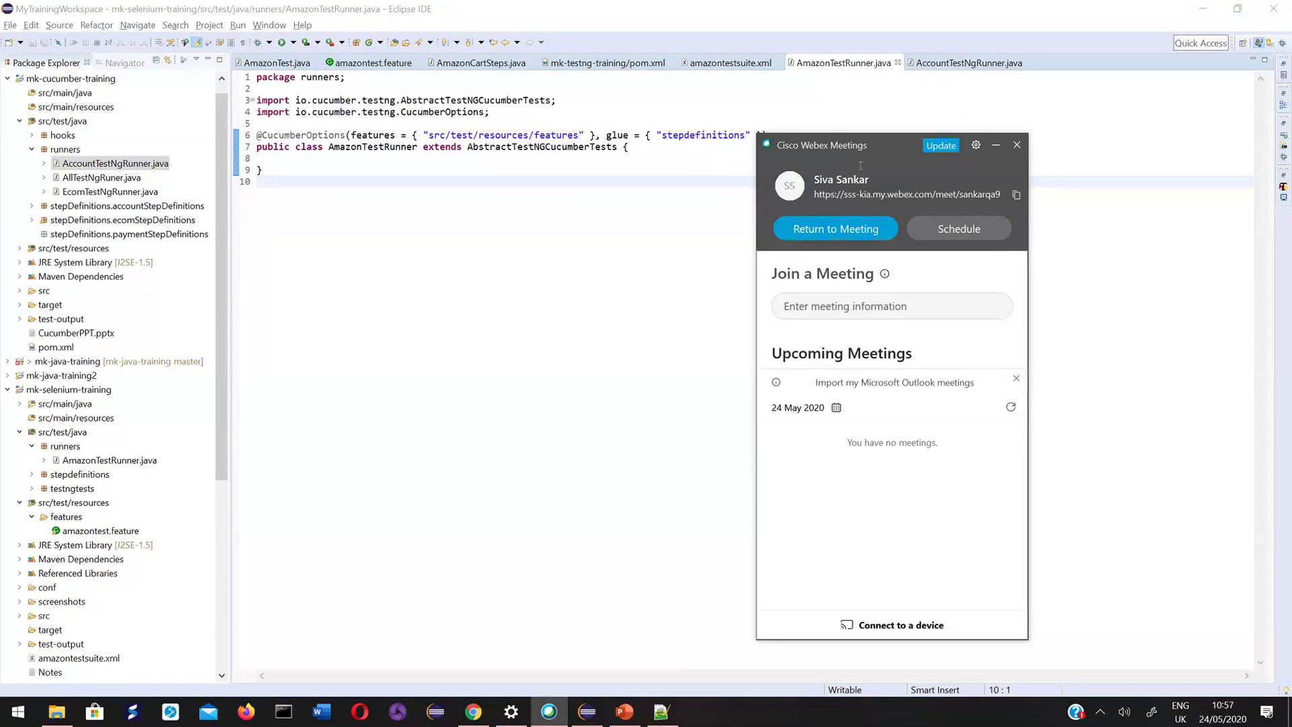
Switch to Excel by searching for the program, and create a blank workbook.
left_click(681, 400)
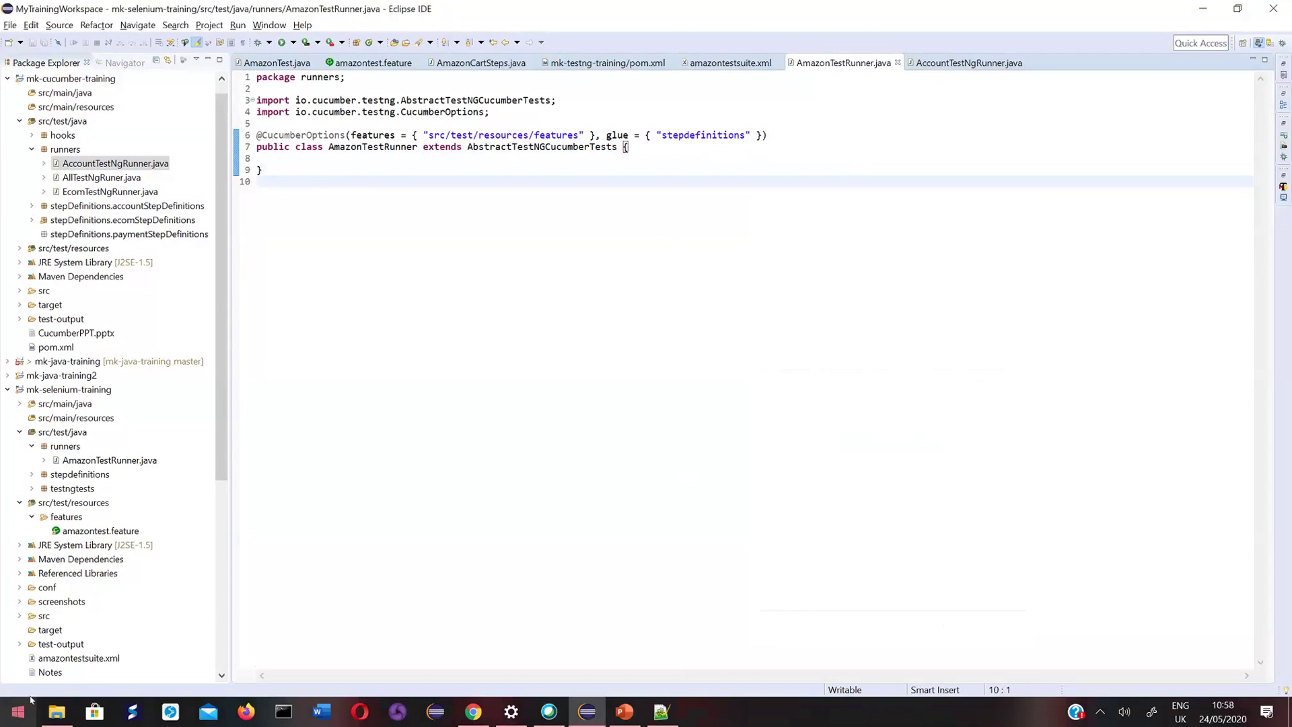
left_click(30, 703)
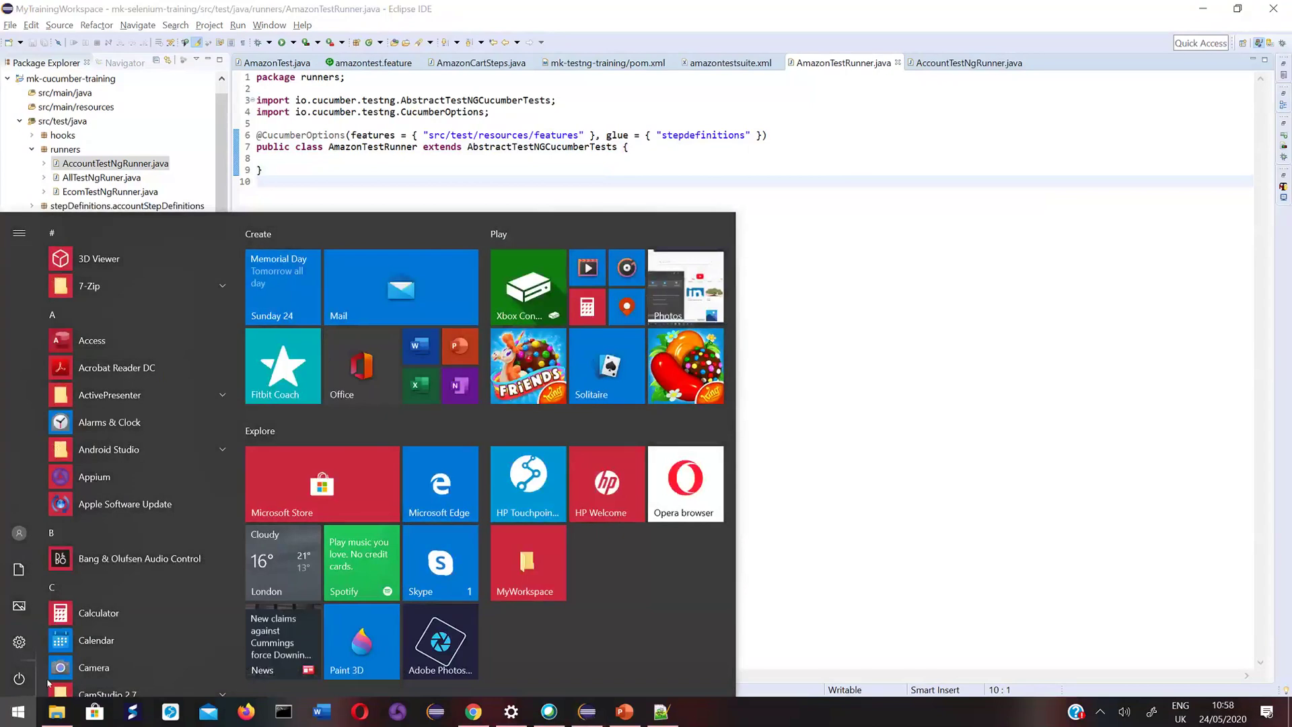
left_click(20, 719)
left_click(19, 715)
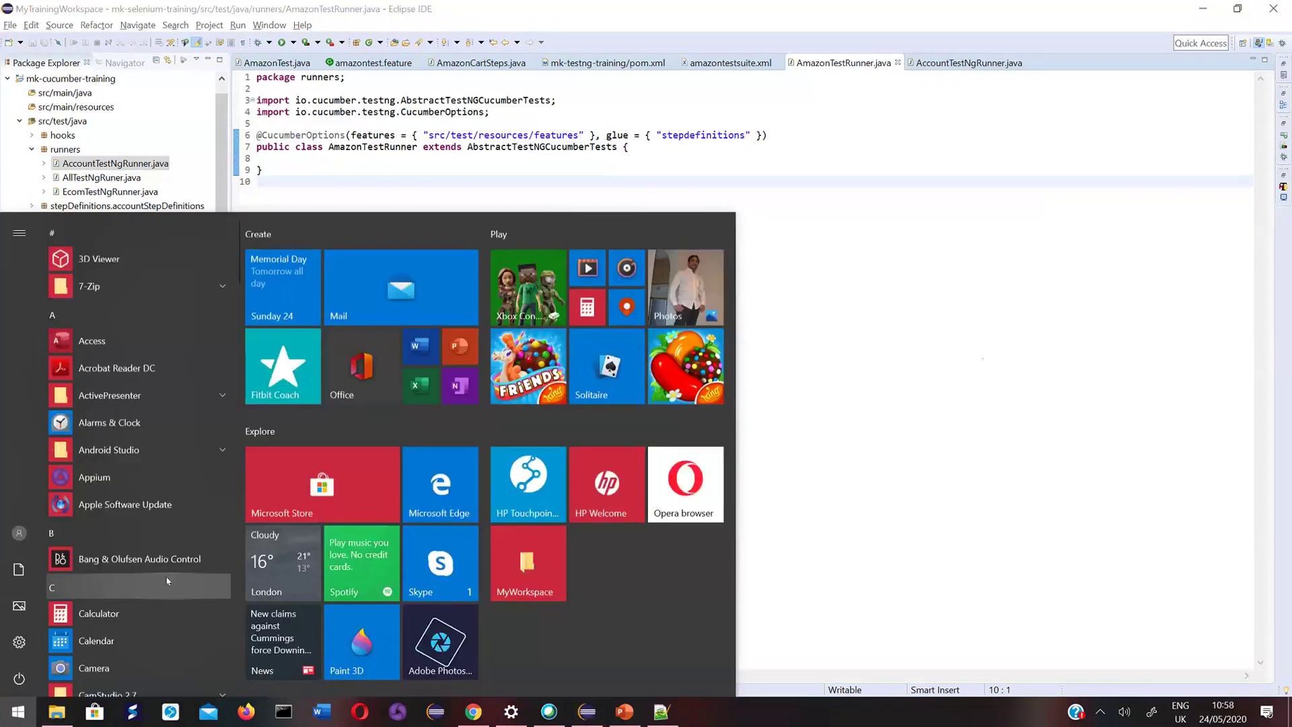
type("excel")
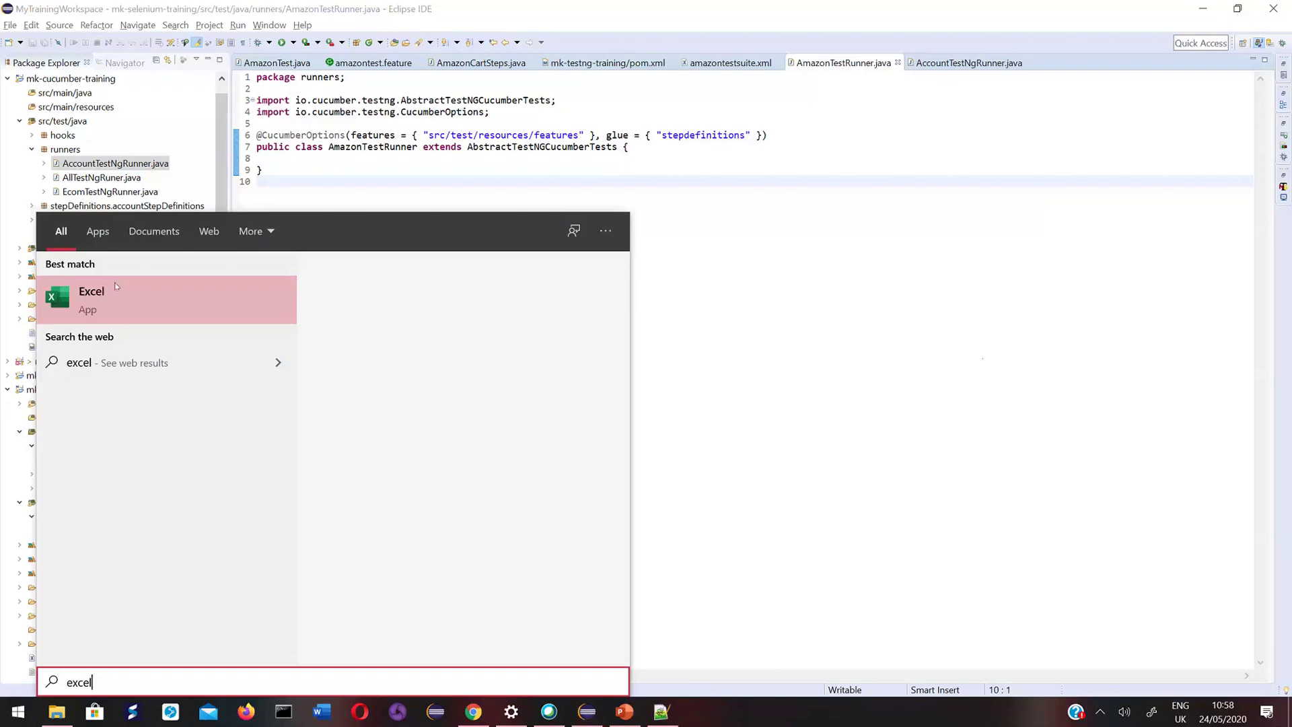
left_click(759, 238)
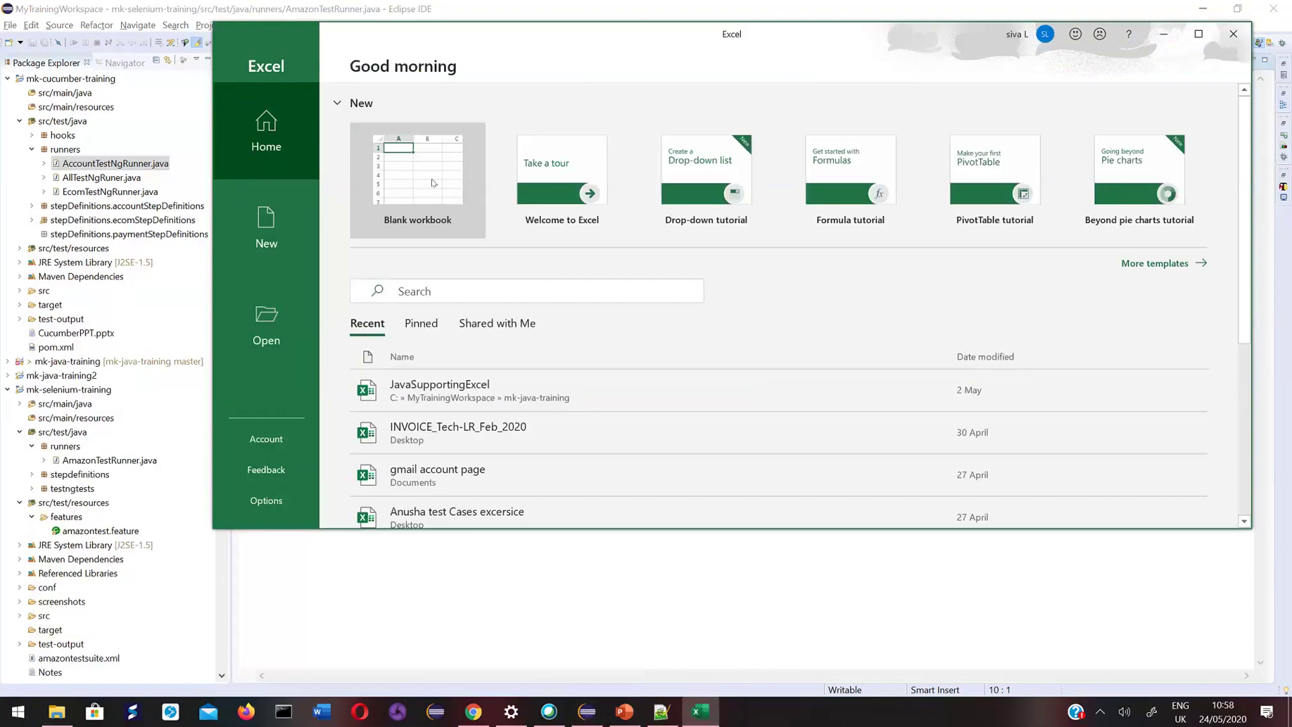
left_click(427, 176)
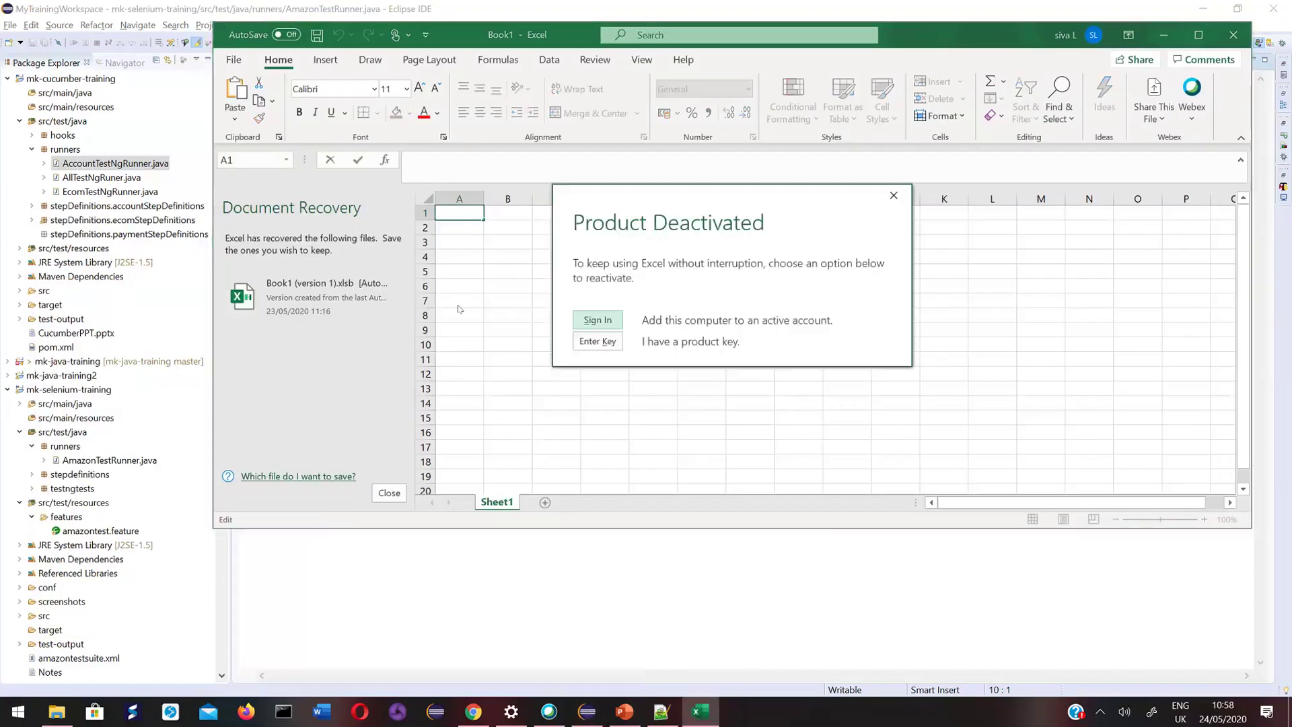
Dismiss the product activation dialog and maximise the workbook window.
left_click(901, 197)
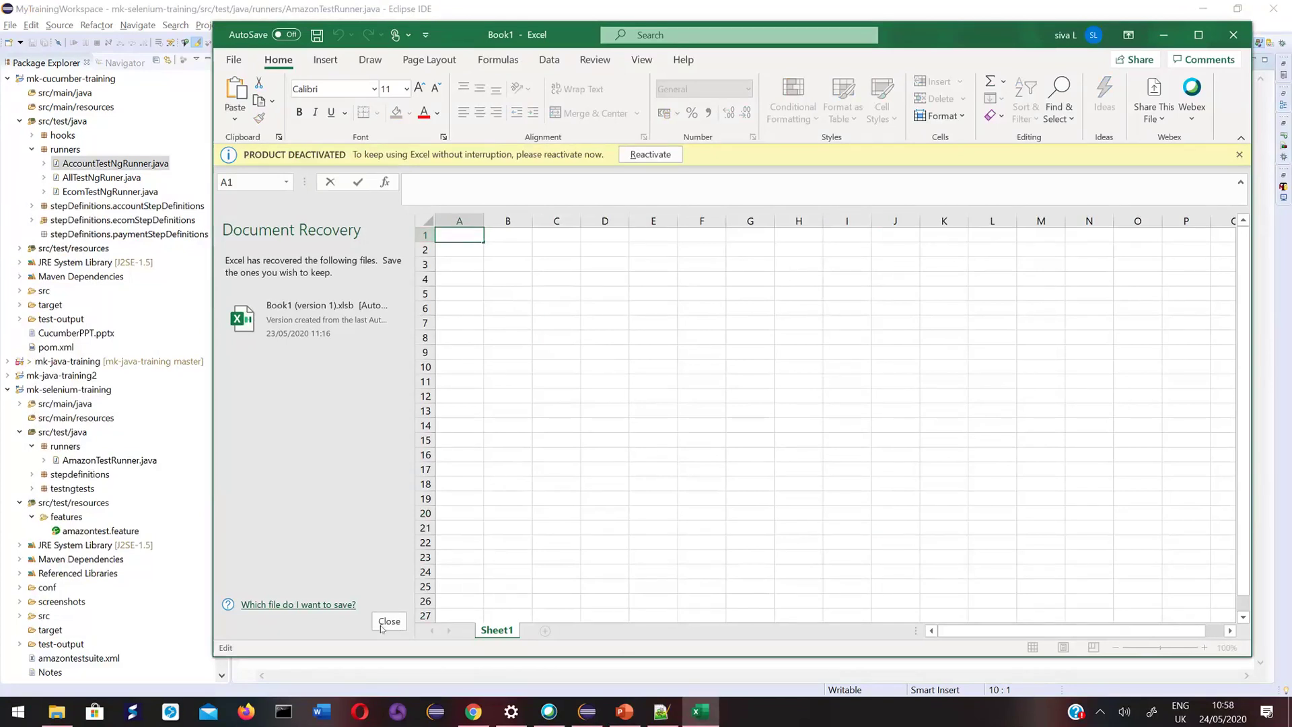
left_click(573, 313)
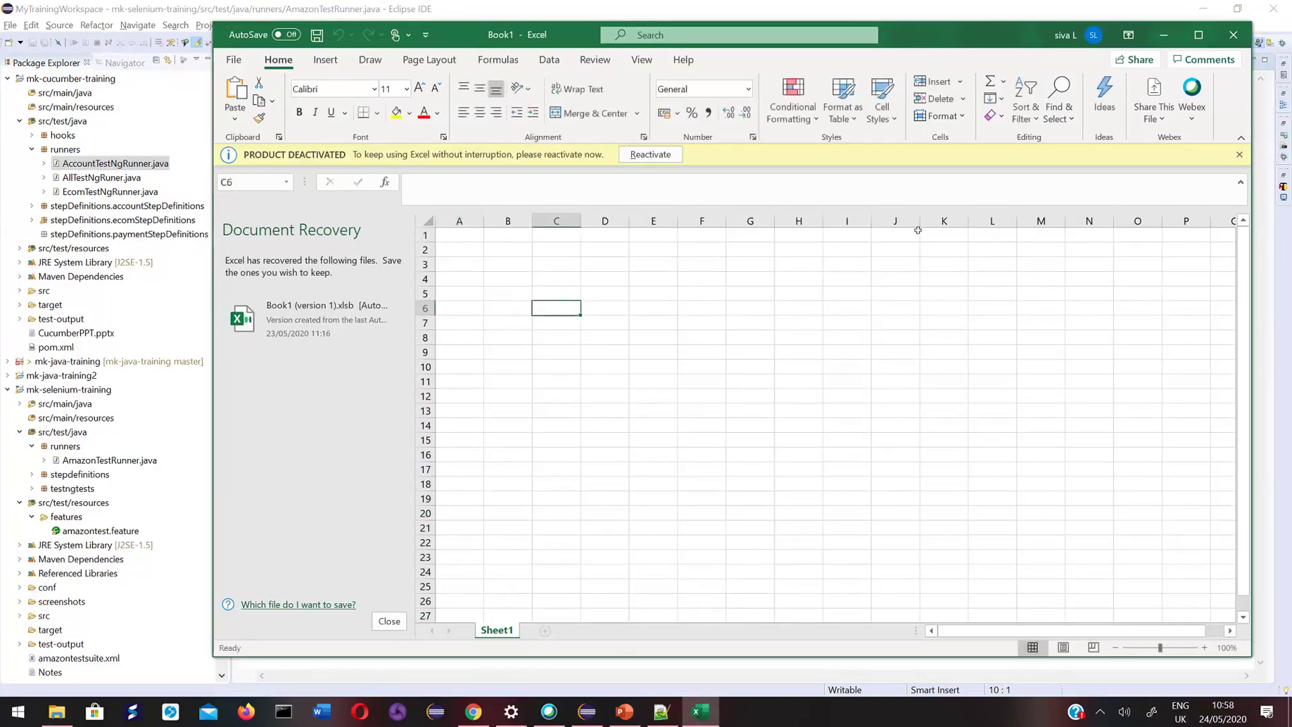
left_click(1200, 37)
left_click(428, 299)
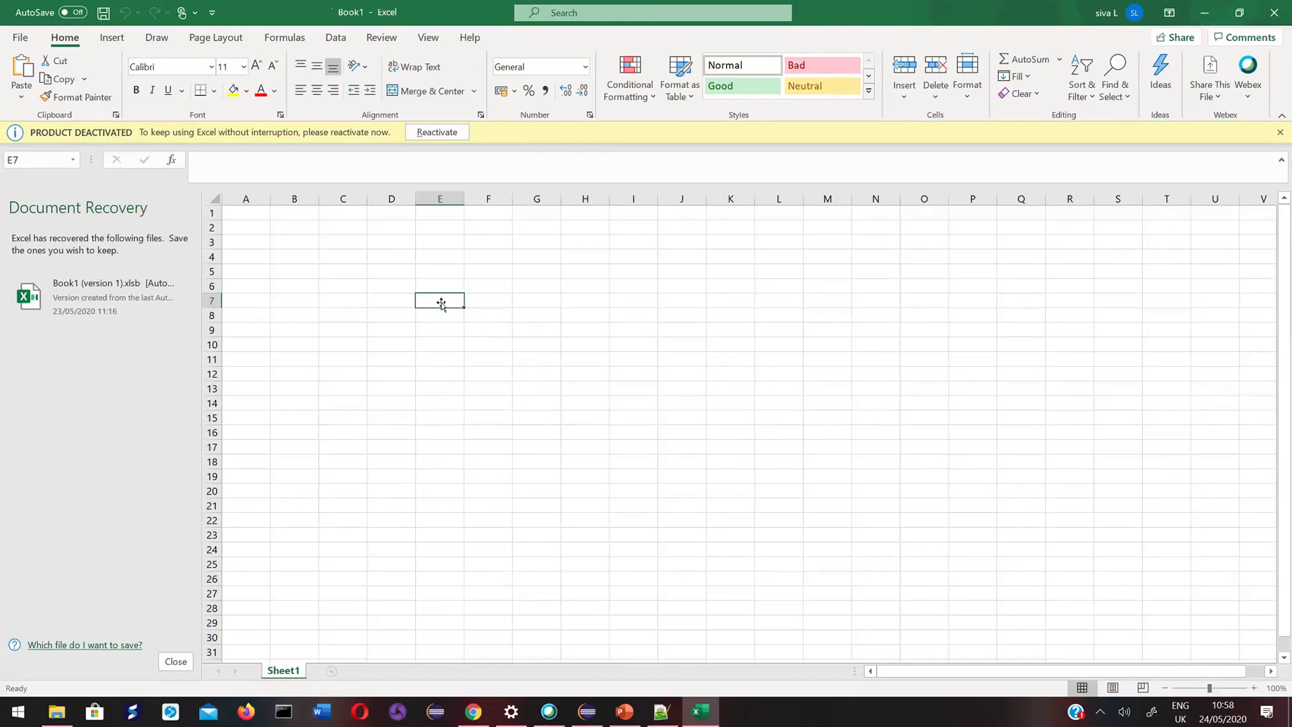
Close the Document Recovery pane, choosing to remove the recovered files, and return to the workbook.
left_click(175, 662)
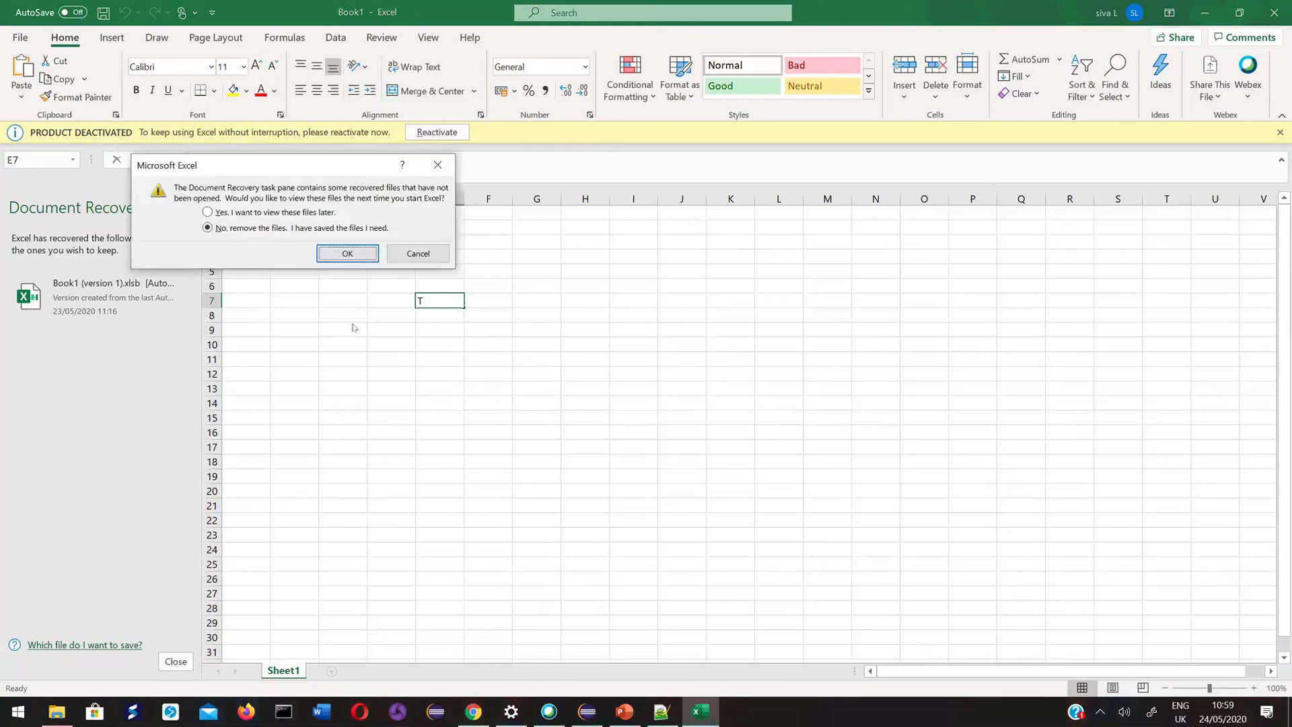
type("T")
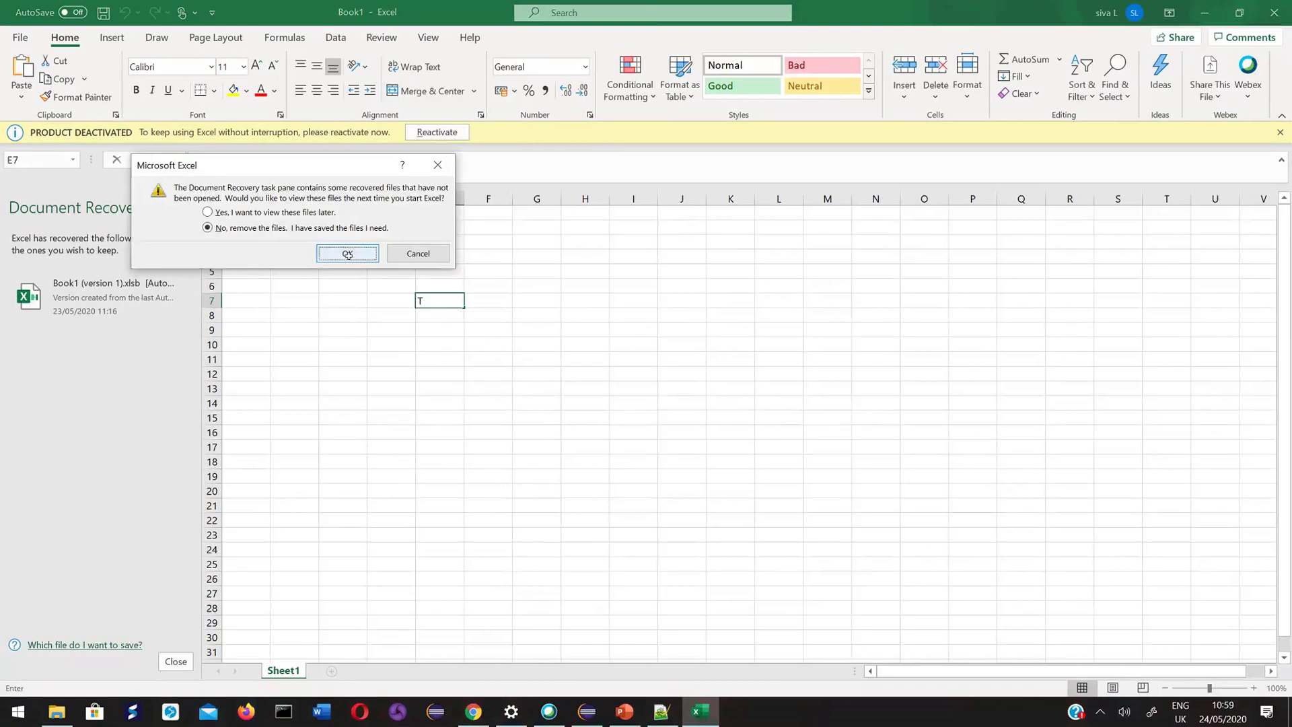
left_click(348, 255)
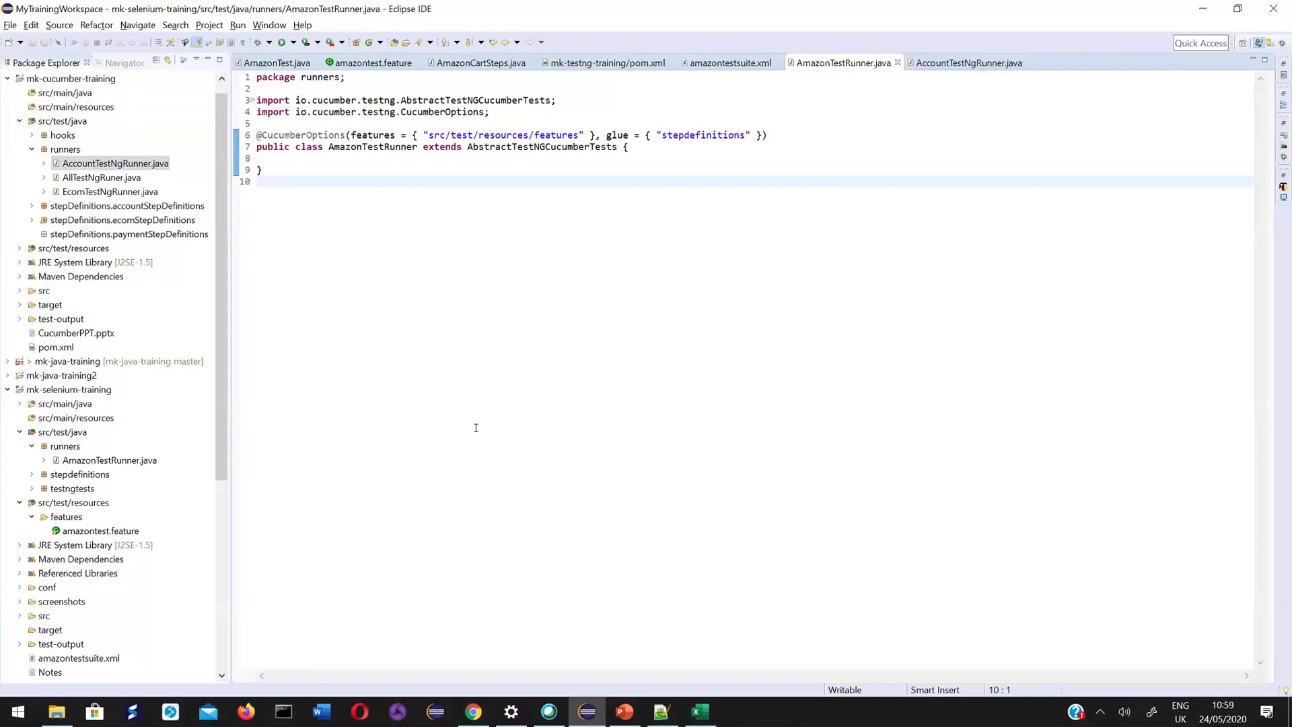
left_click(700, 712)
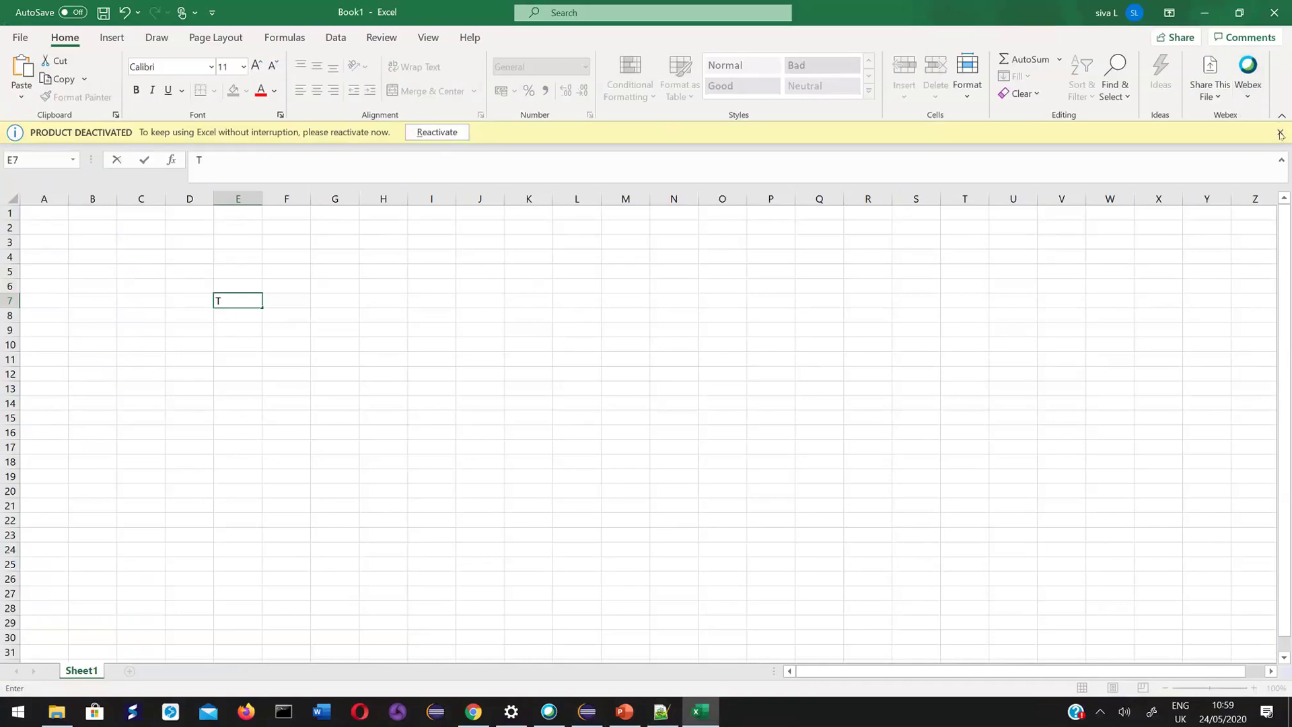
Replace the stray text in cell E7 with "TestNg".
left_click(248, 288)
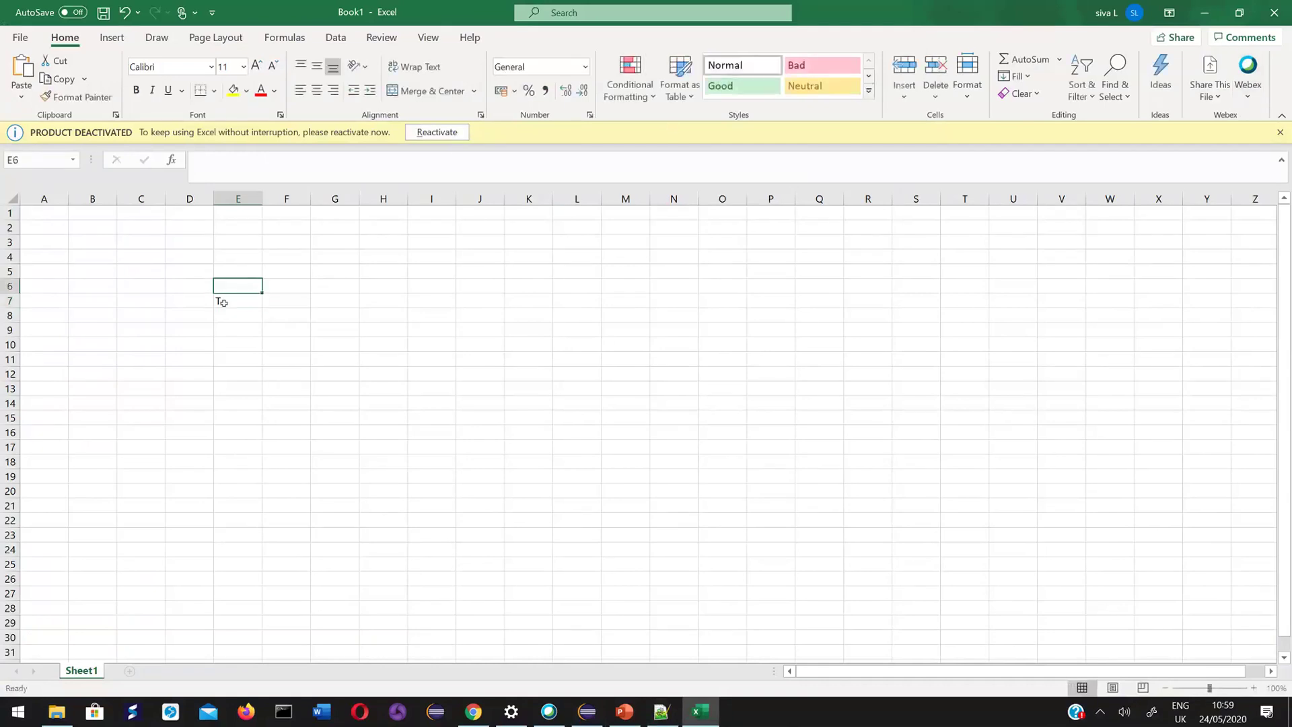
left_click(223, 301)
key("BackSpace")
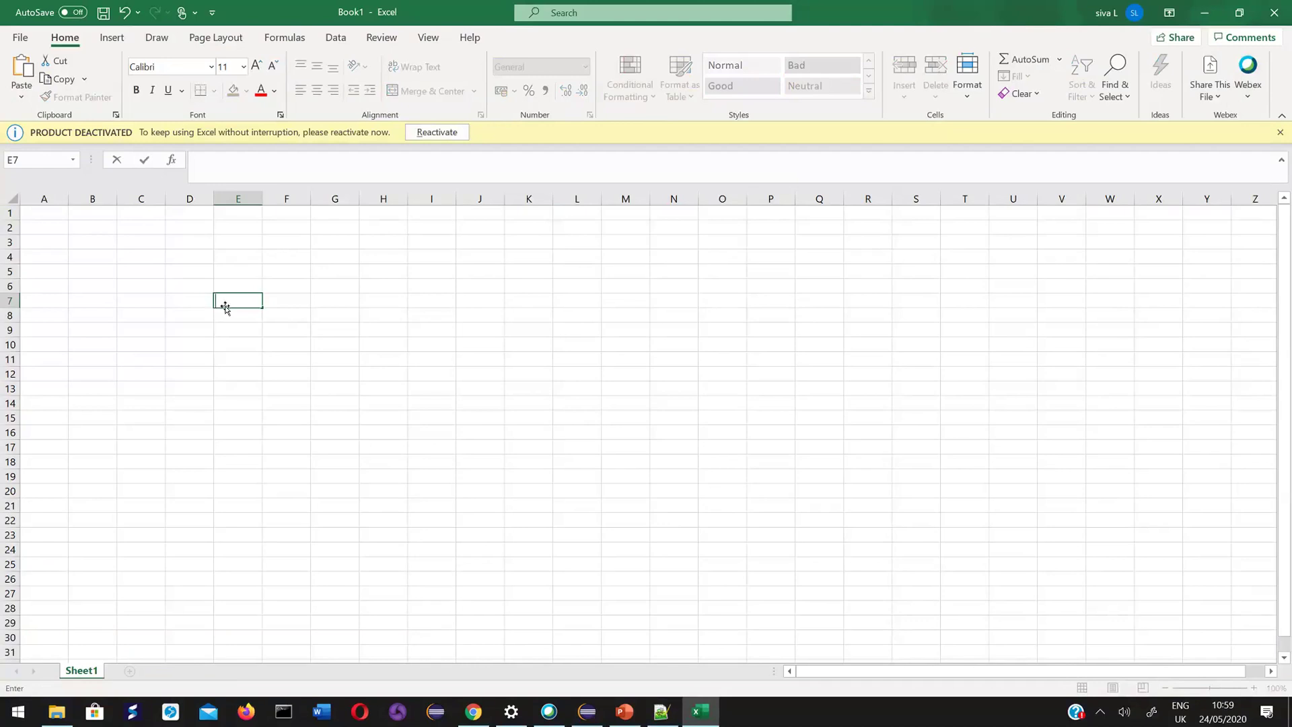
type("TestNg")
Enter "Cucumber" in cell H7 and widen column H slightly to fit the word.
left_click(387, 300)
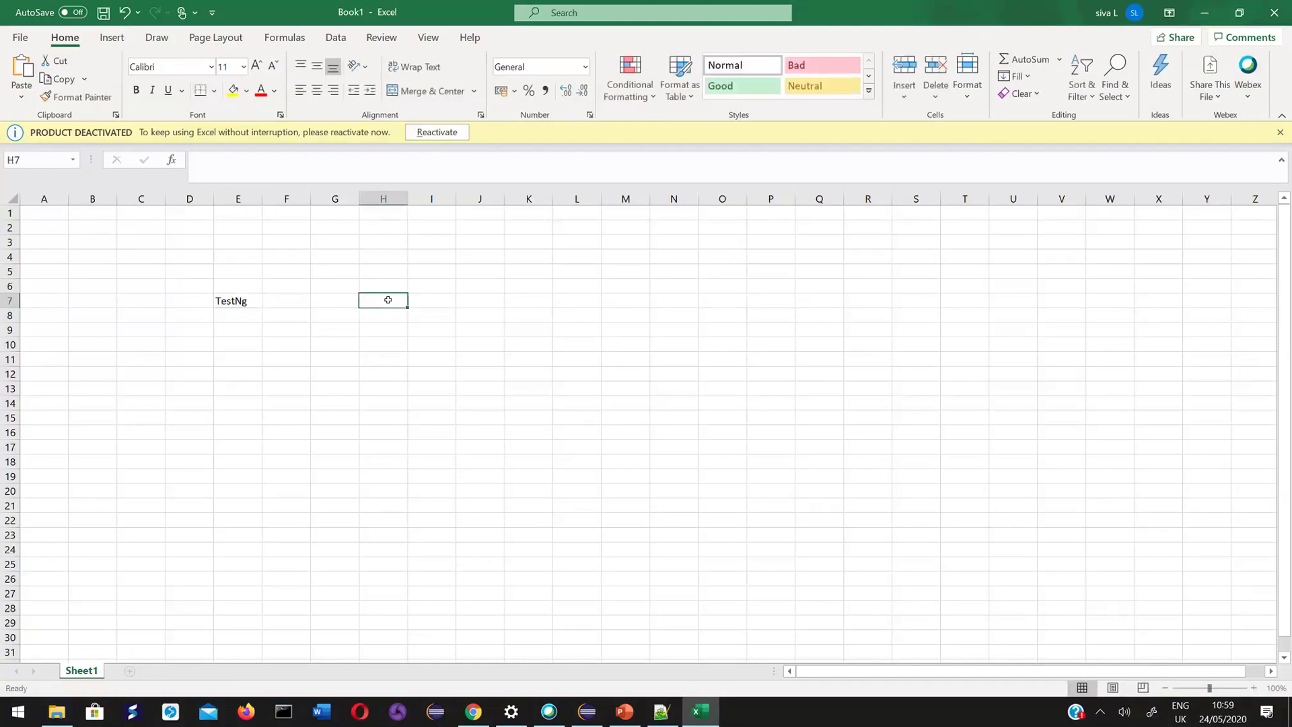
type("Cucumber")
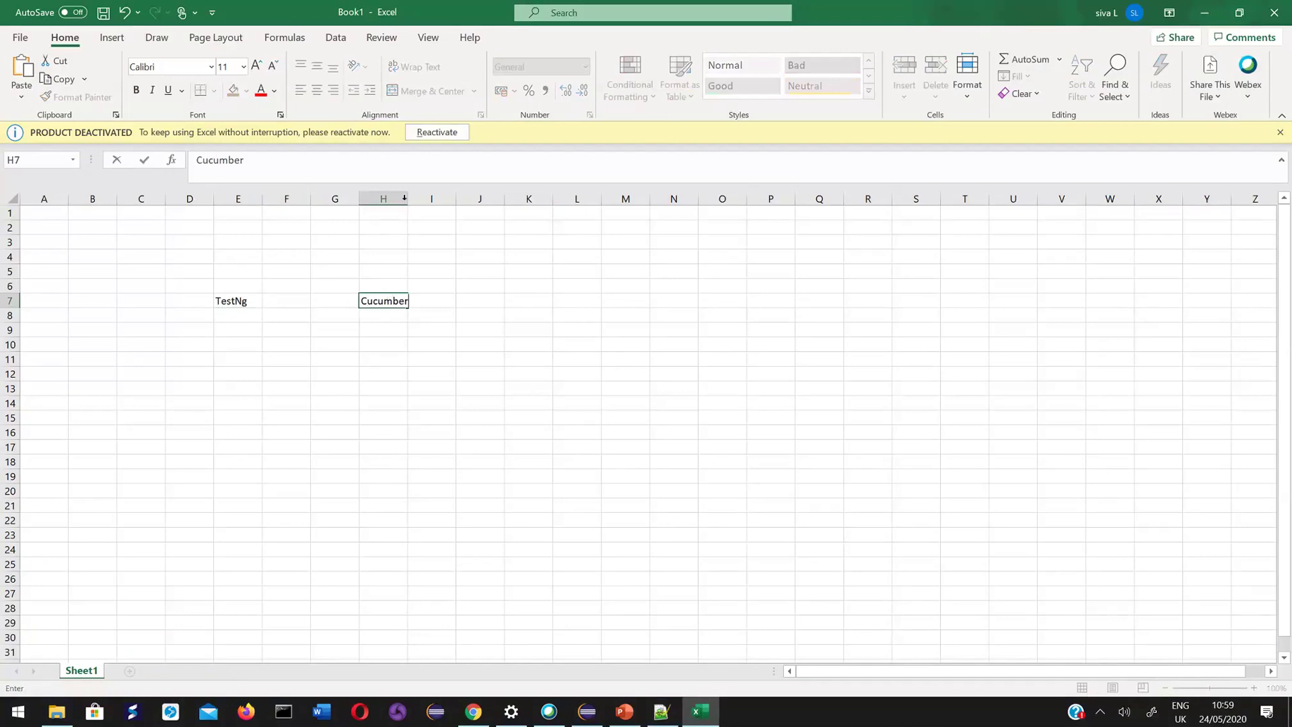
left_click_drag(405, 198, 409, 197)
left_click(230, 271)
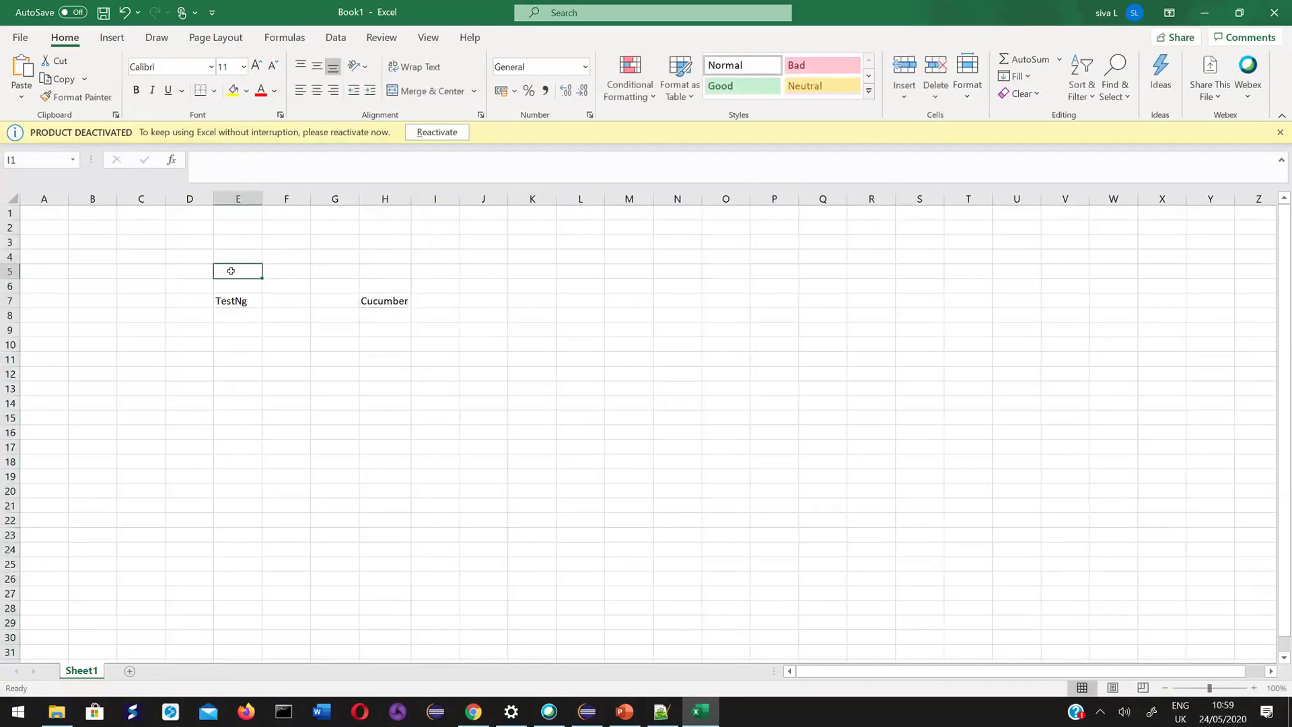
Correct the text in cell E7 to "TestNG".
left_click(248, 299)
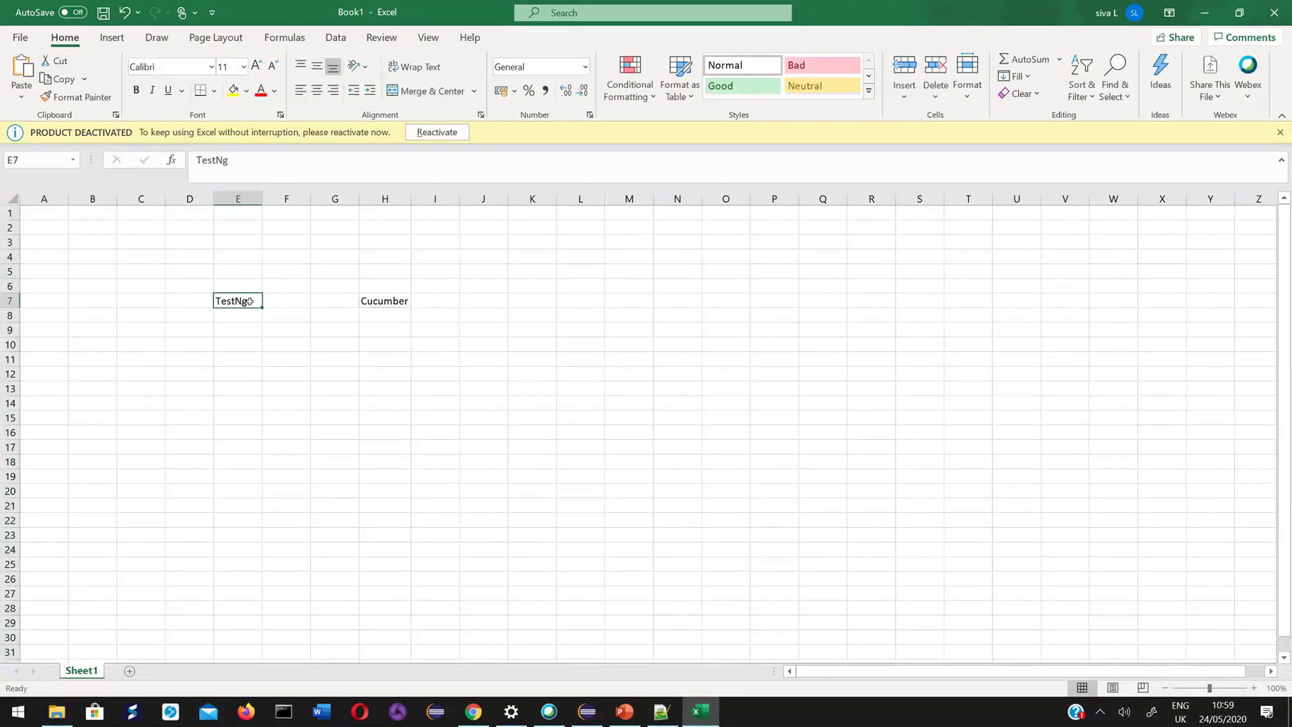
double_click(250, 300)
key("BackSpace")
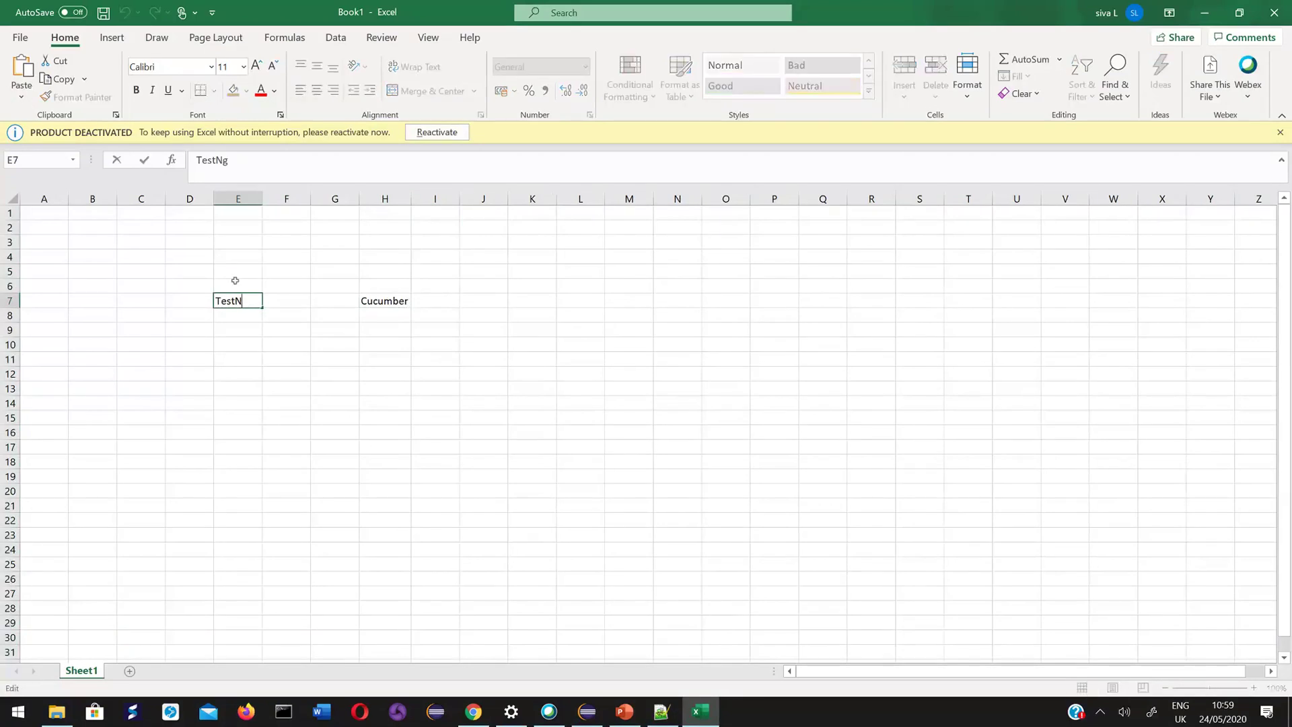
type("G")
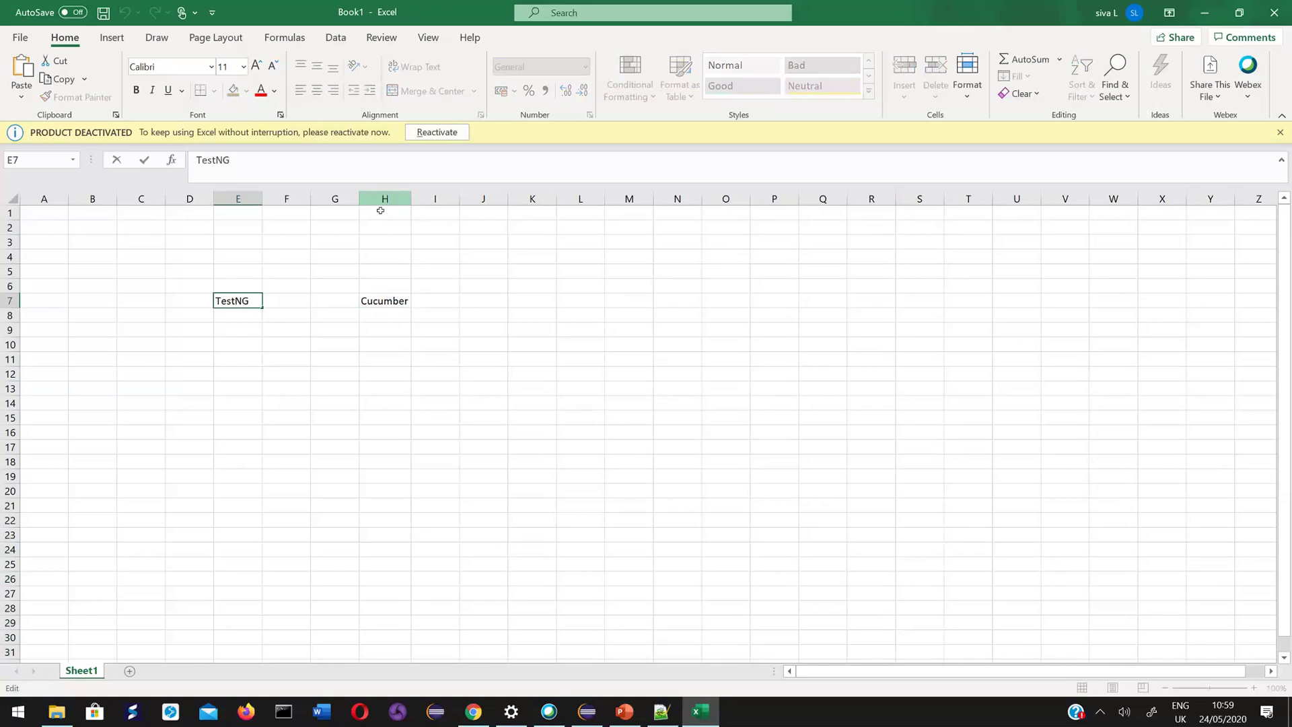
left_click(239, 271)
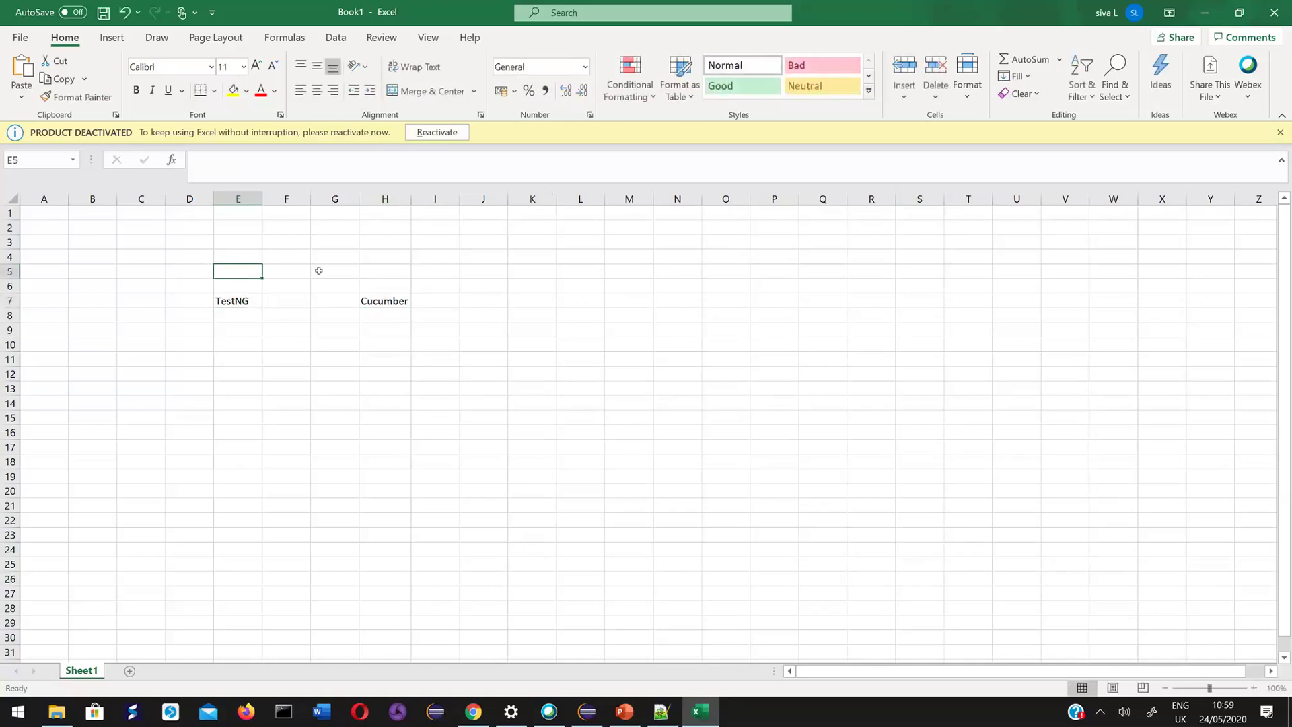
Minimise the Webex meetings window and enter "TDD" in cell E4 above TestNG.
left_click(550, 712)
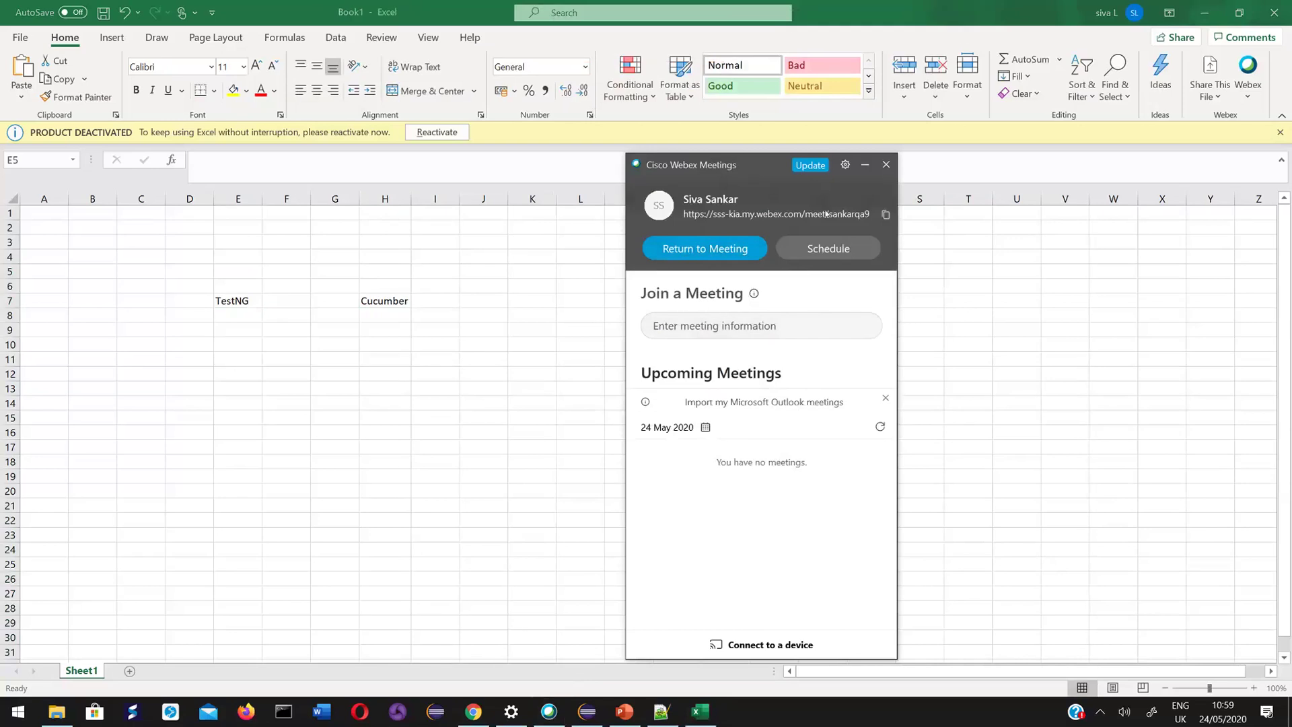
left_click(865, 165)
left_click(237, 260)
type("TDD")
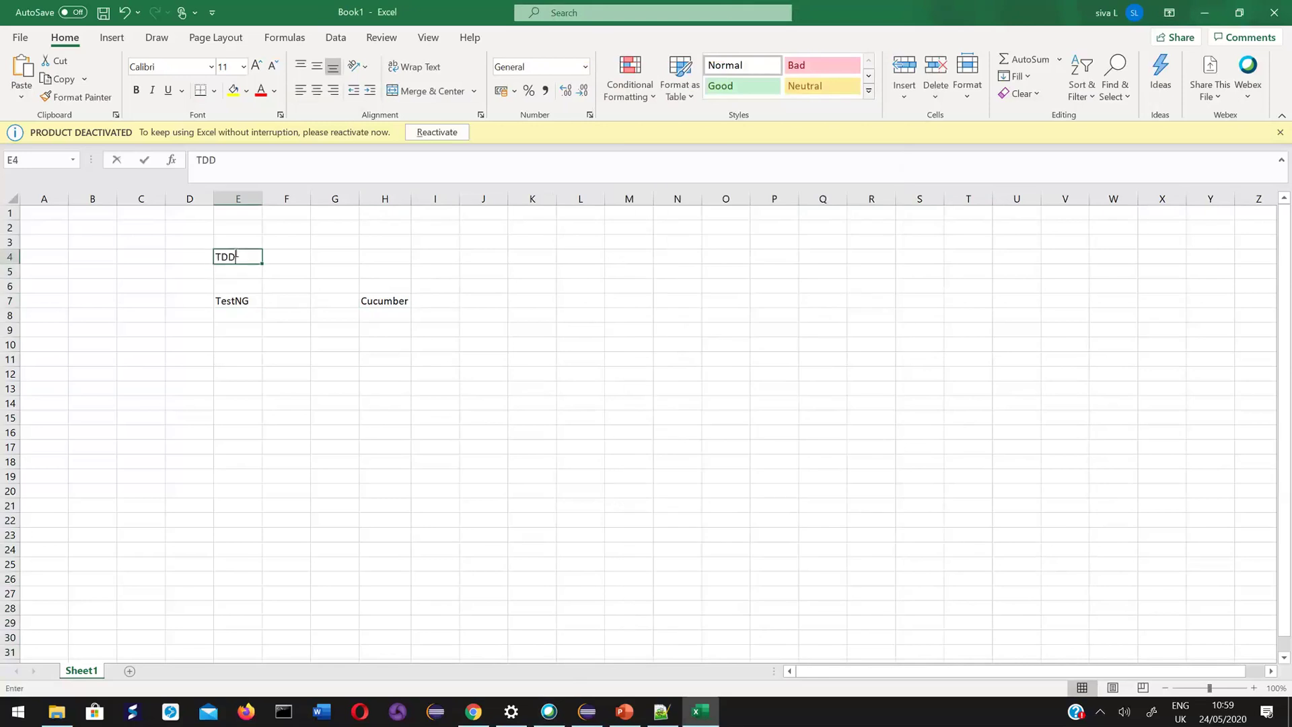
key("ctrl+Return")
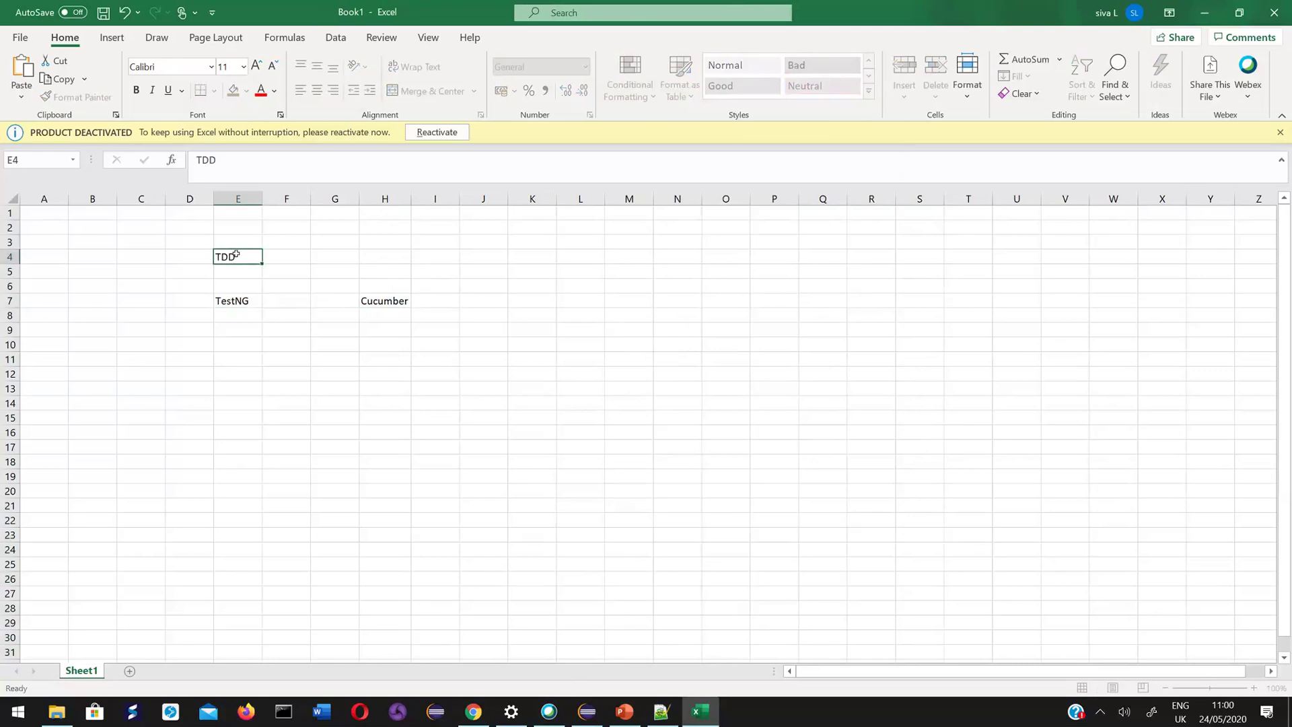
Enter "BDD" in cell H4 above Cucumber.
key("Right")
key("Right")
key("Right")
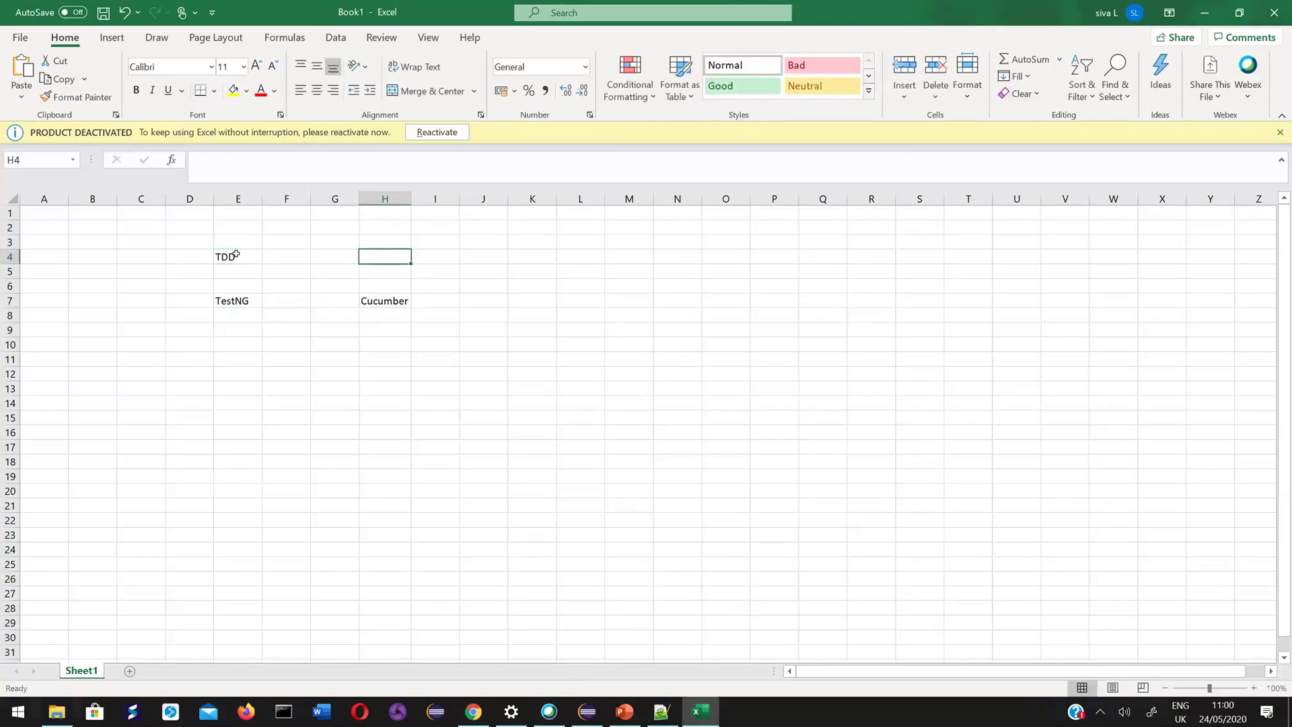
type("BDD")
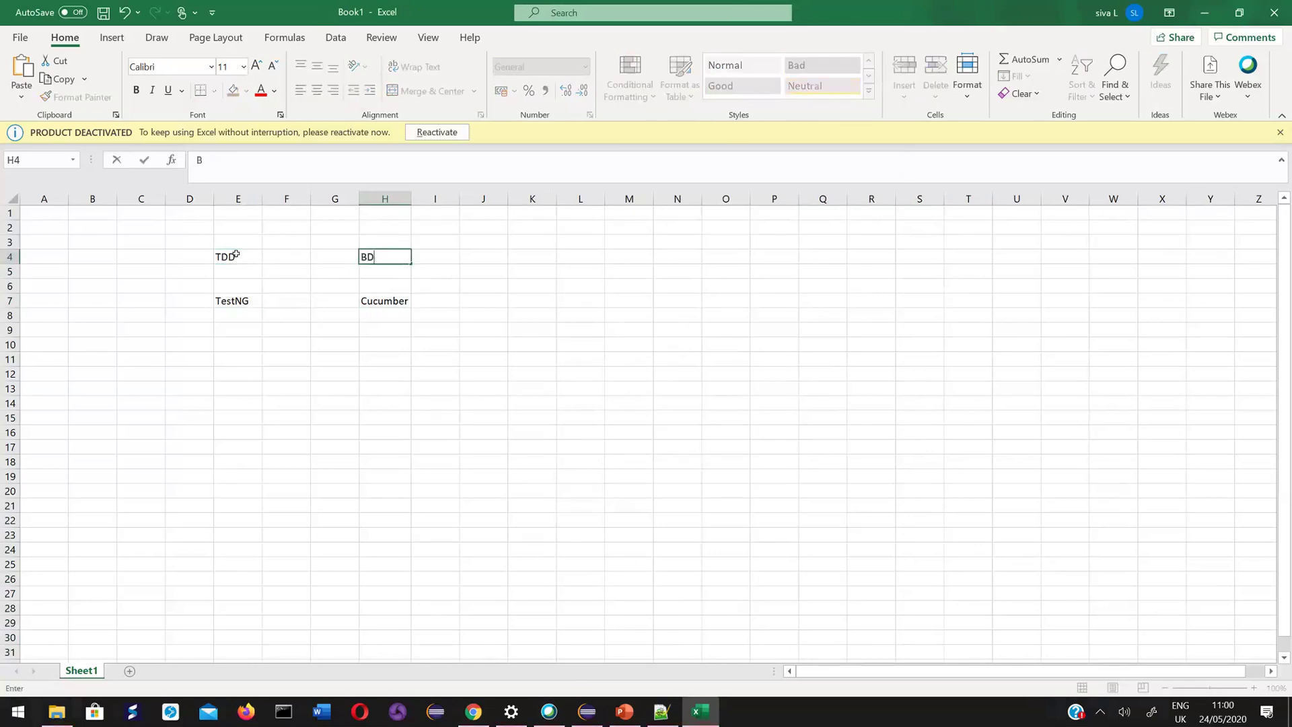
key("Return")
key("Down")
key("Down")
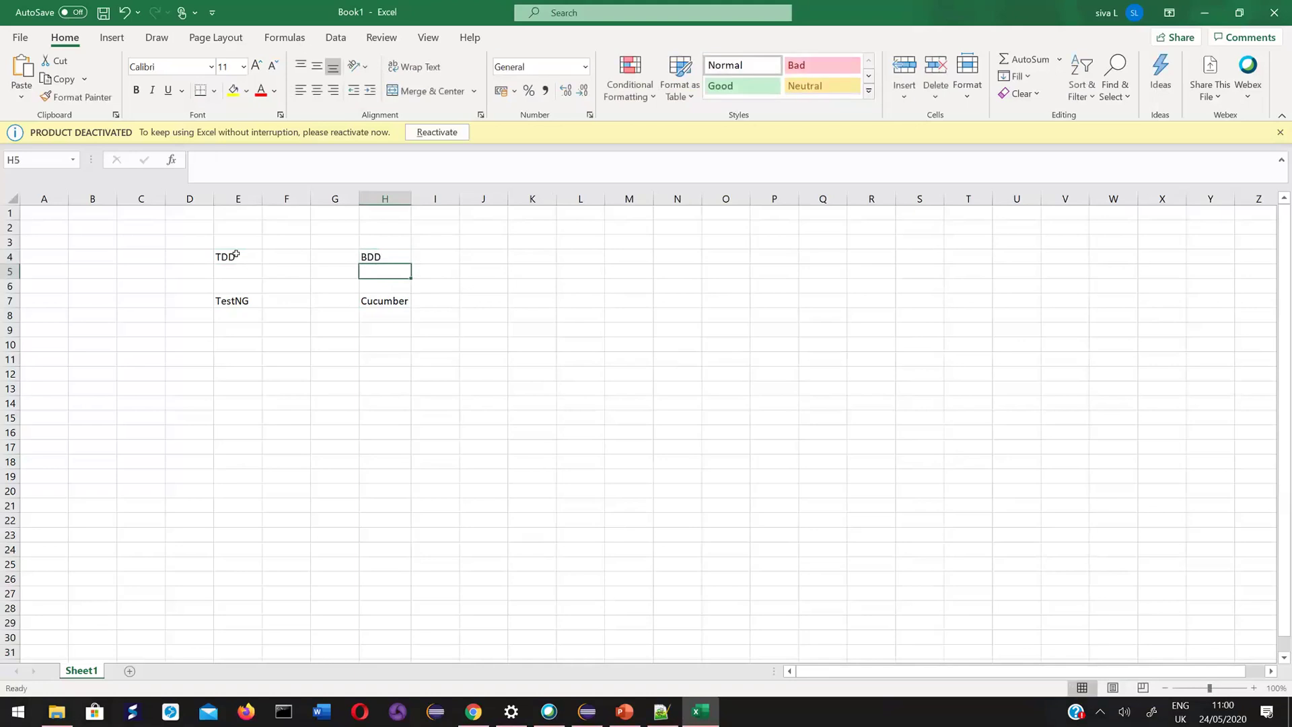
Examine how the TDD and BDD headings pair with the TestNG and Cucumber entries.
key("Up")
key("Up")
key("Up")
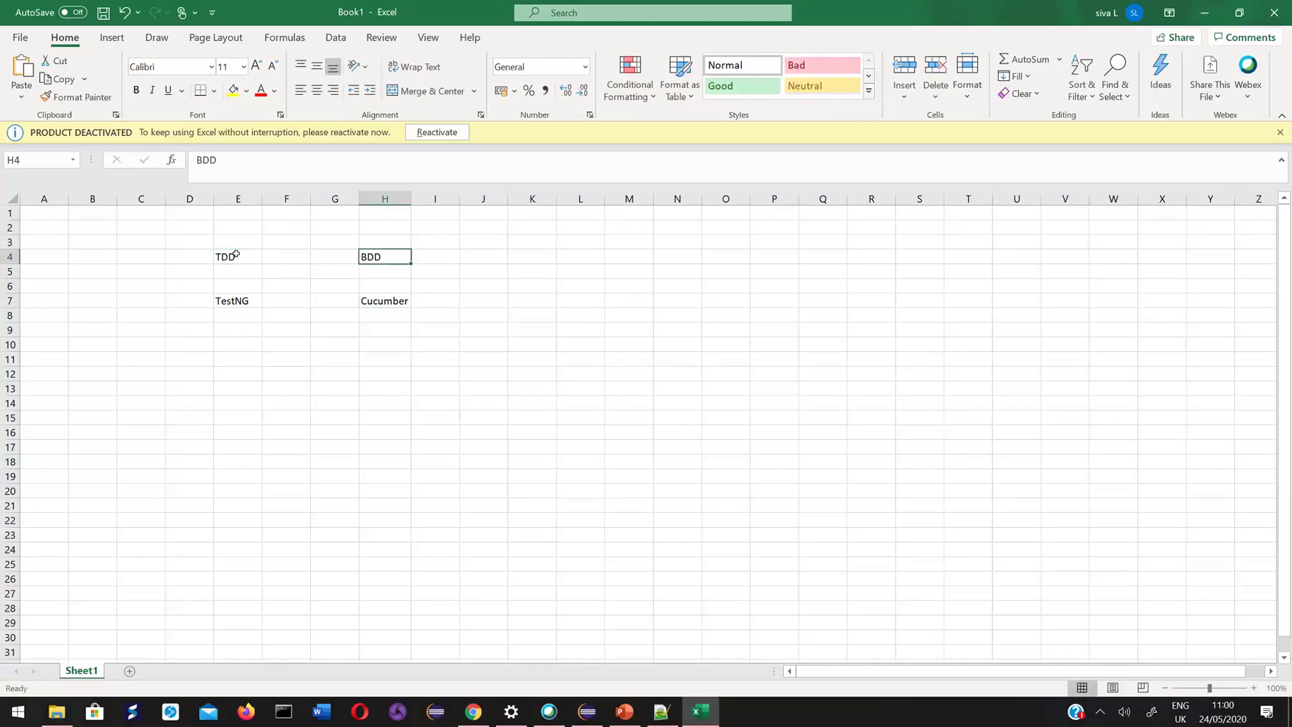
key("Left")
key("Left")
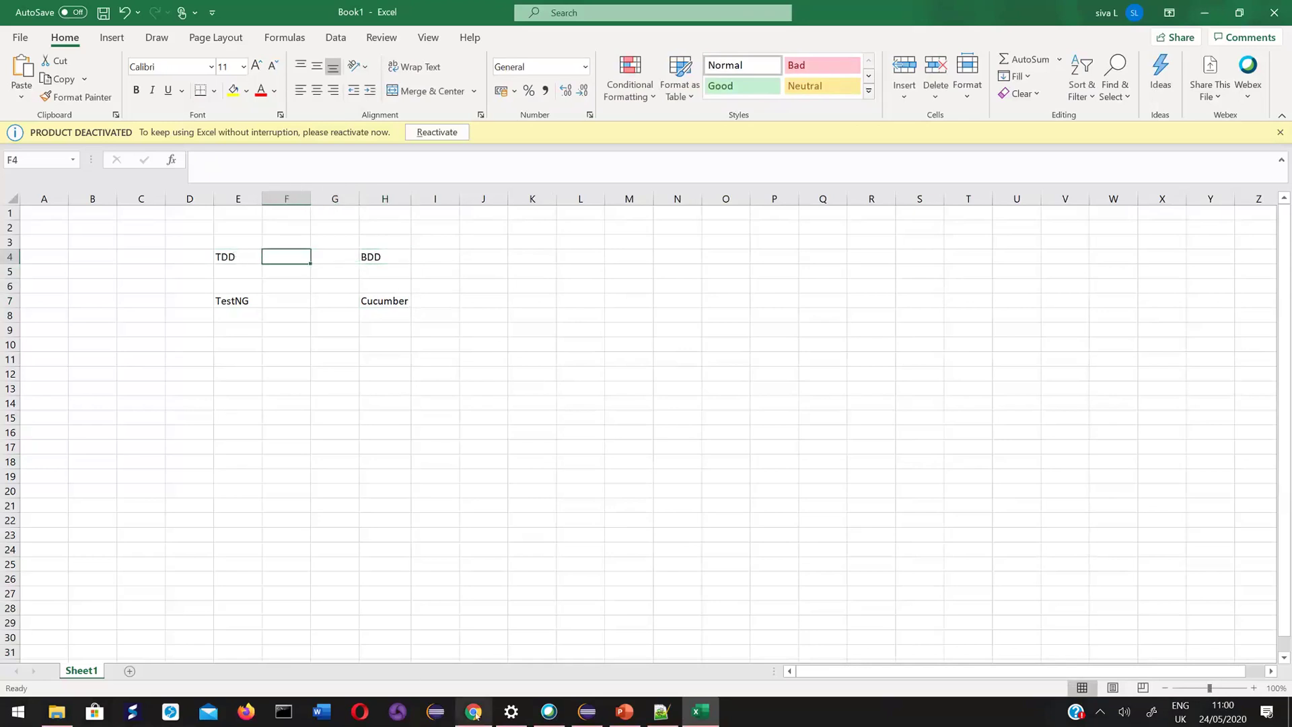
left_click(391, 269)
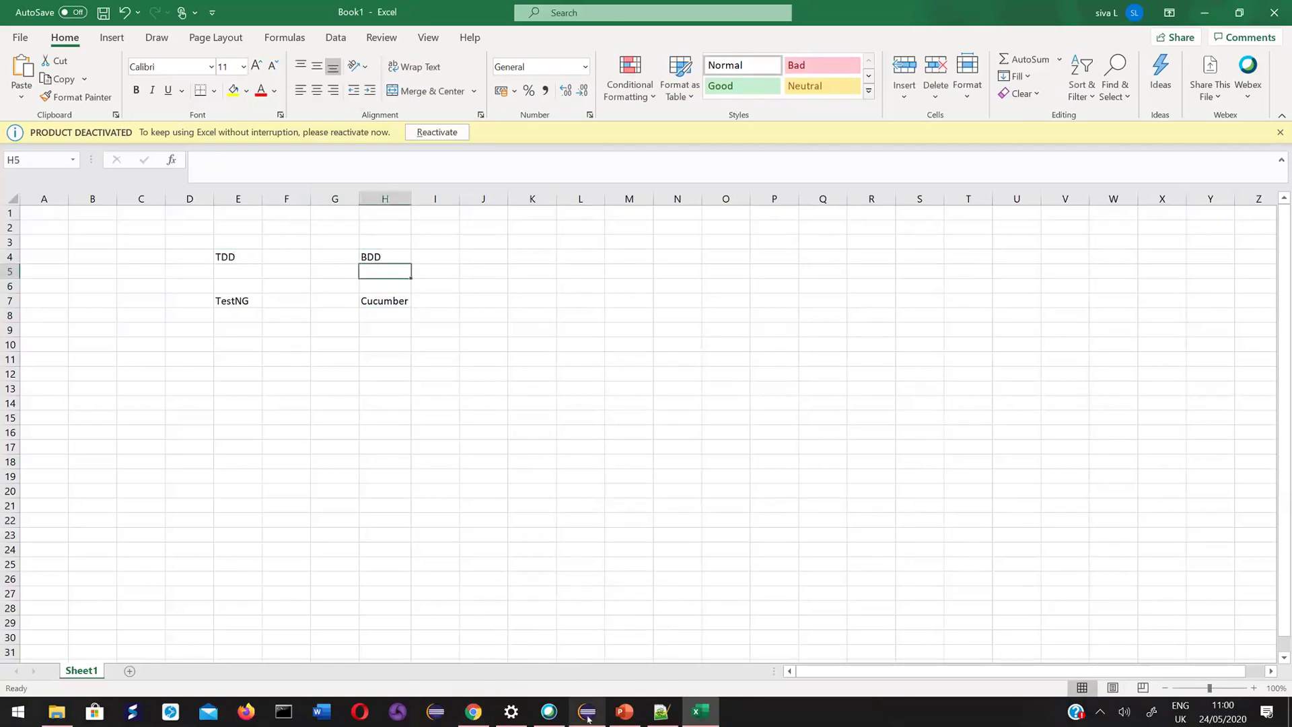
mouse_move(588, 716)
left_click(251, 301)
left_click(237, 256)
left_click(234, 297)
left_click(389, 300)
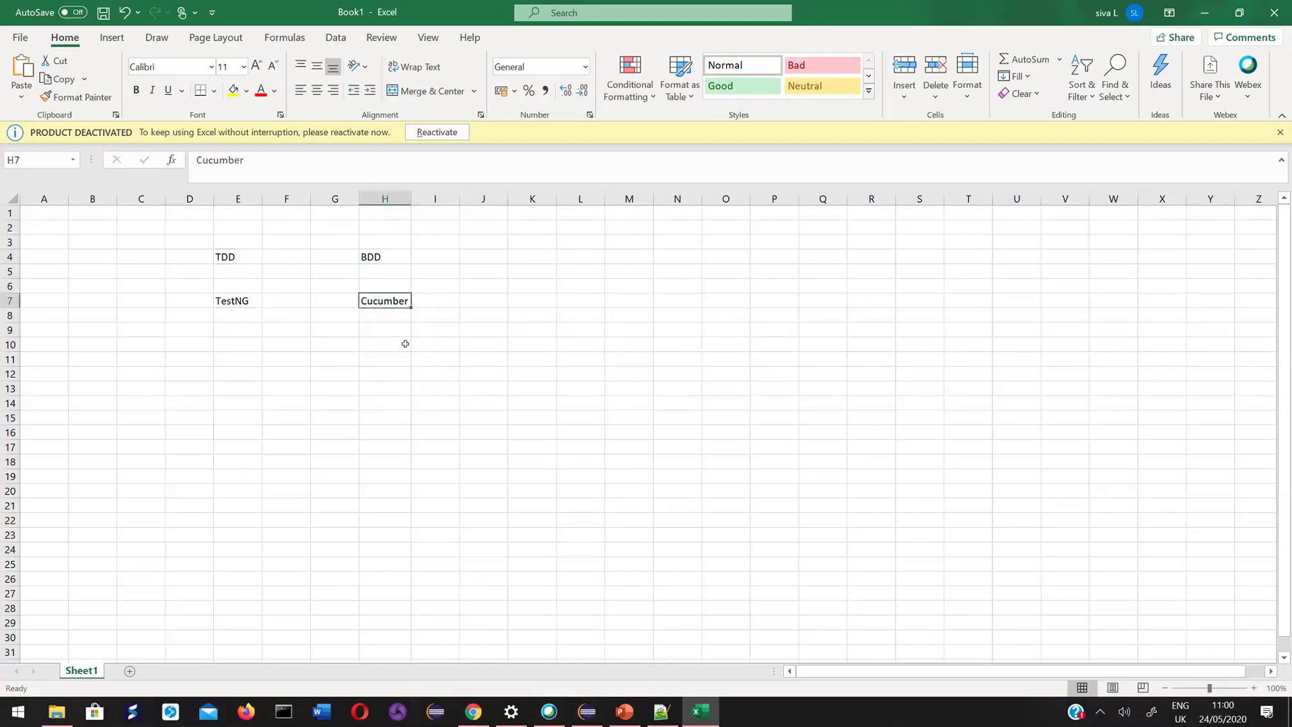
left_click(229, 256)
left_click(383, 252)
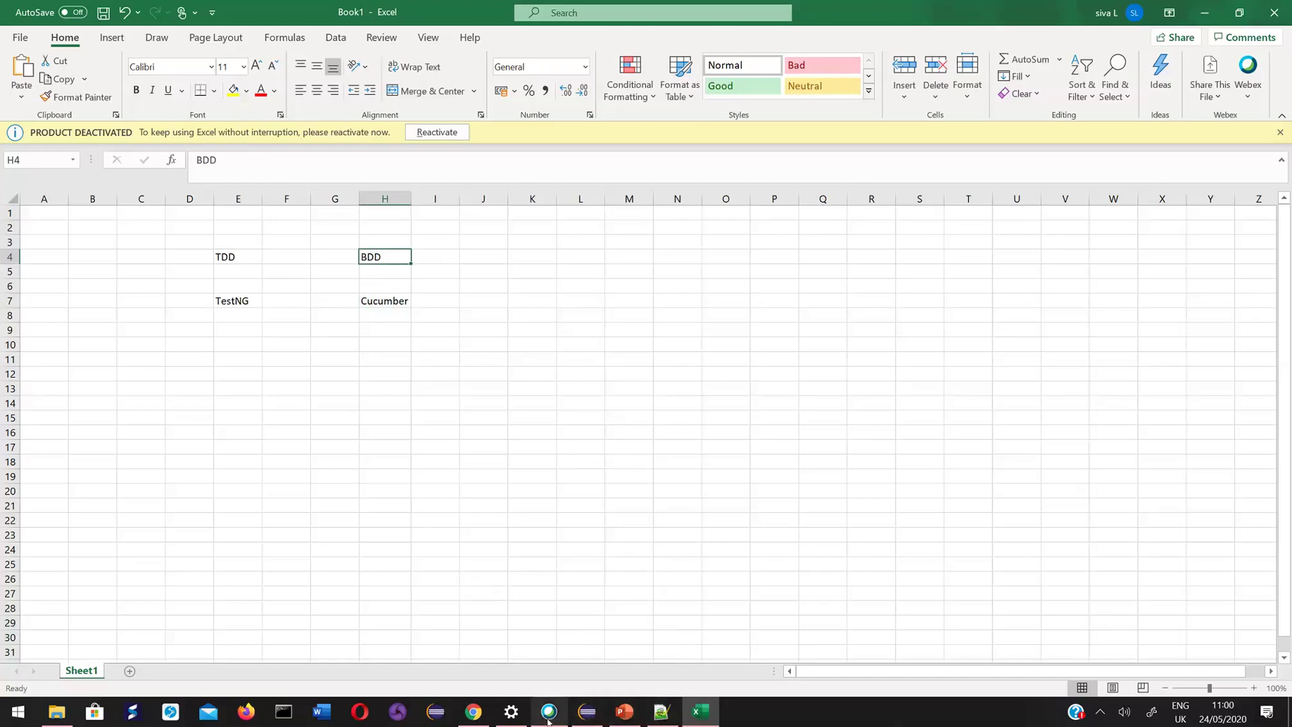
Switch to Eclipse, show amazontest.feature and select the whole scenario from its title through the Then line.
left_click(583, 716)
left_click(387, 65)
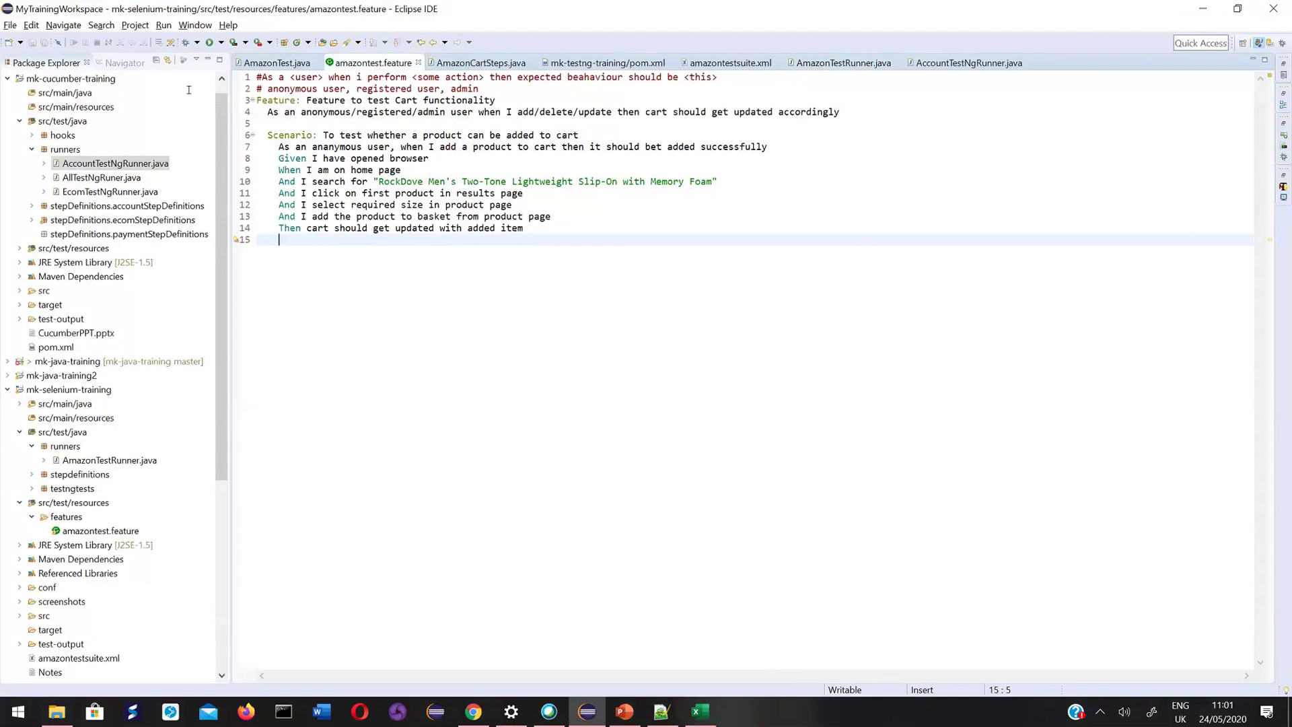
key("ctrl+a")
key("ctrl+shift+f")
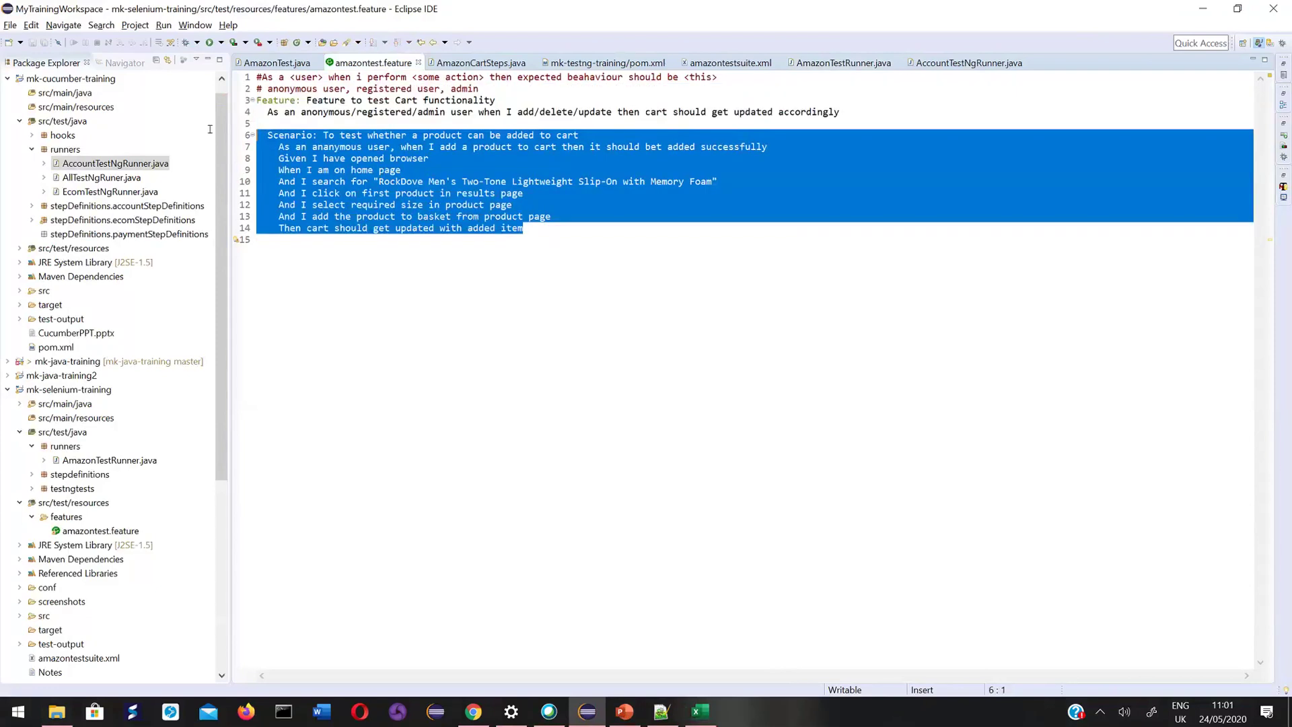
Highlight the whole scenario in amazontest.feature repeatedly, from its title through the Then line, to examine its plain-language steps.
left_click(570, 356)
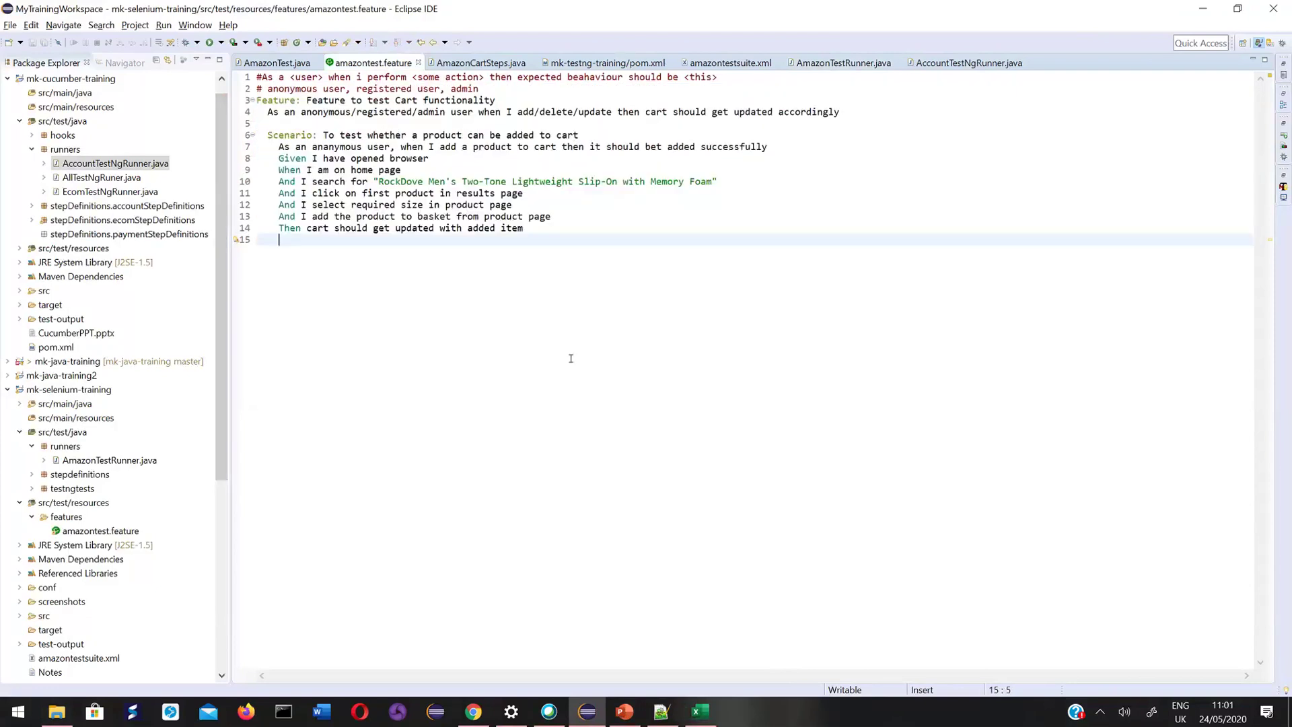
left_click_drag(541, 227, 257, 135)
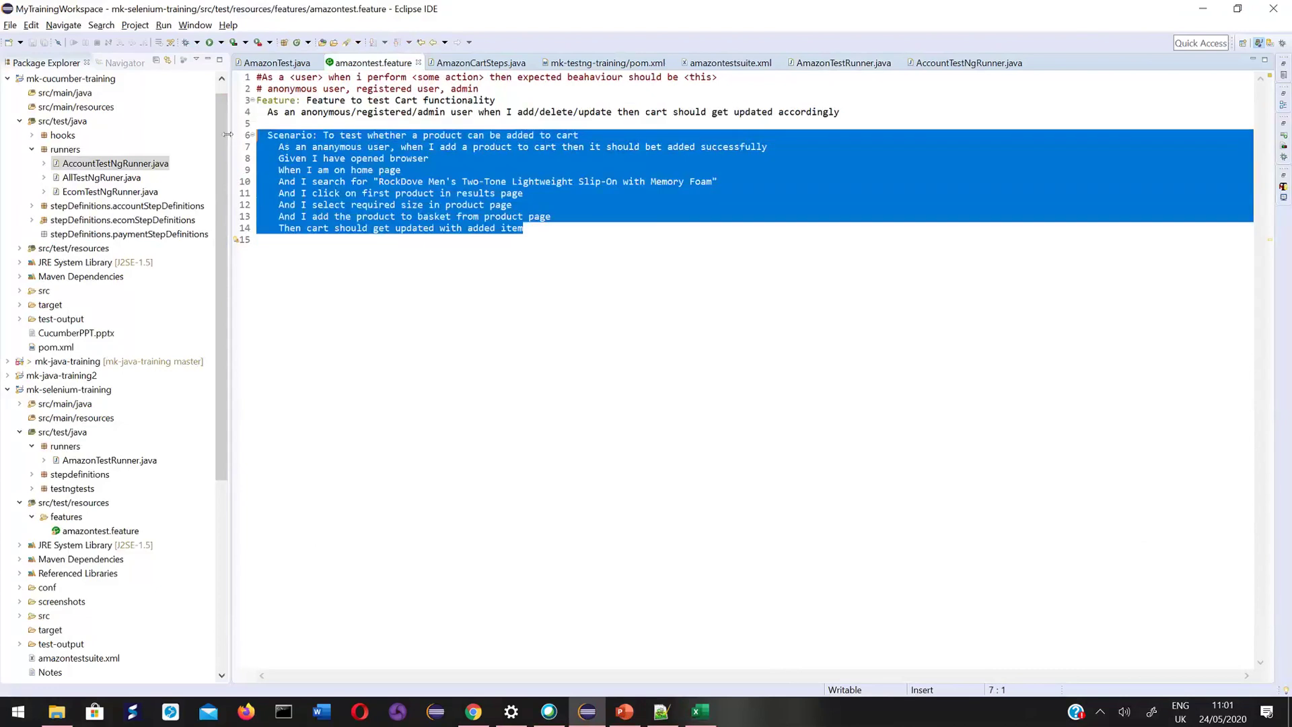
left_click(356, 315)
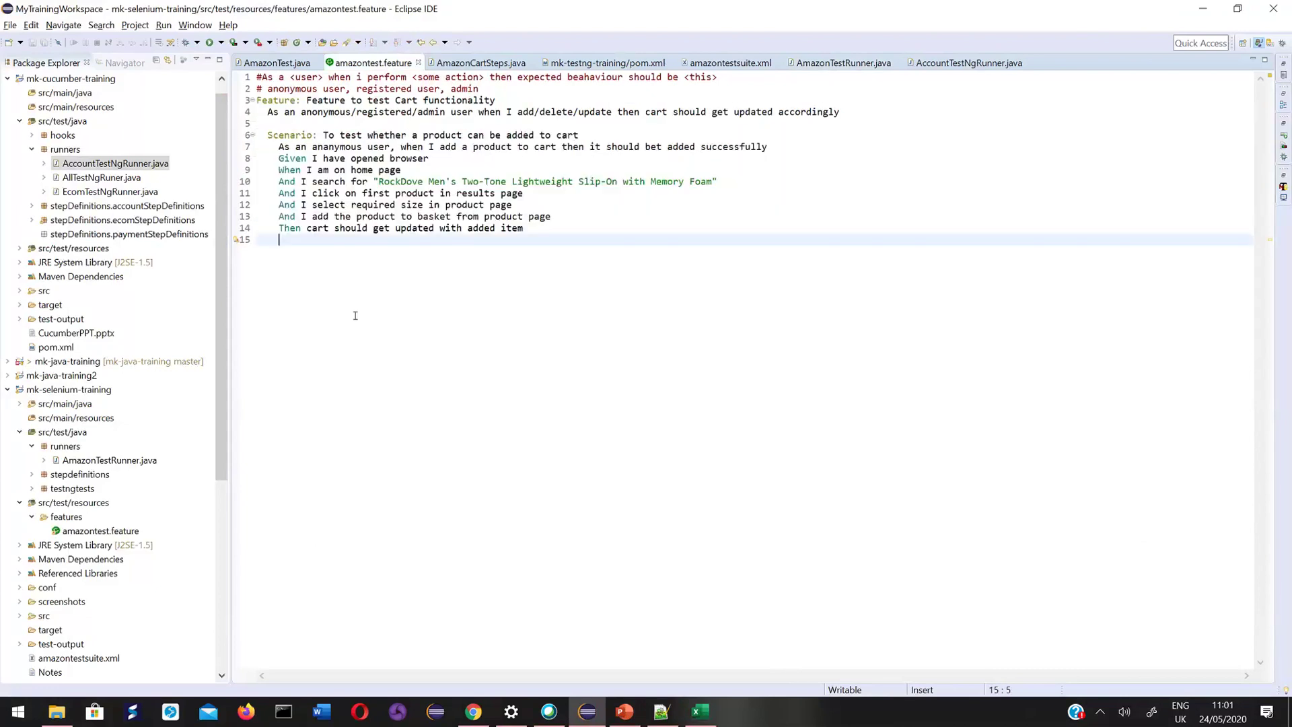
left_click_drag(524, 228, 240, 132)
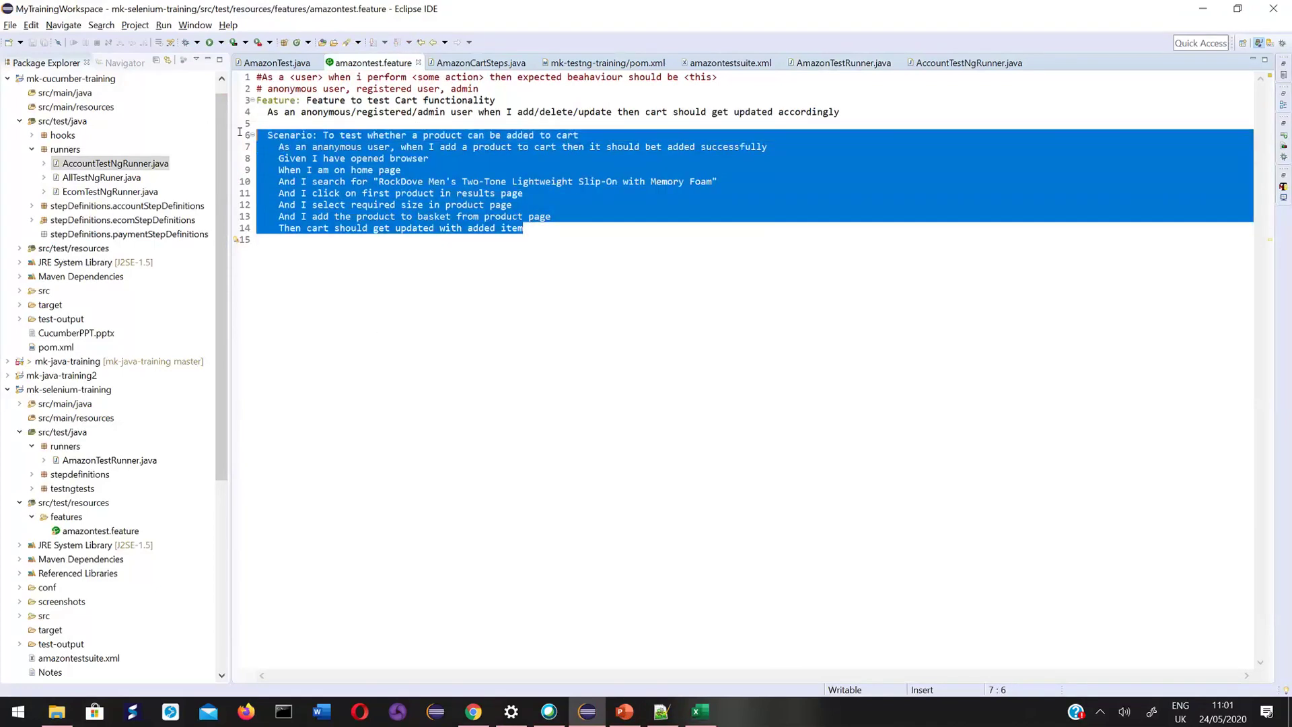
left_click(346, 329)
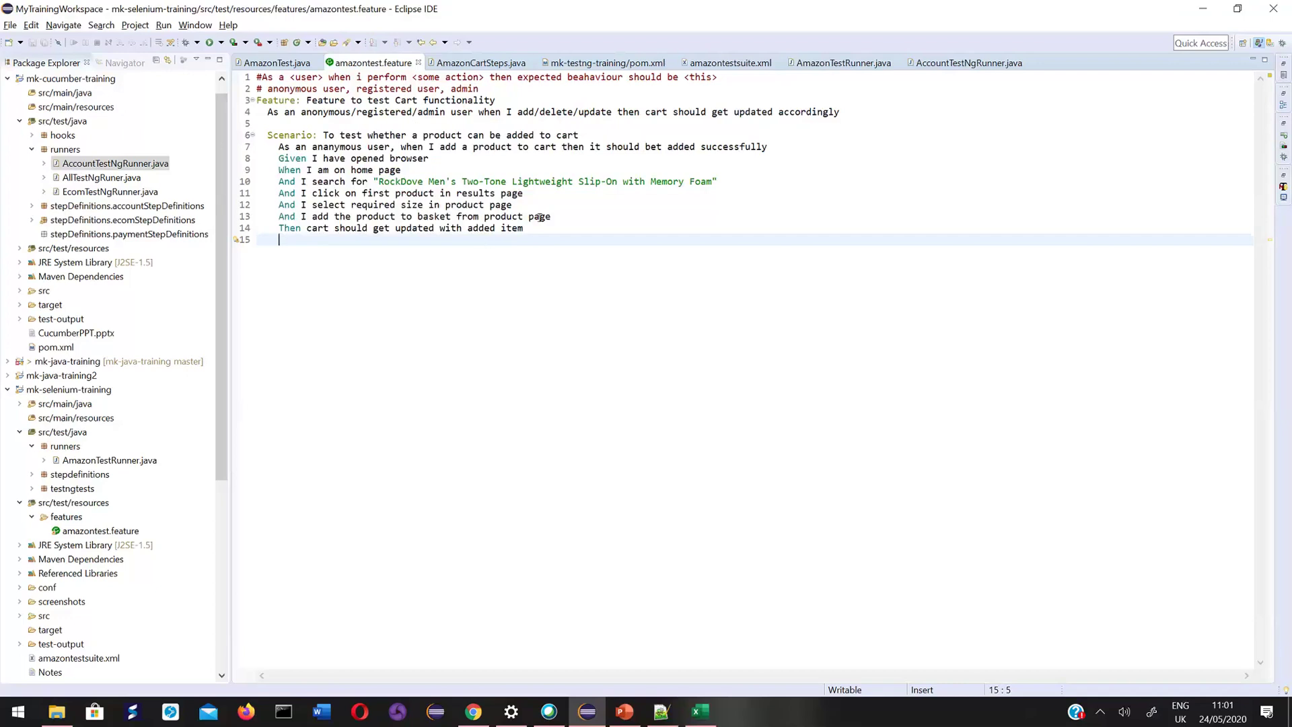
left_click_drag(487, 242, 259, 135)
left_click(515, 235)
left_click_drag(531, 229, 255, 134)
left_click(418, 284)
left_click_drag(524, 229, 257, 126)
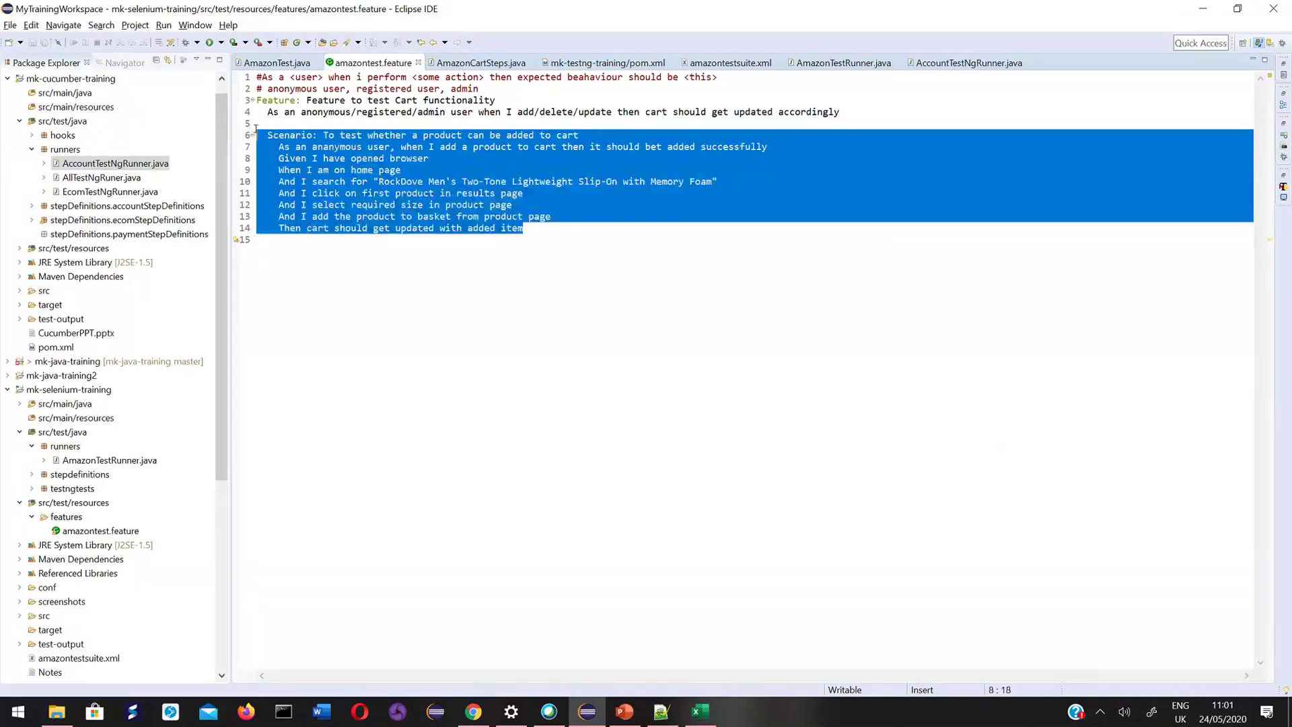
left_click(379, 252)
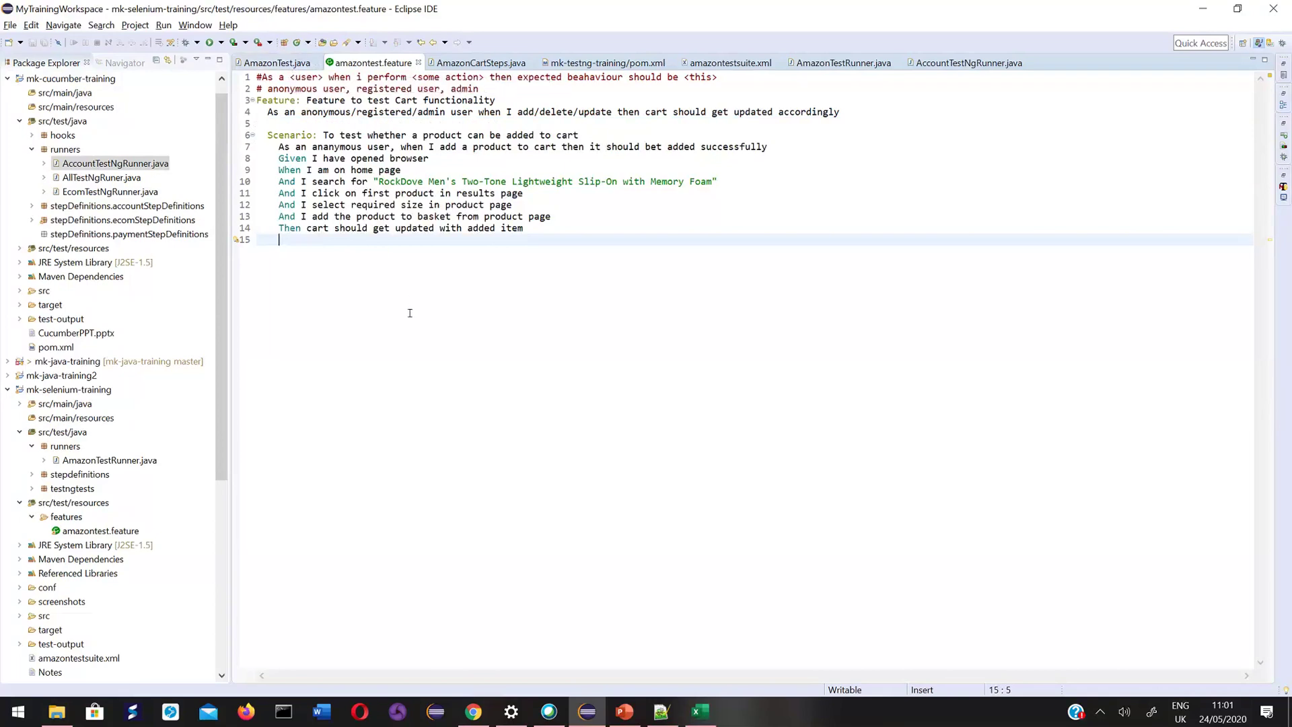
left_click_drag(544, 231, 210, 133)
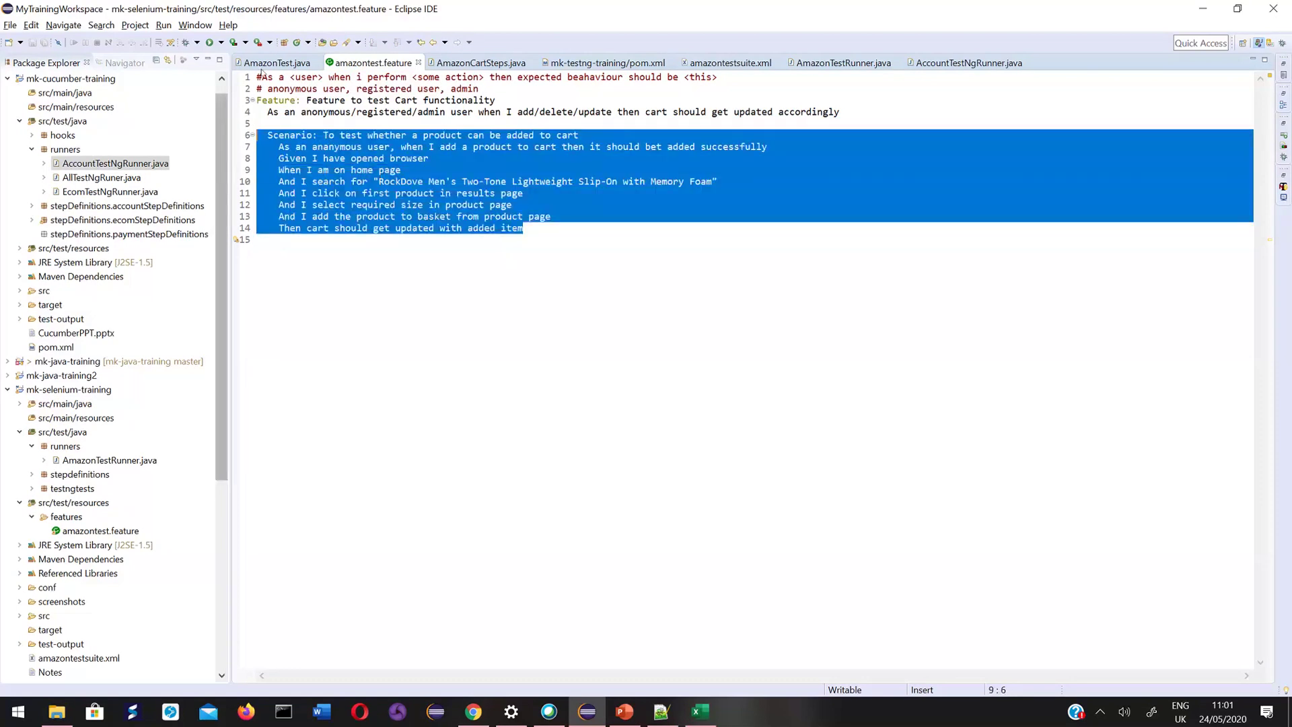
left_click(277, 63)
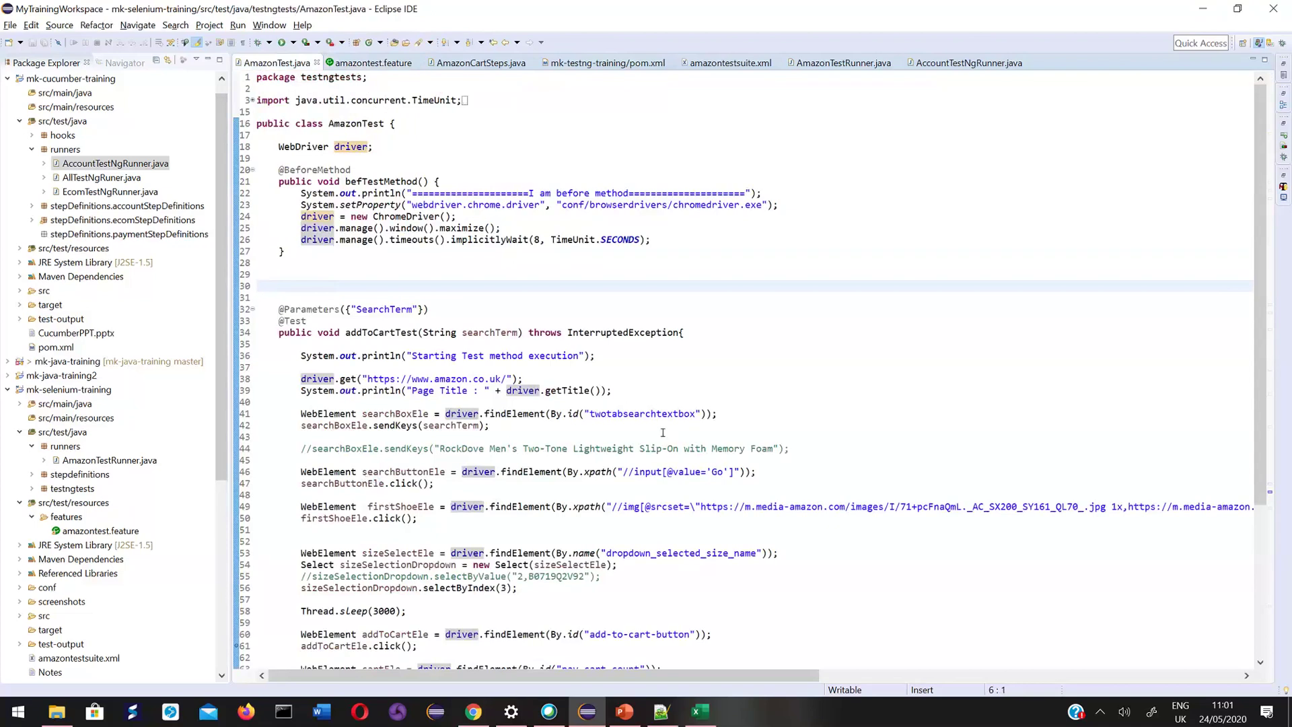
scroll(663, 432, "down", 4)
scroll(473, 263, "up", 4)
left_click_drag(279, 170, 420, 660)
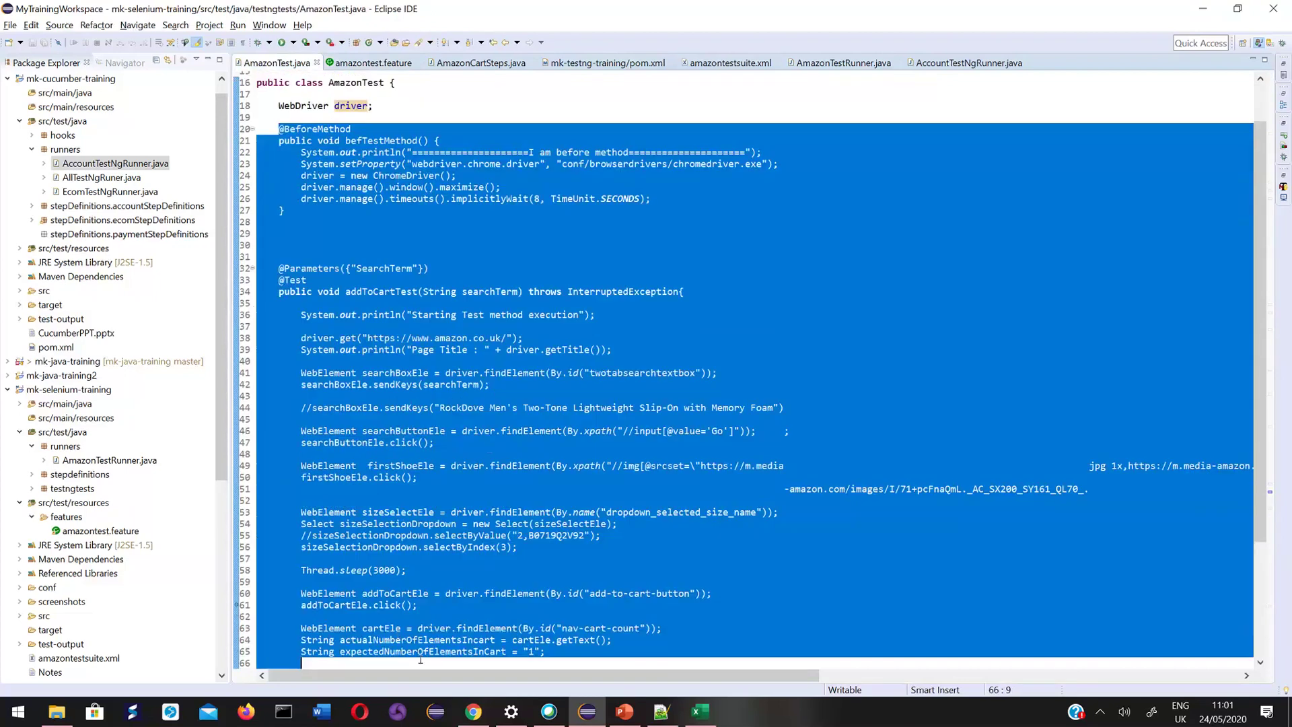
left_click(489, 448)
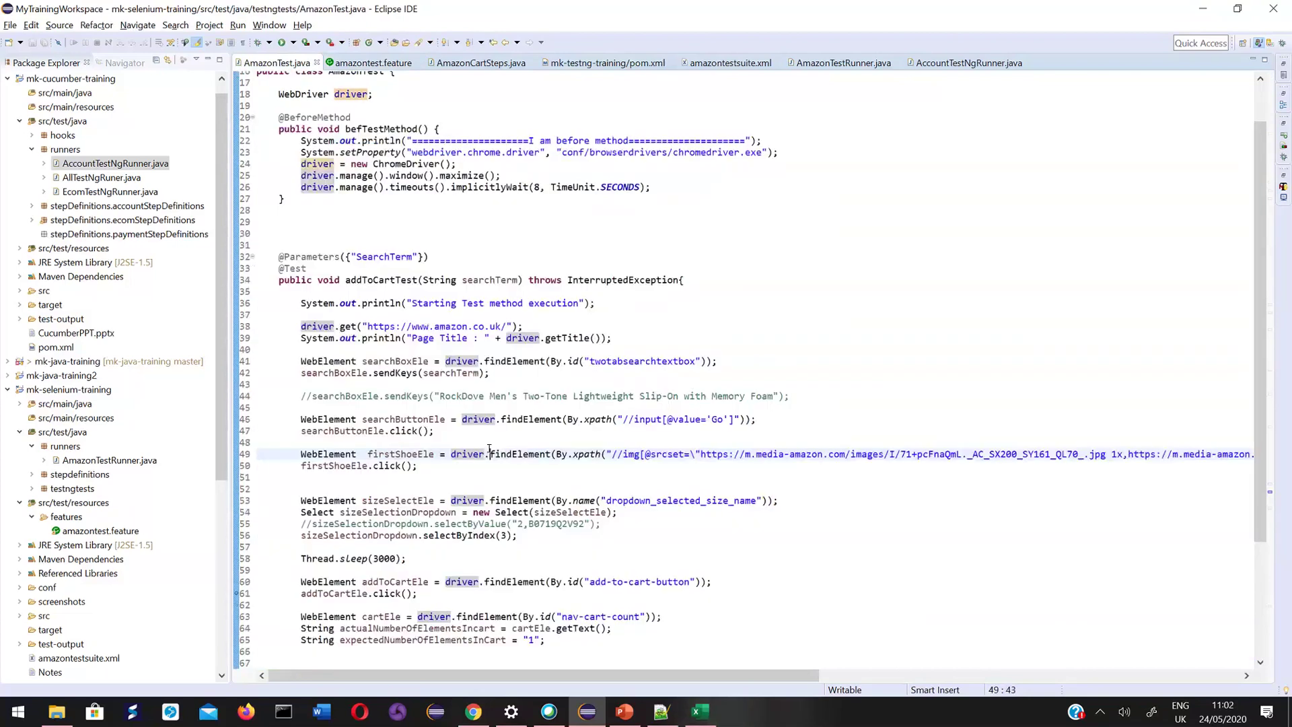
View amazontestsuite.xml, and return to amazontest.feature to highlight its full scenario for comparison.
left_click(731, 62)
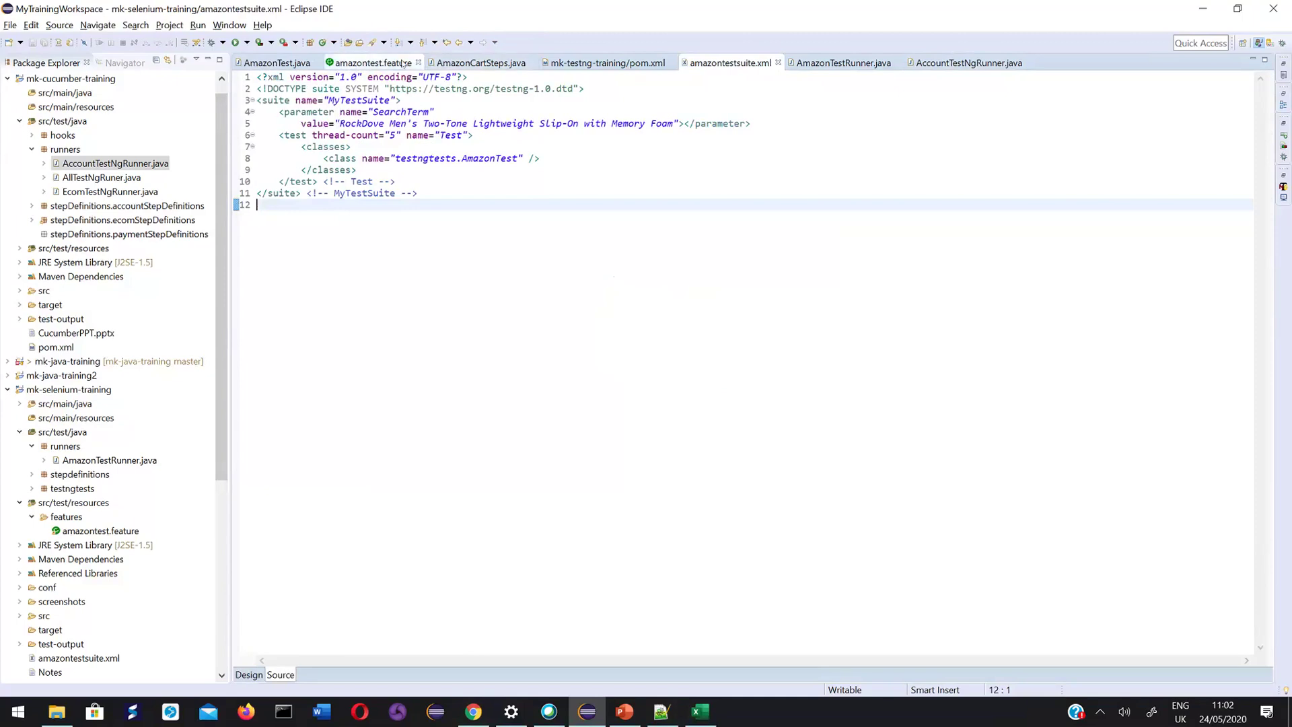
left_click(373, 62)
left_click(441, 460)
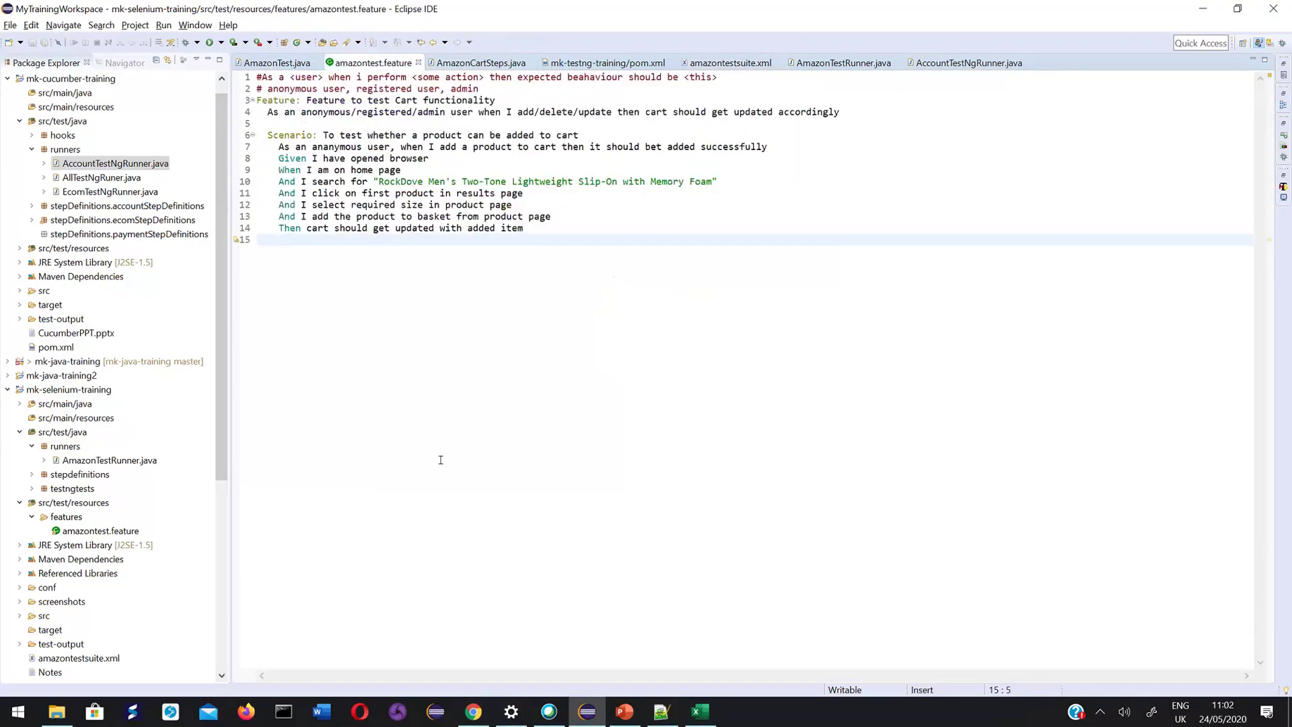
left_click_drag(531, 231, 259, 123)
left_click(377, 314)
Switch to the Excel sheet to review the TDD/TestNG and BDD/Cucumber columns, and return to Eclipse.
left_click(719, 685)
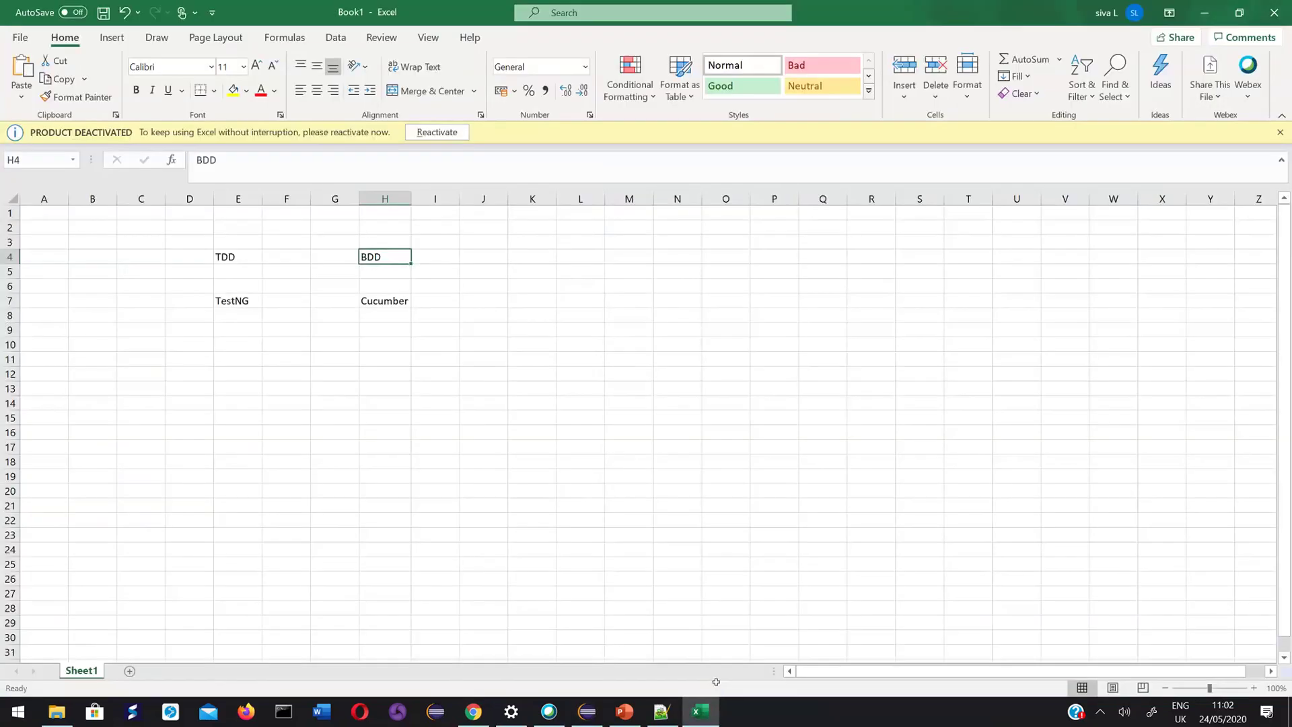
left_click(520, 300)
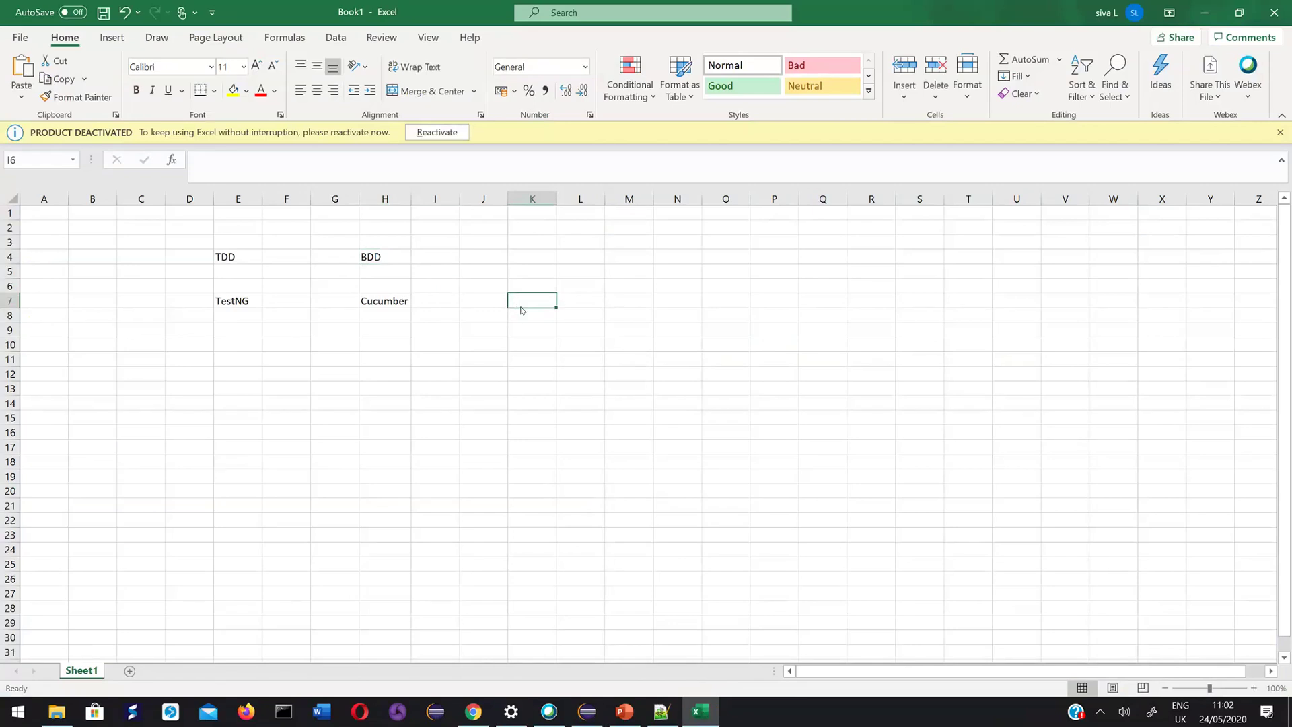
key("alt+Tab")
Highlight the Feature title and its description line in amazontest.feature to examine the expected cart behaviour for each user type.
triple_click(332, 145)
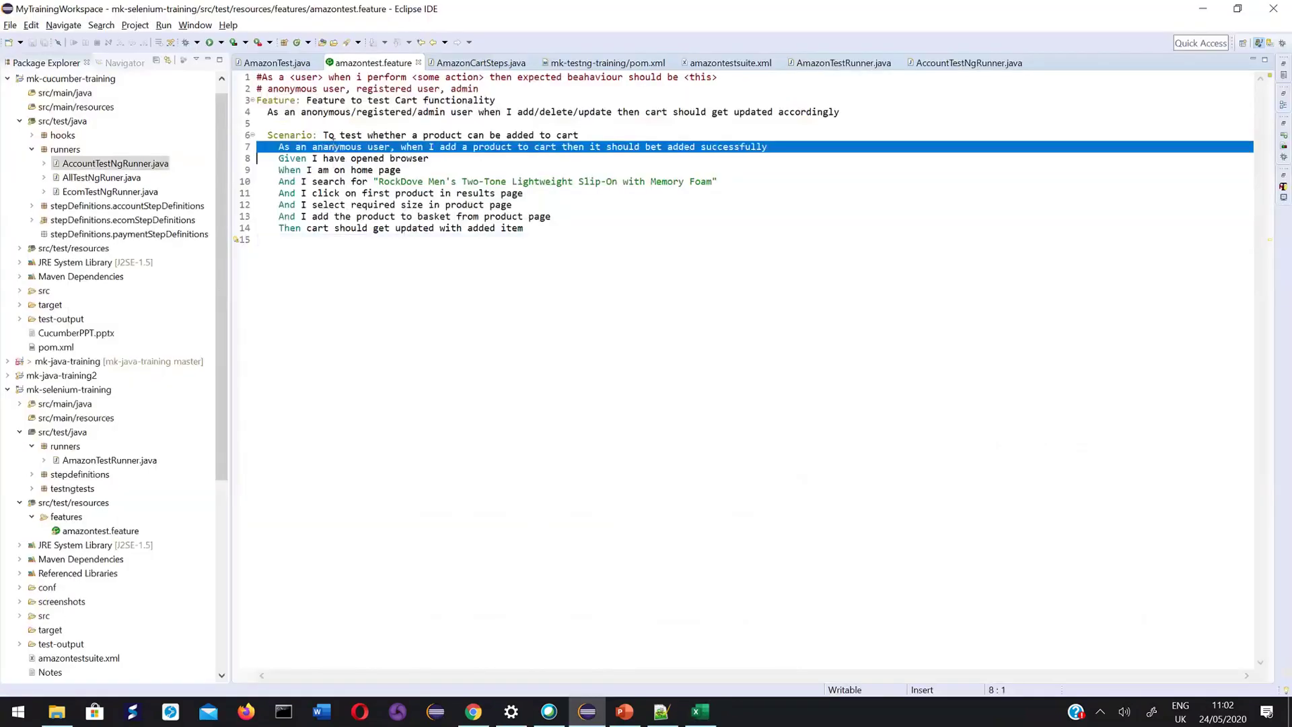
left_click_drag(842, 112, 247, 95)
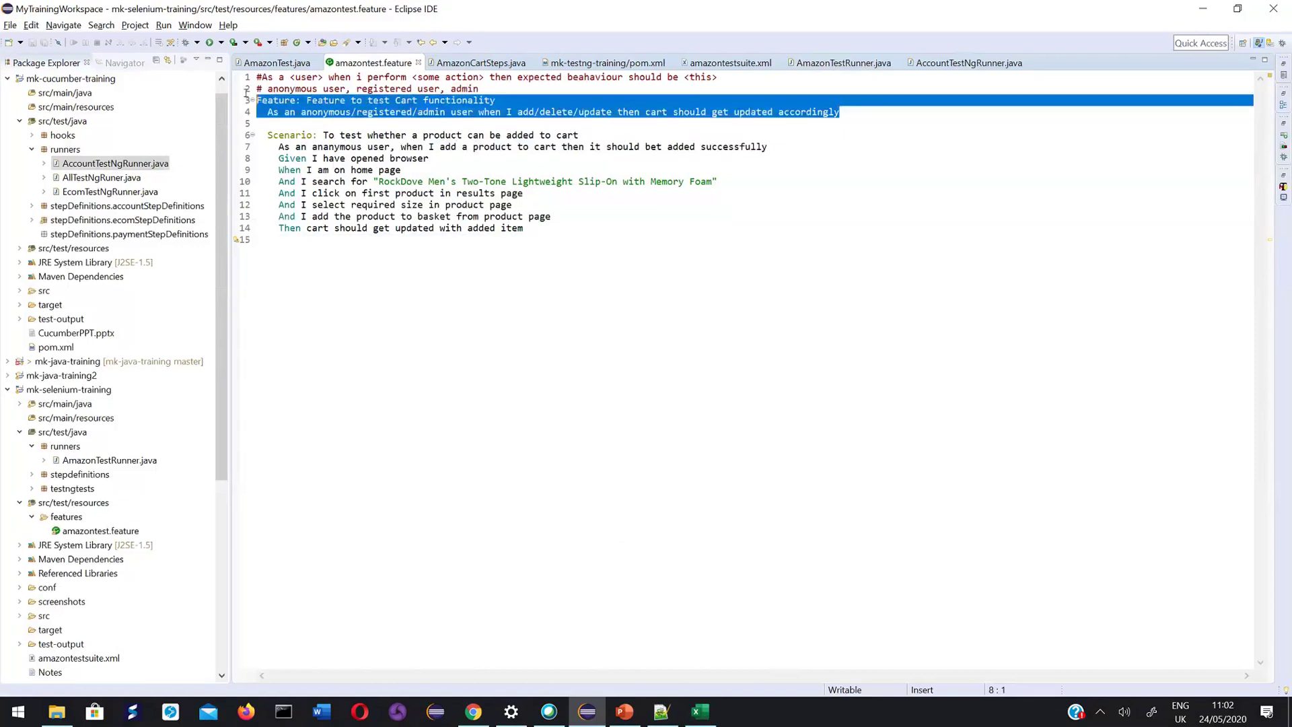
left_click(326, 122)
left_click(510, 112)
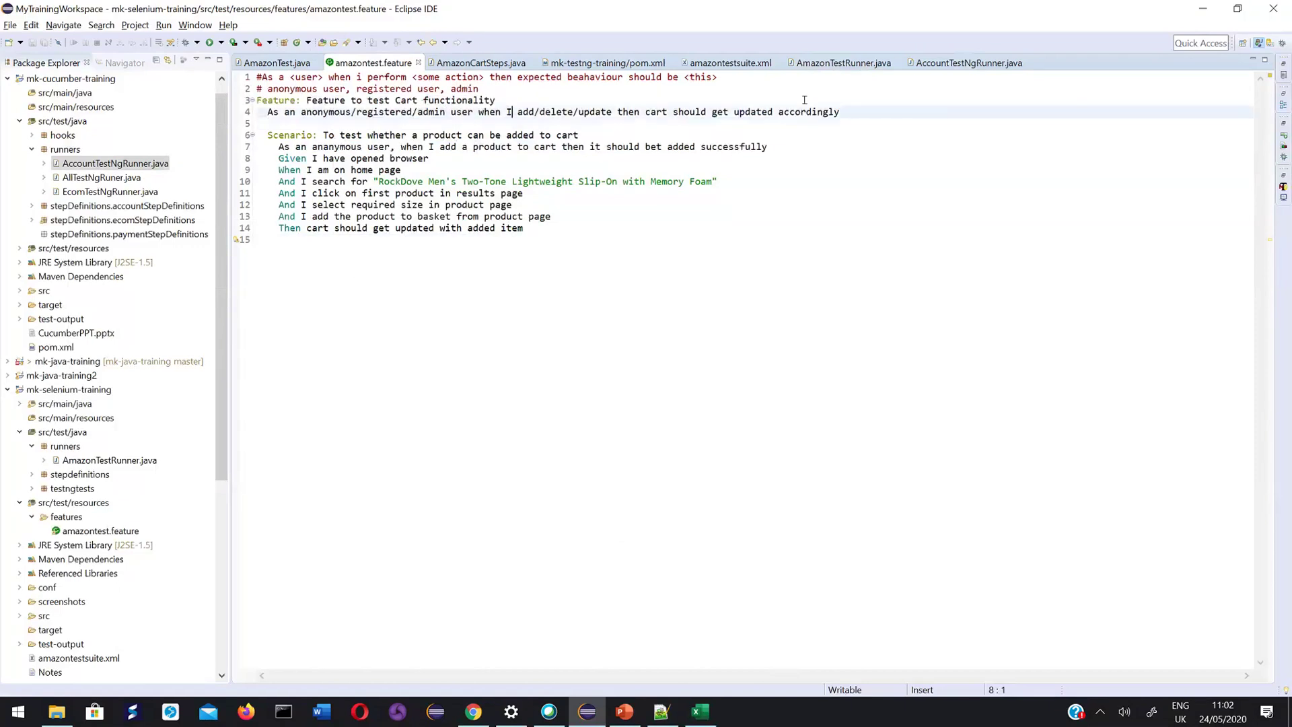
left_click_drag(861, 108, 263, 112)
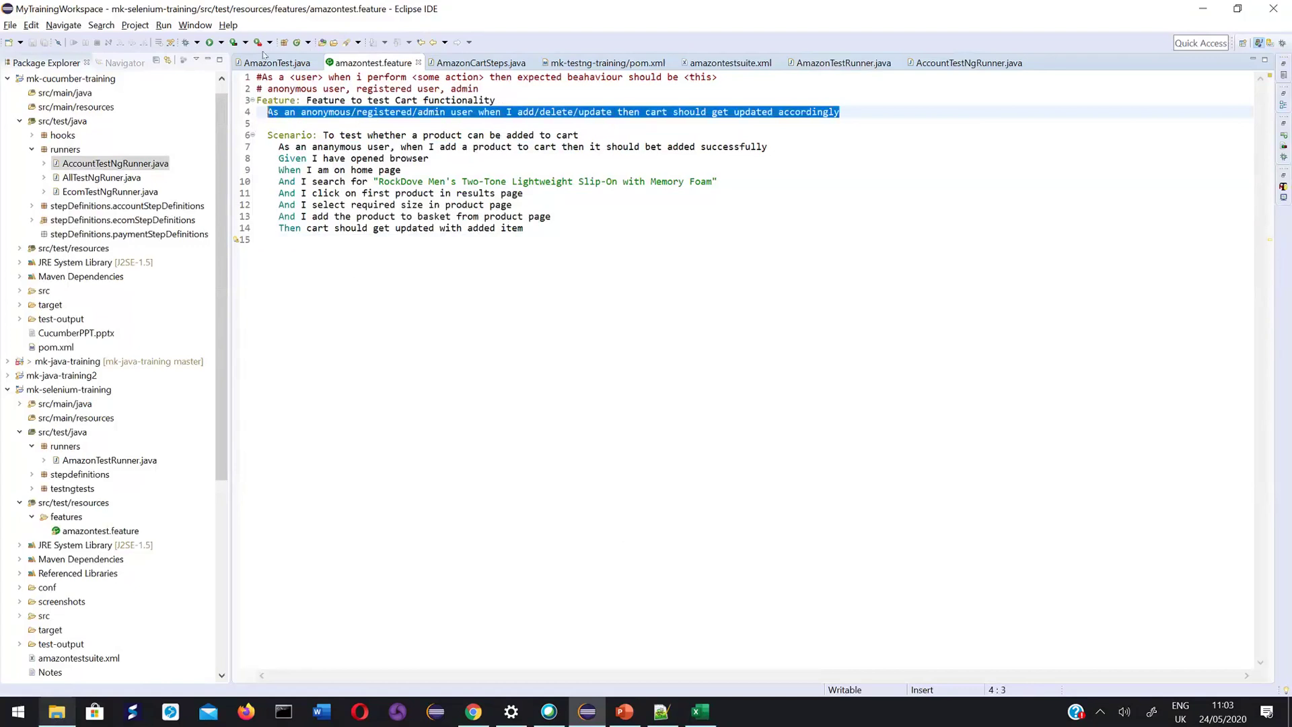
Open Task Manager from the desktop taskbar and move its window slightly higher on the screen.
key("alt+Tab")
right_click(782, 718)
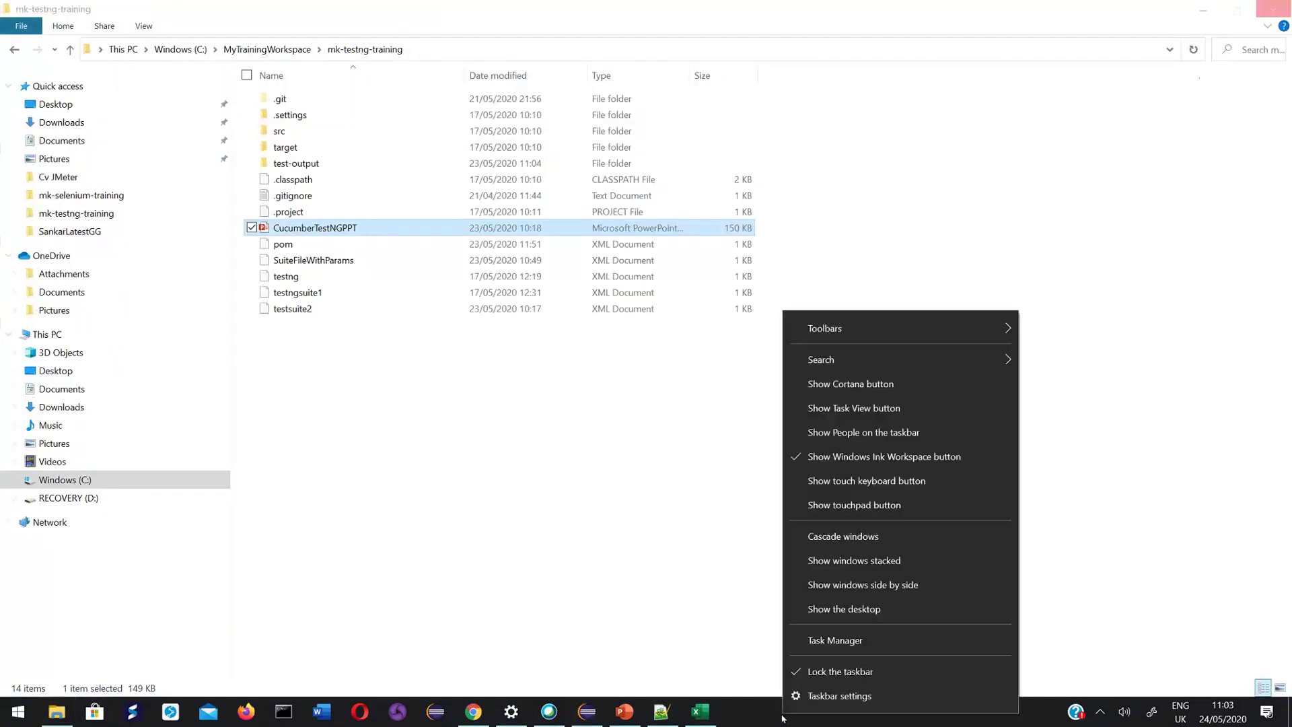
left_click(834, 641)
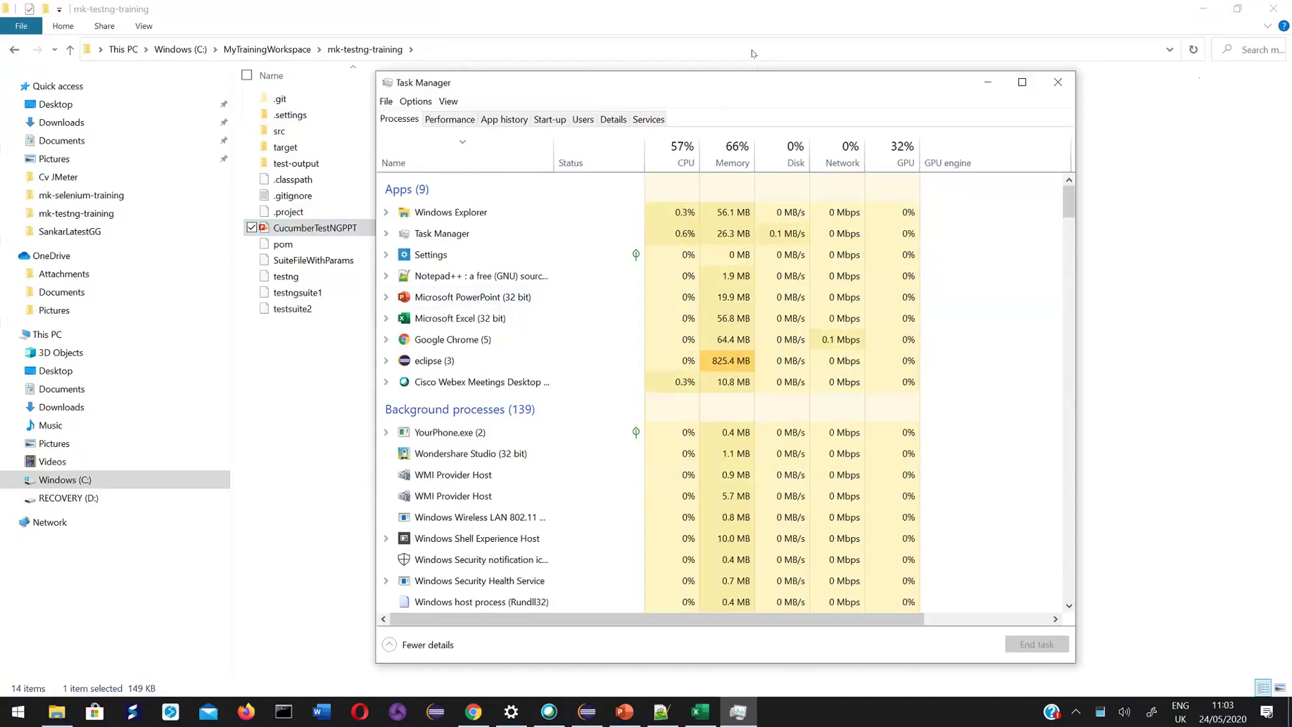
left_click_drag(729, 89, 753, 53)
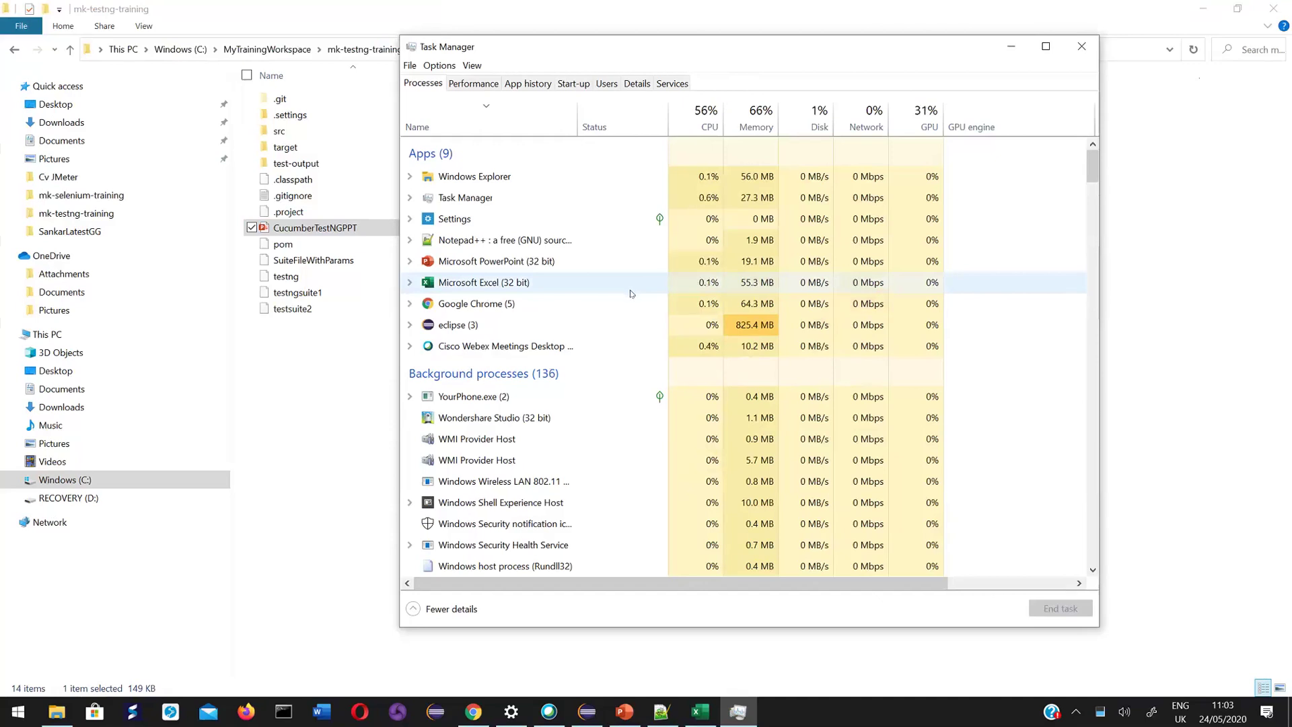
End two Google Chrome background processes in Task Manager, and close the open Chrome browser window.
scroll(571, 303, "down", 2)
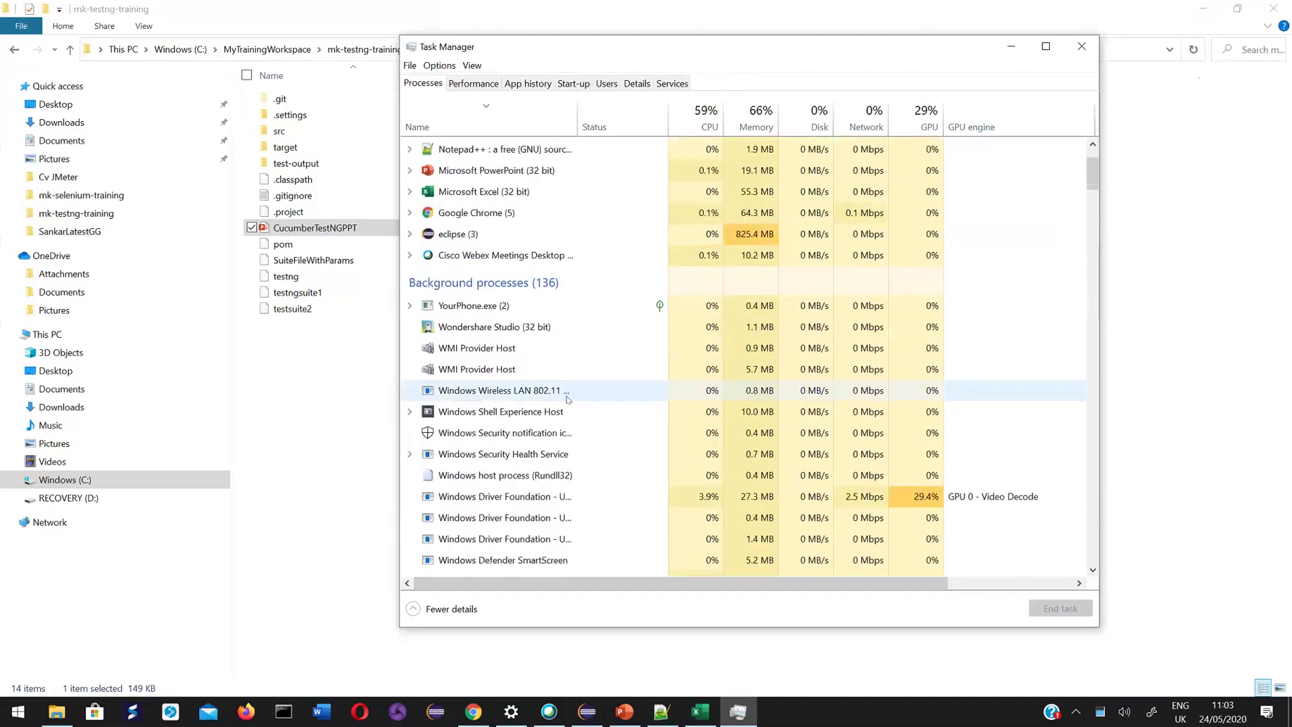
scroll(567, 400, "down", 7)
scroll(565, 400, "down", 5)
scroll(566, 402, "down", 15)
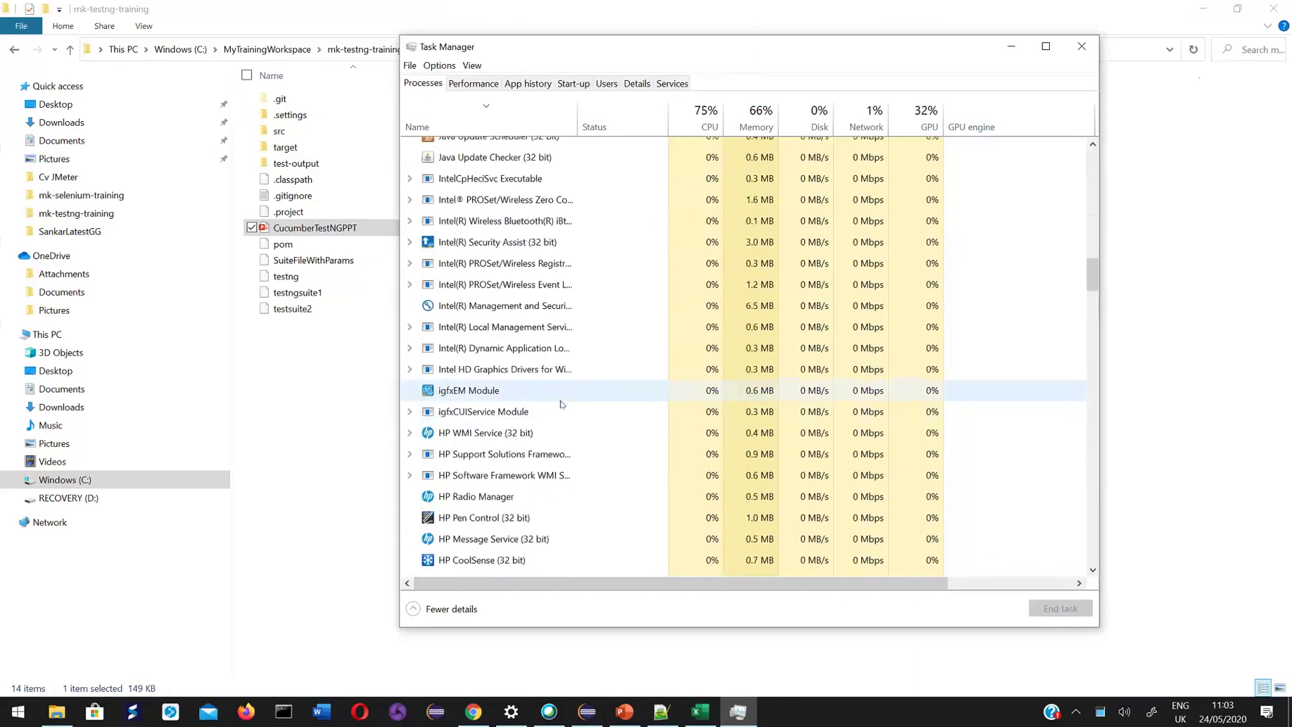
scroll(559, 407, "down", 2)
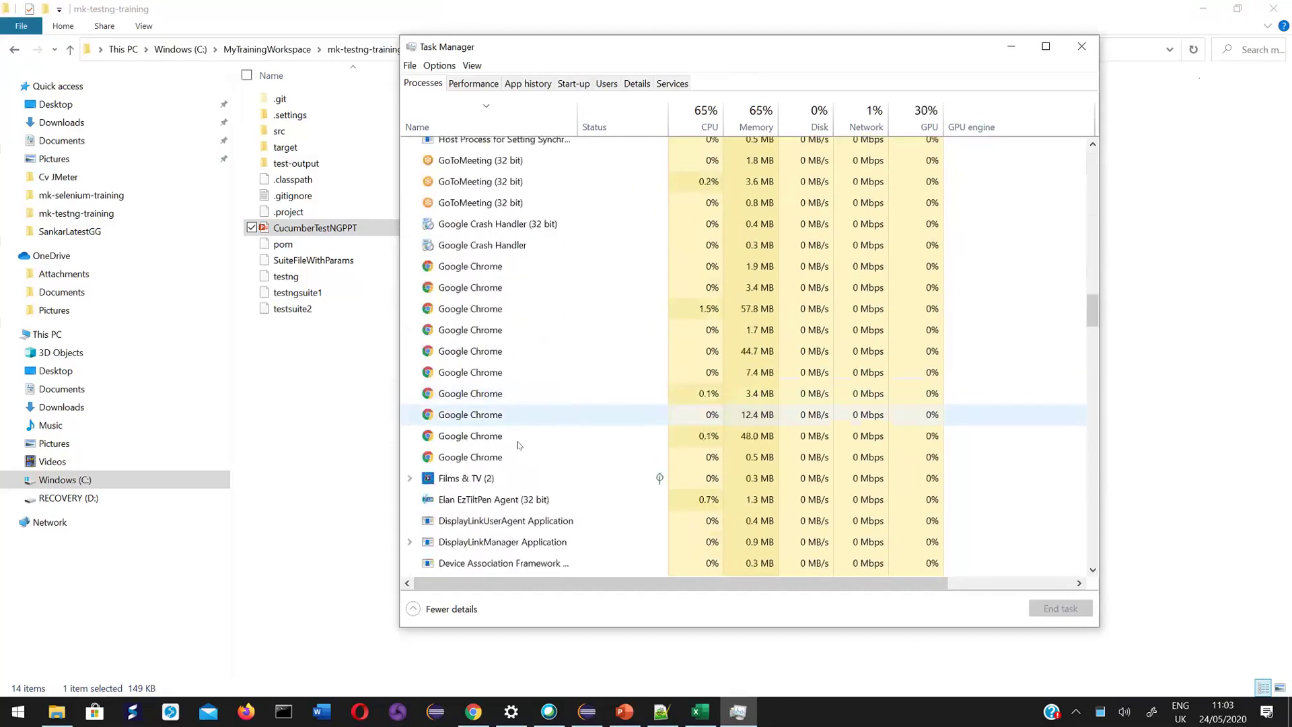
left_click(559, 457)
left_click(1057, 608)
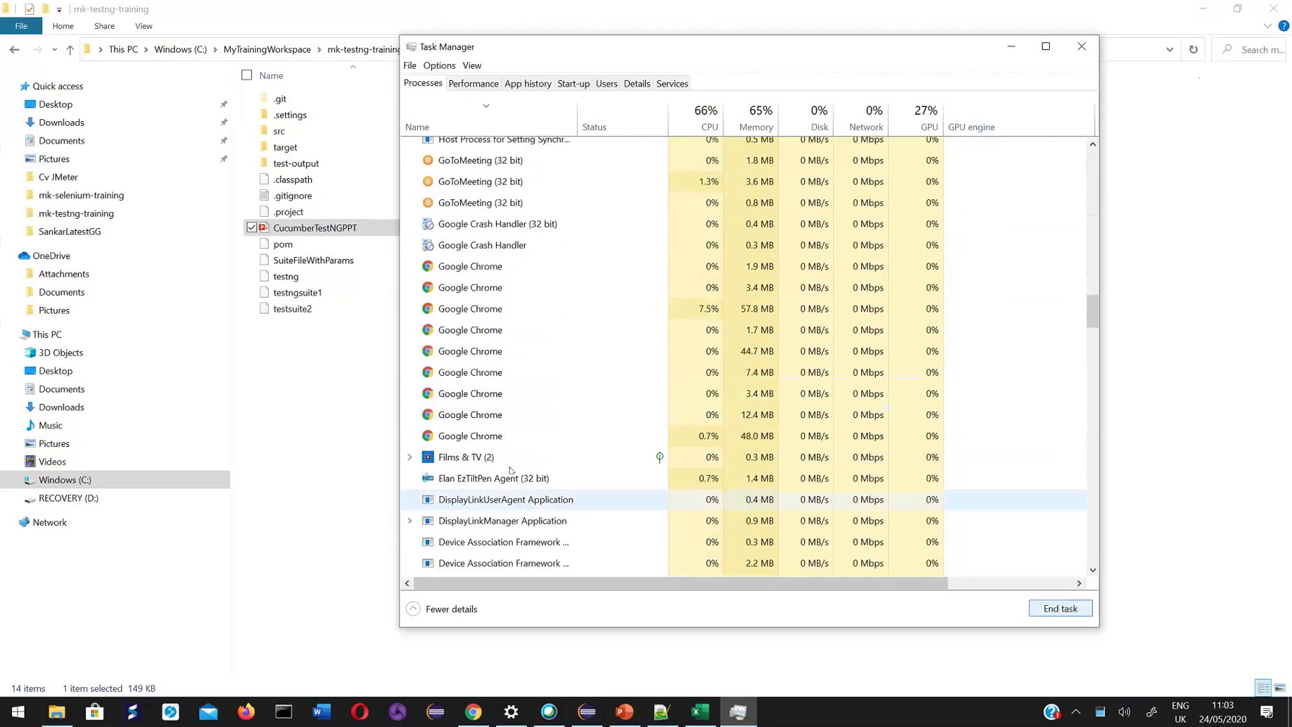
left_click(1070, 608)
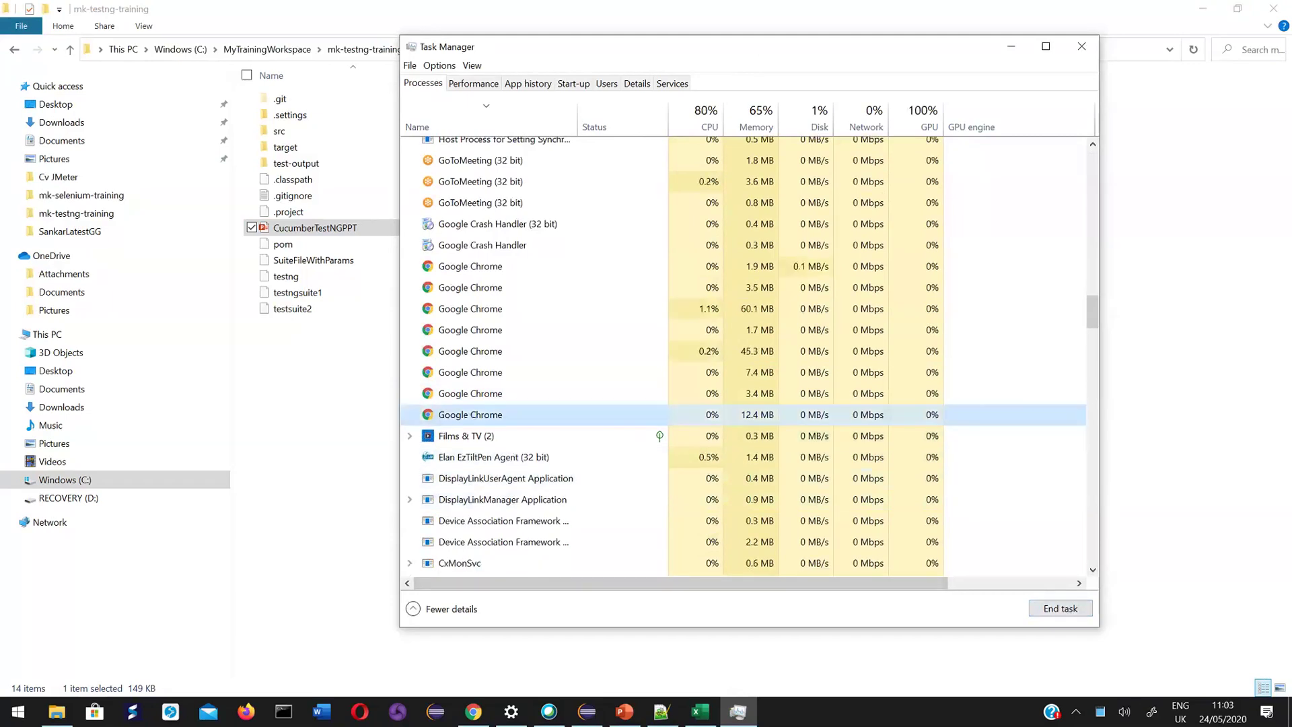
key("alt+Tab")
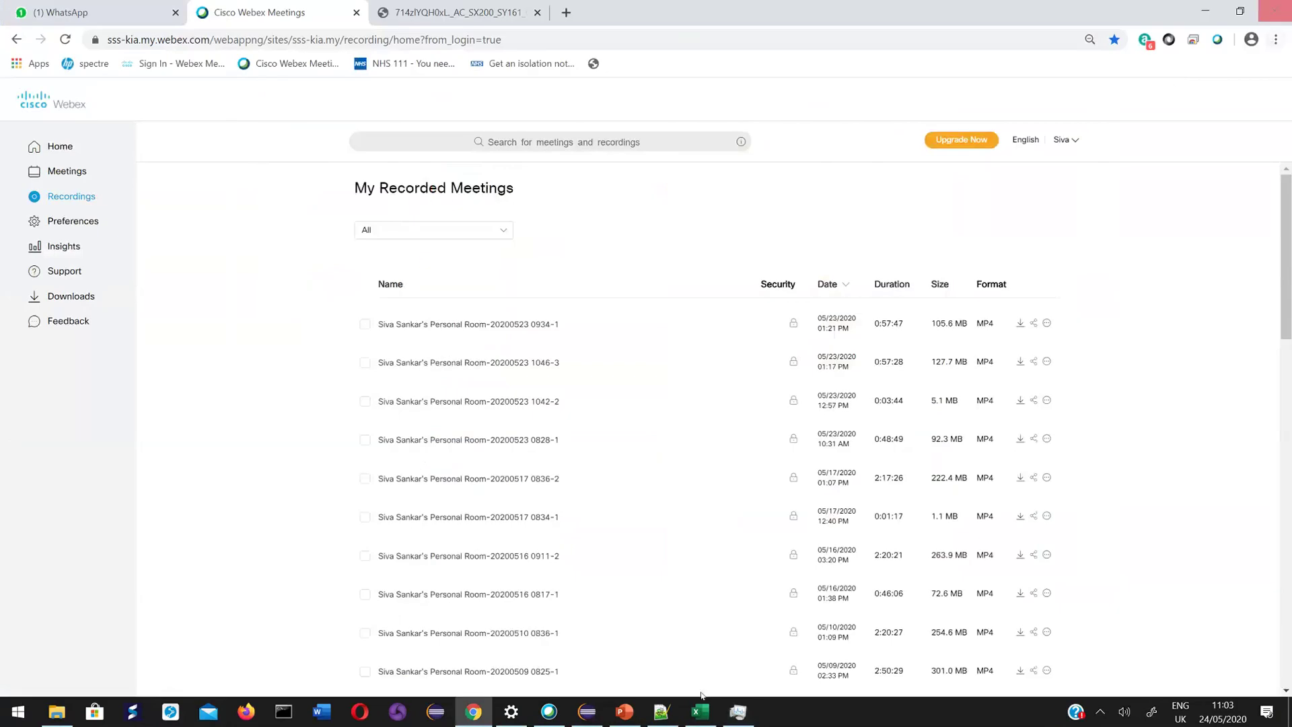
left_click(1276, 11)
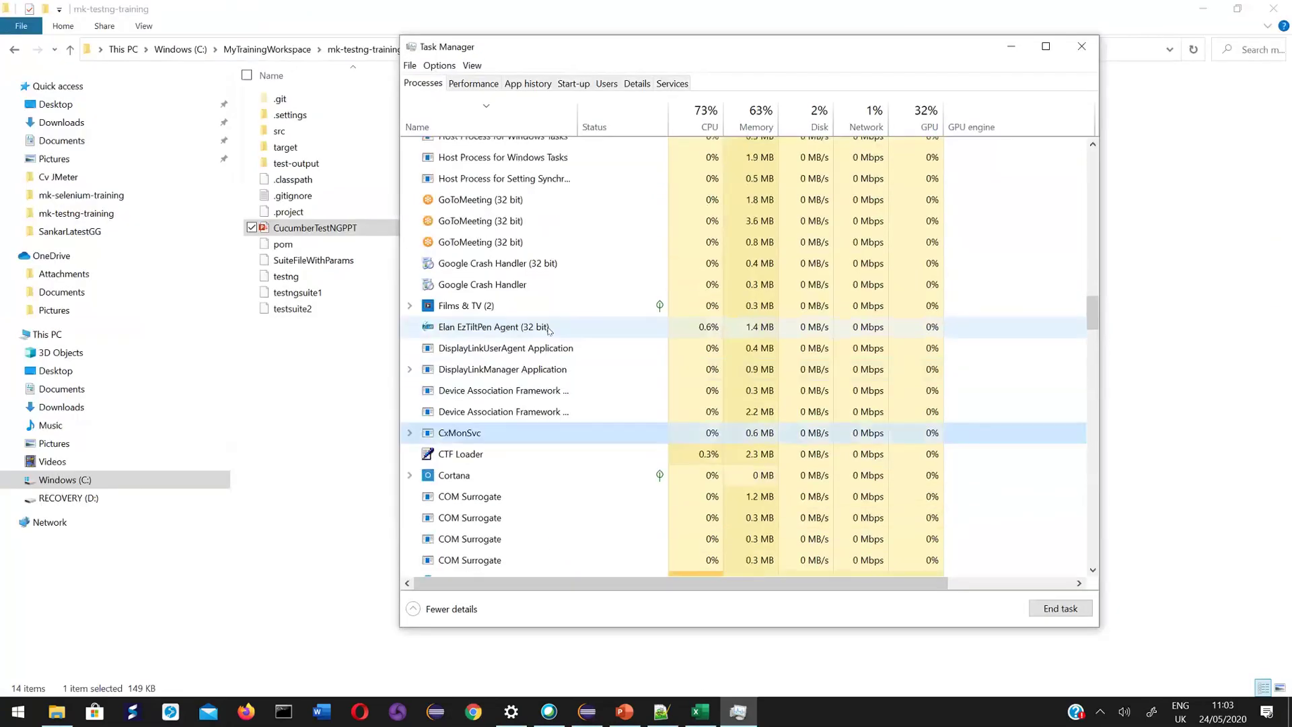
Locate the chromedriver (32 bit) background processes in Task Manager and select the first one.
scroll(549, 330, "down", 1)
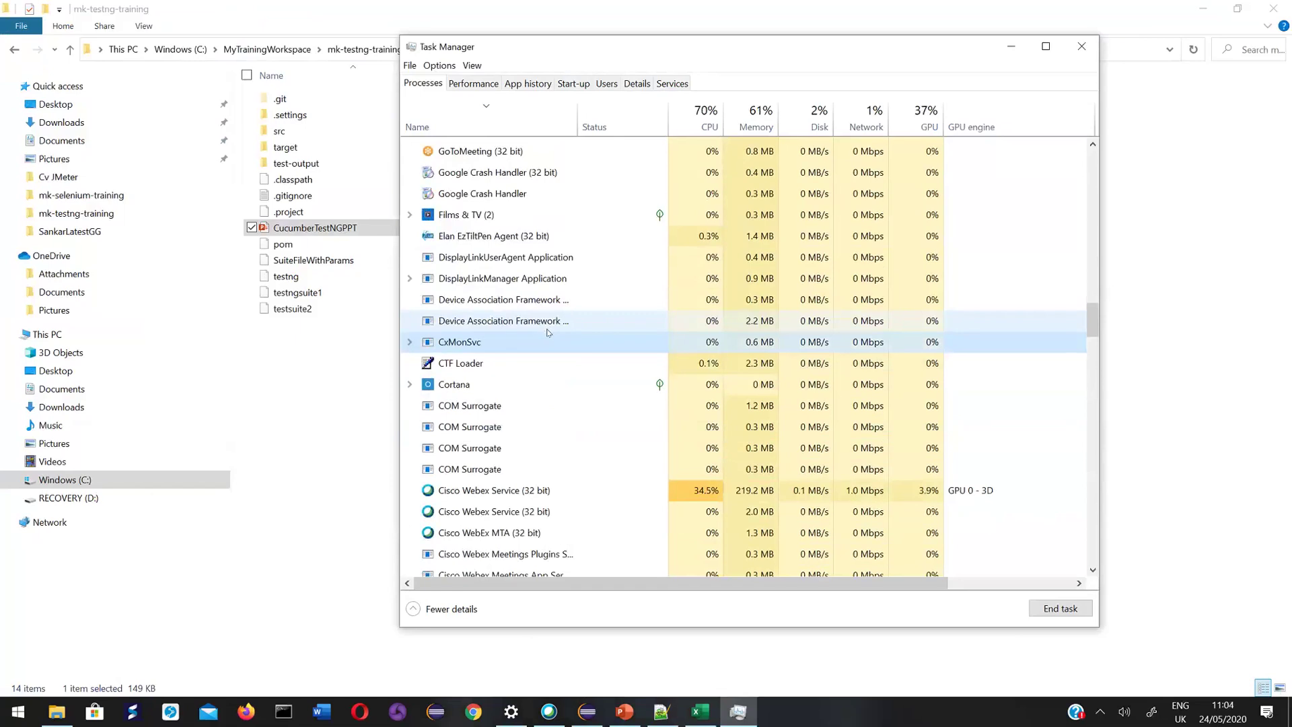
scroll(549, 332, "down", 5)
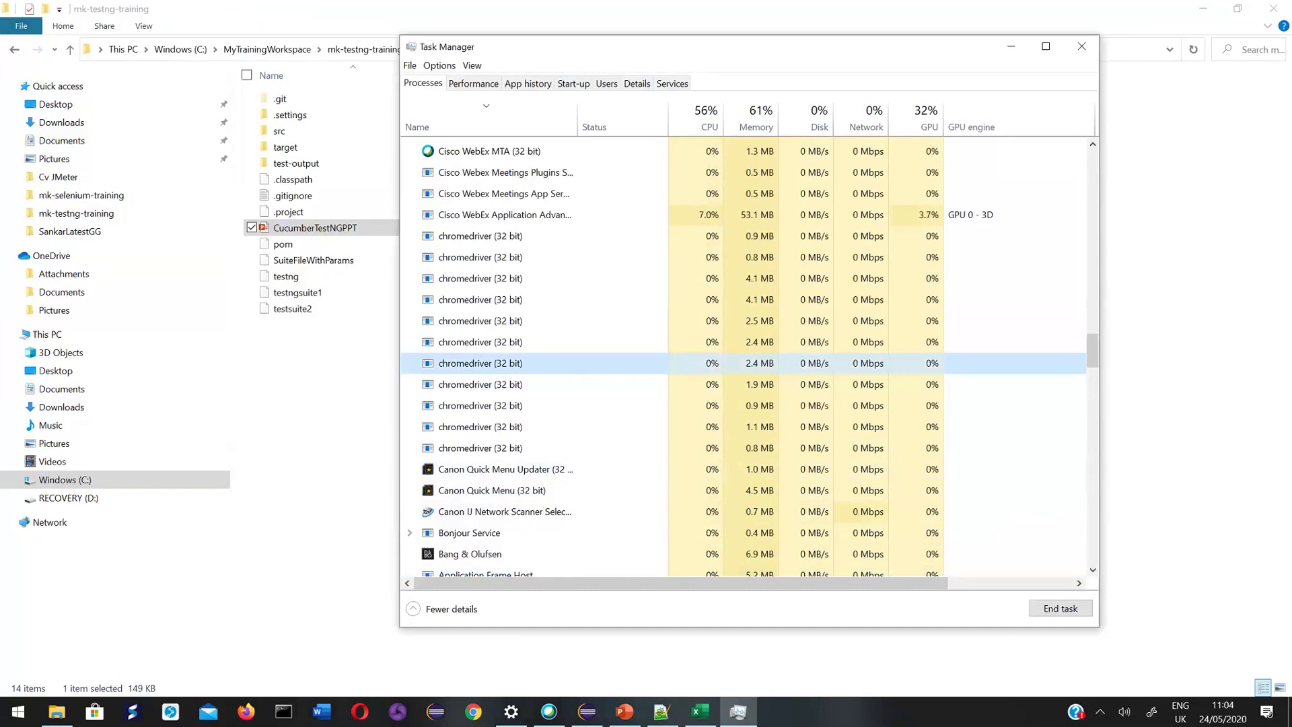
left_click(491, 235)
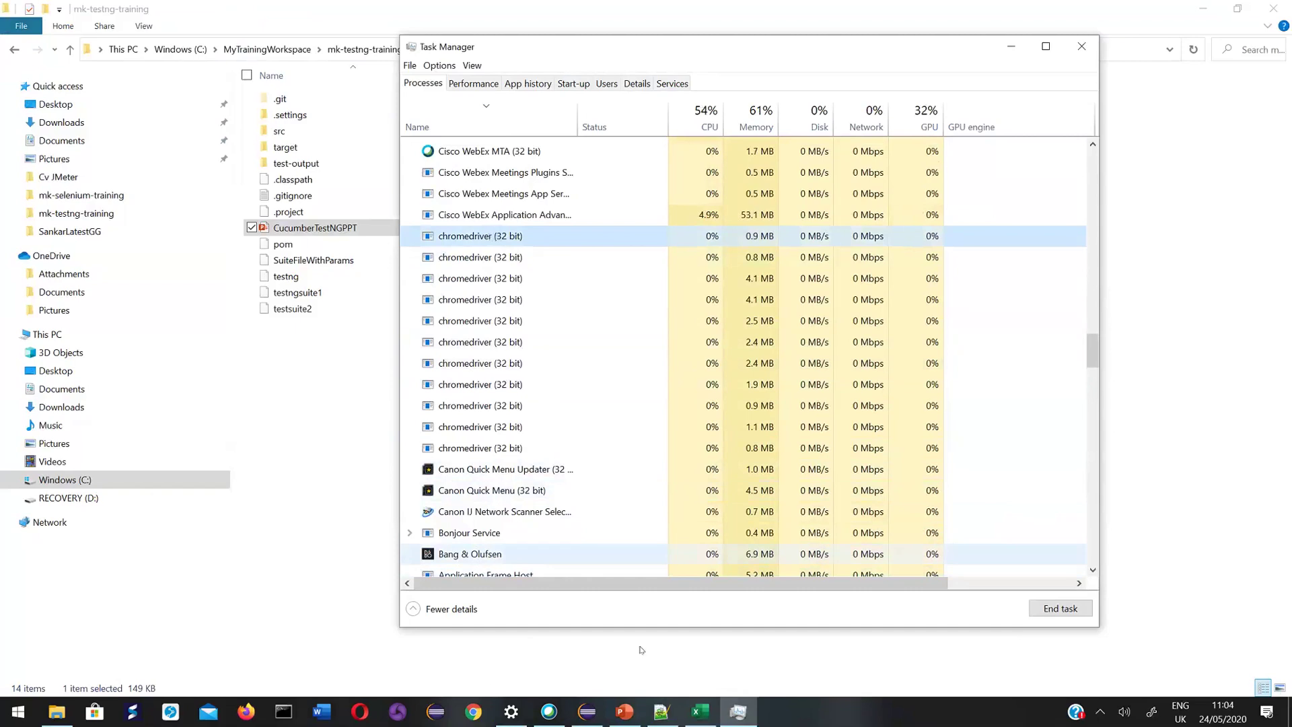
Switch back to Eclipse and collapse the runners package under src/test/java in mk-cucumber-training.
left_click(586, 712)
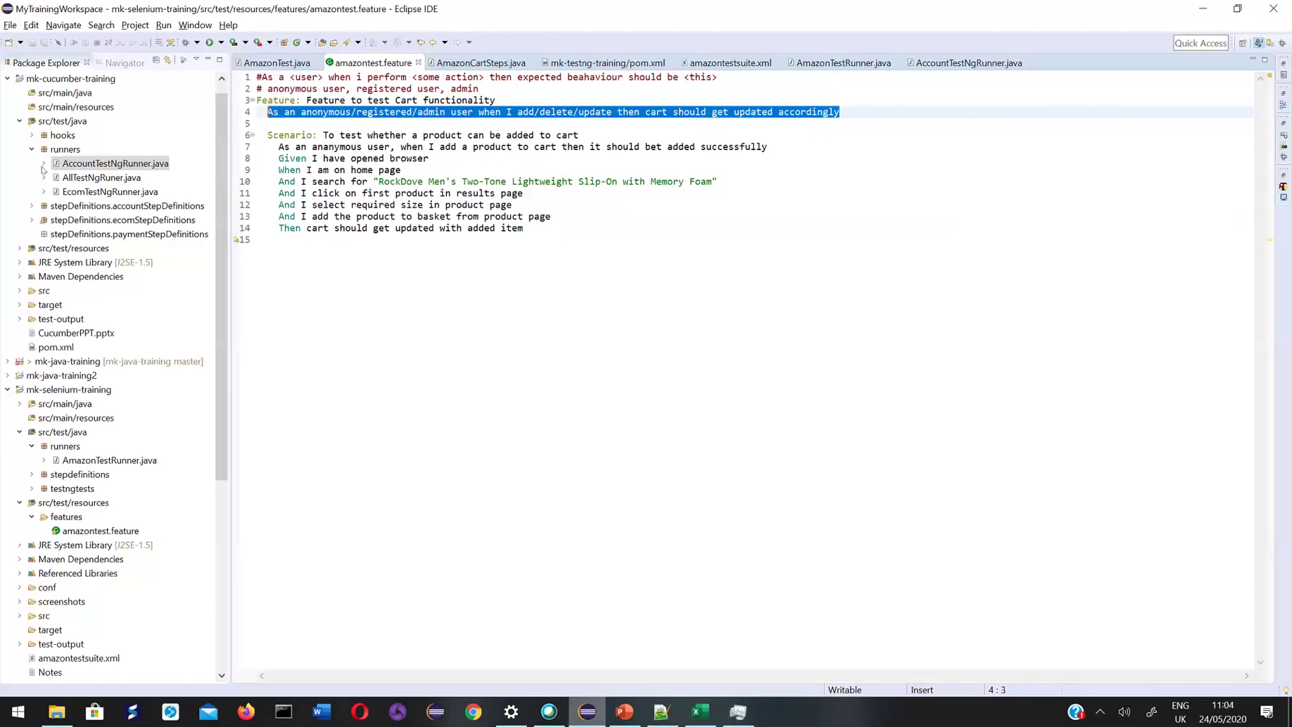
left_click(33, 149)
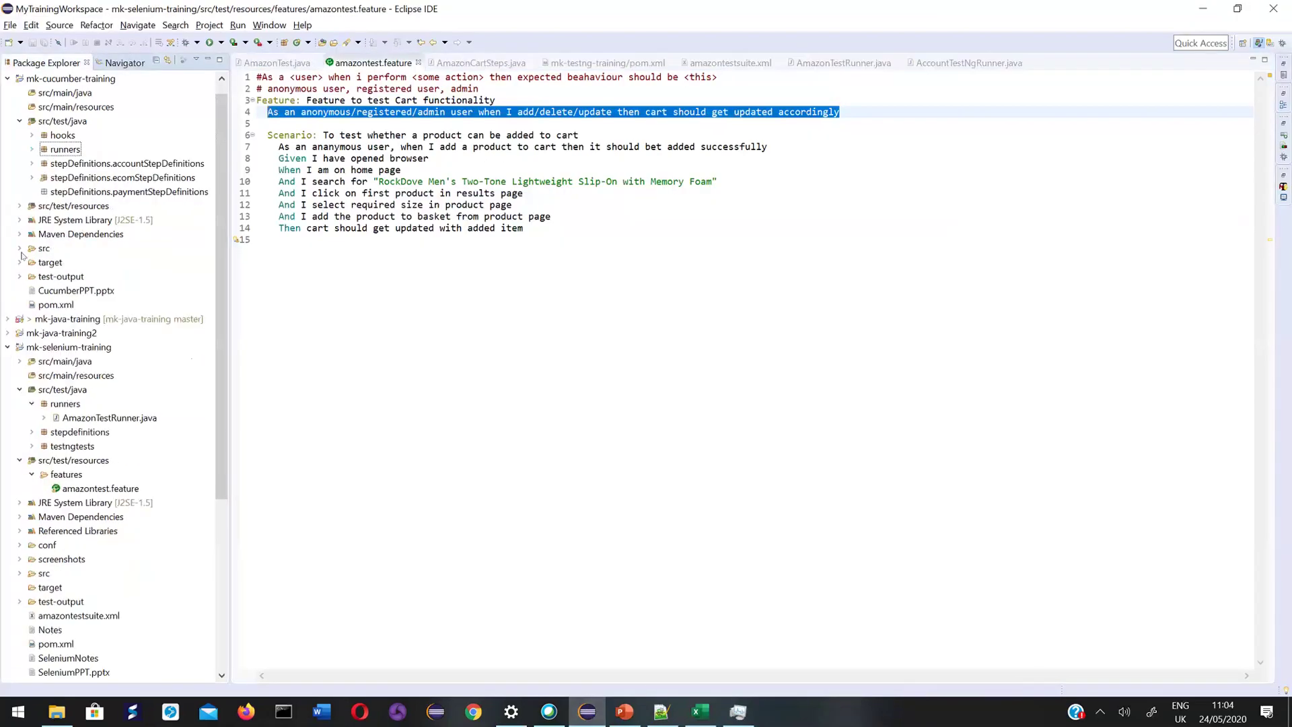
scroll(29, 266, "up", 1)
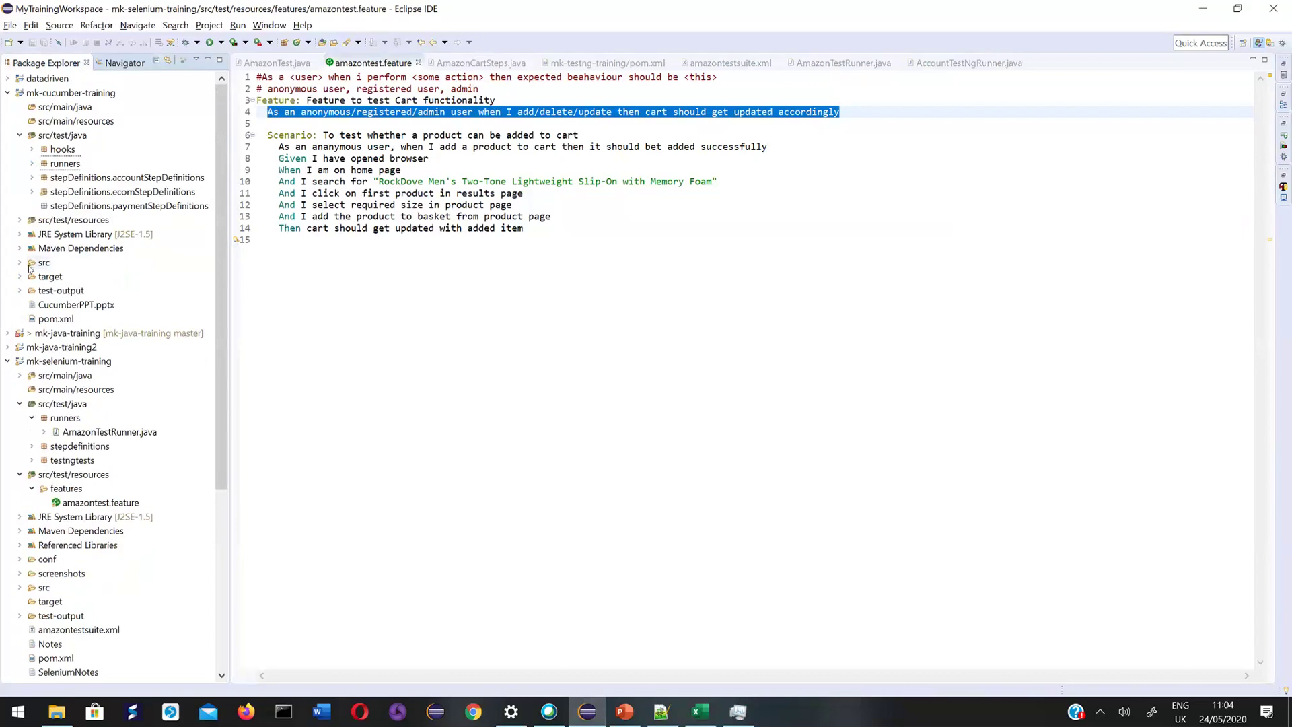
Collapse the mk-cucumber-training project and expand conf/browserdrivers in mk-selenium-training to show chromedriver.exe.
left_click(19, 135)
left_click(8, 92)
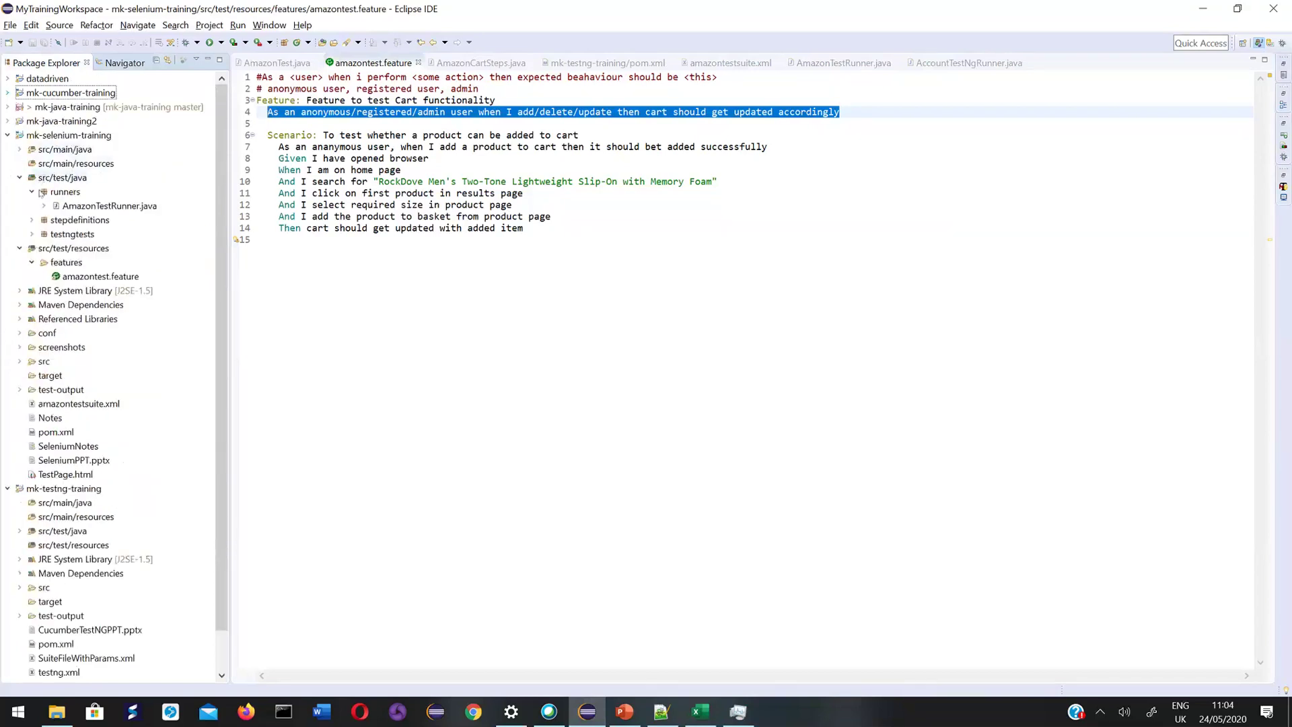
left_click(20, 334)
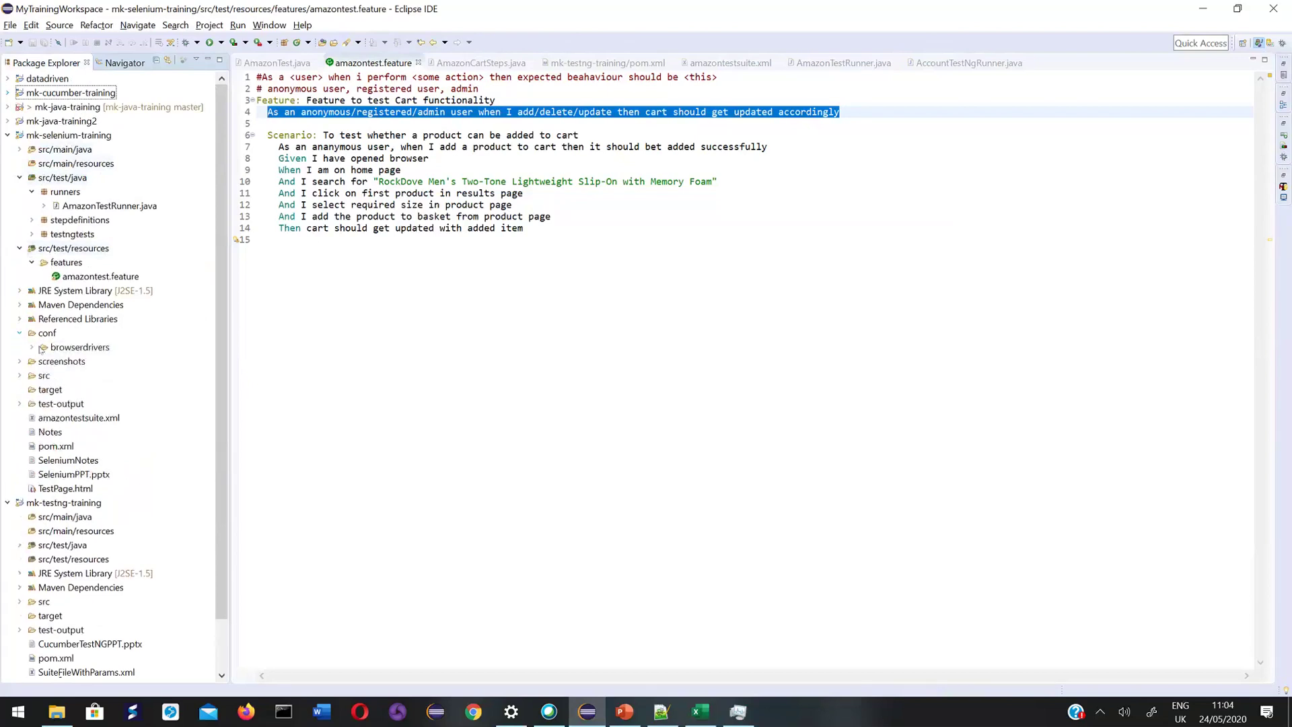
left_click(32, 347)
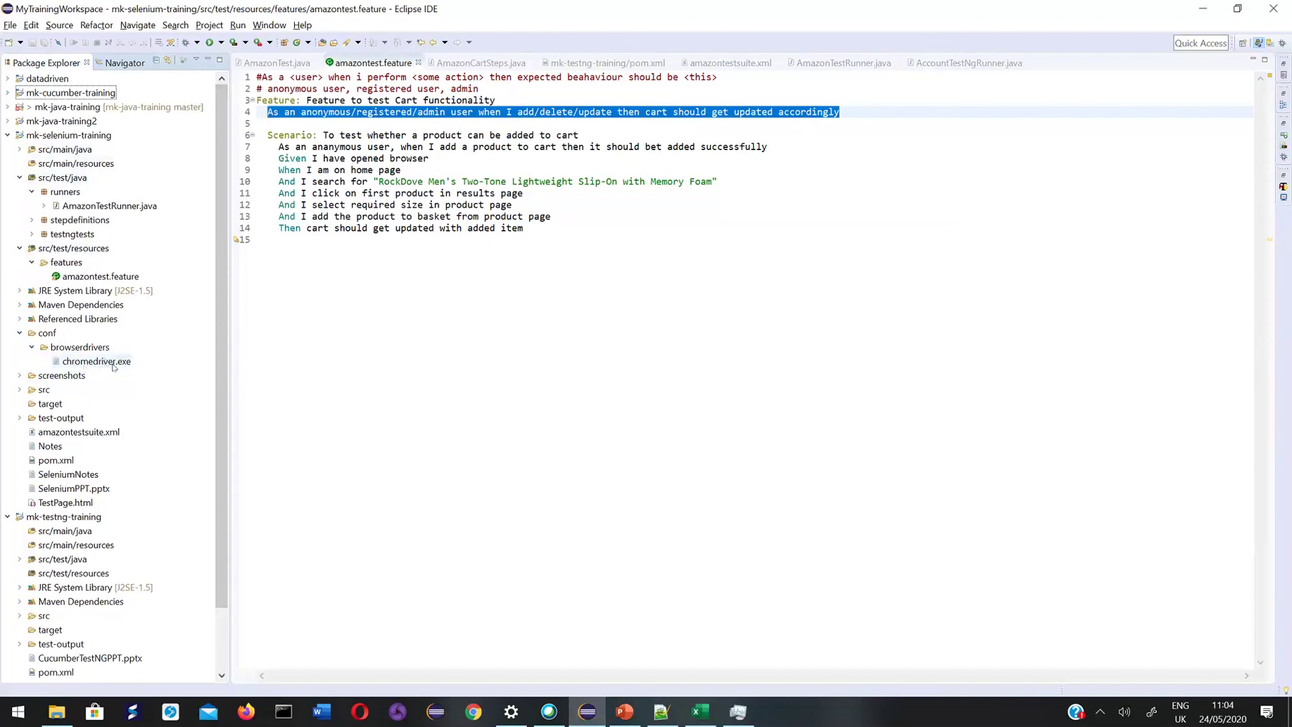
left_click(522, 349)
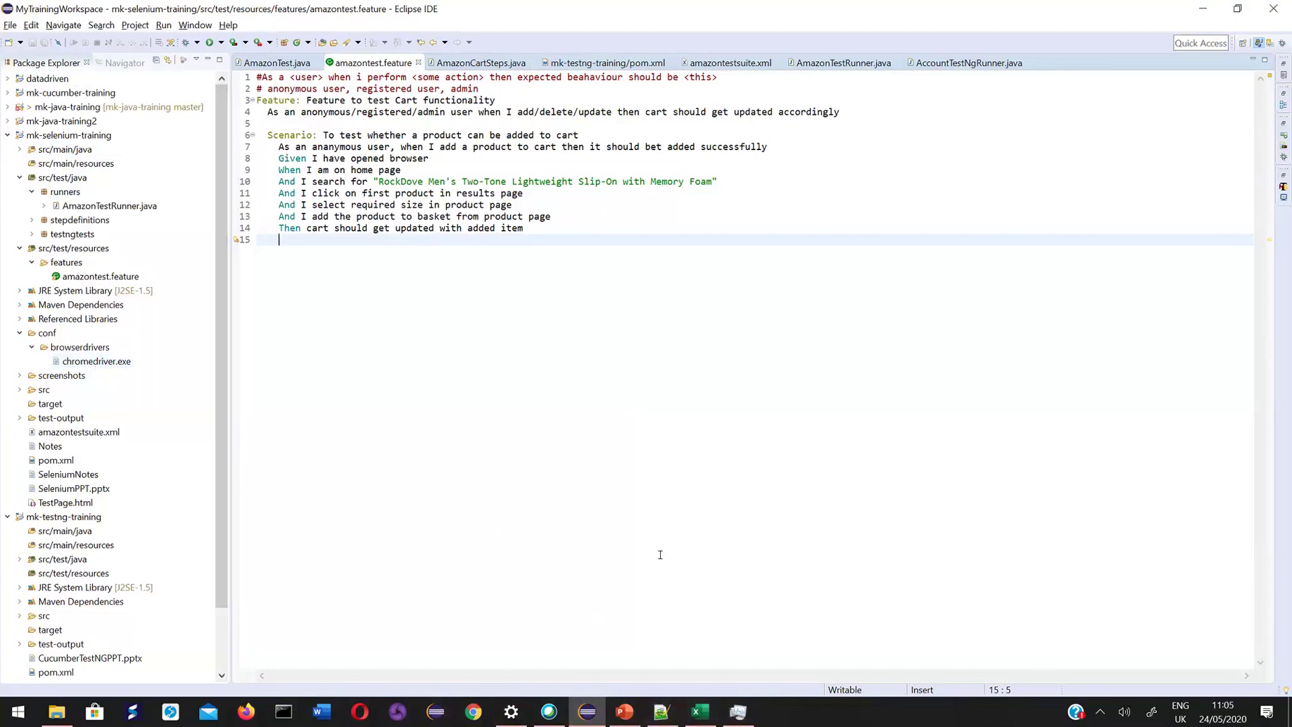
Bring up Task Manager to check the running chromedriver (32 bit) processes, and return to Eclipse.
right_click(819, 709)
left_click(875, 628)
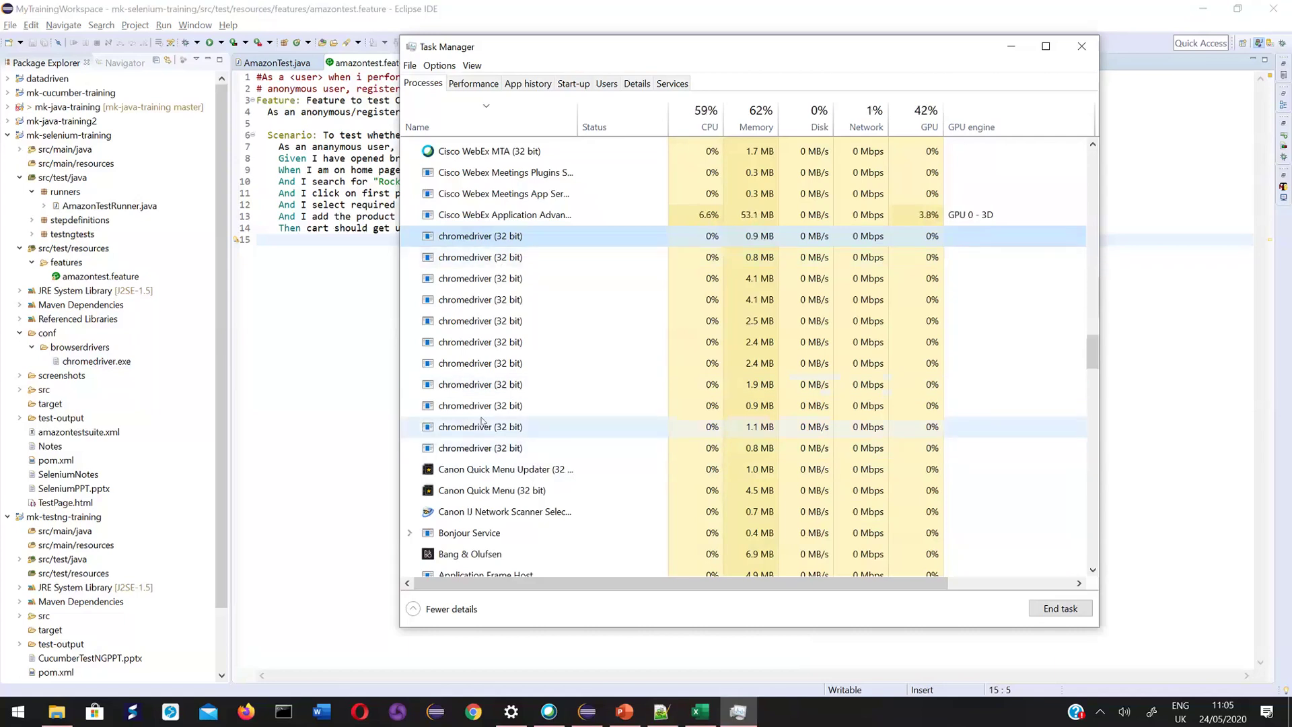
key("alt+Tab")
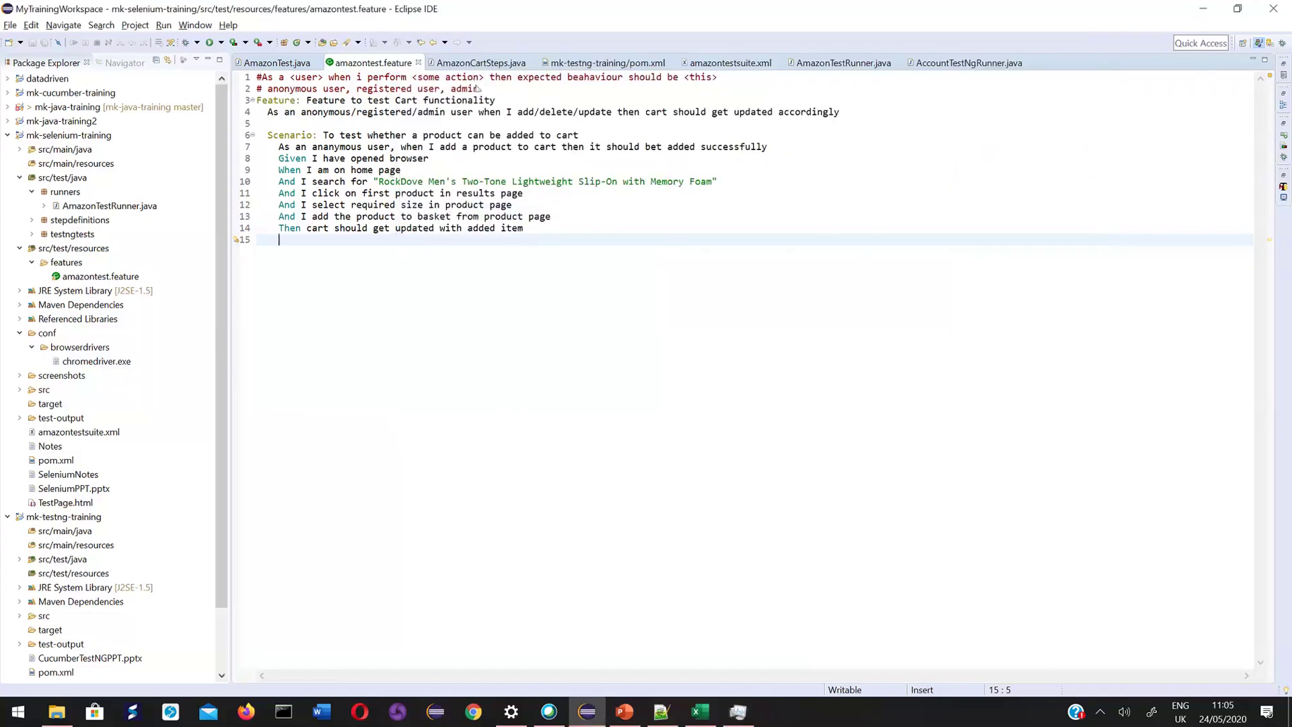
Open AmazonCartSteps.java and select the driver.quit() line at the end of the cart_should_get_updated_with_added_item method.
left_click(483, 64)
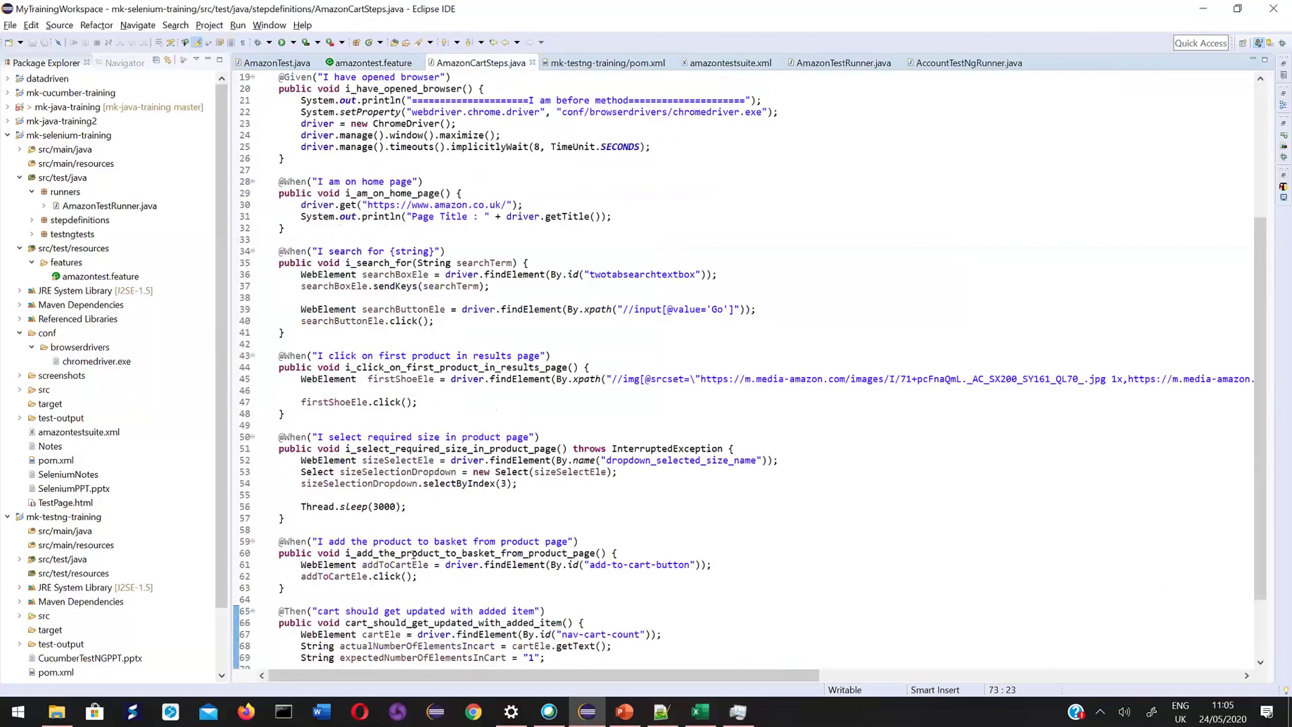
scroll(414, 554, "down", 3)
triple_click(350, 618)
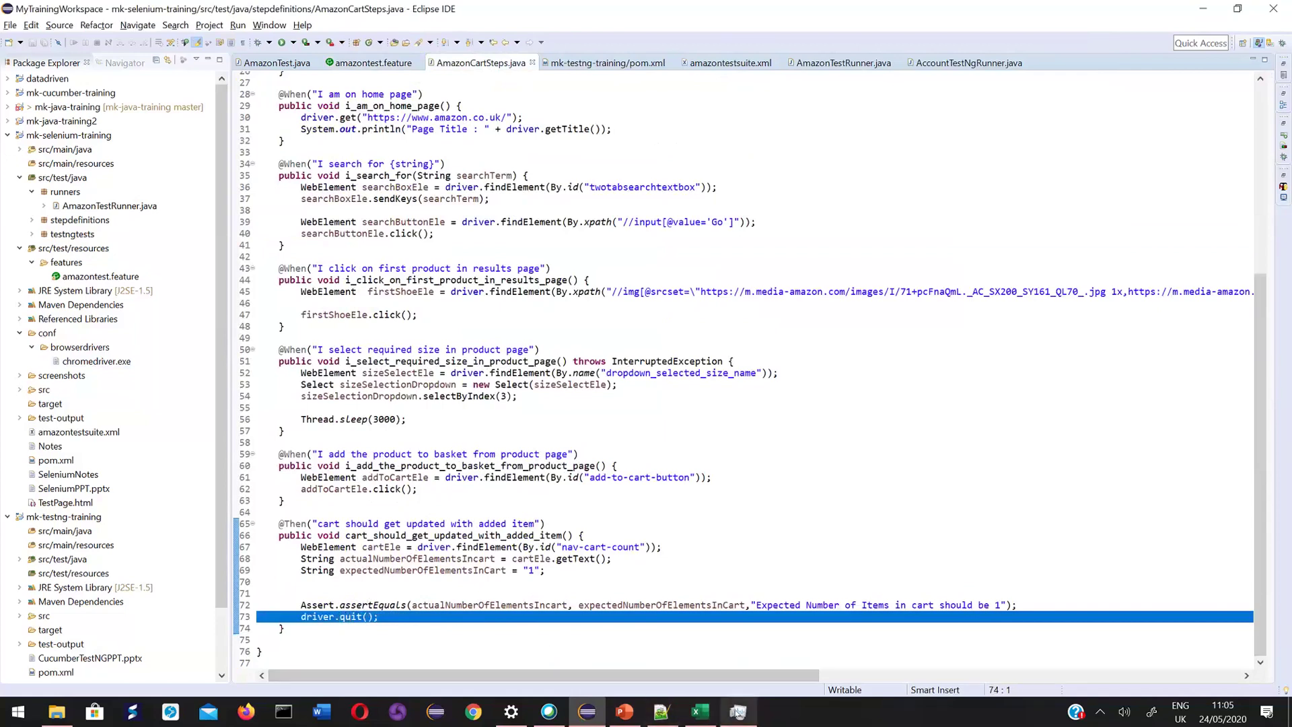
Switch to Task Manager, end the last chromedriver (32 bit) process in the list, and select the one above it.
left_click(738, 712)
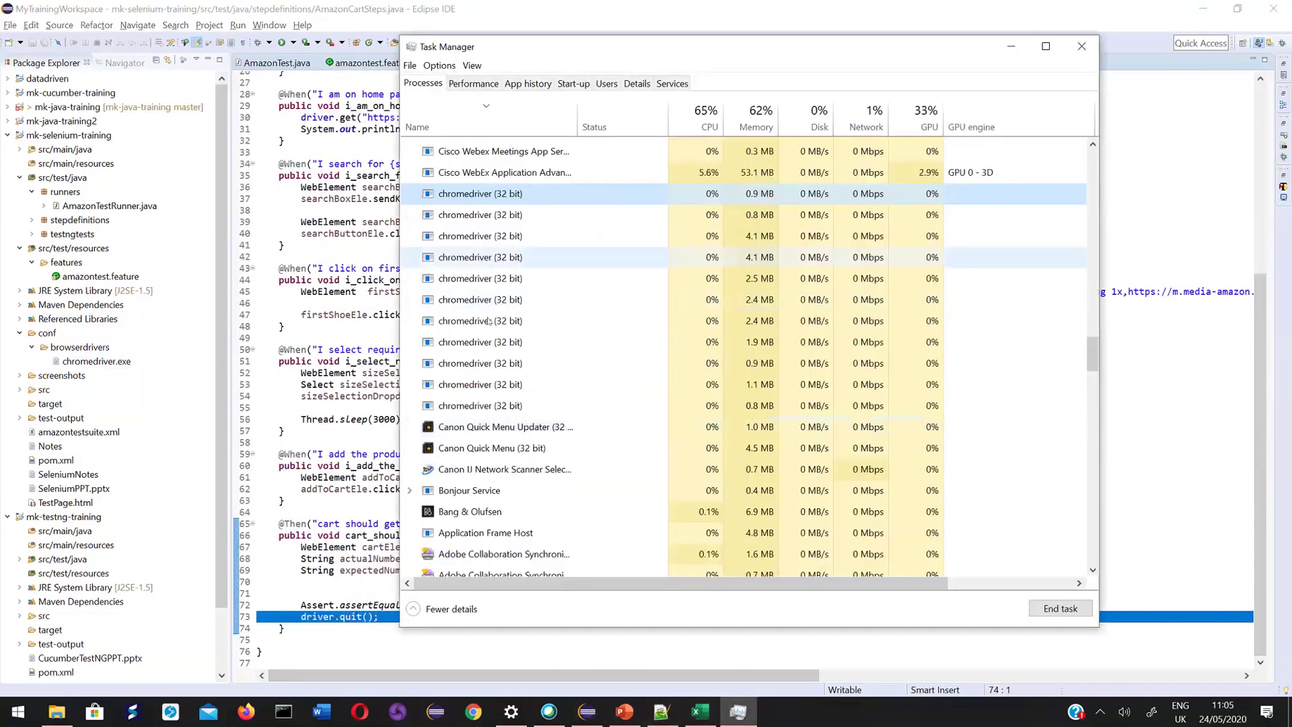
left_click(498, 410)
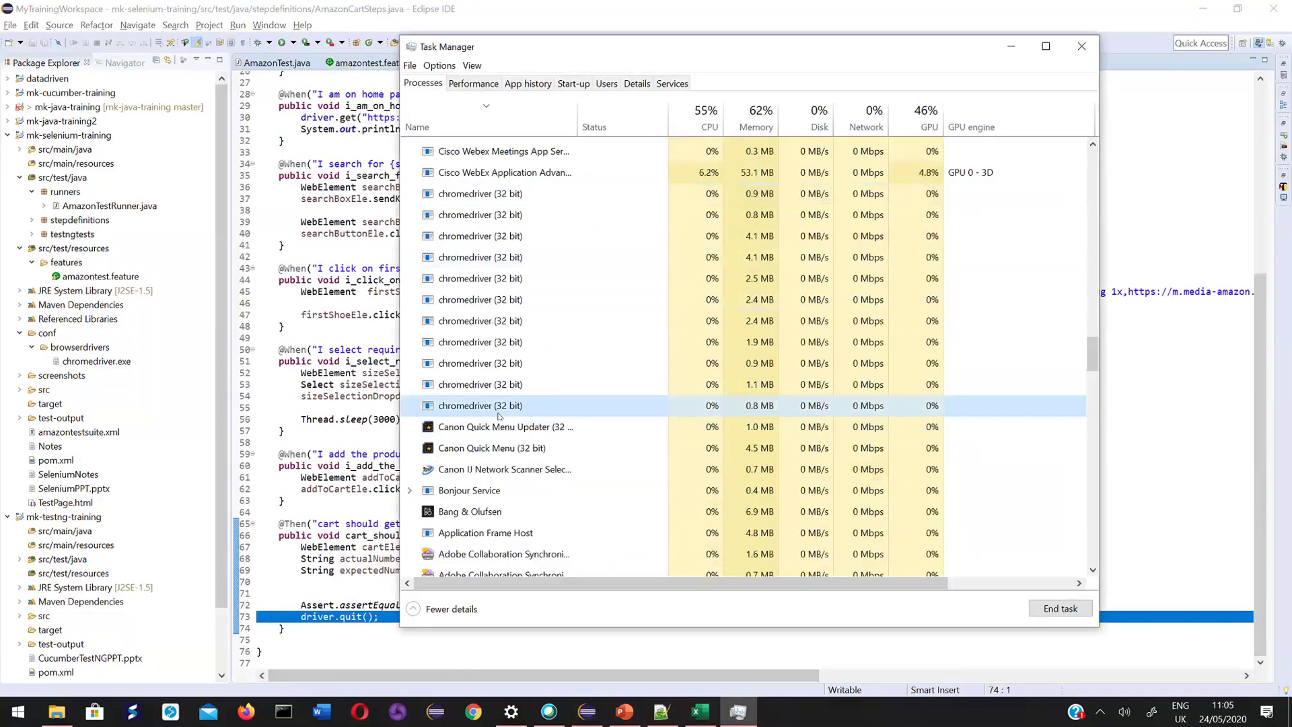
left_click(1060, 609)
left_click(521, 388)
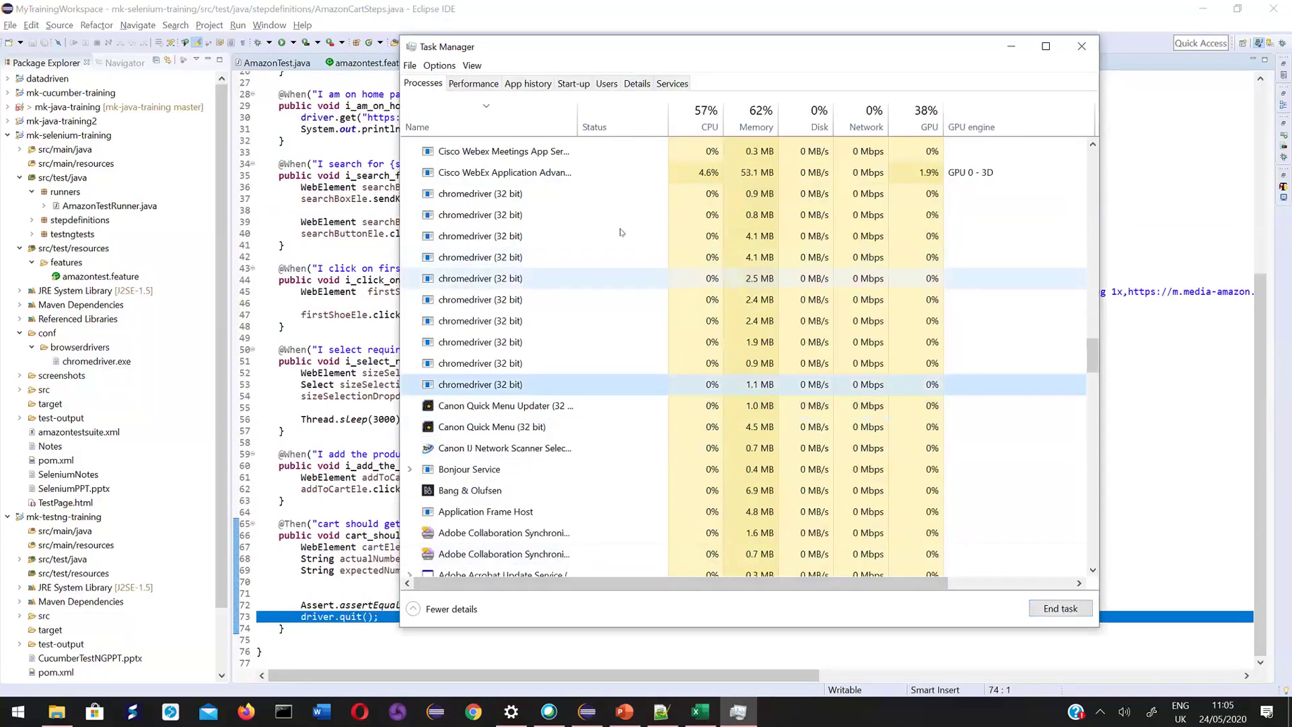
Open a new Chrome window and examine the Google Chrome and chromedriver entries in Task Manager.
left_click(474, 713)
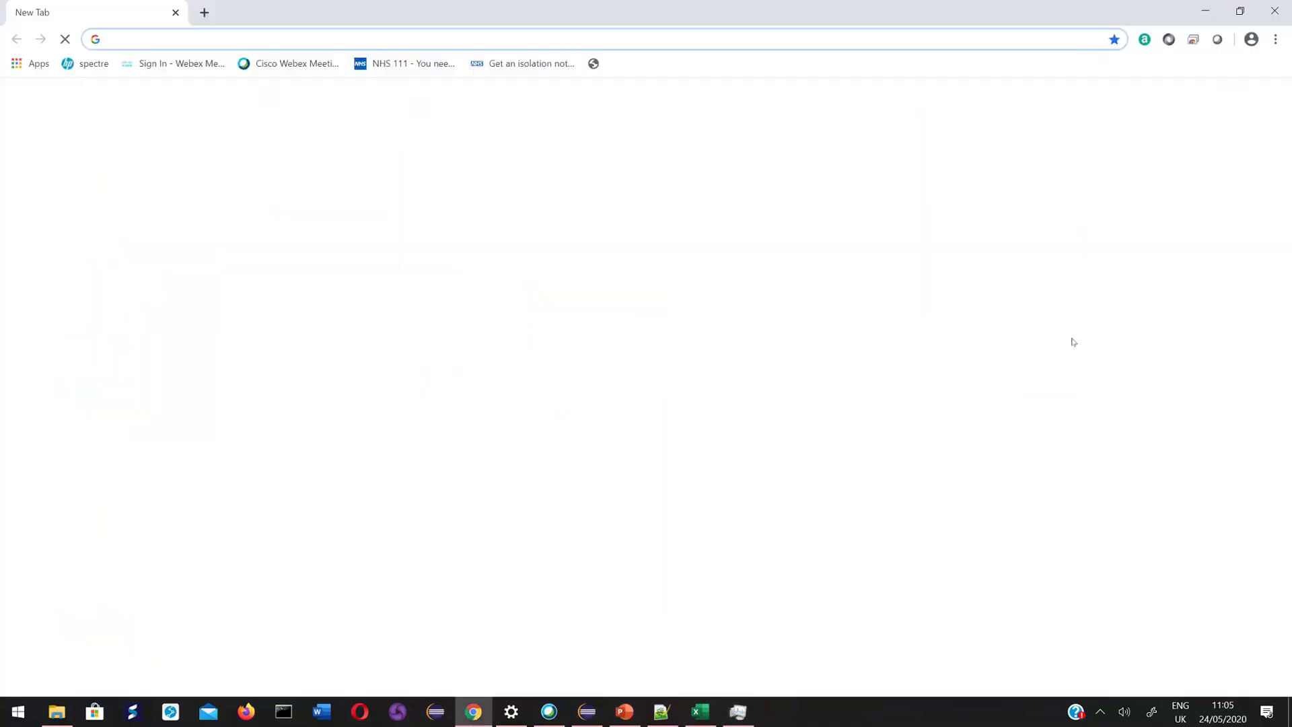
mouse_move(475, 720)
left_click(737, 722)
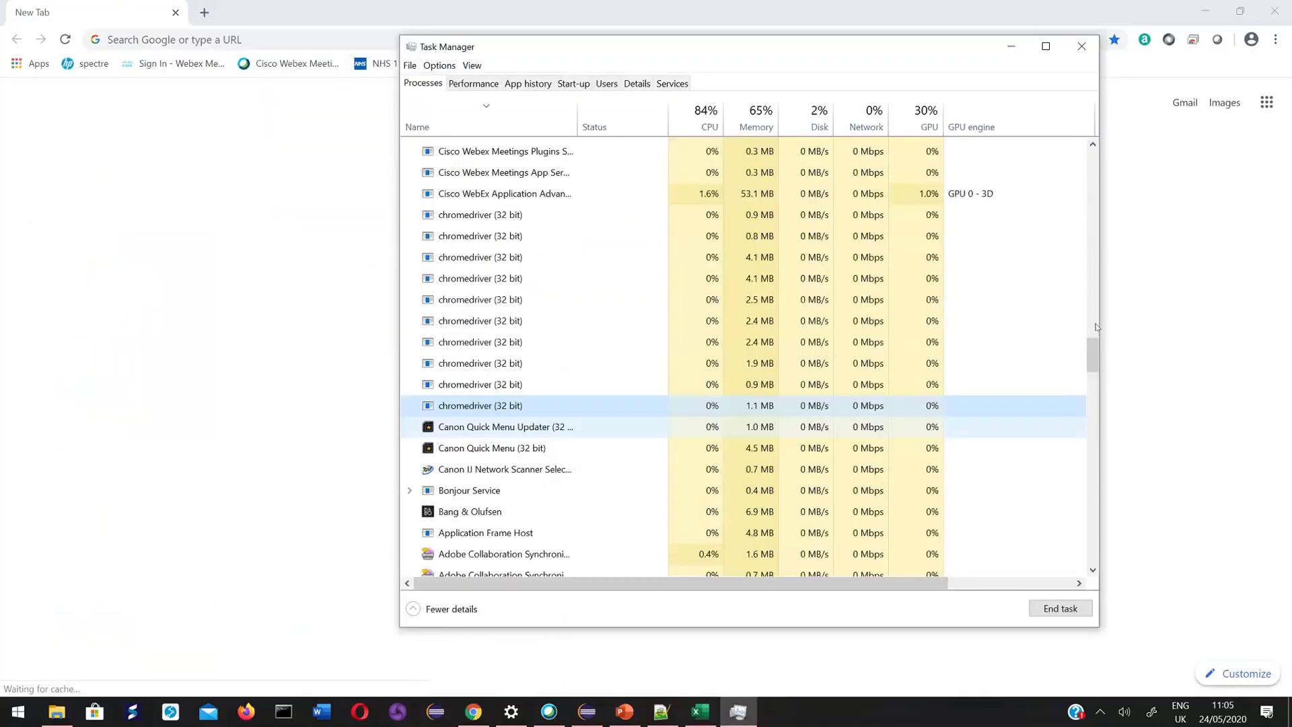
scroll(1099, 322, "up", 15)
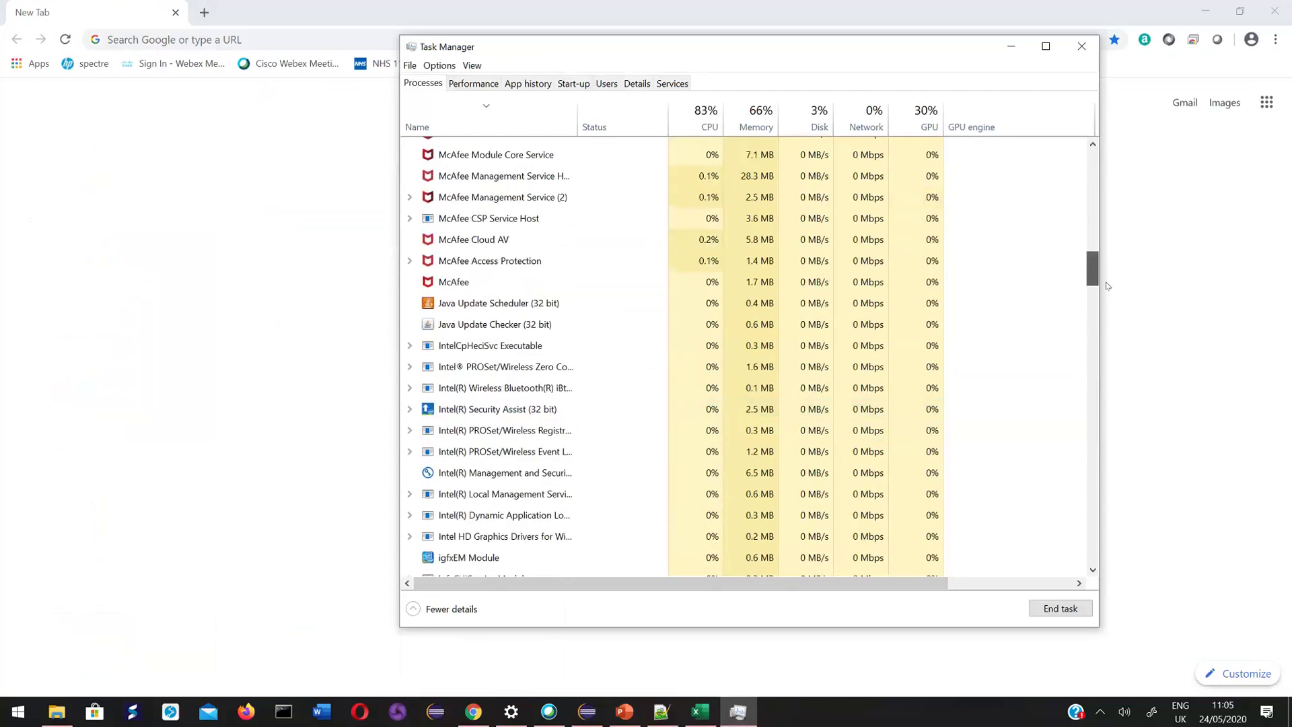
scroll(1106, 284, "up", 10)
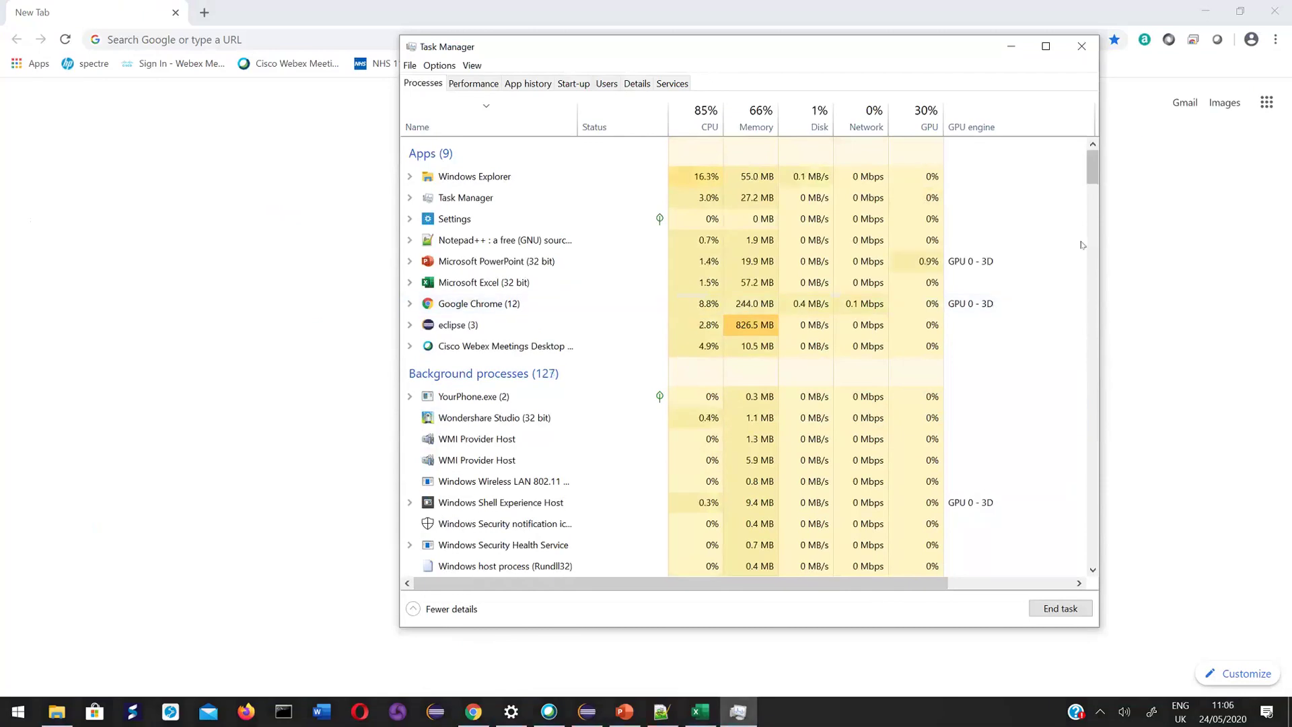
scroll(1082, 245, "down", 20)
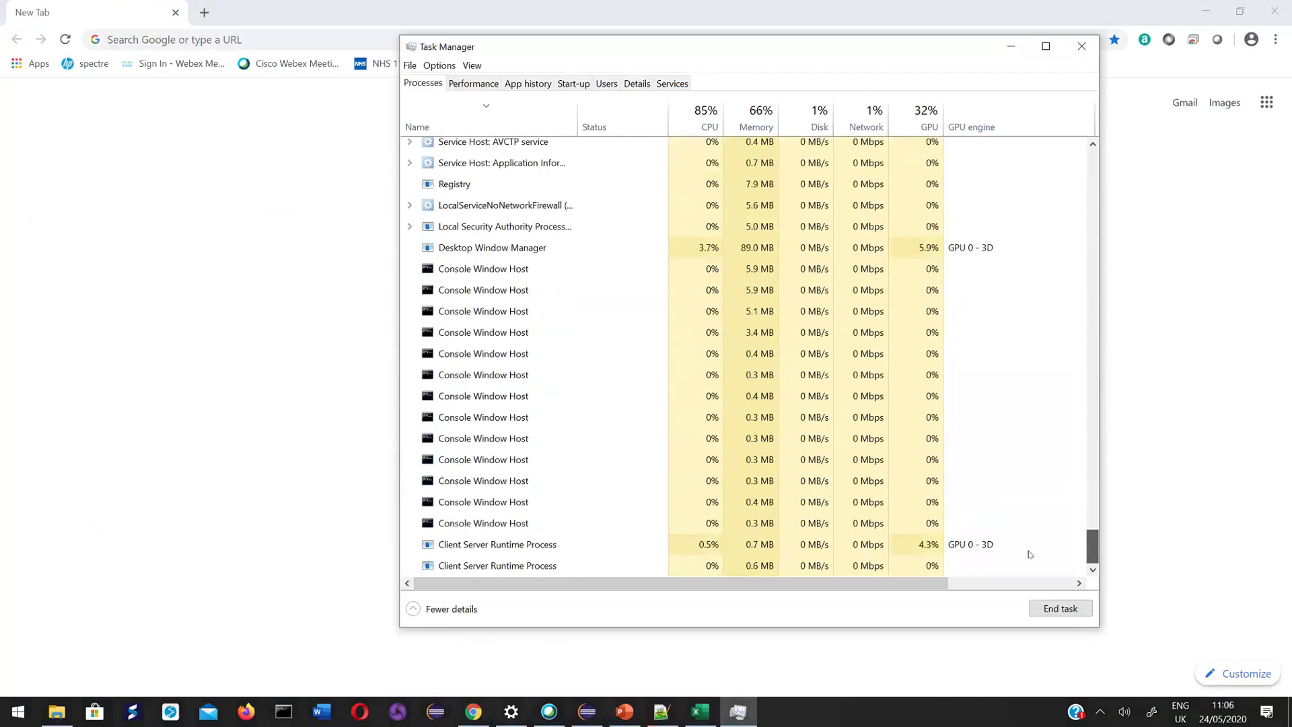
scroll(1030, 554, "up", 5)
scroll(1044, 345, "up", 10)
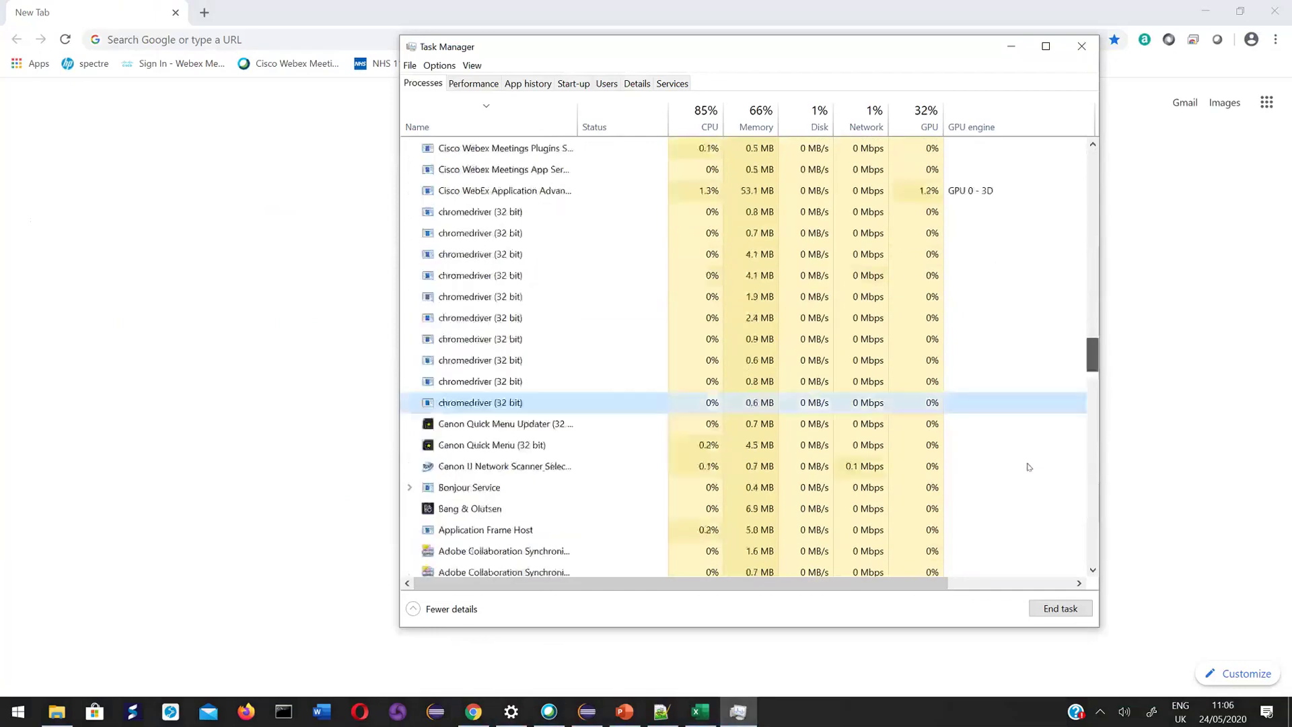
End the chromedriver (32 bit) background processes one by one from the last upwards, keeping only the first.
scroll(1044, 345, "up", 2)
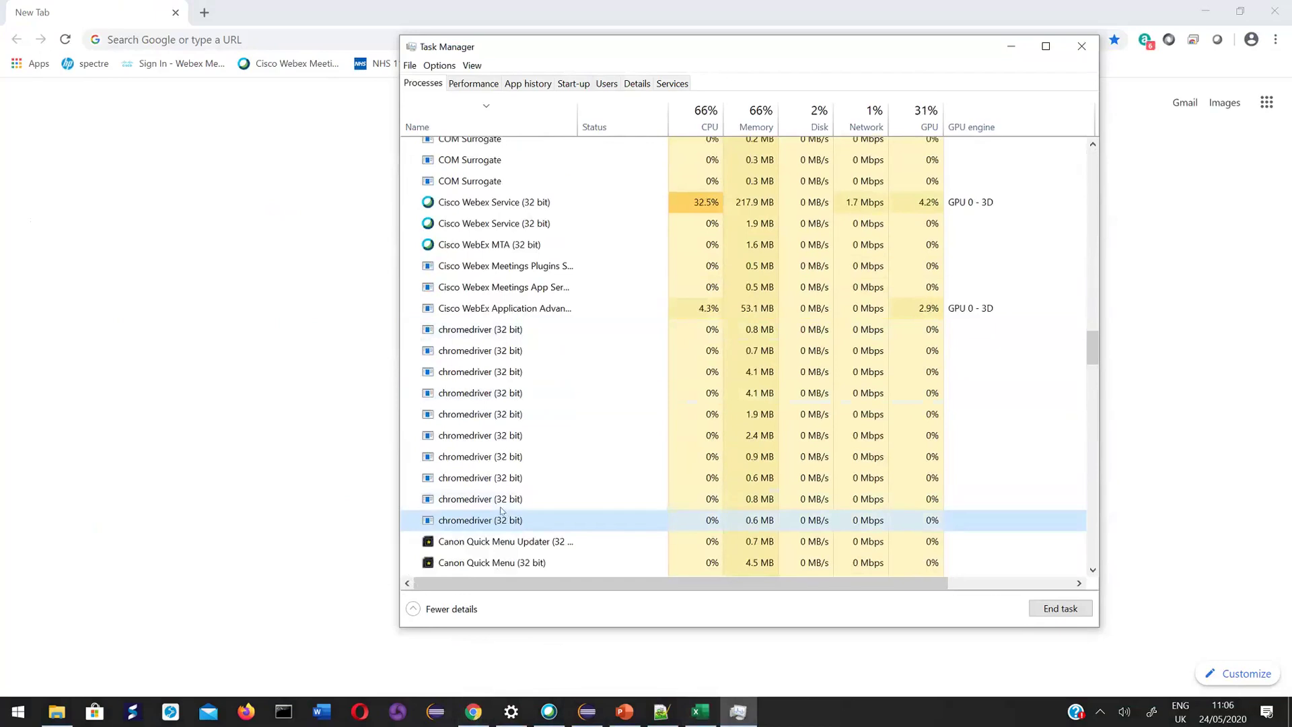
left_click(1050, 609)
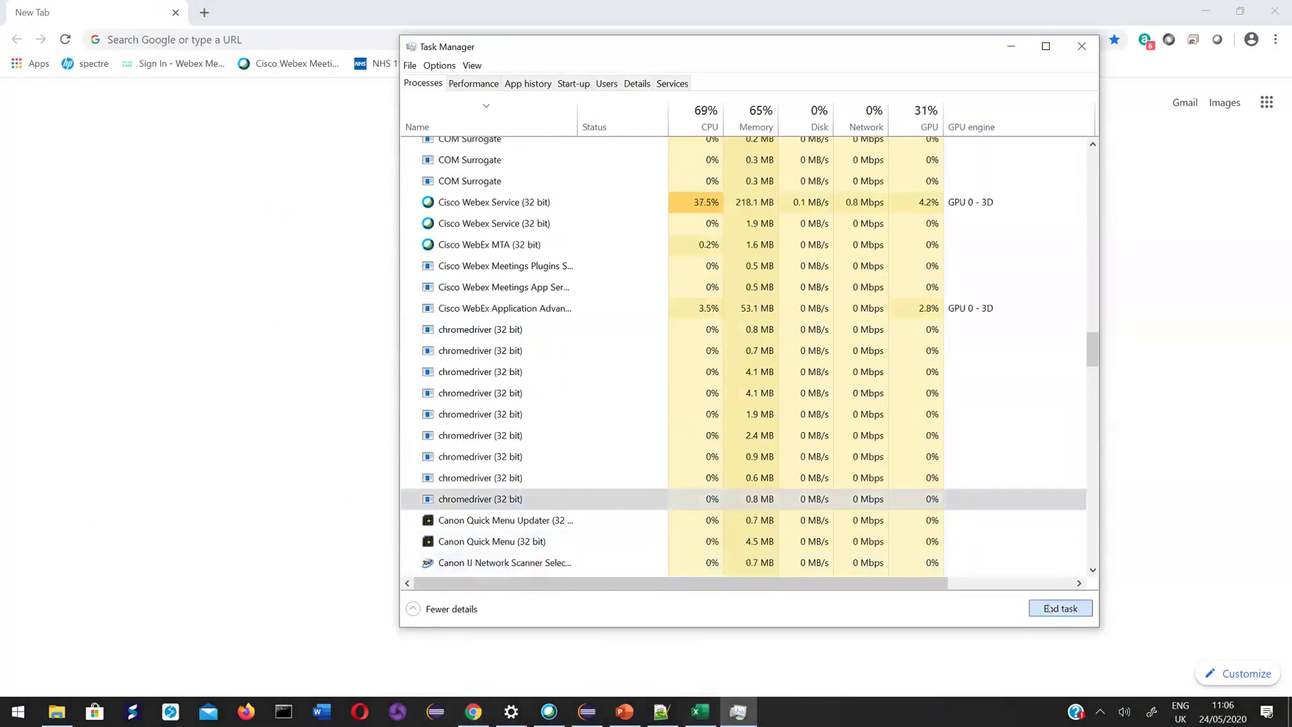
left_click(509, 479)
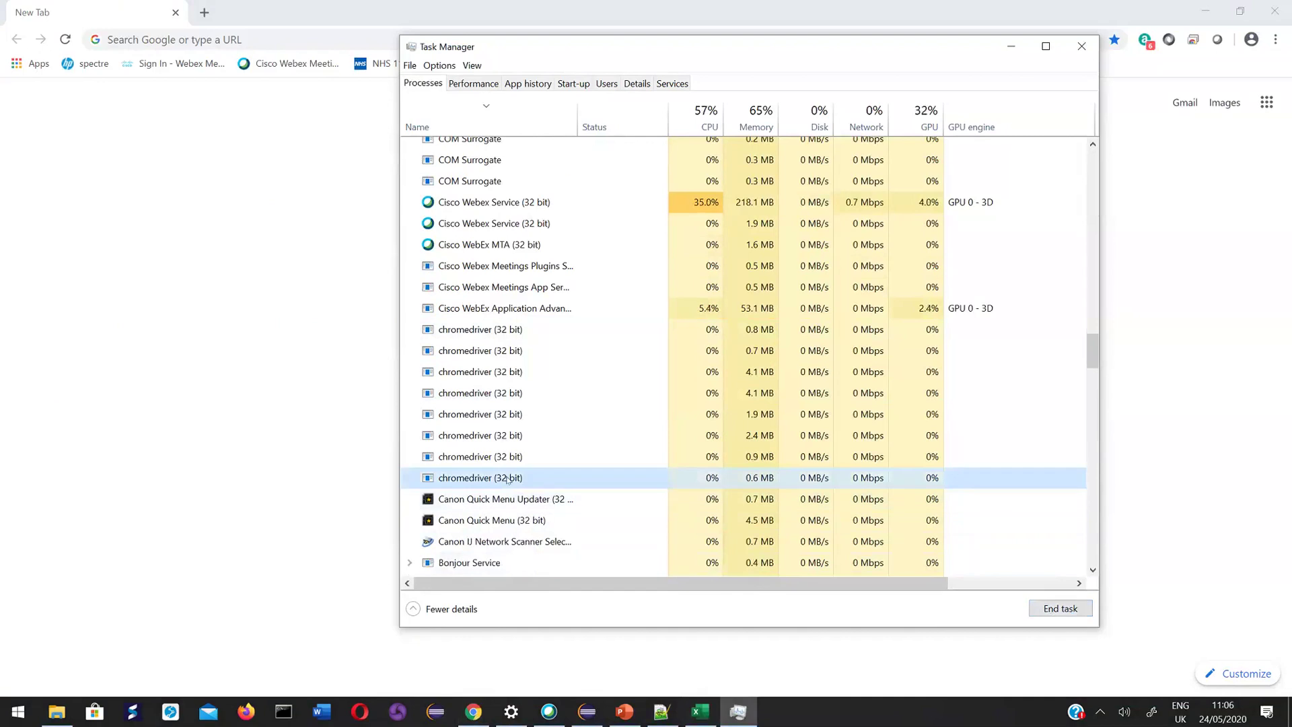
left_click(1064, 609)
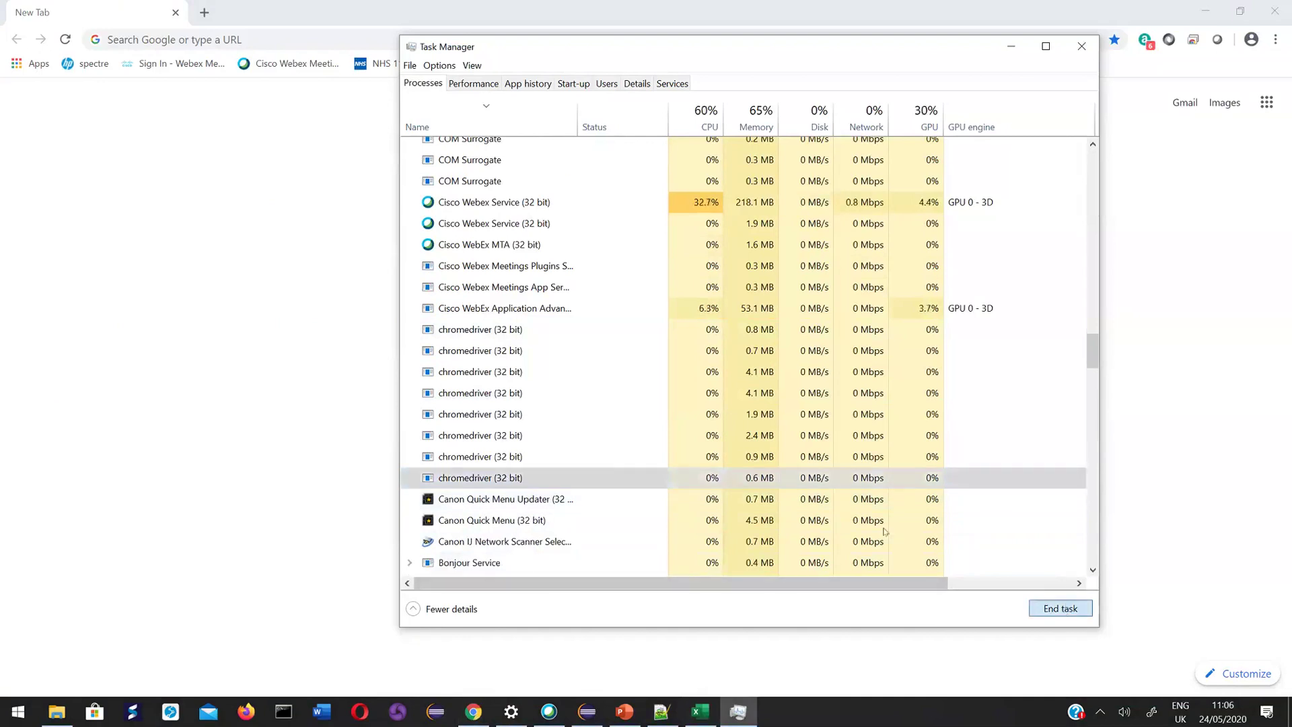
left_click(502, 457)
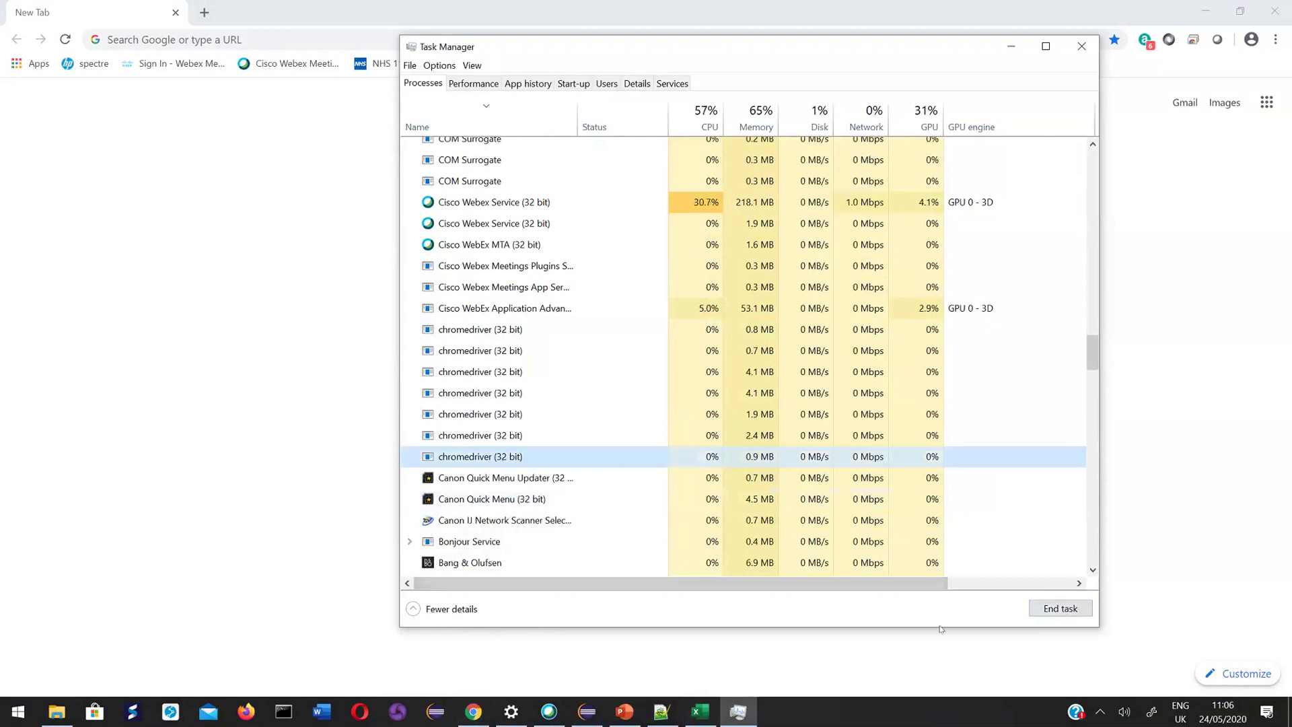
left_click(1061, 609)
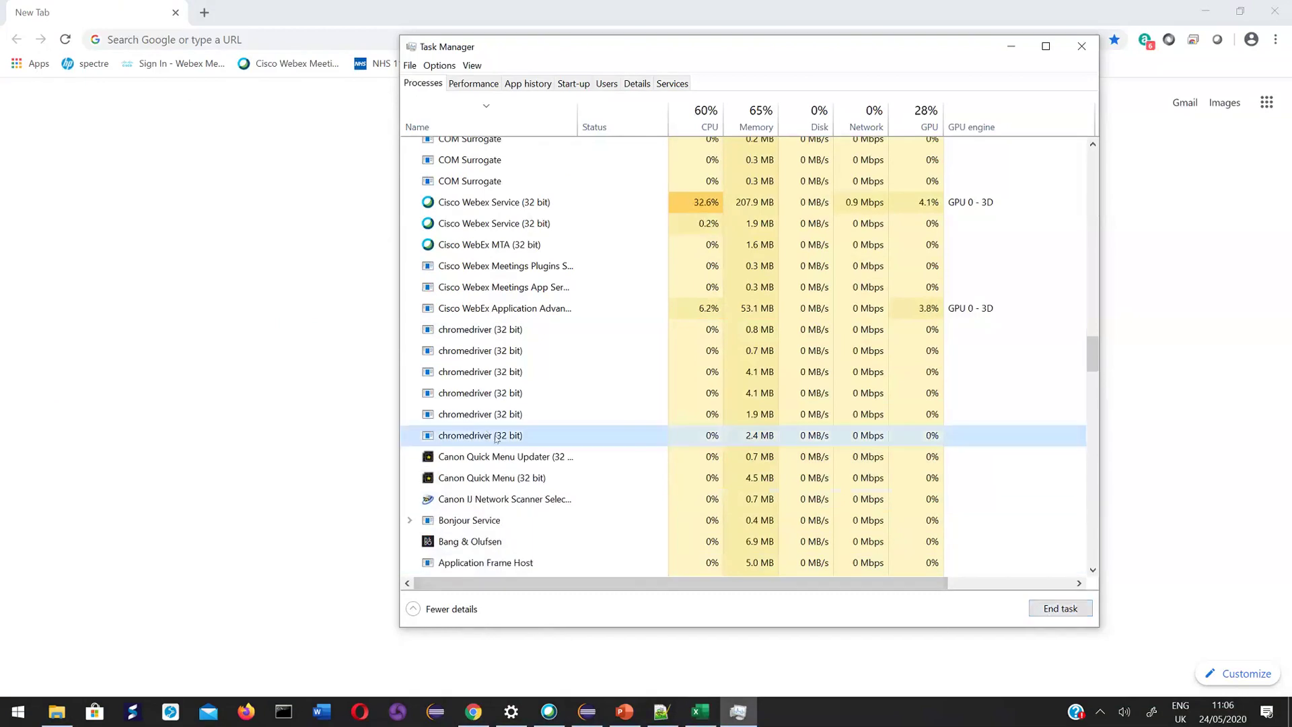
left_click(1061, 610)
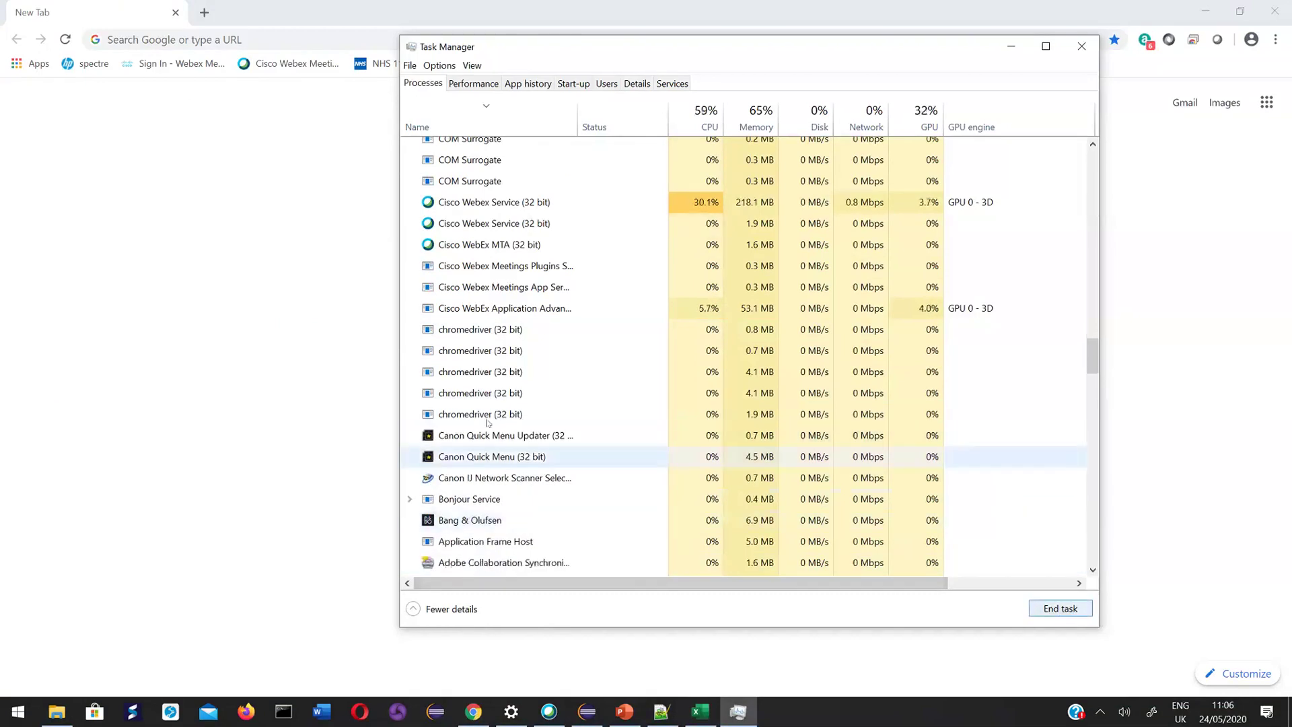
left_click(489, 416)
left_click(1061, 609)
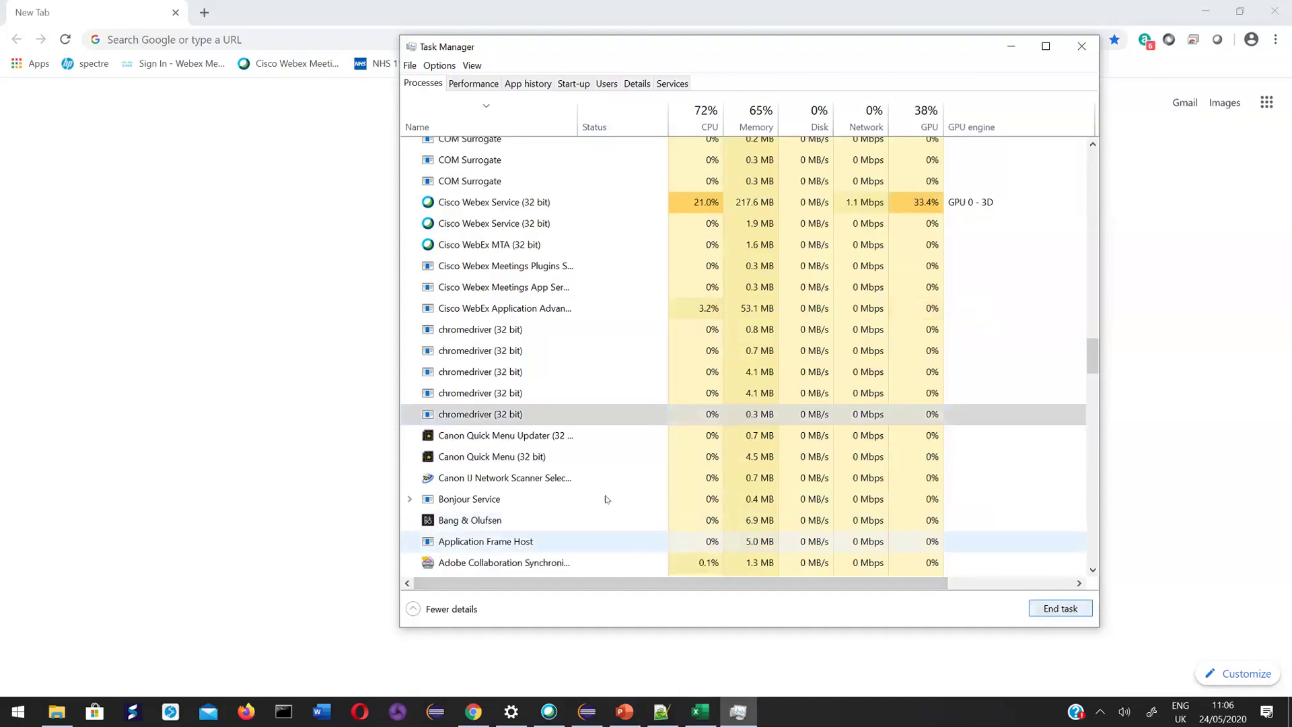
left_click(673, 373)
left_click(1053, 609)
left_click(673, 351)
left_click(1058, 609)
left_click(1053, 609)
Check the rest of the process list and close Task Manager.
scroll(471, 417, "down", 1)
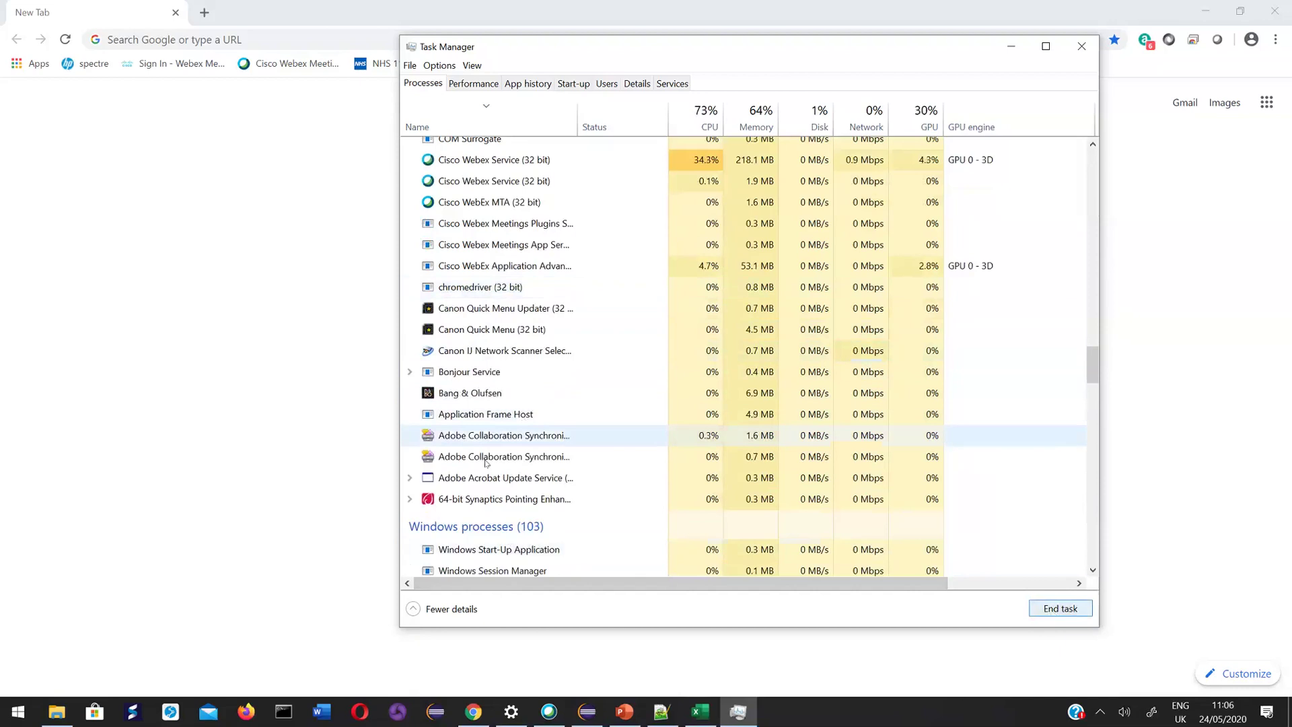
scroll(541, 536, "down", 5)
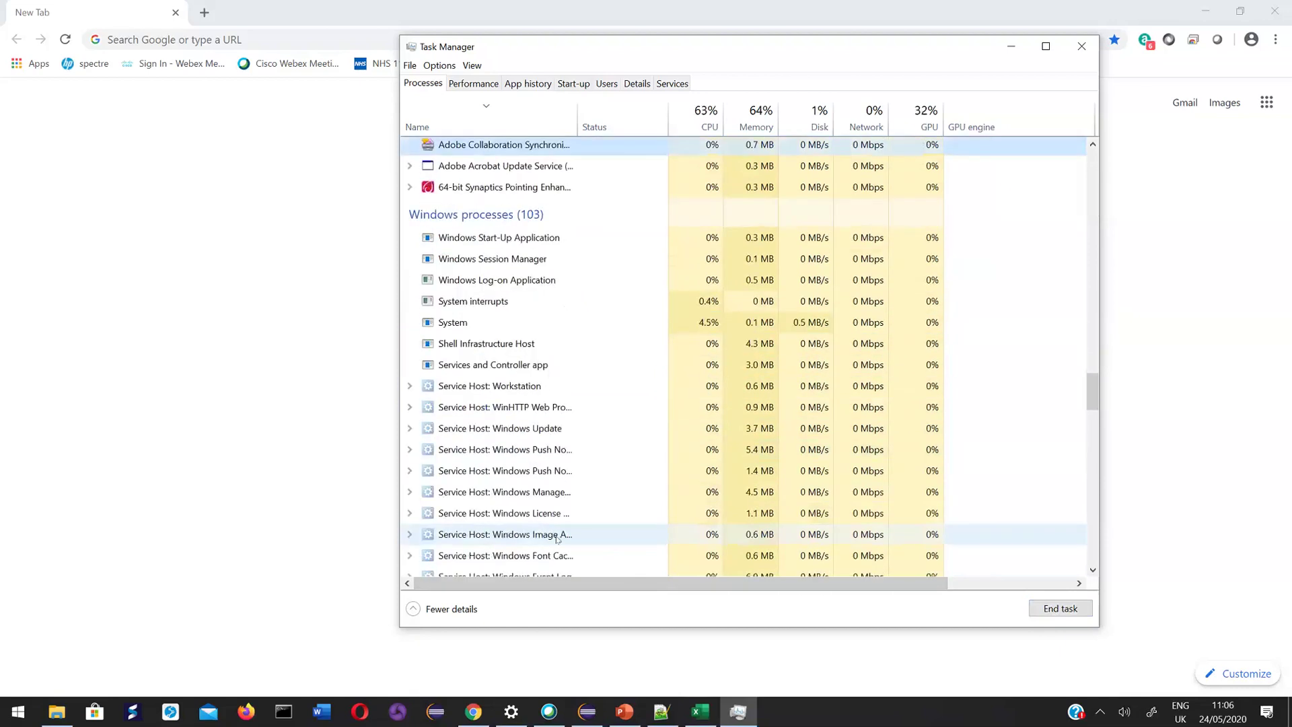
scroll(541, 535, "down", 2)
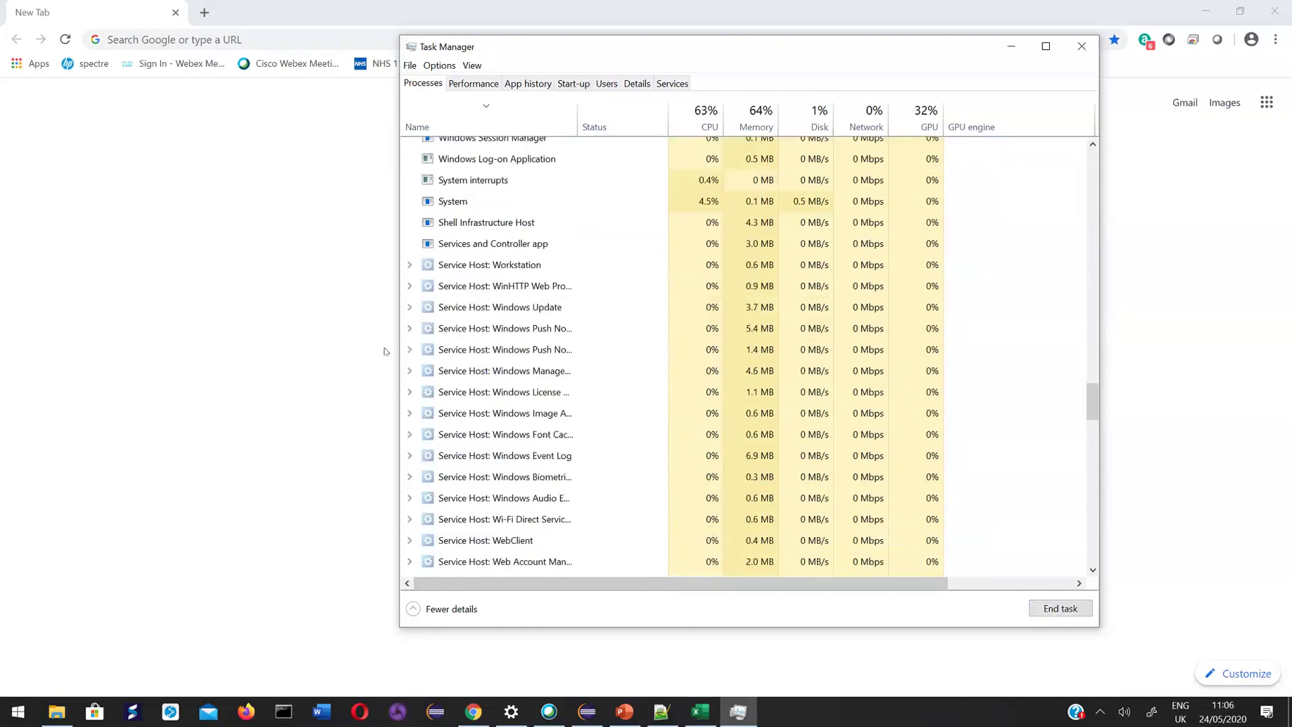
key("alt+F4")
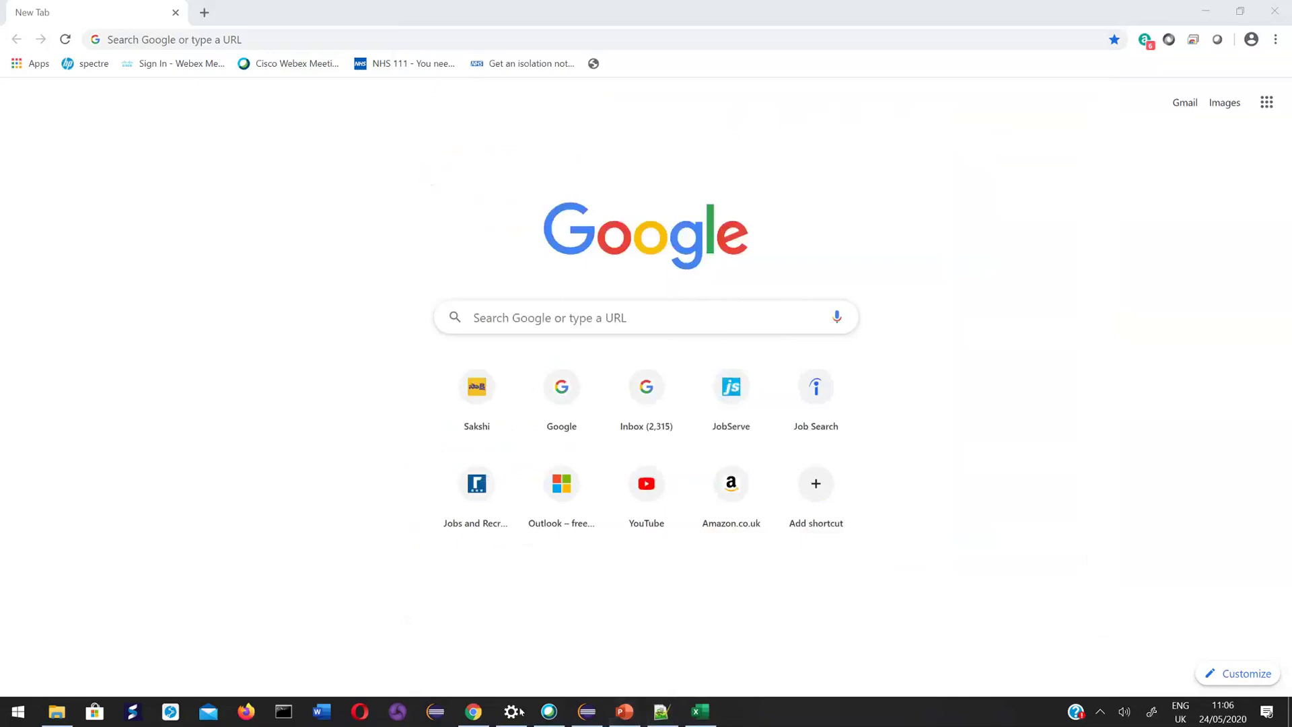
Switch to File Explorer and open the manual-testing folder inside MyTrainingWorkspace.
left_click(58, 716)
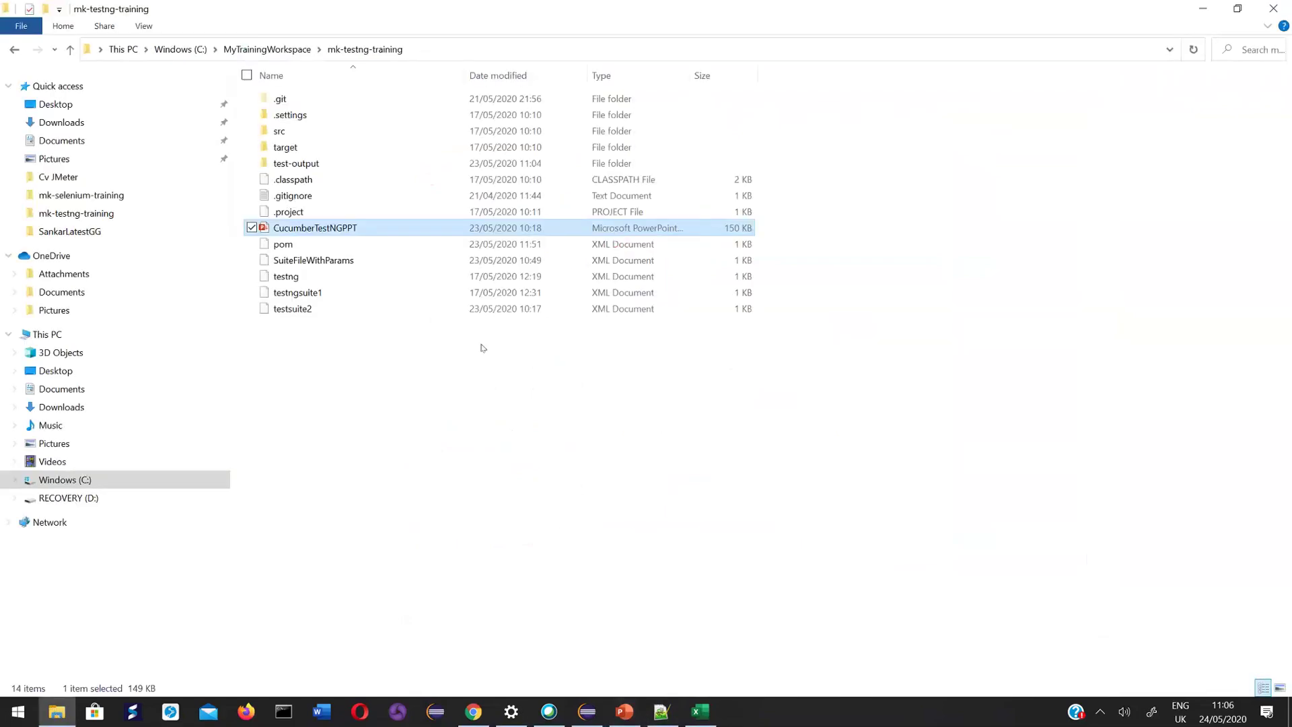
left_click(286, 50)
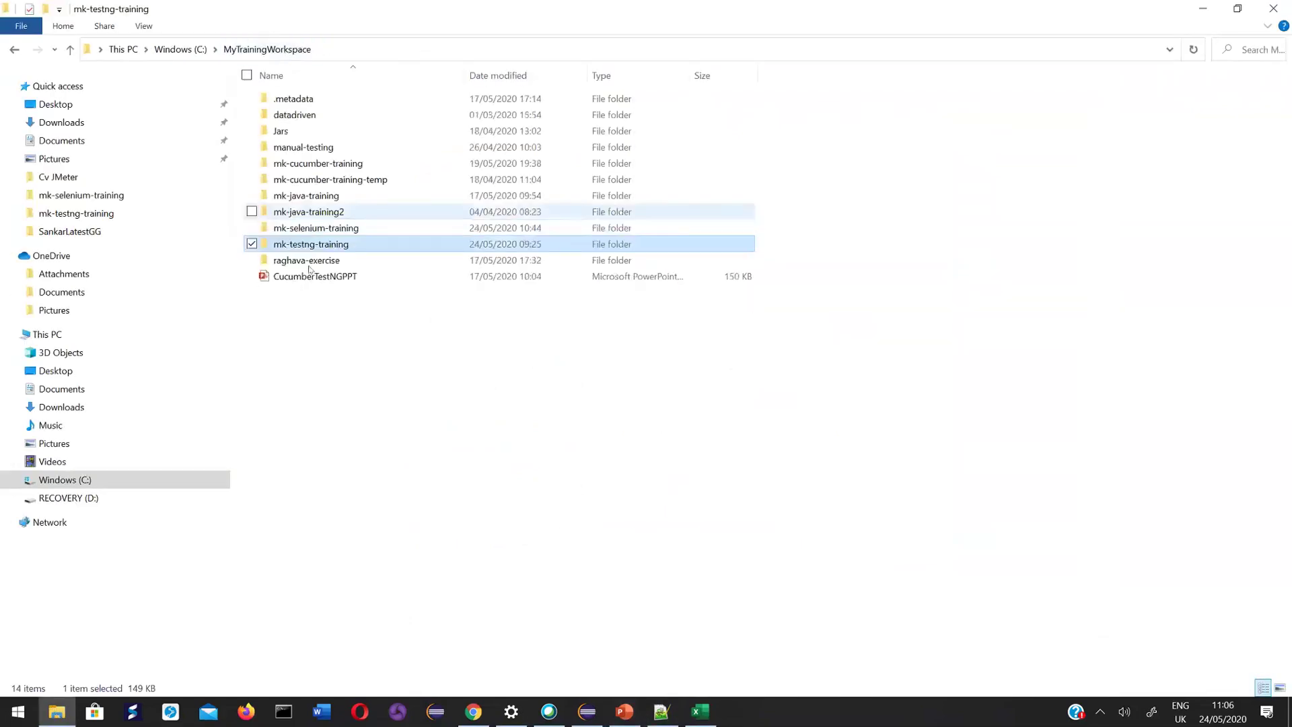
left_click(328, 148)
double_click(327, 148)
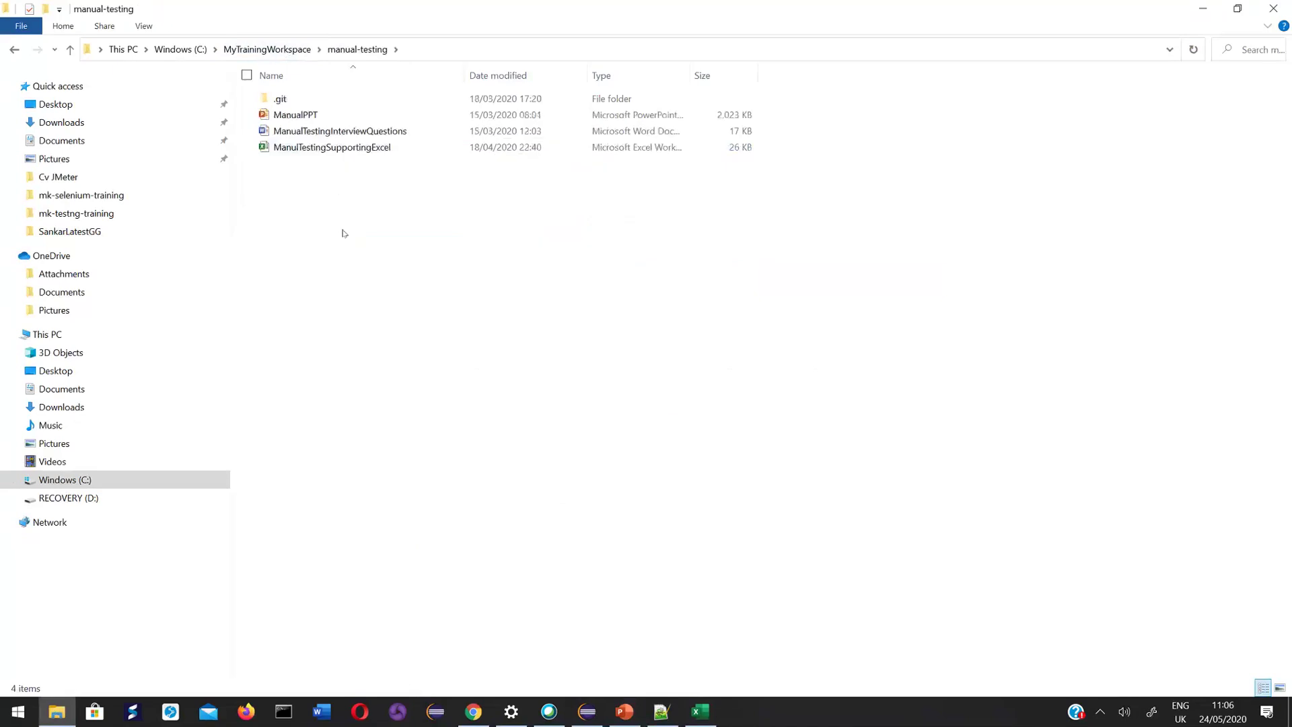
Open the ManualPPT presentation in PowerPoint and go to slide 53, Agile : Epics And User Stories.
left_click(312, 116)
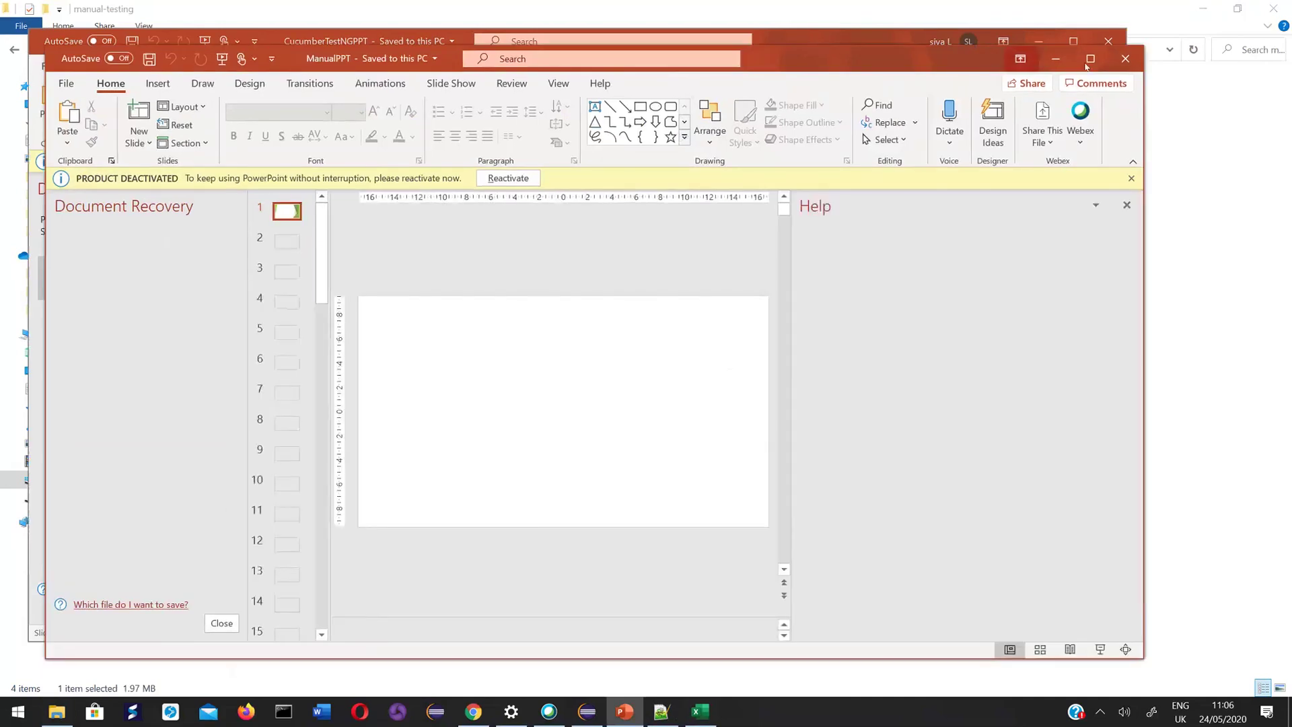
left_click(1086, 65)
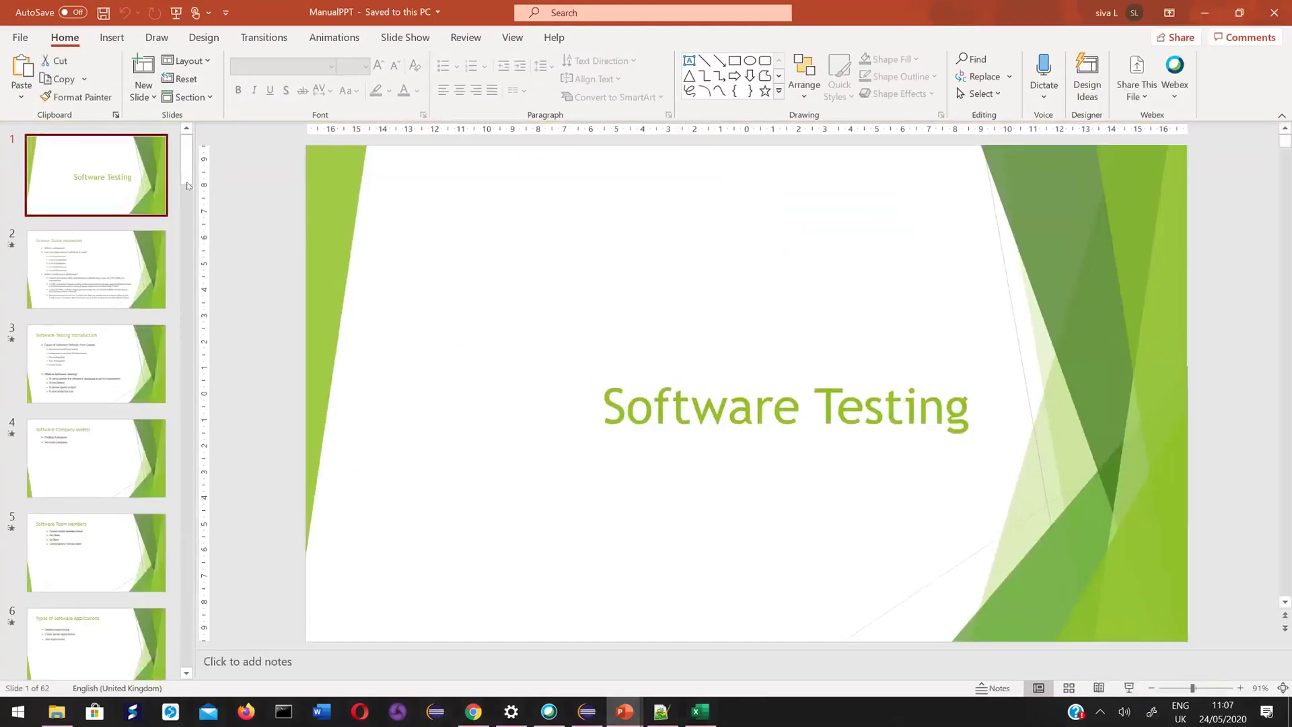
left_click_drag(188, 186, 187, 493)
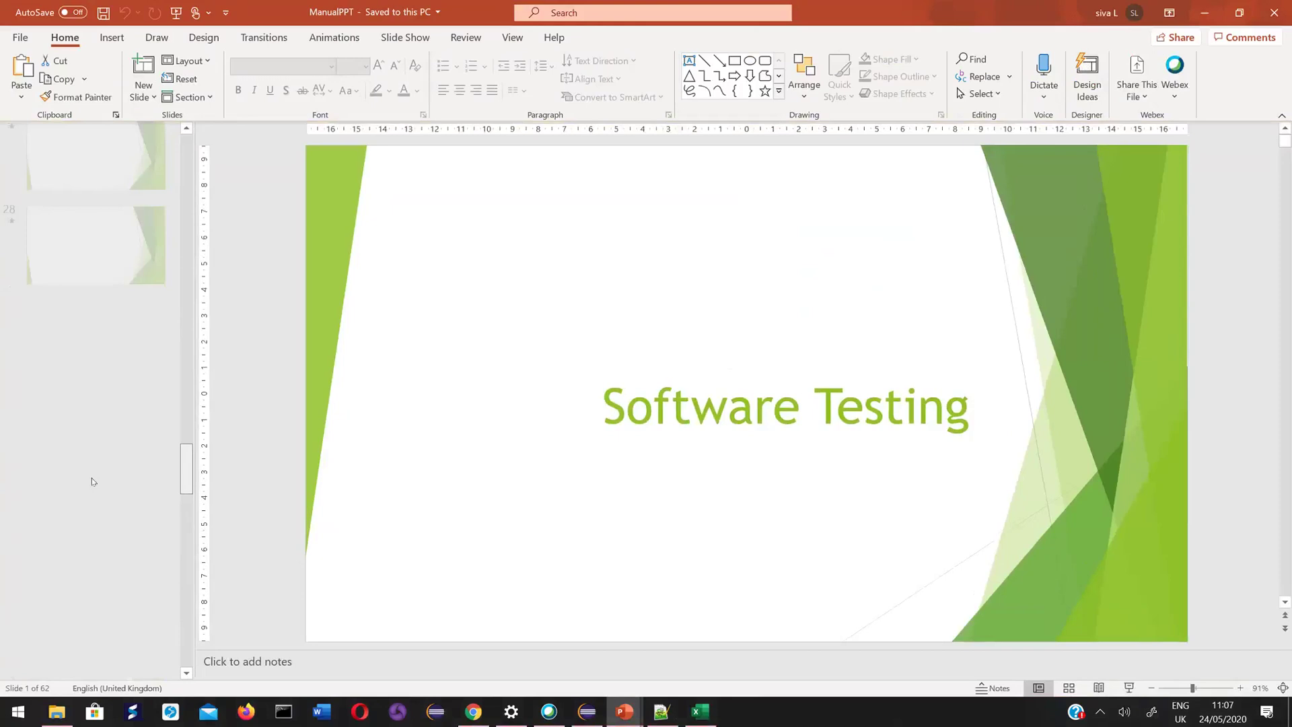
scroll(93, 481, "down", 5)
left_click(93, 481)
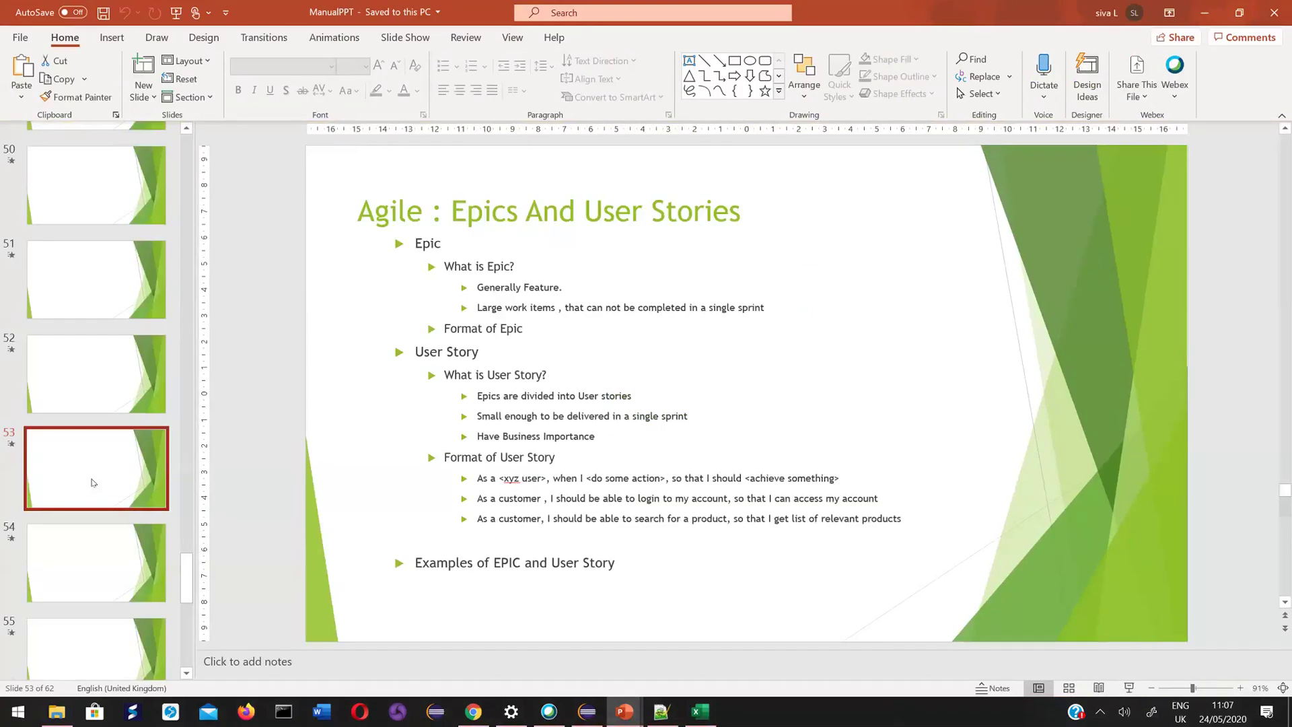
Examine the user story template and its two customer examples under Format of User Story.
left_click(474, 475)
left_click_drag(474, 476, 583, 516)
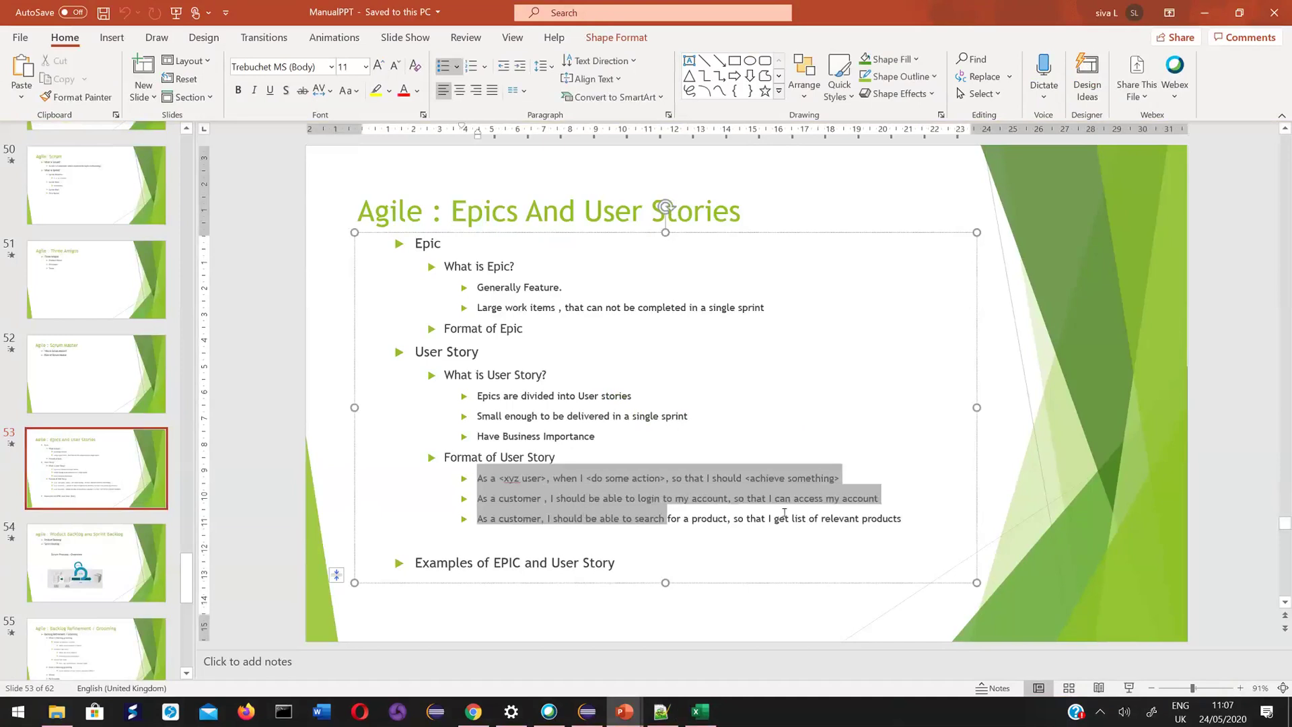
left_click_drag(785, 513, 862, 517)
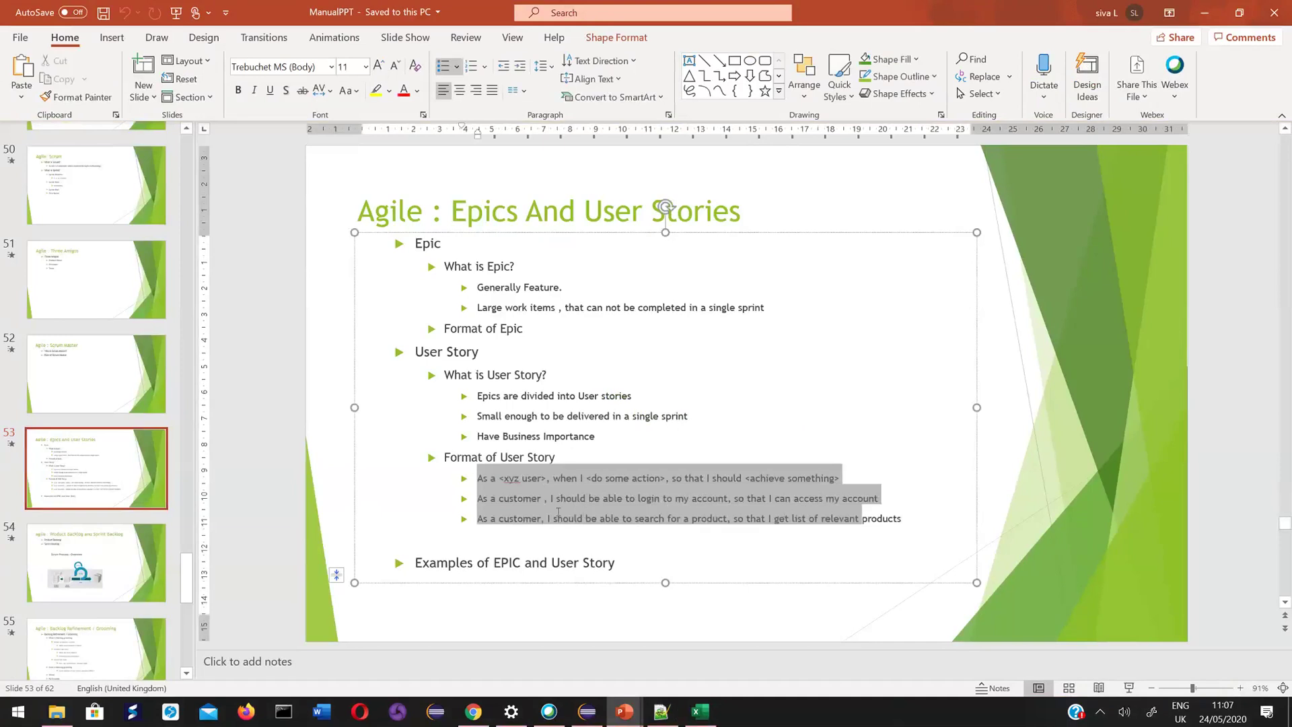
triple_click(535, 479)
double_click(614, 476)
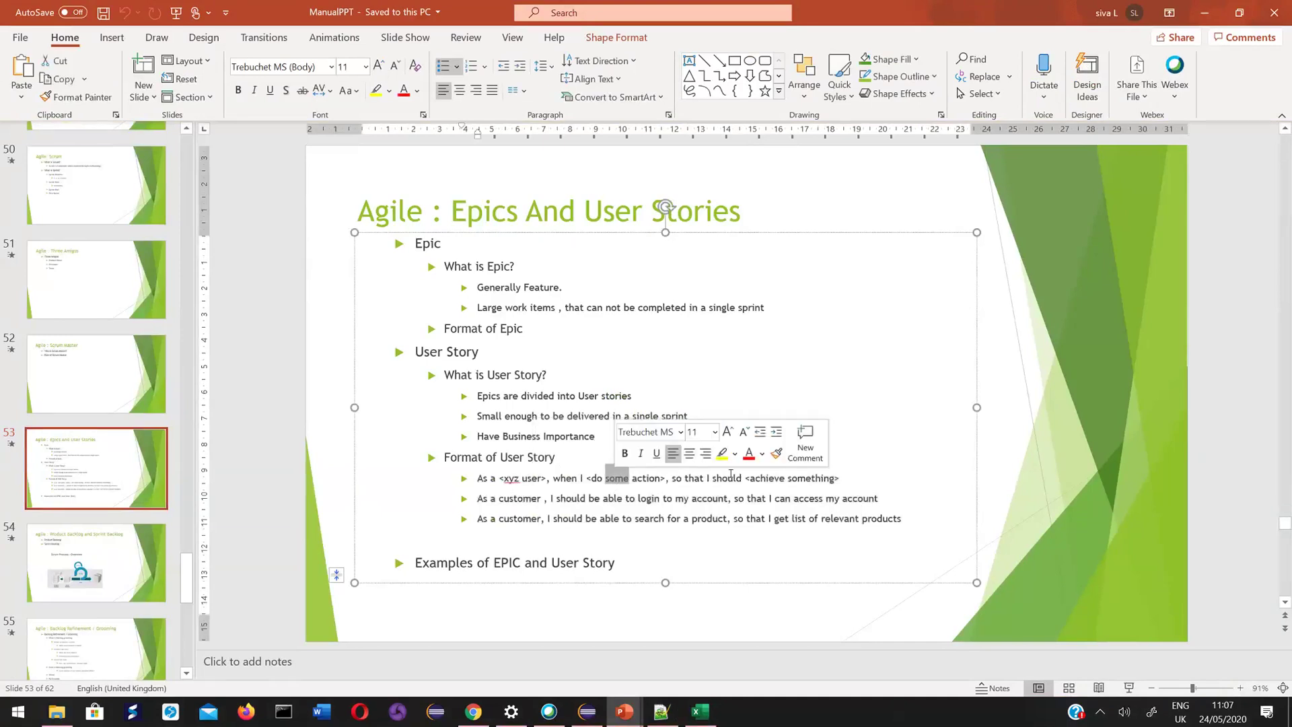
triple_click(741, 478)
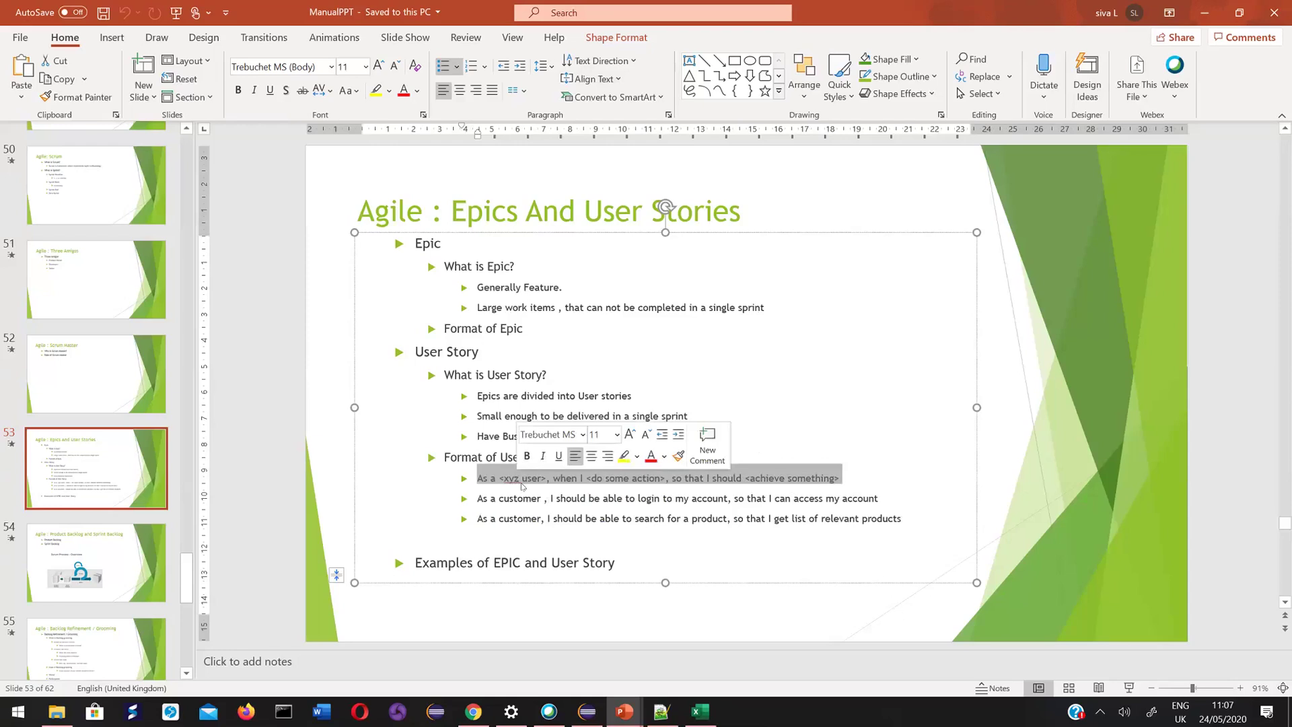
left_click(531, 477)
left_click_drag(562, 474, 646, 476)
triple_click(714, 478)
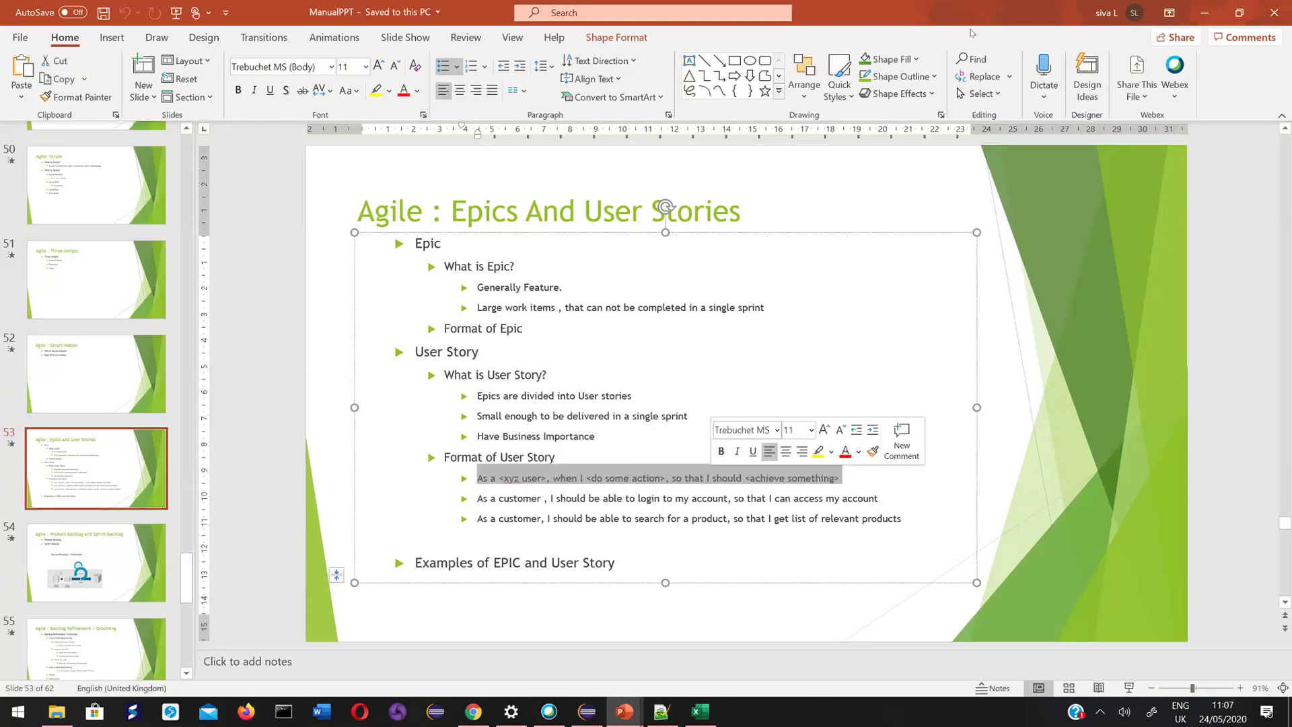
Minimize the ManualPPT and CucumberTestNGPPT windows, and switch to amazontest.feature in Eclipse.
left_click(1205, 13)
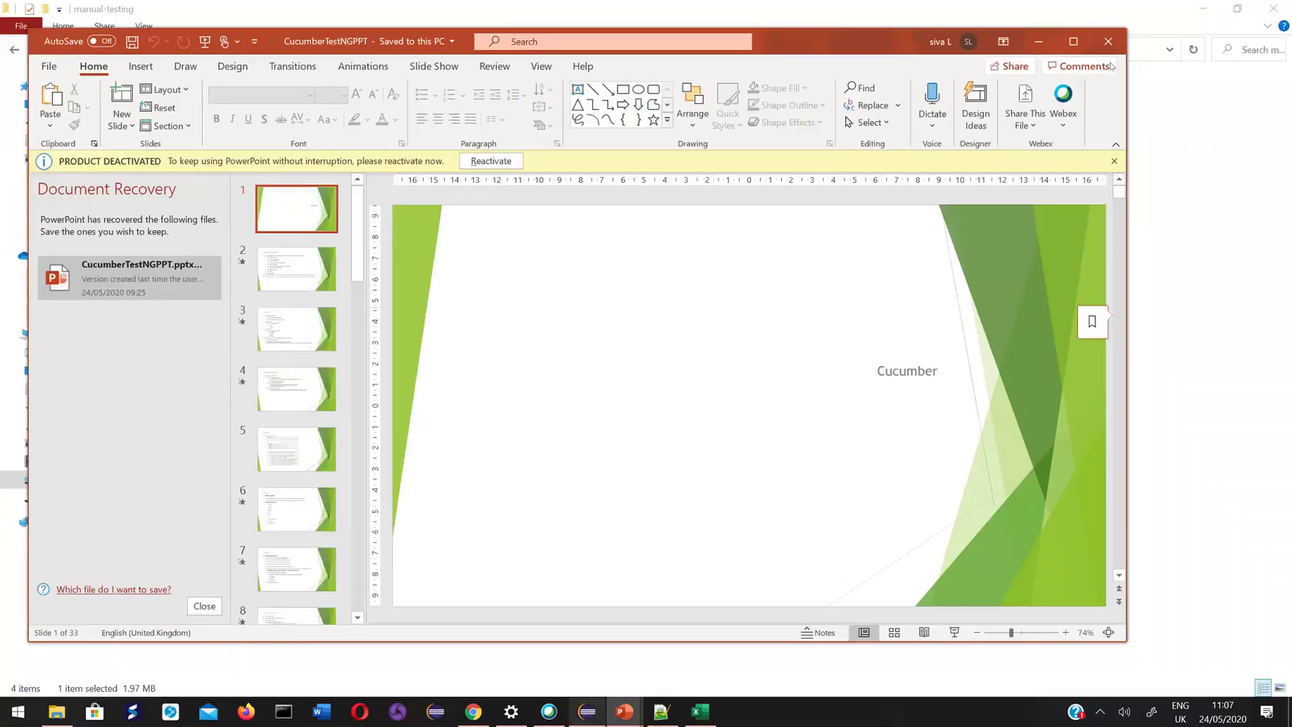
left_click(1038, 41)
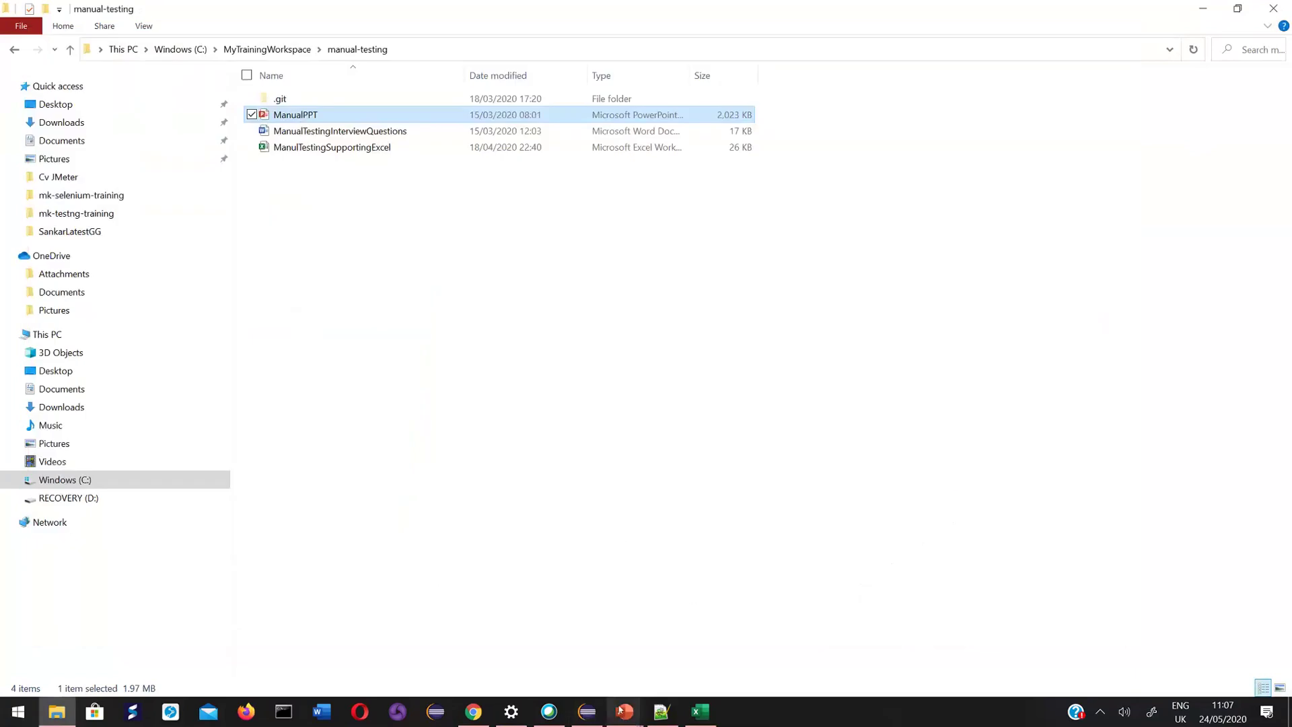
left_click(661, 712)
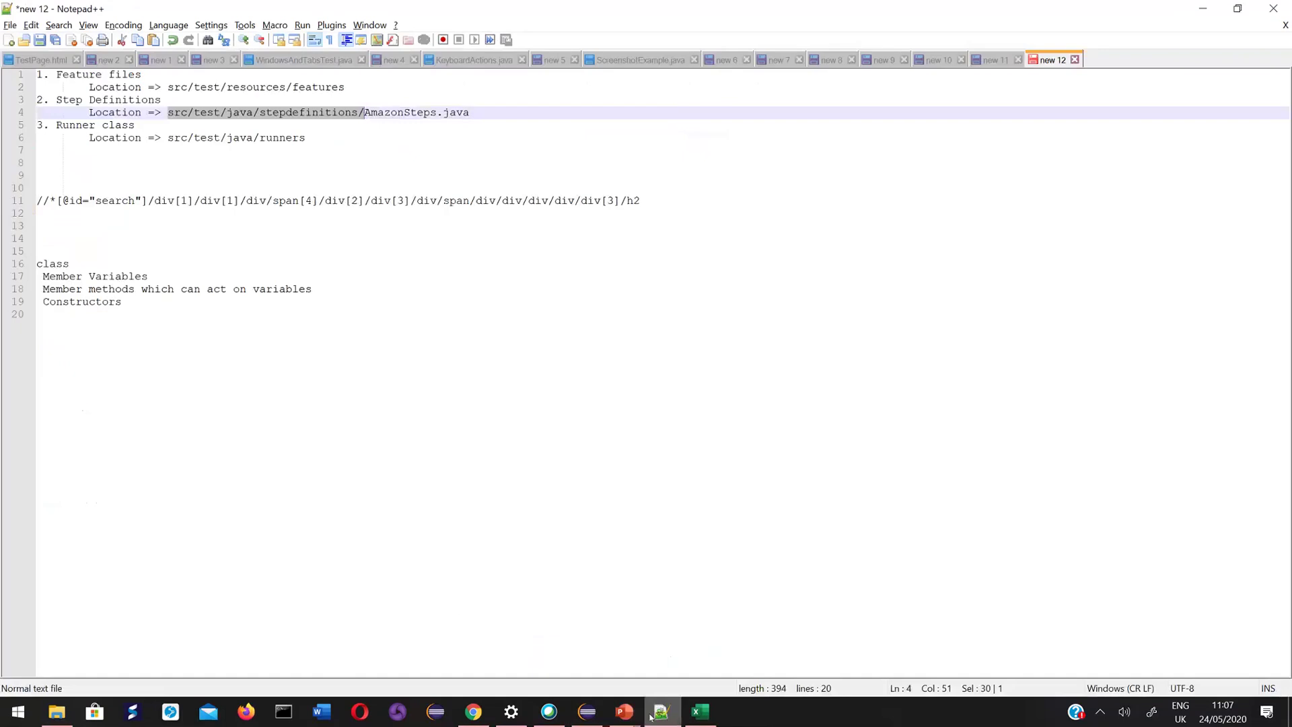
left_click(585, 712)
left_click(539, 386)
scroll(540, 391, "up", 6)
left_click(350, 61)
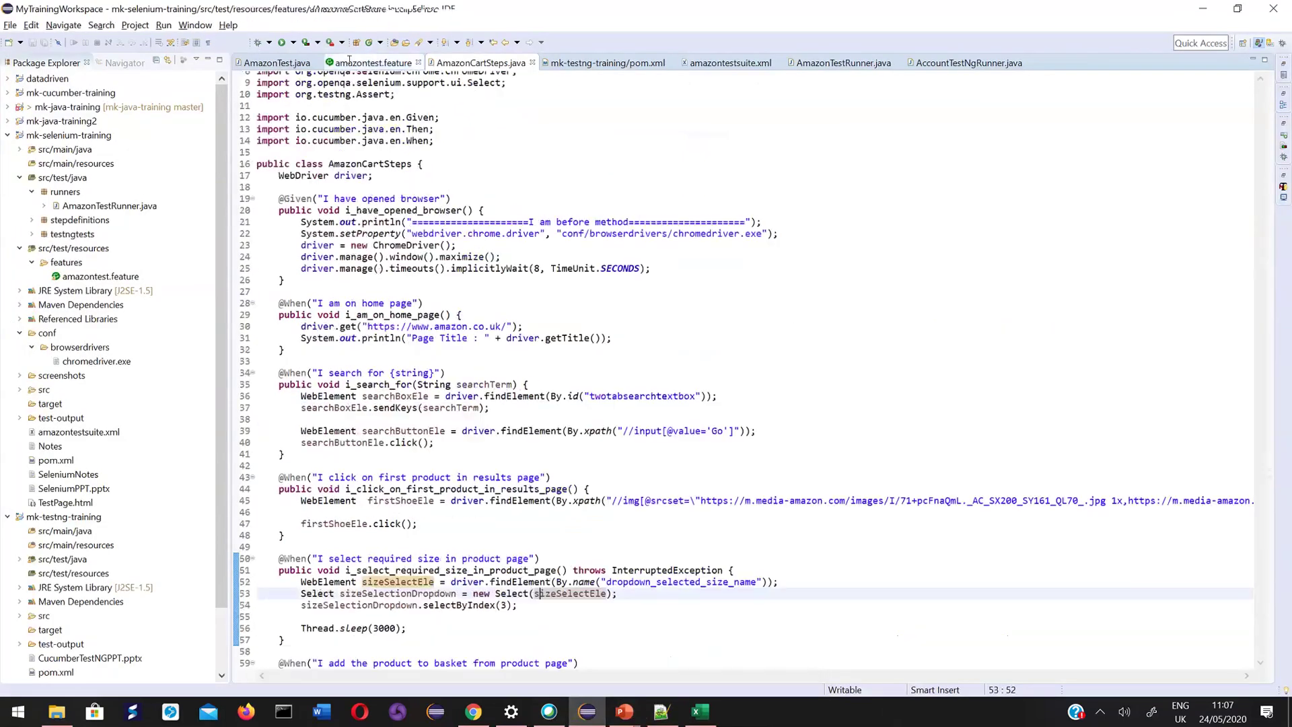
Replace "then" with "so that" in the feature description on line 4 and save the file.
left_click(381, 159)
left_click_drag(263, 109, 824, 99)
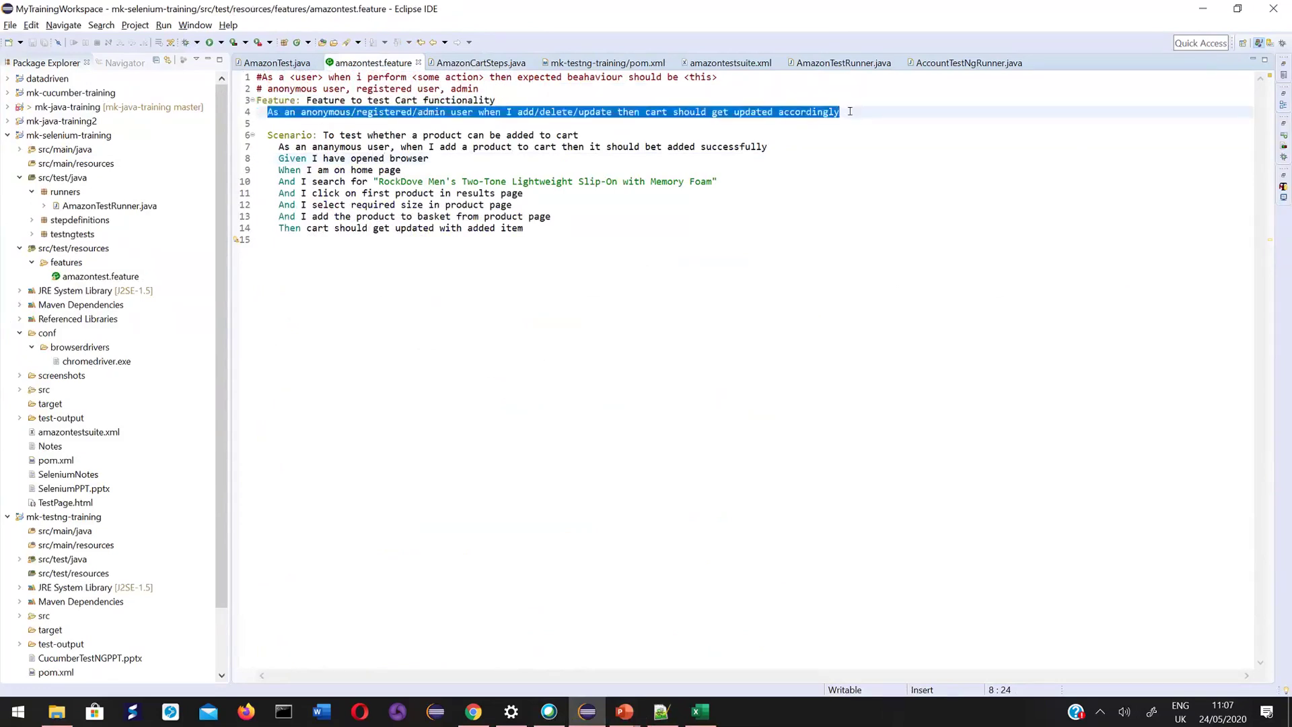
left_click(476, 117)
left_click_drag(477, 113, 815, 122)
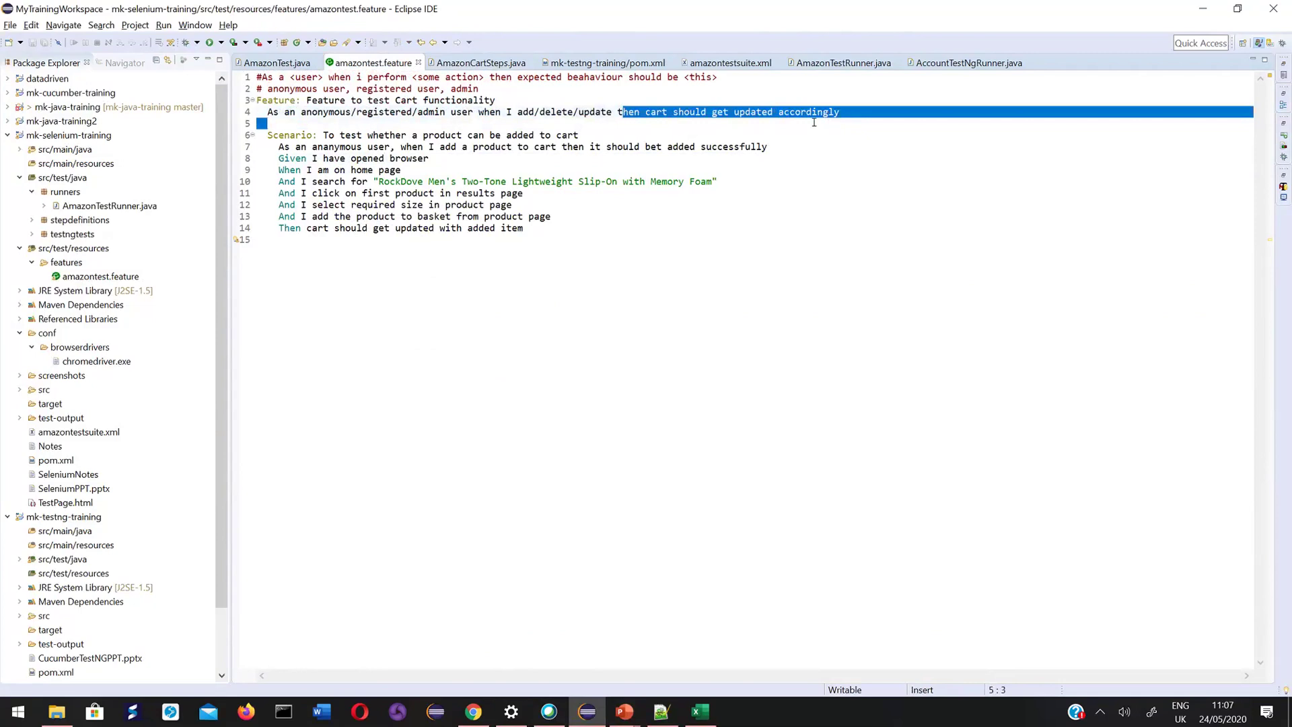
double_click(622, 111)
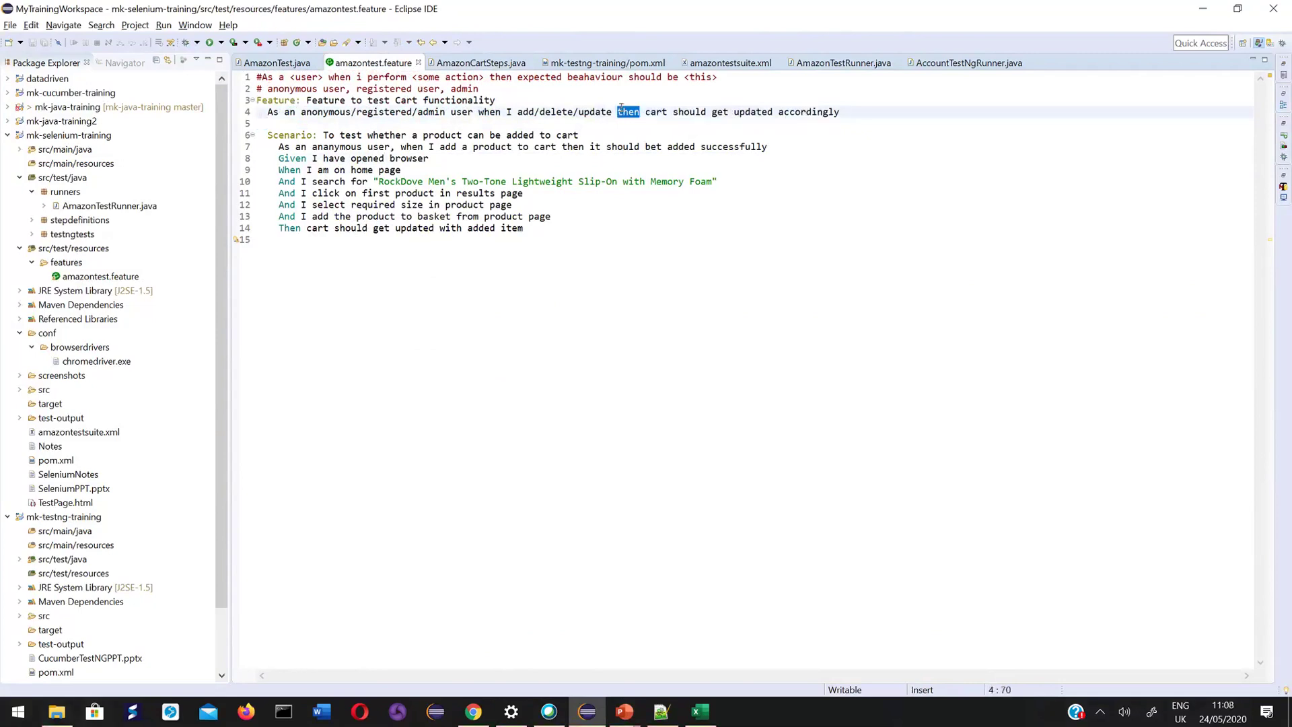
type("so that")
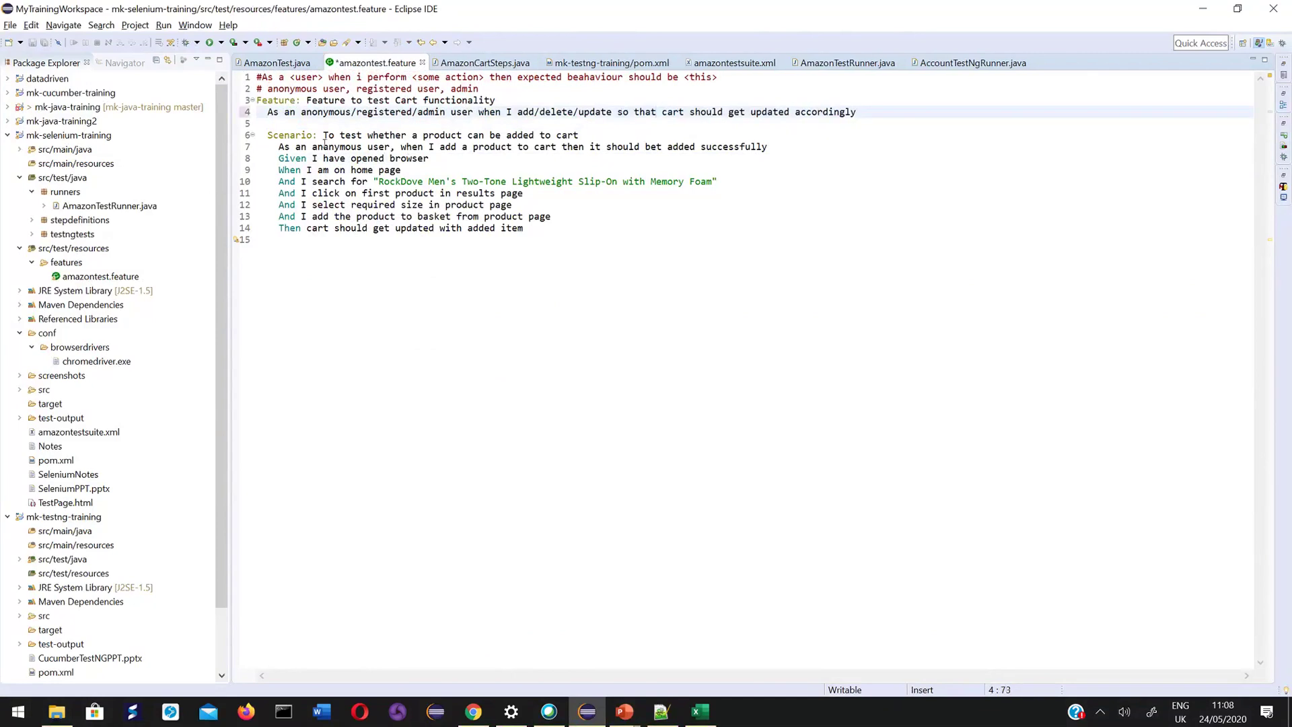
key("ctrl+s")
Compare the scenario description on line 7 with the feature description on line 4.
double_click(336, 147)
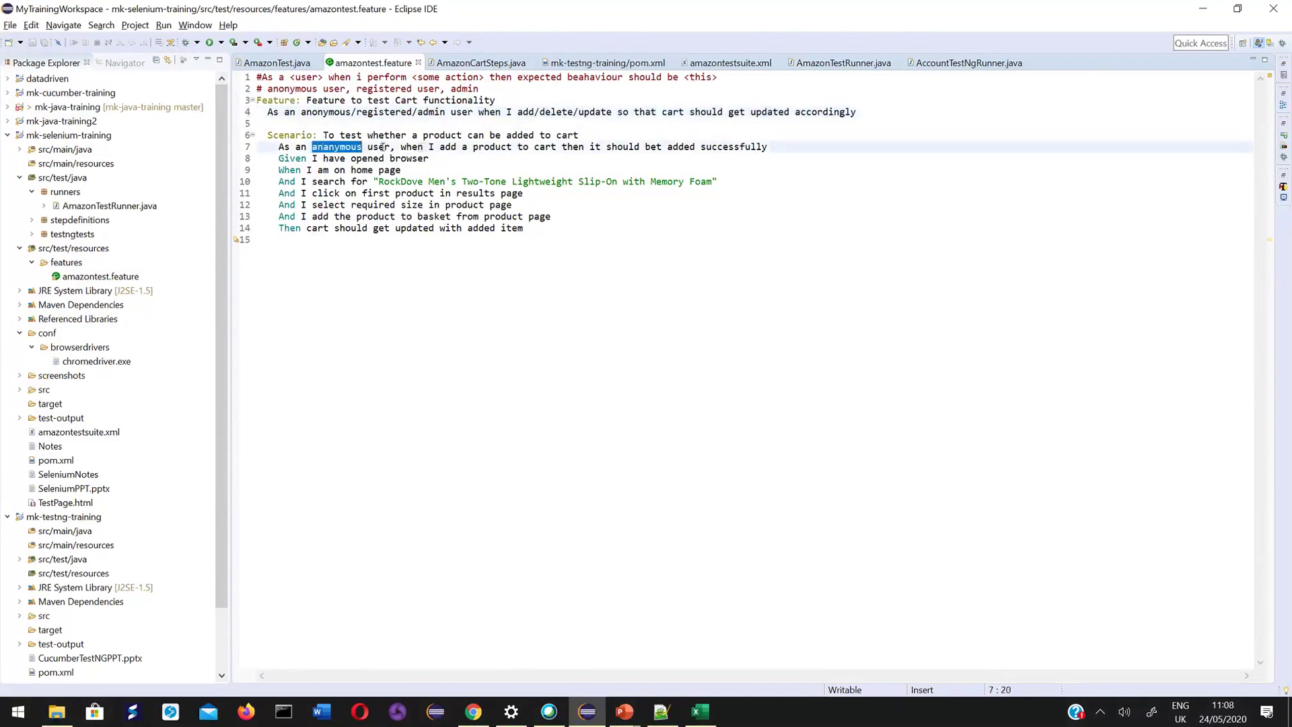
triple_click(384, 146)
double_click(284, 112)
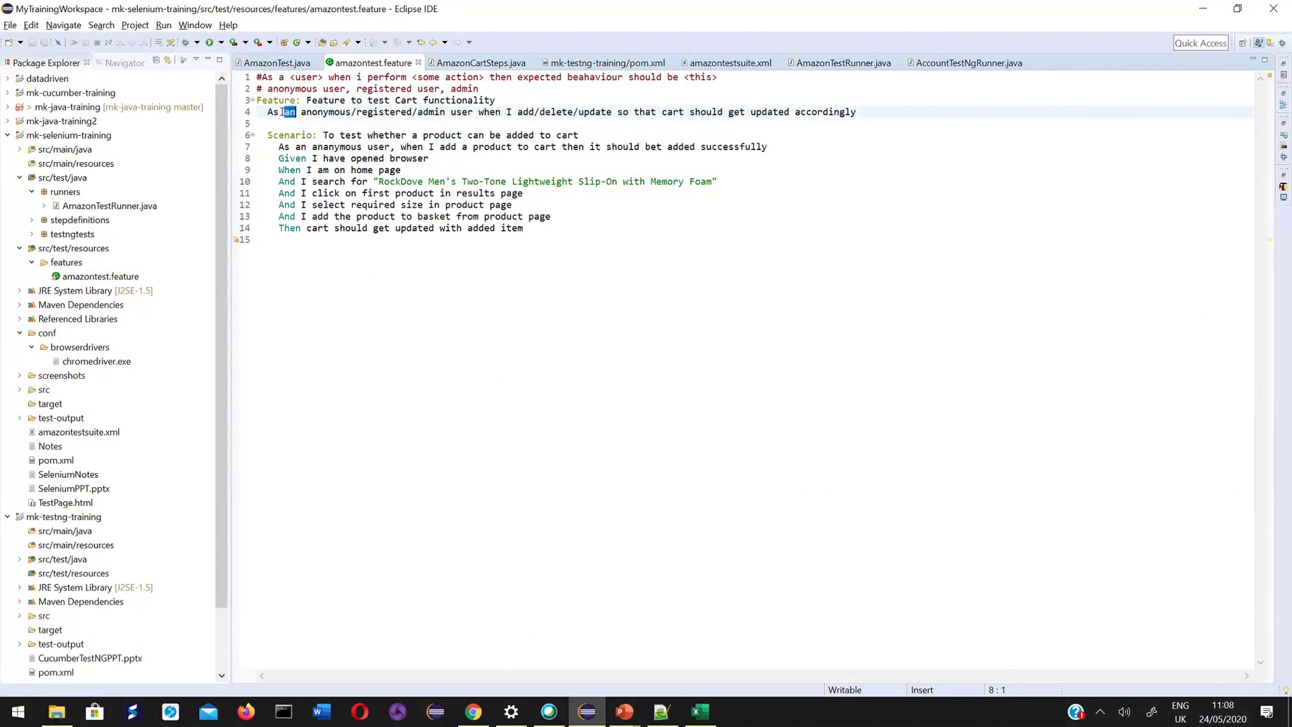
triple_click(283, 111)
double_click(300, 146)
triple_click(300, 147)
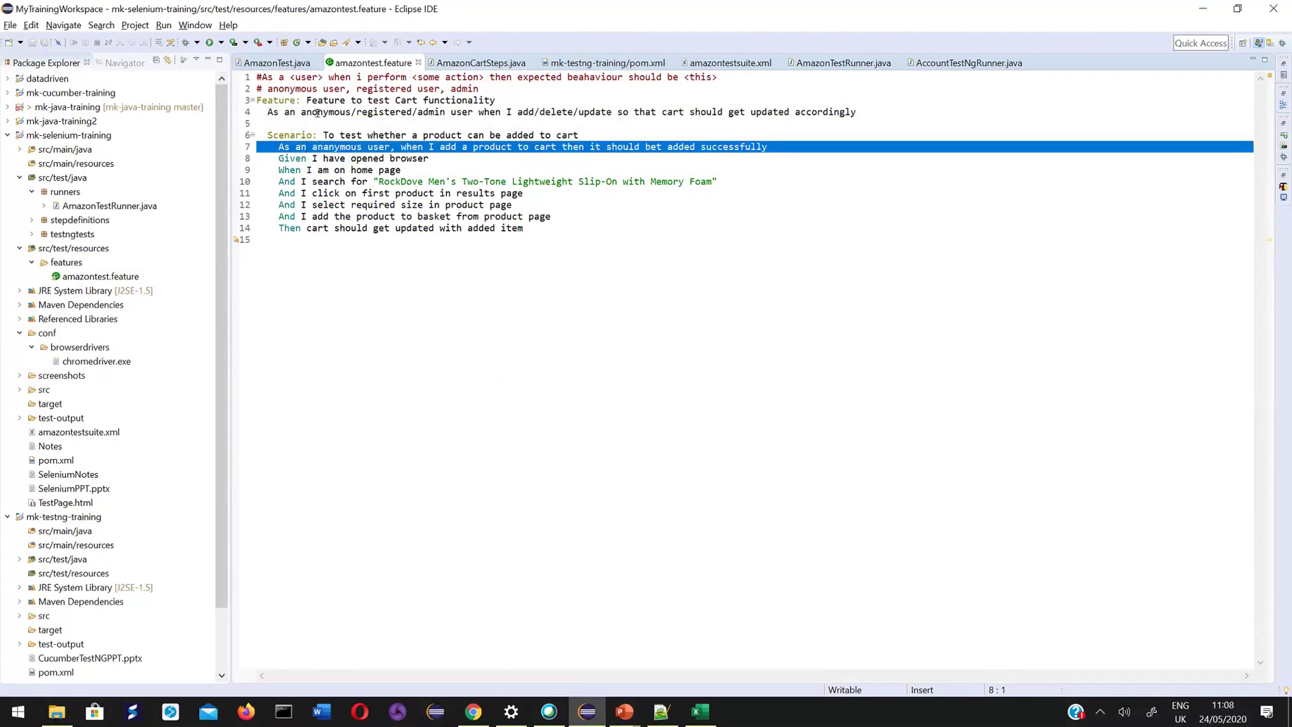
triple_click(317, 112)
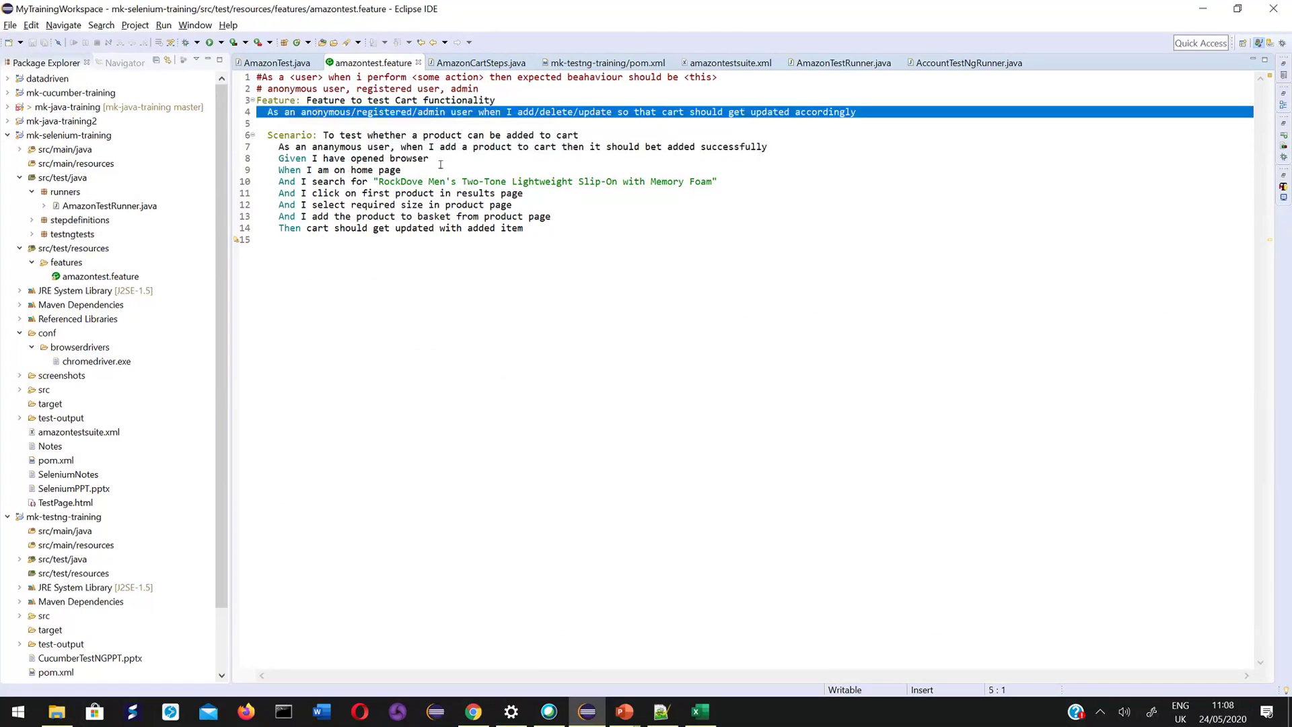
left_click(435, 159)
Reword the scenario description on line 7 to read "so that it gets added successfully" and save the file.
double_click(412, 147)
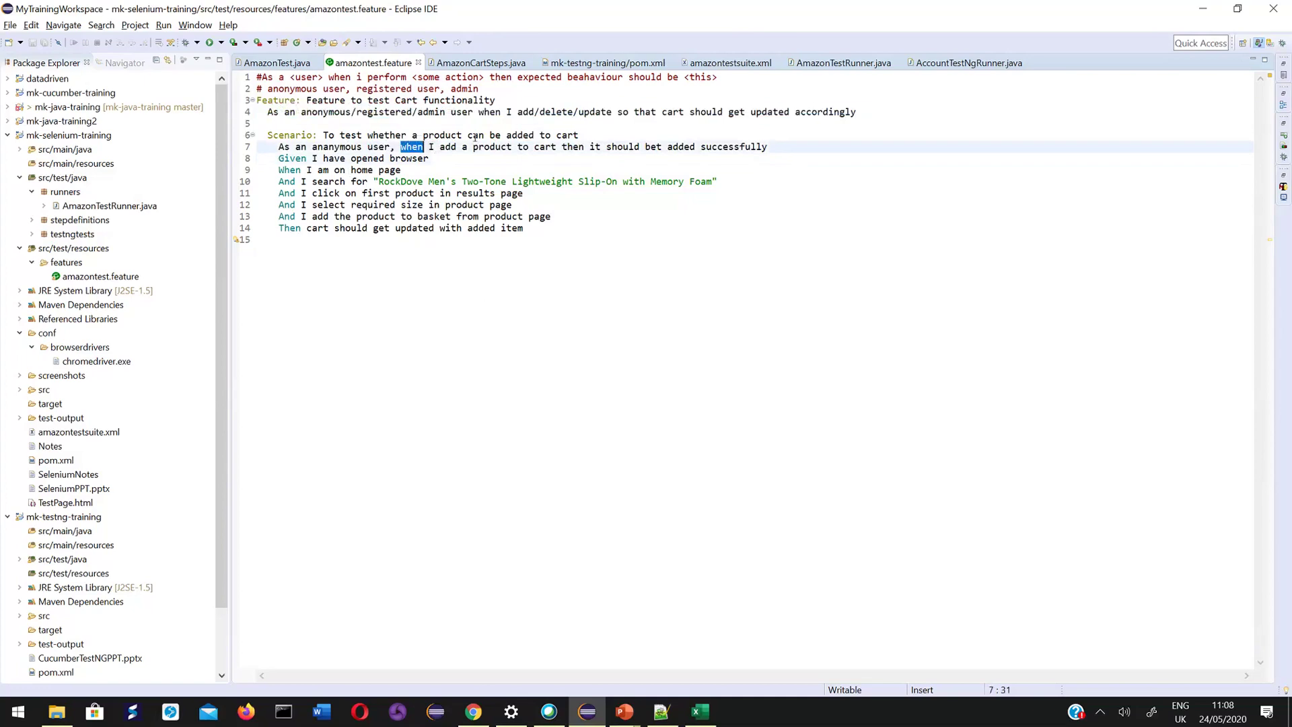
double_click(571, 146)
type("so t")
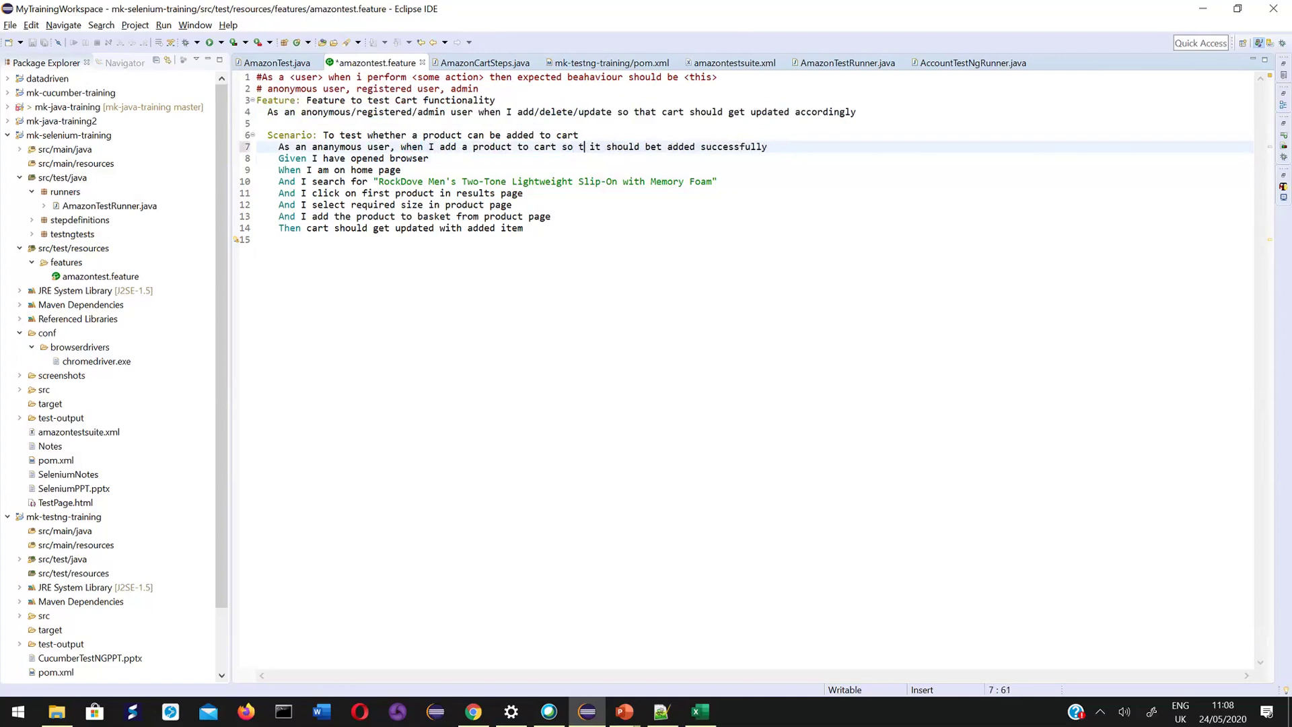
type("hat")
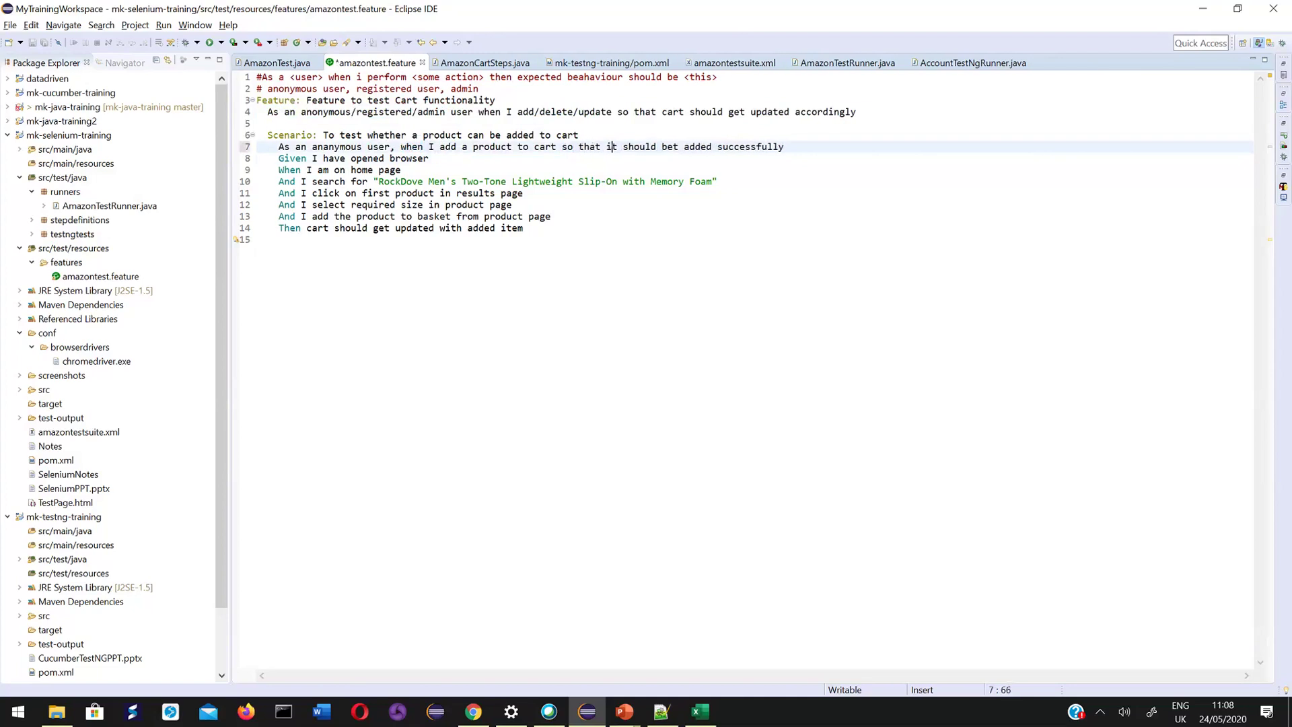
left_click(658, 147)
left_click_drag(623, 147, 680, 147)
type("gets")
key("ctrl+s")
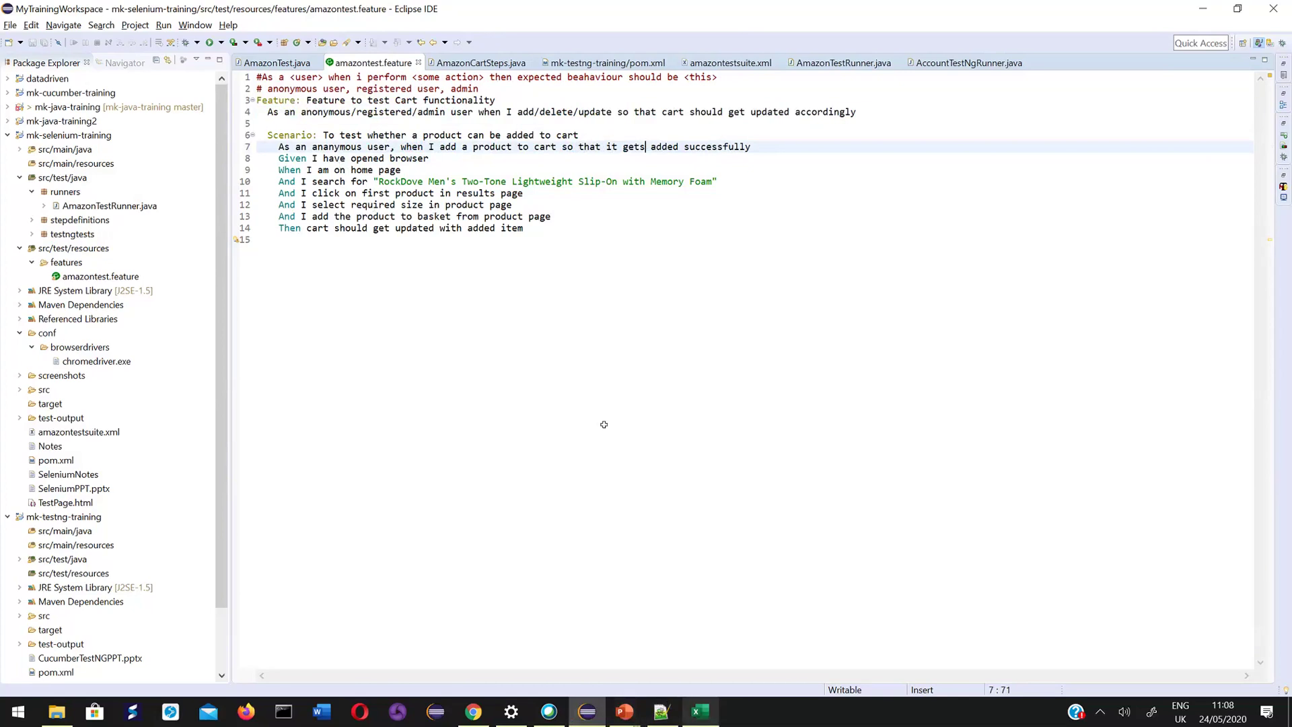
Switch to the Book1 workbook in Excel and review the TDD/TestNG and BDD/Cucumber entries.
key("alt+Tab")
left_click(384, 256)
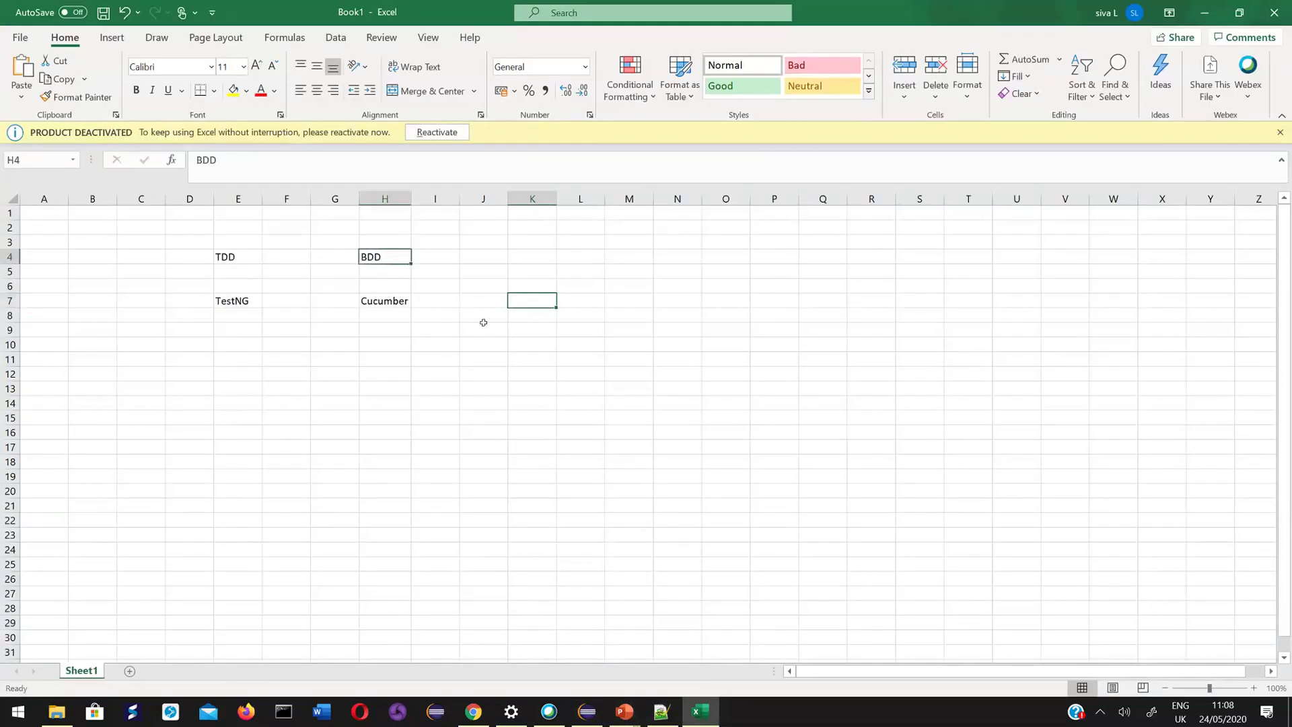
left_click(508, 302)
left_click(499, 301)
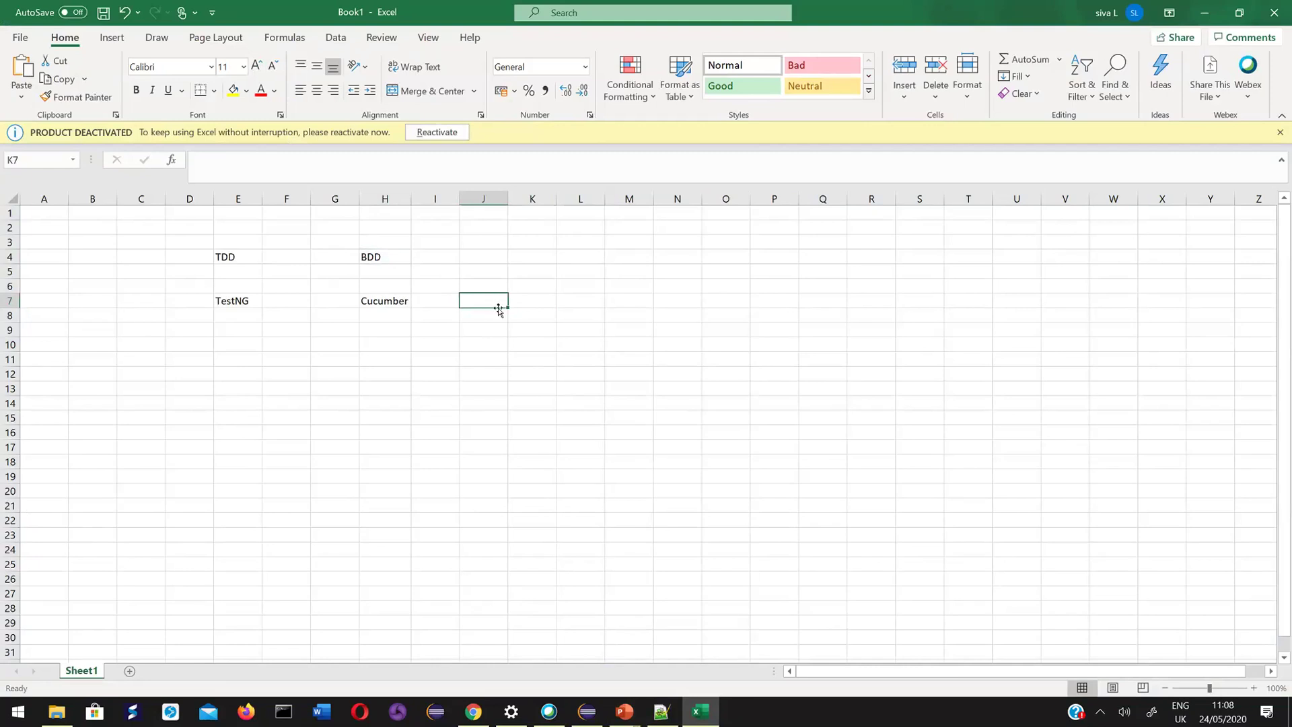
left_click(489, 345)
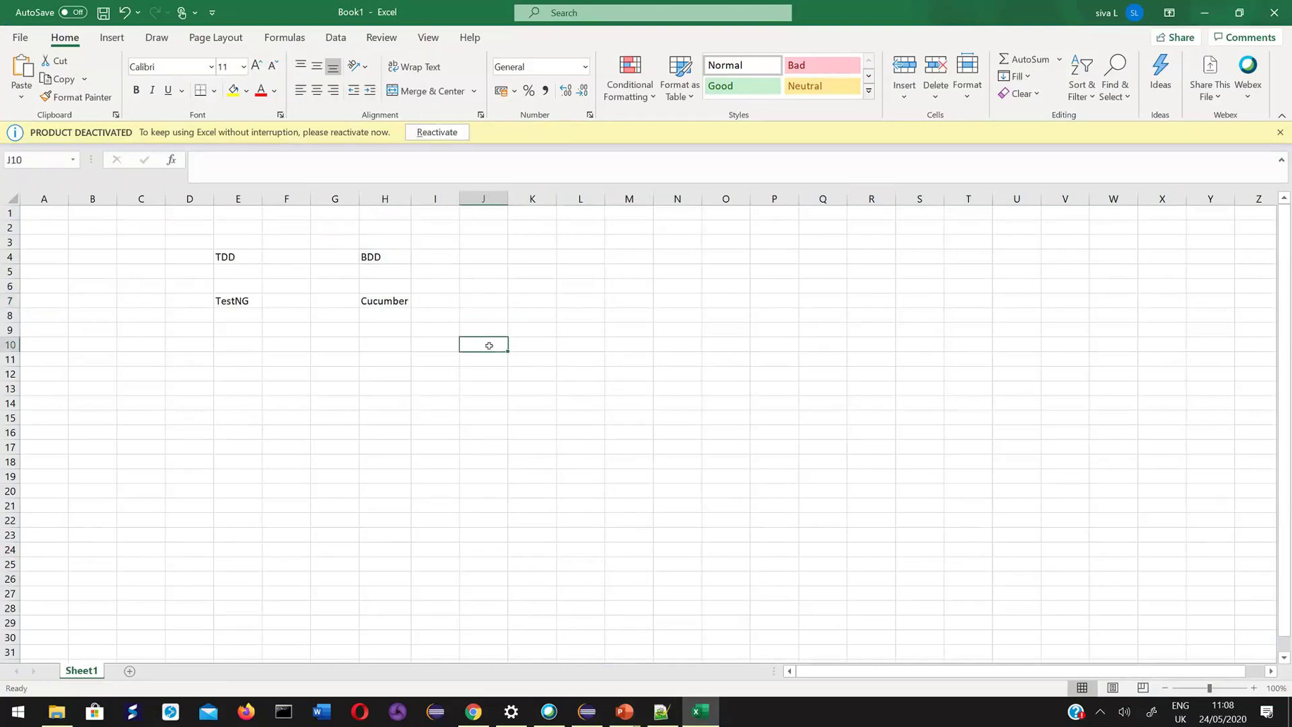
Enter "Test is nothing but behaviour of the application" in cell H9 and fit column H's width to the text.
key("Up")
key("Up")
key("Left")
key("Down")
key("Down")
key("Up")
key("Up")
key("Down")
key("Left")
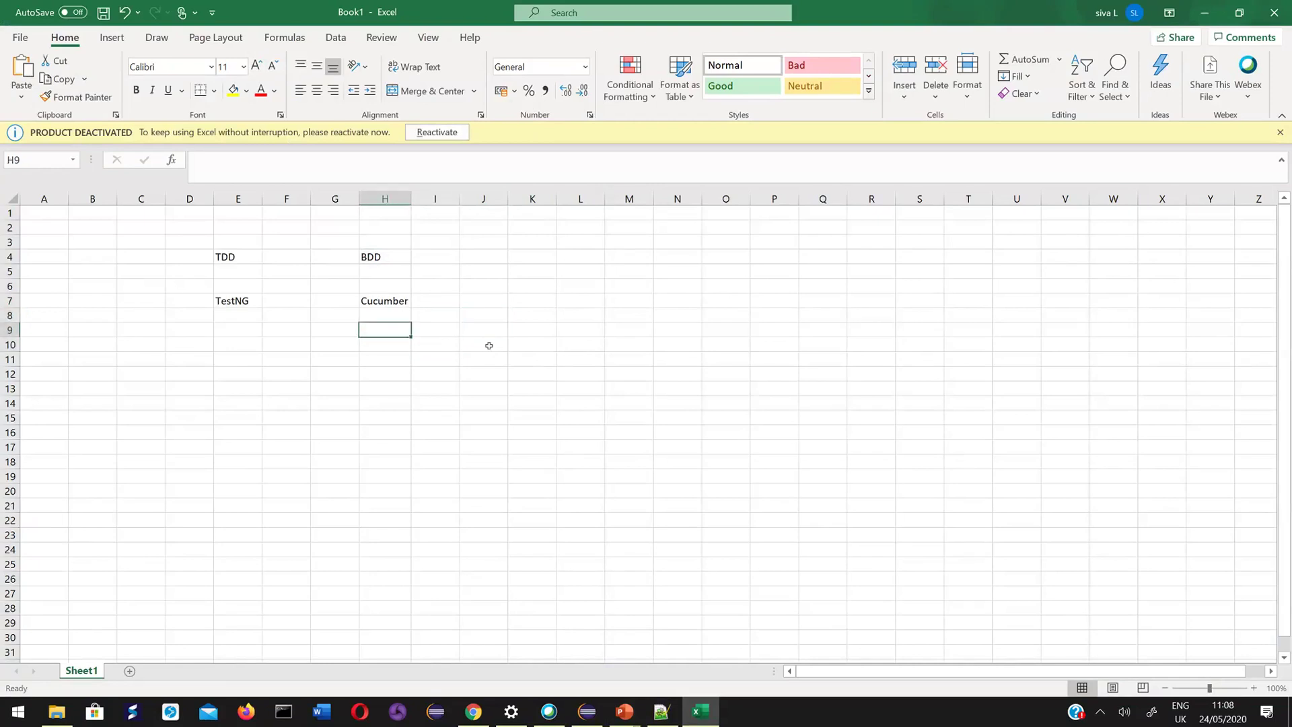
type("Te")
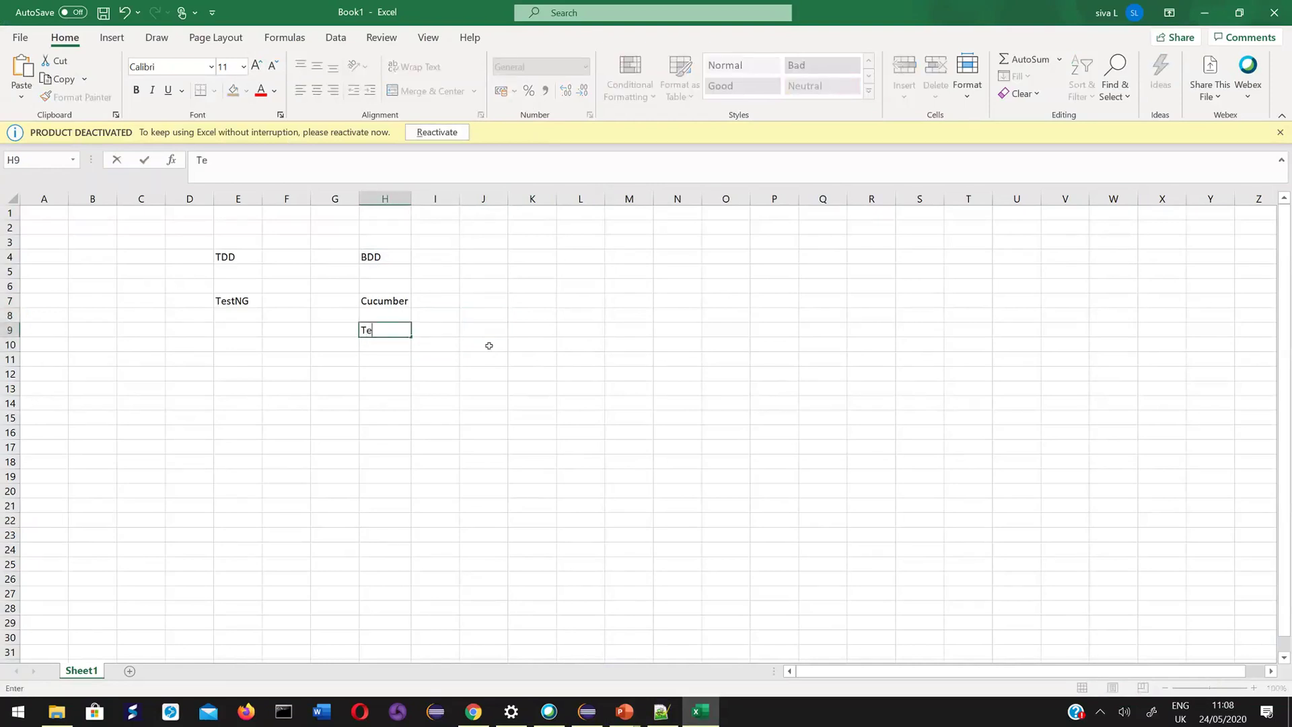
type("st is no")
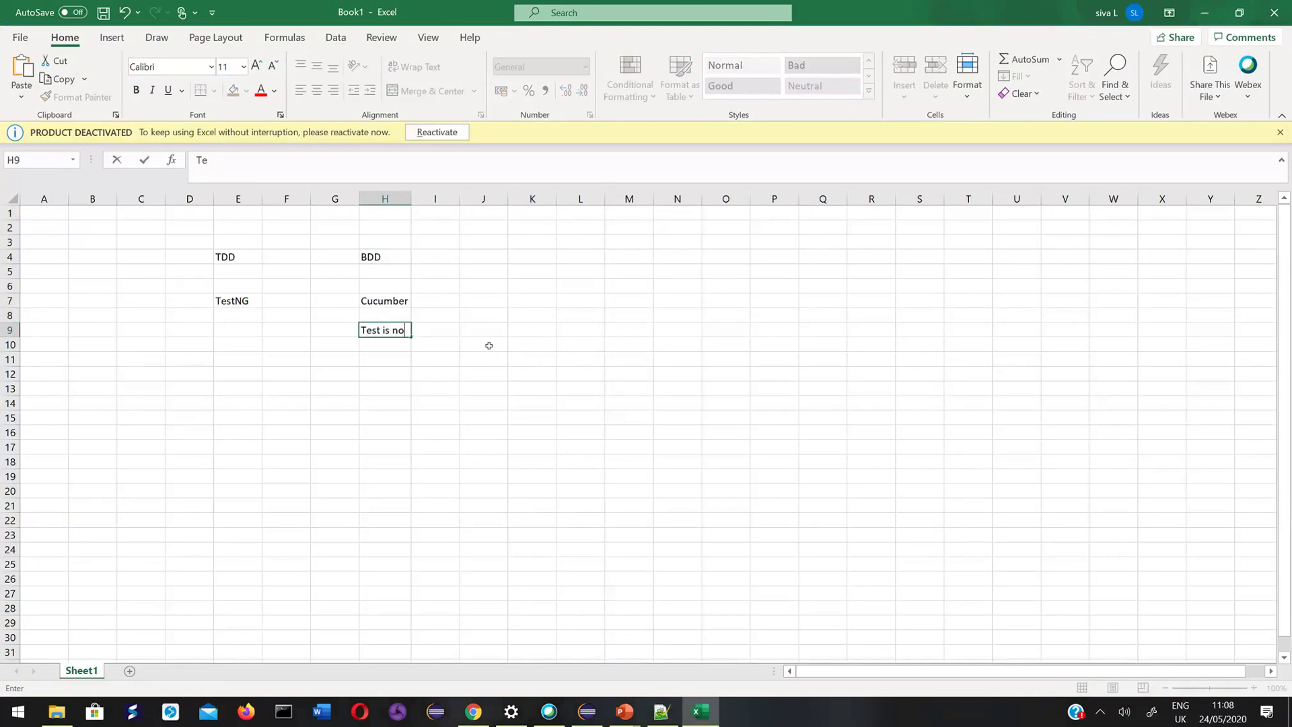
type("thi")
key("BackSpace")
key("BackSpace")
key("BackSpace")
key("BackSpace")
key("BackSpace")
key("BackSpace")
key("BackSpace")
key("BackSpace")
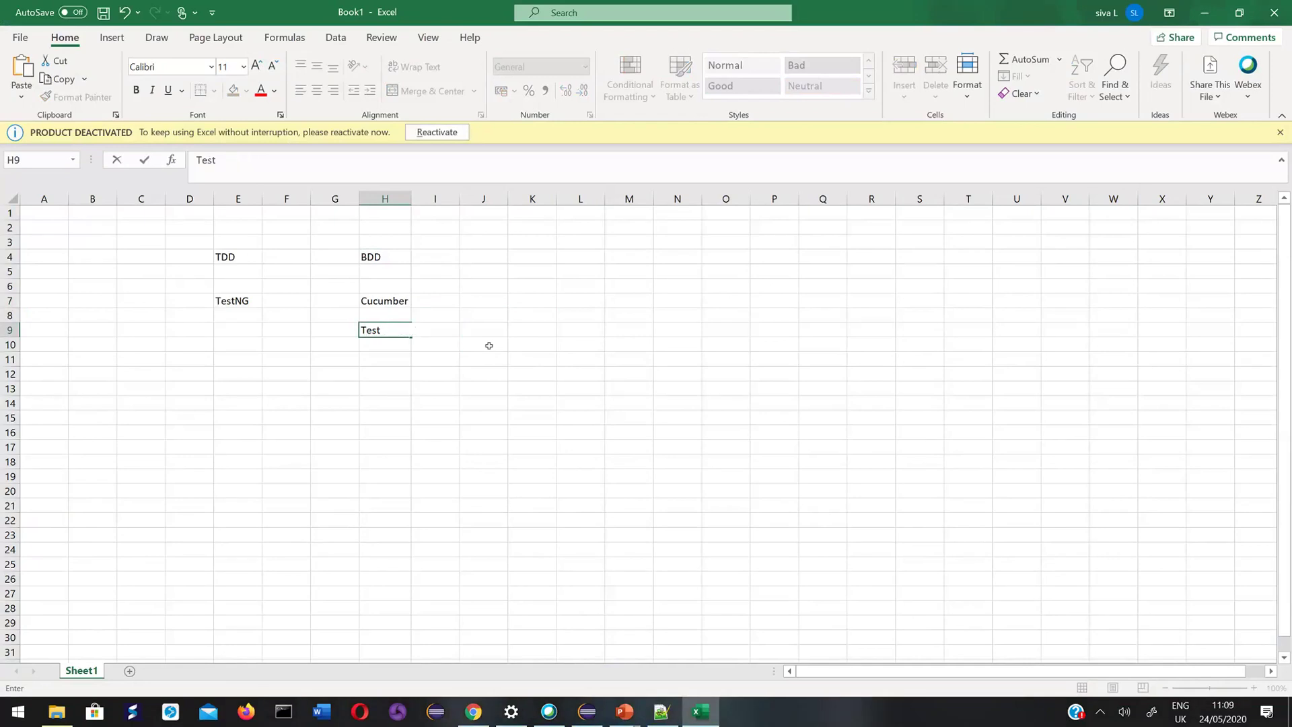
type("is nothing but behaviour of the application")
left_click(407, 192)
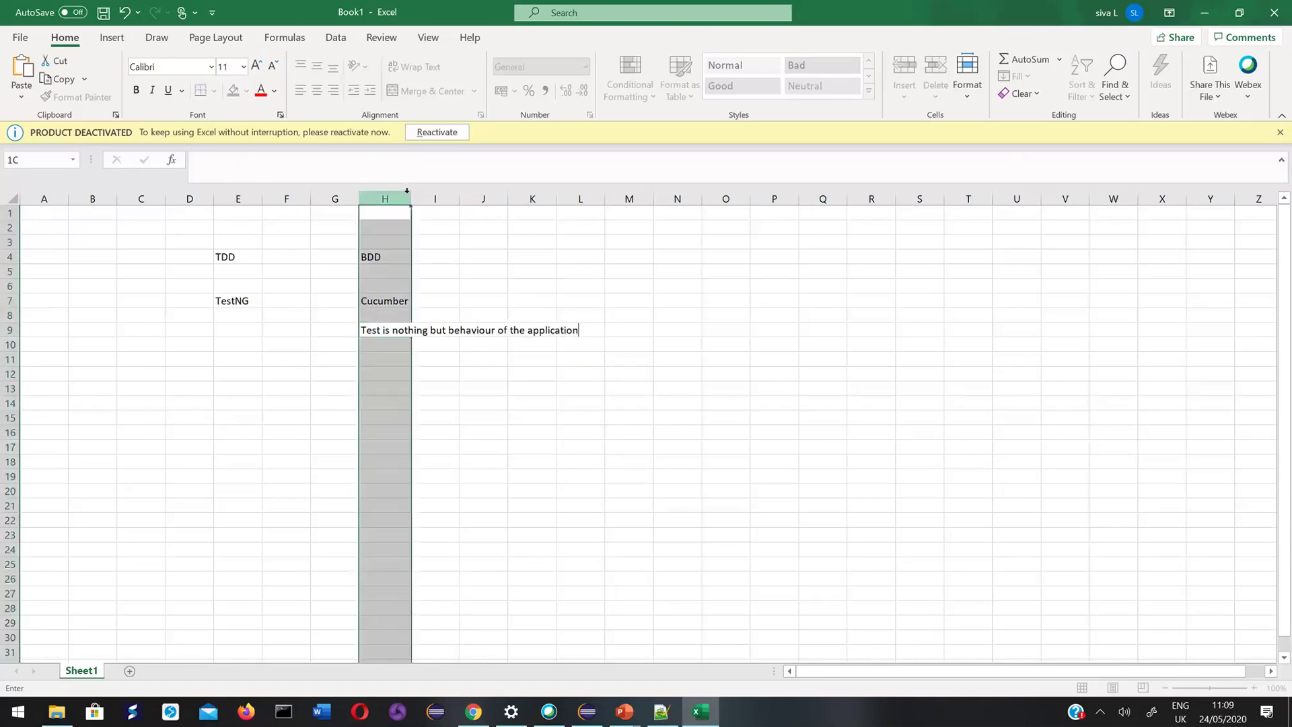
double_click(411, 197)
Reword the text in cell H9 to "Test is represented as behaviour of the application".
left_click(407, 331)
double_click(407, 331)
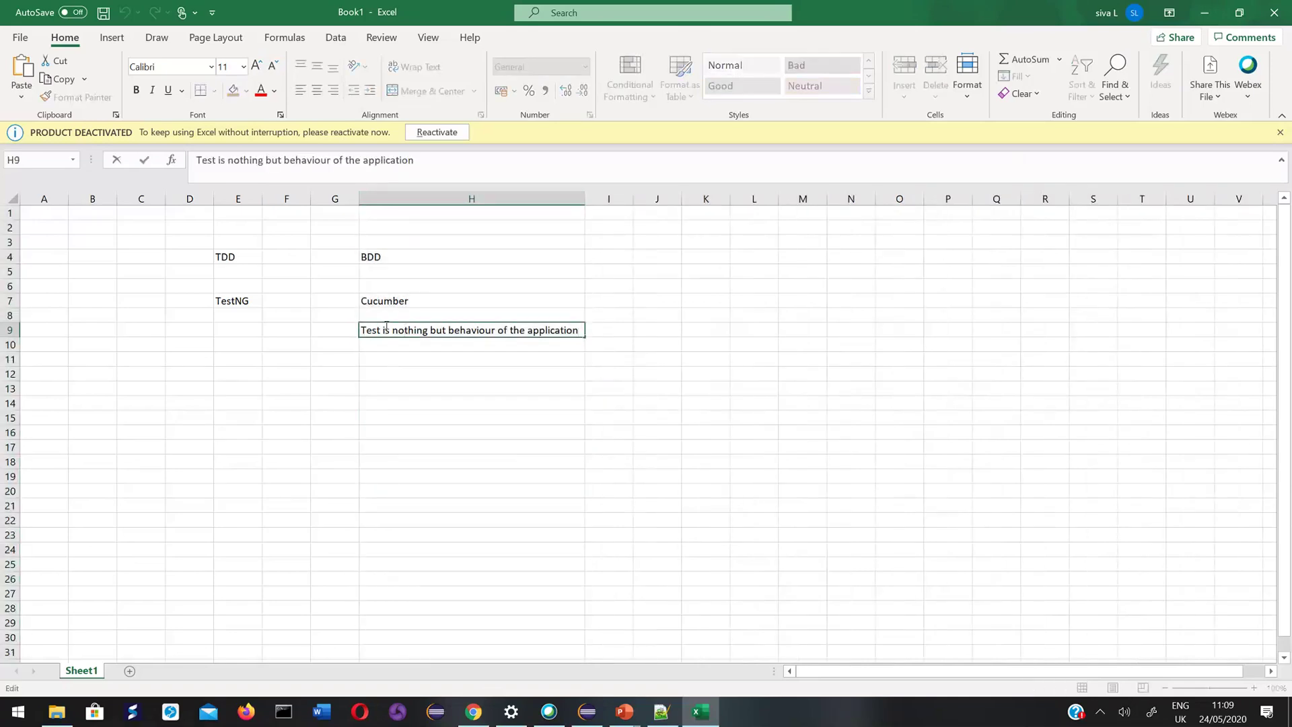
left_click_drag(393, 330, 446, 330)
type("repr")
type("esented a")
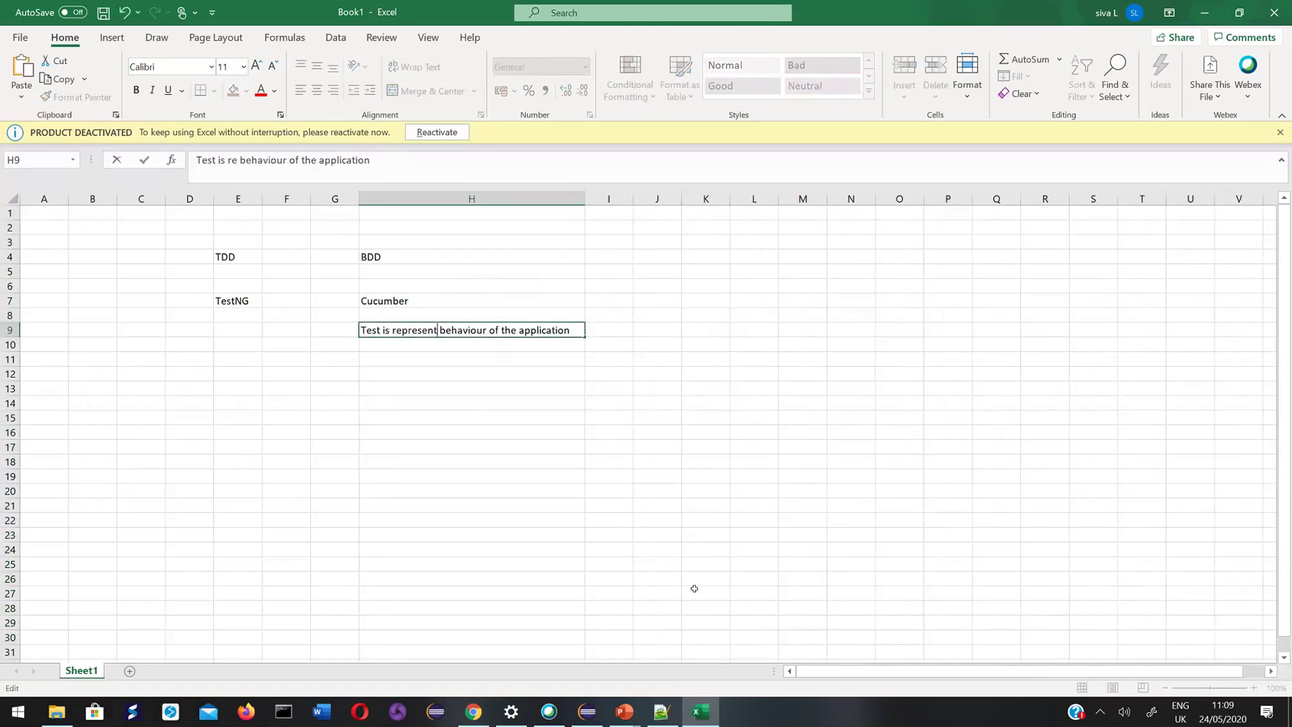
type("s")
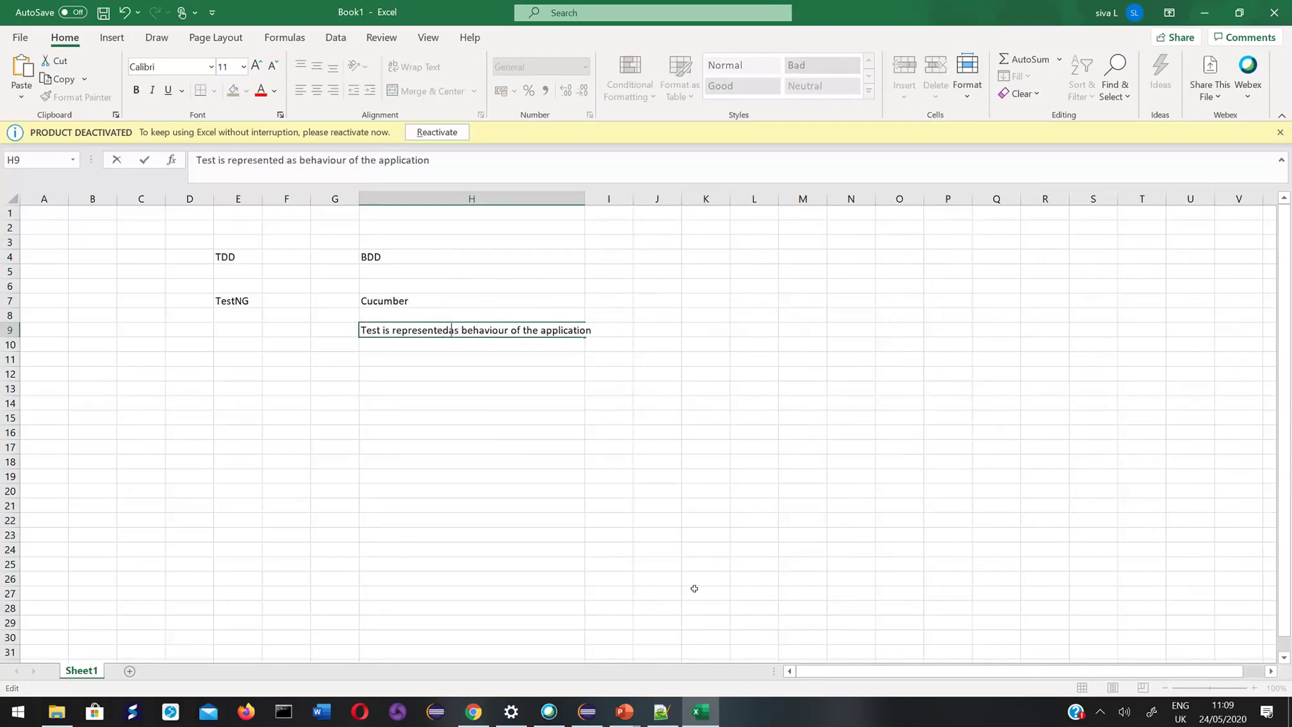
Enter "Not" in cell E9, append "in human readable format" to the text in H9, and fit column H's width.
left_click(252, 330)
type("Not")
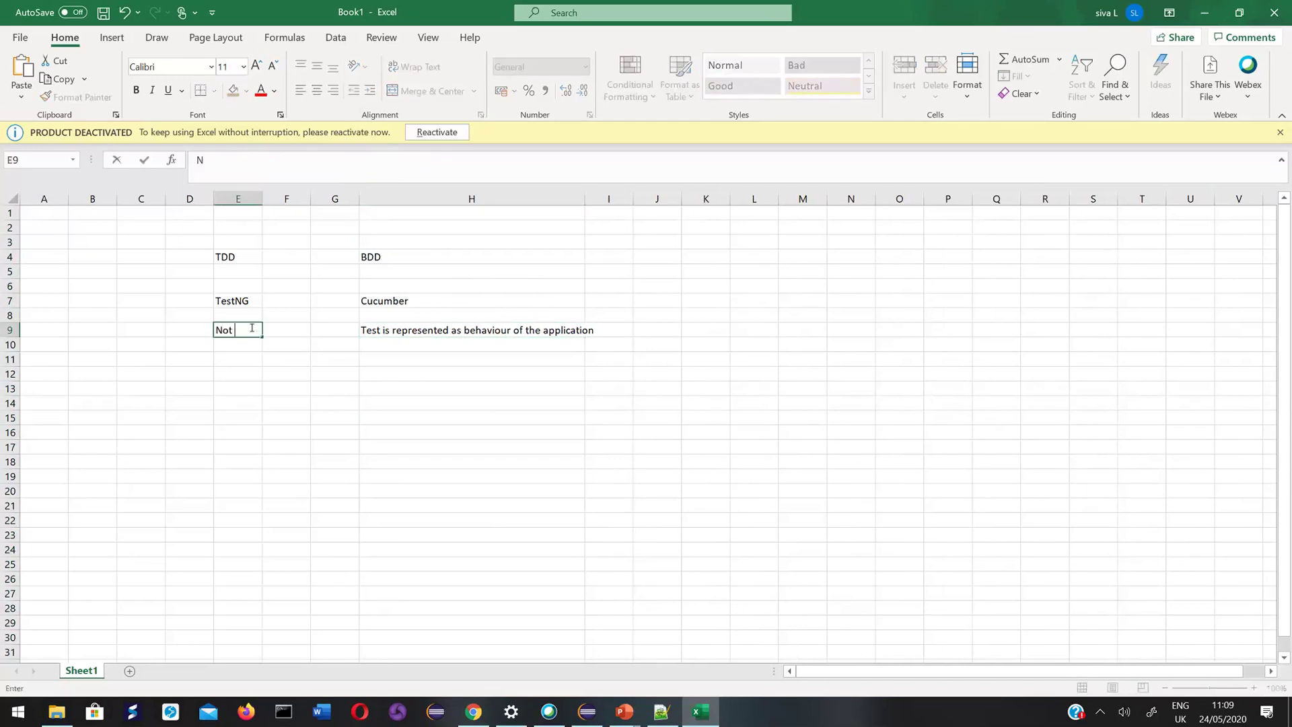
left_click(551, 334)
left_click_drag(582, 196, 598, 196)
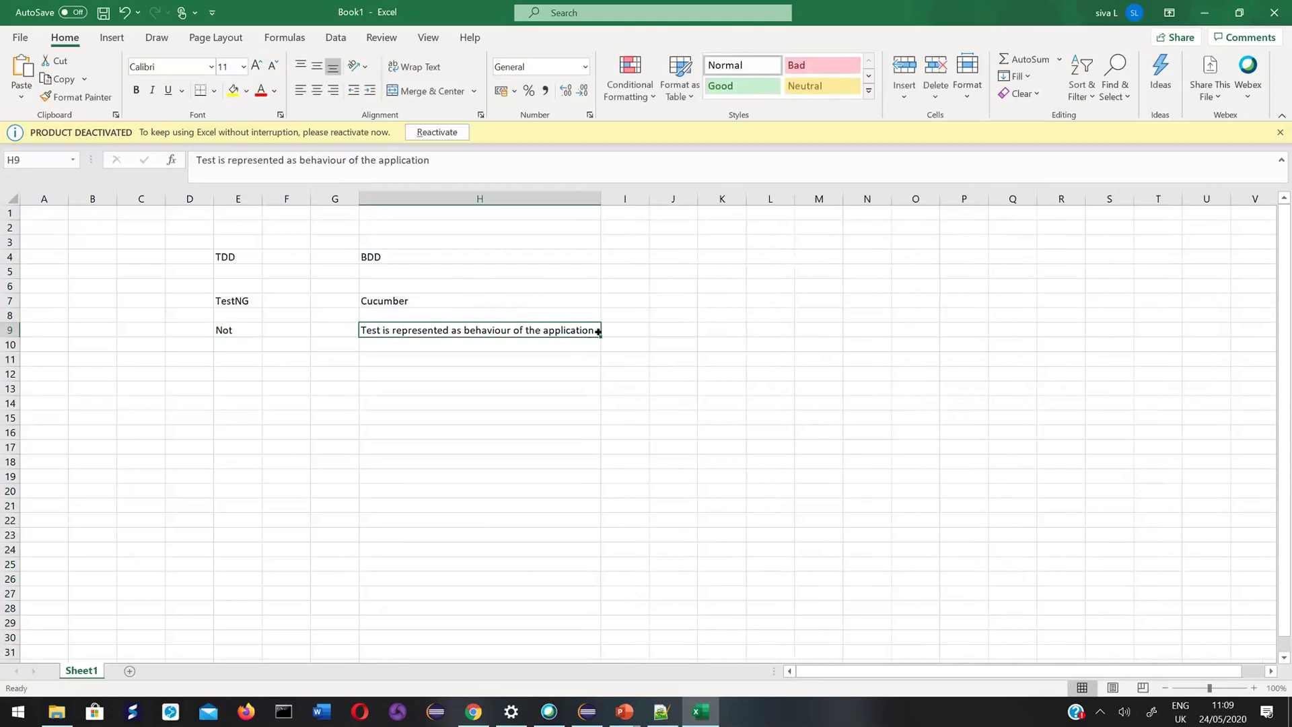
key("F2")
type("in")
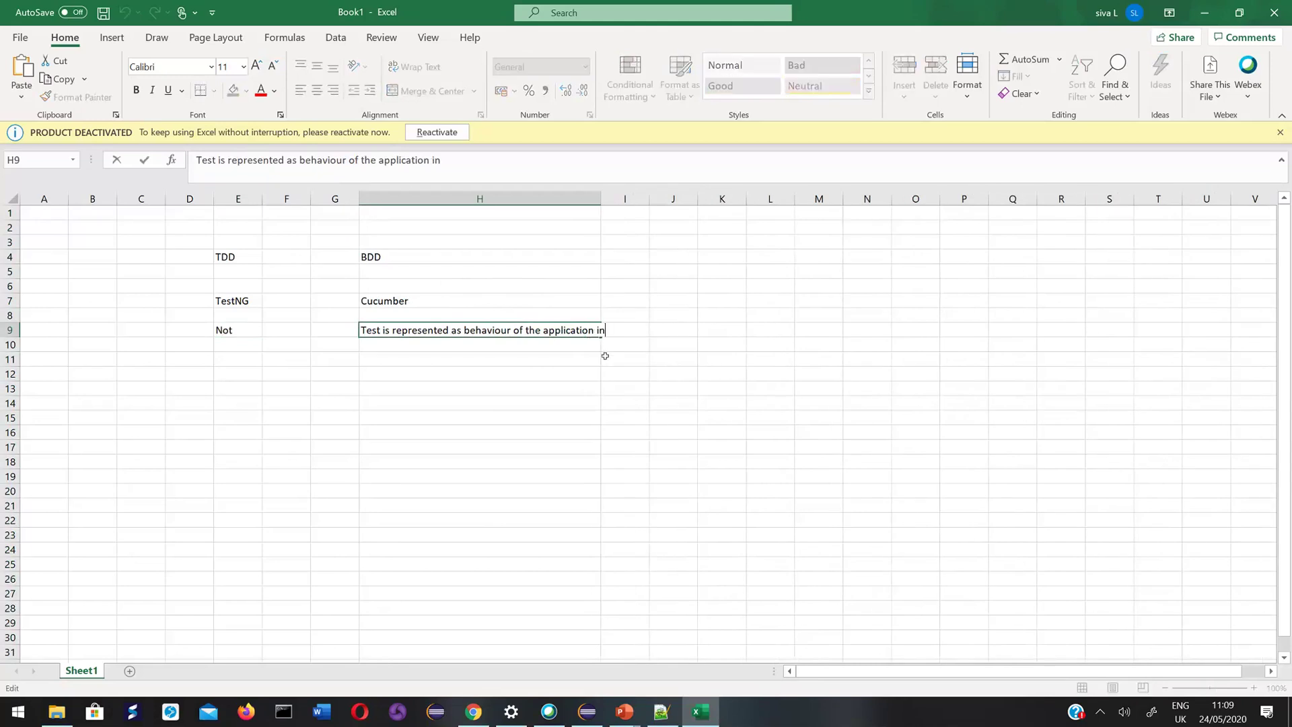
type(" human readable format")
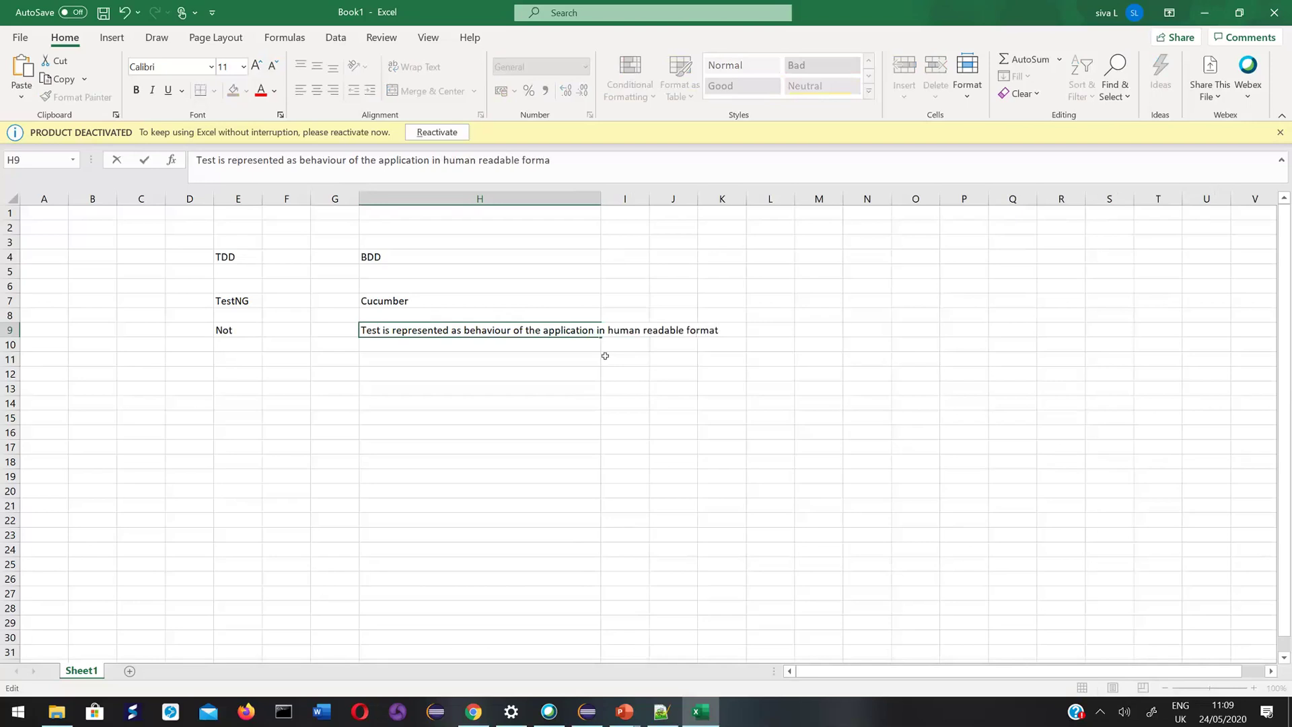
double_click(599, 198)
Replace the text in cell E9 with "Purely code, No human redable test" and fit column E's width to it.
left_click(243, 329)
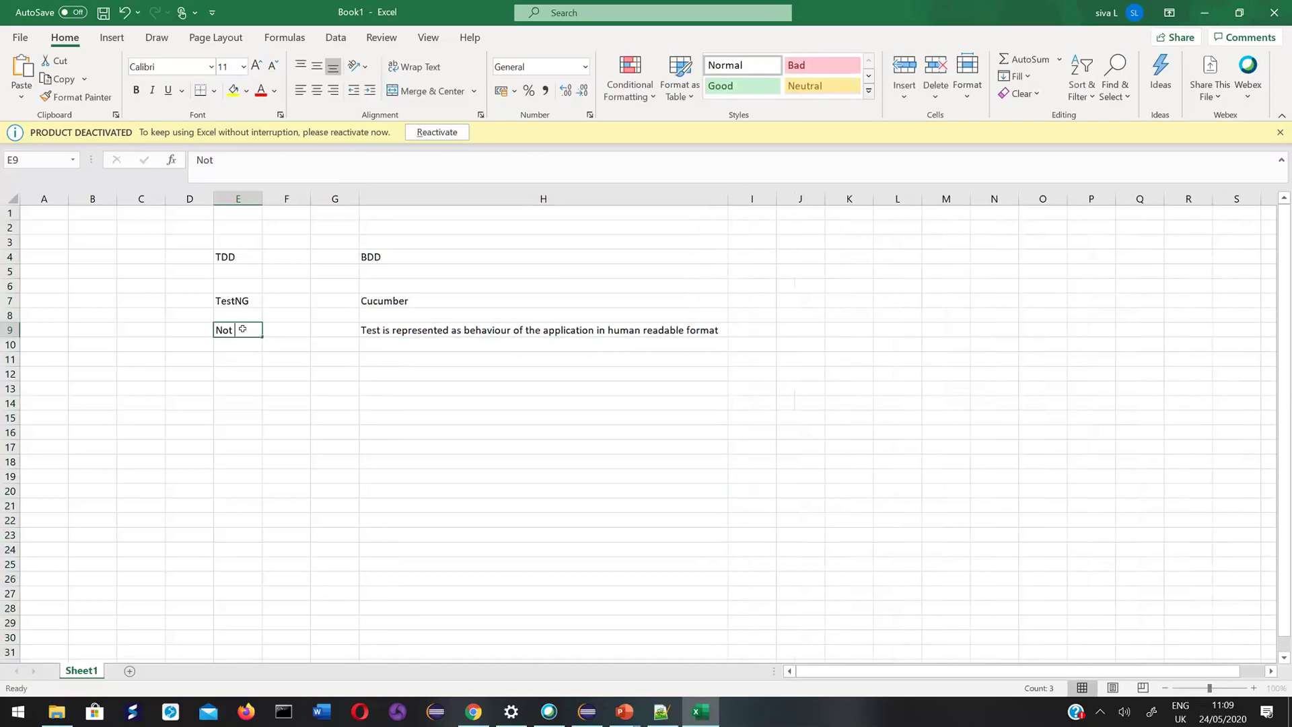
double_click(228, 330)
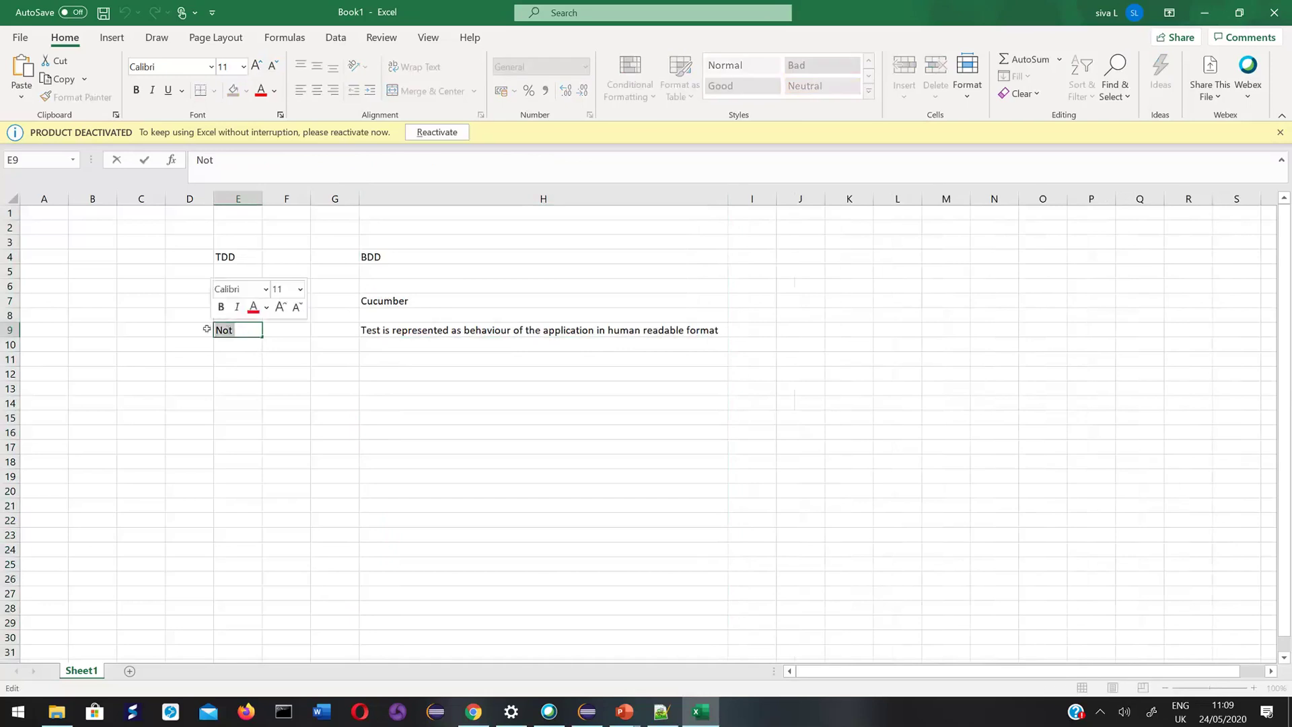
type("Purely code")
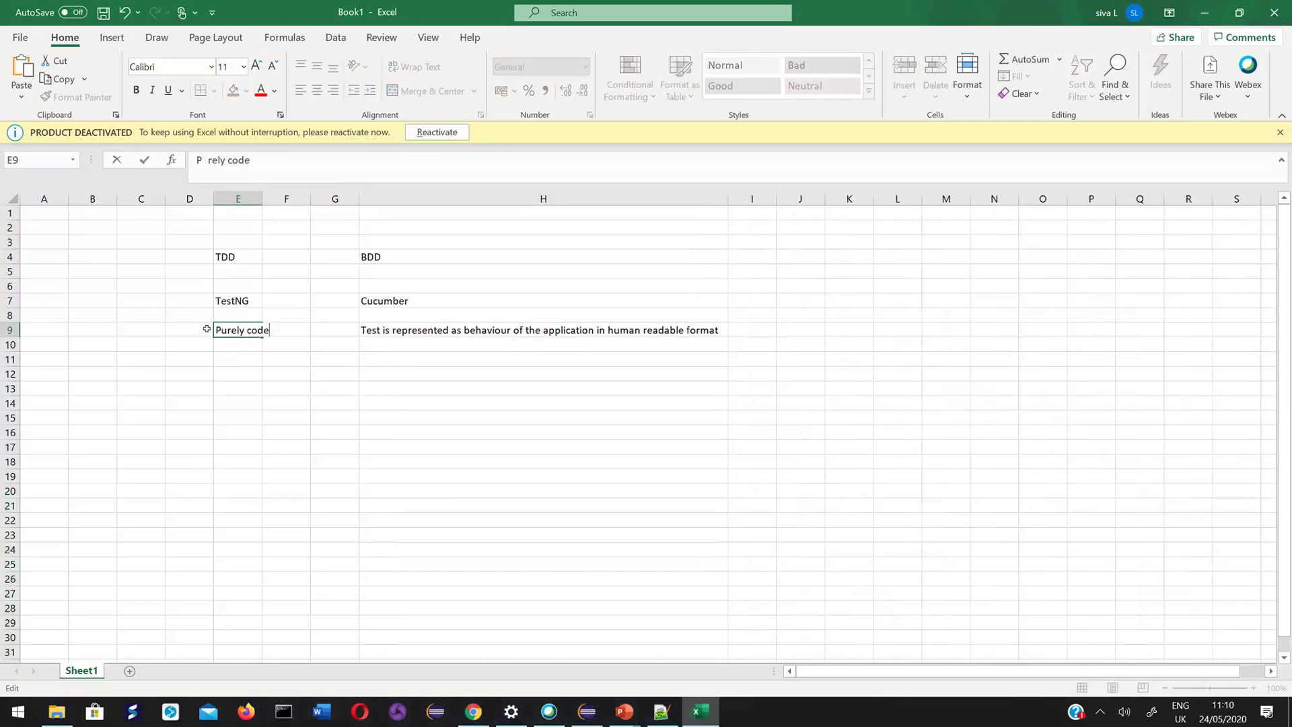
type(", No human redable test")
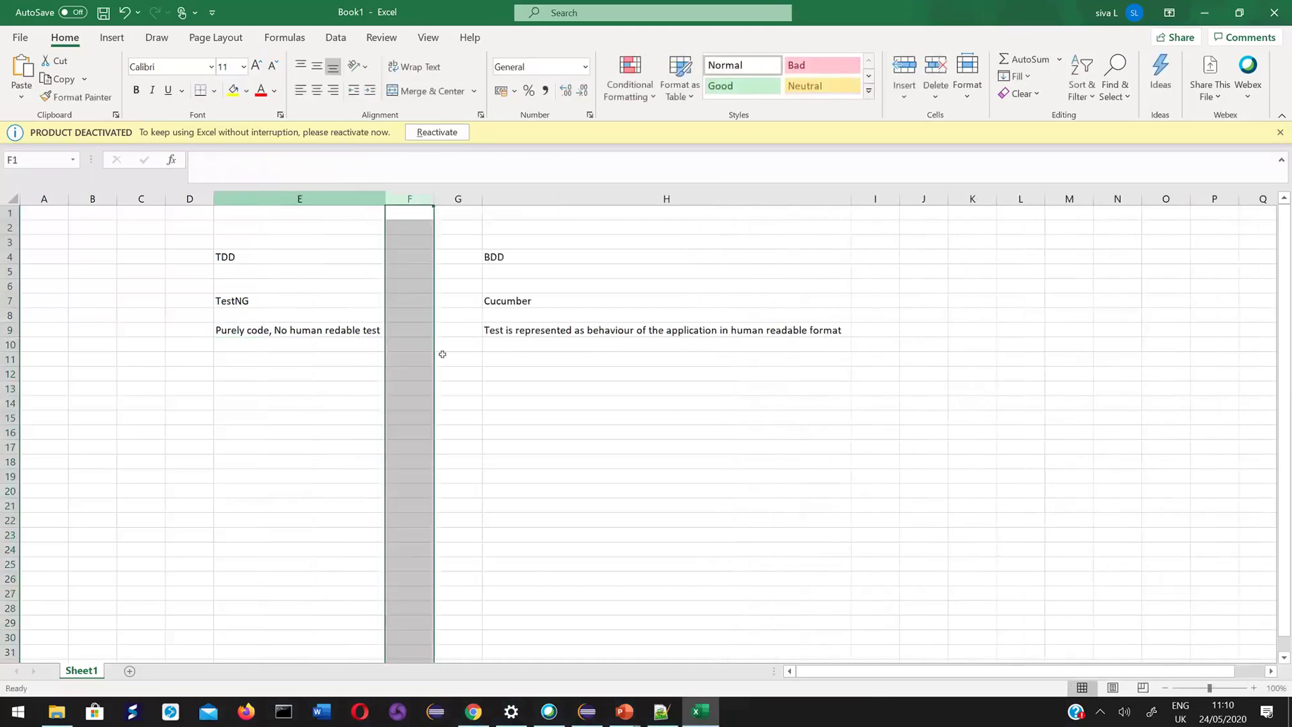
left_click(523, 349)
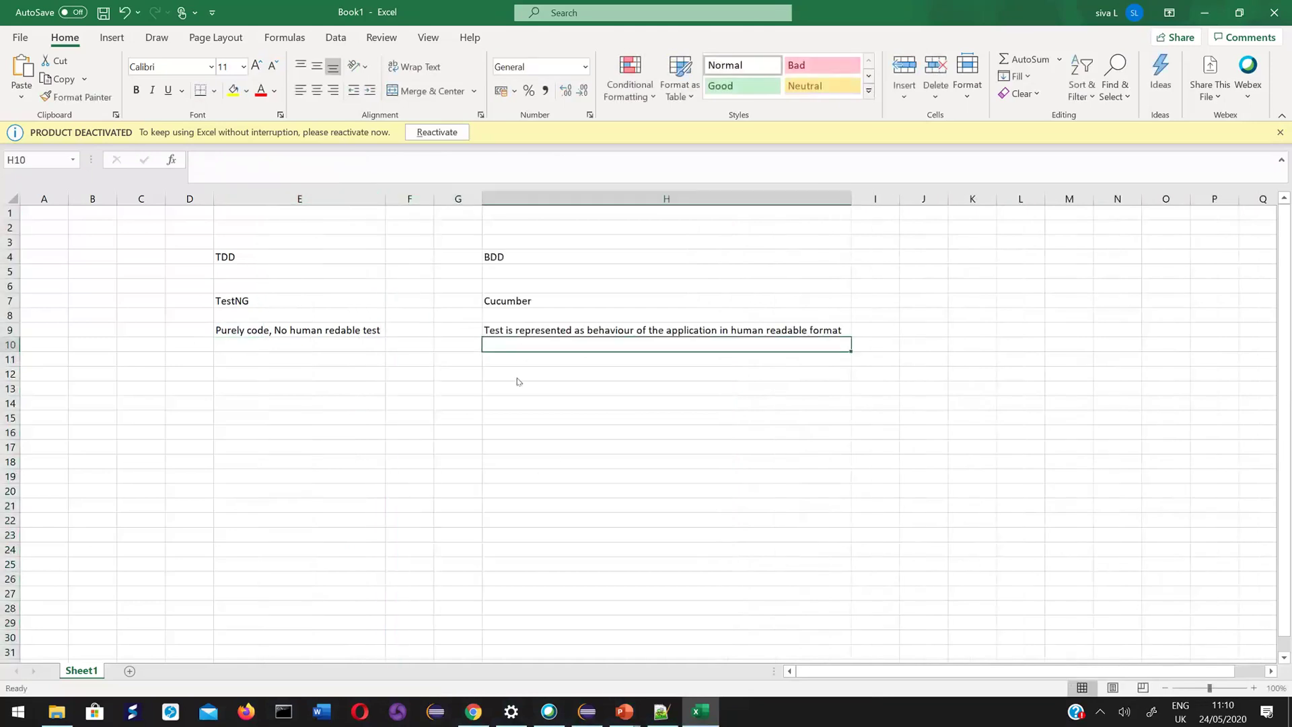
Switch to Eclipse and highlight the description and steps of the add-to-cart scenario in amazontest.feature.
key("alt+Tab")
left_click_drag(554, 223, 240, 144)
left_click(397, 305)
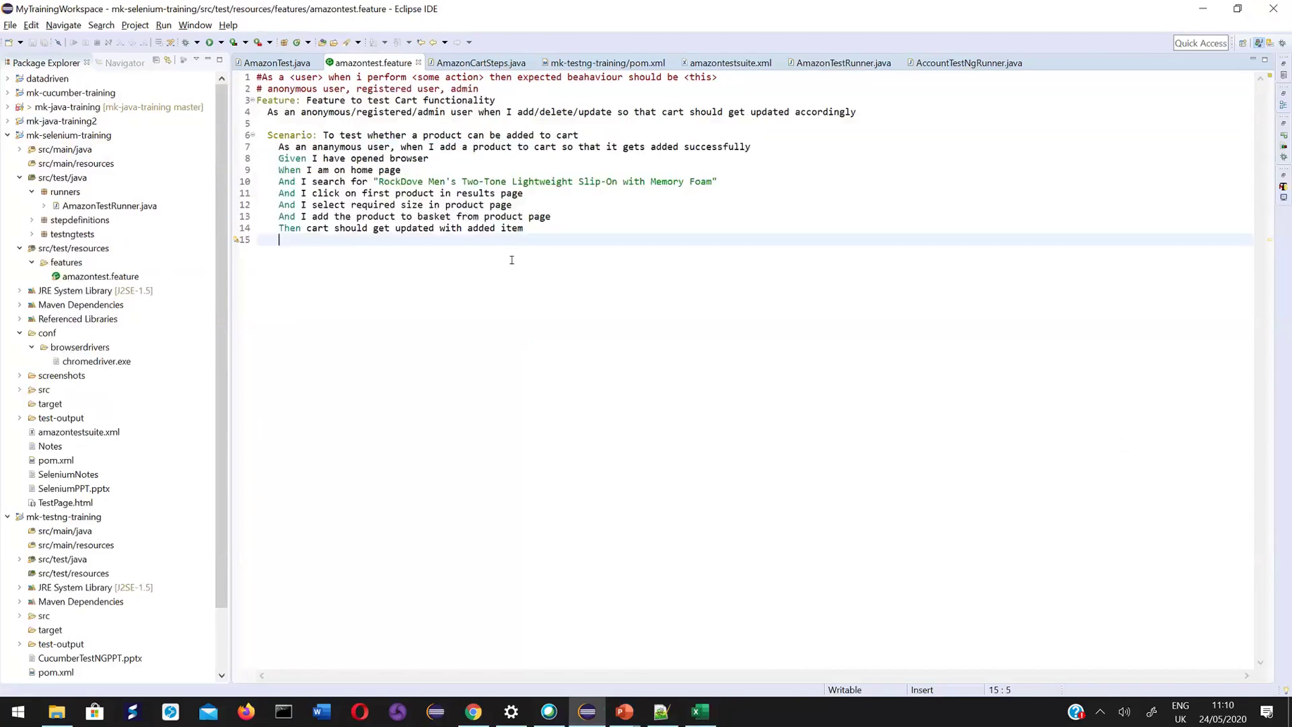
left_click_drag(539, 228, 245, 144)
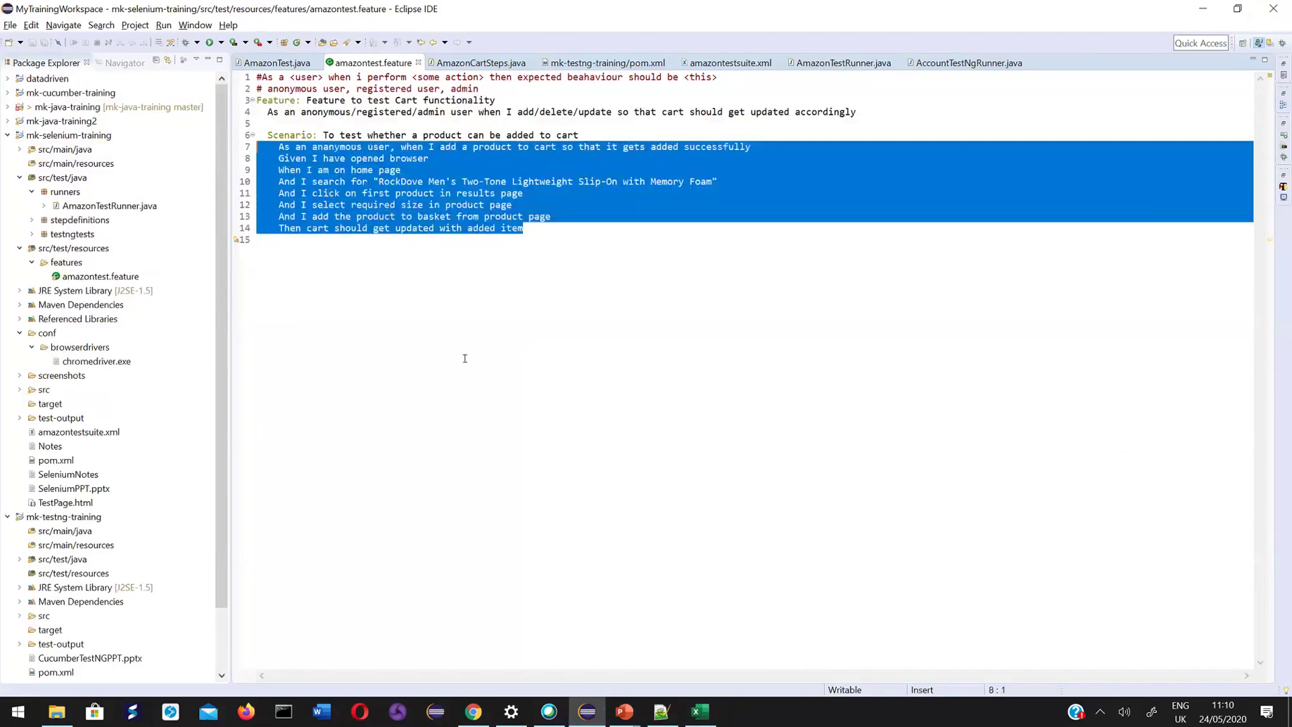
Switch back to Excel and enter "(Dev,Automation Testers)" in cell H10.
key("alt+Tab")
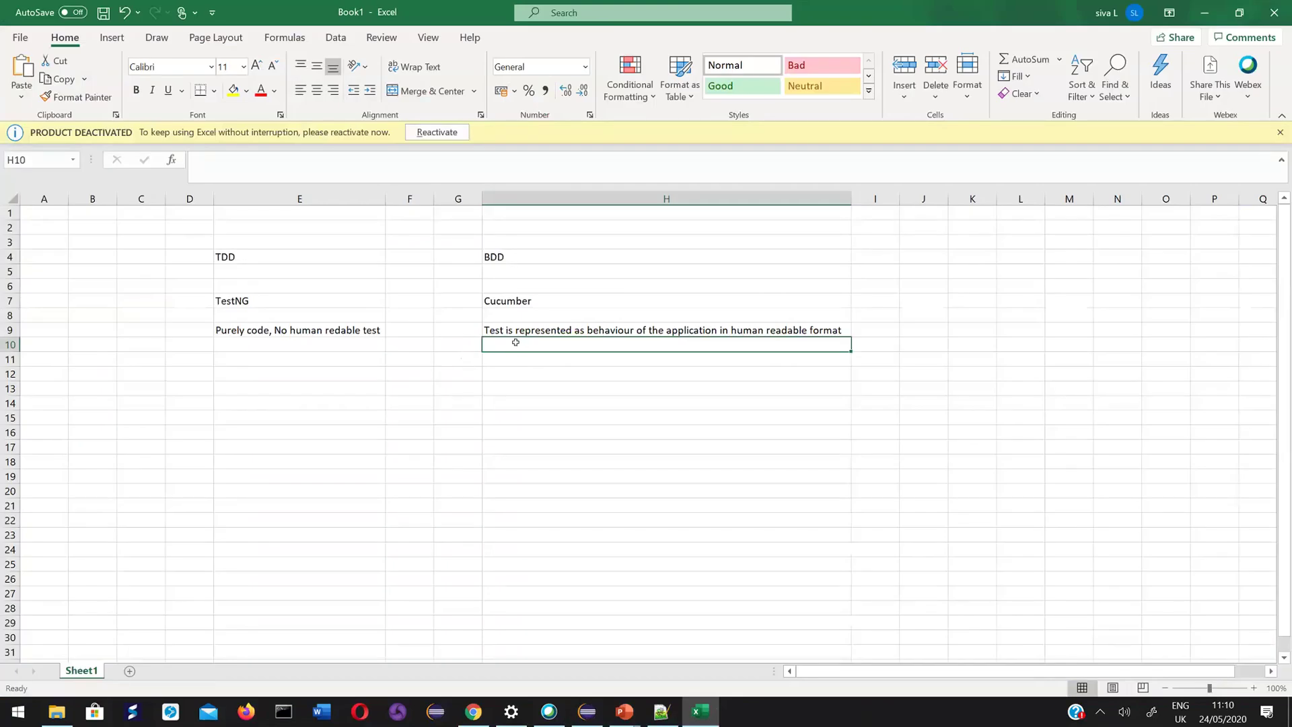
type("Dev")
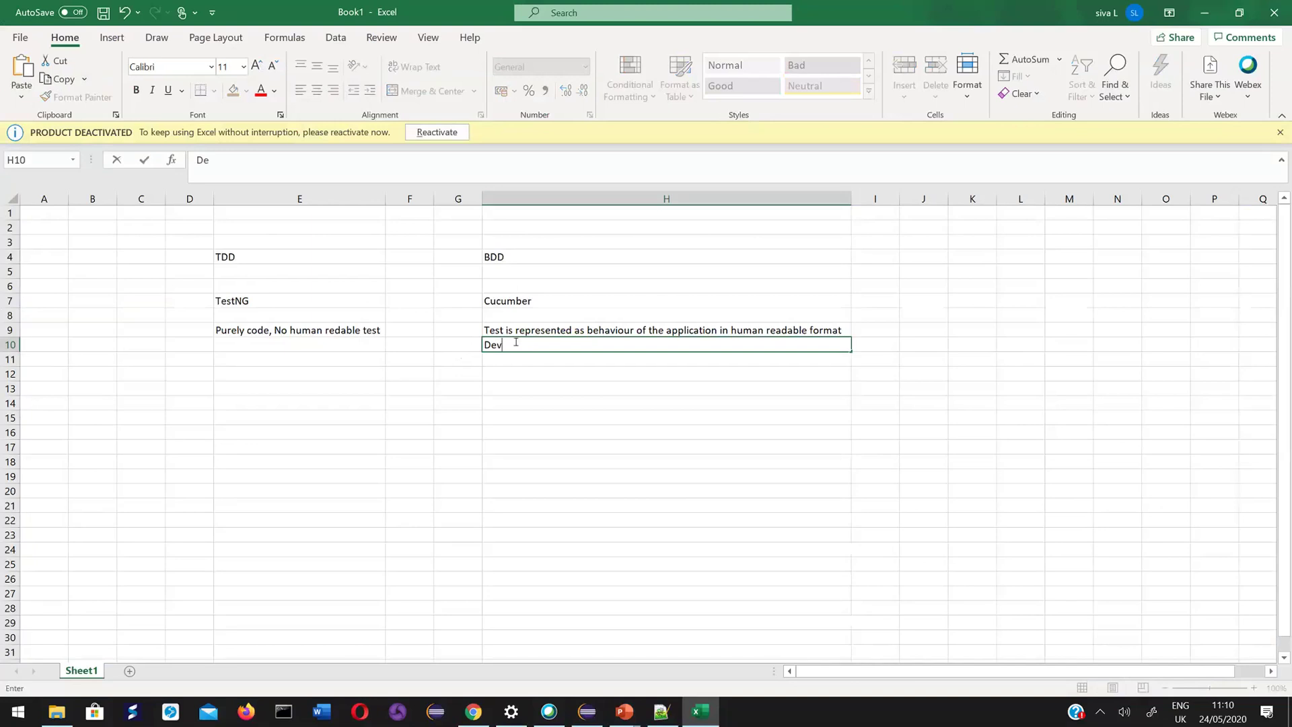
type(",Automation Testers")
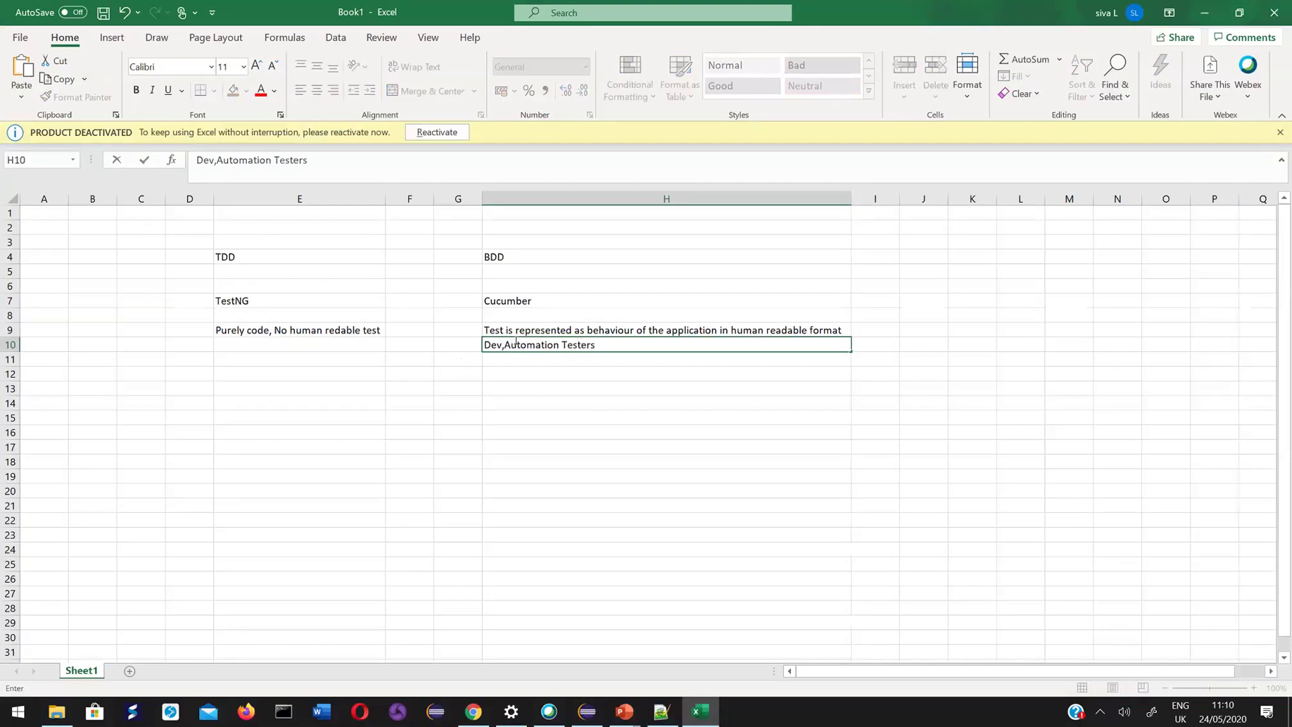
left_click(624, 347)
type("=")
key("BackSpace")
key("BackSpace")
key("Home")
type("(")
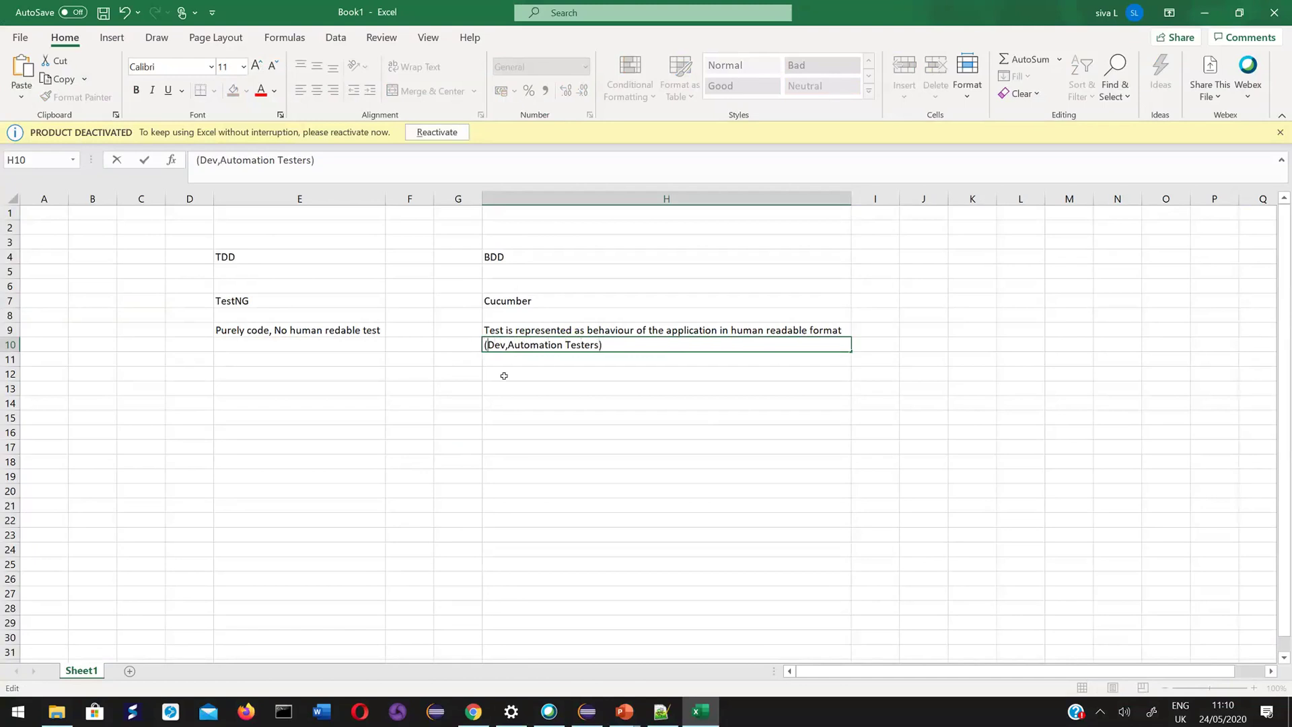
Insert "Both Technical" in front of the bracketed list in cell H10.
type("Technical")
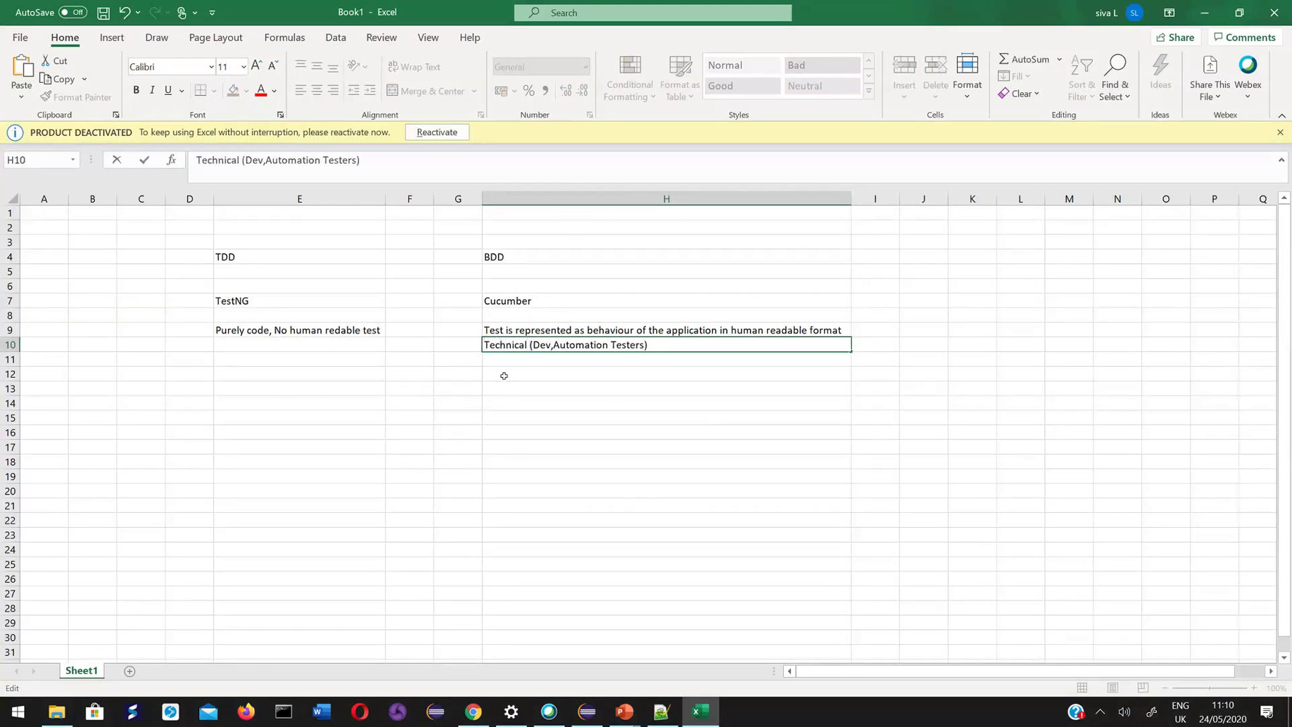
key("Left")
key("Left")
key("Left")
key("Home")
type("Both")
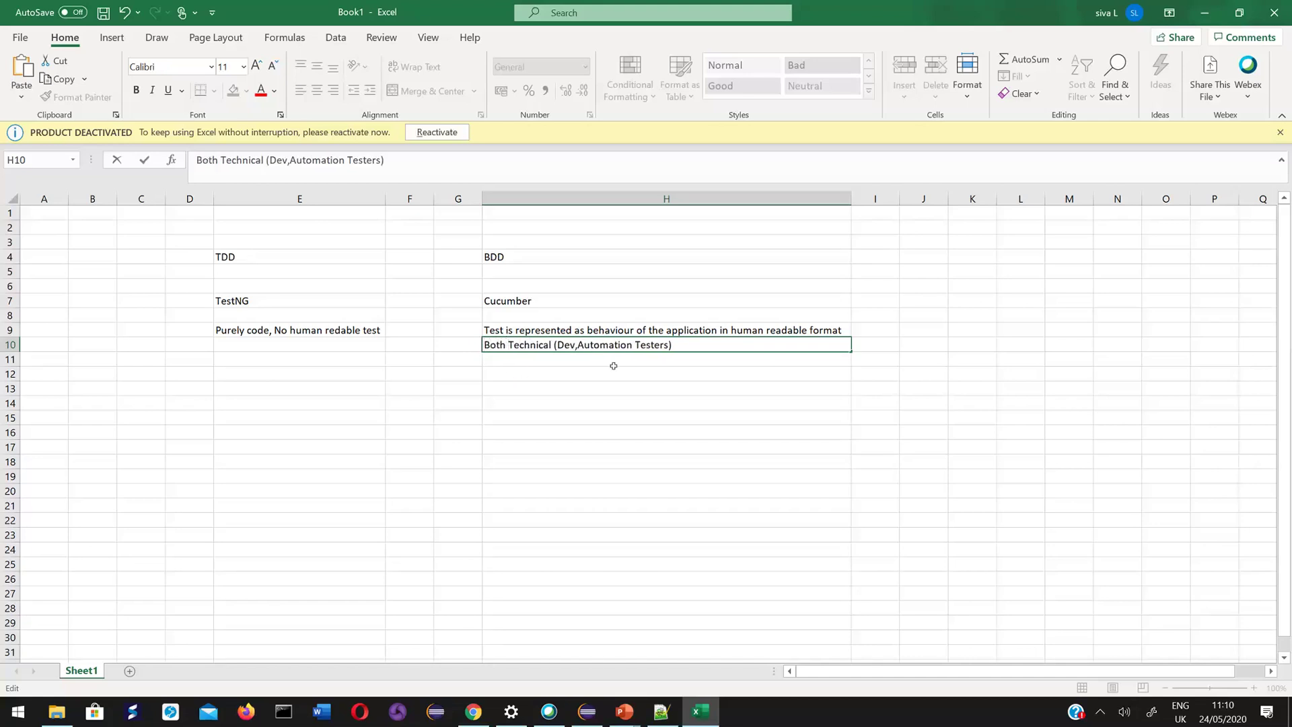
Append "and non technical (Manul testers, Bas,Product Owners)" to the text in H10 and fit column H's width.
left_click(694, 345)
type("and non technical ()")
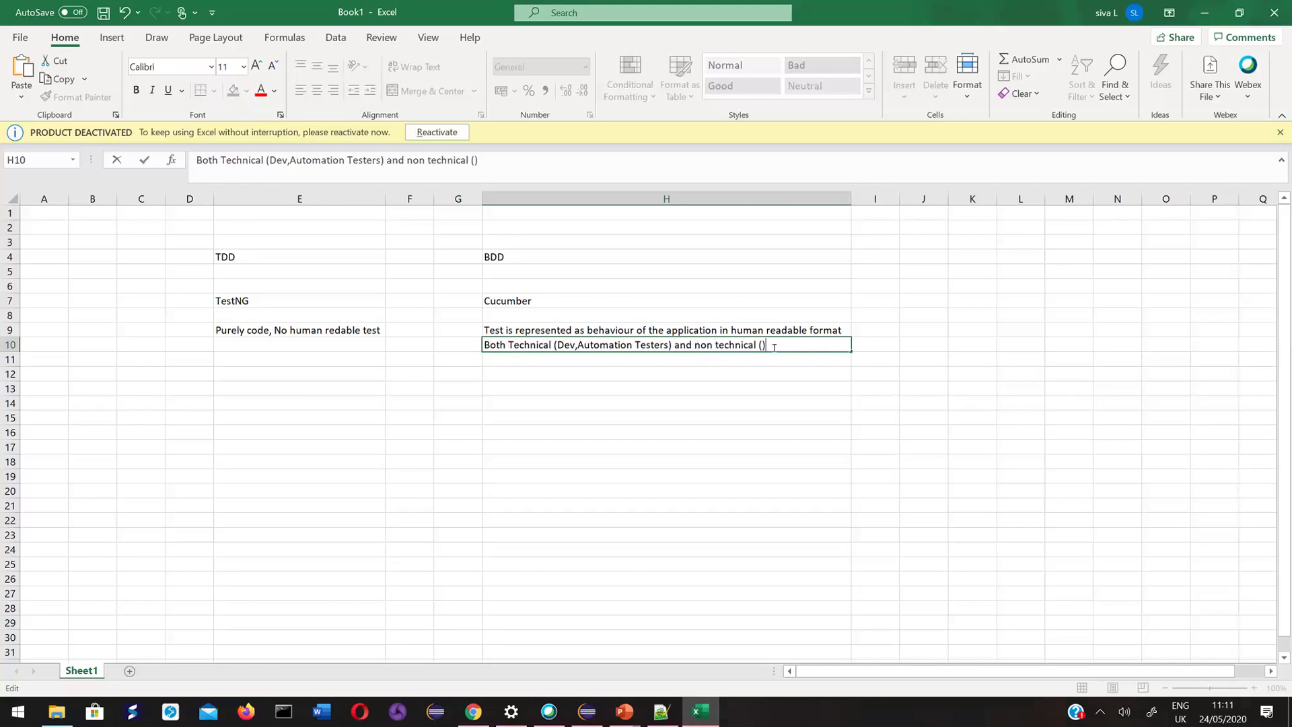
type("Manul testers,")
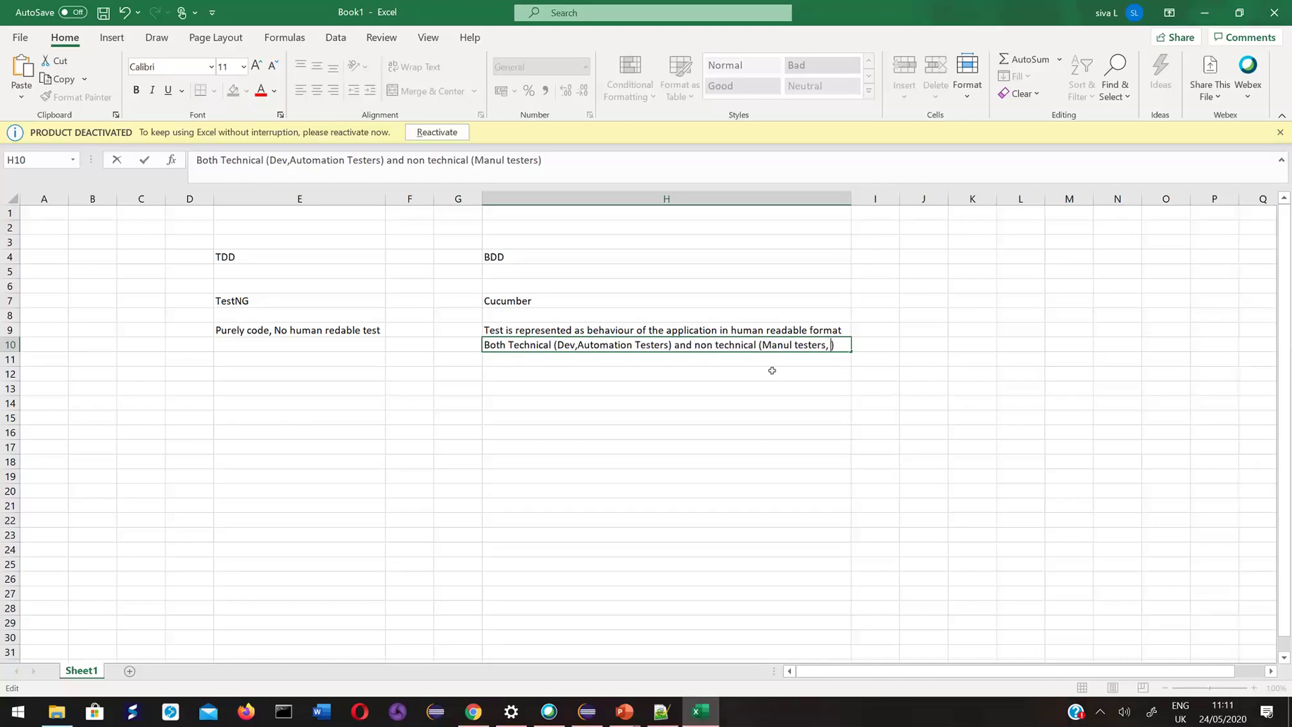
type("Bu")
key("BackSpace")
type("As,Product Owners")
left_click(850, 195)
double_click(849, 195)
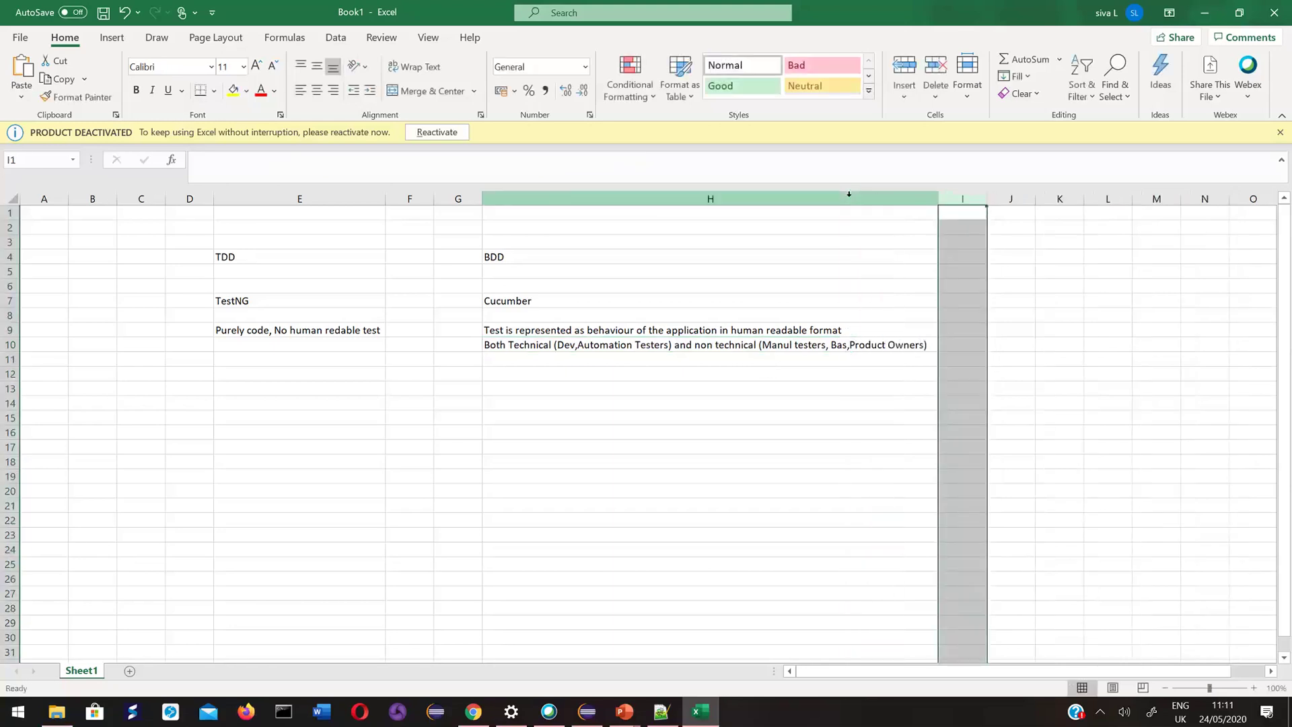
Add ", Clients" after "Product Owners" inside the brackets in H10 and refit column H's width.
left_click(921, 345)
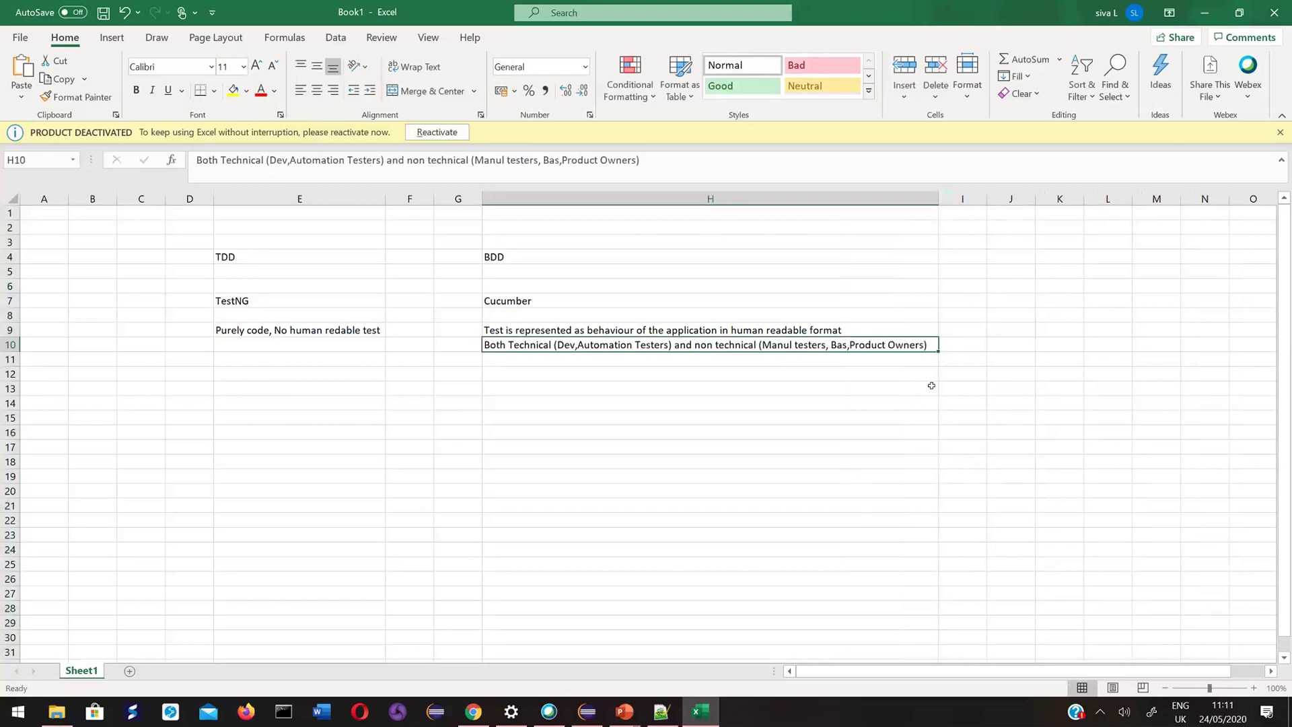
double_click(922, 345)
type(", Cle")
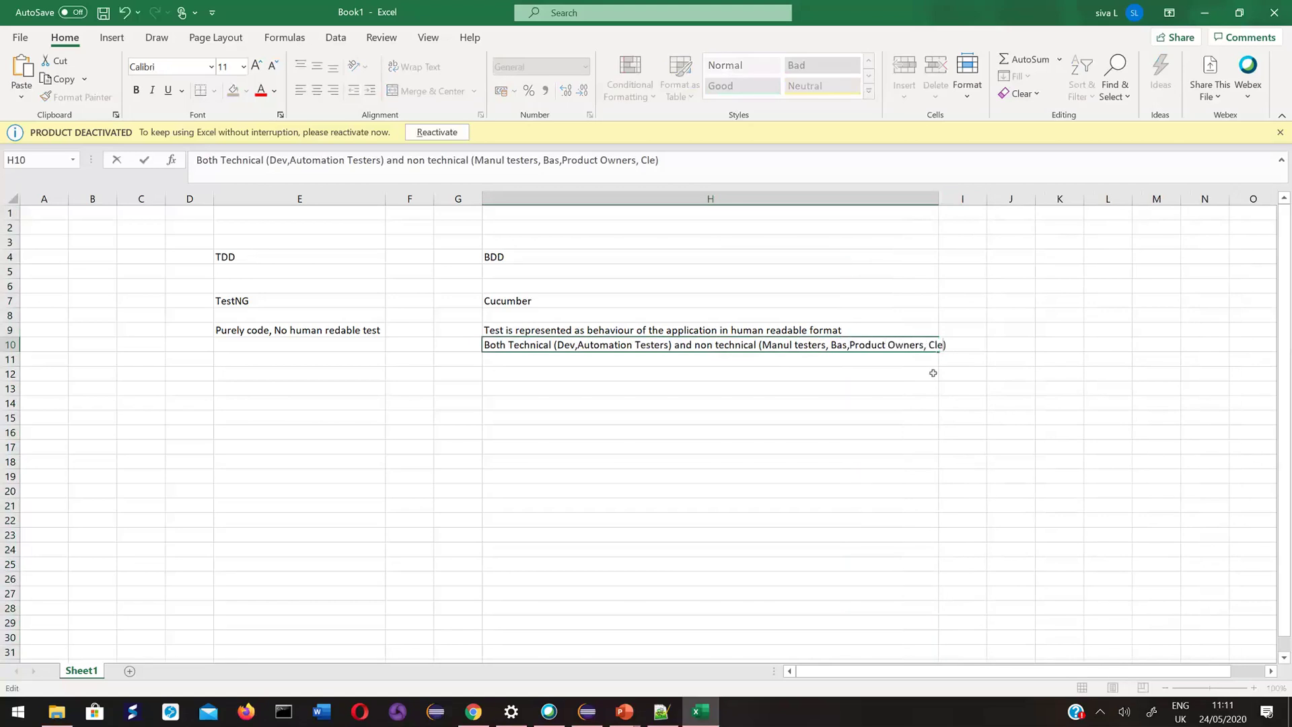
key("BackSpace")
type("ien")
key("BackSpace")
key("BackSpace")
type("ents")
double_click(939, 198)
Complete the sentence in H10 by appending "are on the same page" after the closing bracket.
left_click(945, 345)
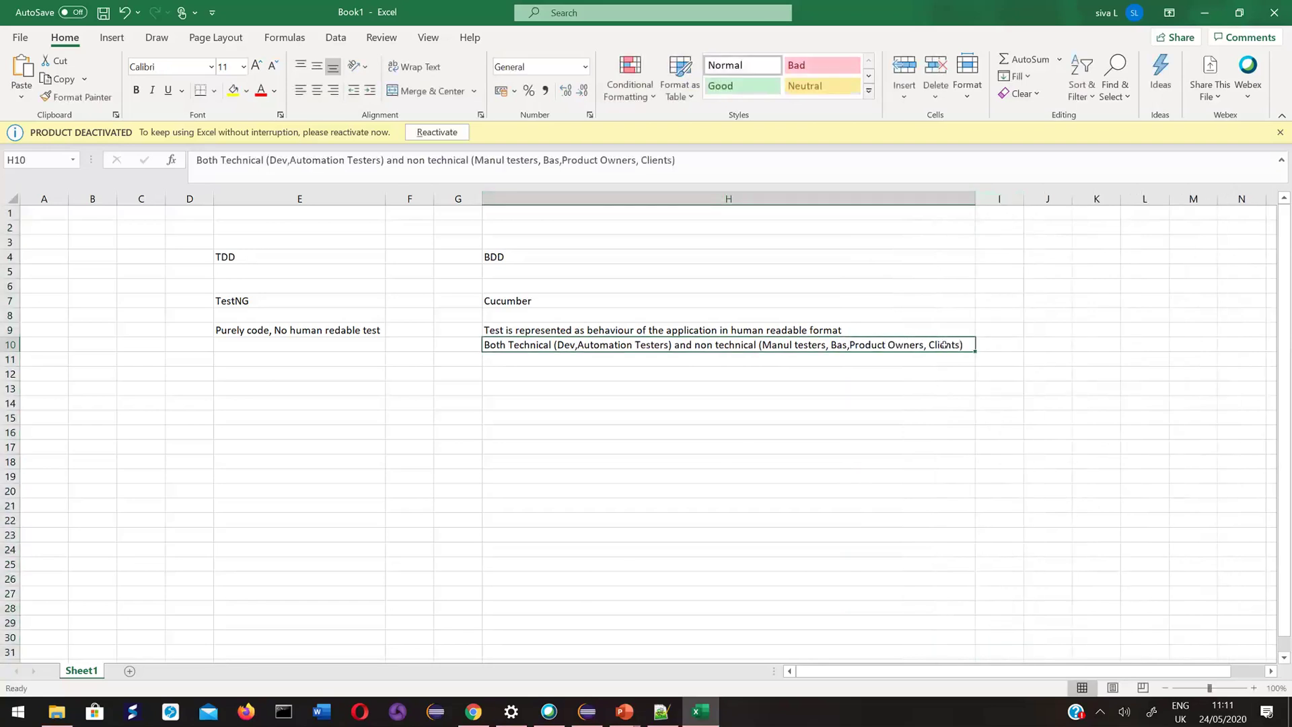
double_click(945, 344)
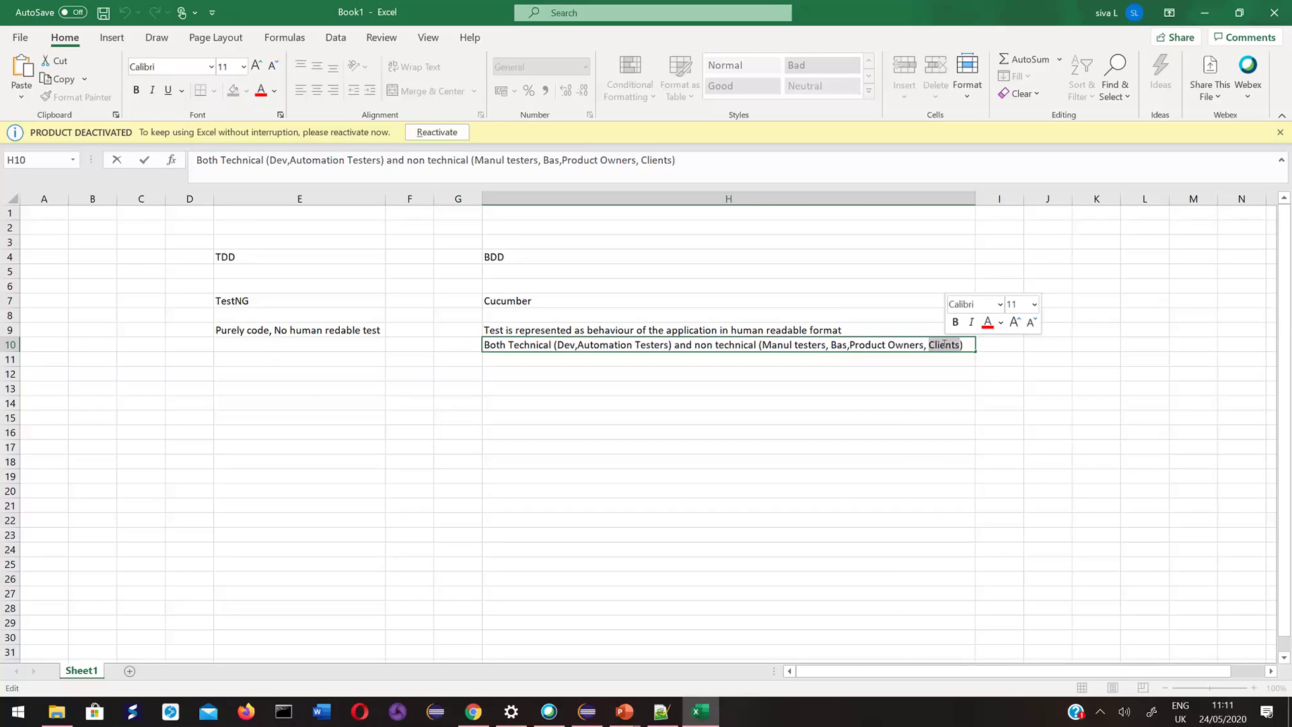
left_click(965, 344)
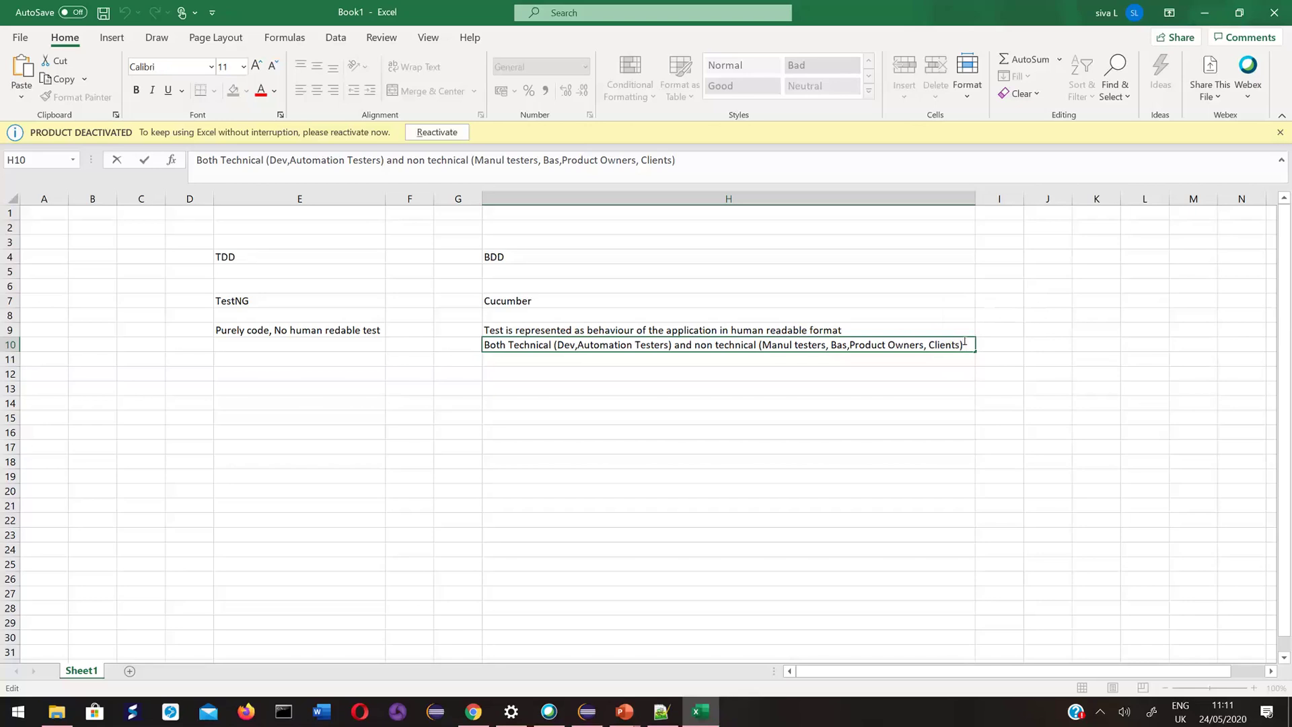
type("are on the same page")
Switch to Eclipse and review the whole add-to-cart scenario in amazontest.feature as a human-readable test.
mouse_move(587, 712)
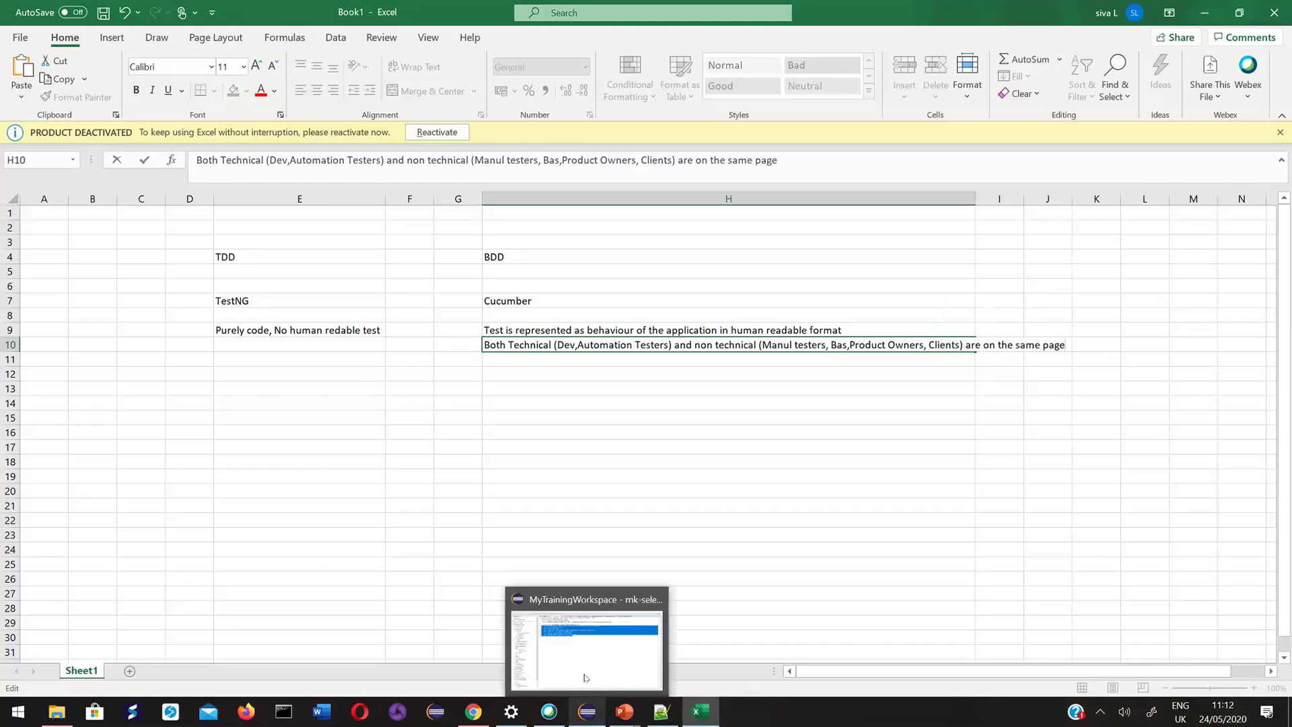
key("alt+Tab")
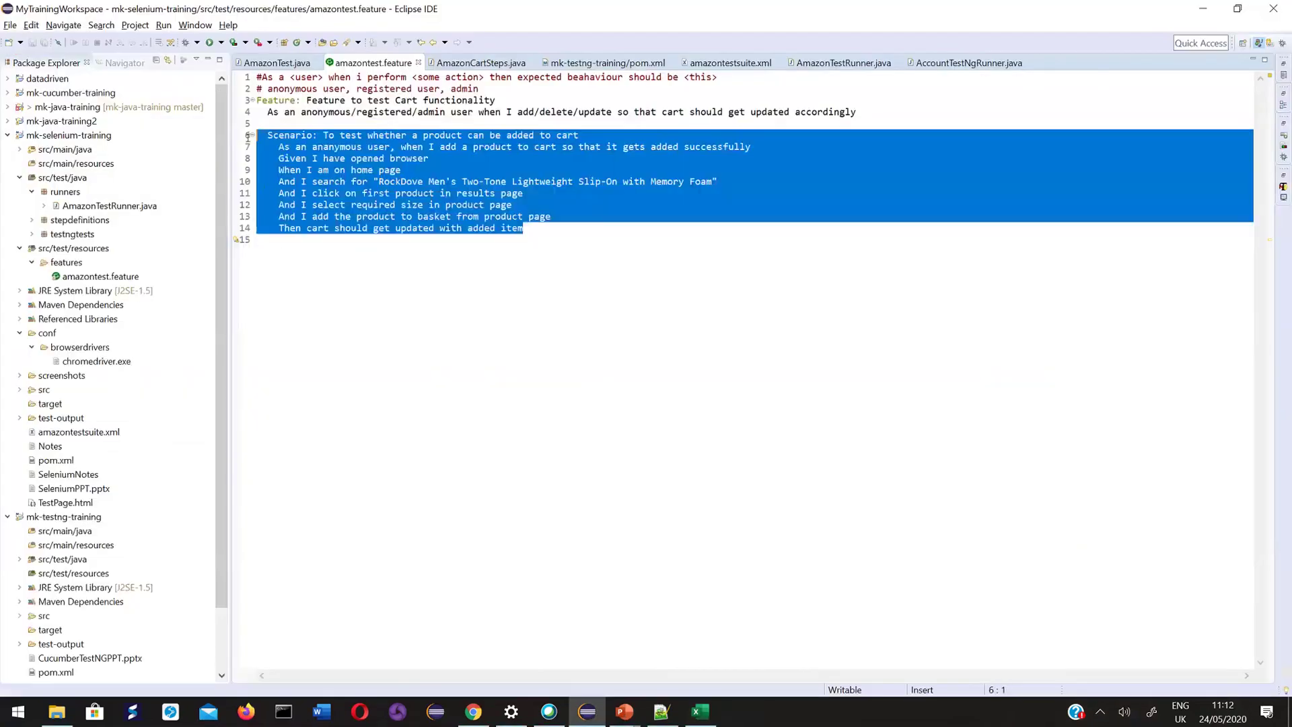
left_click(543, 237)
left_click_drag(543, 237, 253, 135)
left_click(402, 273)
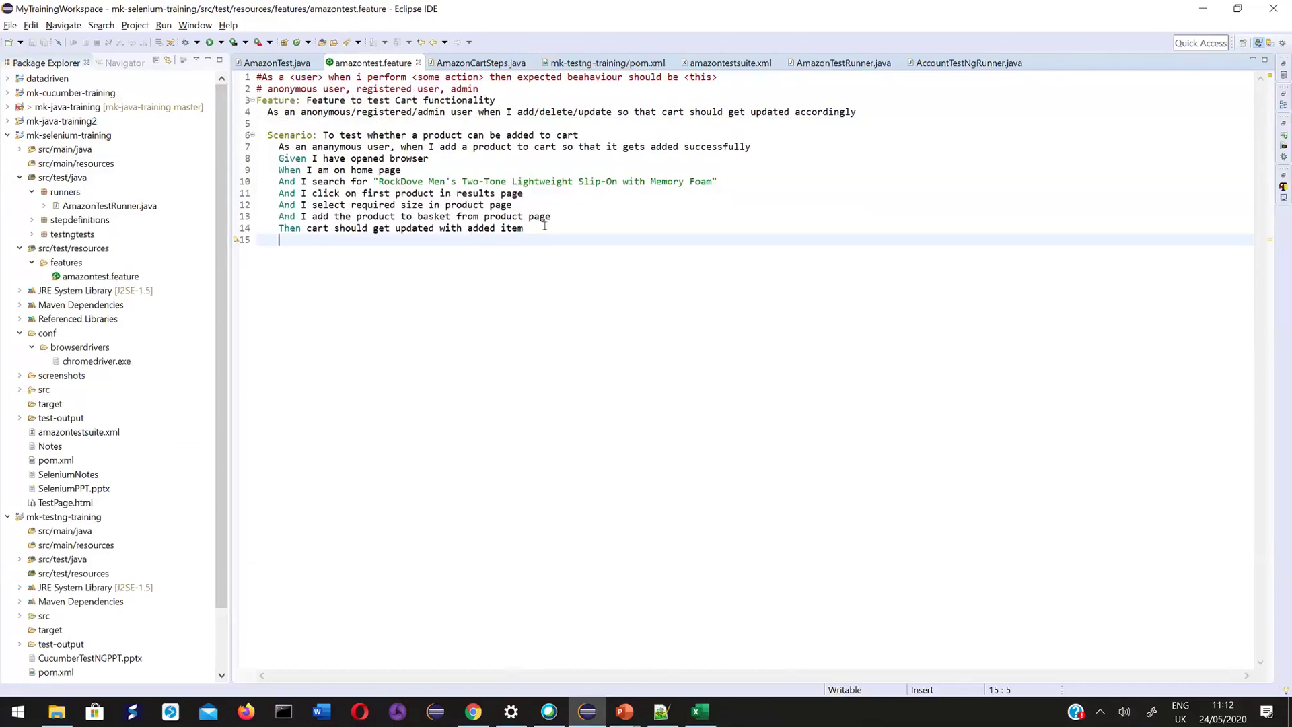
left_click_drag(404, 239, 249, 126)
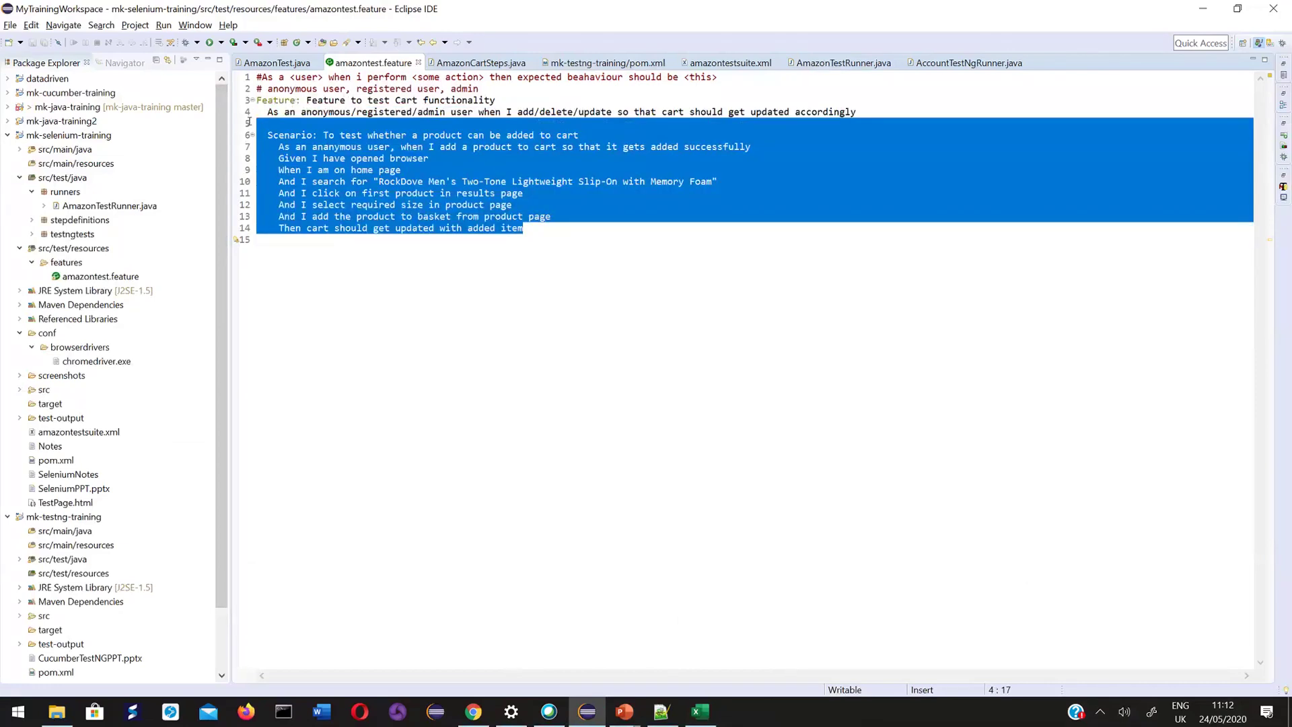
left_click(444, 389)
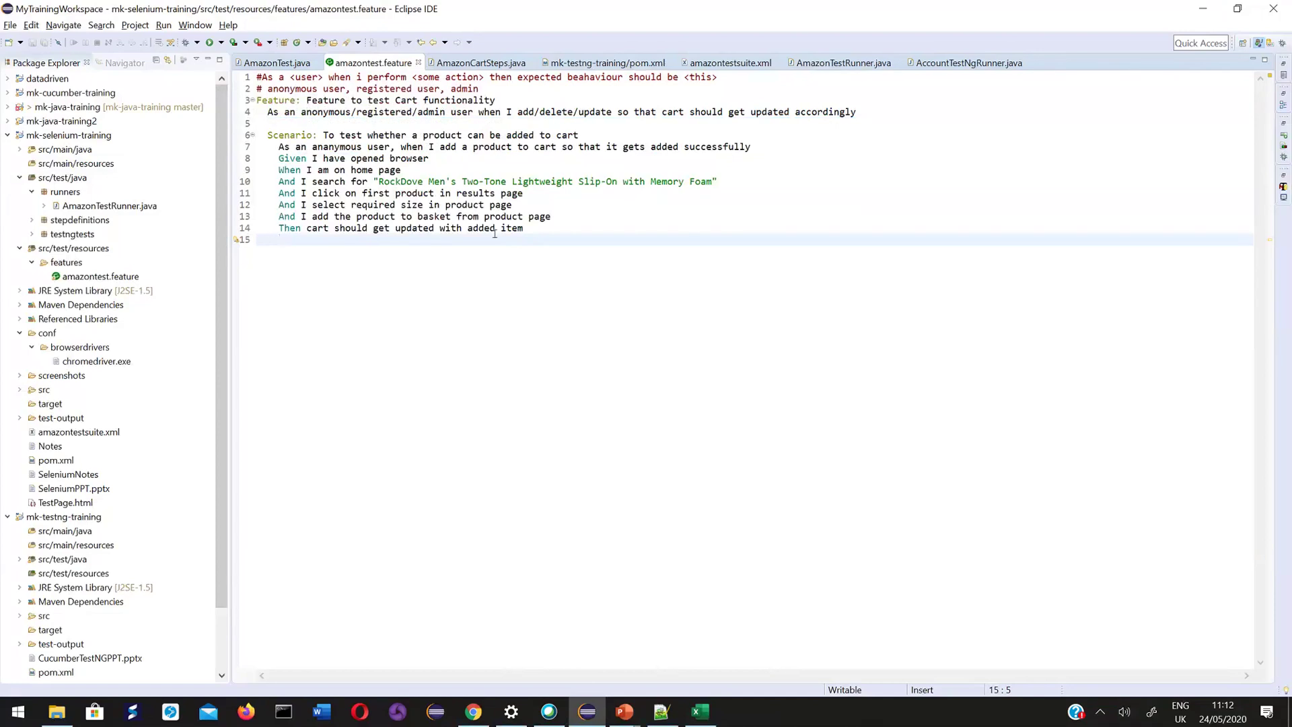
Open AmazonTest.java and examine the code of the addToCartTest method for comparison with the feature file.
left_click(283, 62)
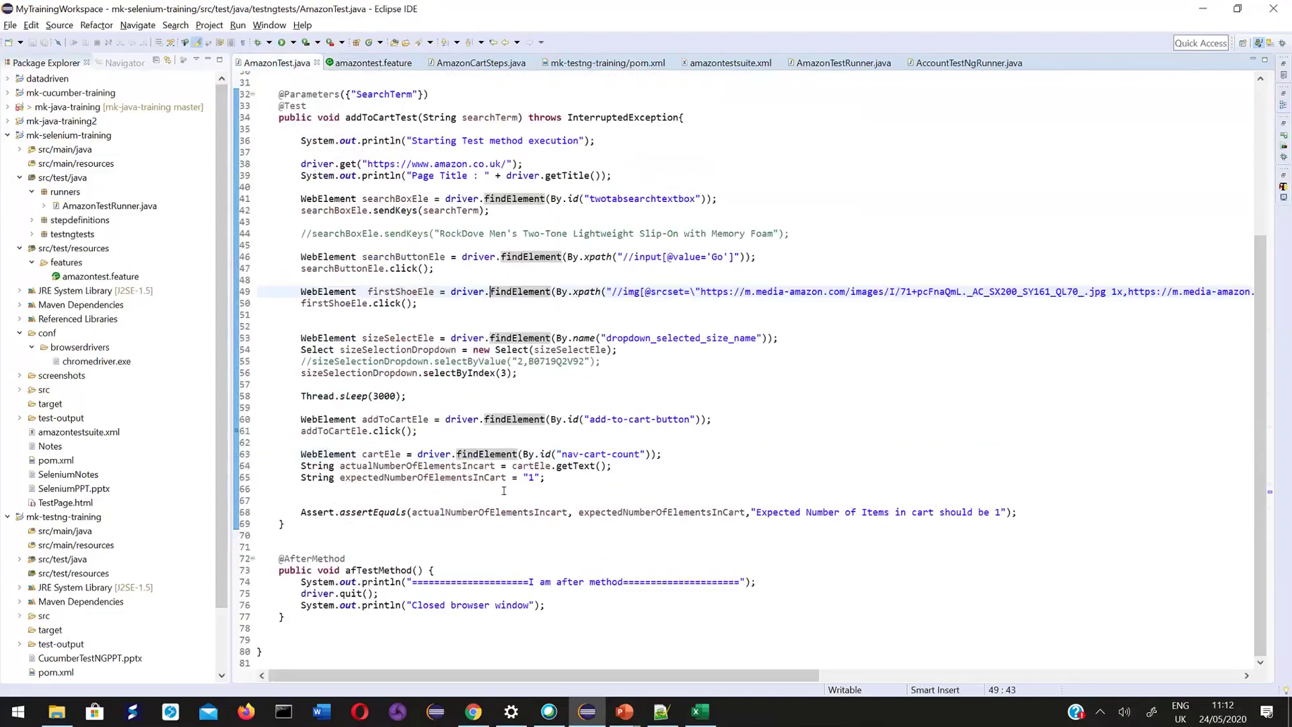
scroll(501, 488, "up", 4)
scroll(498, 490, "down", 2)
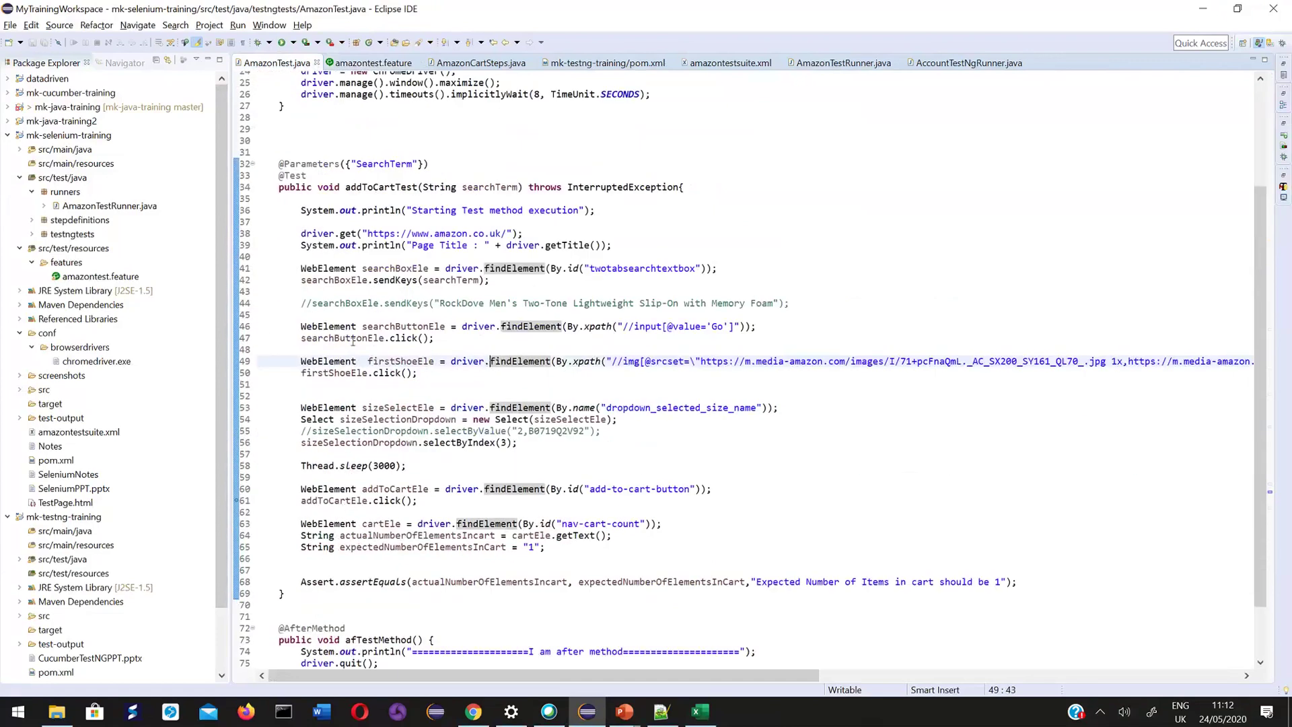
Compare the body of addToCartTest in AmazonTest.java with the scenario steps in amazontest.feature.
left_click_drag(301, 210, 1062, 584)
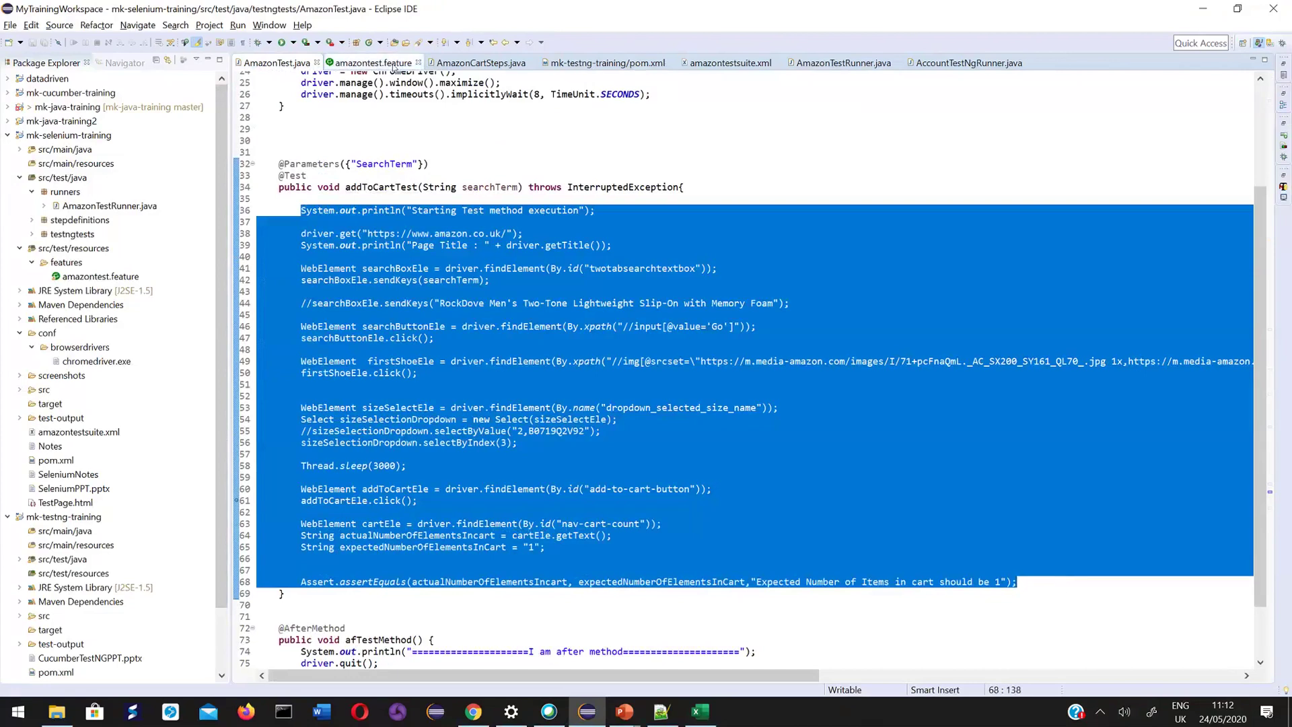
left_click(373, 63)
left_click_drag(274, 148, 534, 224)
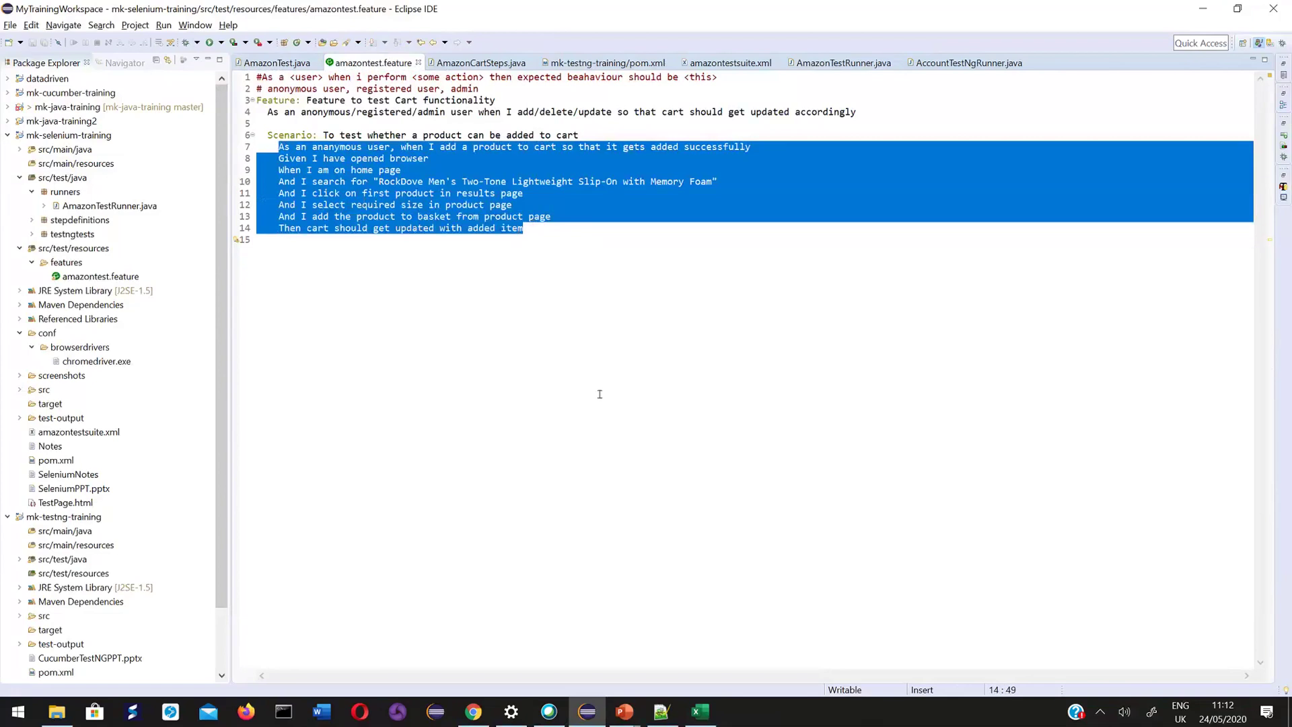
Switch to Excel and enter "Only technical people can understand what is being tested" in E10.
key("alt+Tab")
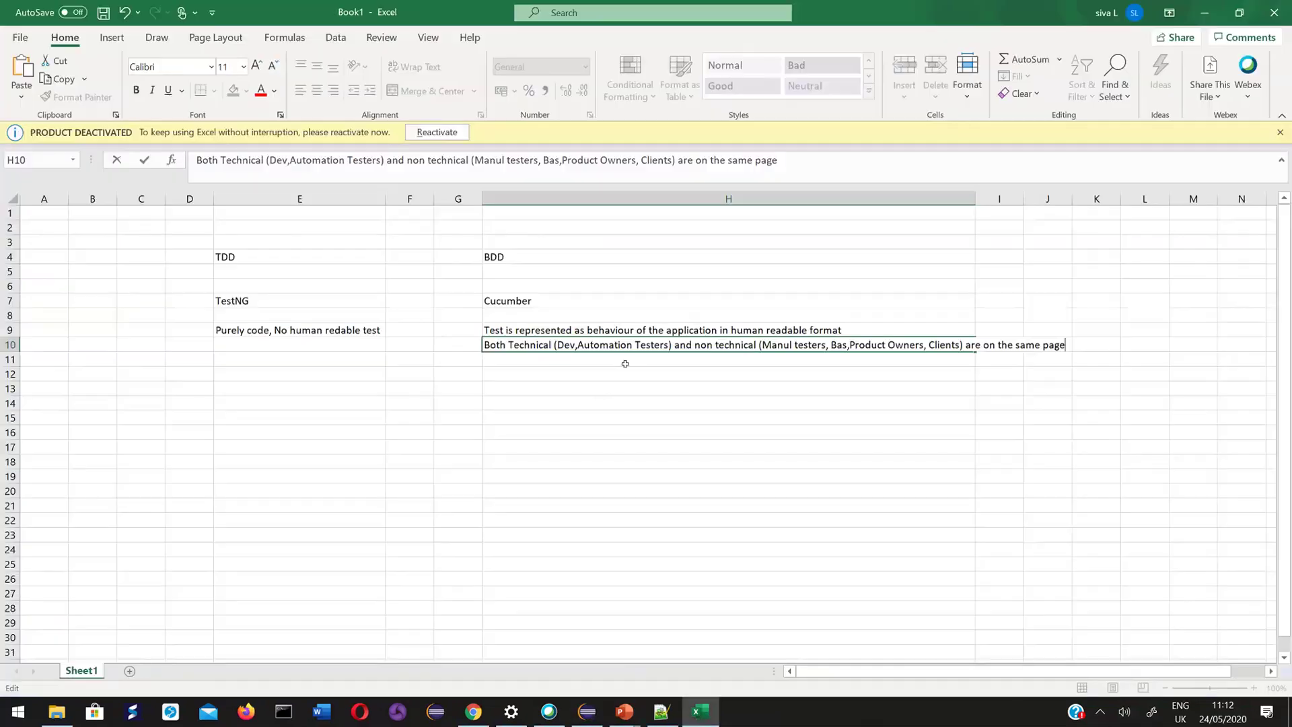
left_click(283, 346)
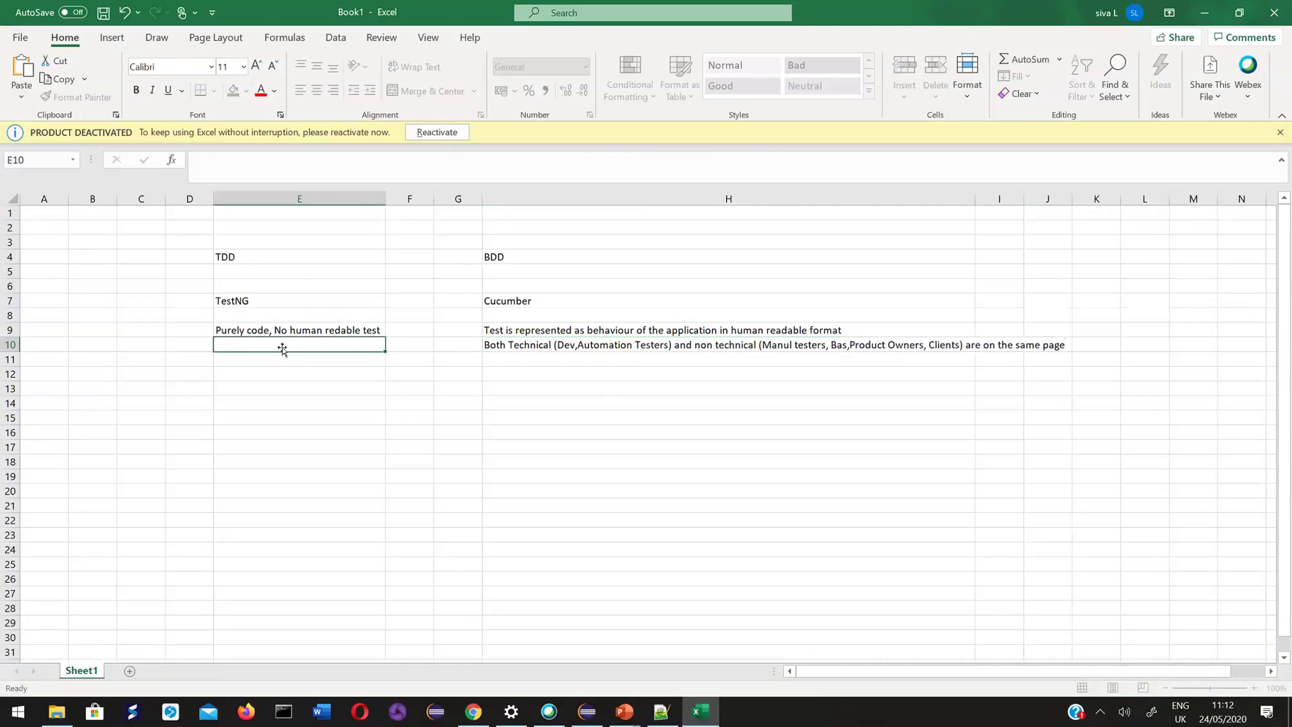
type("Only technical")
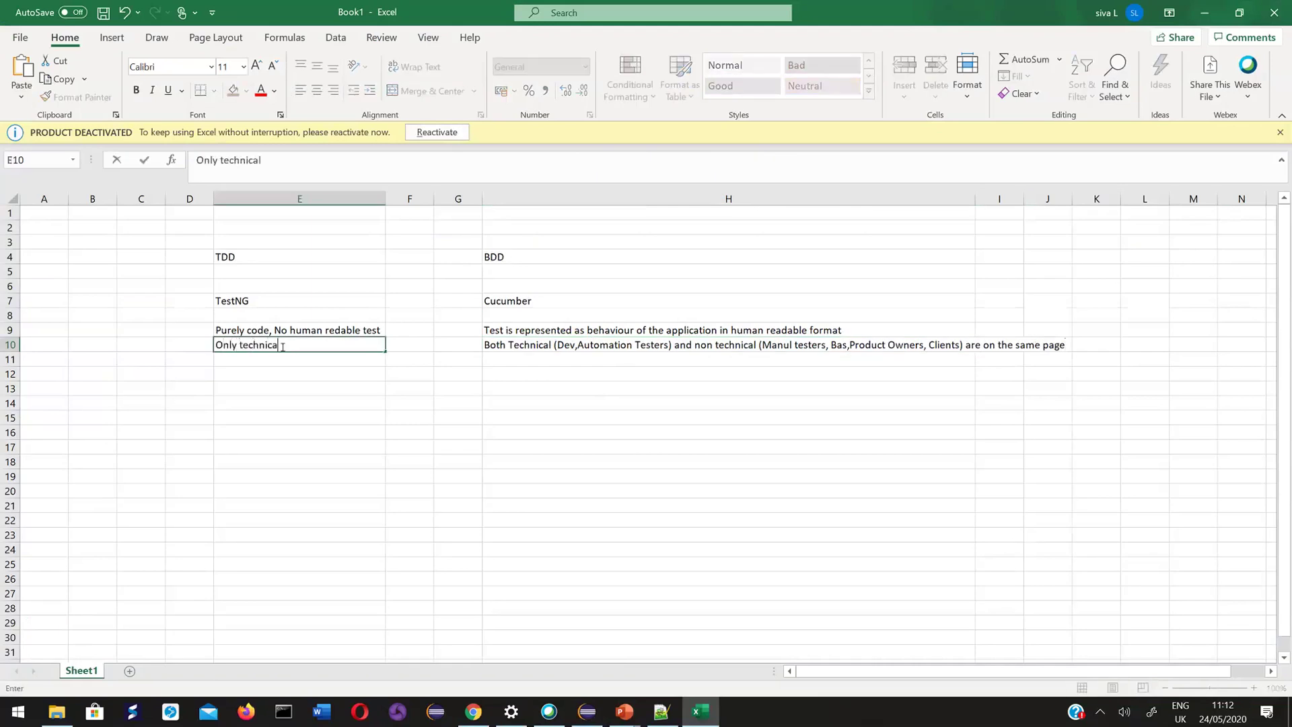
type(" people can unde")
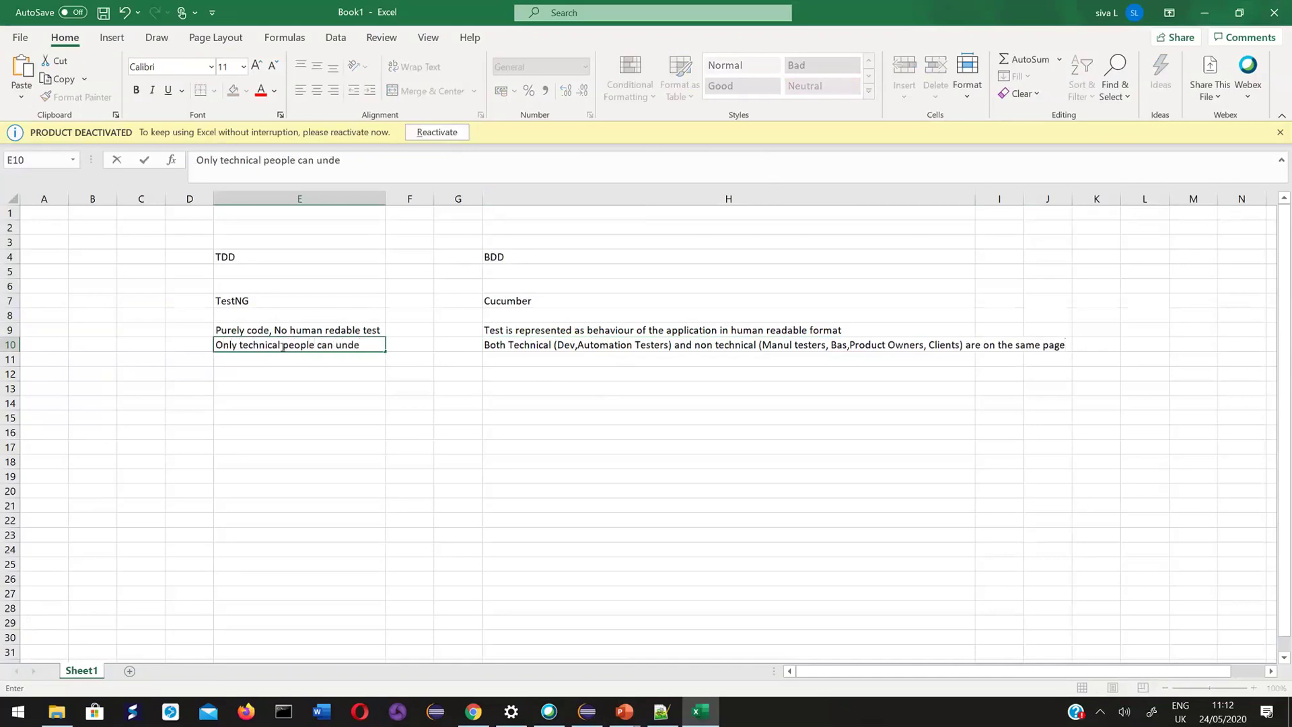
type("rstand what ")
type("te")
key("BackSpace")
key("BackSpace")
type("is being ")
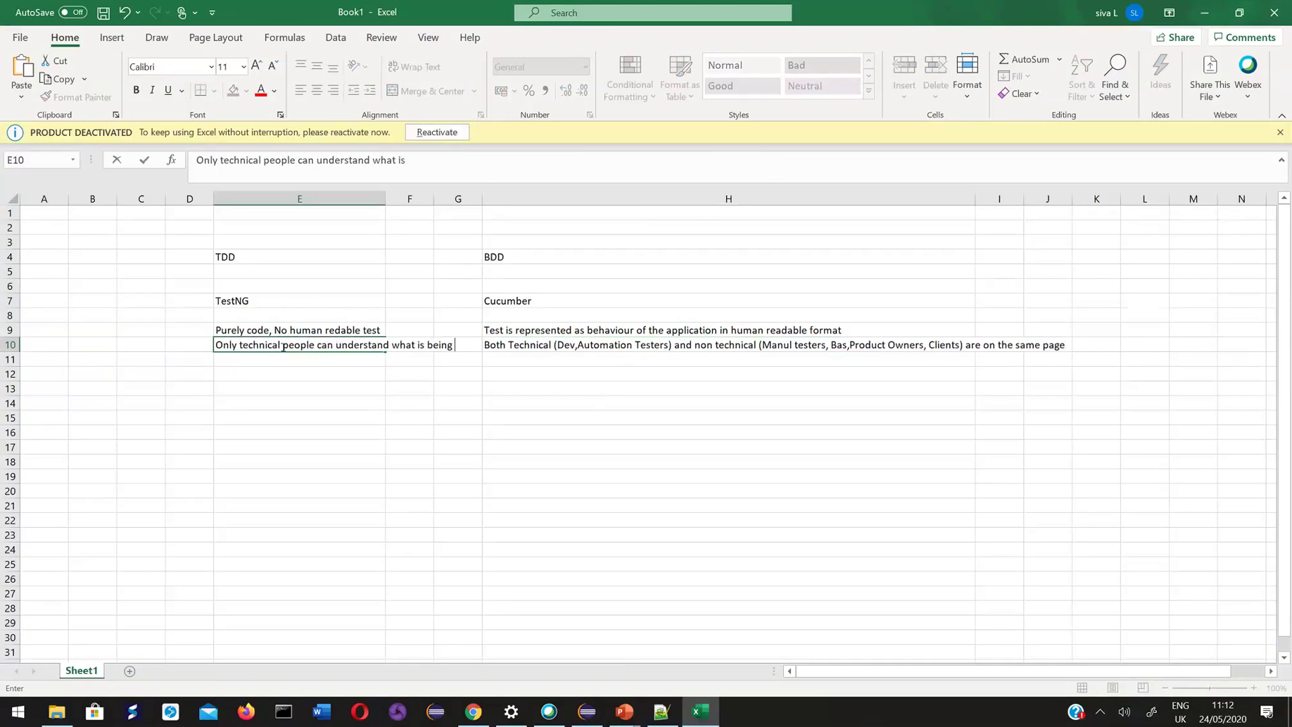
type("tested")
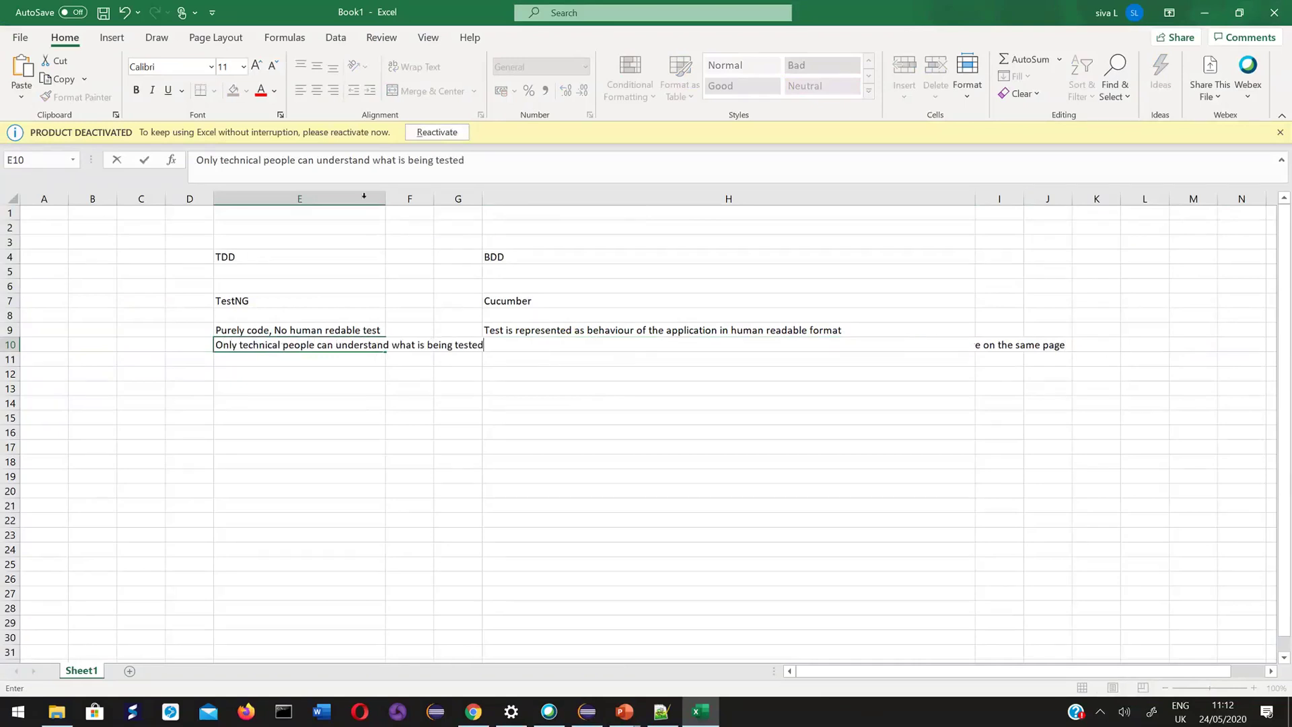
Fit the widths of columns E and H to their text.
double_click(387, 190)
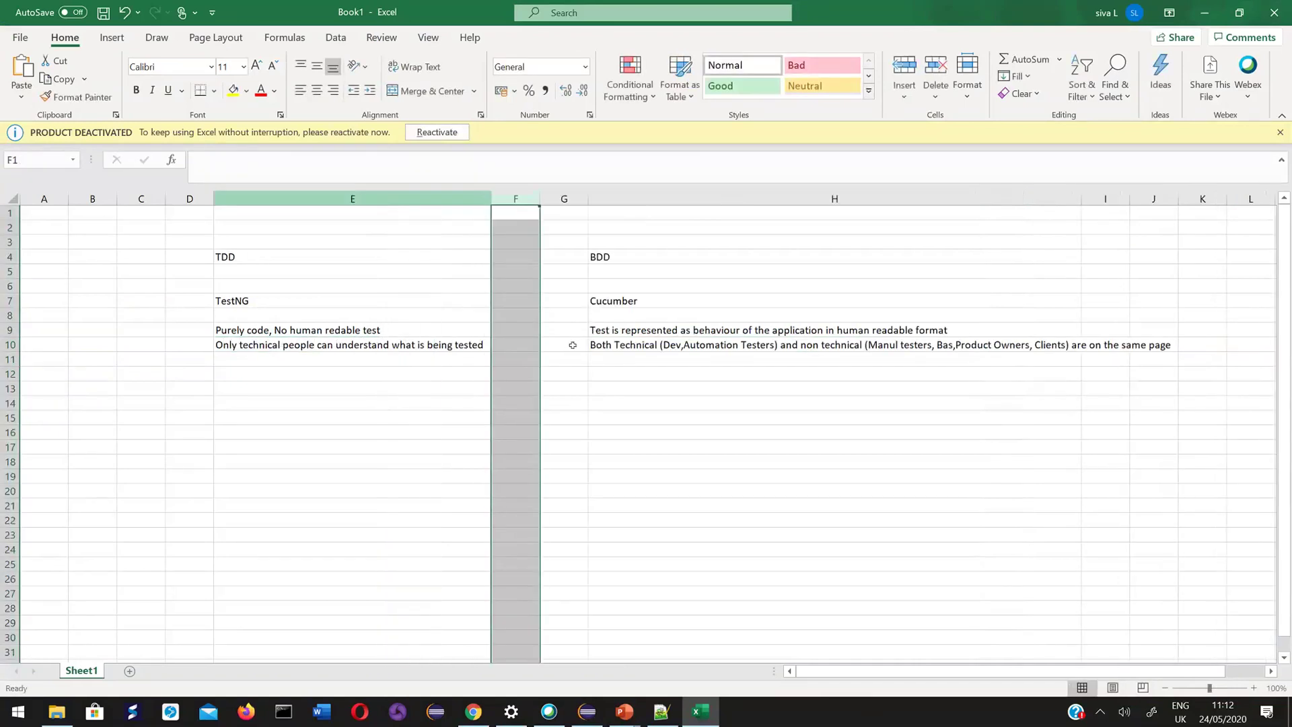
left_click(572, 345)
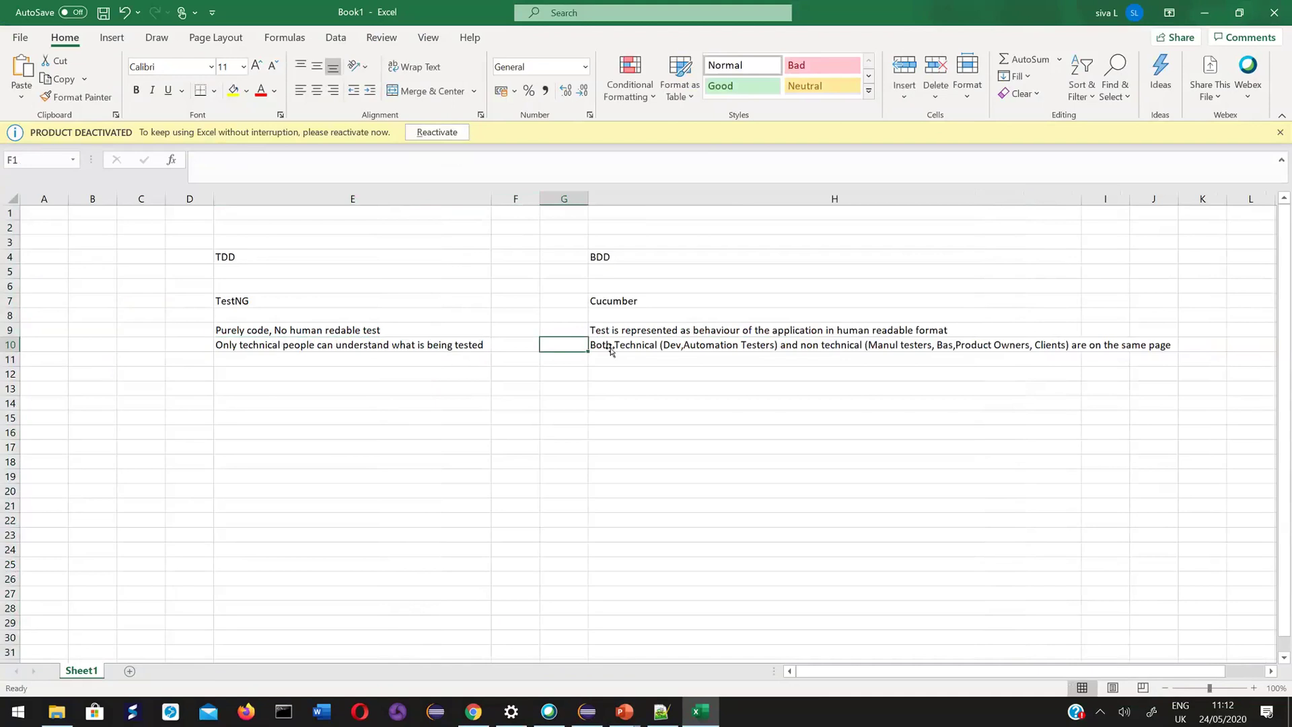
double_click(1081, 199)
Review the TestNG and Cucumber differences in rows 9 and 10, from column E to column H.
left_click(774, 330)
key("shift+Down")
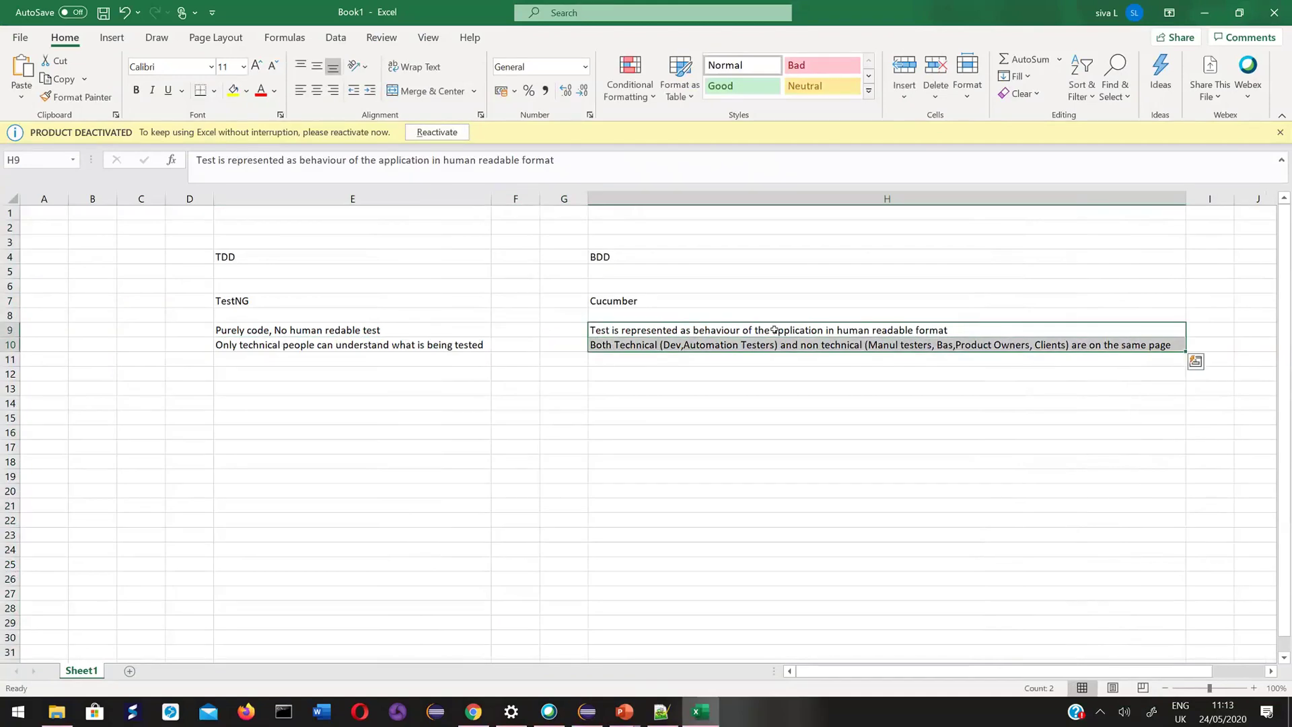
key("shift+Left")
key("shift+Left")
key("shift+Left")
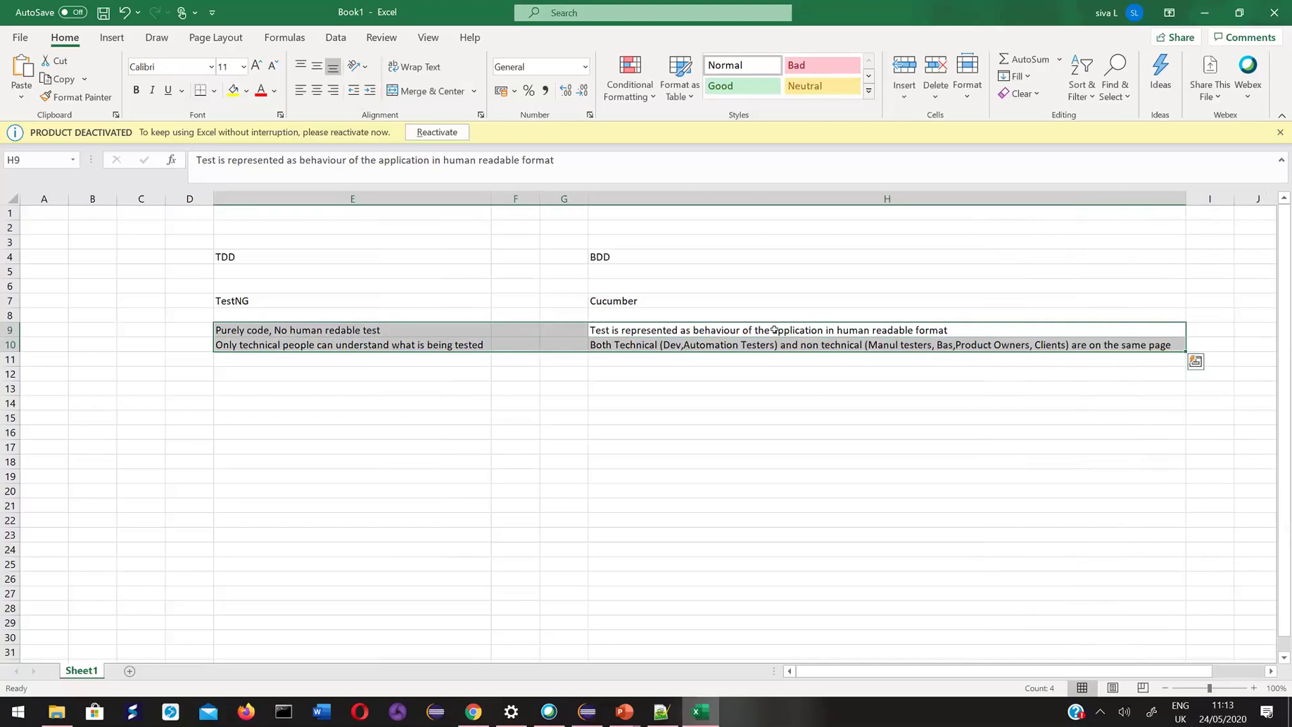
key("Down")
key("Up")
key("shift+Down")
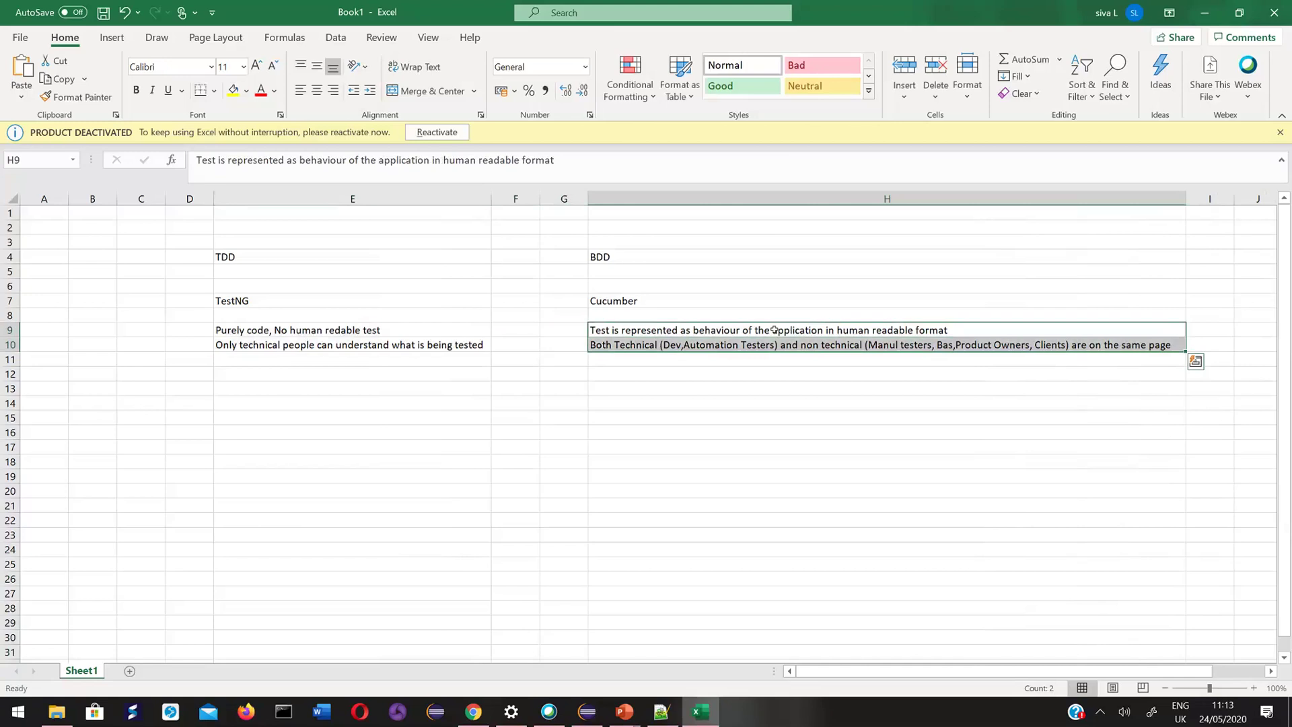
Enter "Parameterization is difficult" in E12 under the TestNG points.
key("Down")
key("Down")
key("Down")
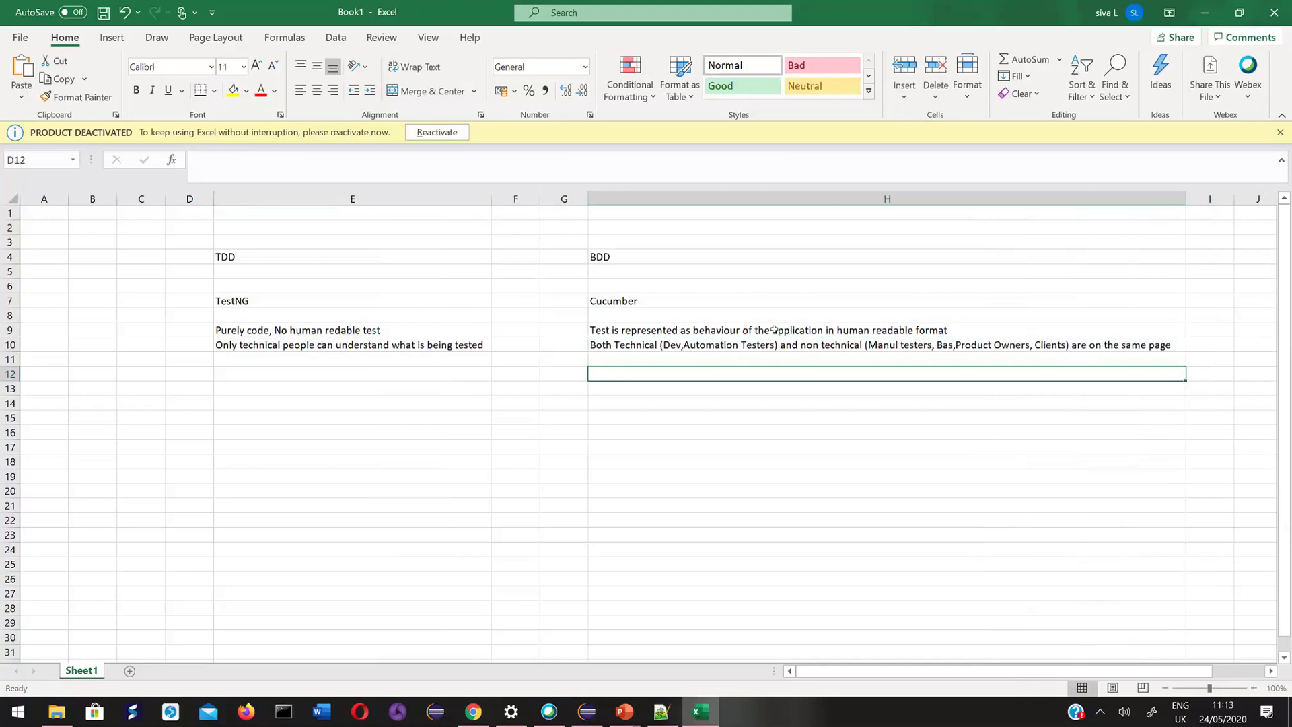
key("Left")
key("Left")
key("Left")
type("Parame")
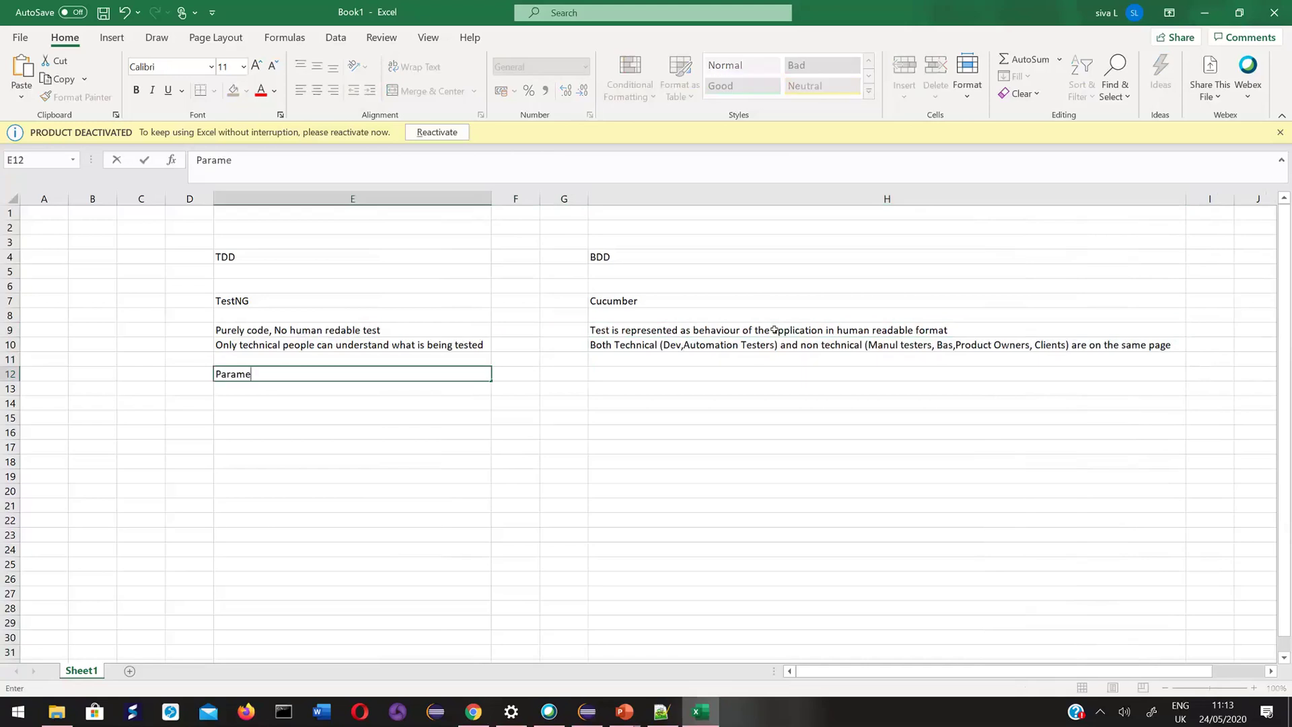
type("terization is difficult")
Enter "Parameterixation is easy ()" in H12 under the Cucumber points.
key("Tab")
key("Tab")
key("Tab")
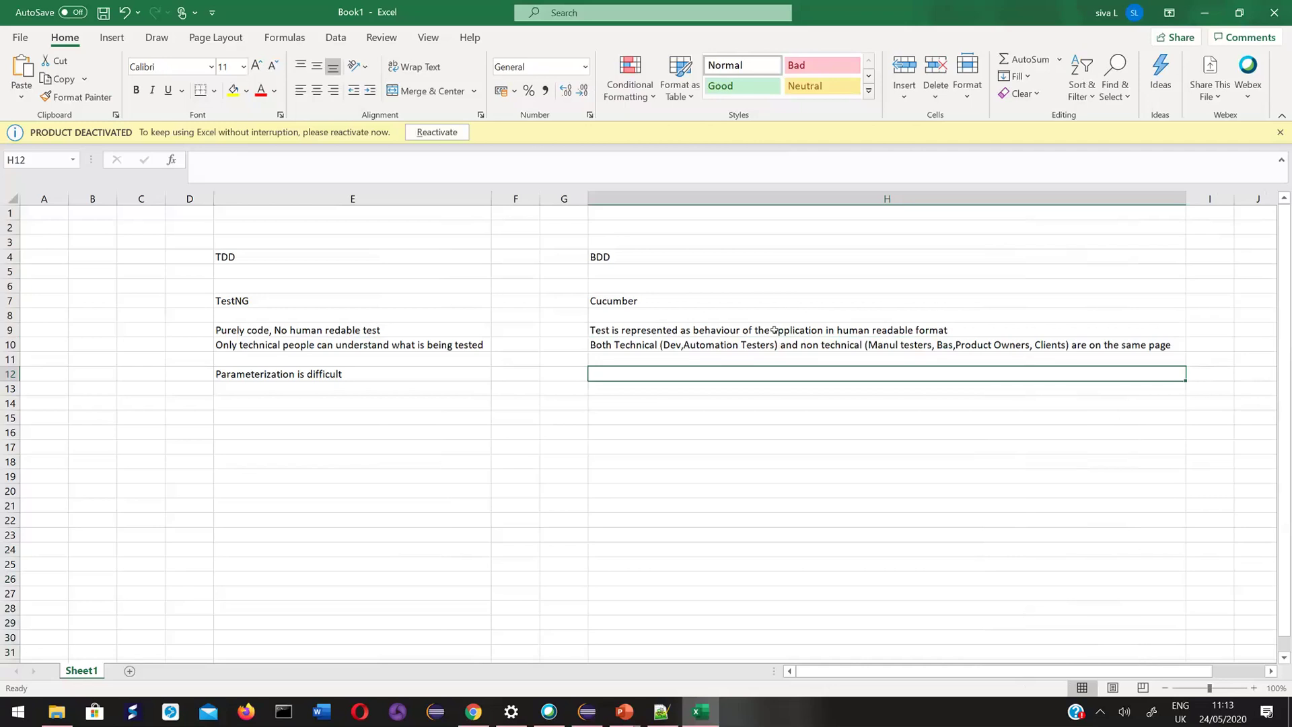
type("Parameterixation is easy")
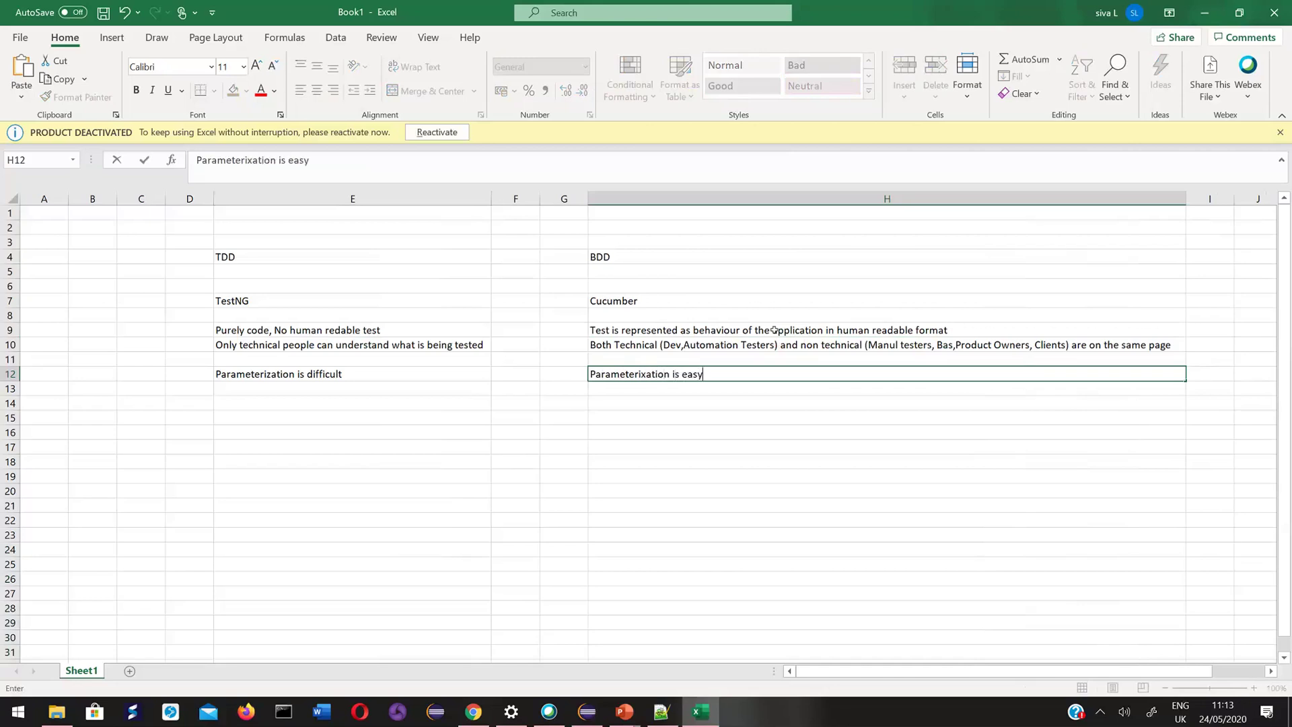
type(" ()")
left_click(717, 369)
Switch to Eclipse and compare the search term in amazontest.feature with the SearchTerm parameter in amazontestsuite.xml.
key("alt+Tab")
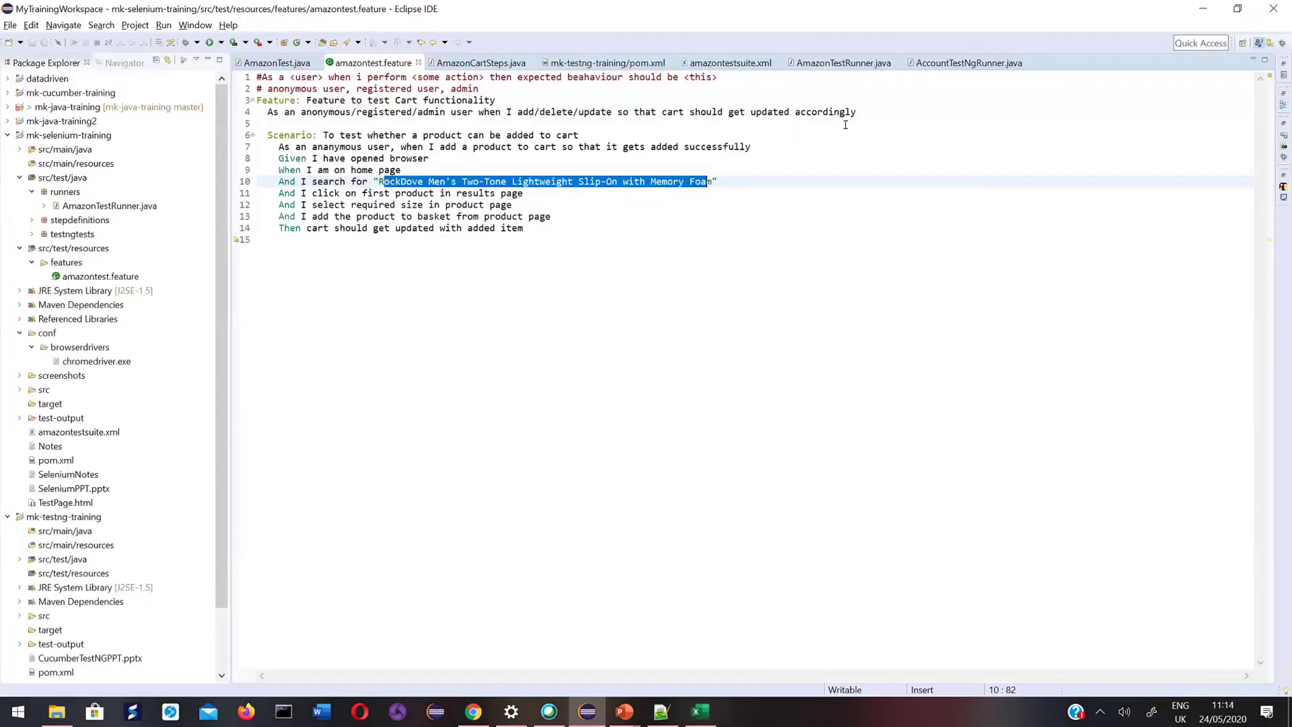
key("ctrl+F6")
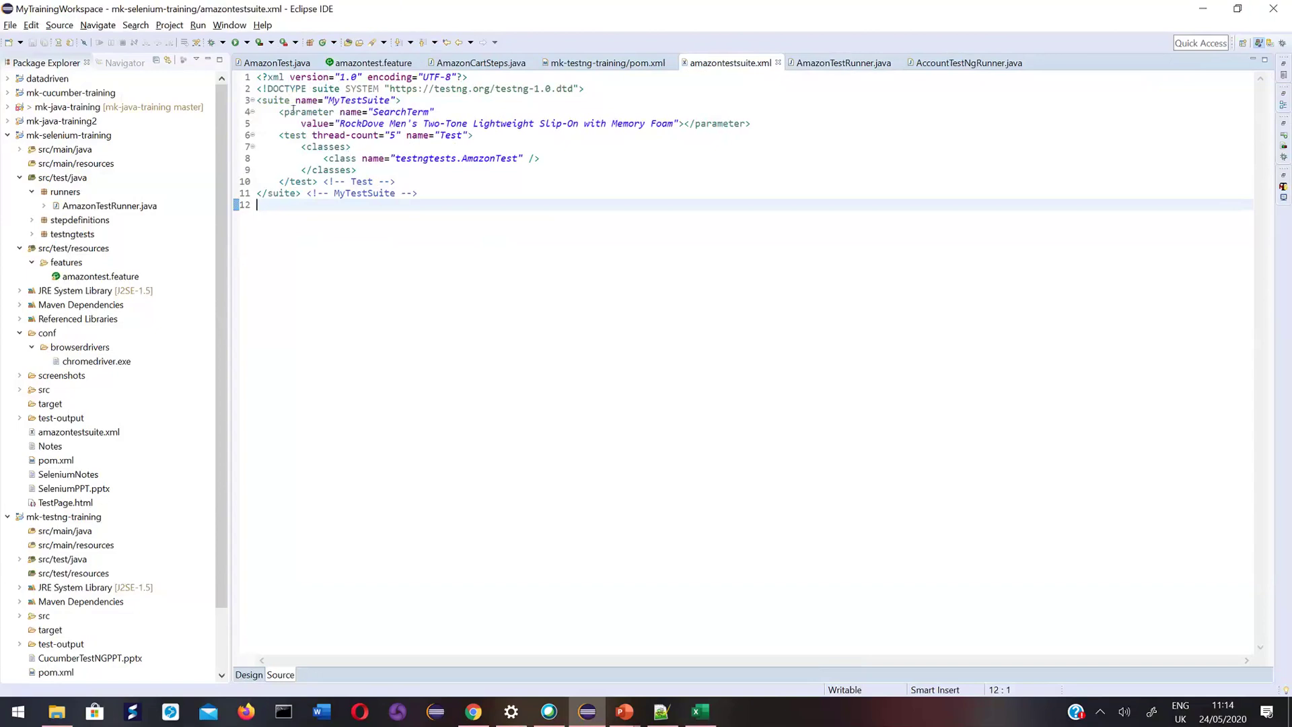
double_click(293, 111)
left_click(456, 124)
left_click_drag(457, 124, 676, 117)
left_click(653, 179)
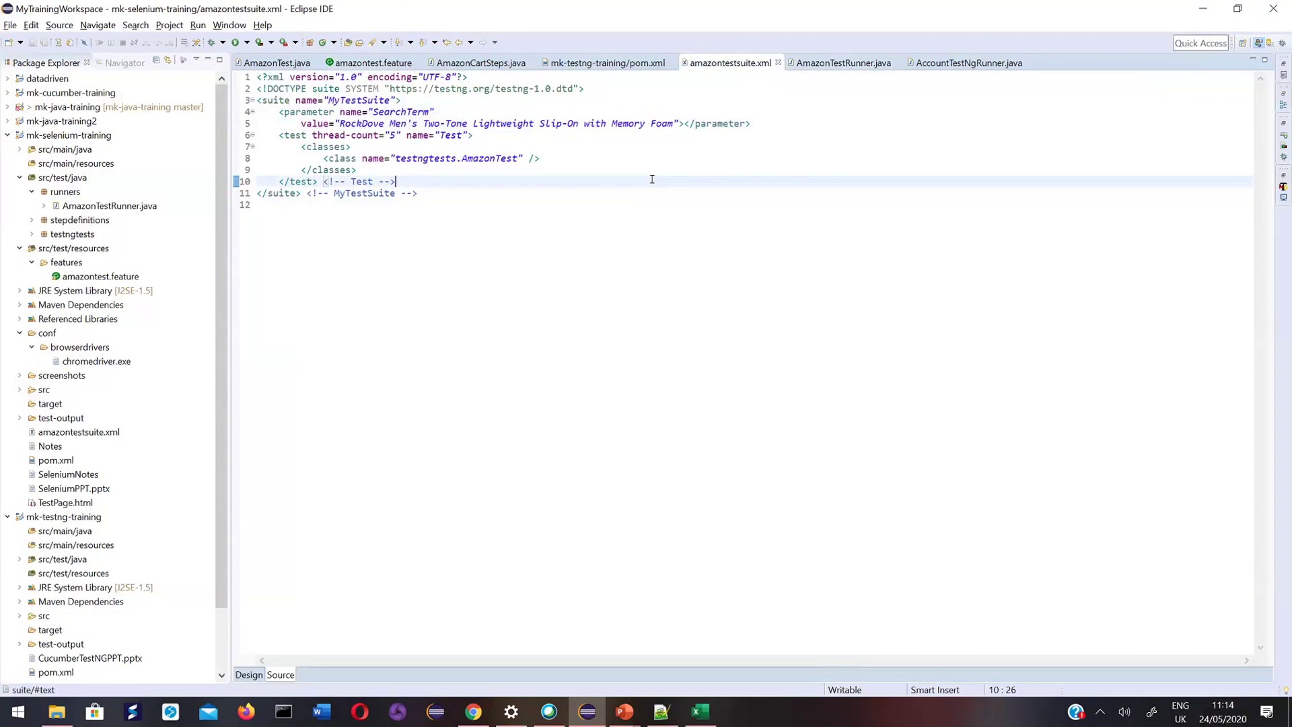
Switch back to Excel and insert a blank row above the parameterization row 12.
key("alt+Tab")
left_click(593, 403)
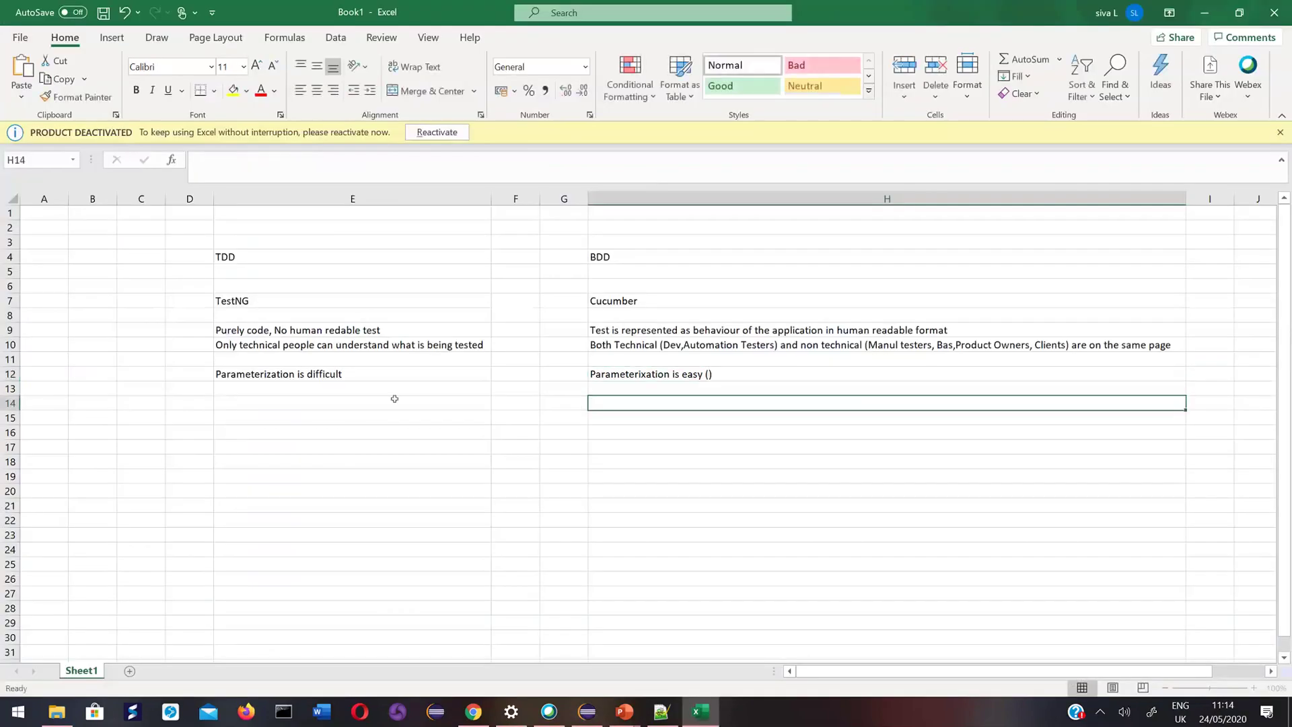
left_click(9, 374)
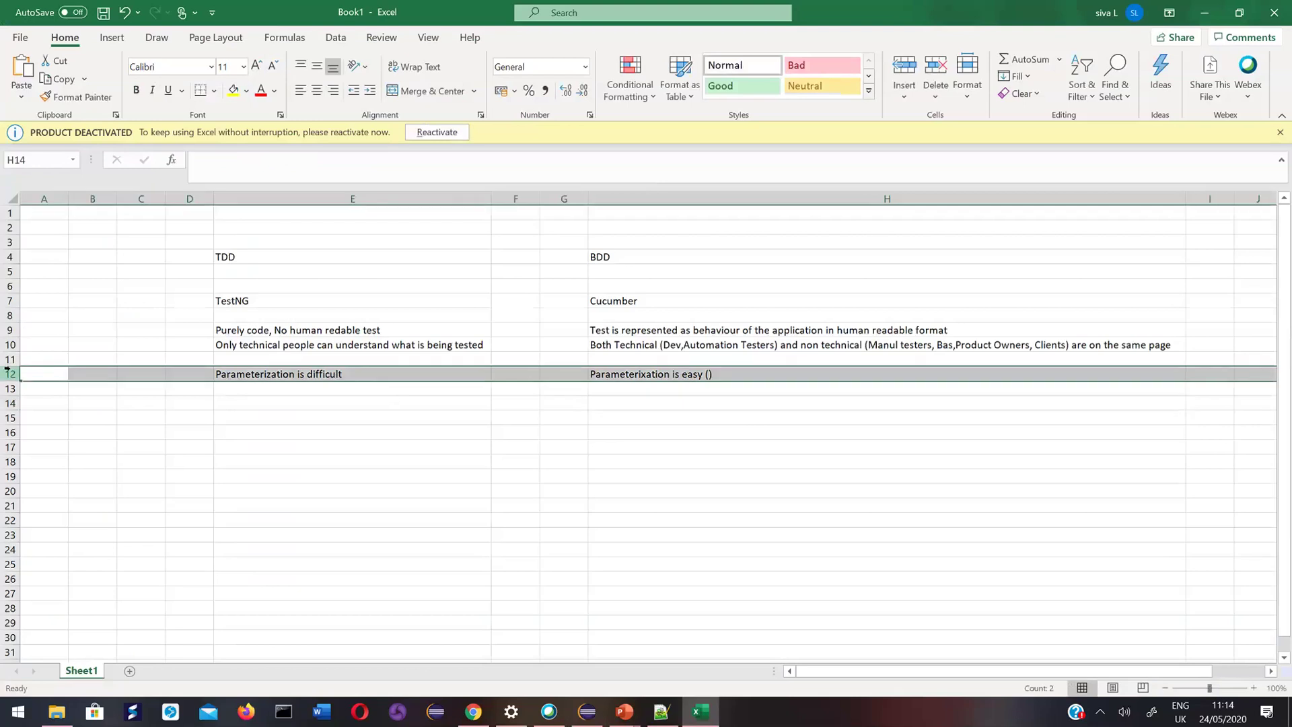
right_click(8, 373)
left_click(41, 501)
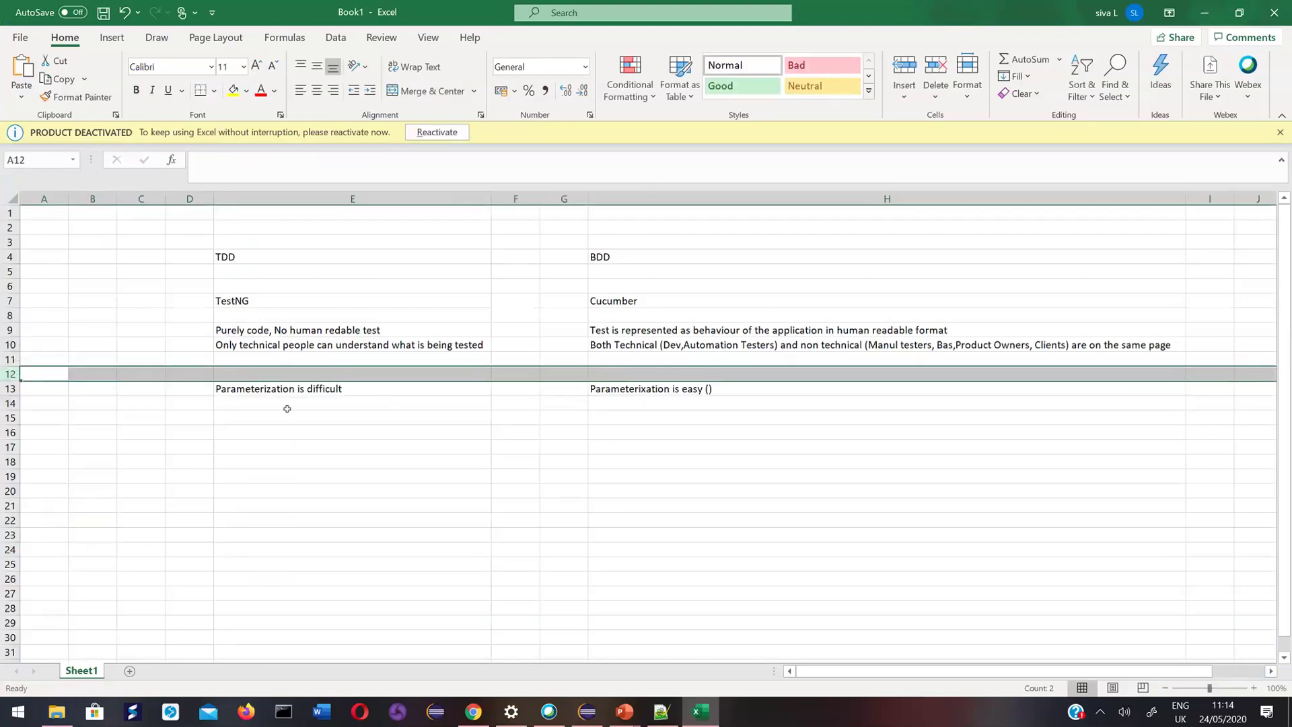
Enter "Test execution is controlled by suite.xml file" in E12.
left_click(295, 369)
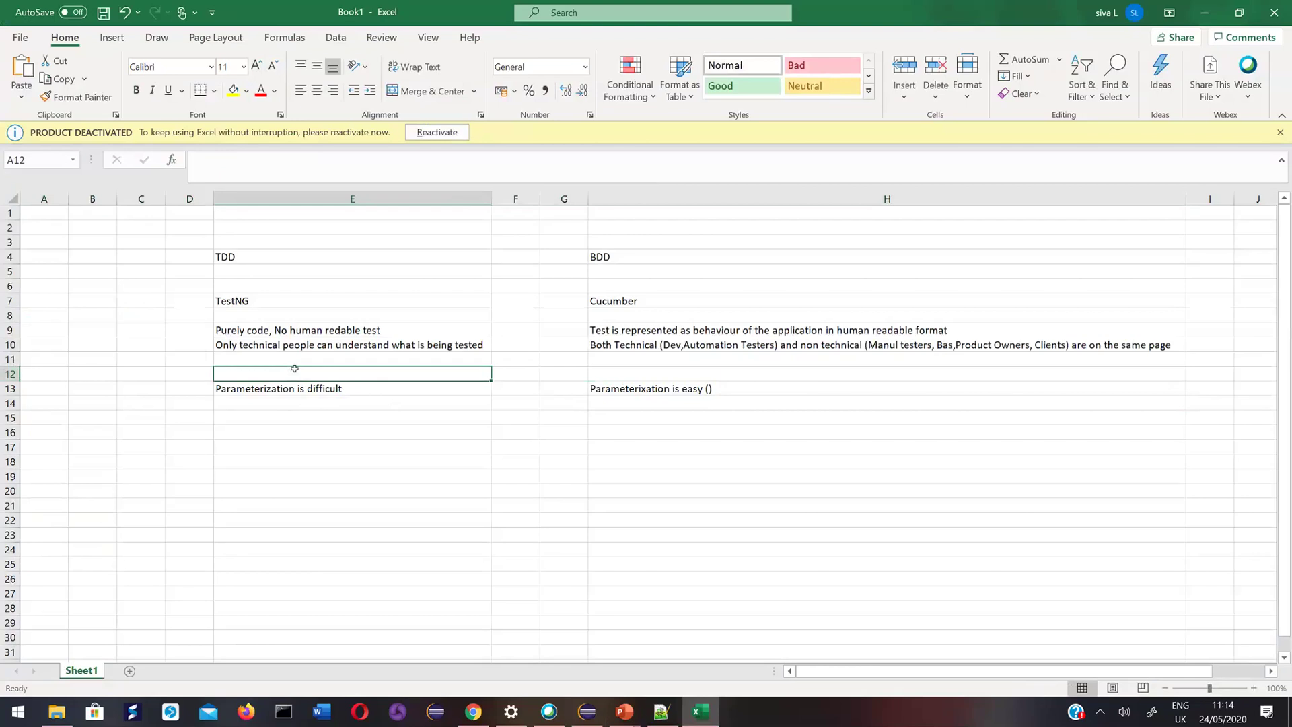
type("Tests are controlled")
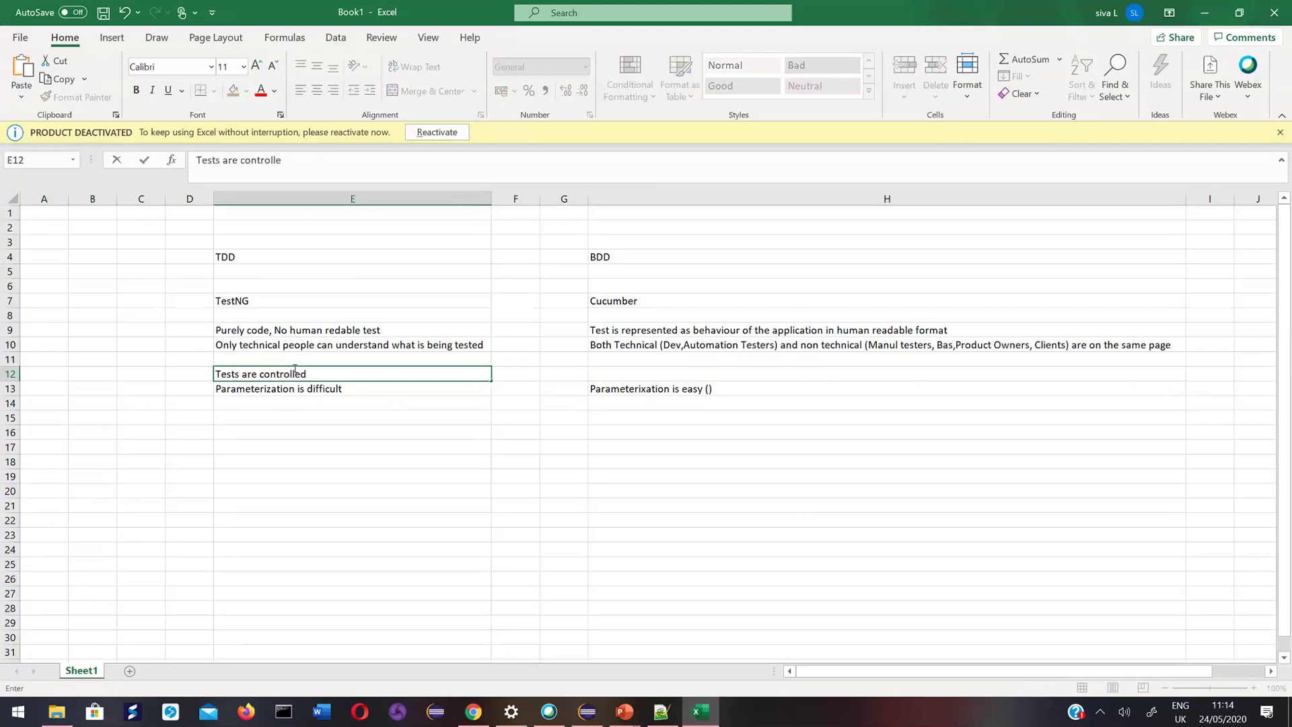
left_click(239, 374)
key("BackSpace")
type("execution i")
key("BackSpace")
type("is")
key("Right")
key("shift+Right")
key("shift+Right")
key("shift+Right")
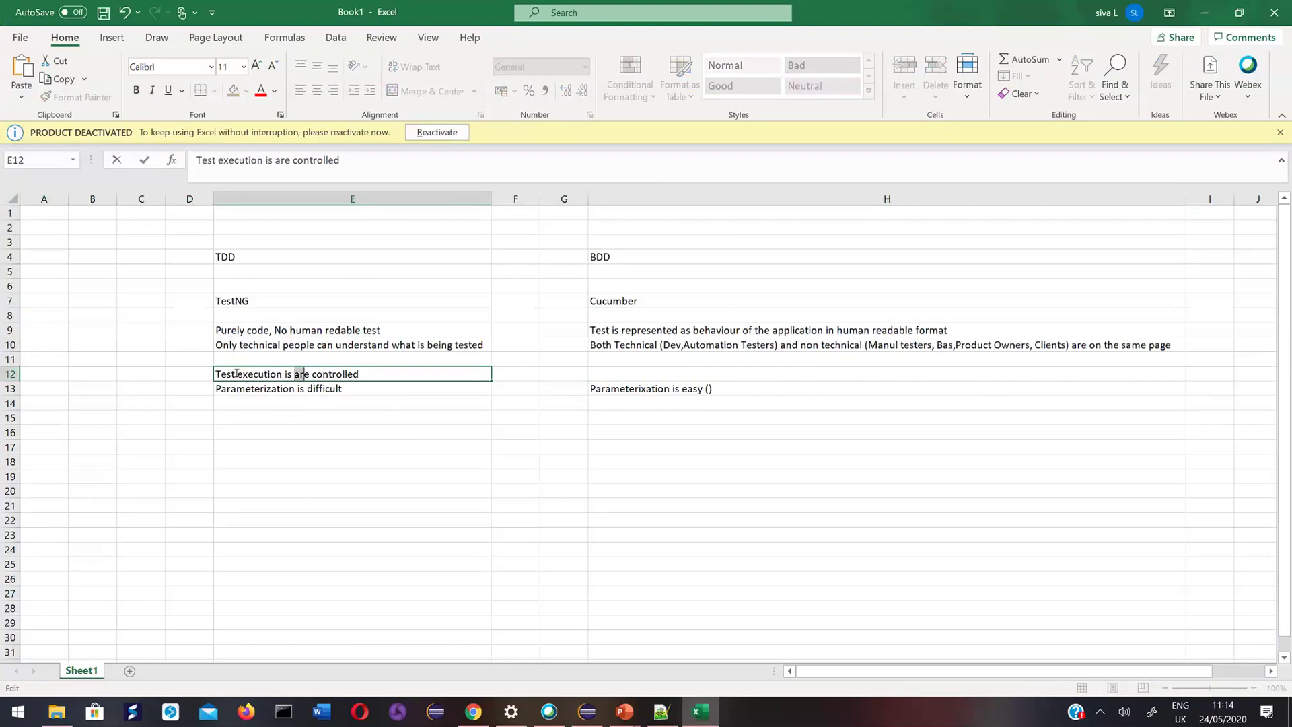
key("Delete")
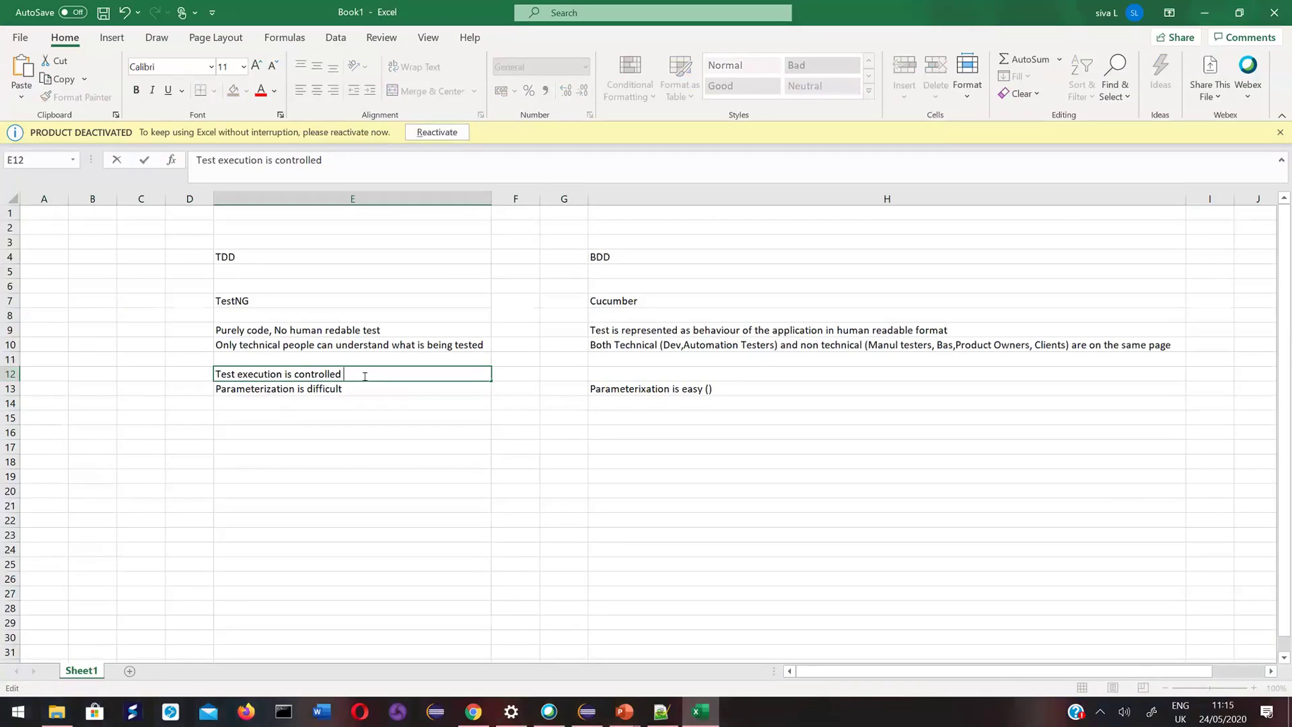
type("by suite.xml file")
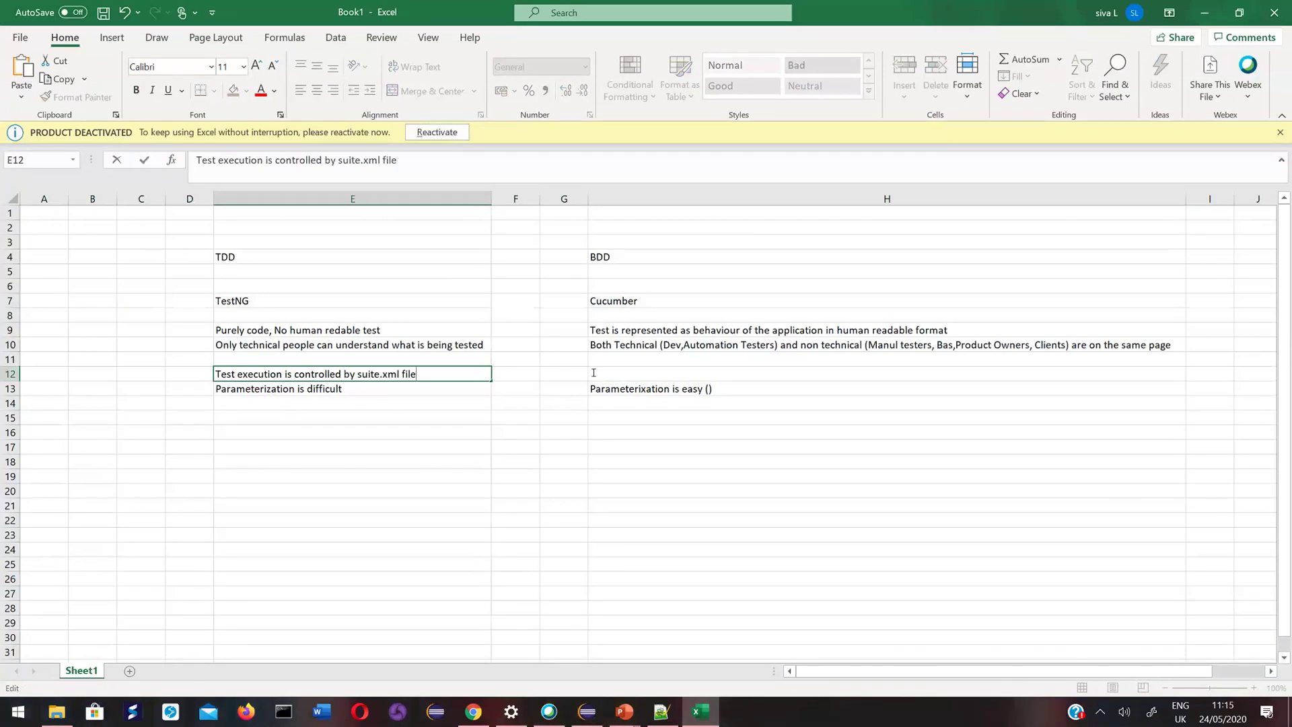
key("Return")
Copy the test execution sentence from E12 to H12.
left_click(403, 375)
key("ctrl+c")
left_click(630, 371)
key("ctrl+v")
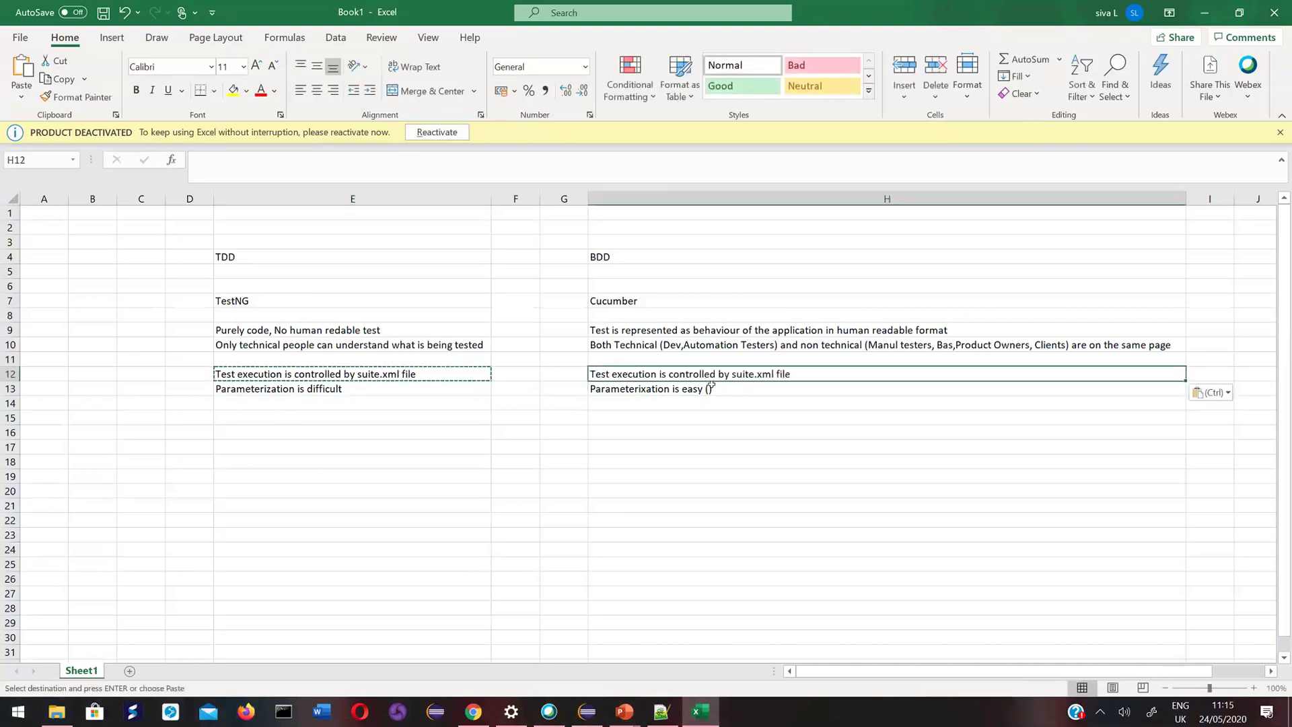
Replace "suite.xml file" with "Runner classes" in H12.
double_click(716, 373)
left_click(732, 373)
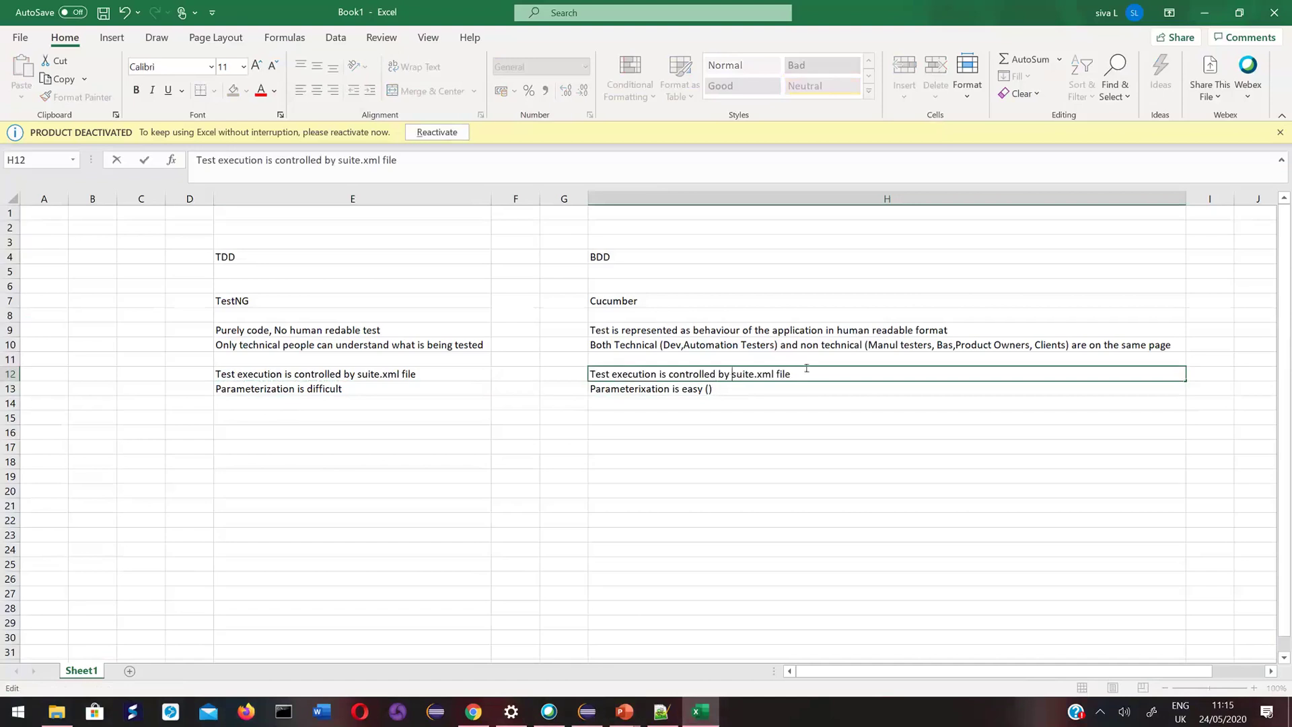
left_click(806, 369, "shift")
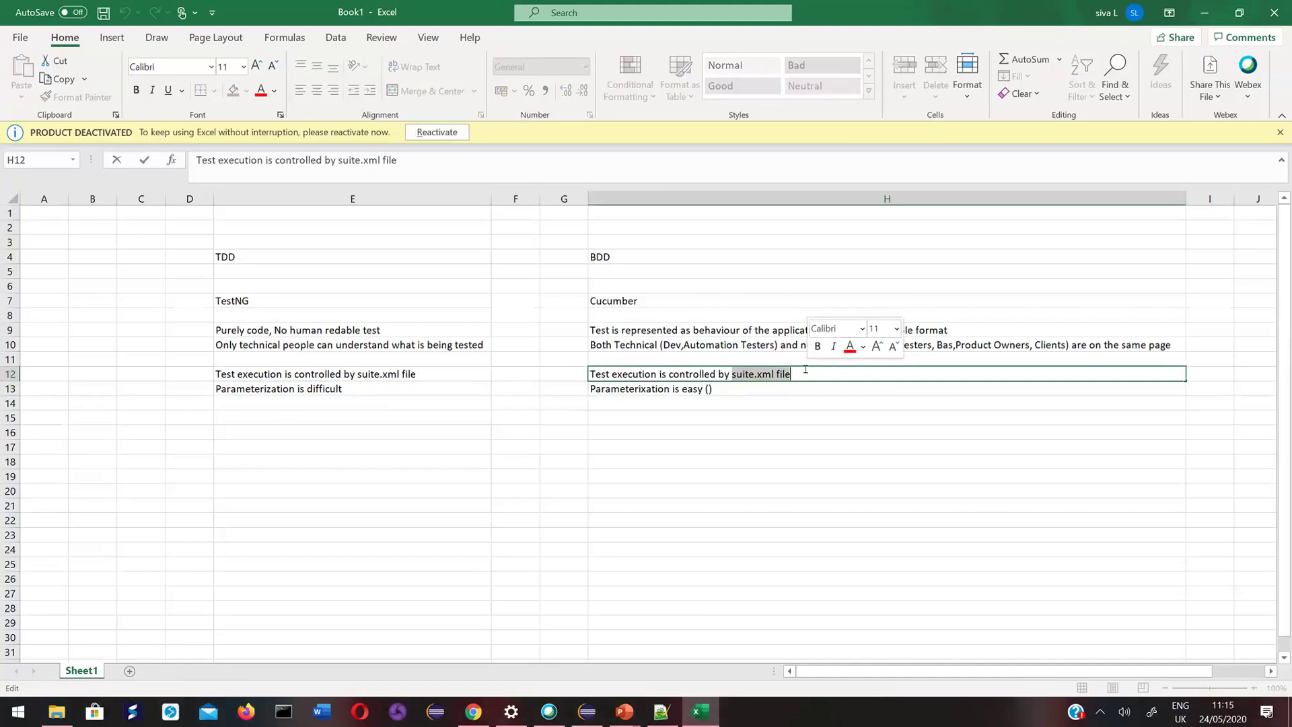
type("Runner ")
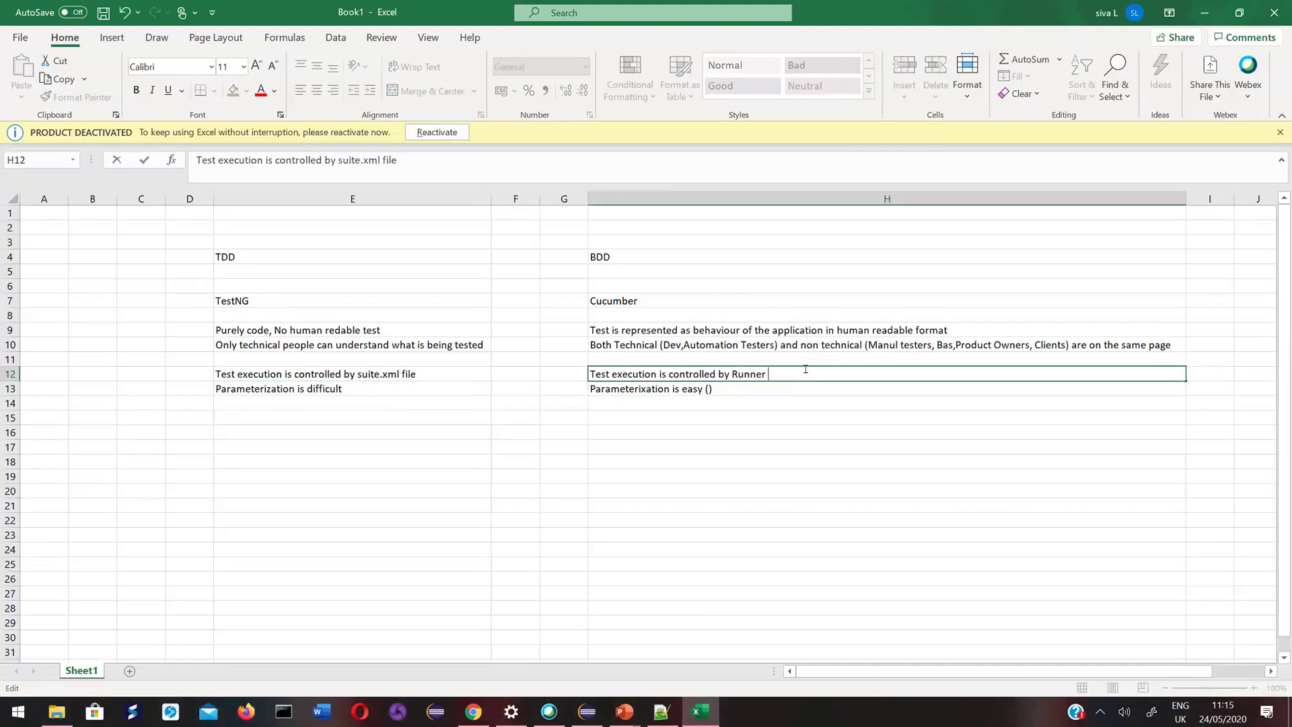
type("classes")
left_click(386, 417)
Remove the empty brackets from the end of the parameterization sentence in H13.
left_click(346, 389)
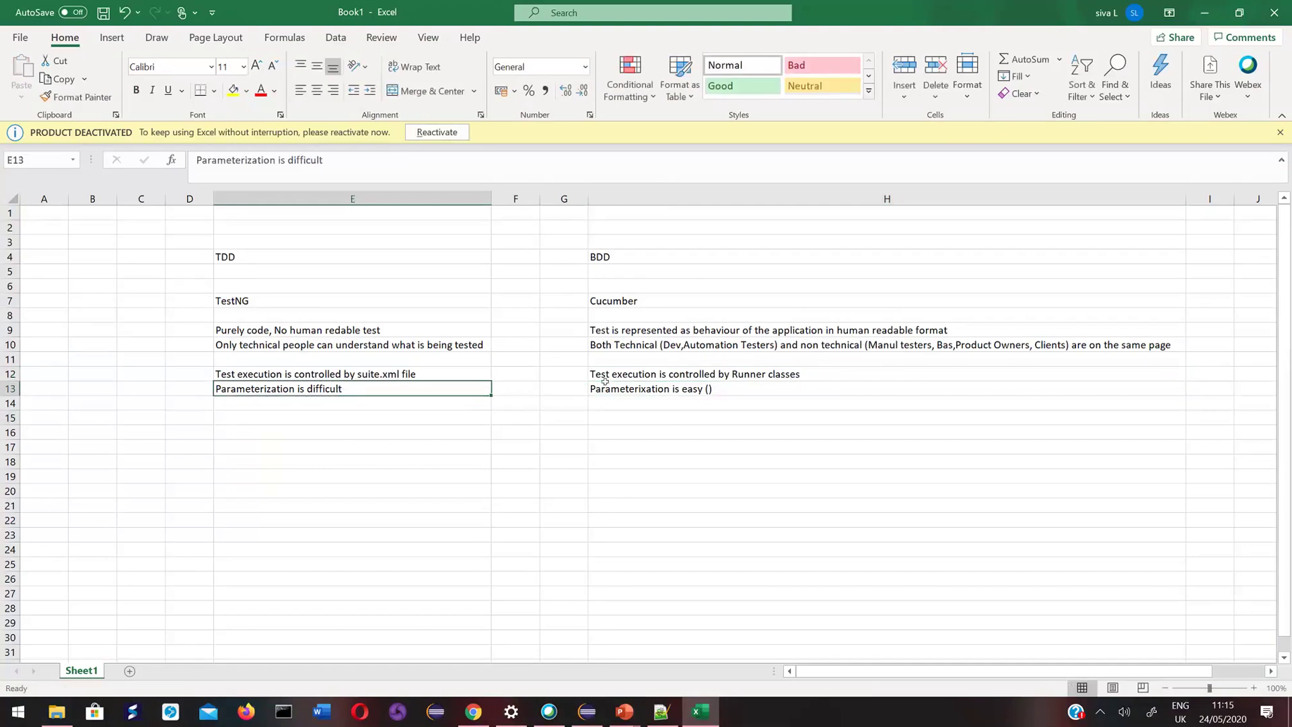
left_click(712, 384)
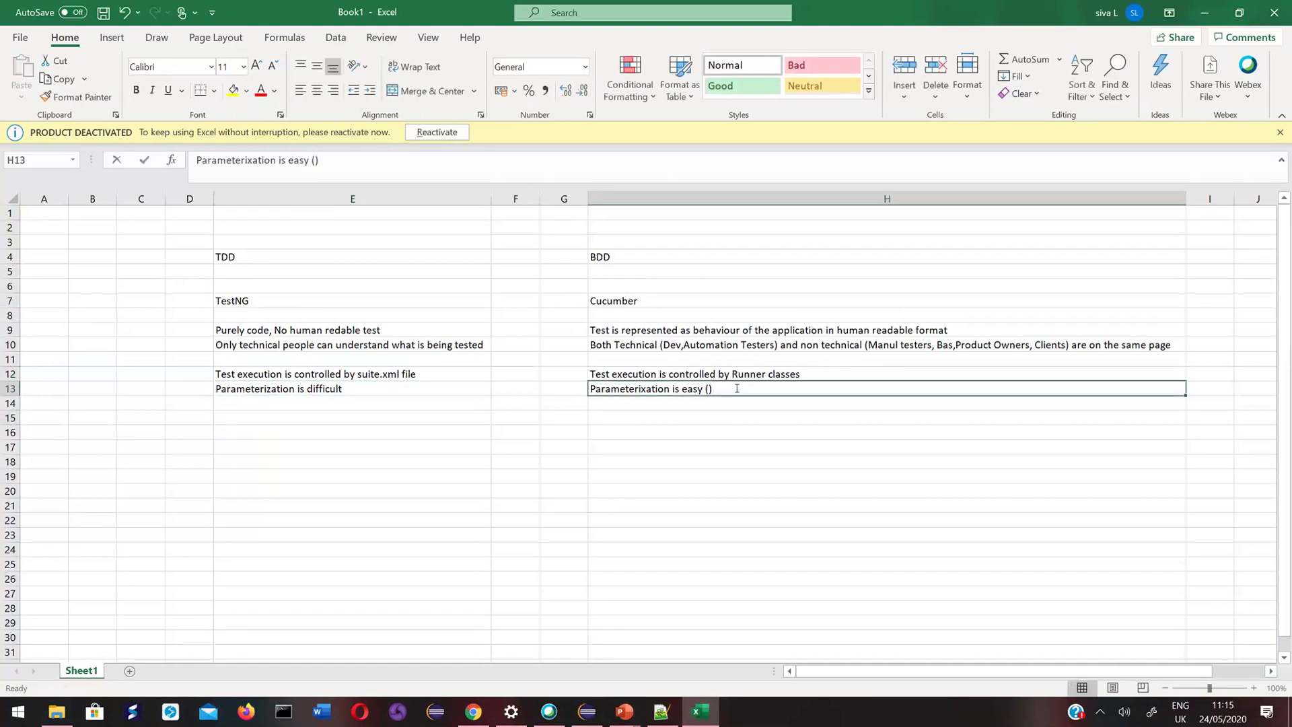
double_click(738, 387)
key("BackSpace")
key("BackSpace")
key("BackSpace")
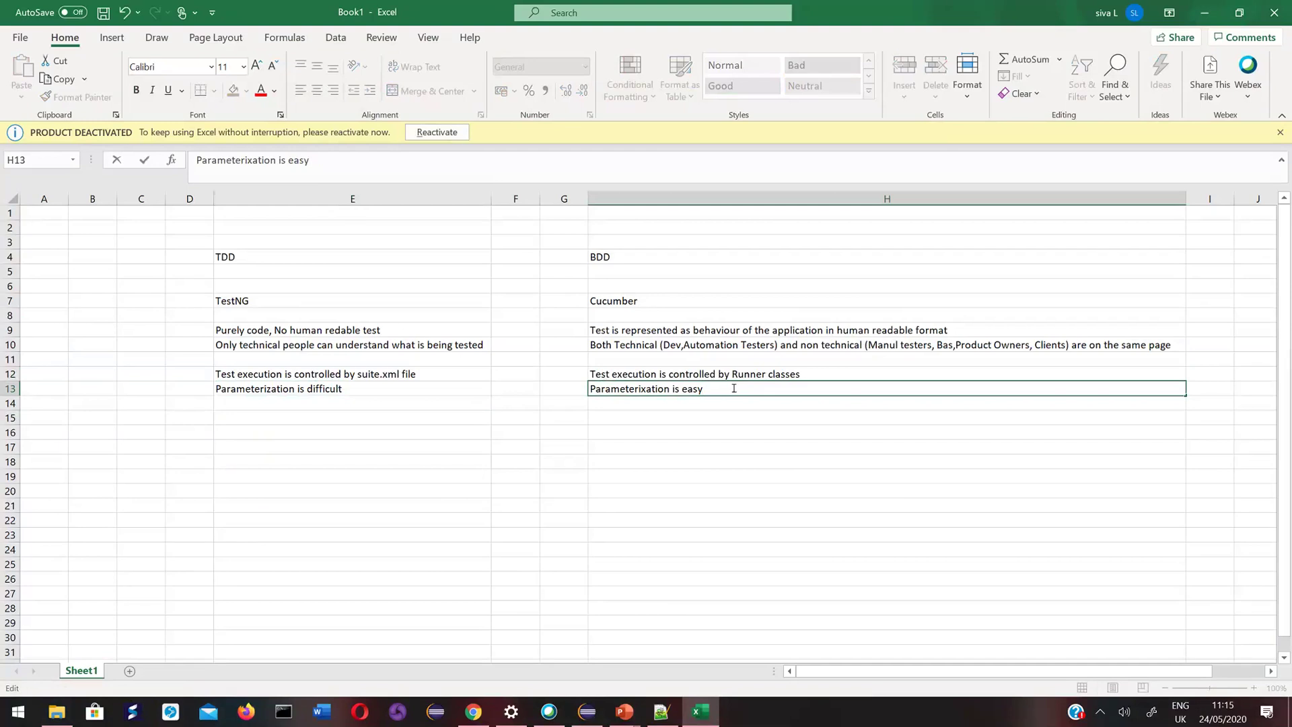
Correct the misspelled first word in H13 to "Parameterization".
key("Return")
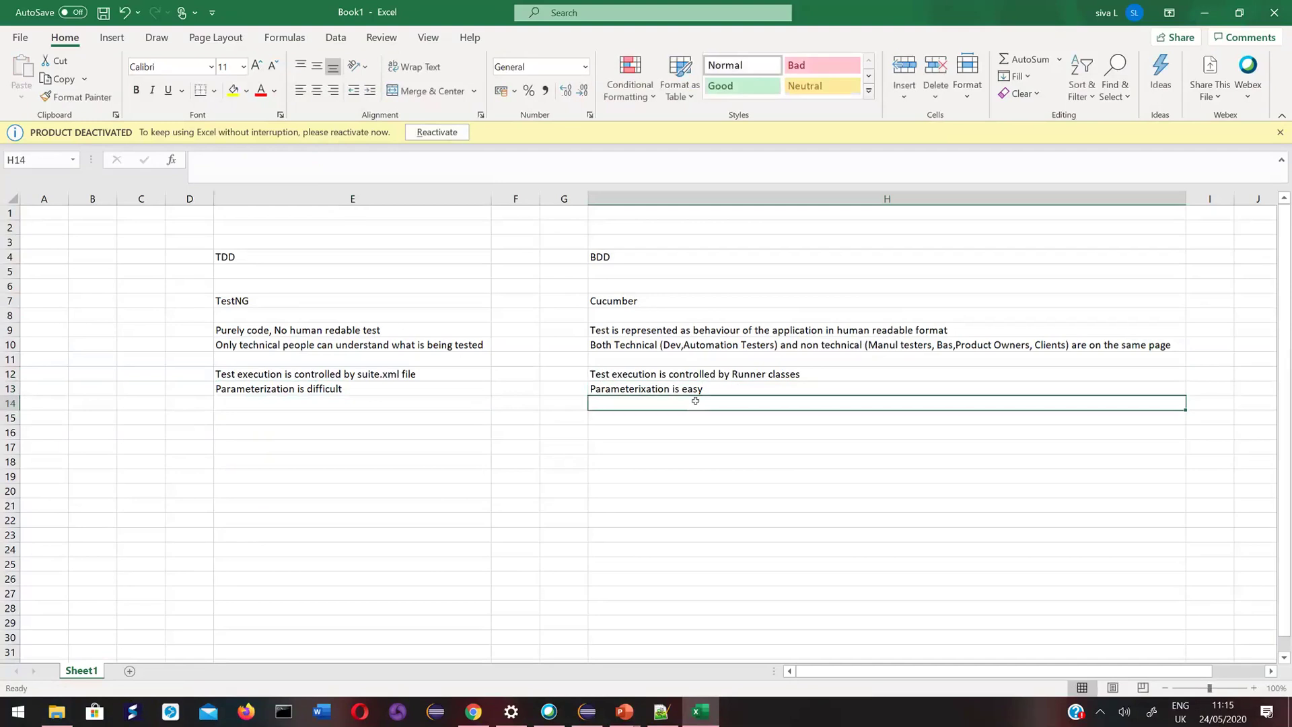
left_click(640, 388)
double_click(640, 388)
type("x")
key("BackSpace")
type("z")
Insert "(from steps and by using scenario outline)" directly after "Parameterization" in H13.
left_click(727, 388)
key("Left")
key("Left")
type("()")
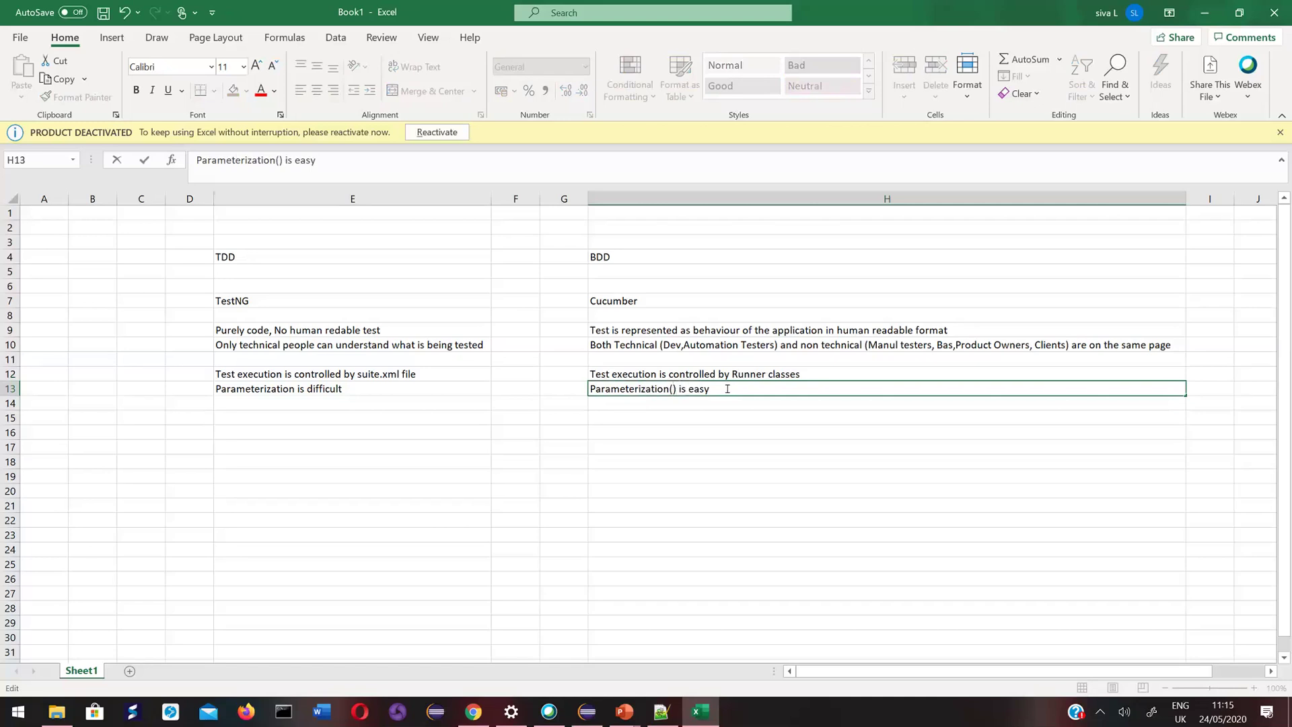
type("from steps")
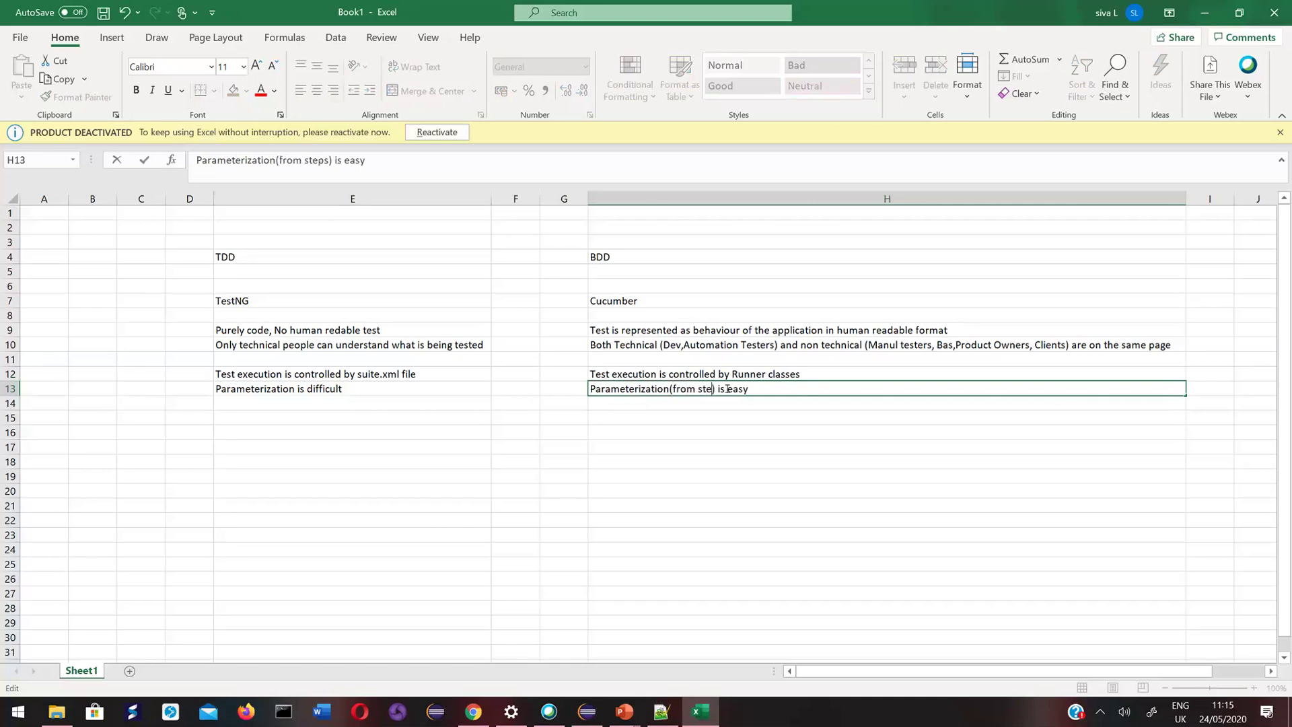
type(" and by using ")
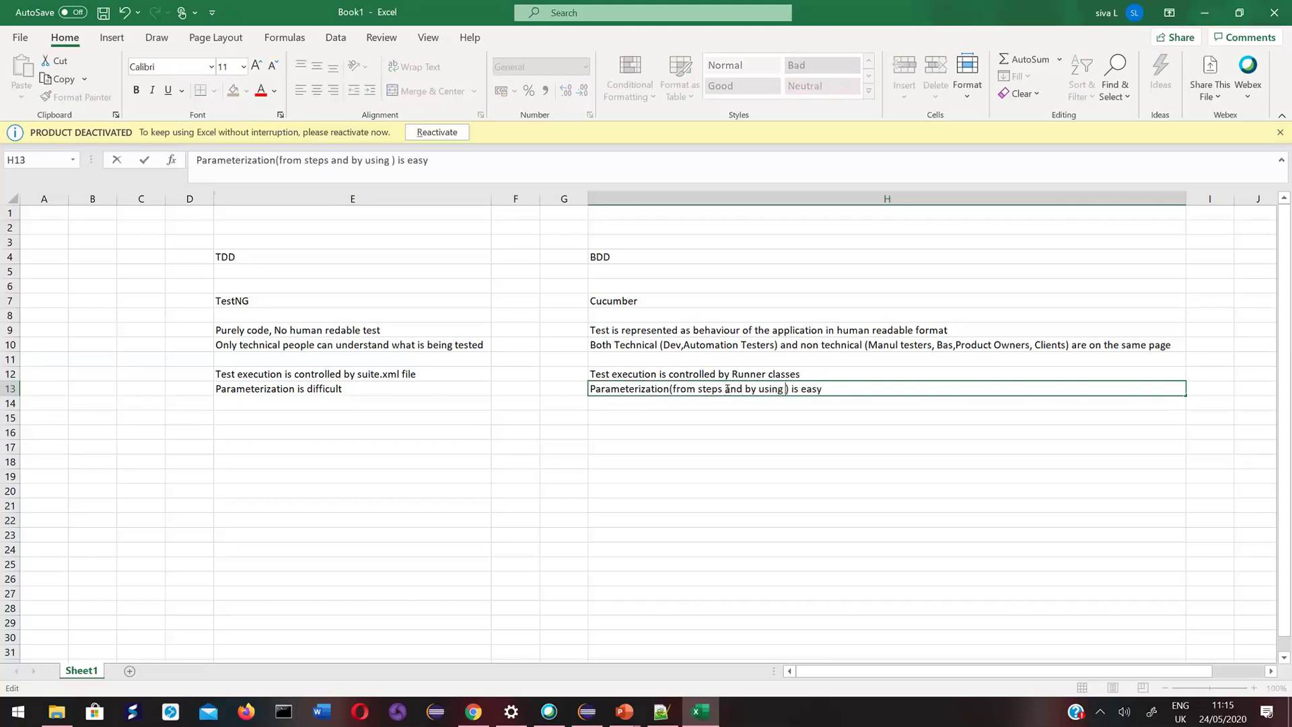
type("scenario on")
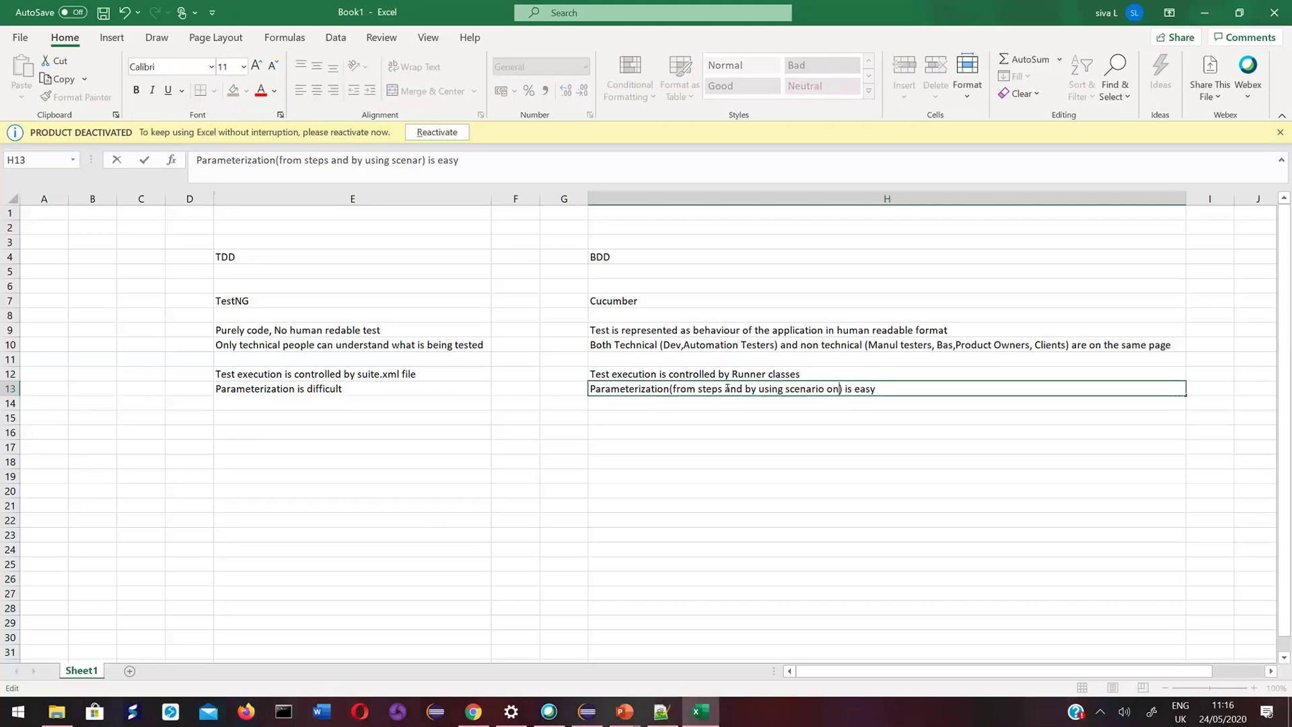
key("BackSpace")
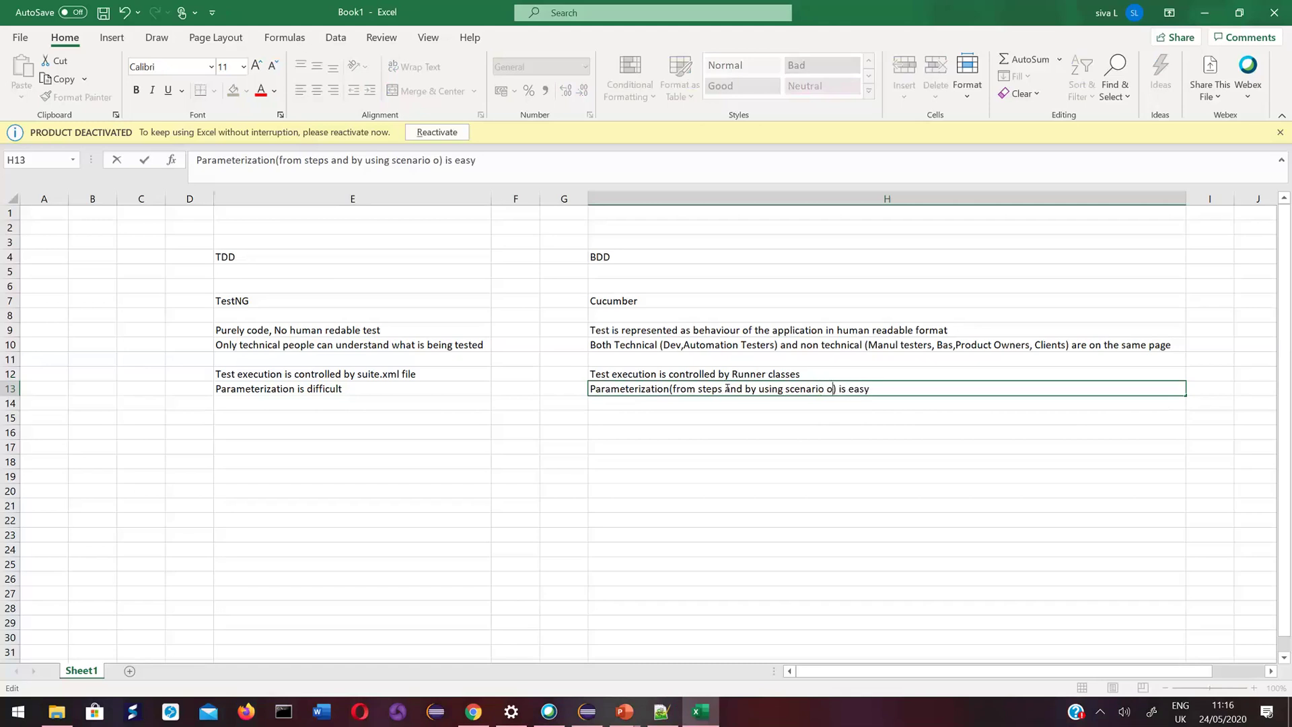
type("utline")
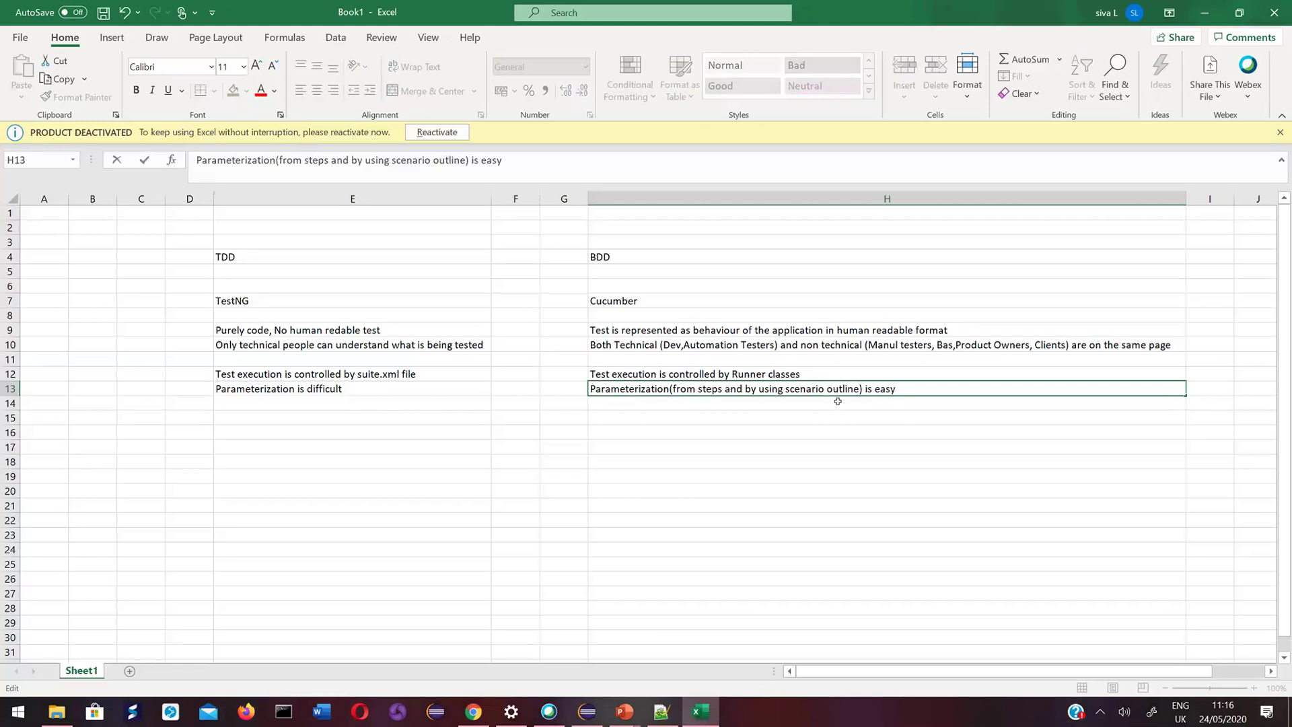
left_click(372, 379)
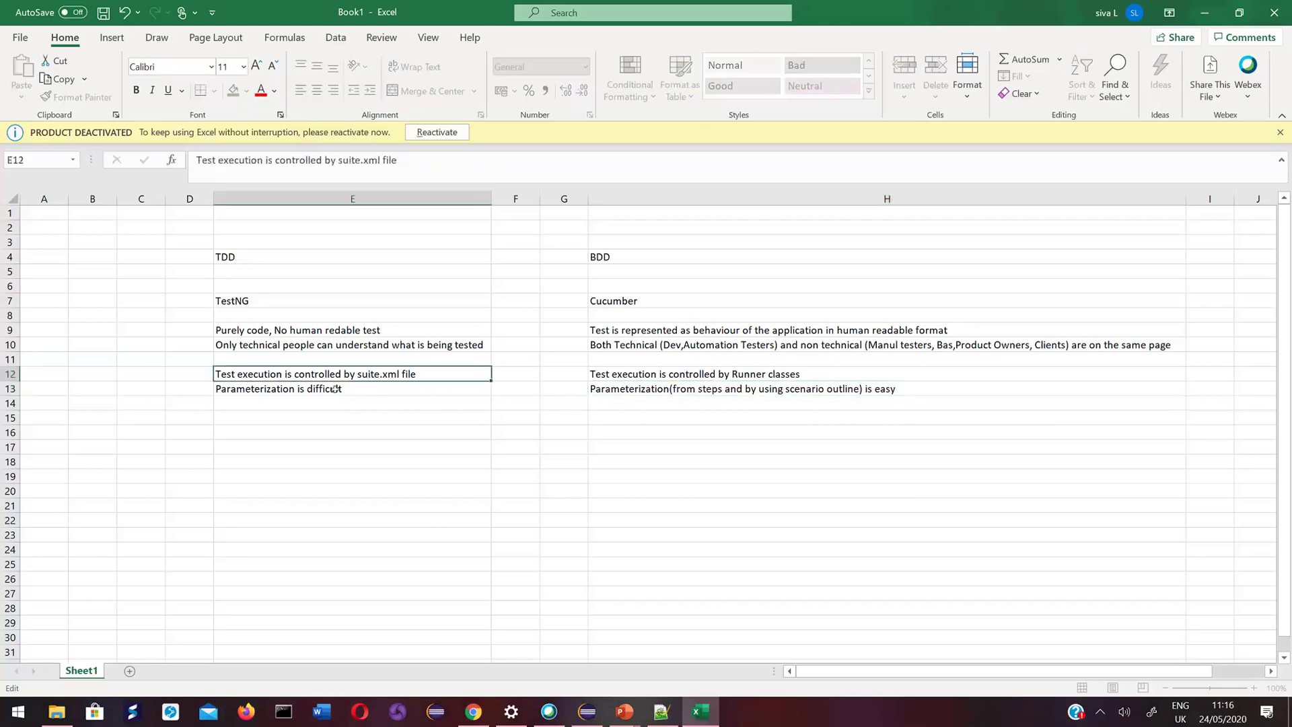
Insert "(From suite.xml)" directly after "Parameterization" in E13.
double_click(295, 389)
type("()")
key("Left")
type("From ")
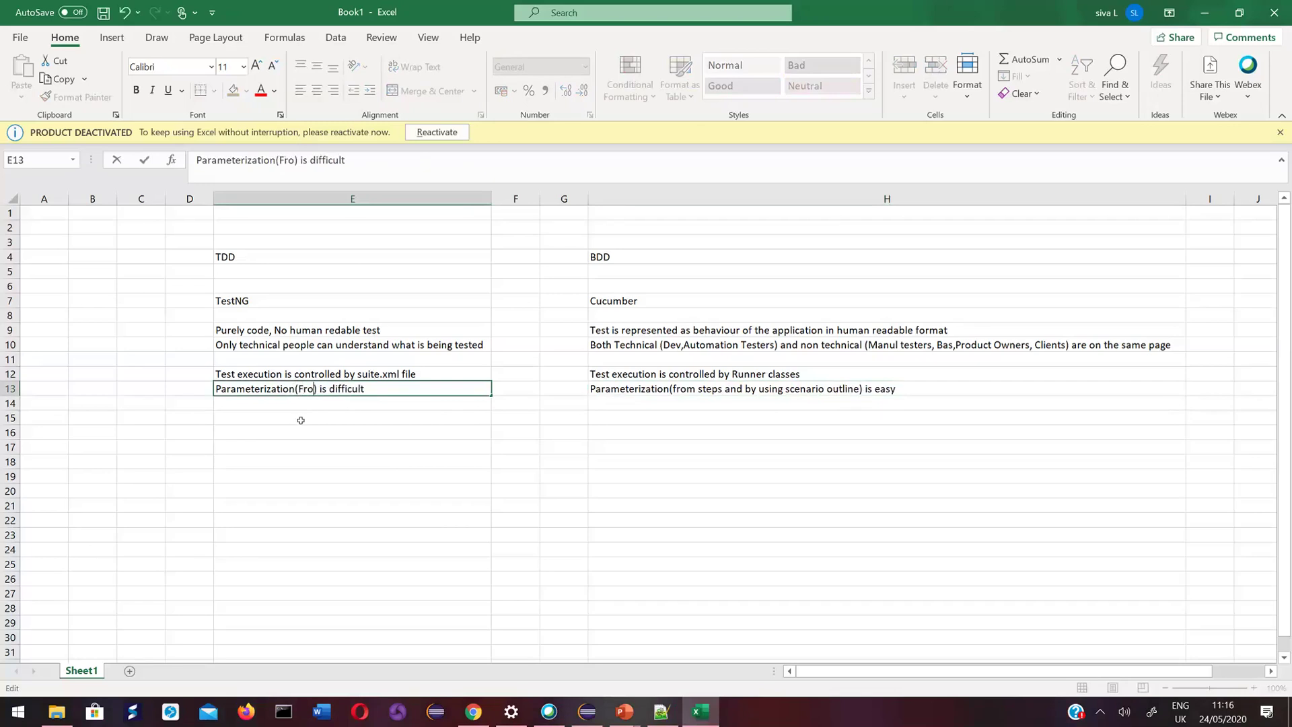
type("suite.xml")
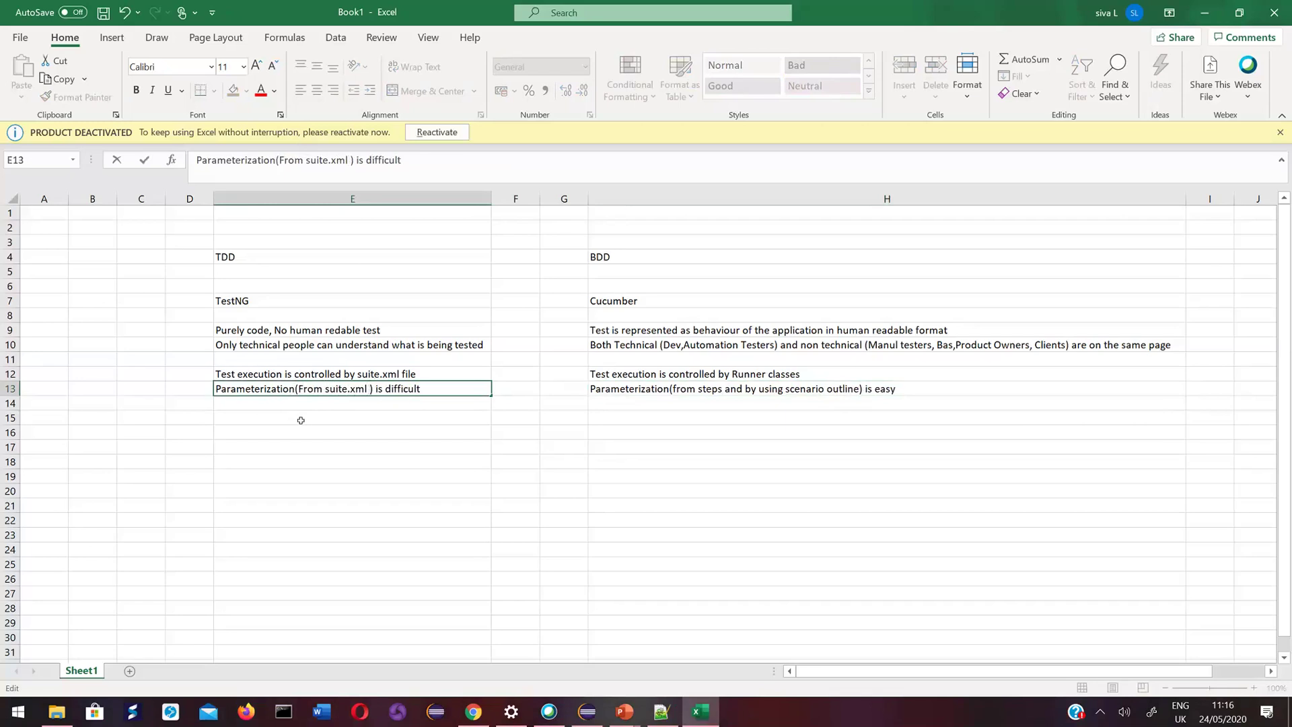
key("BackSpace")
Remove "and by using scenario outline" from the brackets in H13, leaving only "(from steps)".
left_click(714, 389)
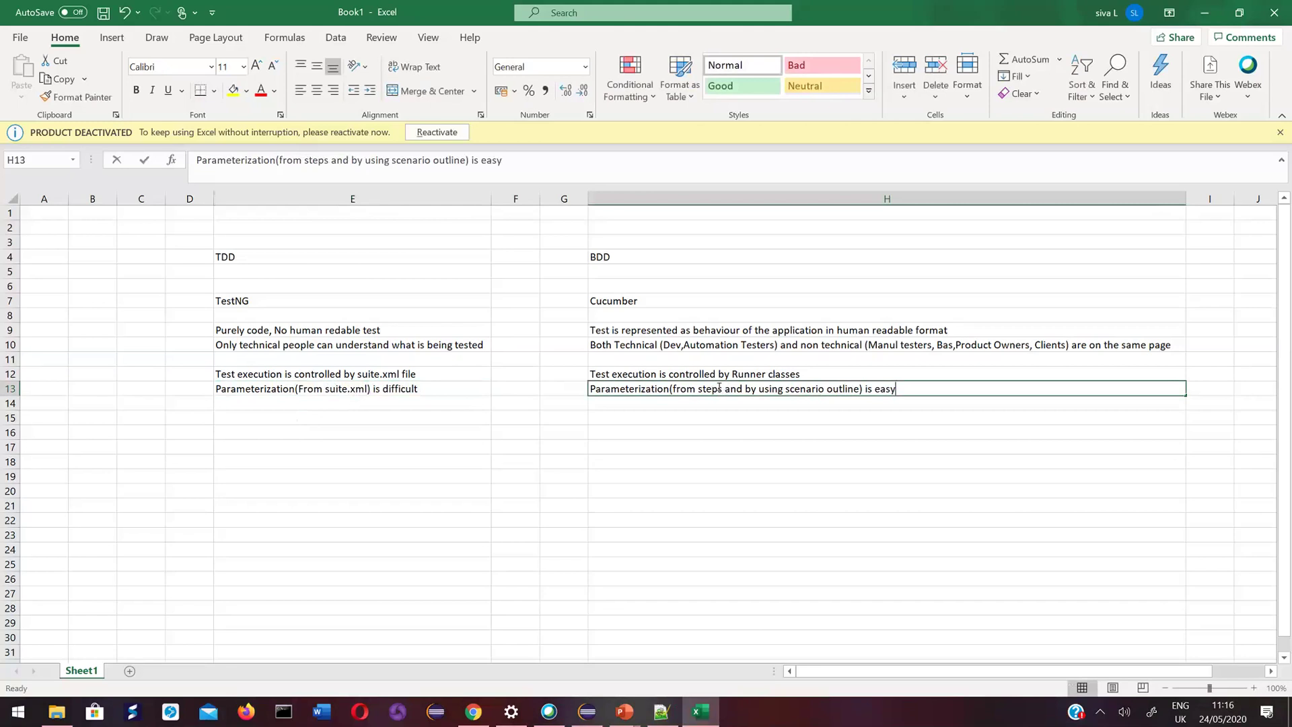
double_click(724, 389)
left_click_drag(723, 389, 861, 388)
key("BackSpace")
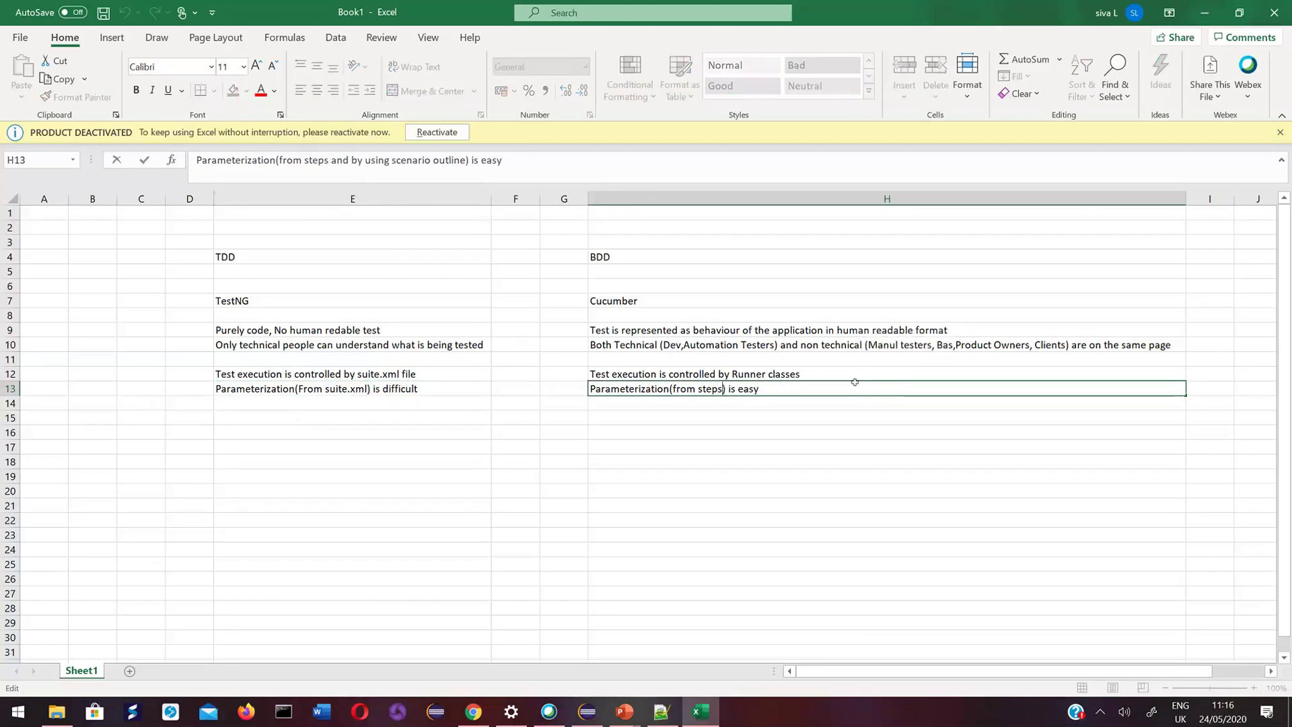
Enter "Parameterization using data provider requires additional coding" in E14 and autofit column E to its contents.
left_click(316, 403)
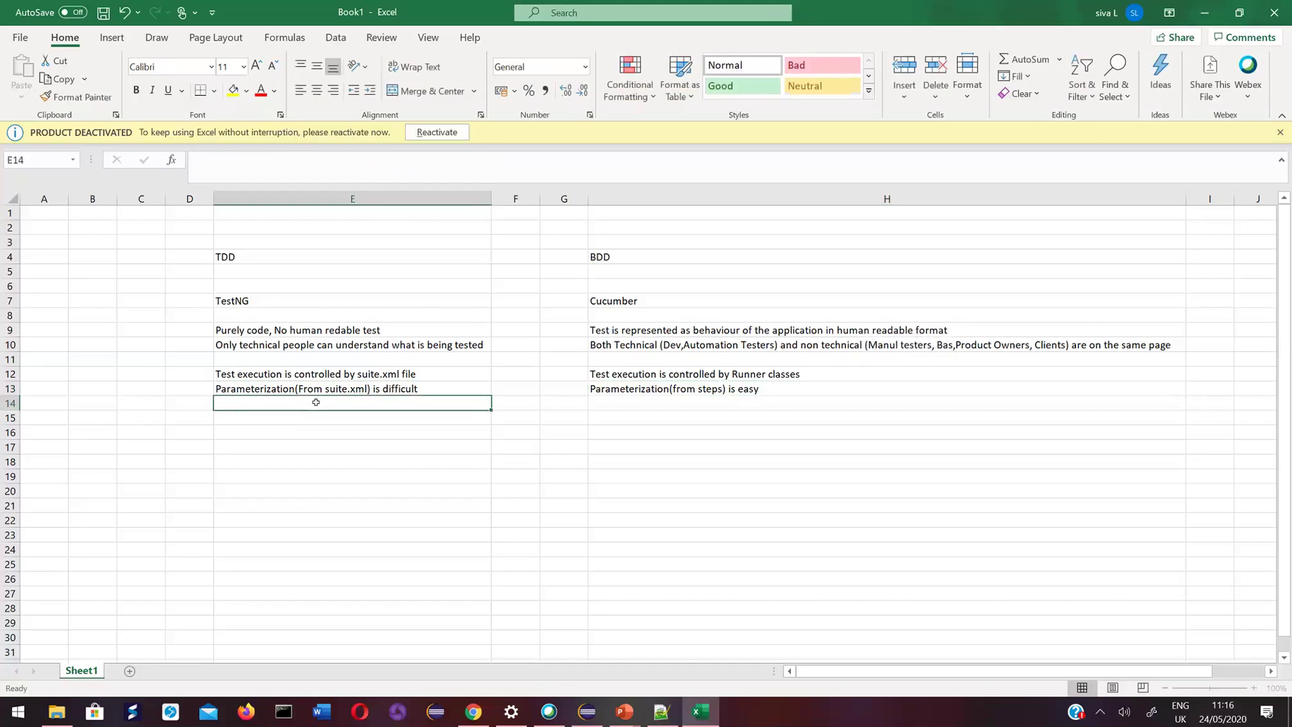
key("ctrl+d")
key("F2")
key("shift+Home")
key("shift+Right")
key("shift+Right")
key("shift+Right")
key("shift+Right")
key("shift+Right")
key("shift+Right")
key("shift+Right")
key("shift+Right")
key("shift+Right")
key("shift+Right")
key("shift+Right")
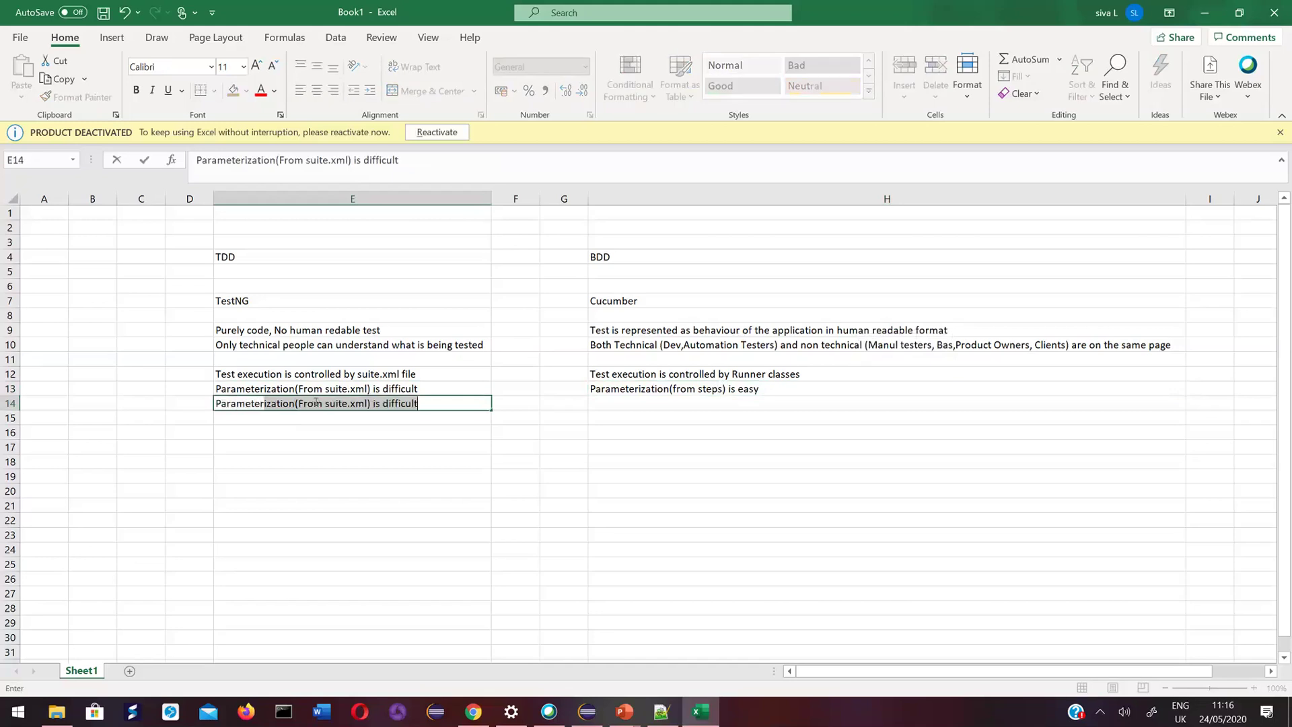
key("shift+Right")
key("shift+Right")
key("shift+Right")
key("shift+Right")
key("shift+Right")
type("u")
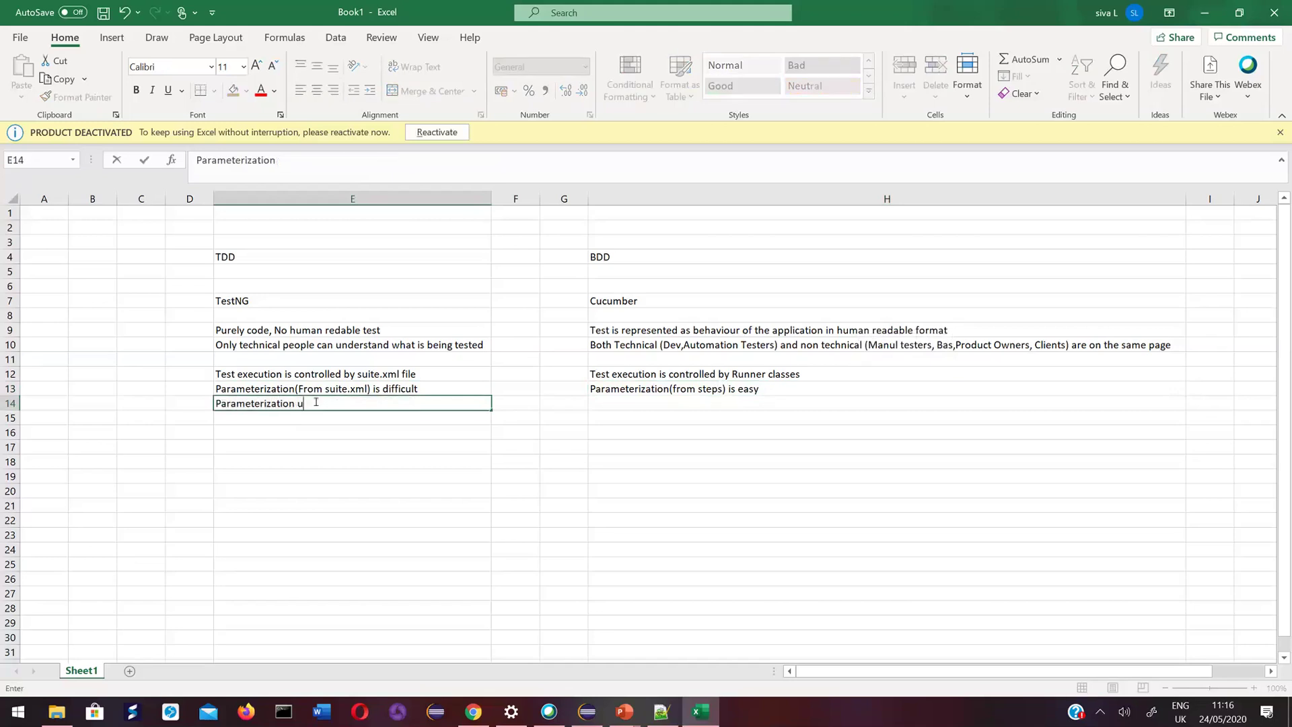
type("sing data provider ")
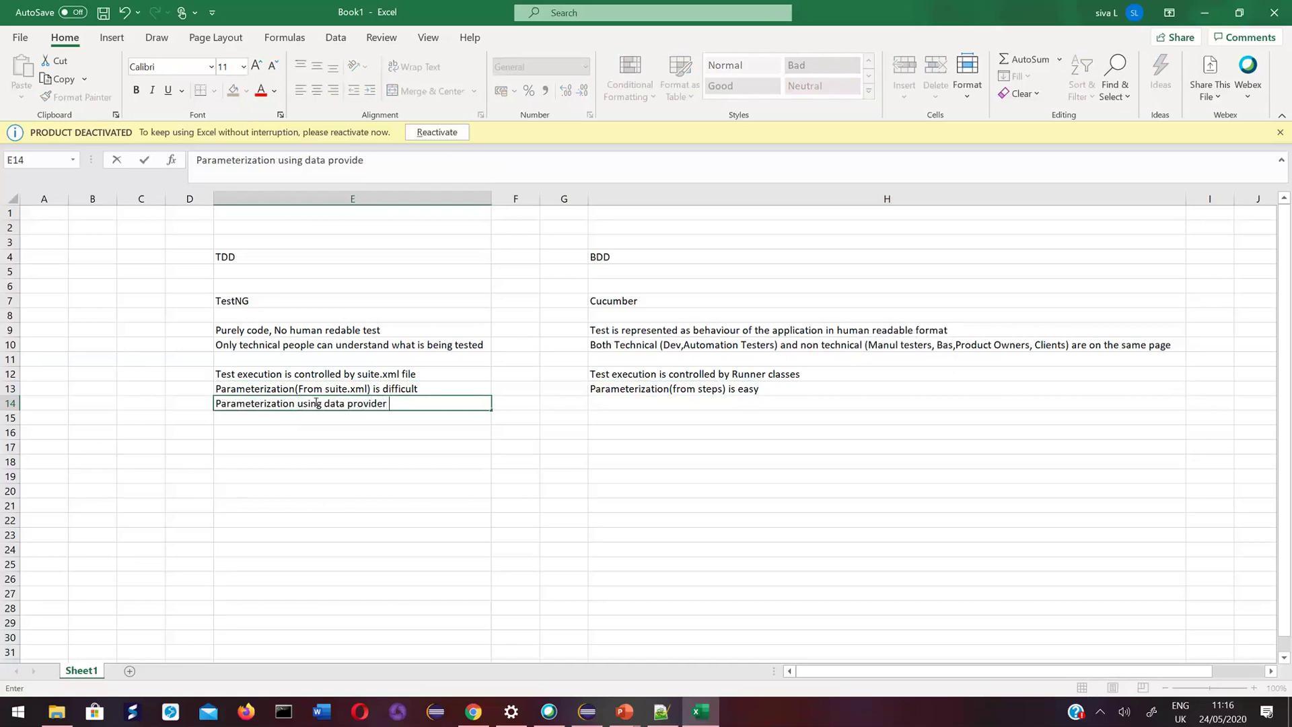
type("requires additional coding")
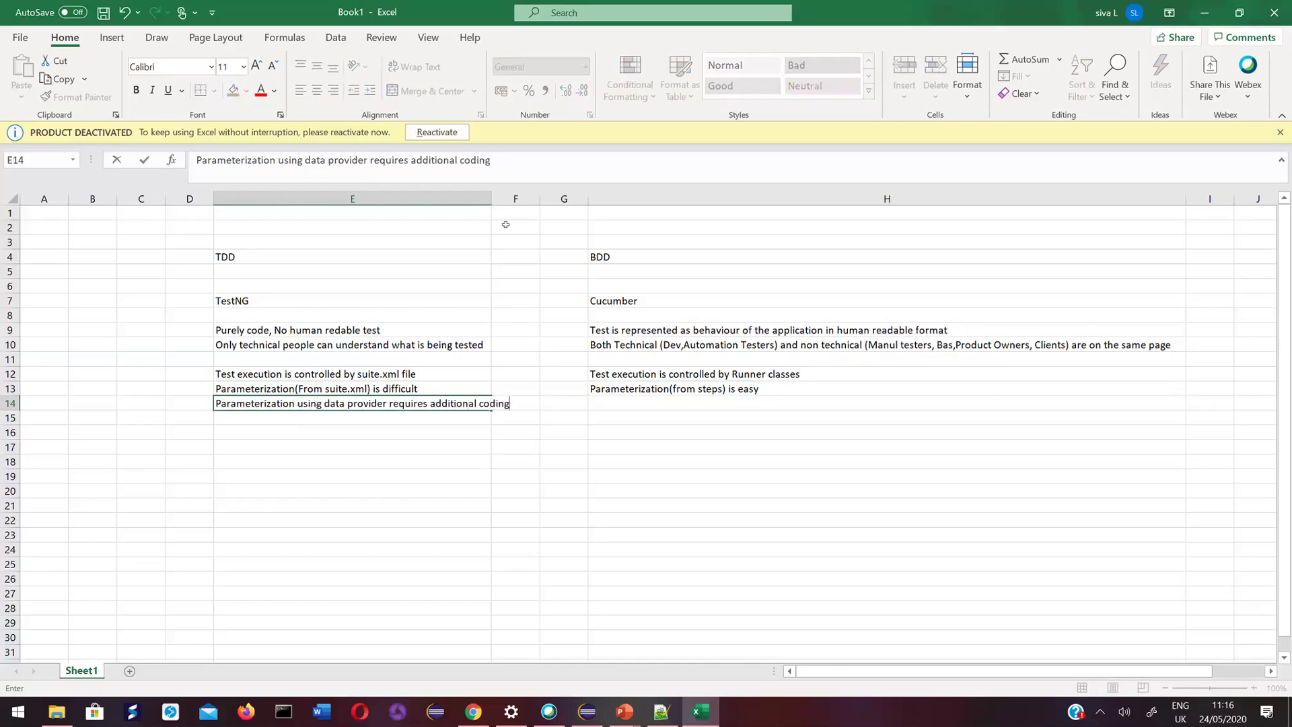
double_click(491, 194)
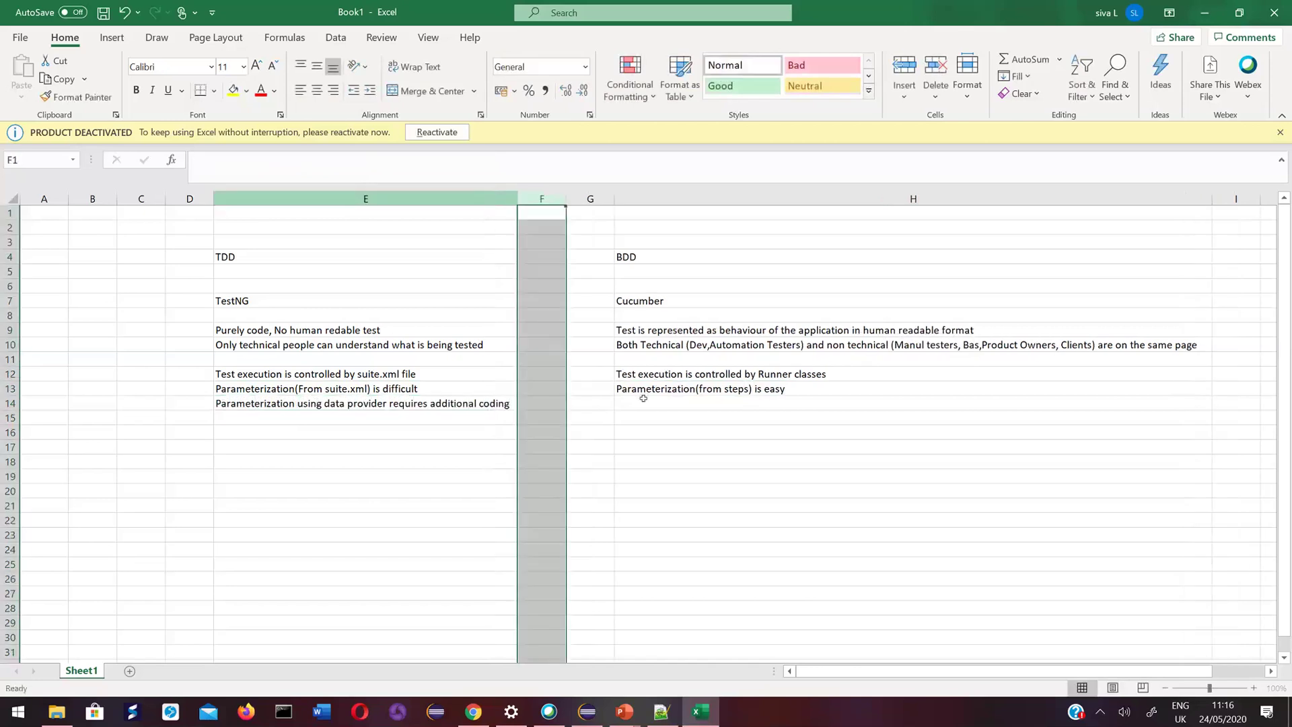
Enter "Parameterization using Scenario outline is easy and doesn't require any additional coding" in H14.
left_click(644, 399)
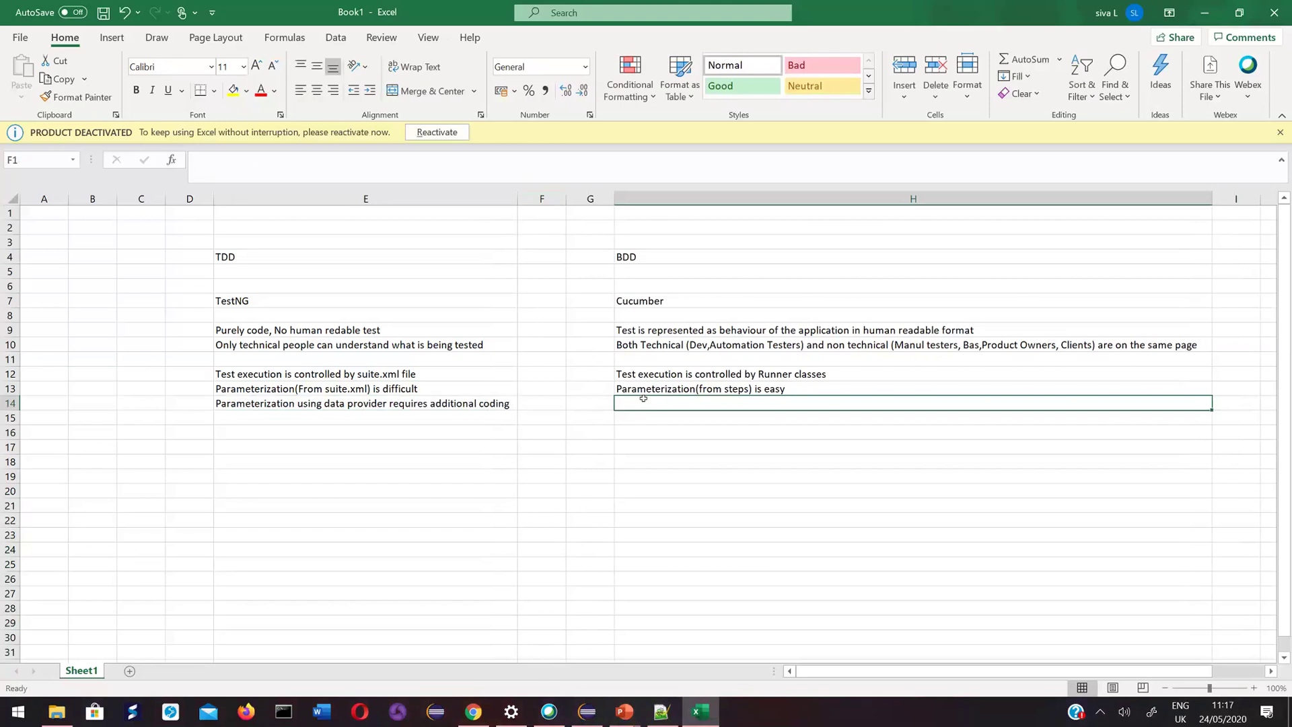
type("Parameteriza")
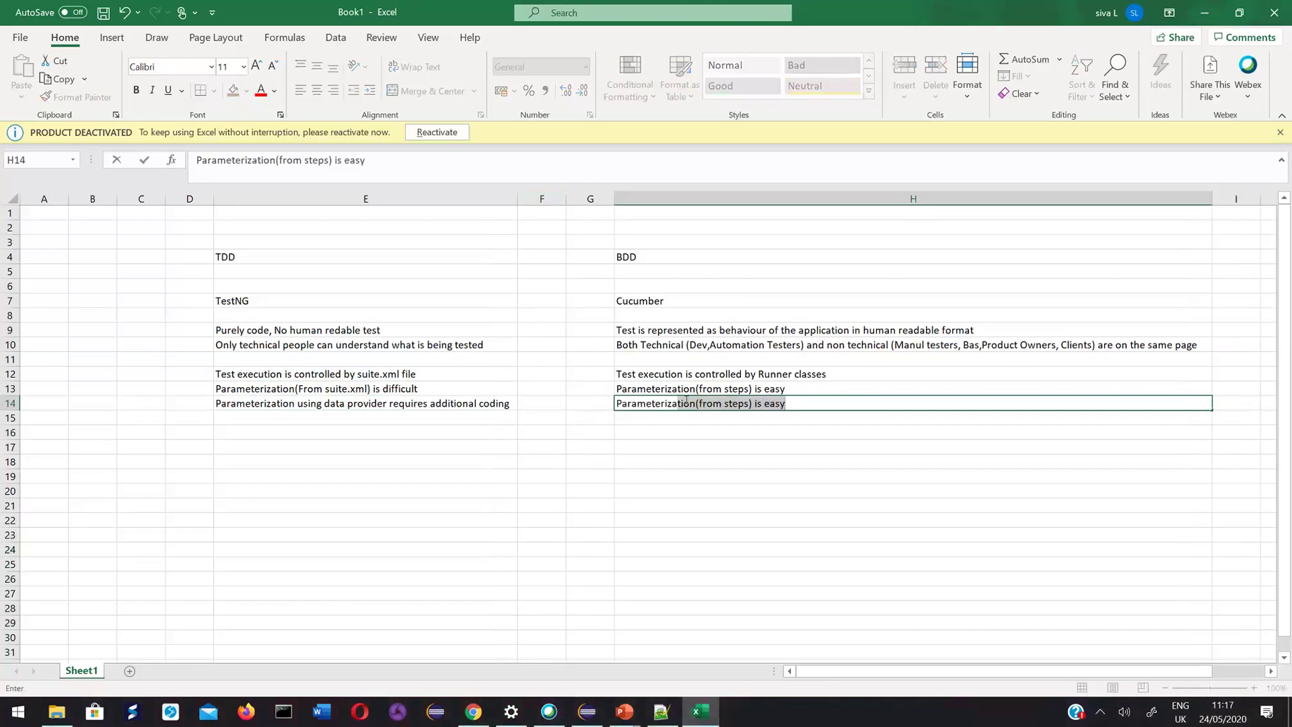
type("tion using ")
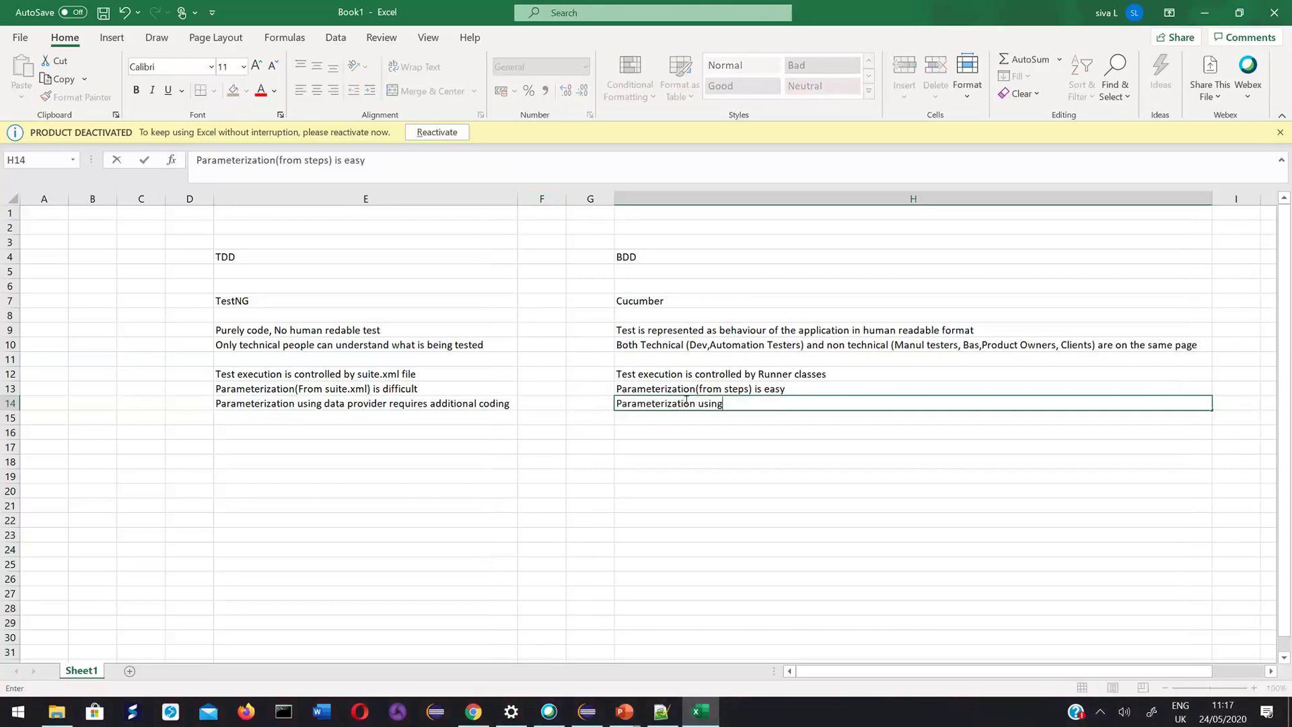
type("Scenario out")
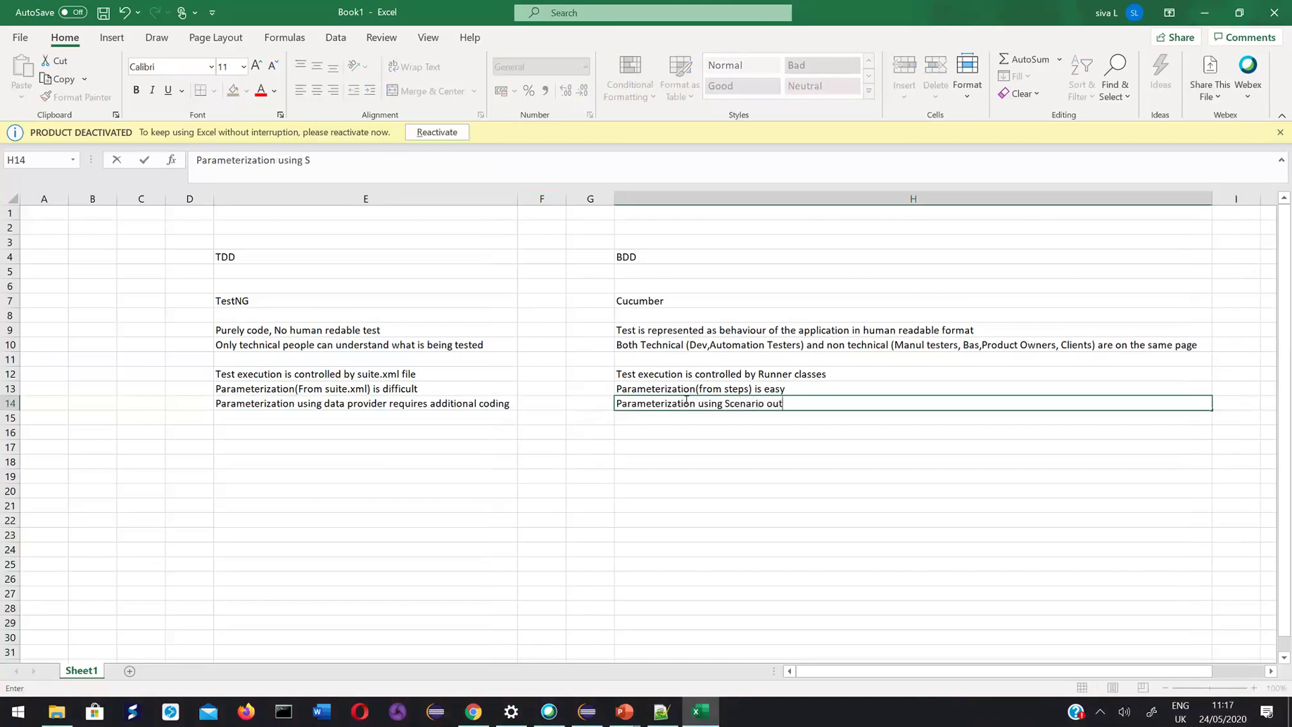
type("line is easy and doesn")
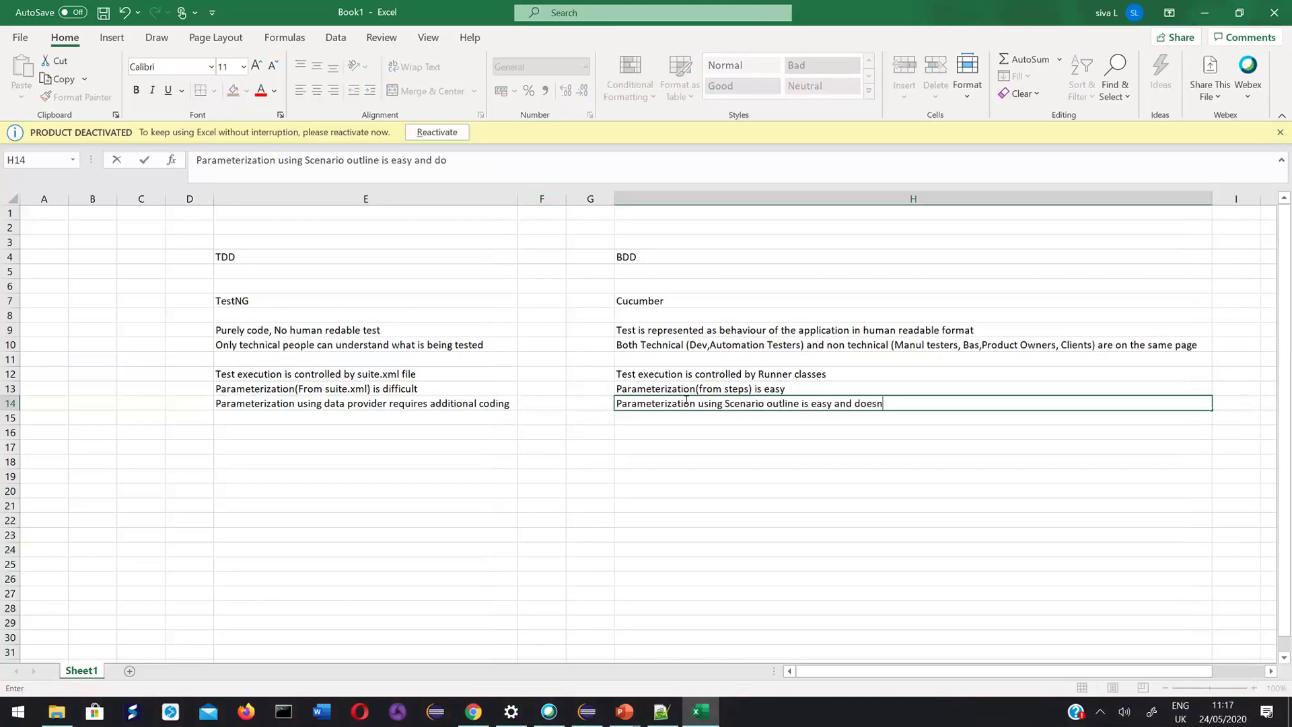
type("'t require any additional")
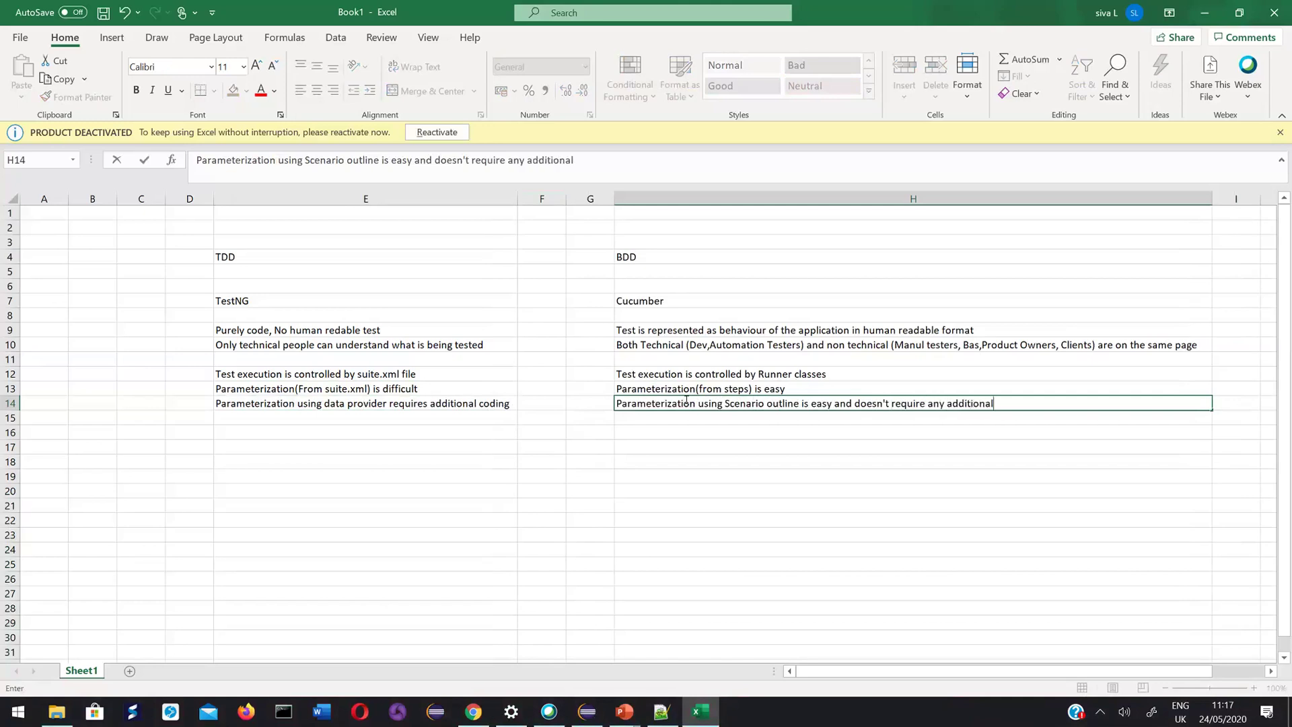
type(" coding")
Correct "Bas" to "BAs" in the list of non-technical people in H10.
left_click(973, 335)
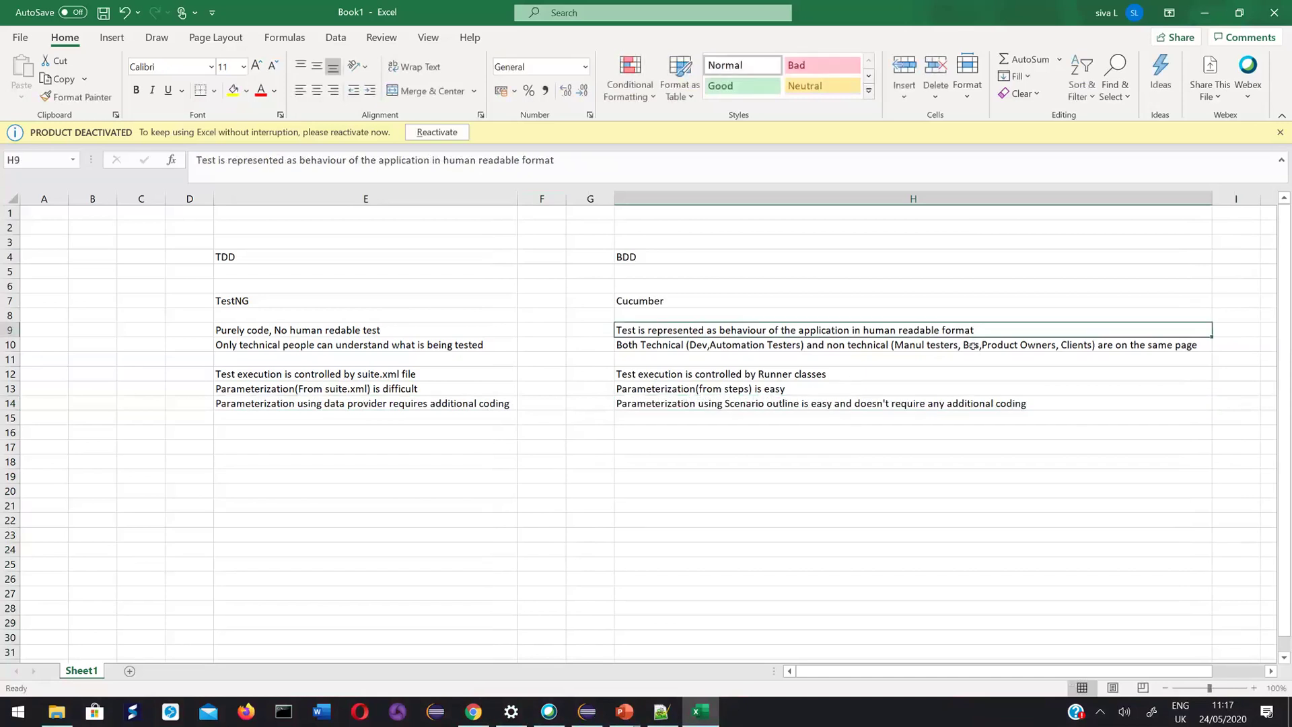
double_click(973, 345)
key("BackSpace")
type("A")
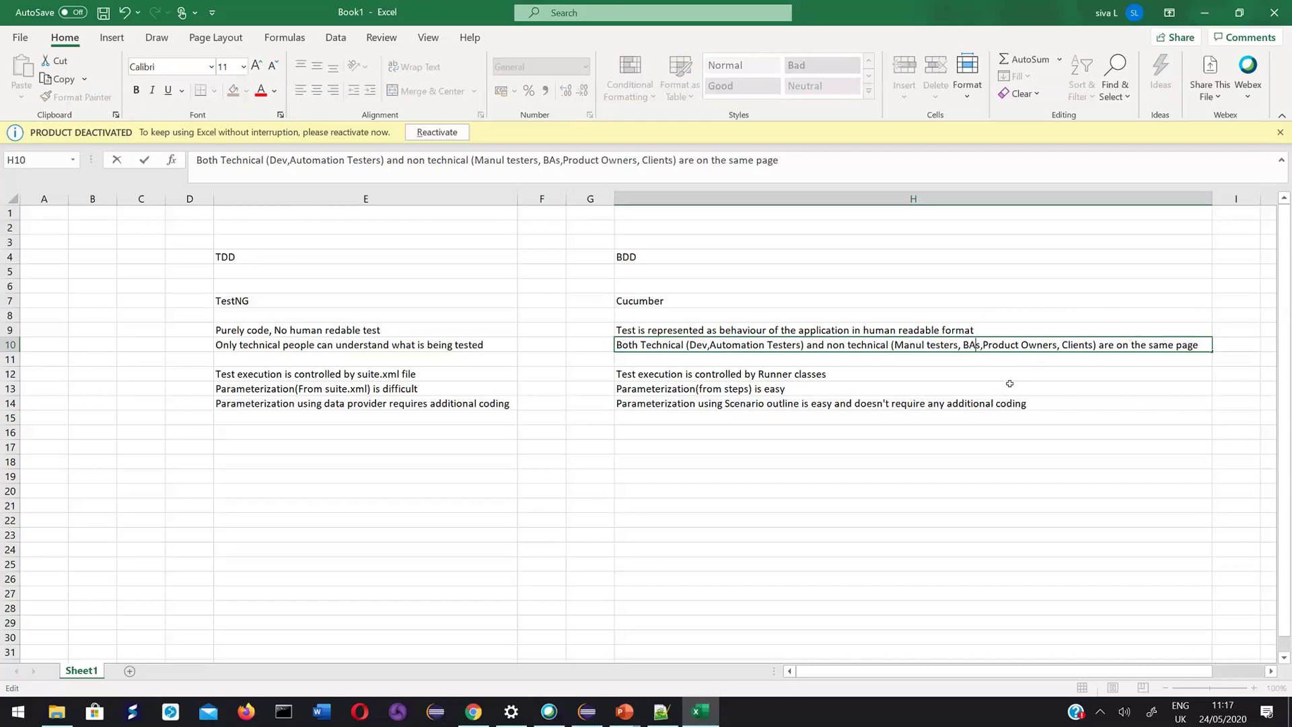
key("Return")
key("Return")
key("Return")
key("Return")
key("Return")
key("Return")
key("ctrl+s")
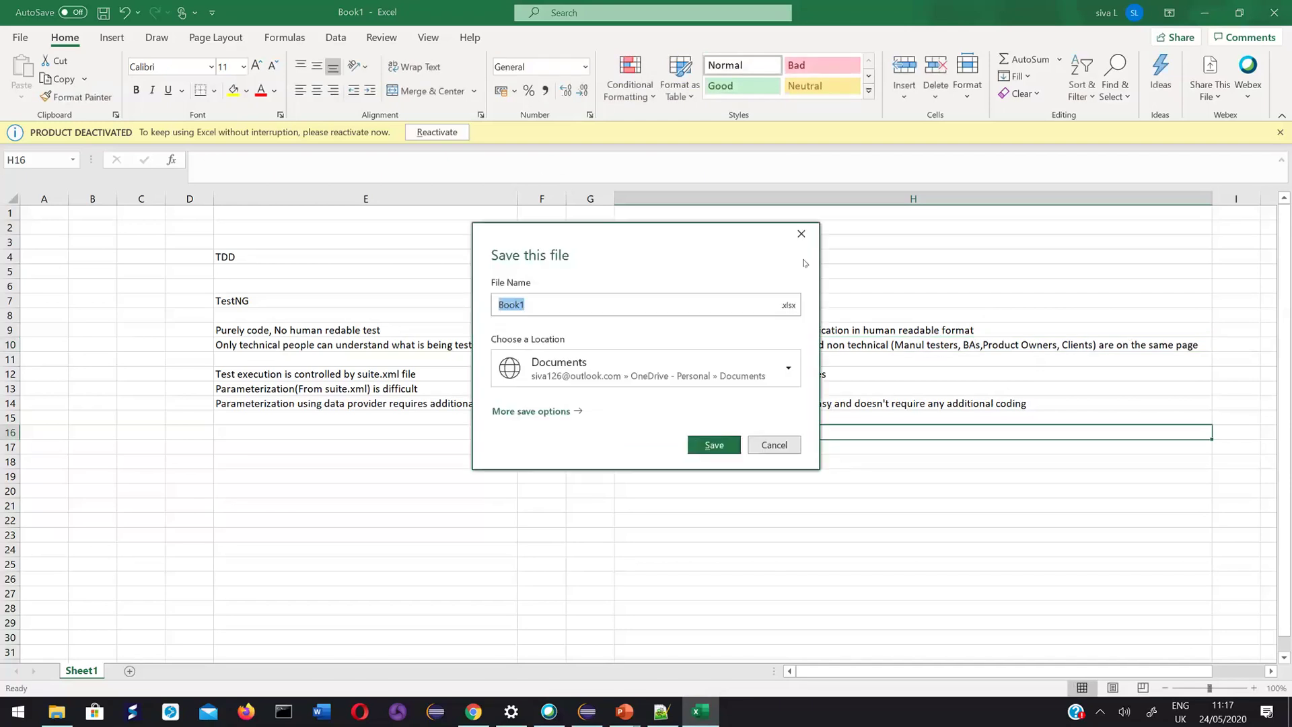
left_click(801, 234)
left_click(343, 418)
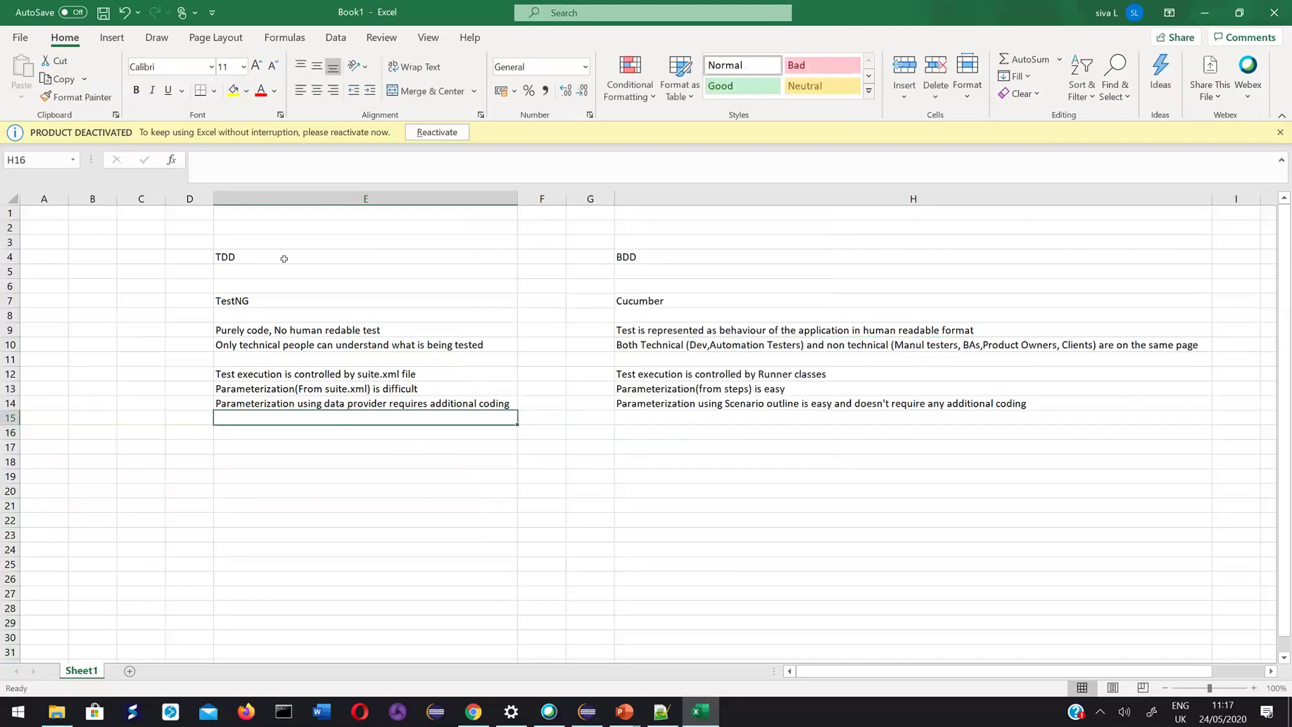
Rename the worksheet as "TDD Vs BDD".
double_click(89, 670)
type("TDD")
key("BackSpace")
type("D Vs")
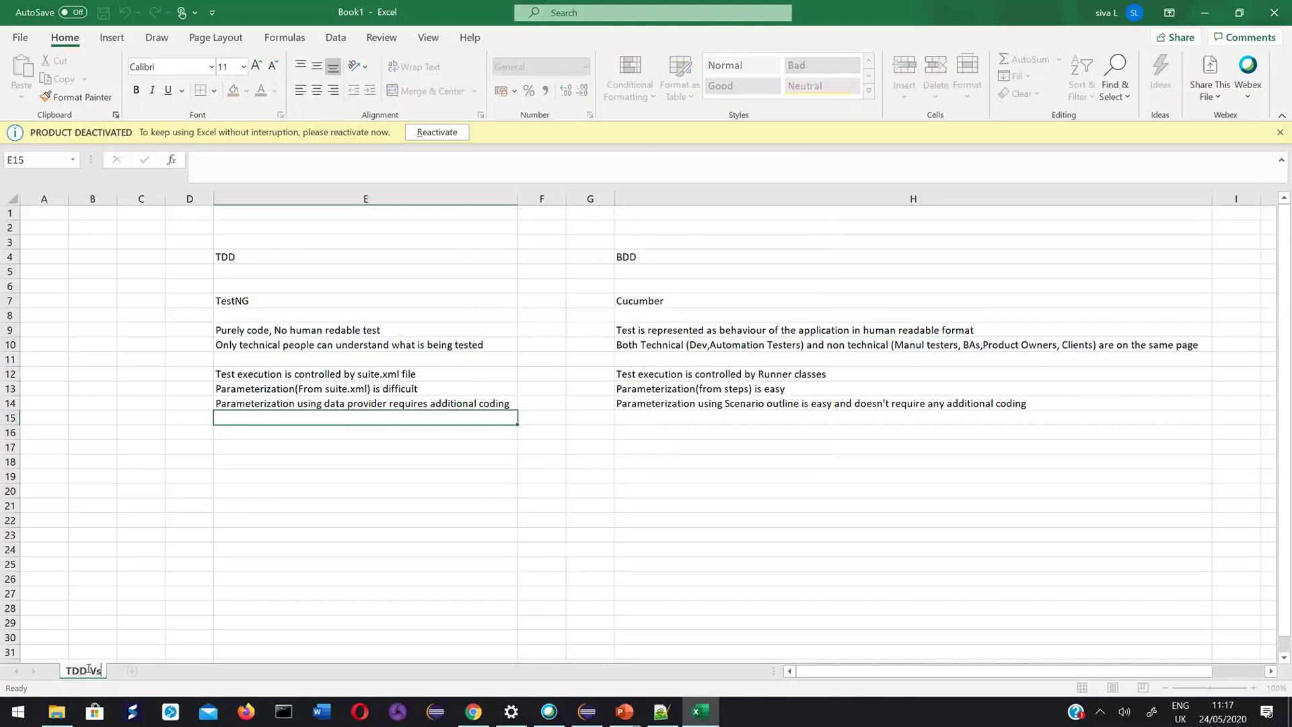
type(" BDD")
left_click(131, 642)
Start saving the workbook to the local Documents folder and open the full Save As dialog.
key("ctrl+s")
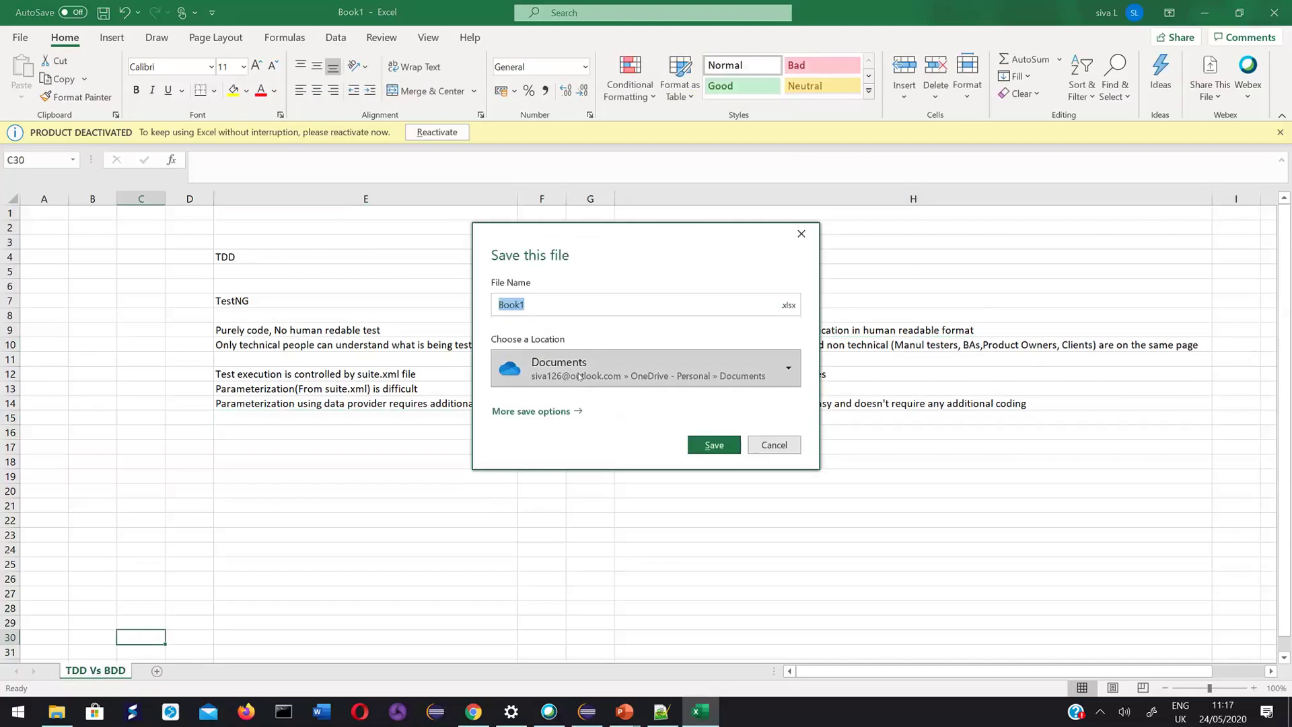
left_click(551, 412)
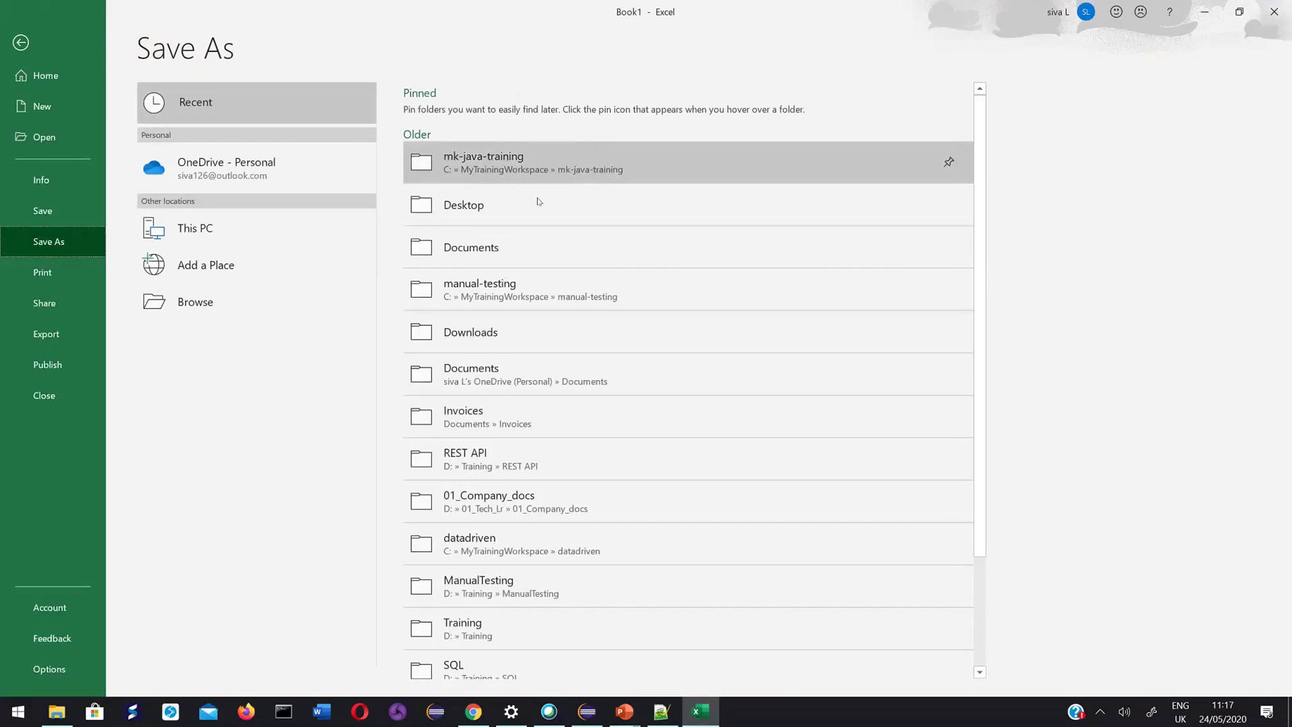
left_click(512, 247)
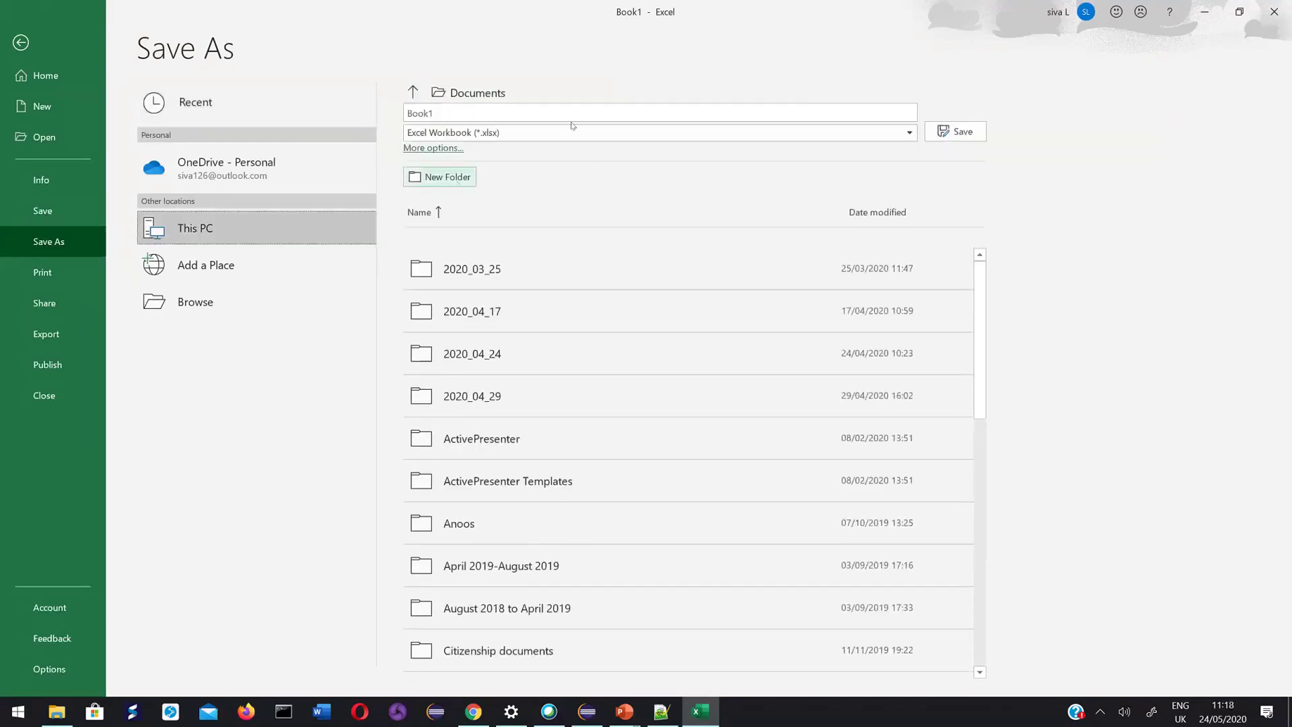
left_click(906, 133)
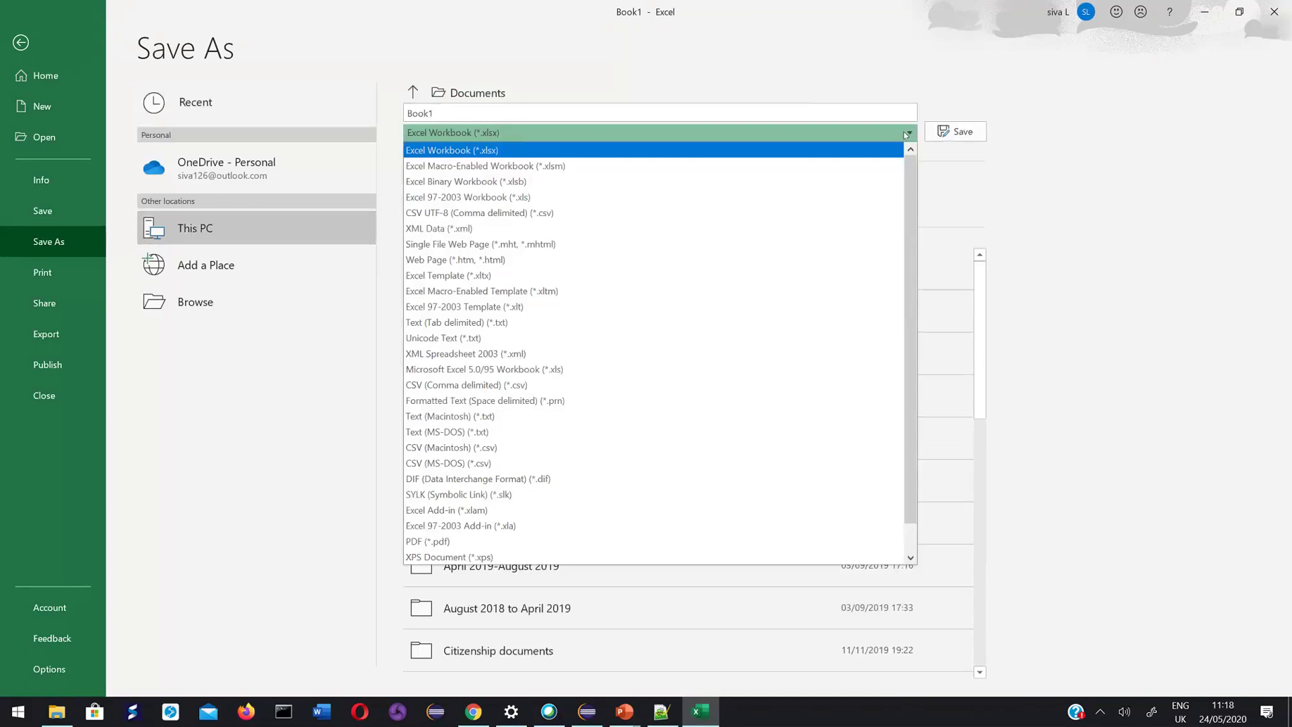
left_click(608, 94)
left_click(497, 93)
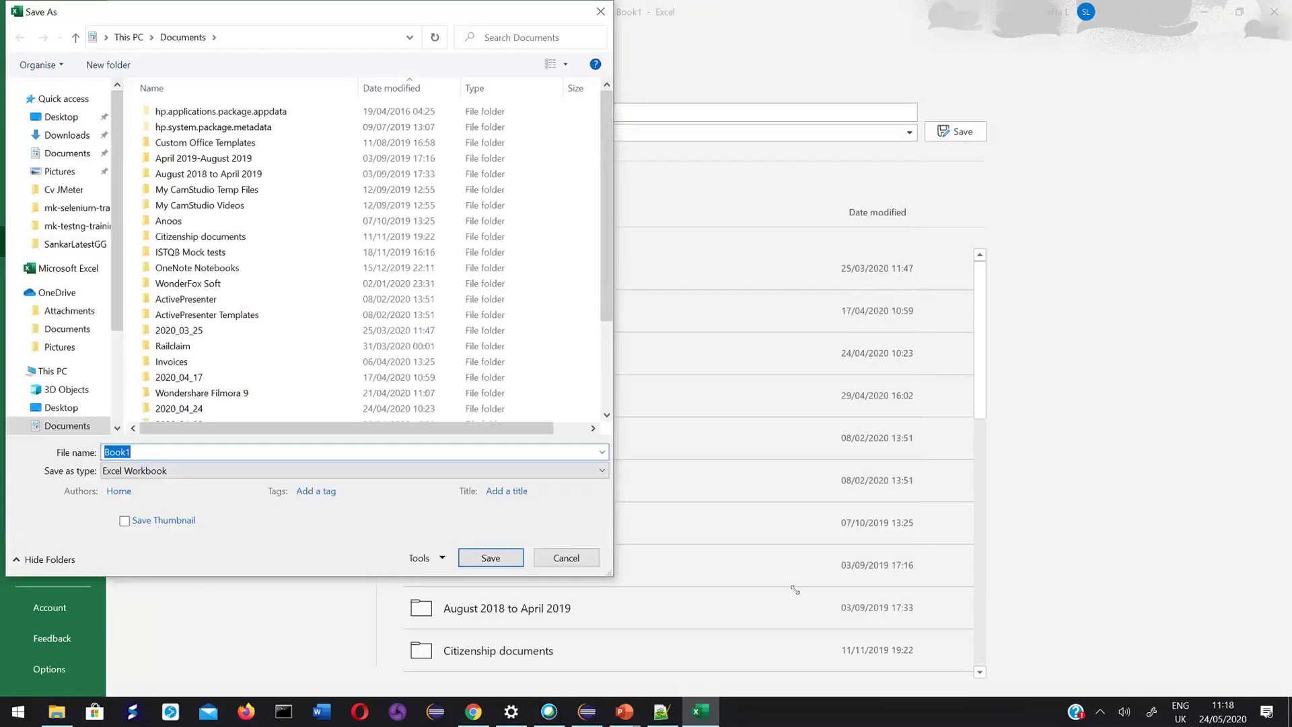
Enlarge the Save As dialog and browse its folder lists for a save location.
left_click_drag(795, 587, 800, 594)
scroll(120, 211, "down", 3)
scroll(120, 210, "up", 3)
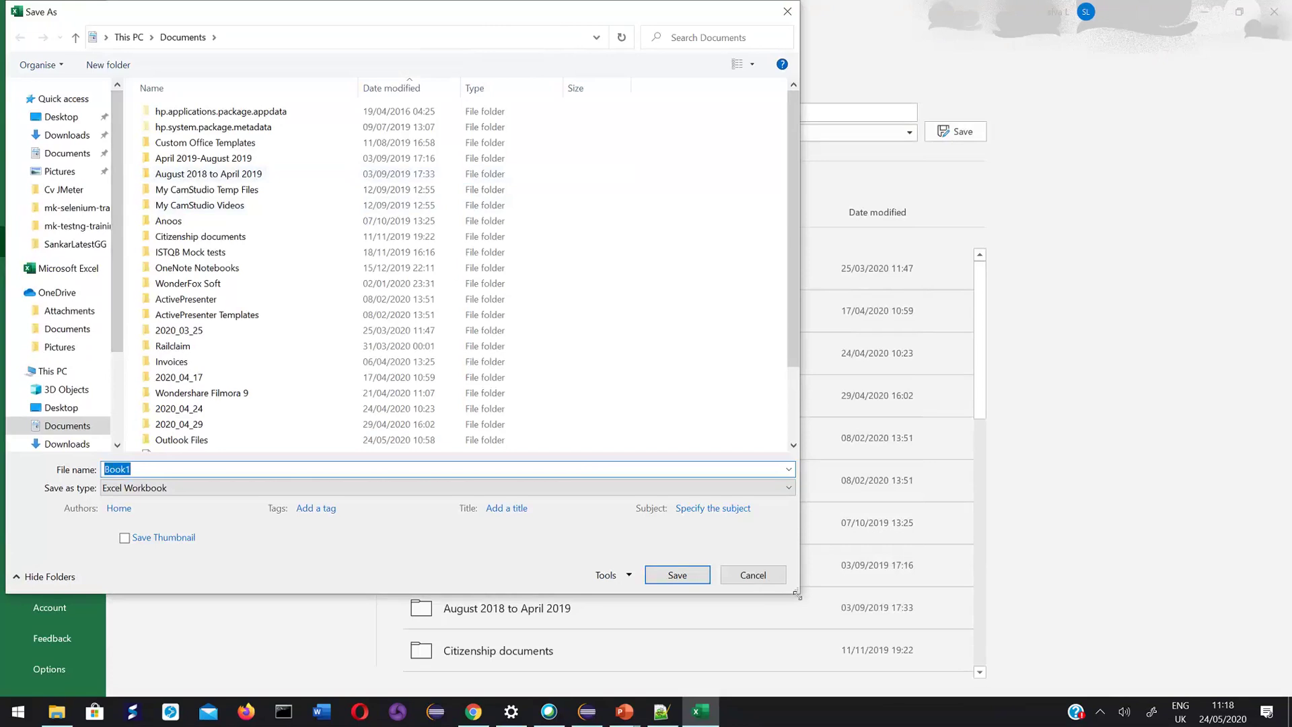
left_click_drag(1096, 566, 1097, 565)
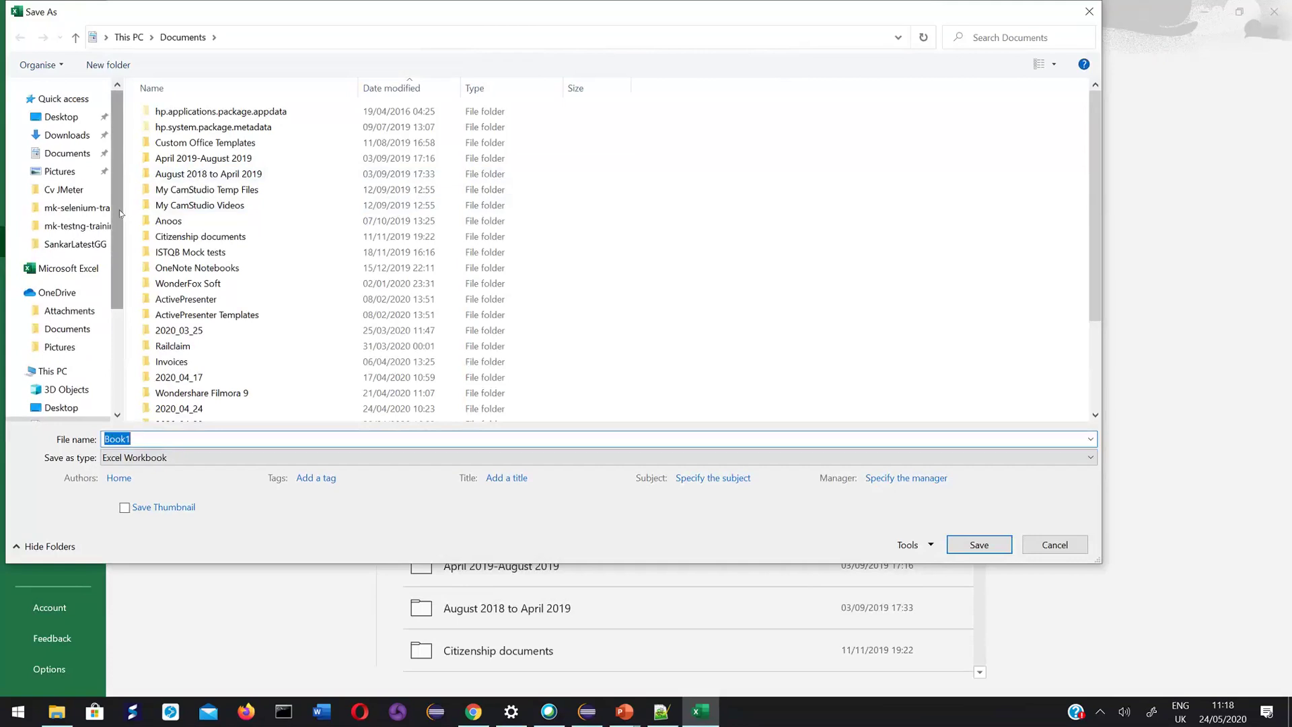
scroll(124, 215, "down", 3)
scroll(121, 144, "up", 3)
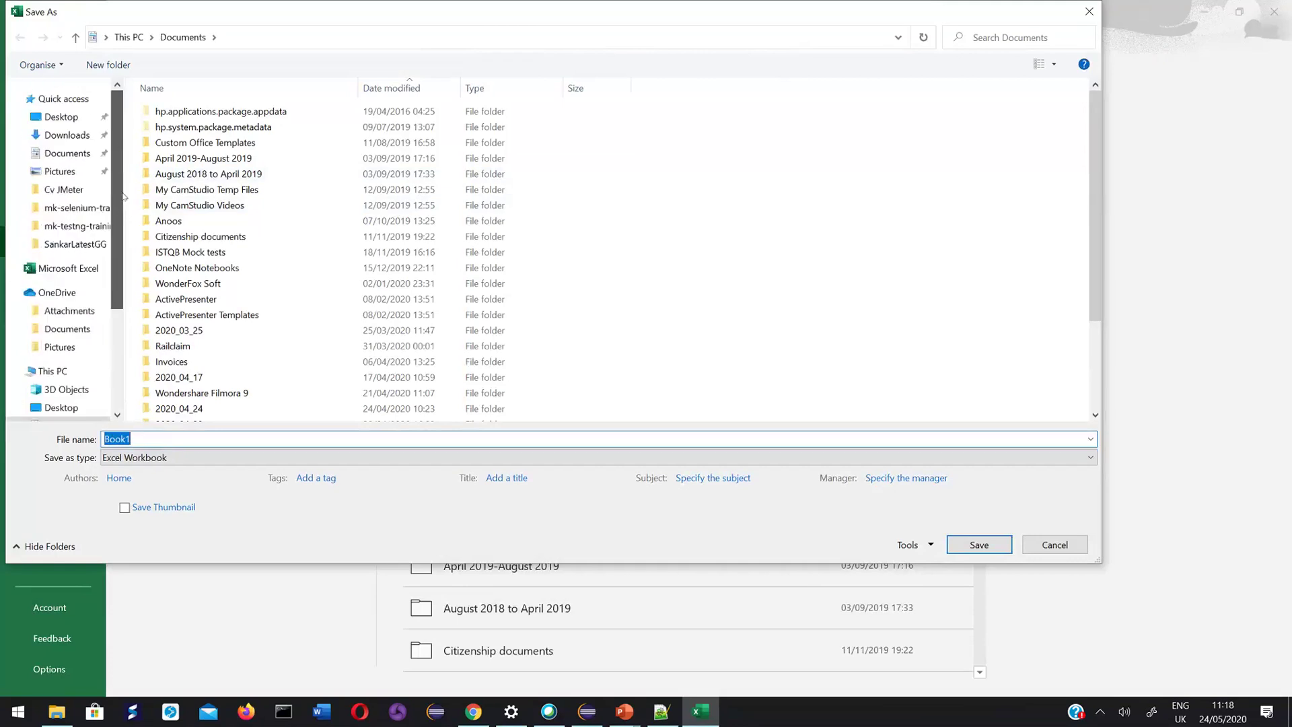
Browse the save location to the mk-testng-training folder inside MyTrainingWorkspace on the C: drive.
scroll(124, 197, "down", 5)
left_click_drag(118, 323, 140, 180)
scroll(115, 273, "down", 3)
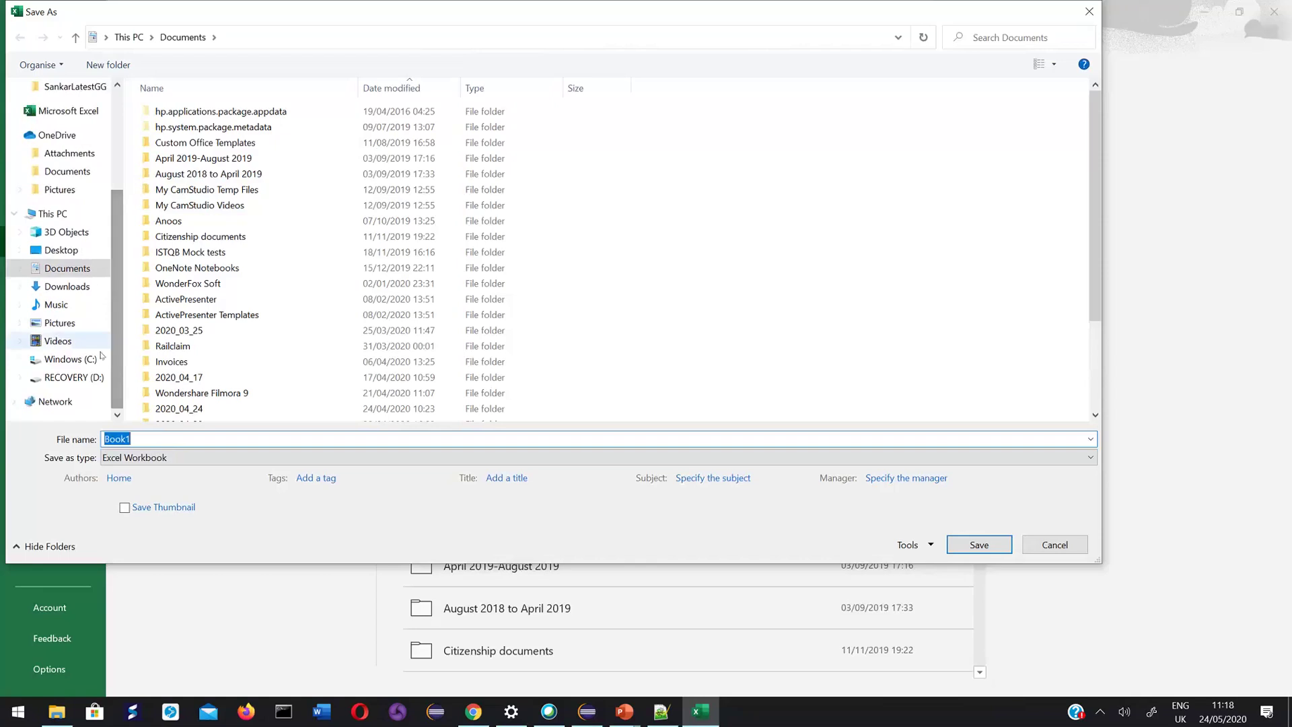
left_click(70, 358)
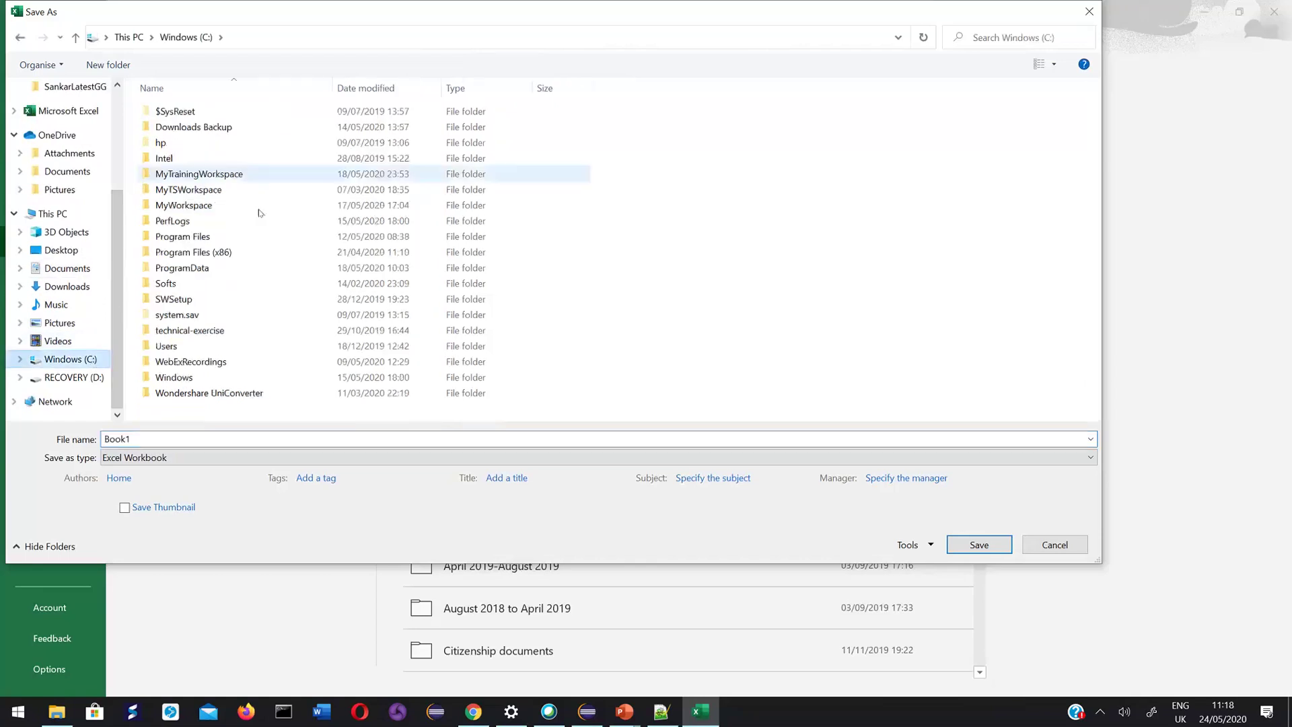
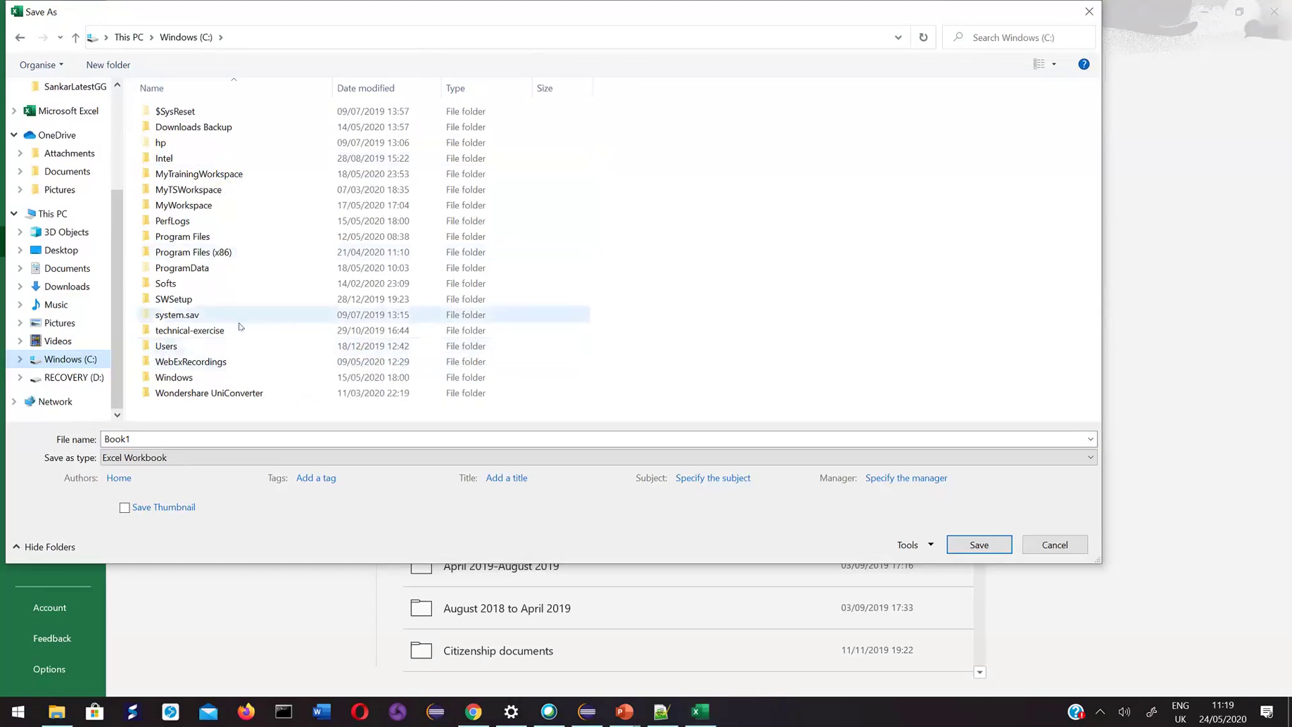
left_click(210, 174)
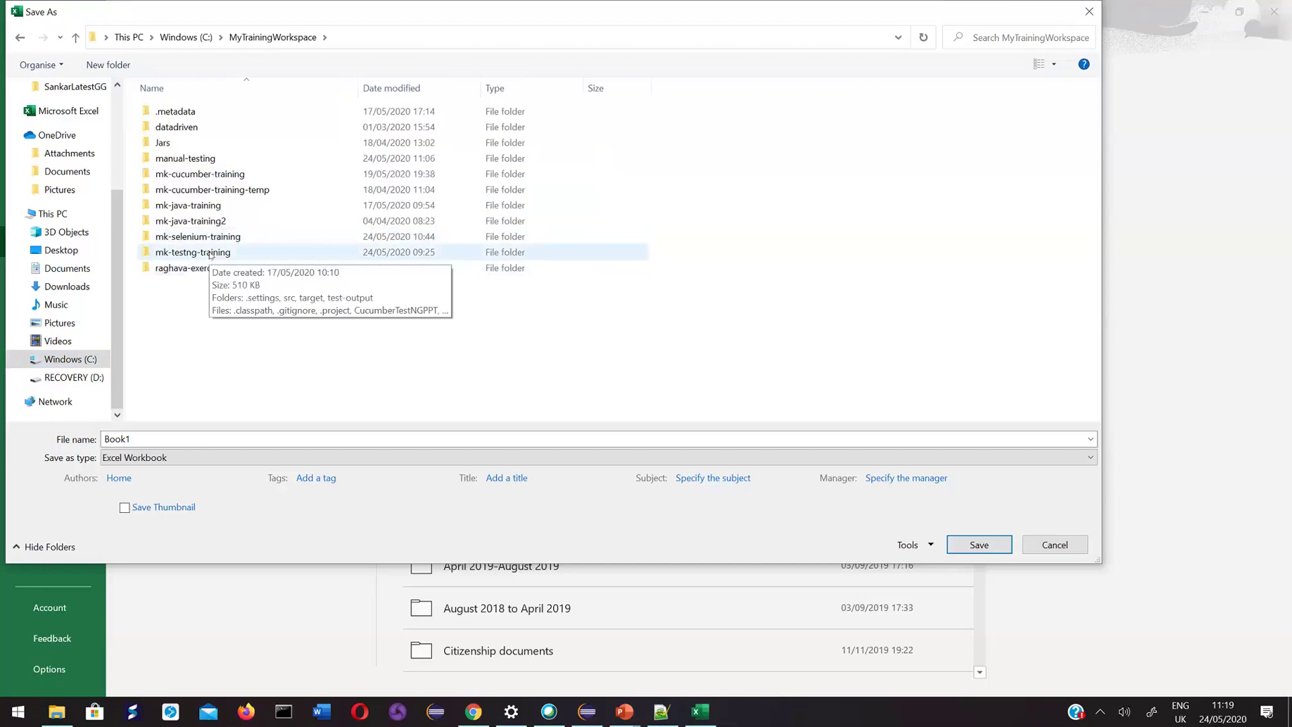
double_click(210, 253)
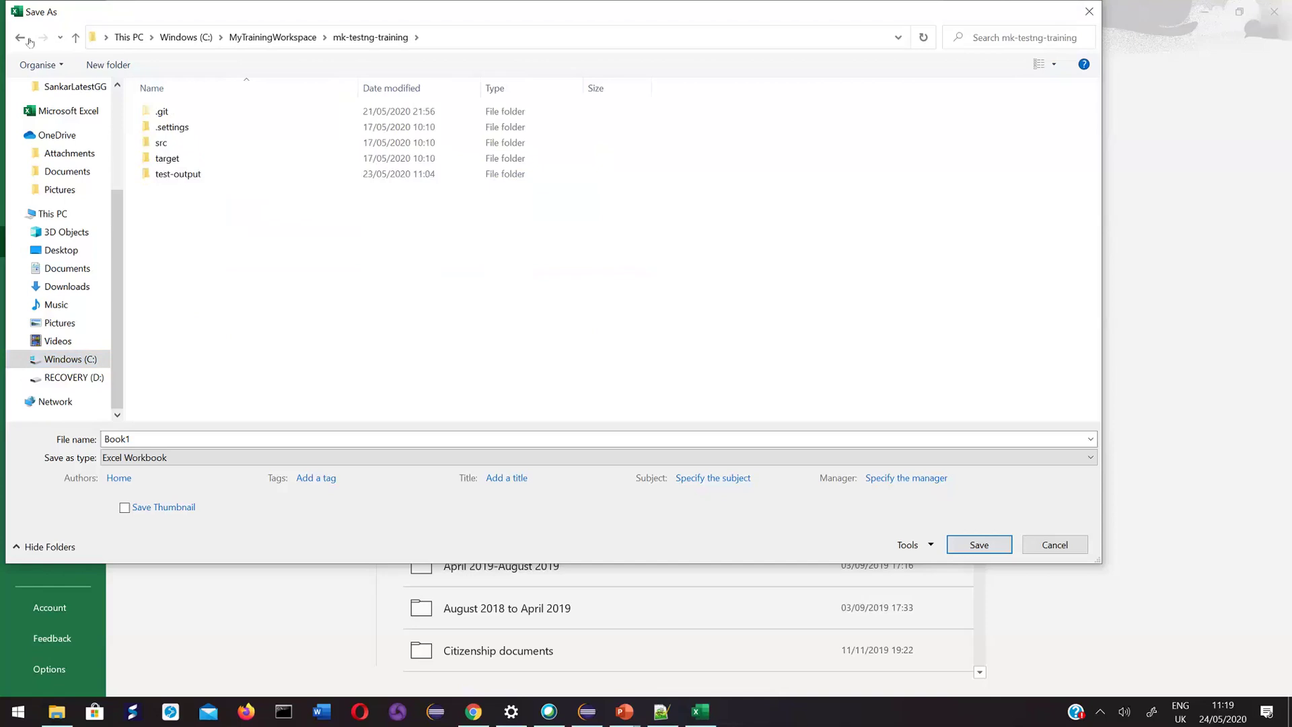
Name the workbook CucumberTestNG_SupportingExcel and save it as an Excel Workbook in the mk-testng-training folder.
double_click(133, 436)
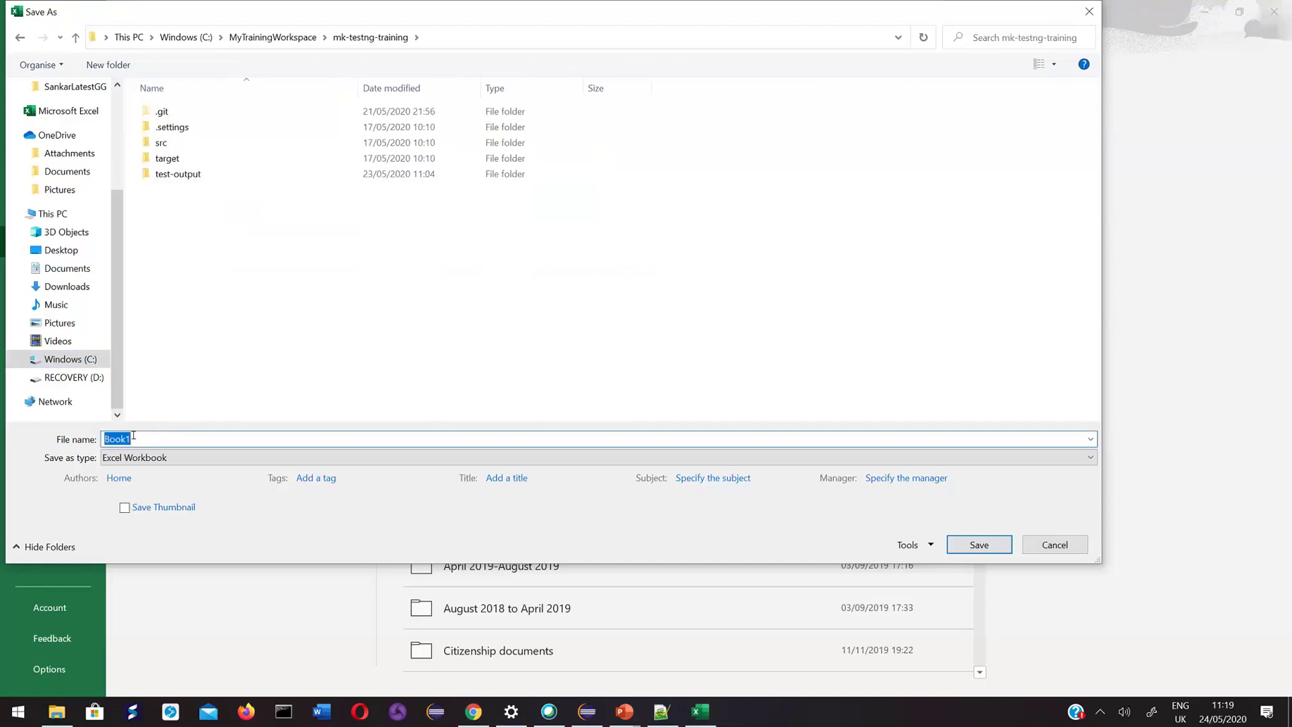
type("C")
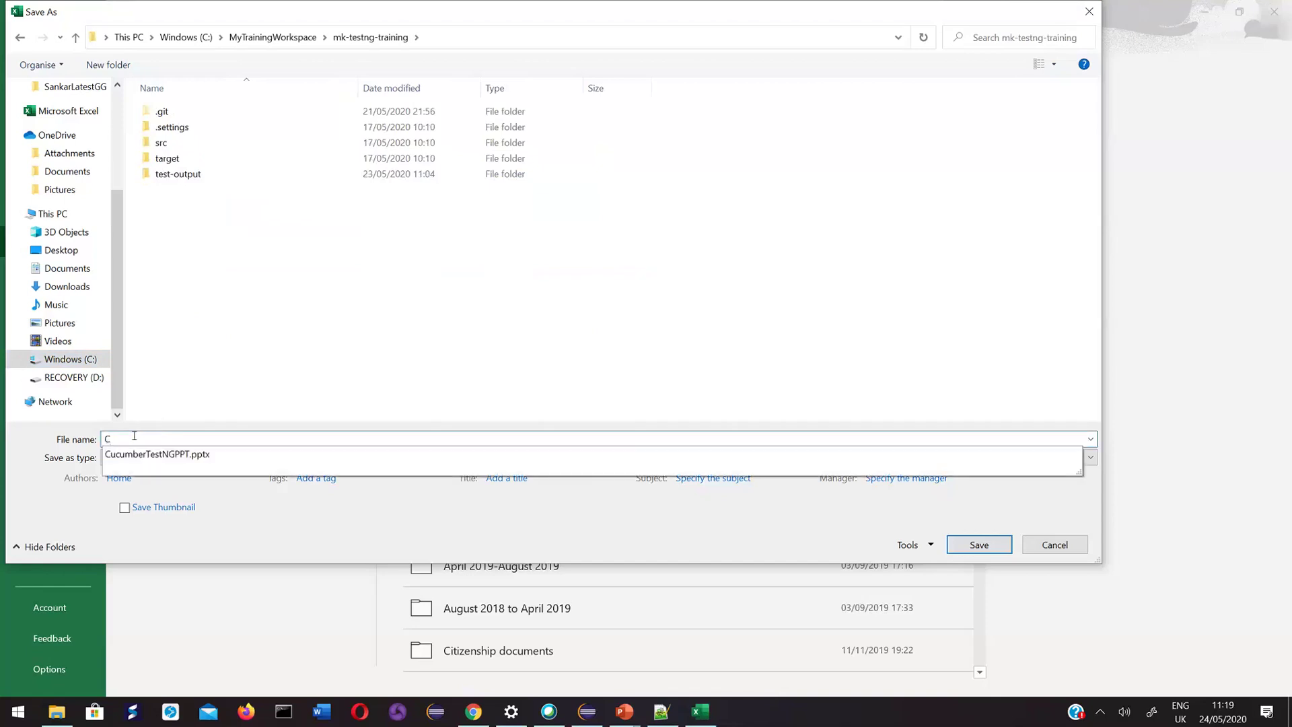
key("Down")
key("BackSpace")
key("BackSpace")
key("BackSpace")
key("BackSpace")
left_click(340, 321)
double_click(208, 437)
left_click(210, 435)
key("BackSpace")
key("BackSpace")
key("BackSpace")
key("BackSpace")
type("G")
type("_")
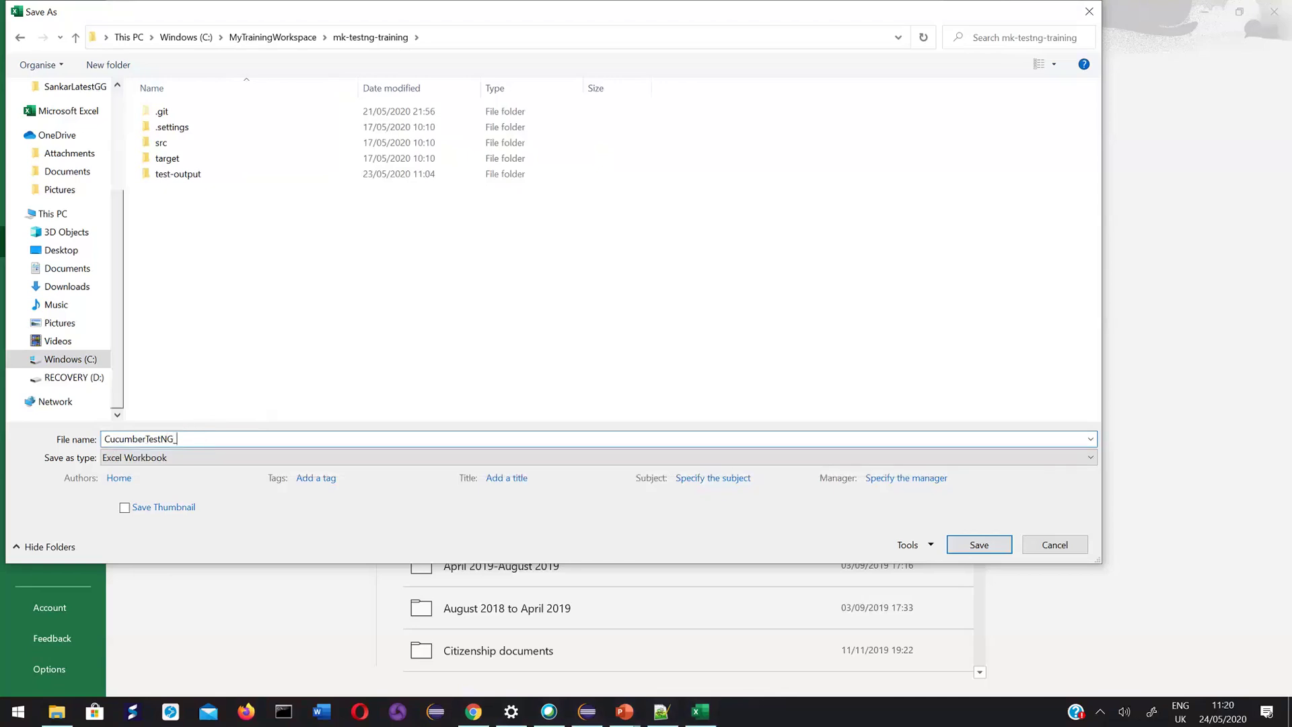
type("S")
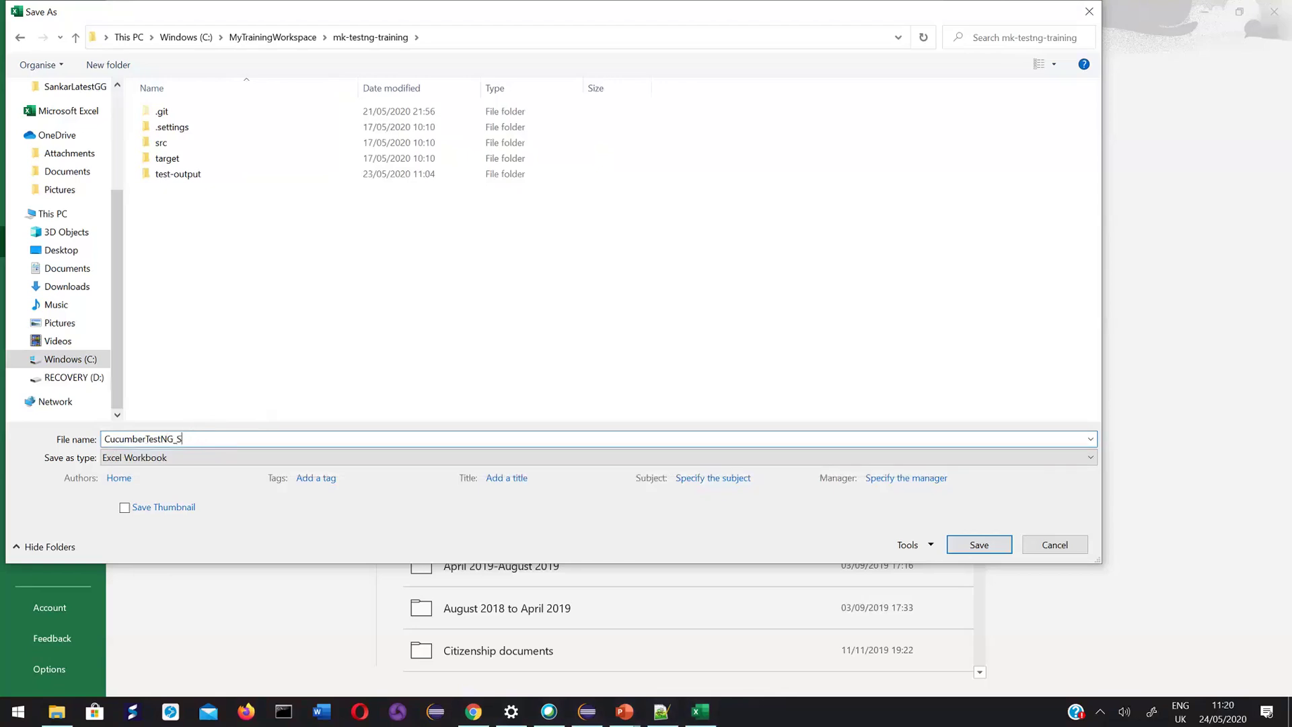
type("upportingExcel")
left_click(981, 545)
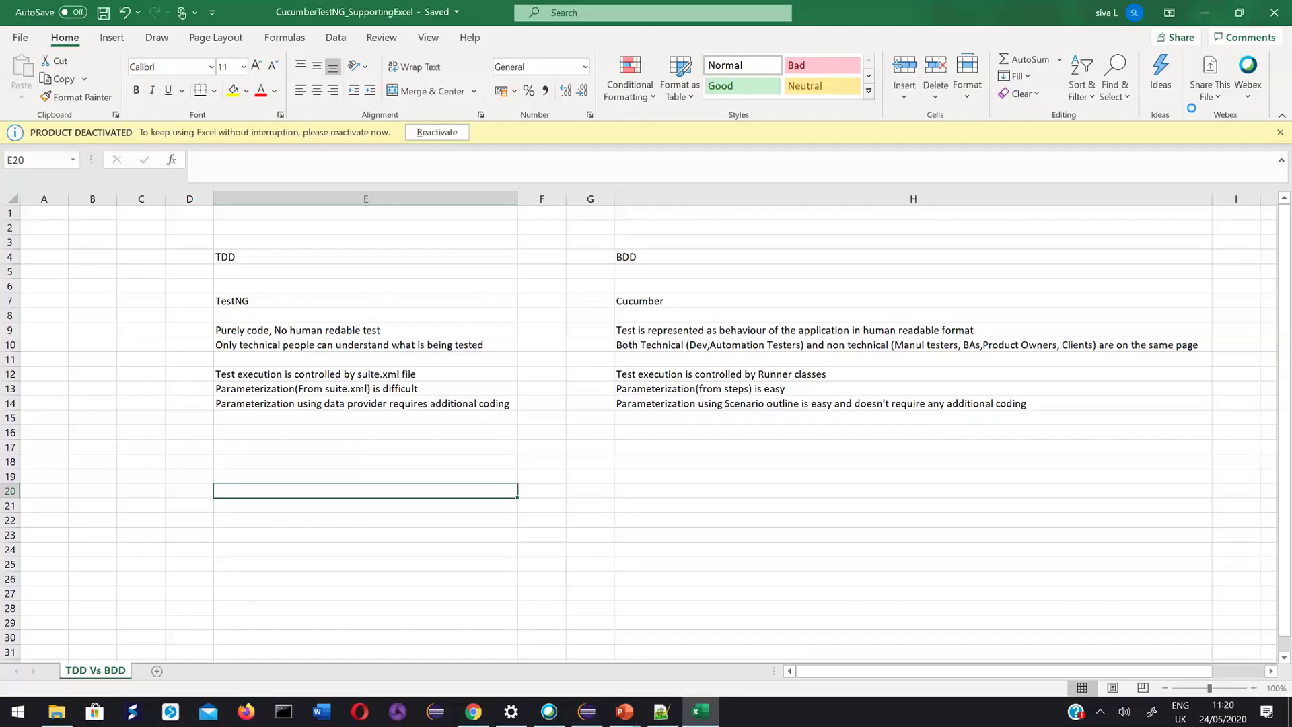
Compare the TestNG and Cucumber readability points in rows 9 and 10, and dismiss the product deactivation notice.
left_click(335, 346)
left_click(651, 341)
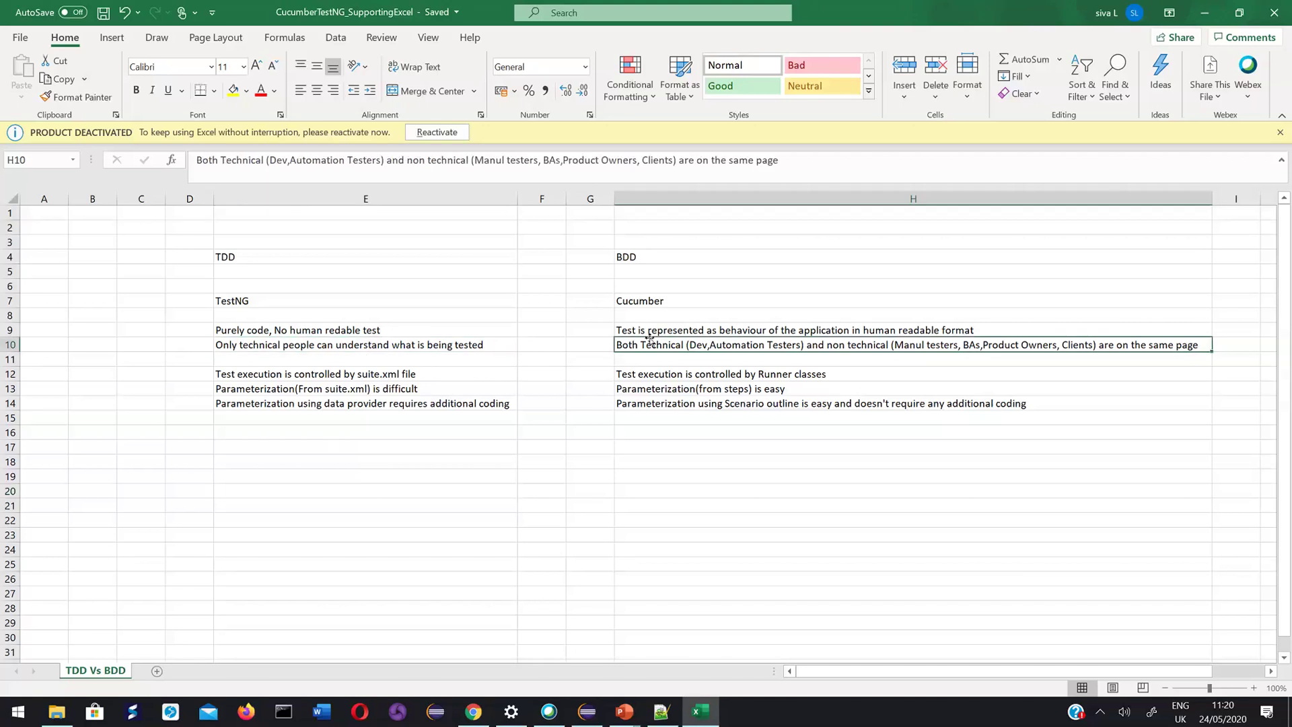
mouse_move(650, 341)
left_mouse_down()
mouse_move(647, 301)
mouse_move(141, 301)
mouse_move(222, 301)
left_mouse_up()
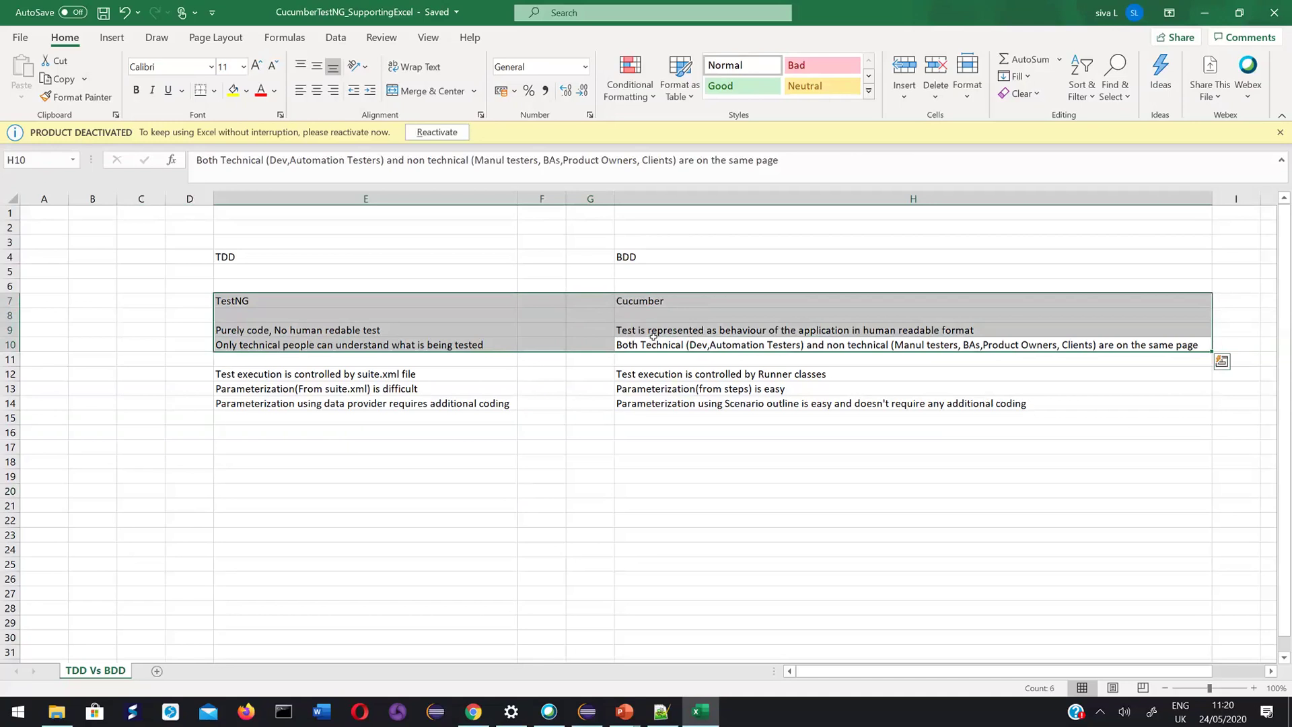
left_click(671, 326)
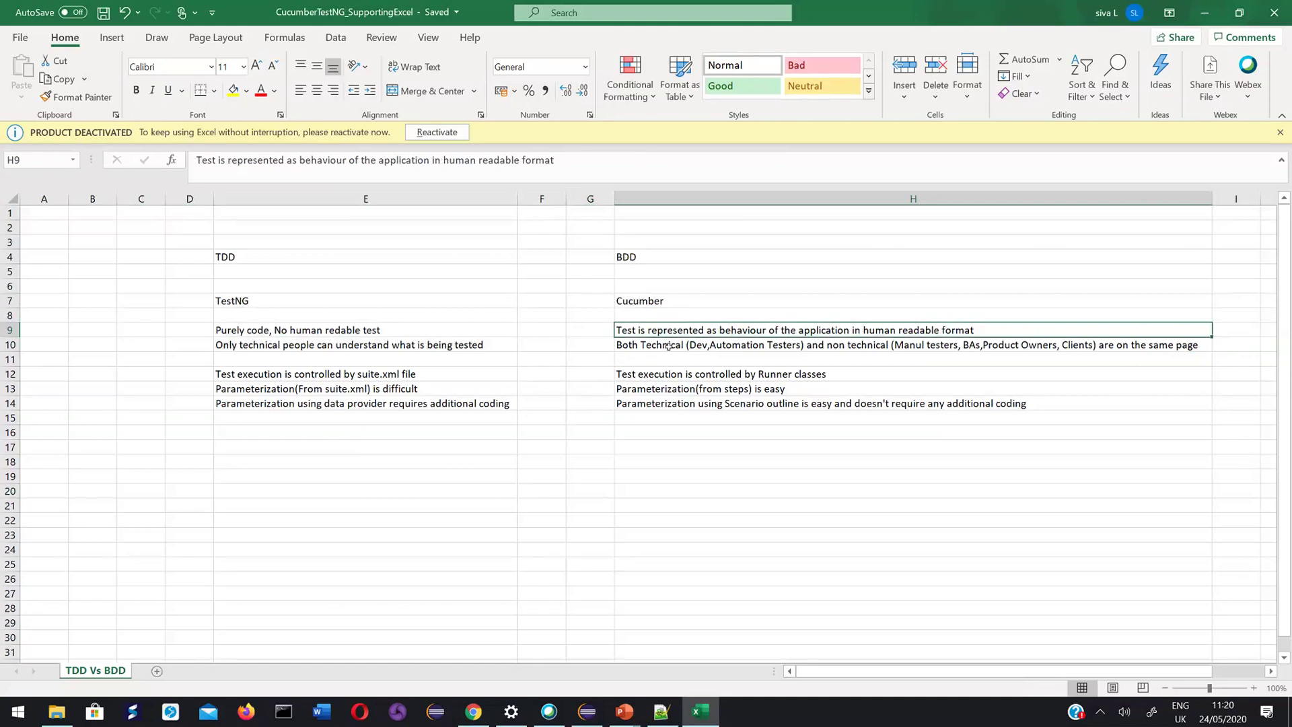
left_click(668, 345)
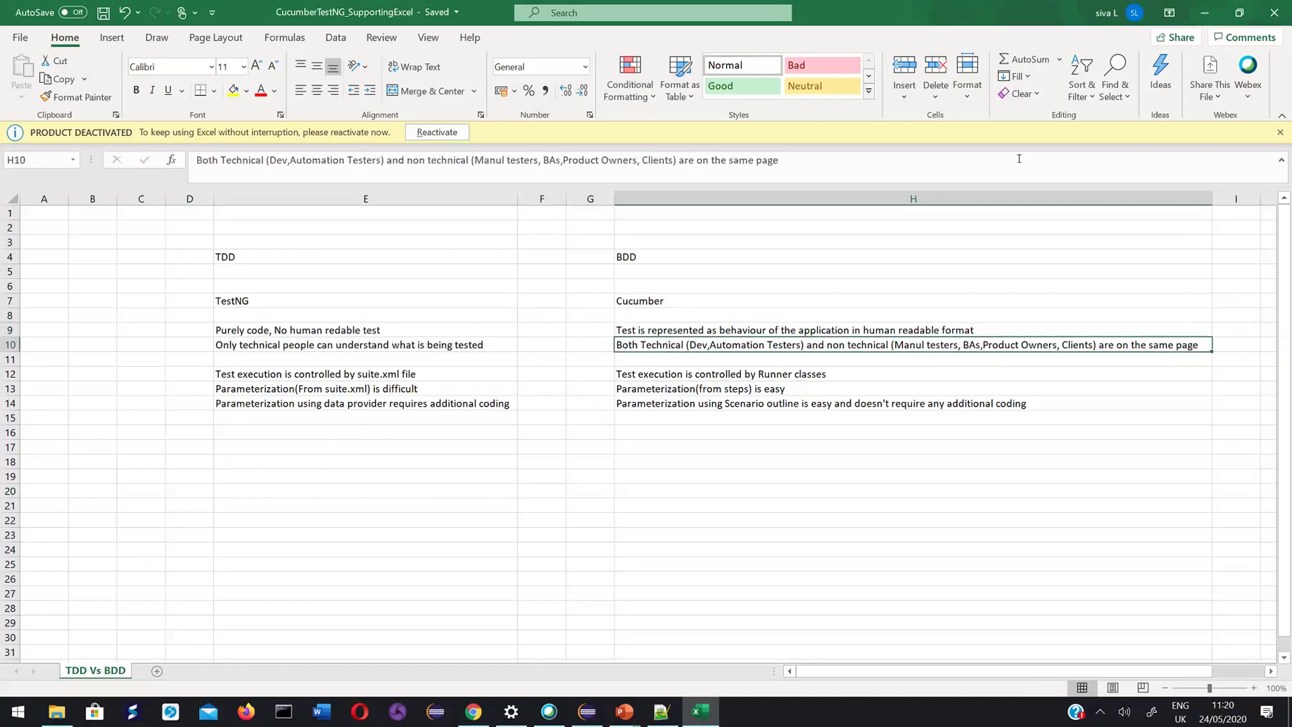
left_click(1281, 132)
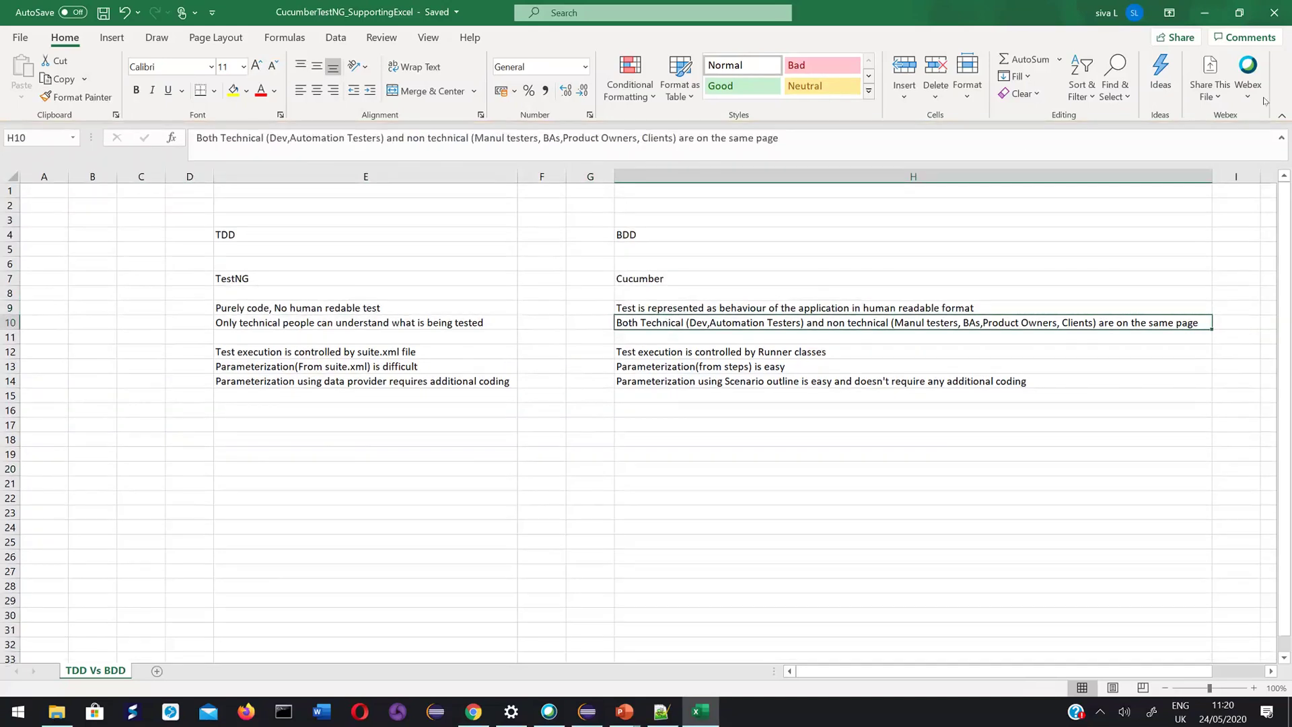
Switch to Eclipse and examine the cart scenario lines in the amazontest.feature file.
left_click(1203, 13)
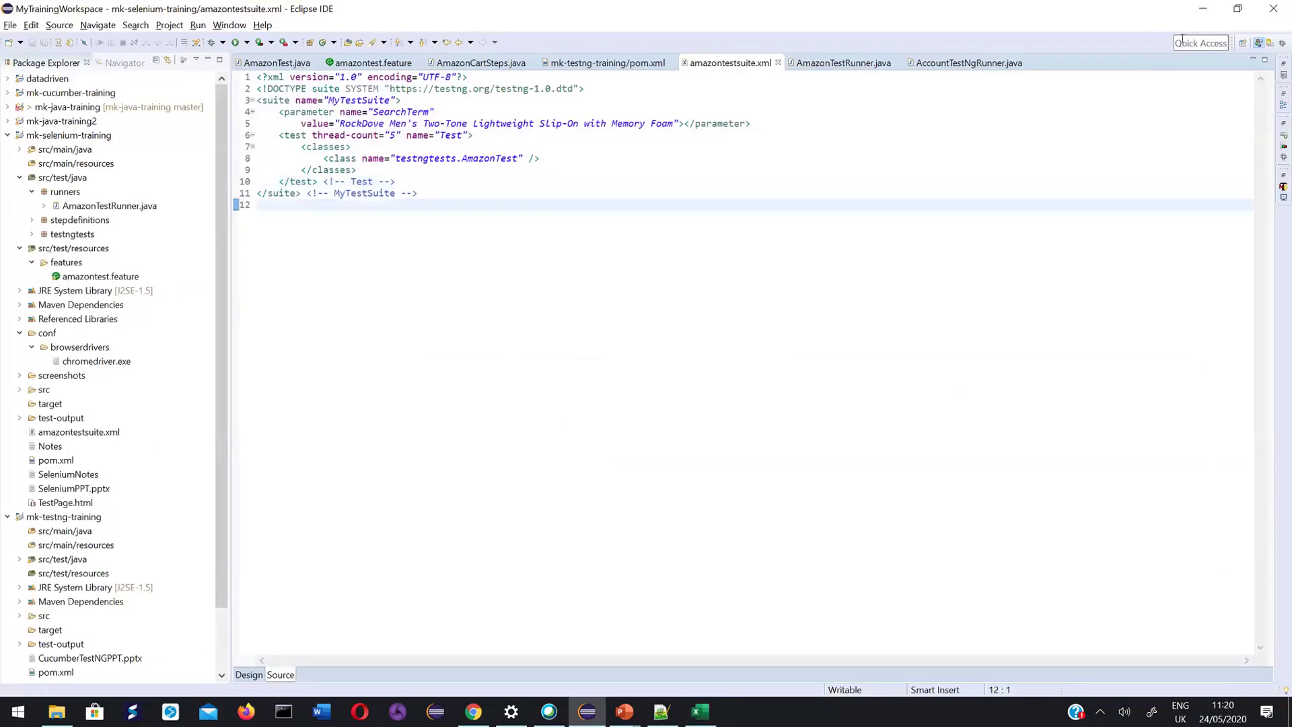
left_click(1204, 8)
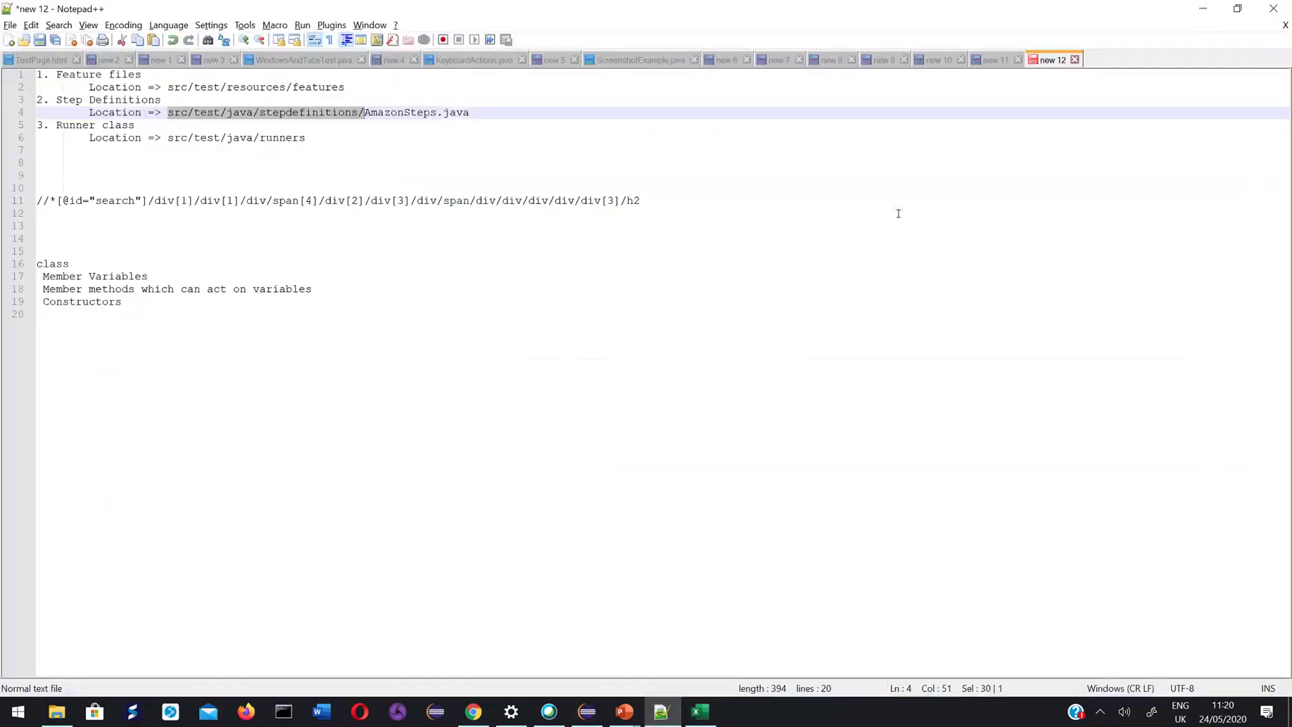
left_click(588, 712)
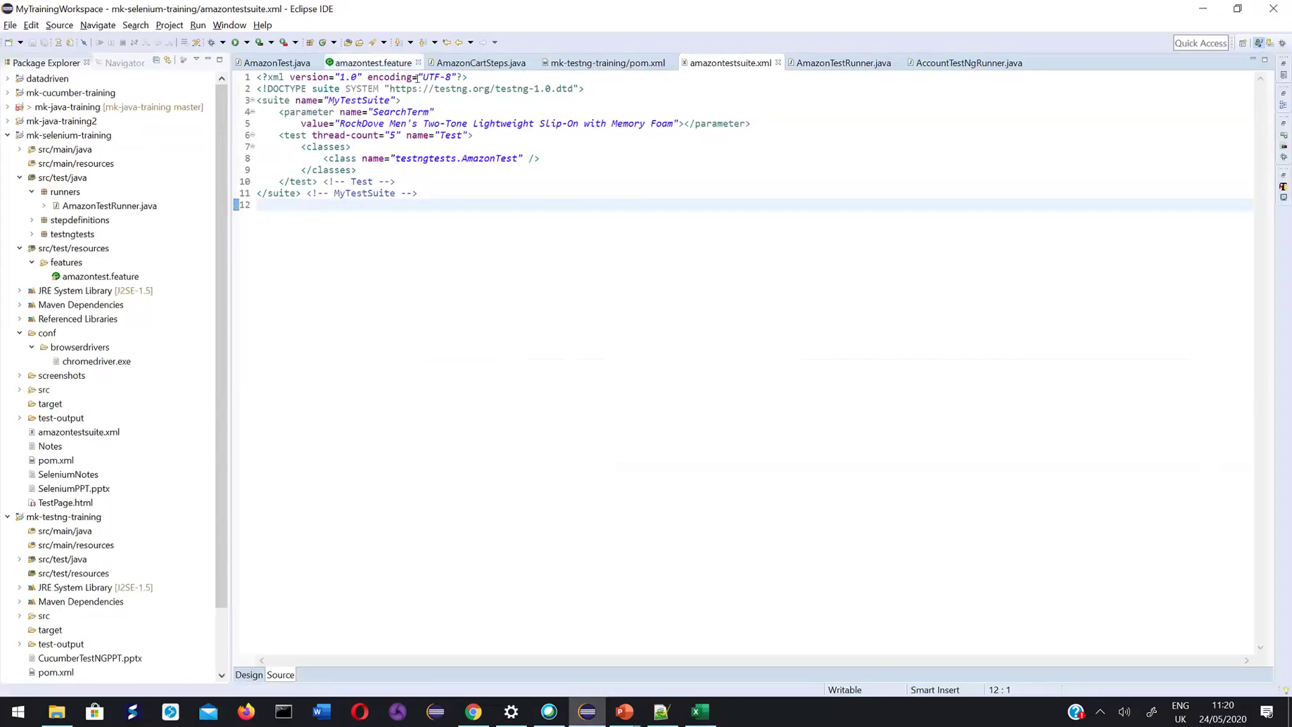
left_click(374, 63)
left_click(539, 242)
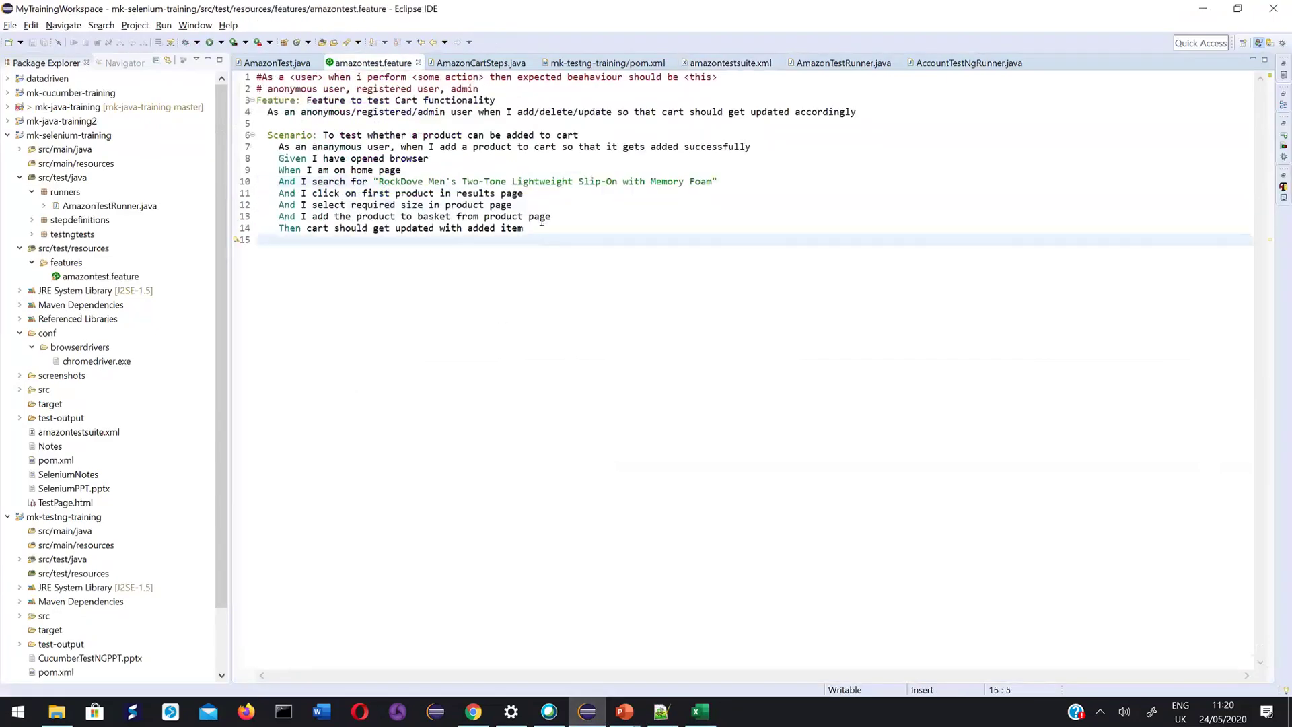
key("shift+Up")
key("shift+Up")
key("shift+Up")
key("shift+Up")
key("shift+Up")
key("shift+Up")
key("shift+Up")
key("shift+Up")
key("shift+Up")
left_click(452, 340)
Read through the step definition methods in AmazonCartSteps.java.
left_click(493, 63)
scroll(515, 404, "down", 9)
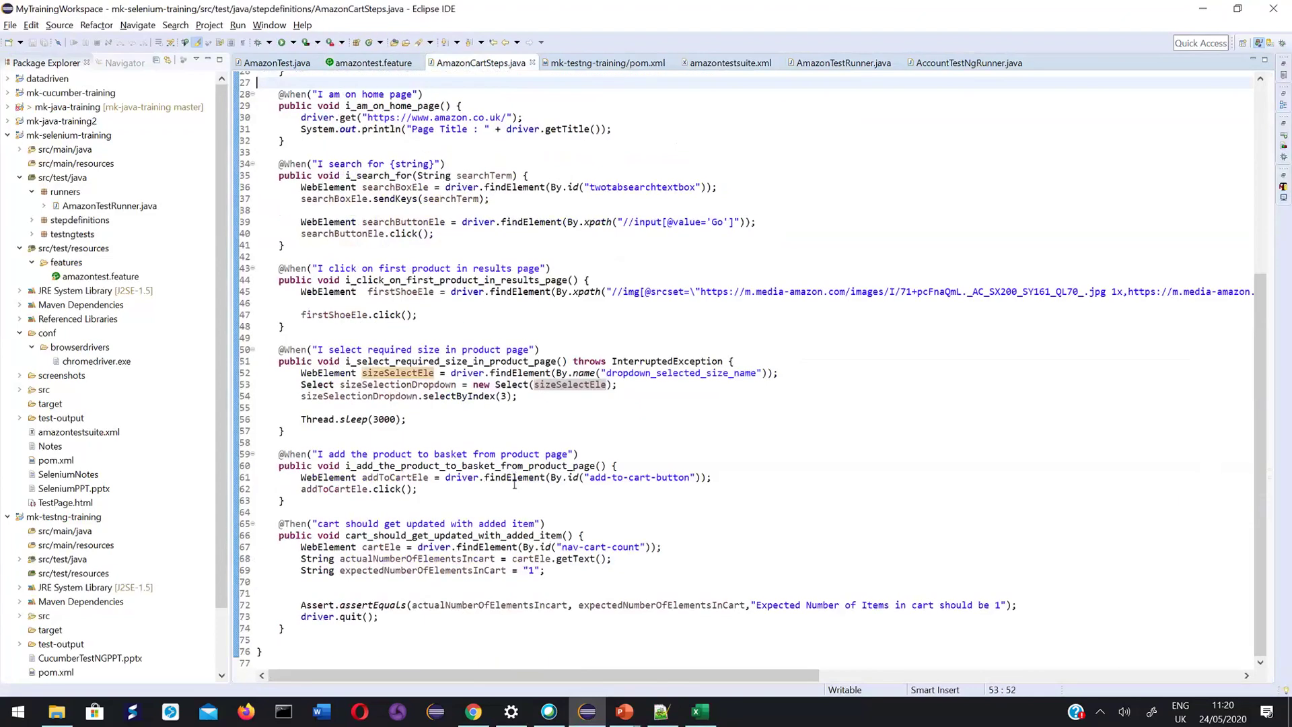
scroll(515, 403, "up", 9)
Return to amazontest.feature and highlight its text from the Feature line through the add-to-basket step.
left_click(374, 63)
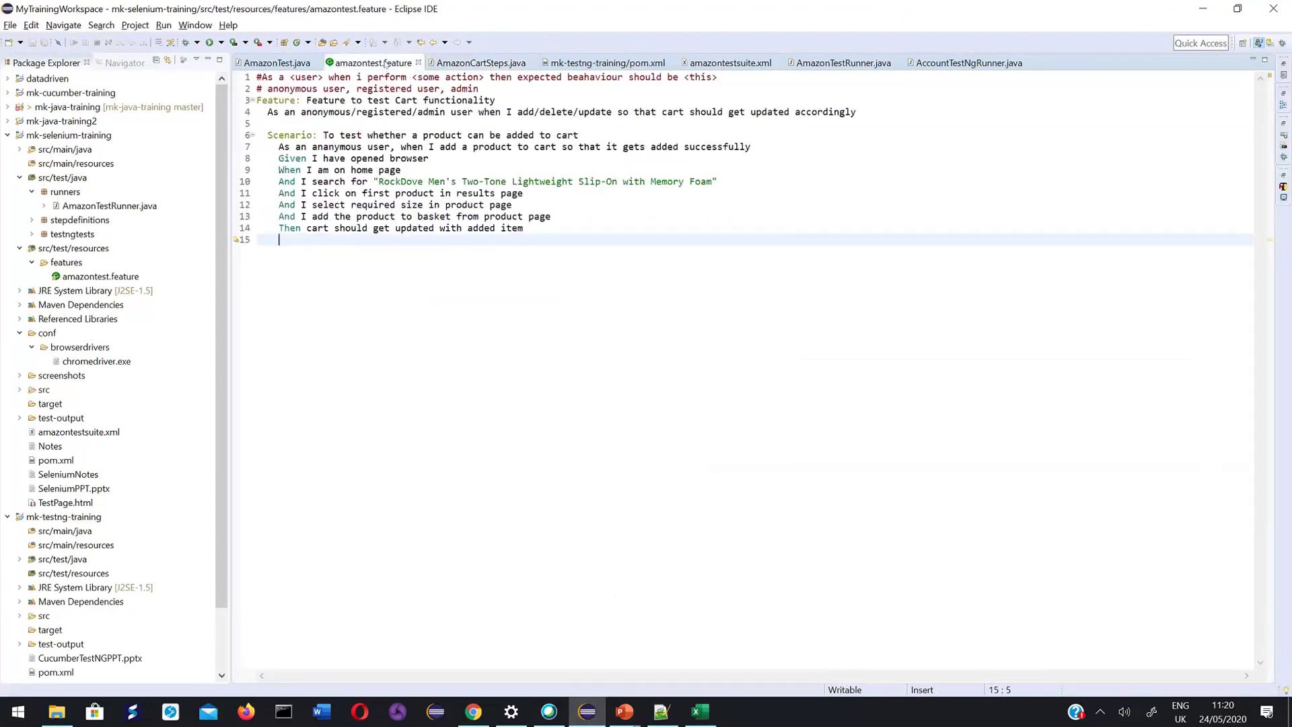
left_click_drag(550, 216, 236, 101)
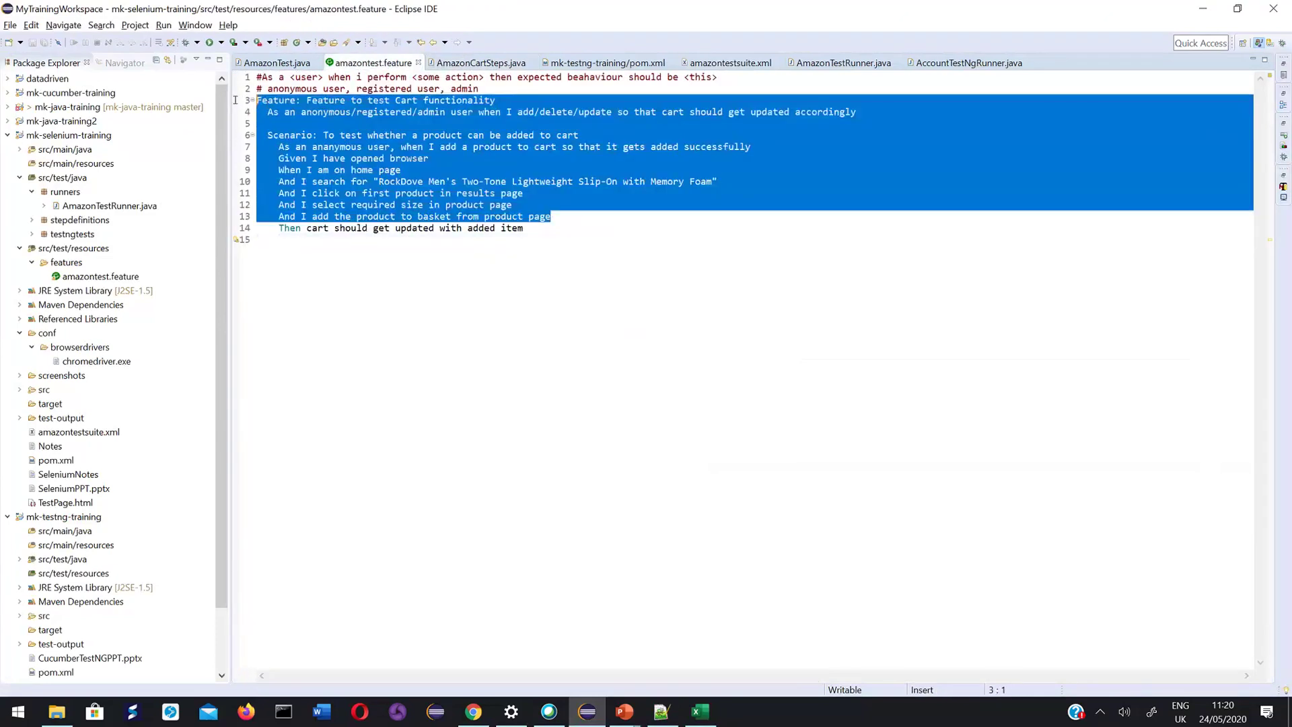
left_click(363, 389)
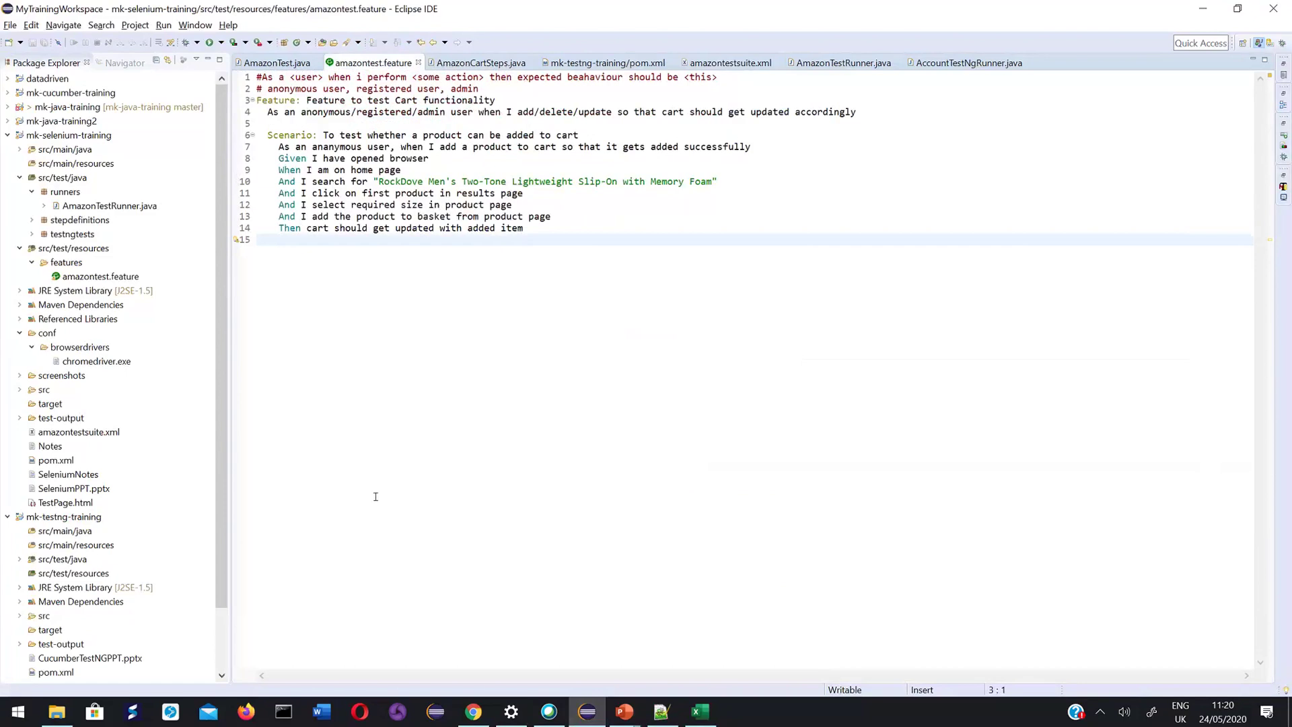
Switch to the Excel workbook and select cell H16 below the Cucumber points.
left_click(700, 711)
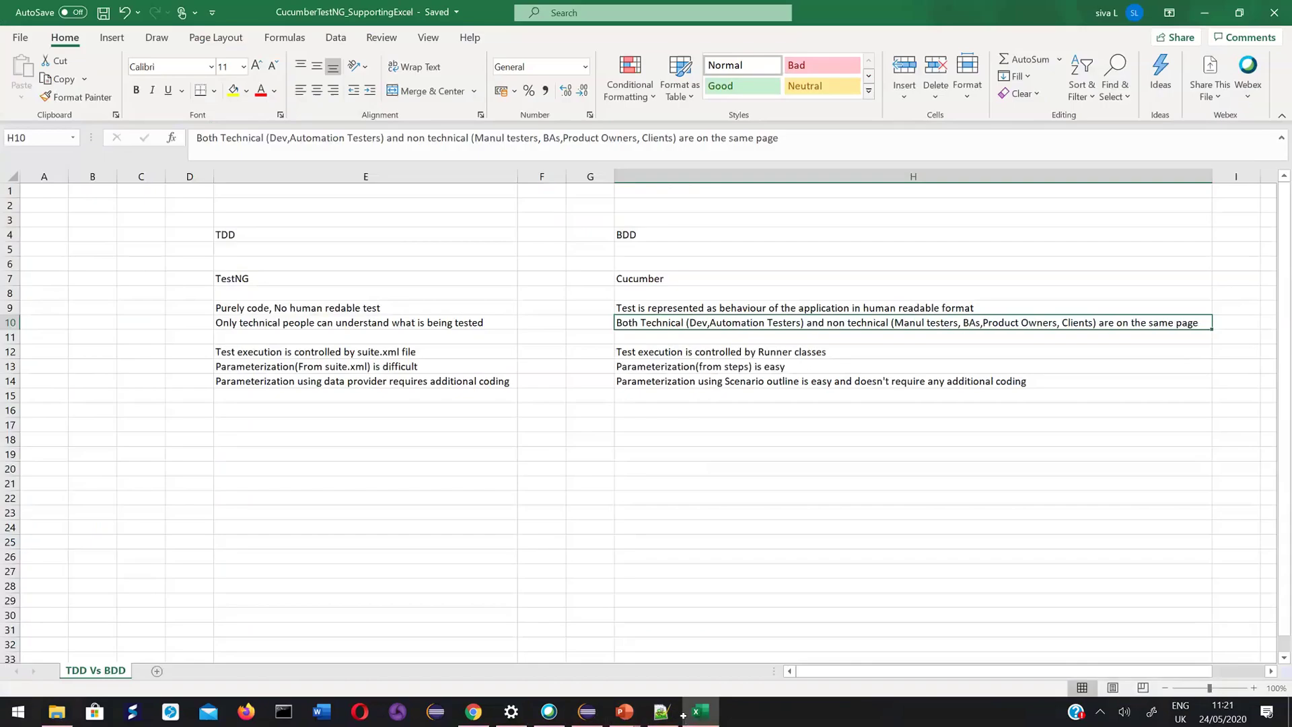
left_click(634, 410)
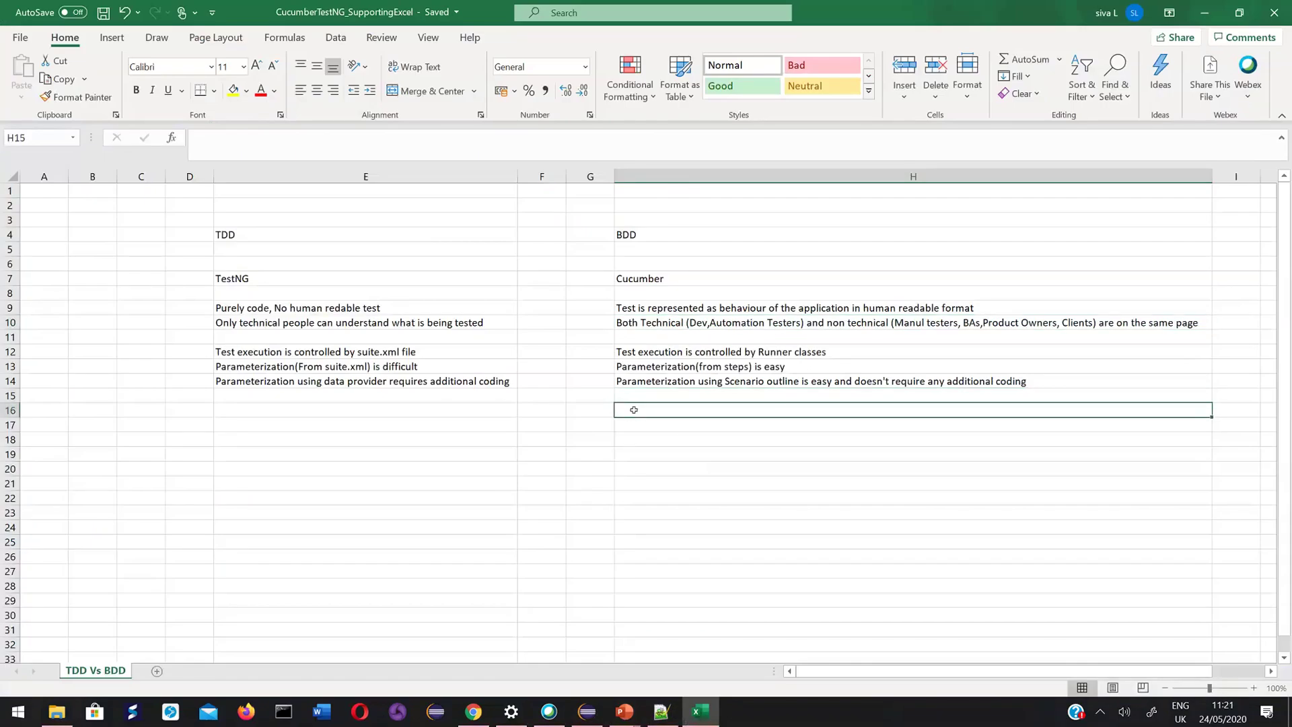
left_click(633, 323)
left_click(627, 410)
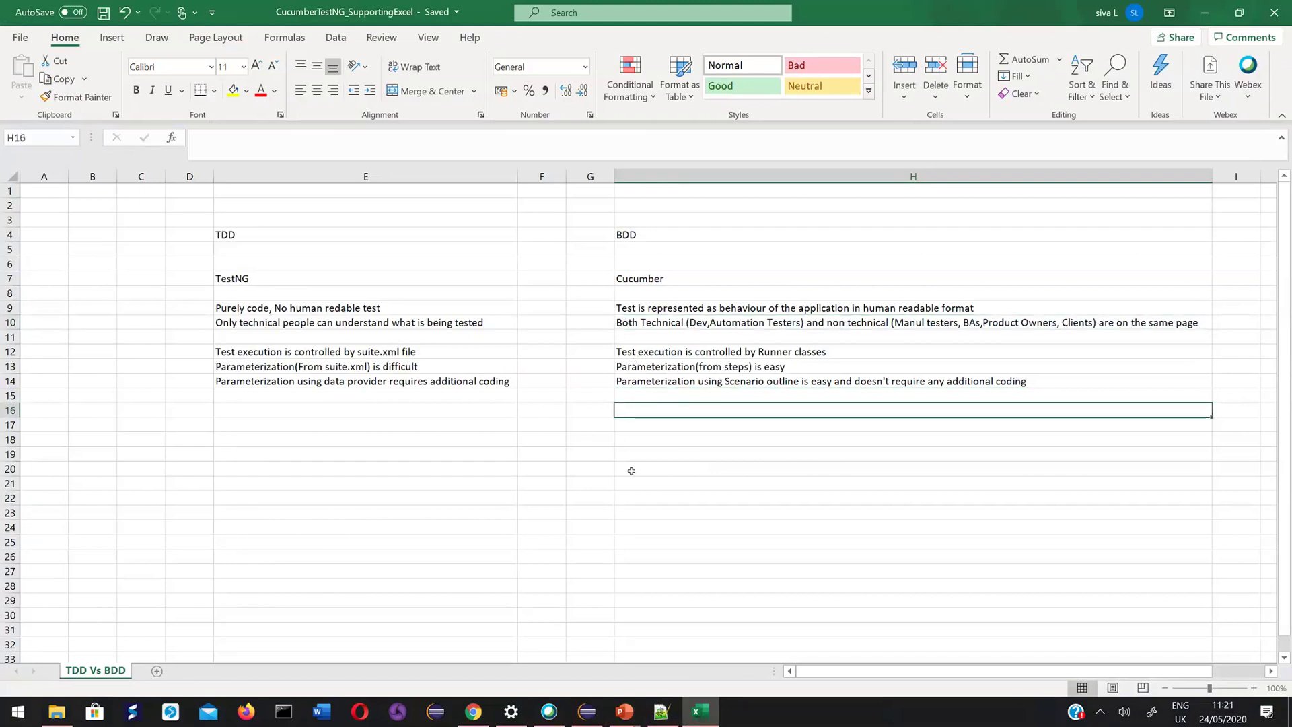
Highlight the whole scenario of amazontest.feature in Eclipse for reference, and return to the Excel workbook.
key("alt+Tab")
left_click_drag(524, 228, 170, 128)
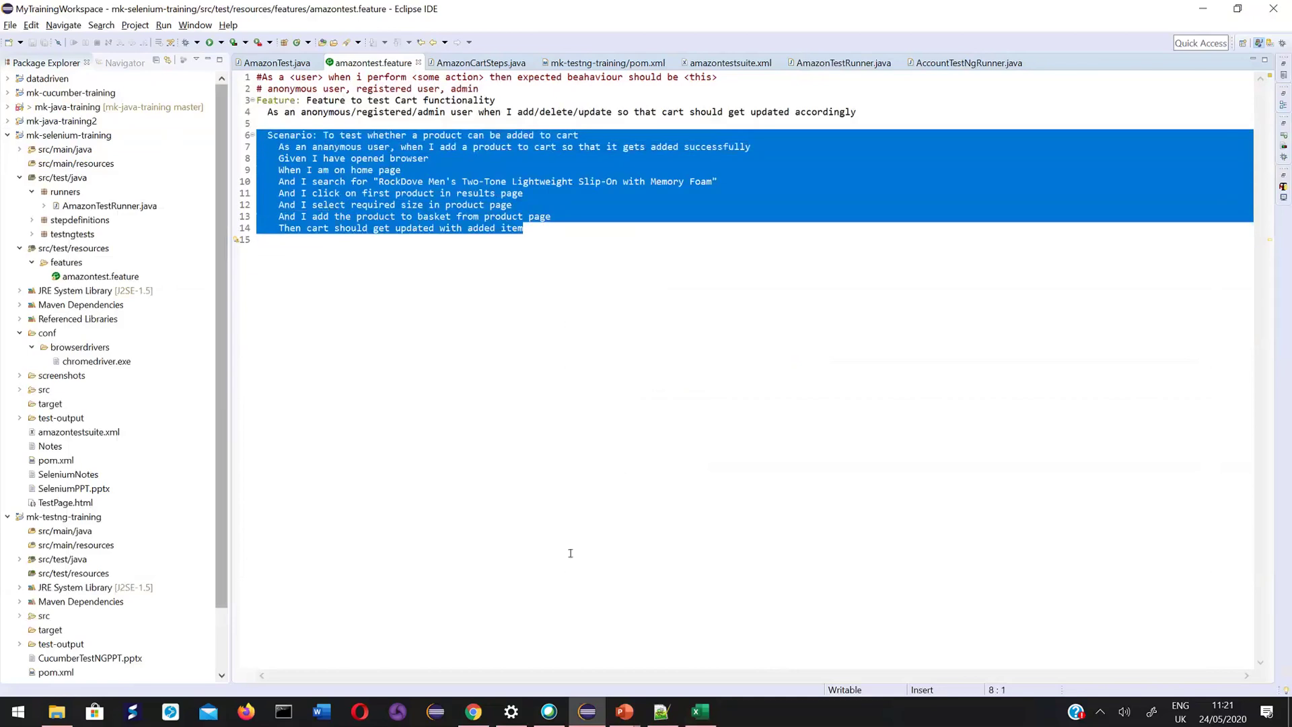
key("alt+Tab")
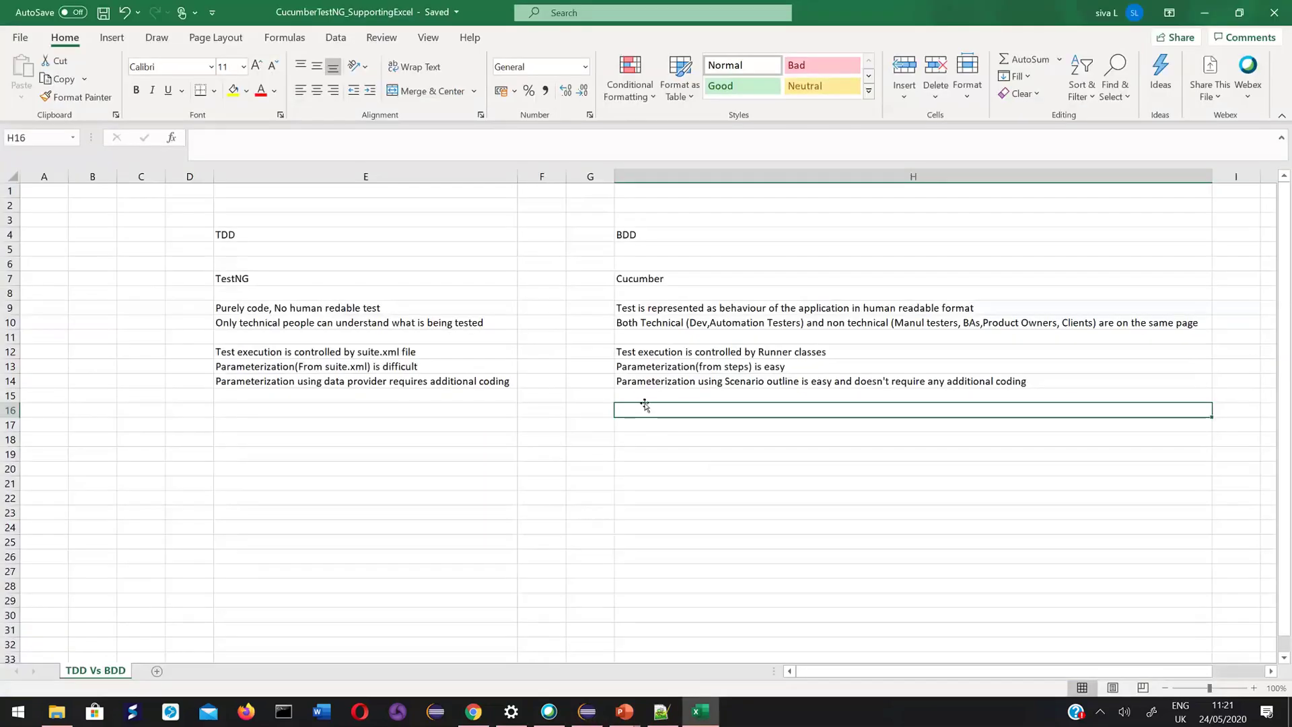
Enter "In ideal scenario, Product owner writes feature files" in cell H16 of the TDD Vs BDD sheet.
type("In ide")
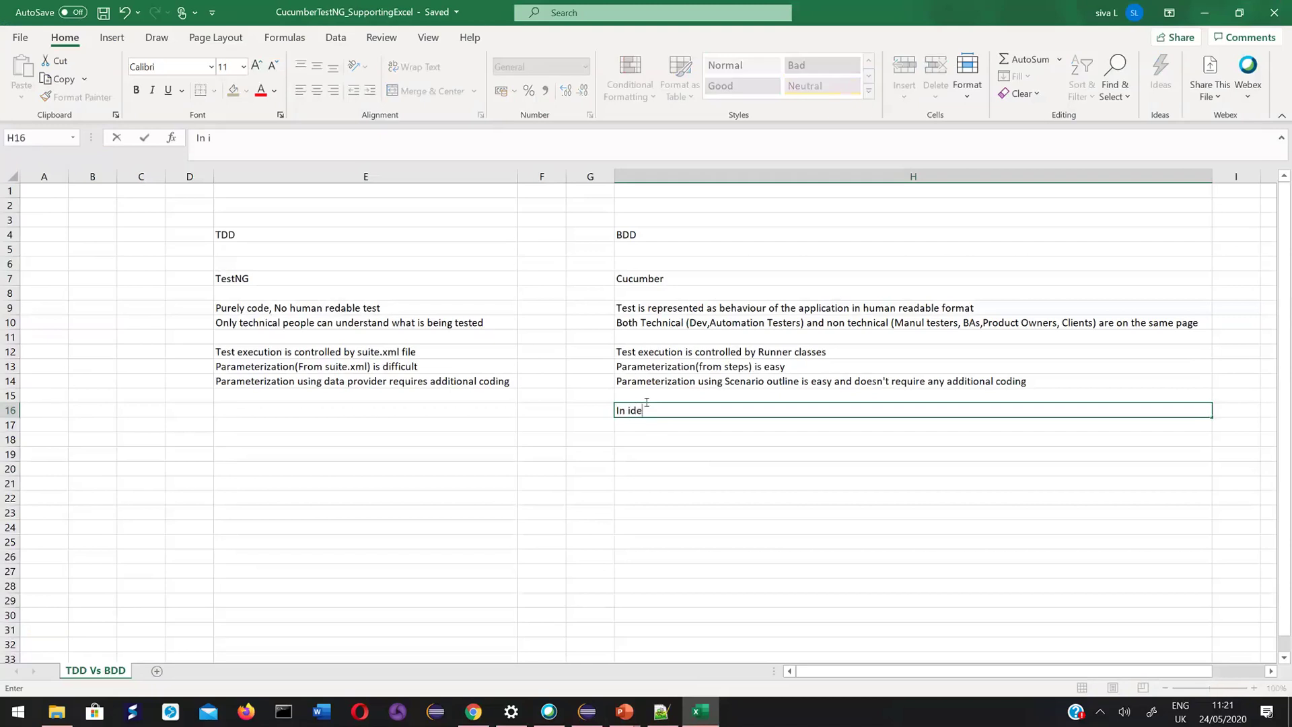
type("al scenario, P")
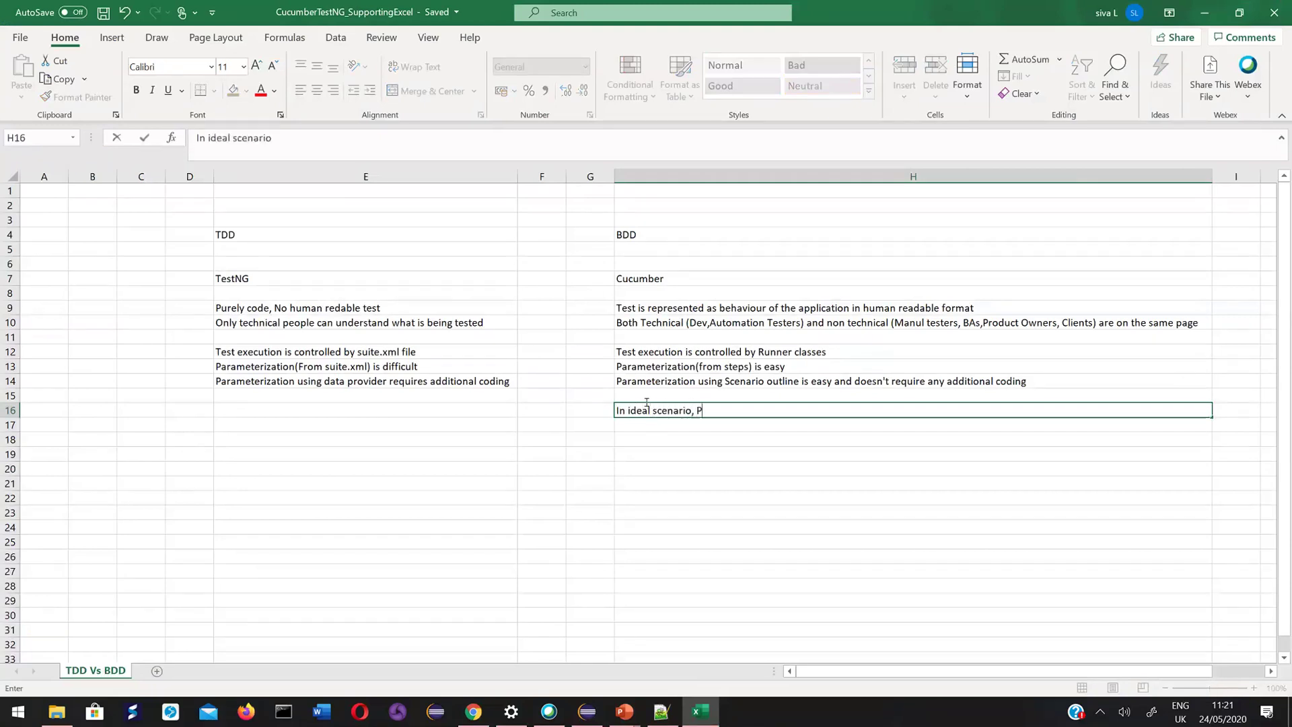
type("roduct ow")
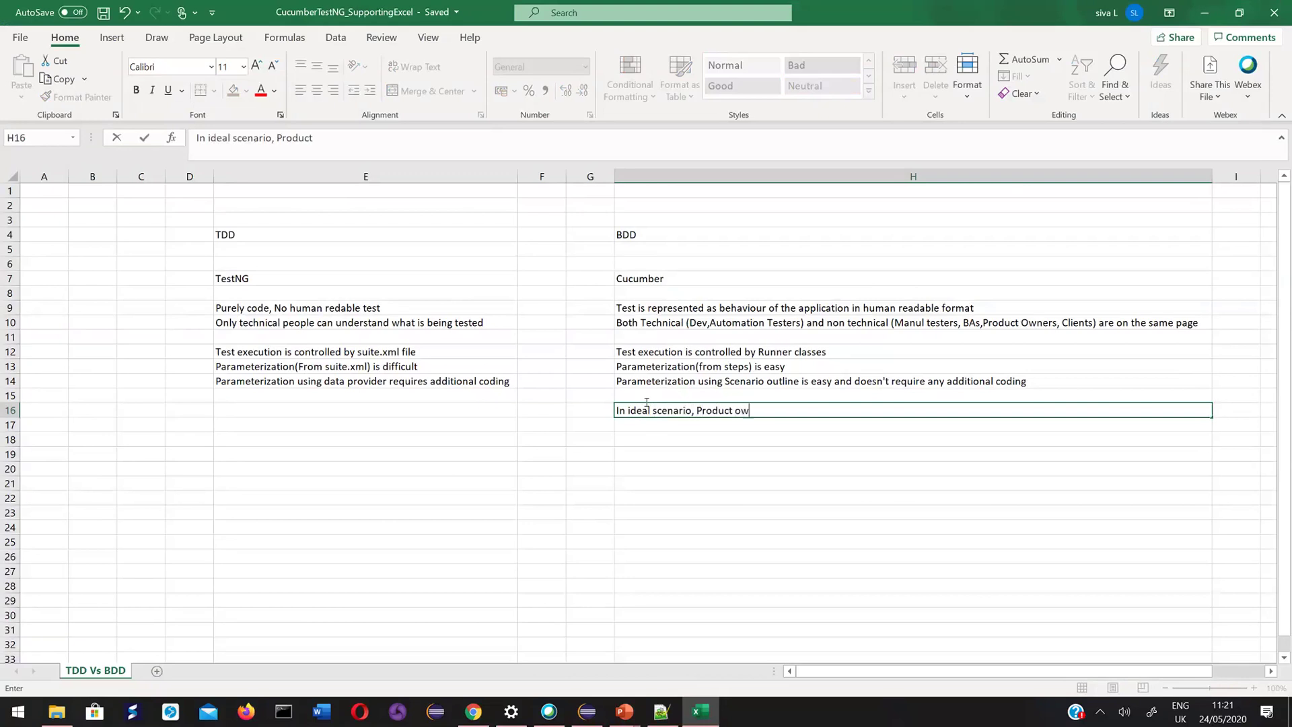
type("ner writes ")
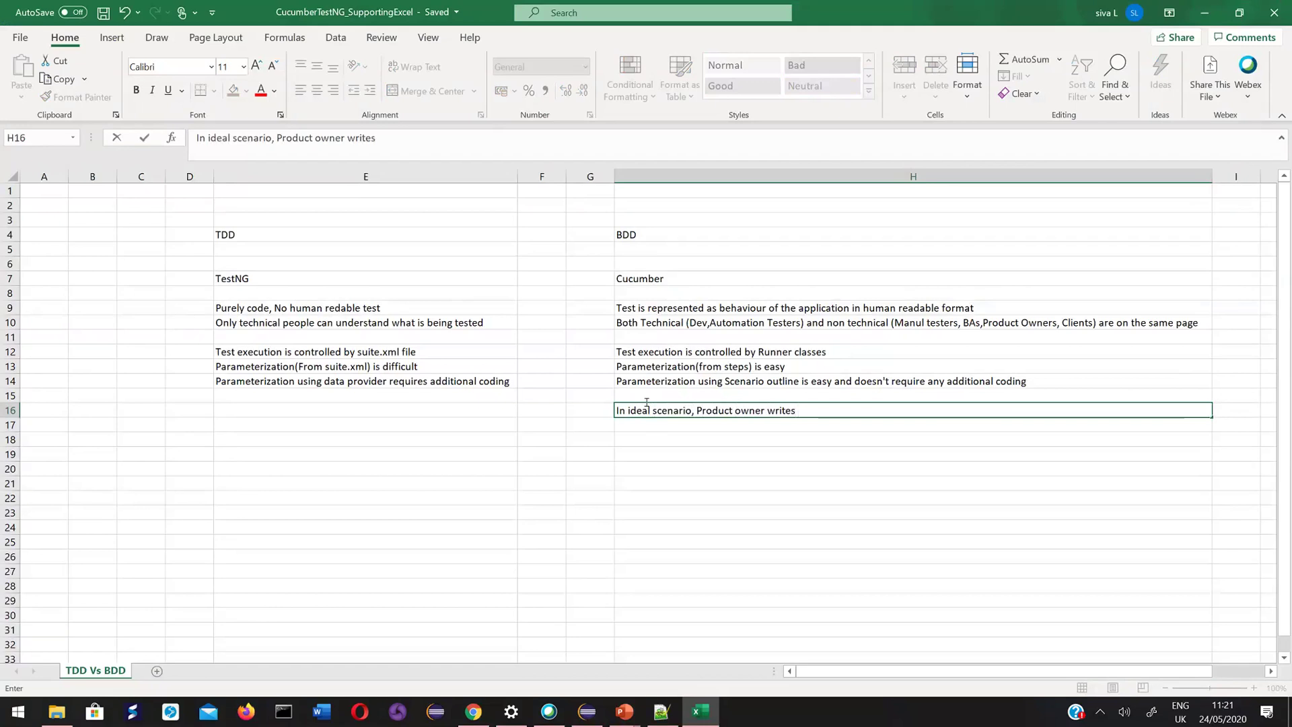
type("feature")
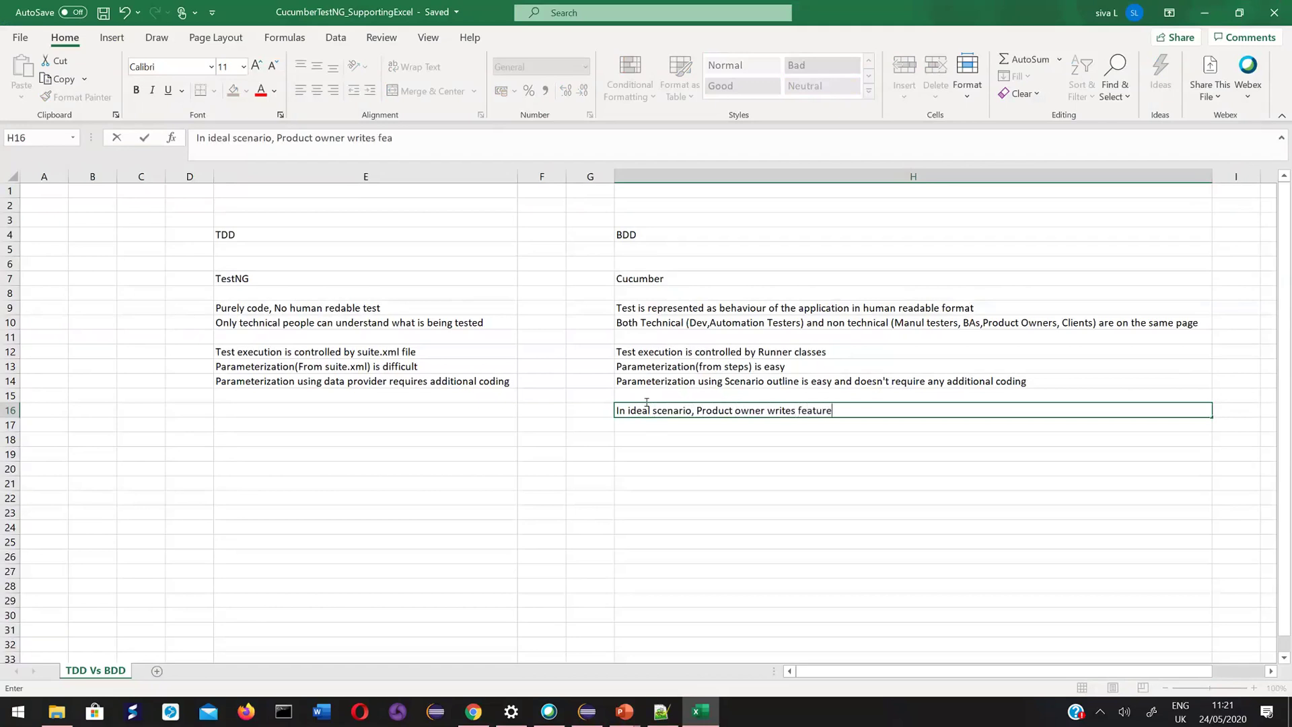
type(" files")
Switch to Eclipse and clear the text selection in amazontest.feature to review the scenario again.
key("alt+Tab")
left_click(647, 401)
key("ctrl+z")
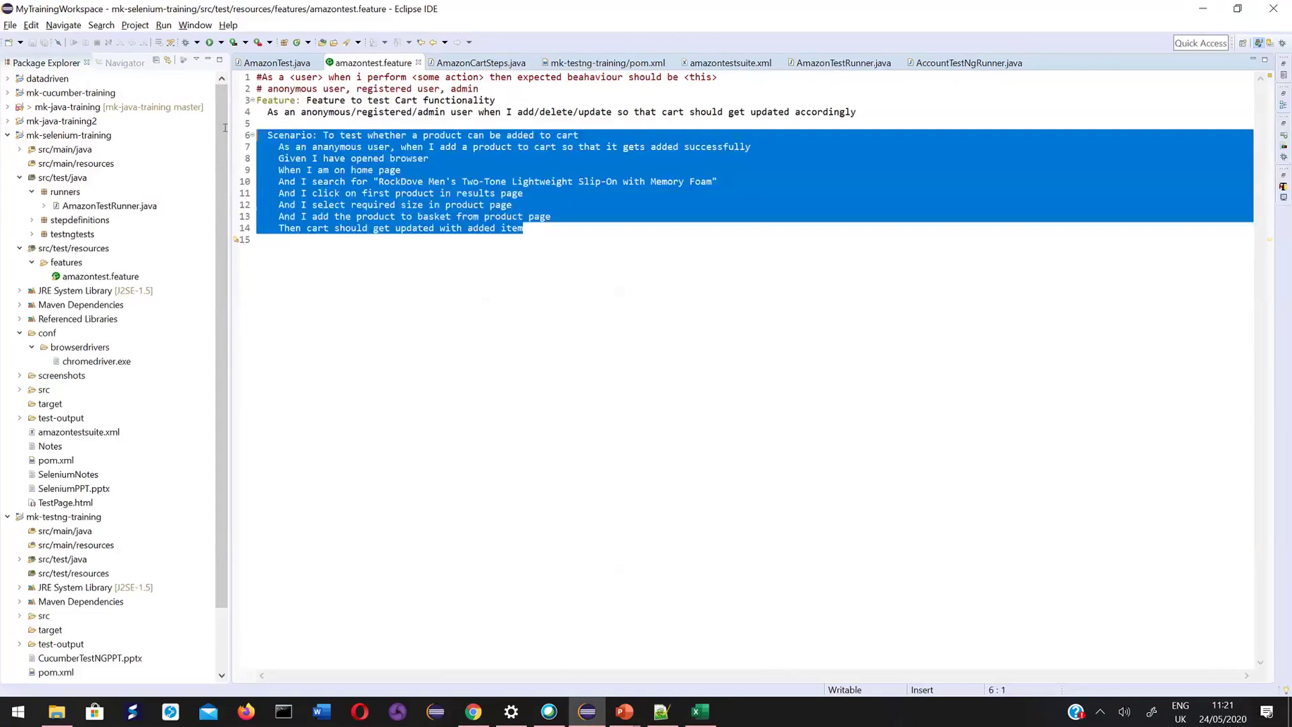
left_click(349, 280)
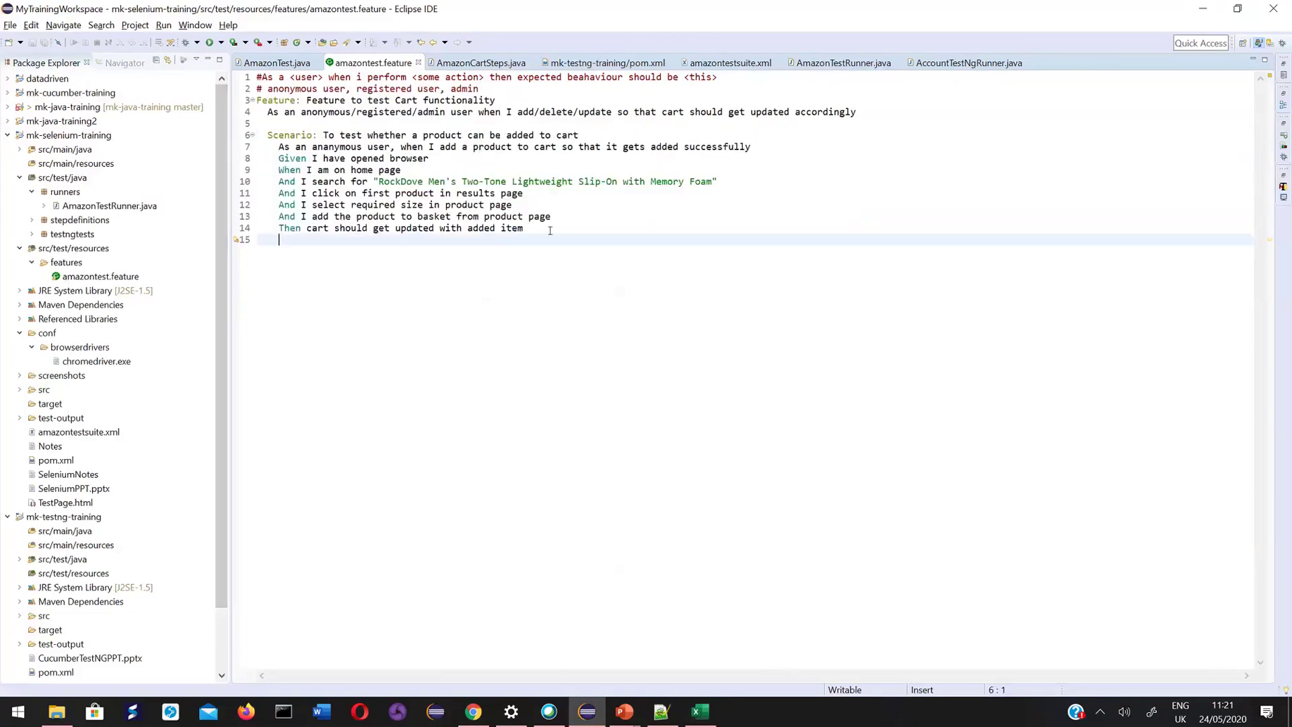
Highlight the whole scenario in amazontest.feature for reference, clear the selection, and bring up the AmazonCartSteps.java step definitions.
left_click_drag(548, 232, 257, 135)
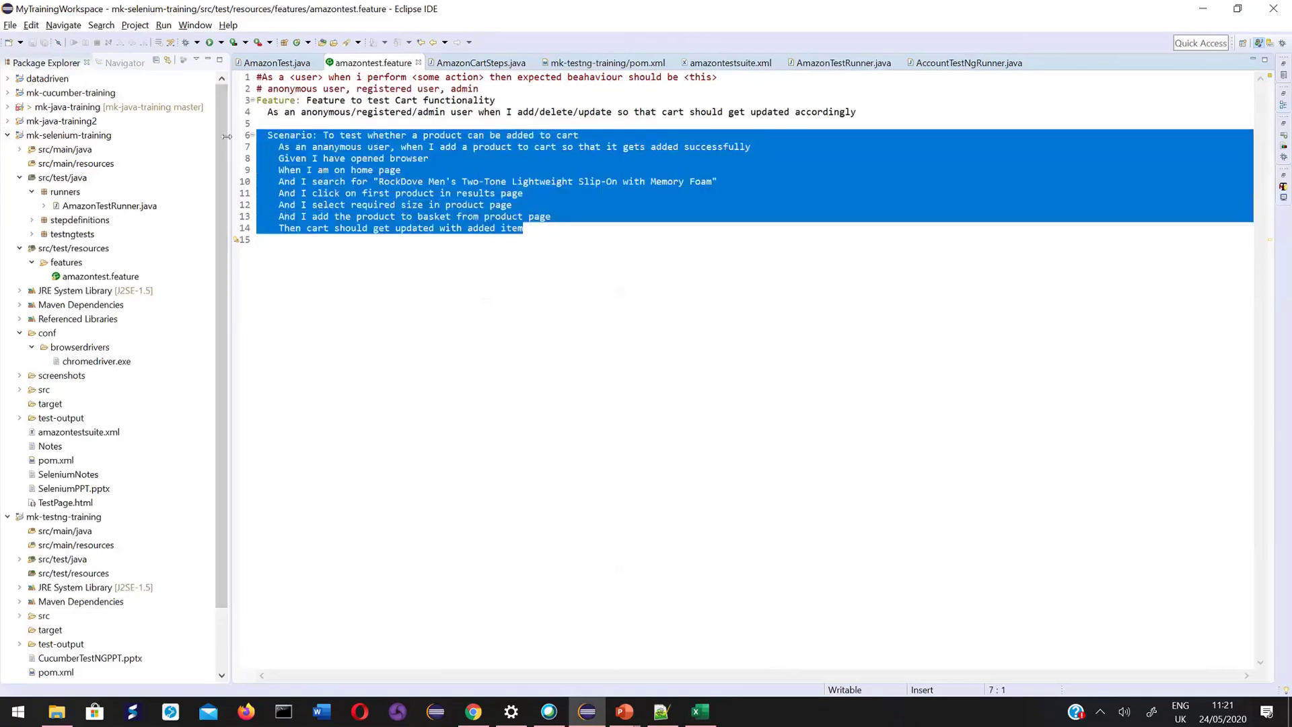
left_click_drag(524, 230, 270, 125)
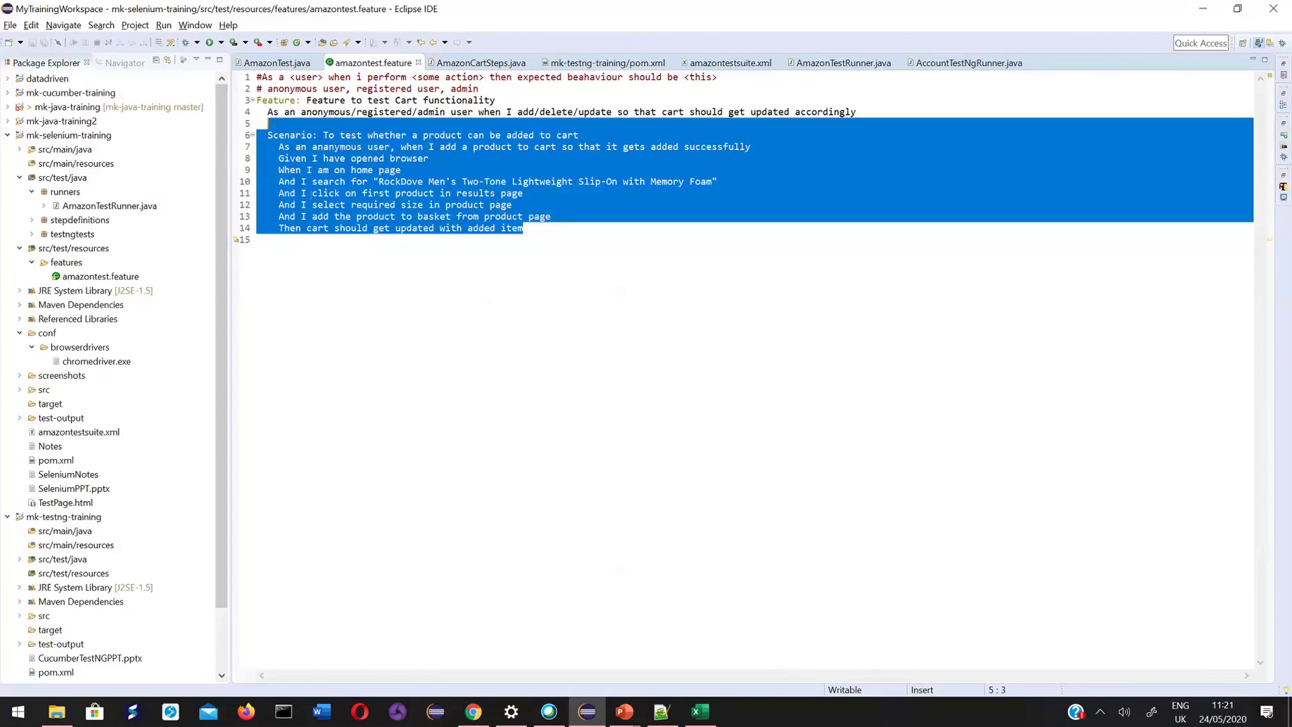
key("shift+Home")
key("ctrl+End")
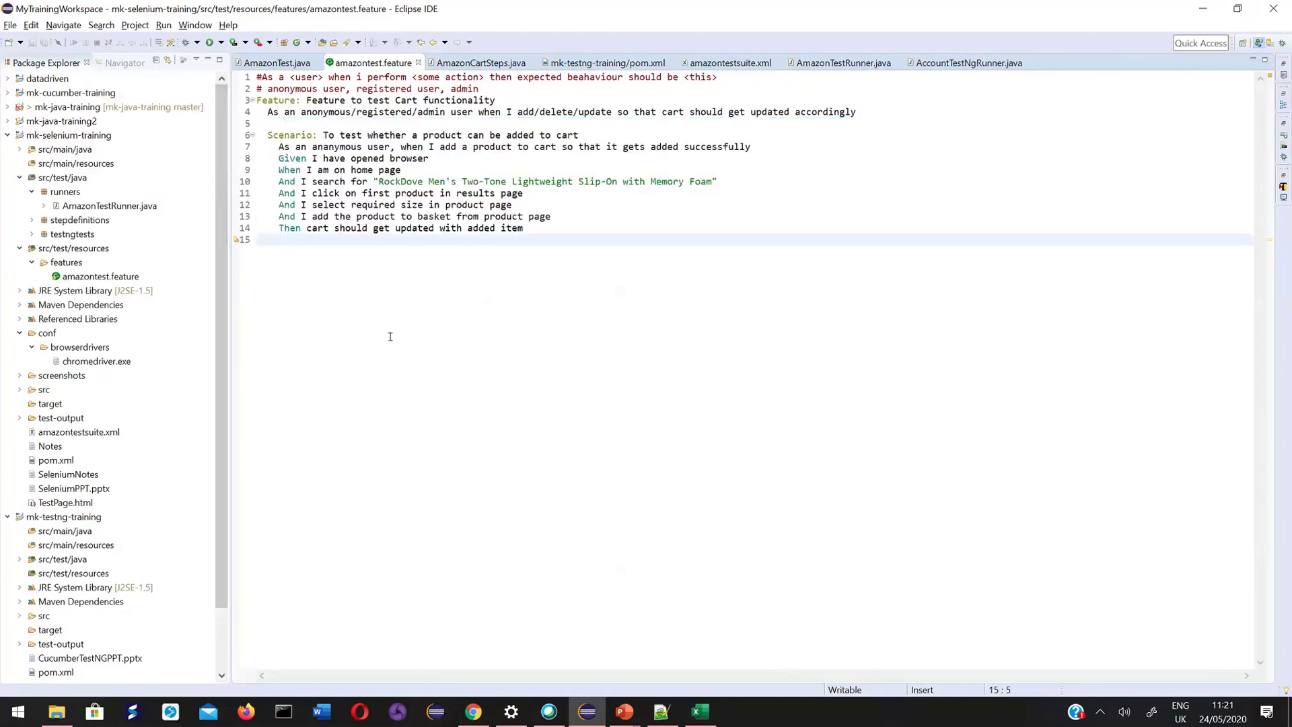
left_click(481, 63)
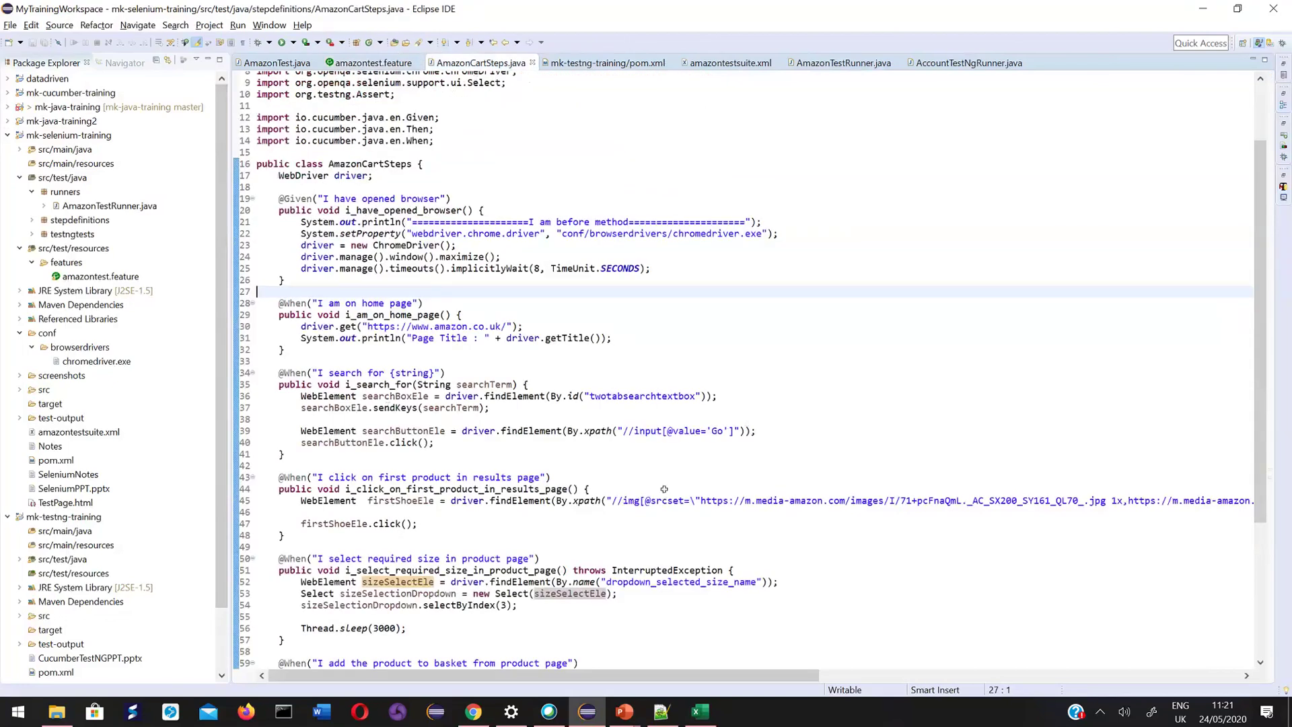
Switch to the Excel workbook, reword cell H16 to "In ideal scenario, Product owner and BAs write feature files." and save the workbook.
key("alt+Tab")
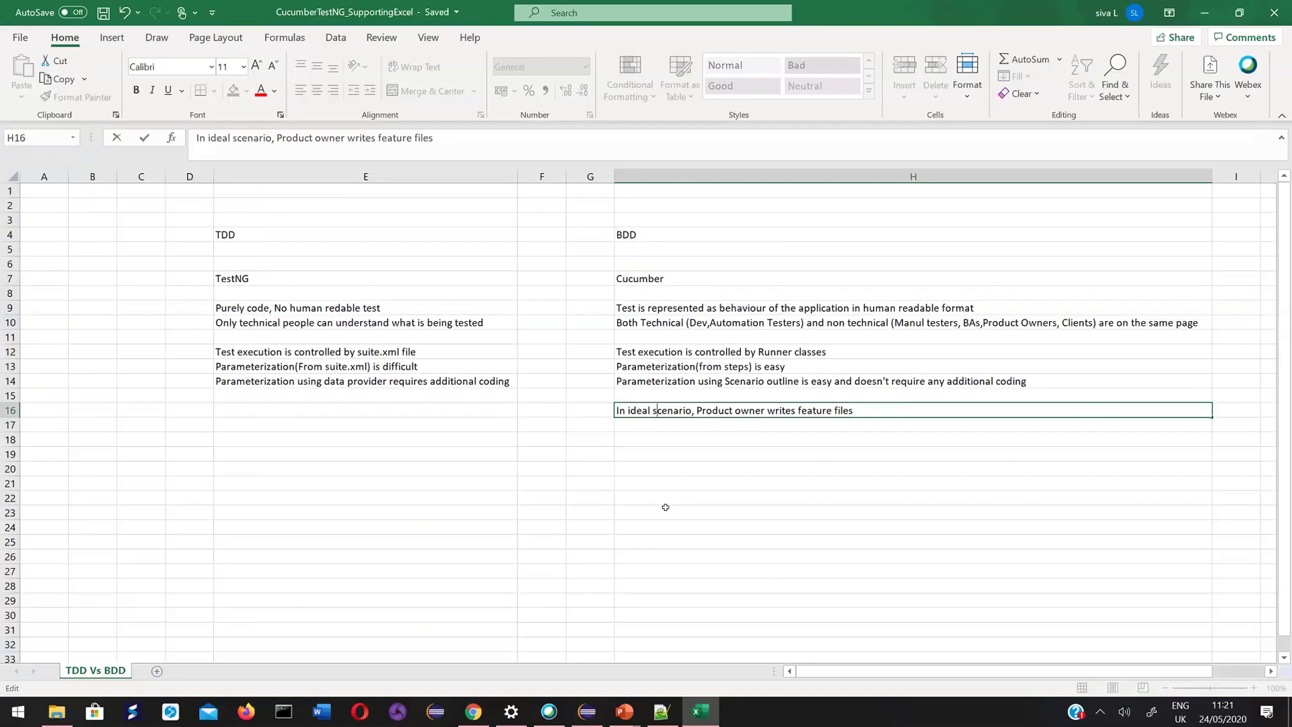
key("Return")
left_click(861, 411)
double_click(861, 411)
type(".")
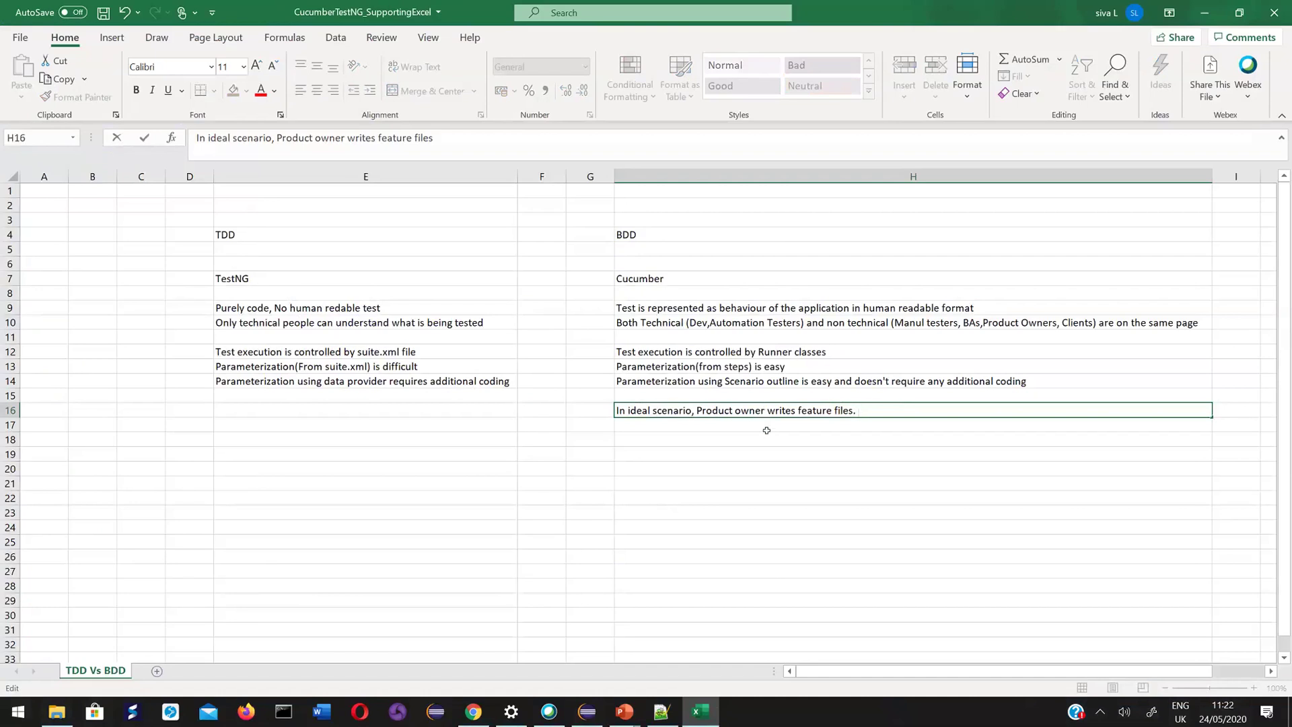
type("and BAs")
left_click(835, 410)
key("BackSpace")
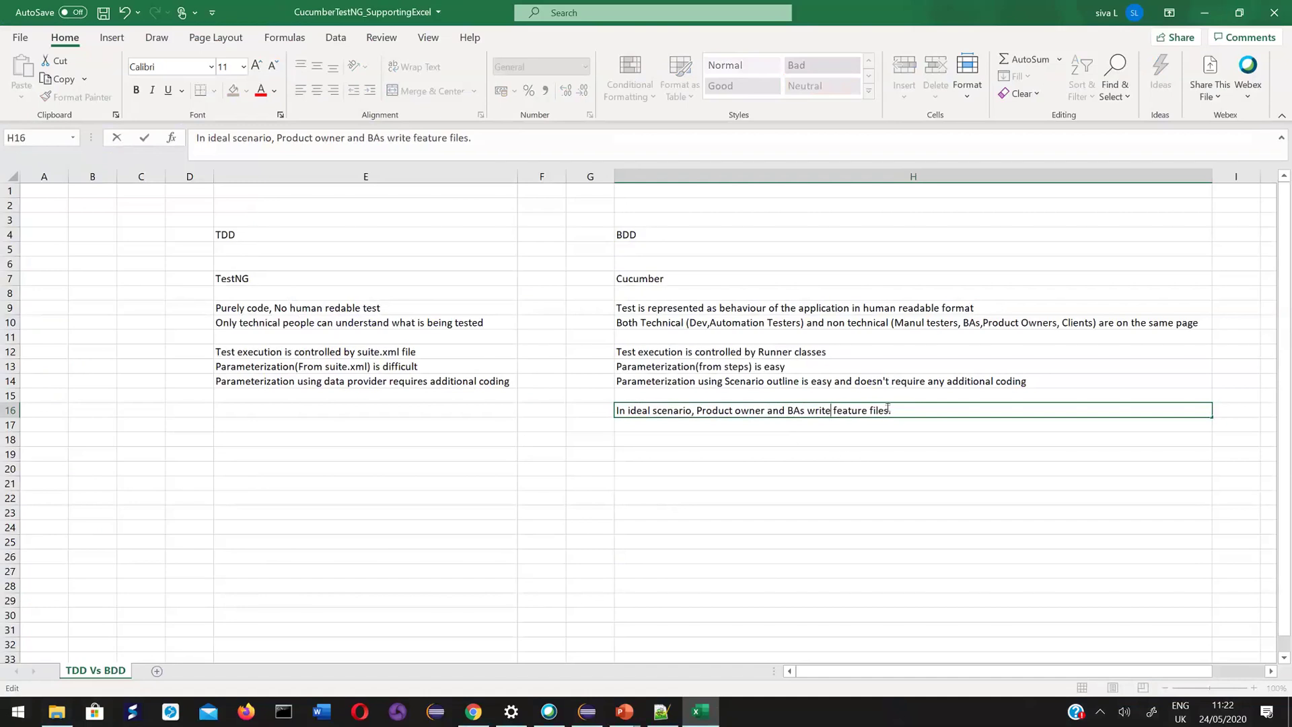
key("ctrl+s")
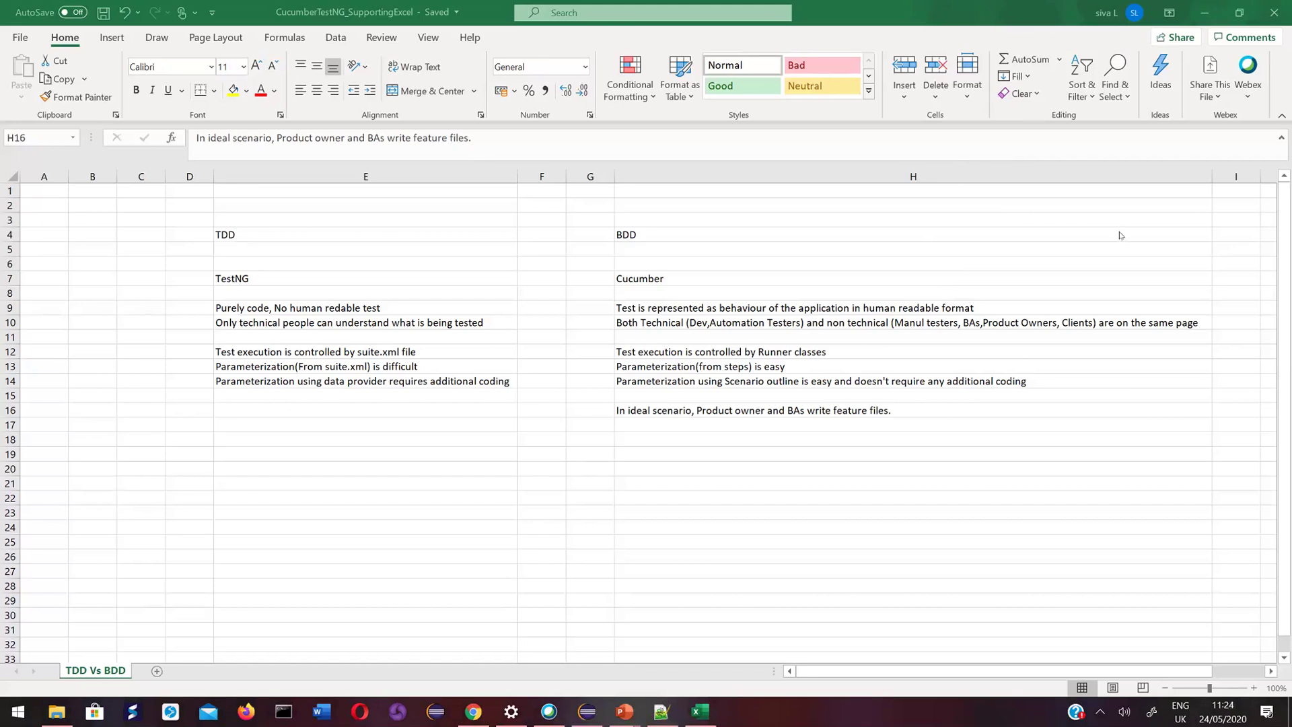
left_click(690, 416)
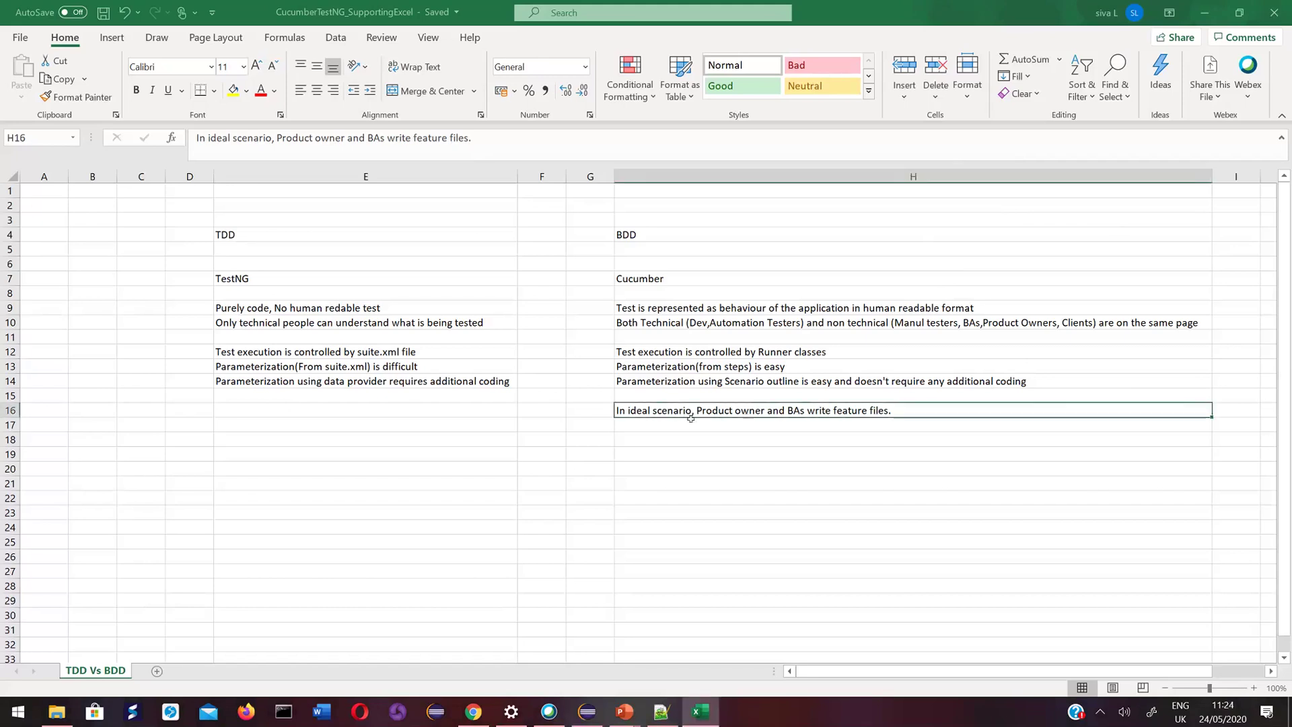
double_click(842, 410)
key("alt+Tab")
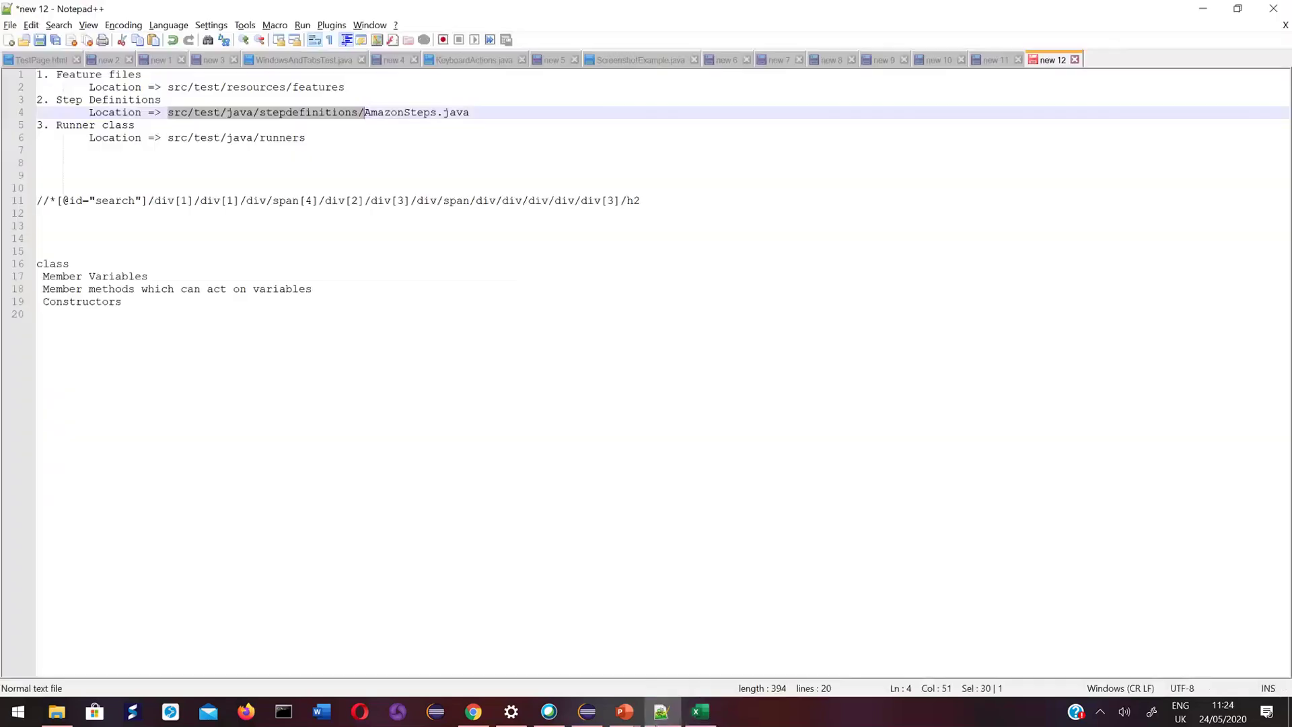
left_click(622, 442)
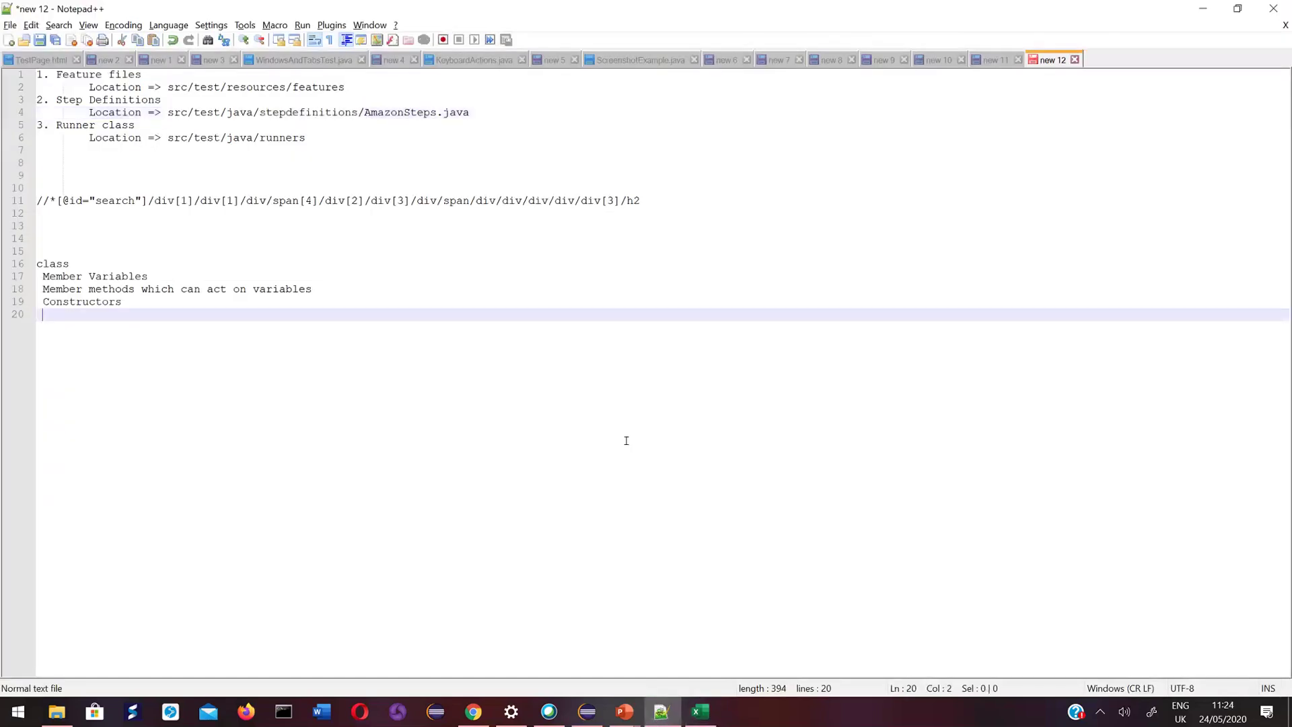
left_click(1217, 12)
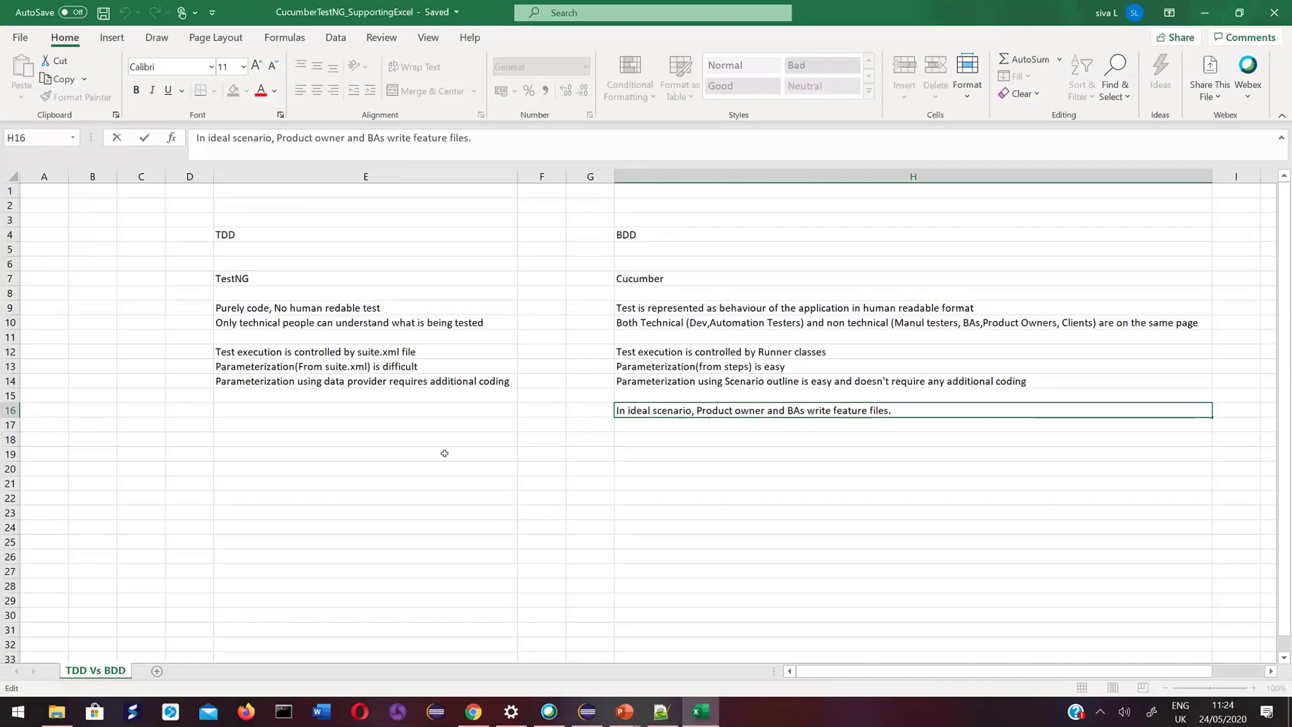
left_click(669, 445)
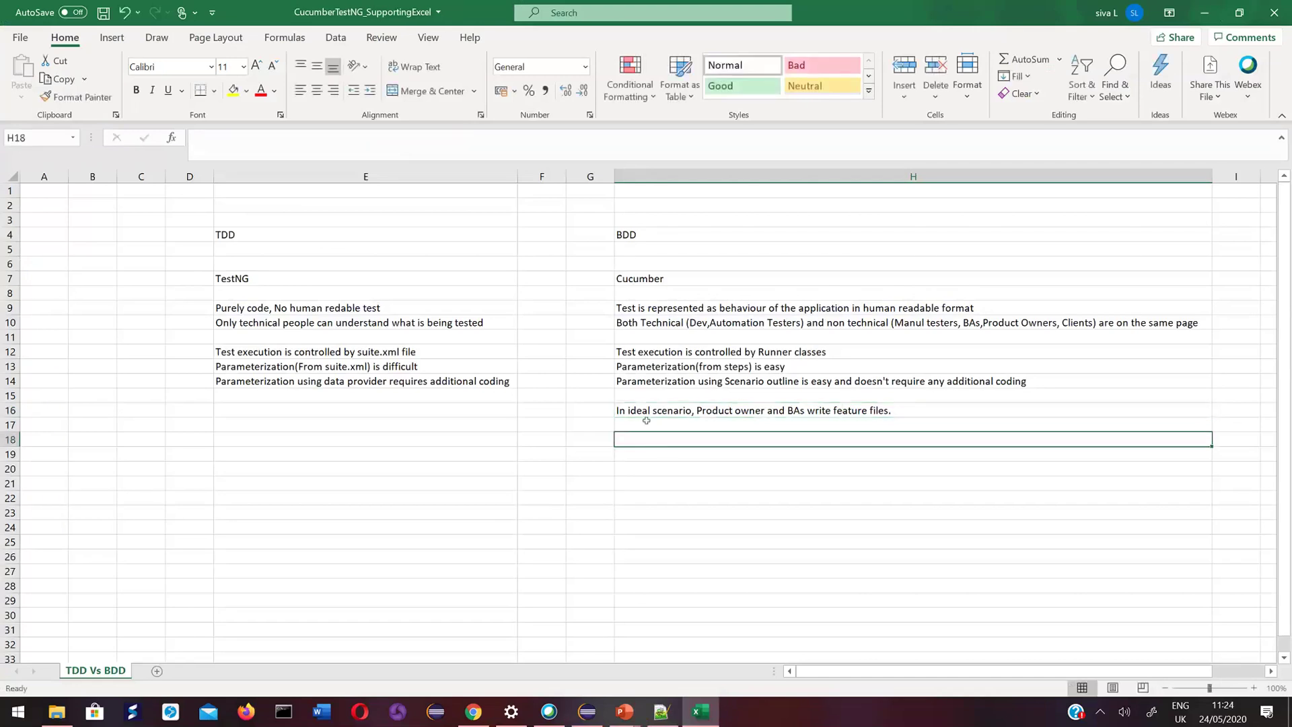
left_click(473, 409)
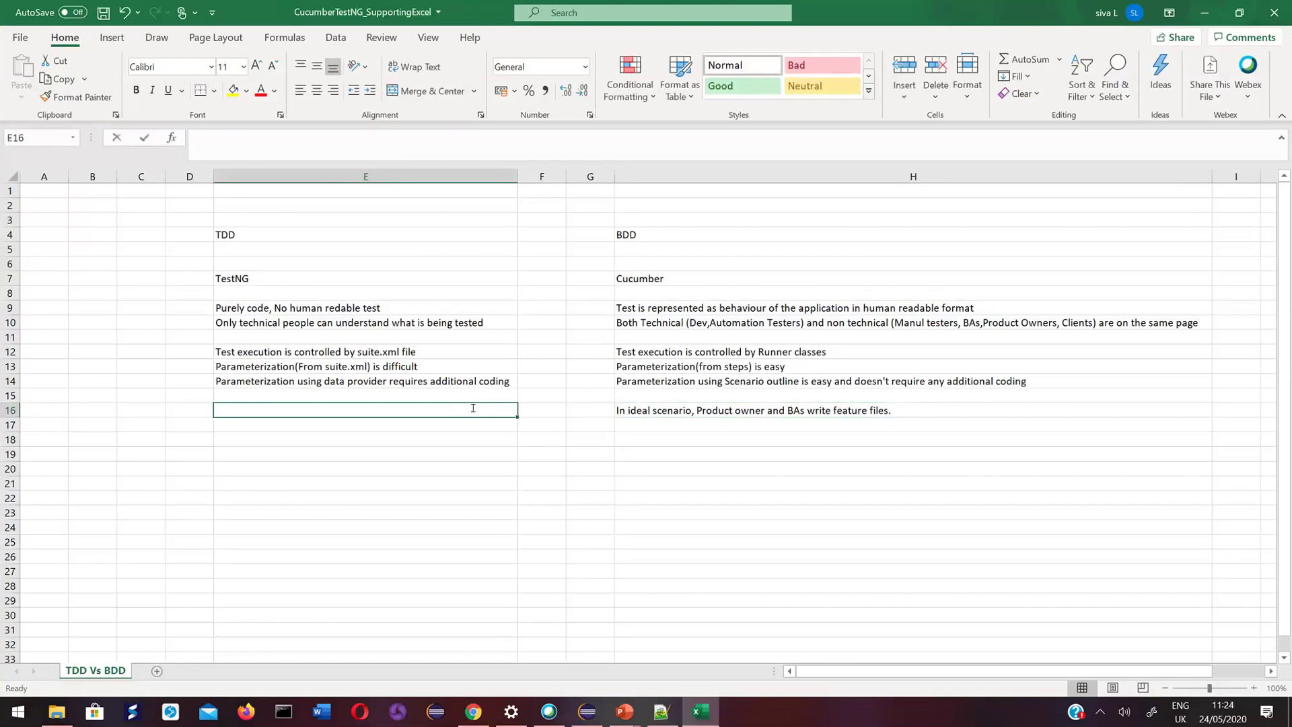
type("Fun")
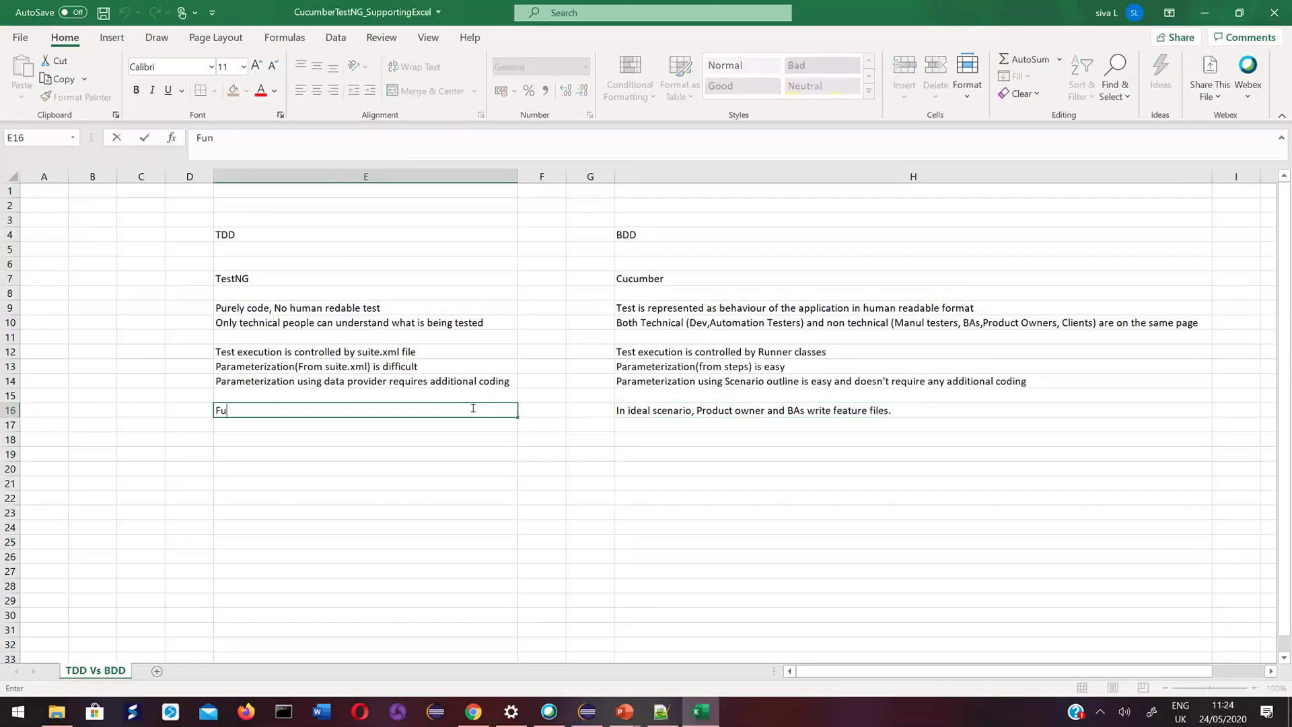
key("BackSpace")
key("BackSpace")
key("BackSpace")
Insert a blank row 11 directly below the "Only technical people can understand what is being tested" row.
key("Up")
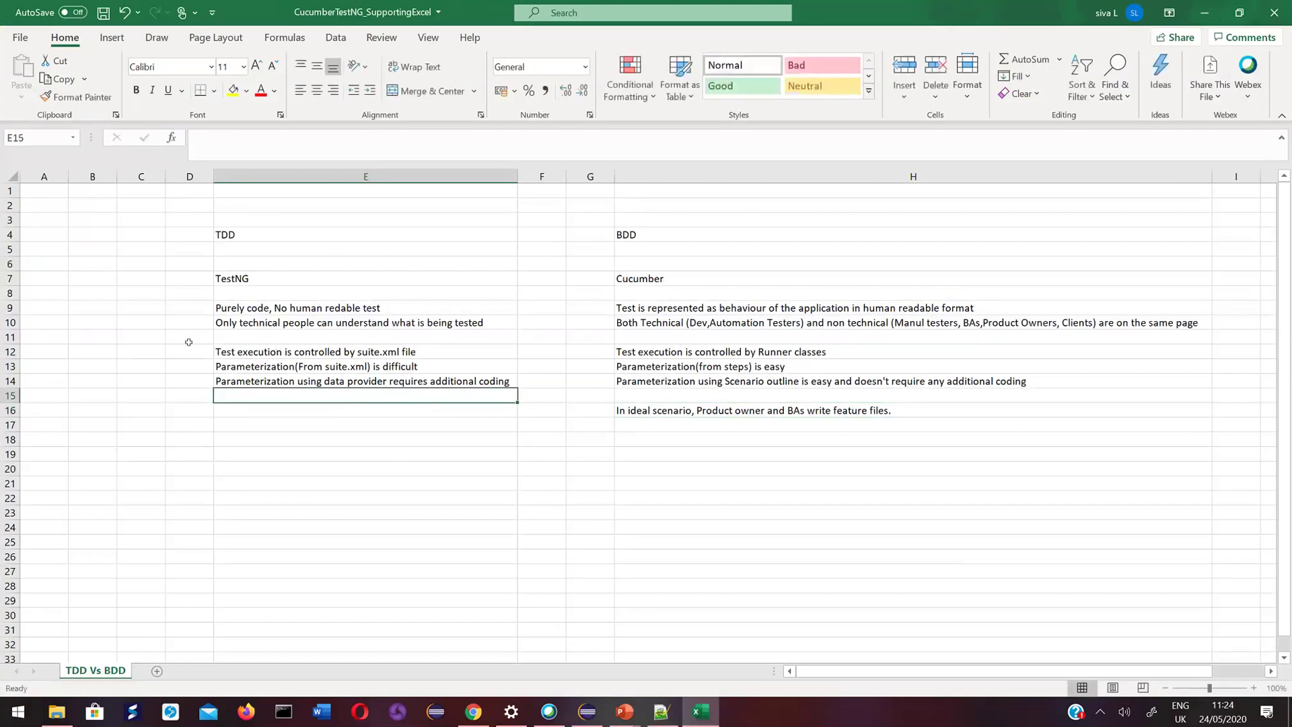
key("Up")
key("Up")
key("Up")
key("Up")
left_click(10, 337)
right_click(10, 336)
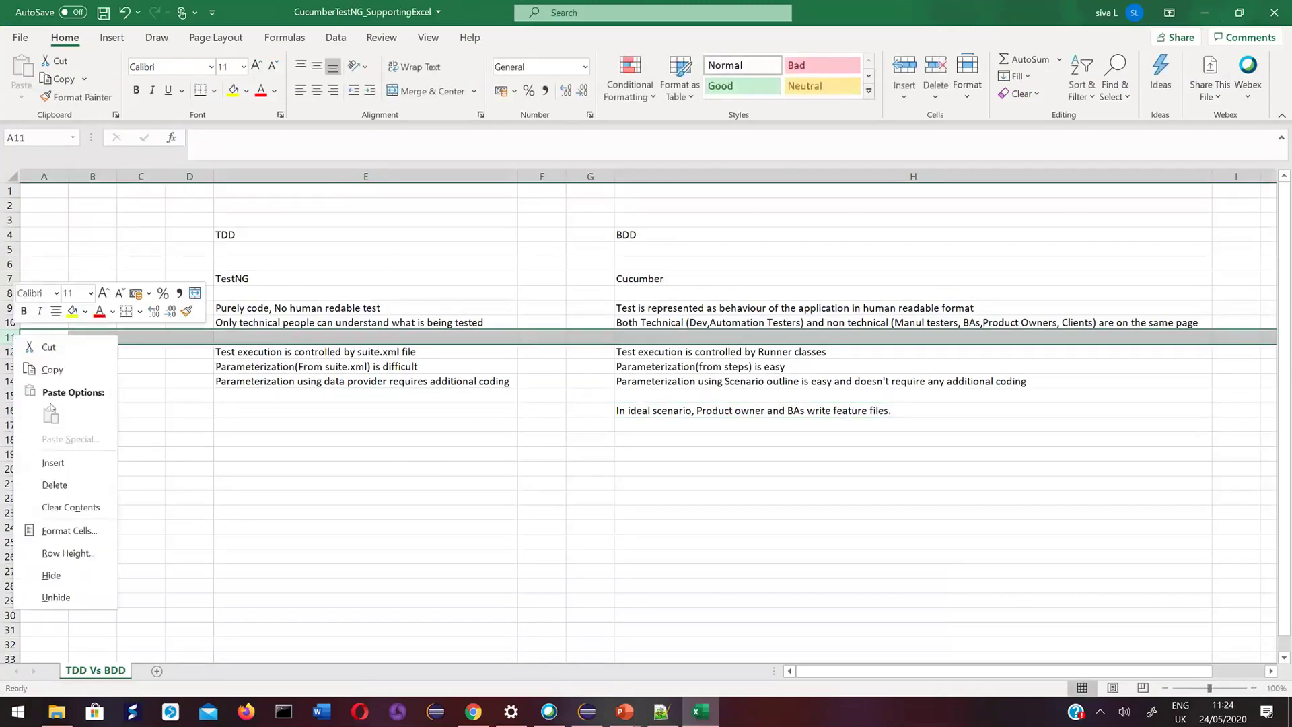
left_click(53, 466)
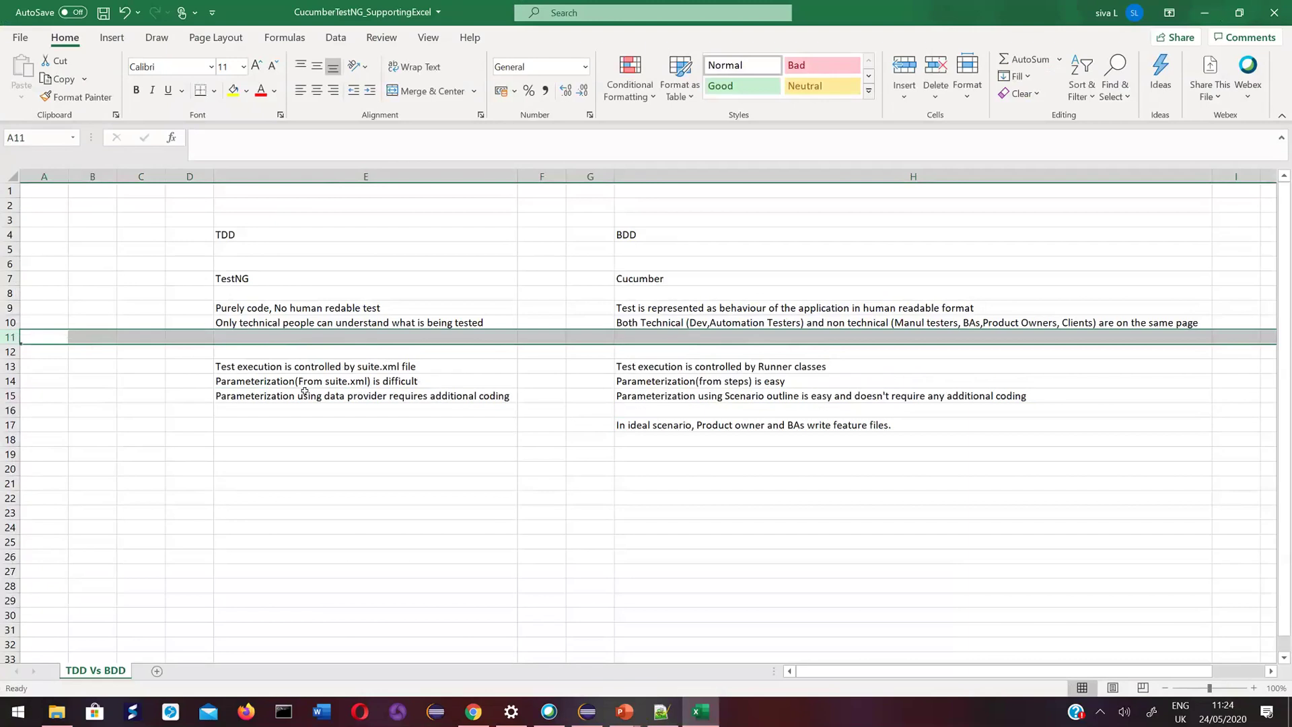
Enter "We are automating functiolaity tests" in cell E11 of the TestNG column.
left_click(259, 335)
type("We a")
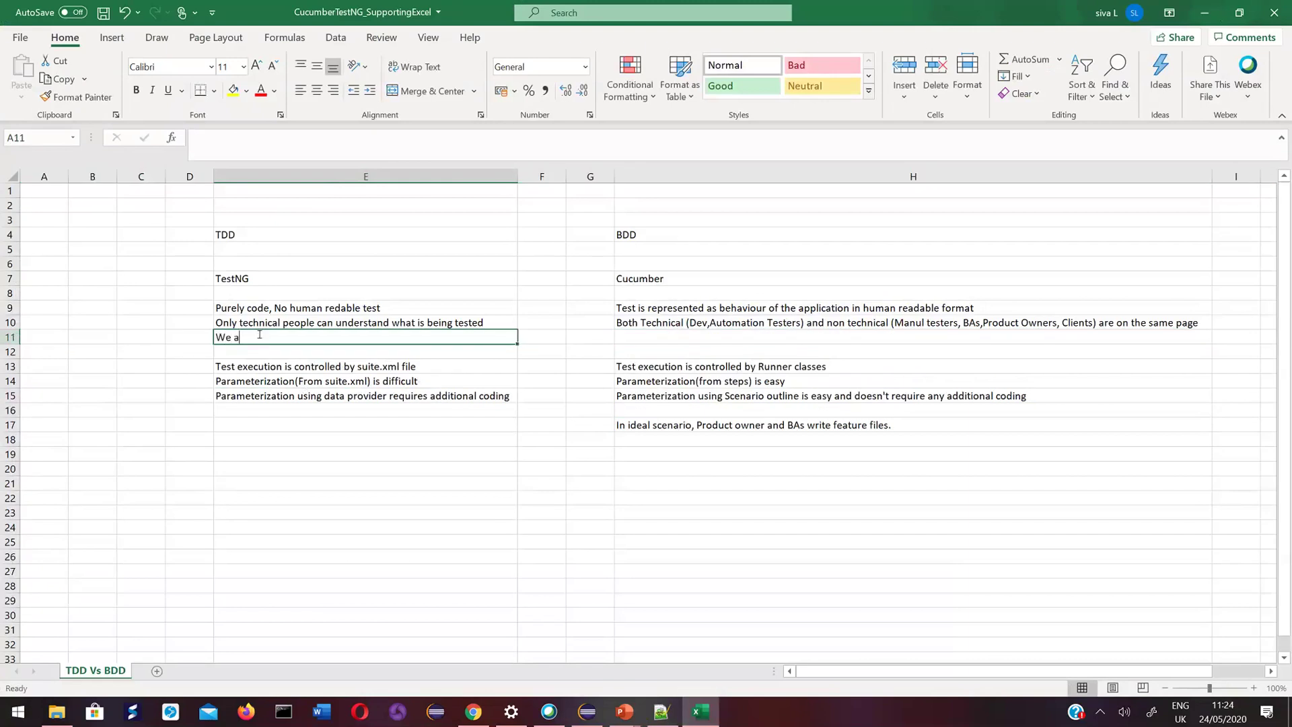
type("re automa")
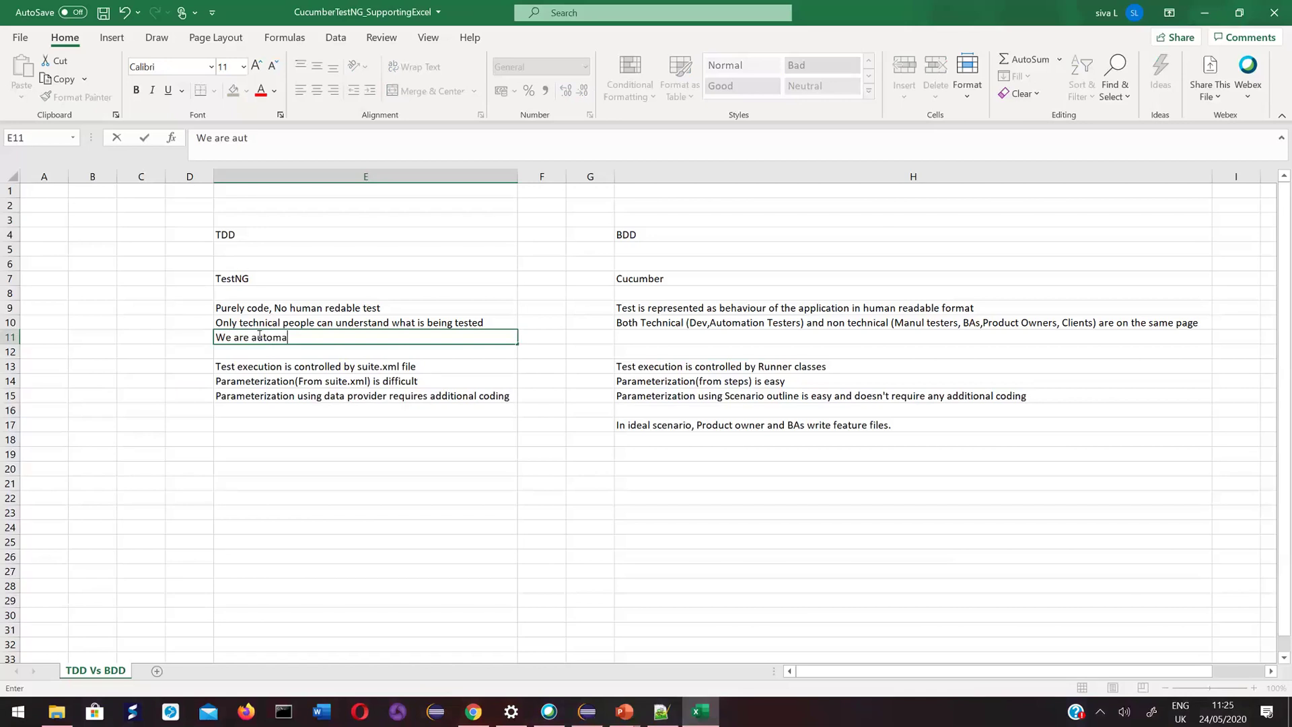
type("ting functiolaity tests")
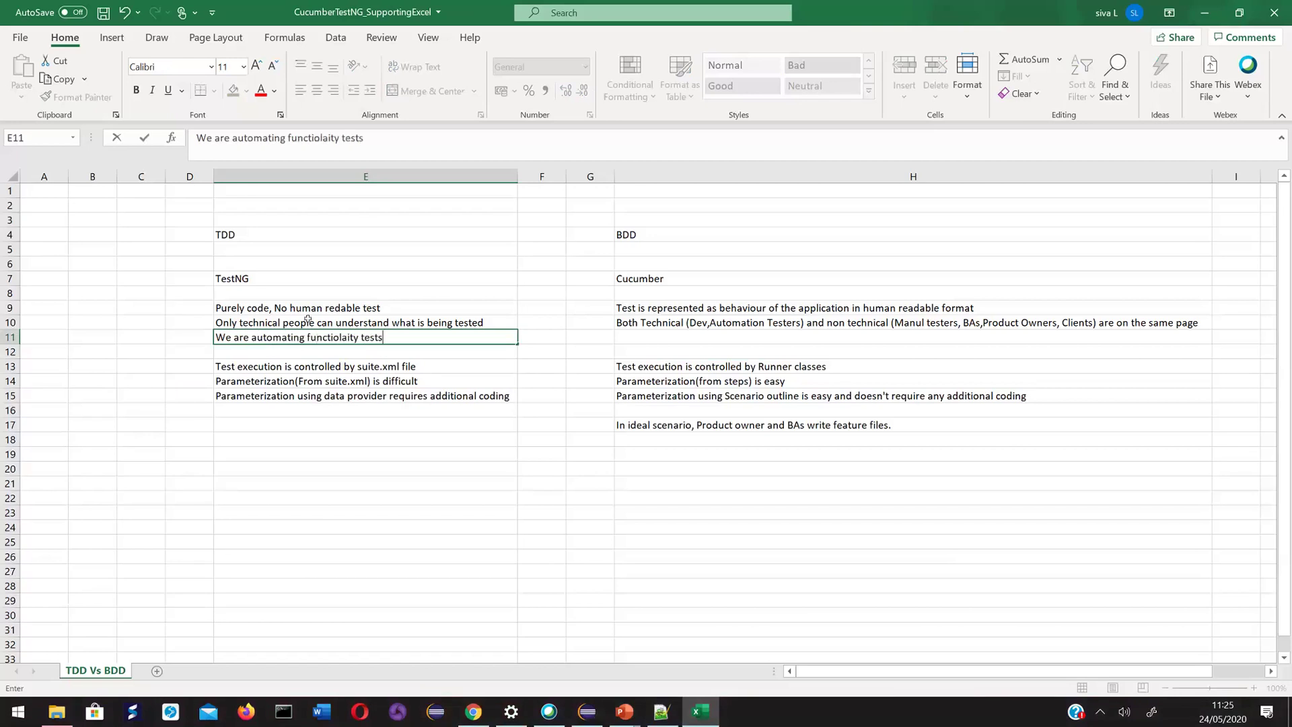
Enter "We are automating behavioral tests" in cell H11 of the Cucumber column.
left_click(638, 332)
type("W")
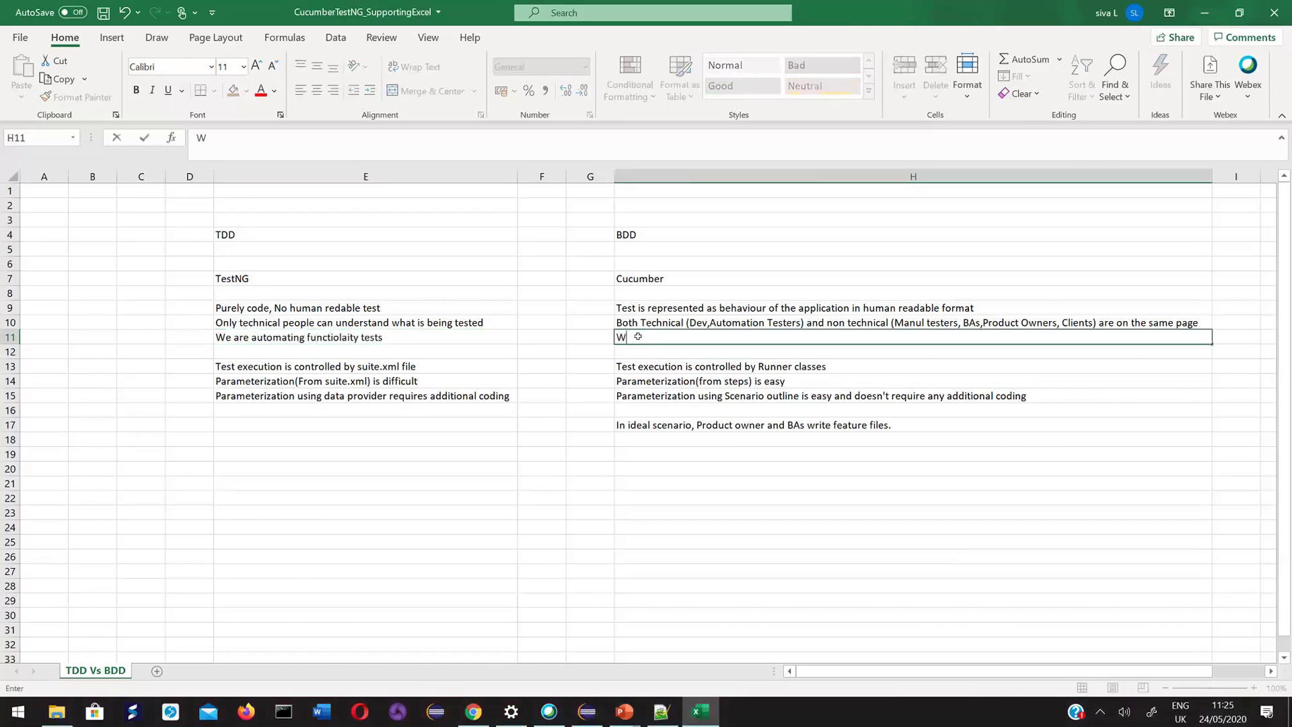
type("e are automating b")
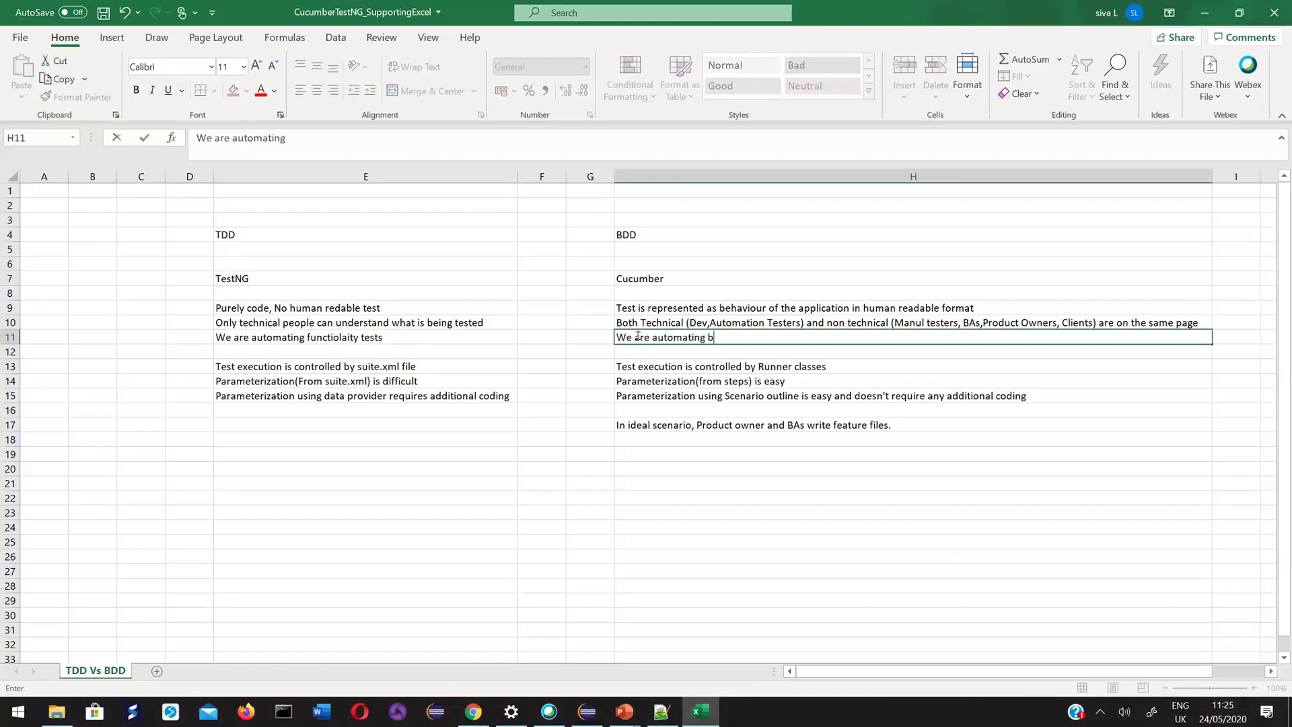
type("ehavioral tests")
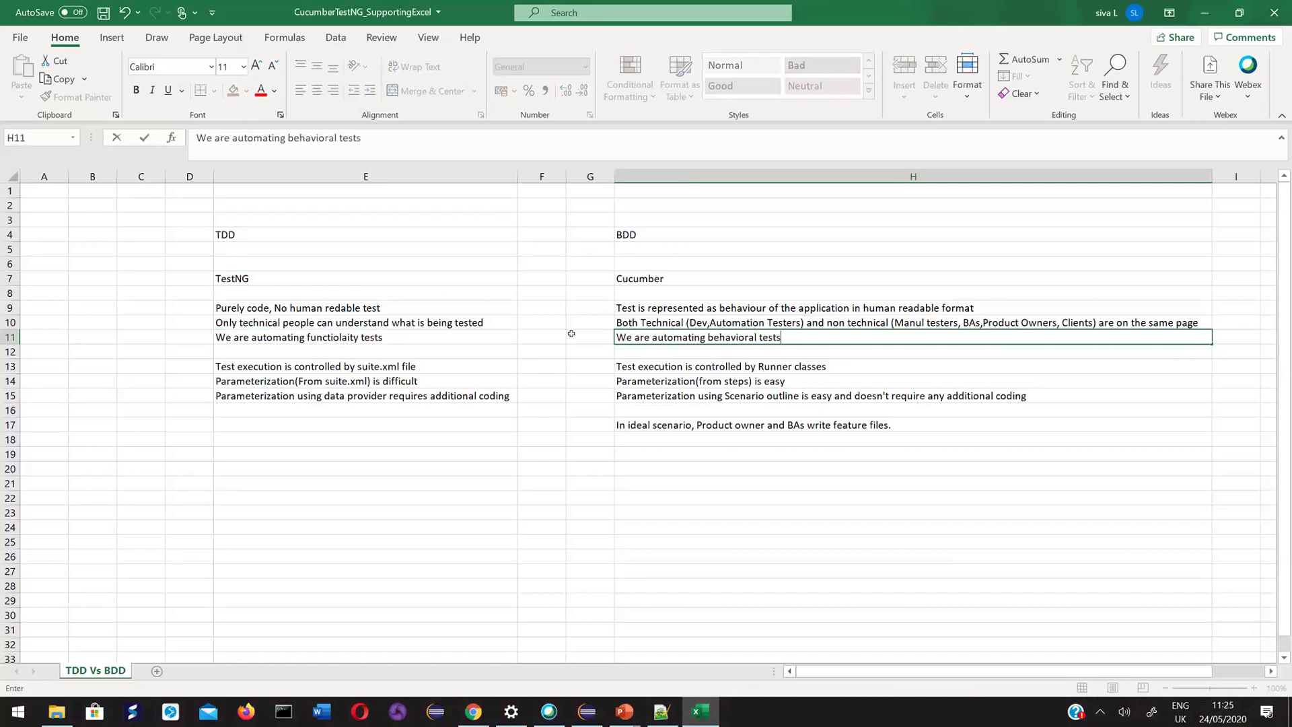
Select the new comparison points across E11:H11 and save the workbook.
left_click(408, 338)
key("shift+Right")
key("shift+Right")
key("shift+Right")
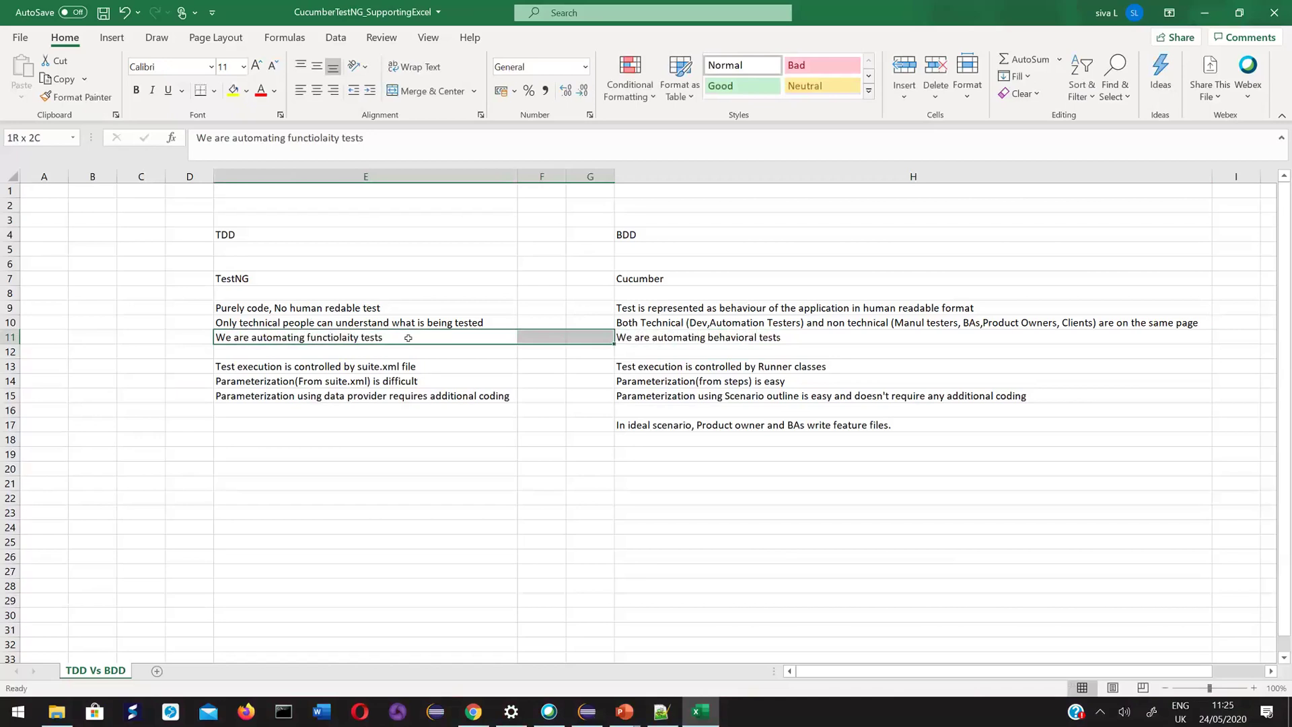
key("ctrl+s")
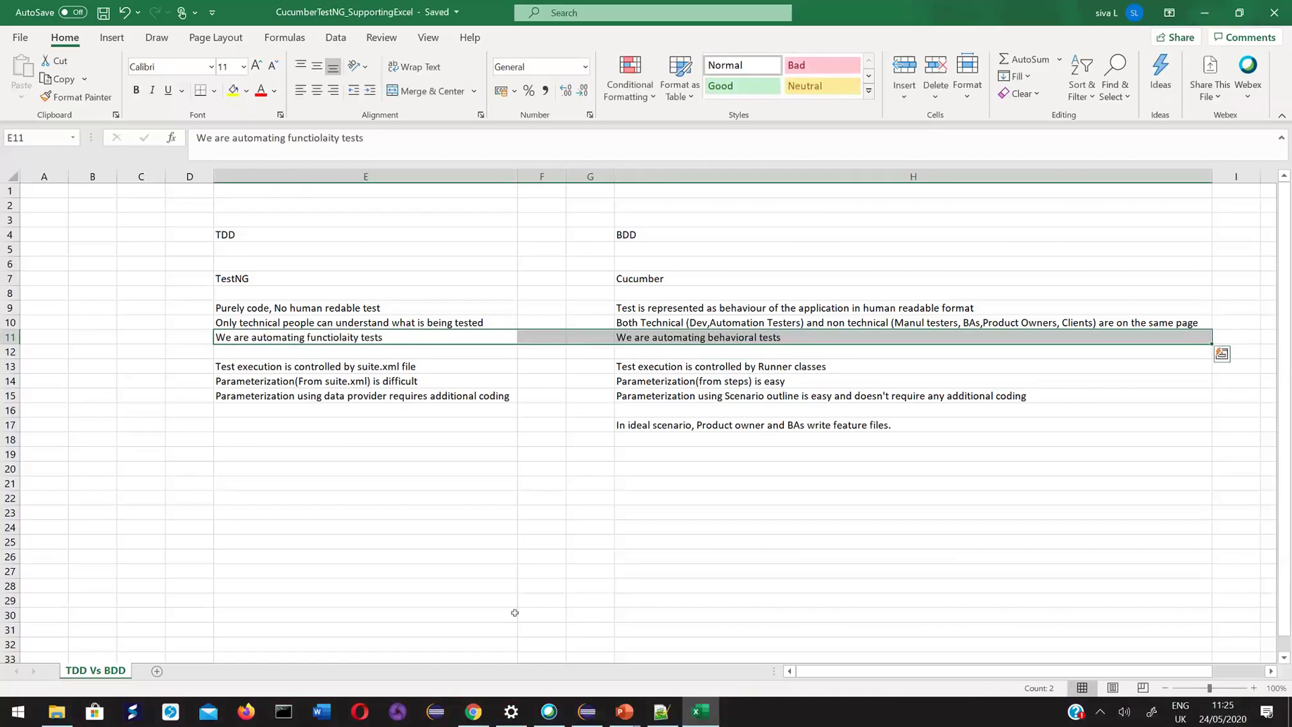
Switch to Eclipse and highlight the scenario's description and steps in amazontest.feature to review the behavioral test, then clear the selection.
left_click(586, 711)
key("alt+Tab")
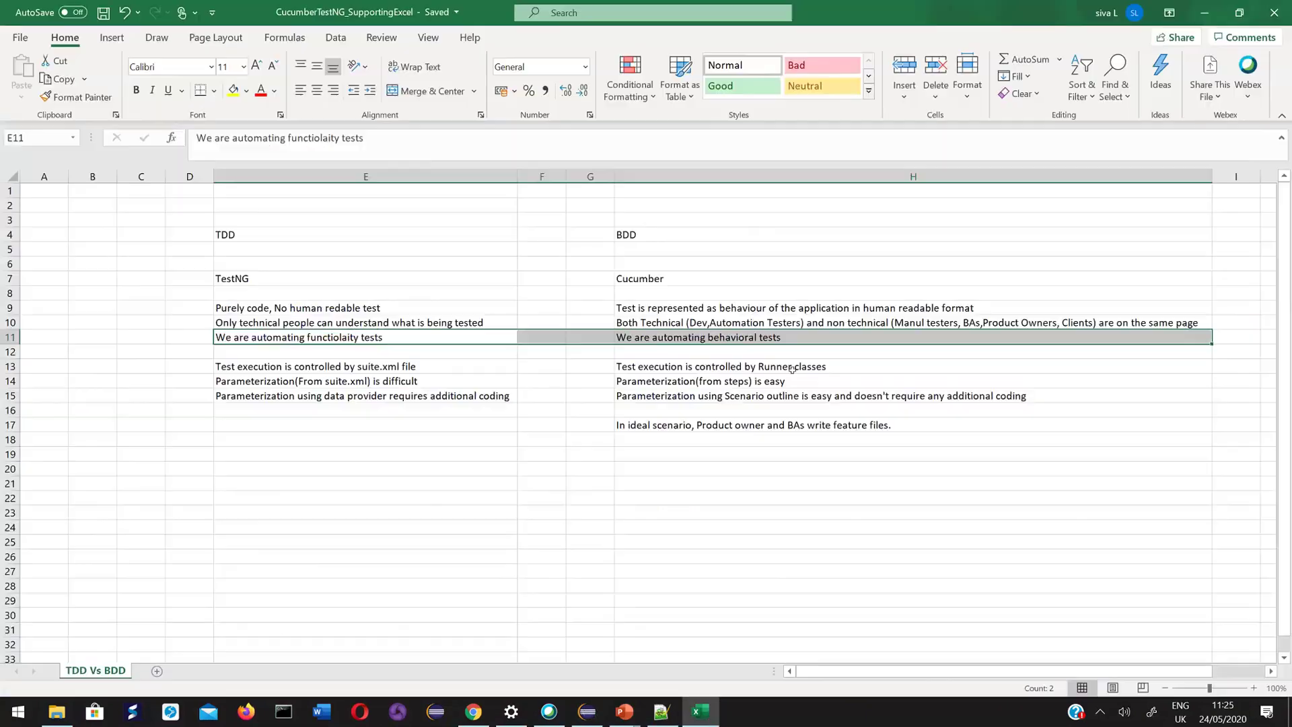
left_click(717, 394)
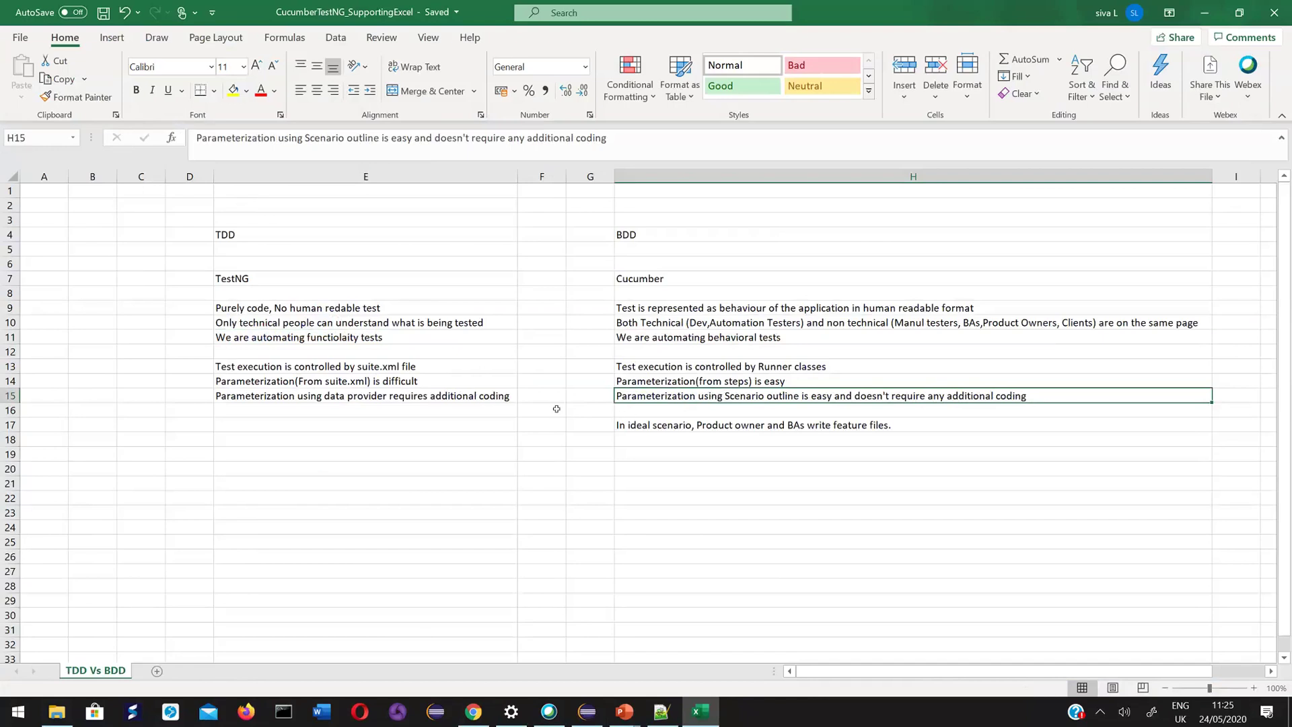
left_click(585, 712)
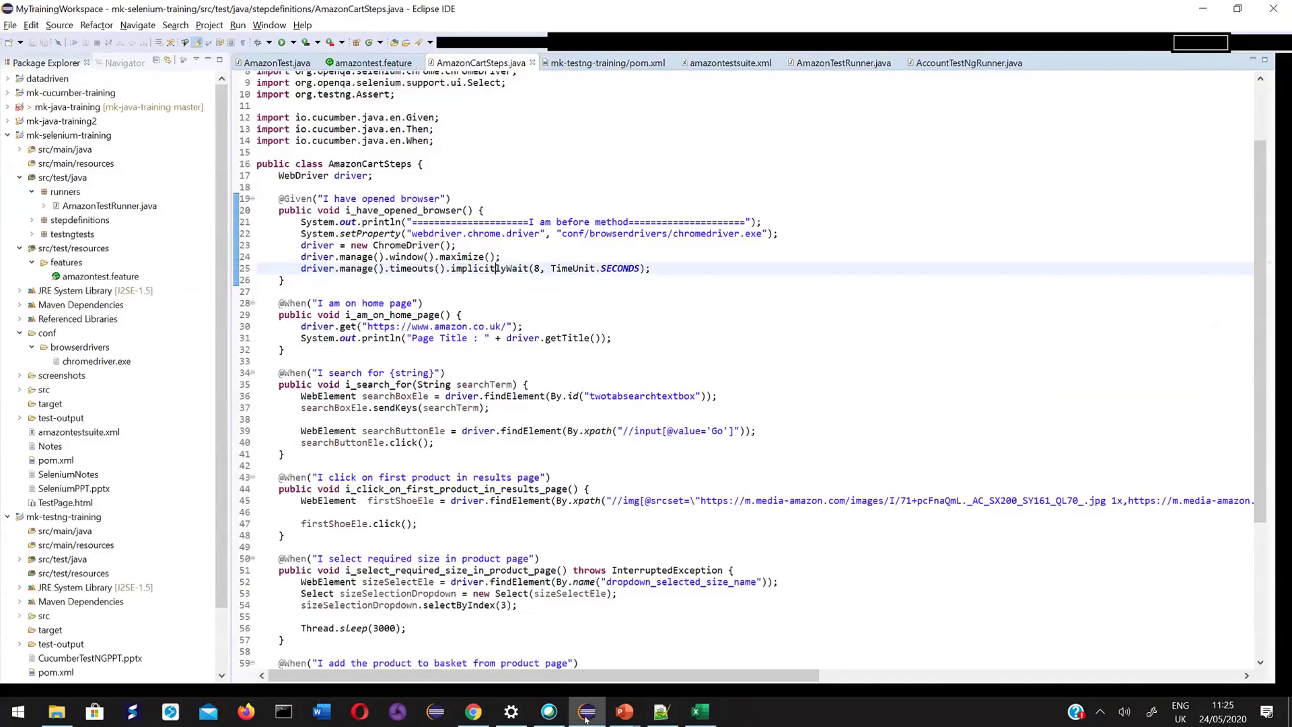
left_click(389, 64)
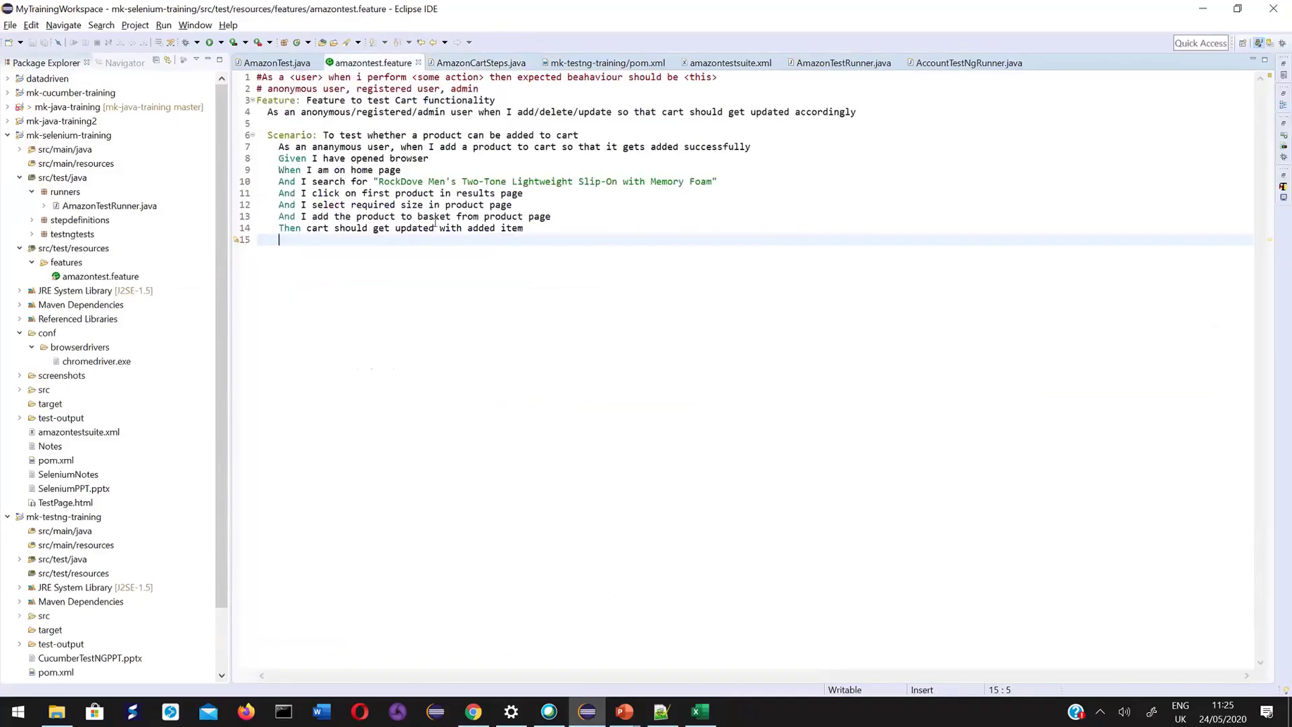
left_click_drag(279, 147, 592, 227)
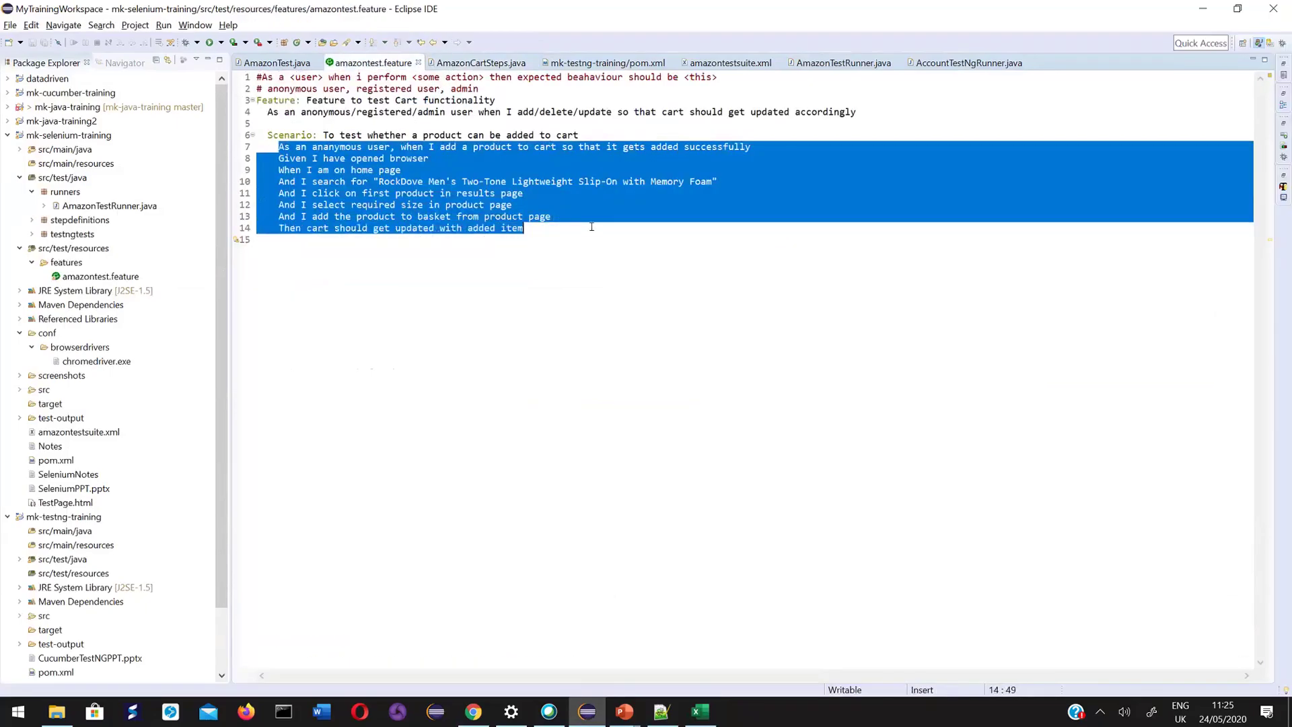
left_click(555, 334)
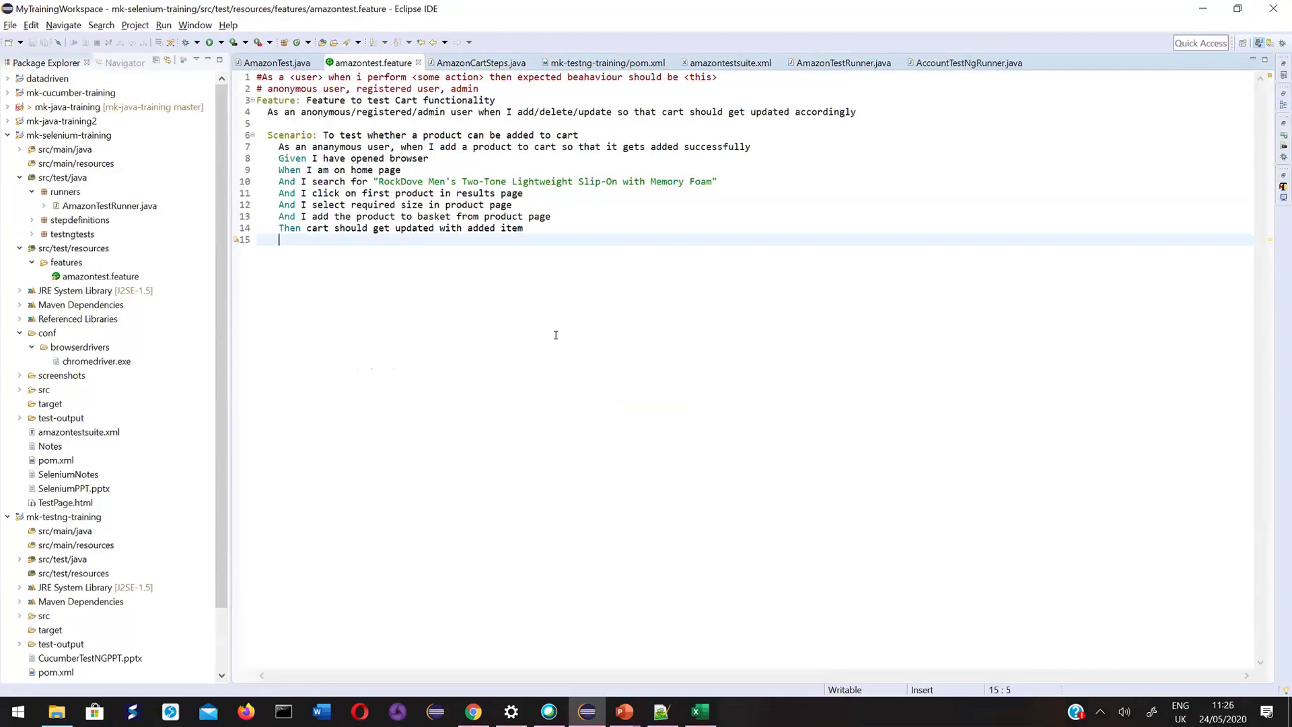
left_click(1203, 10)
left_click(1200, 10)
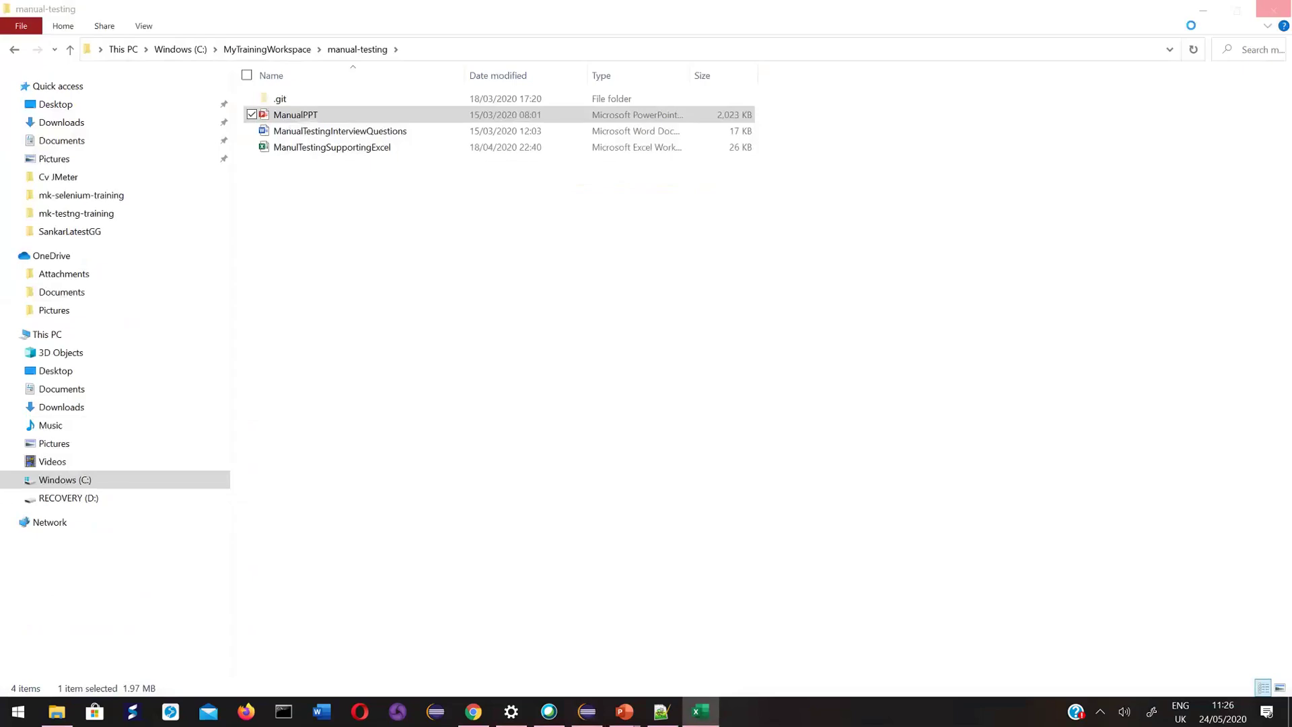
left_click(1203, 10)
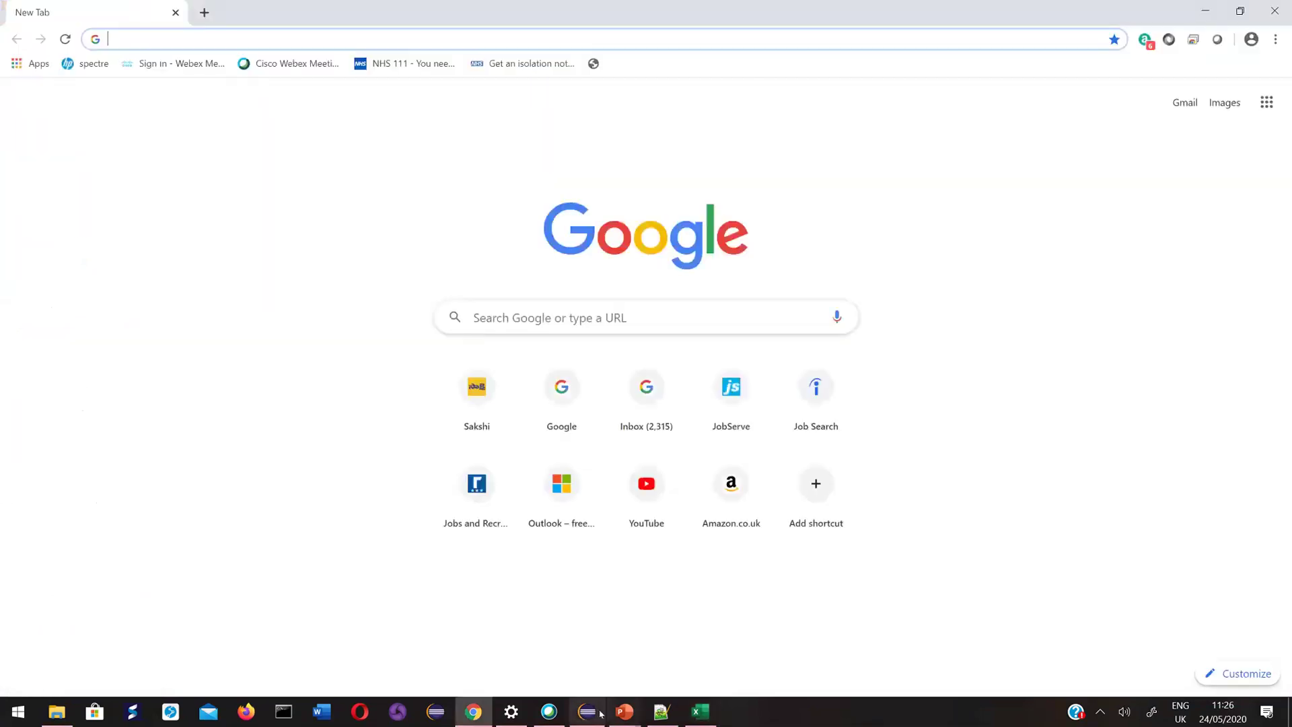
left_click(599, 712)
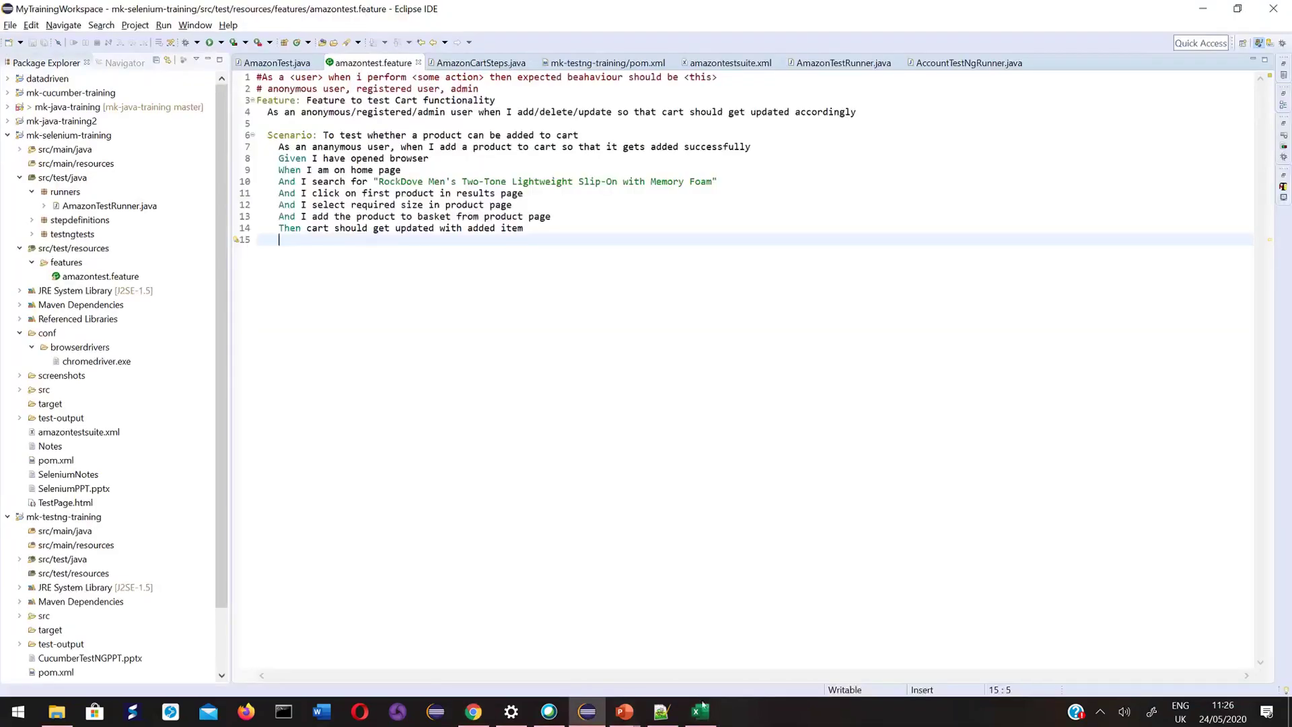
Switch to Excel to view the TDD and BDD comparison, then minimize the workbook.
left_click(700, 712)
left_click(579, 481)
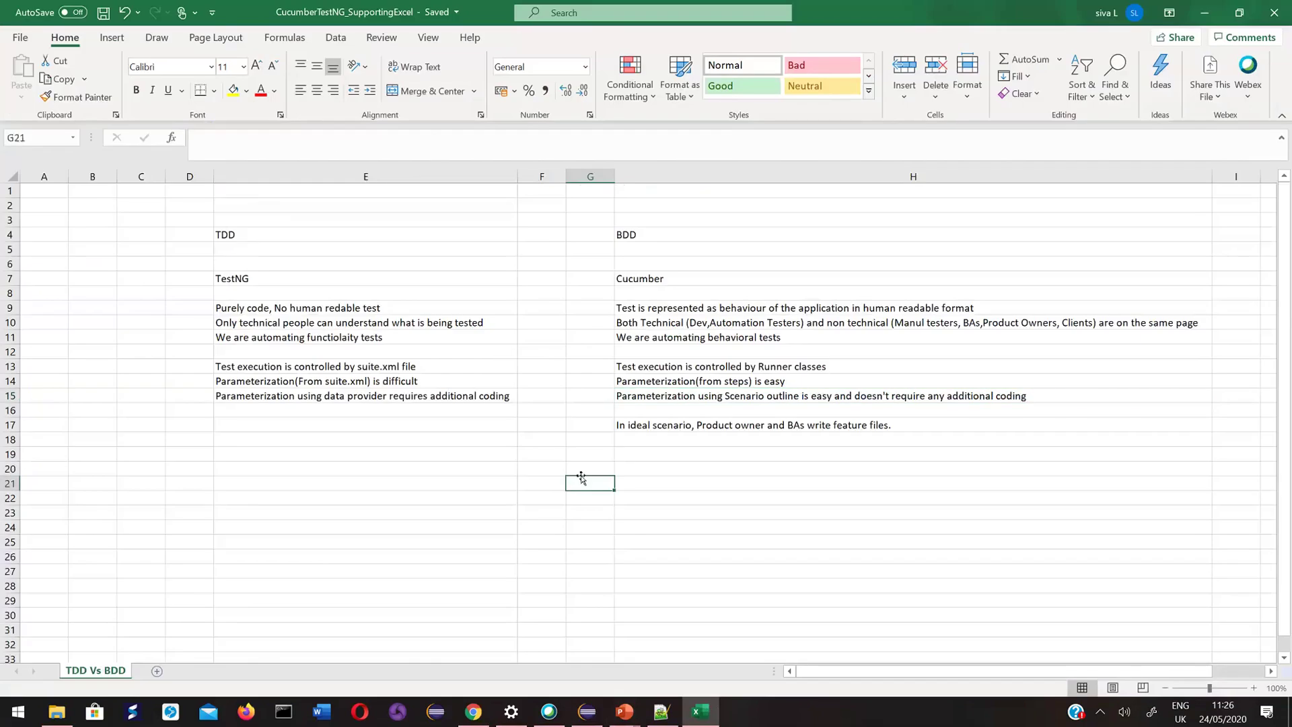
left_click(1205, 13)
Switch to the CucumberTestNGPPT presentation in PowerPoint and dismiss the product deactivation notice.
mouse_move(624, 712)
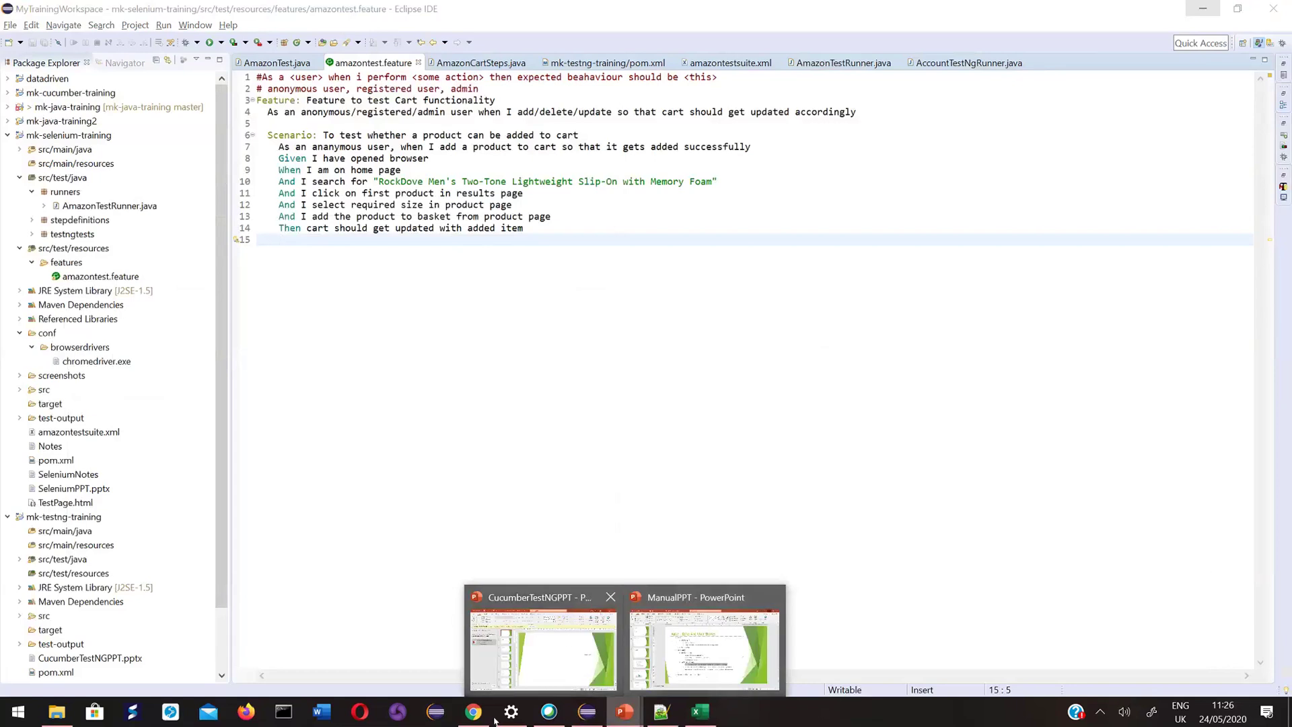
left_click(569, 640)
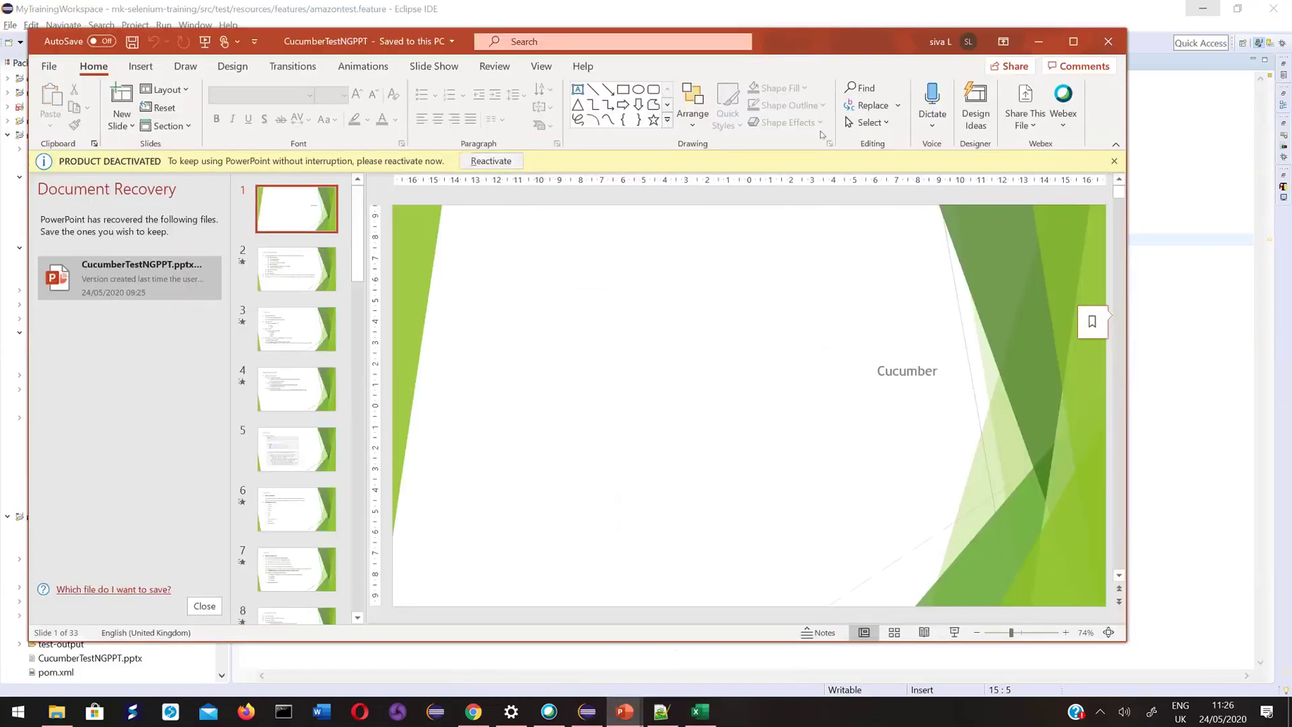
left_click(1114, 162)
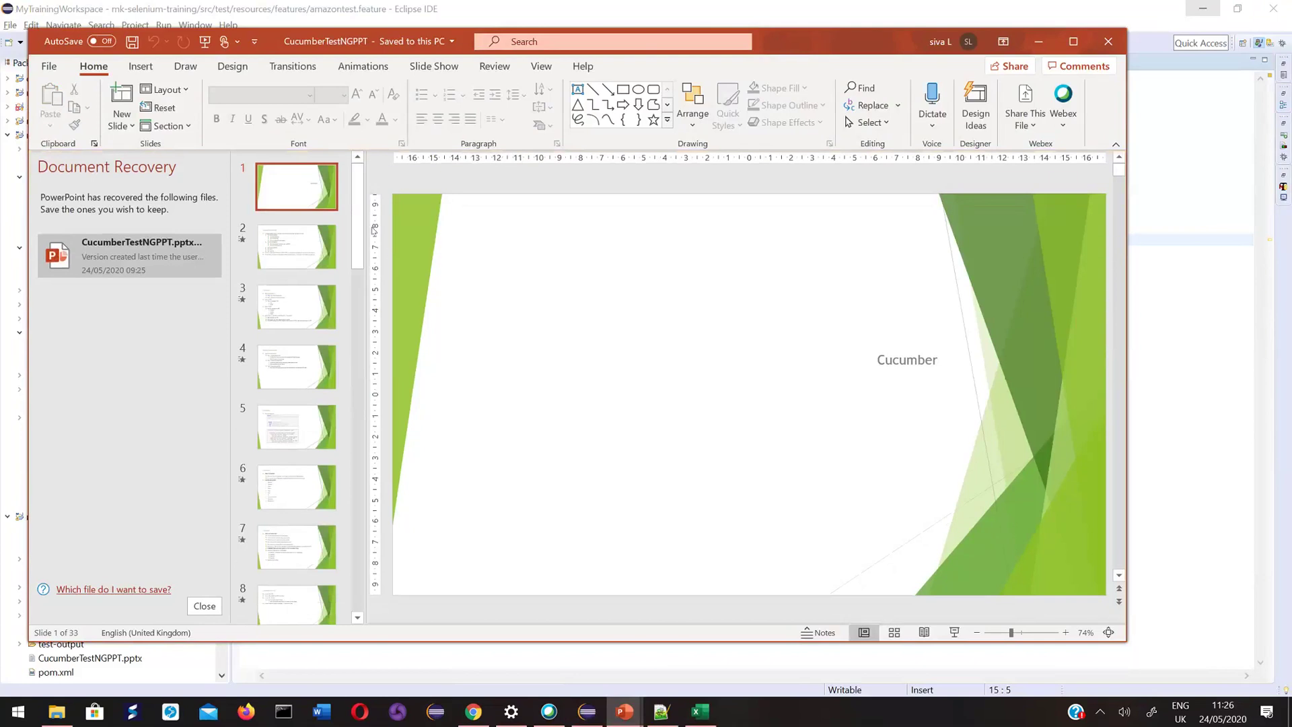
Delete the presentation's last slide, the TestNG Reporter class slide and the TestNG Parallel execution slide.
scroll(360, 227, "down", 5)
scroll(360, 227, "down", 10)
left_click(294, 601)
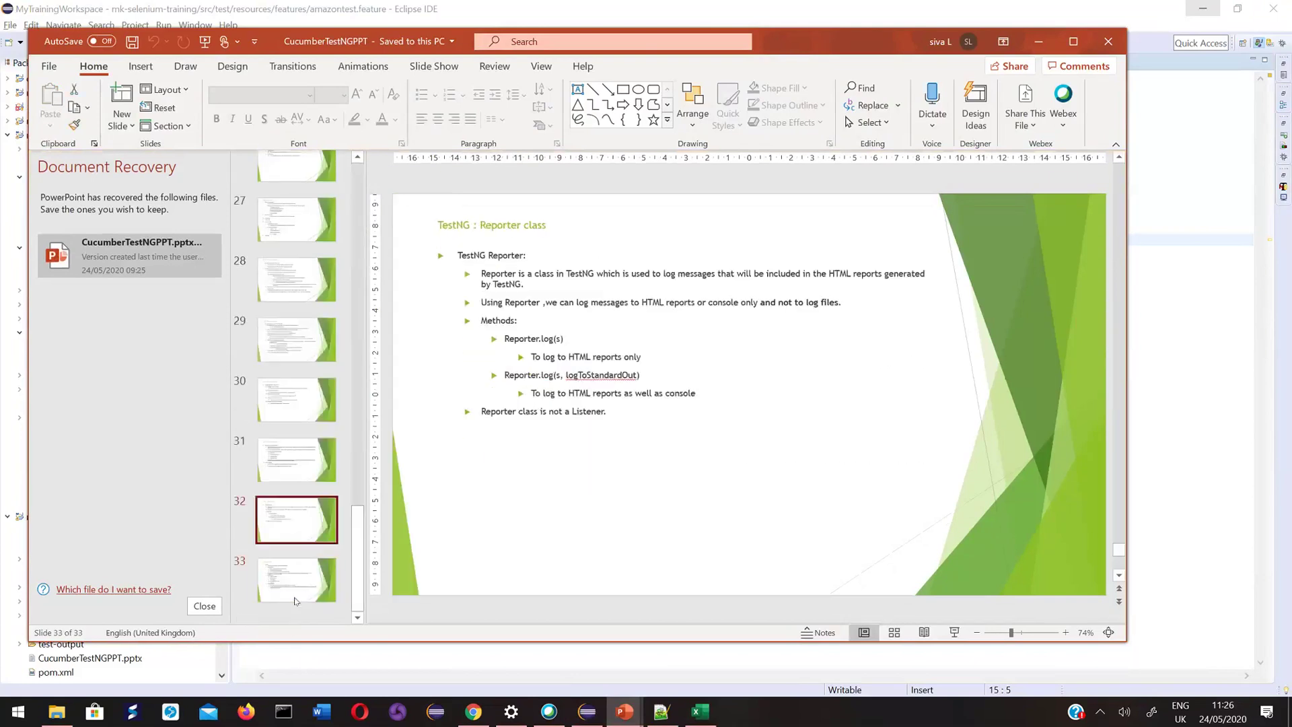
key("Delete")
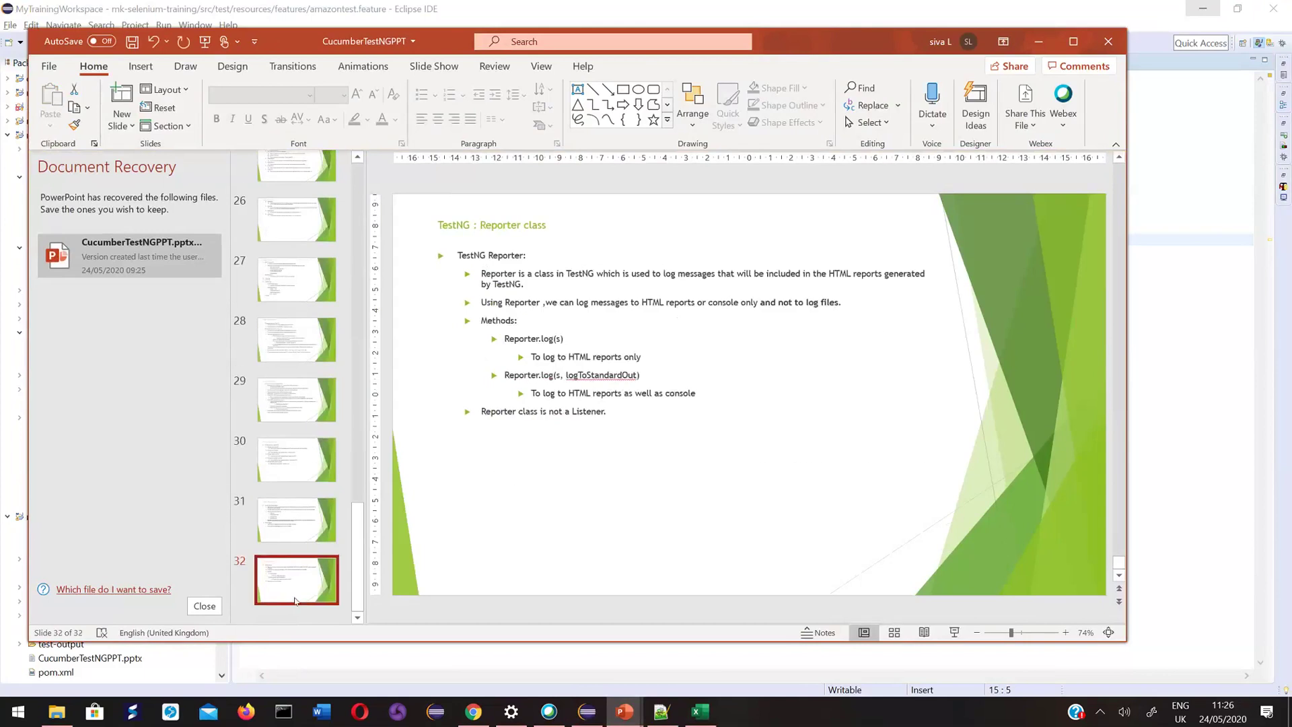
key("Delete")
key("Up")
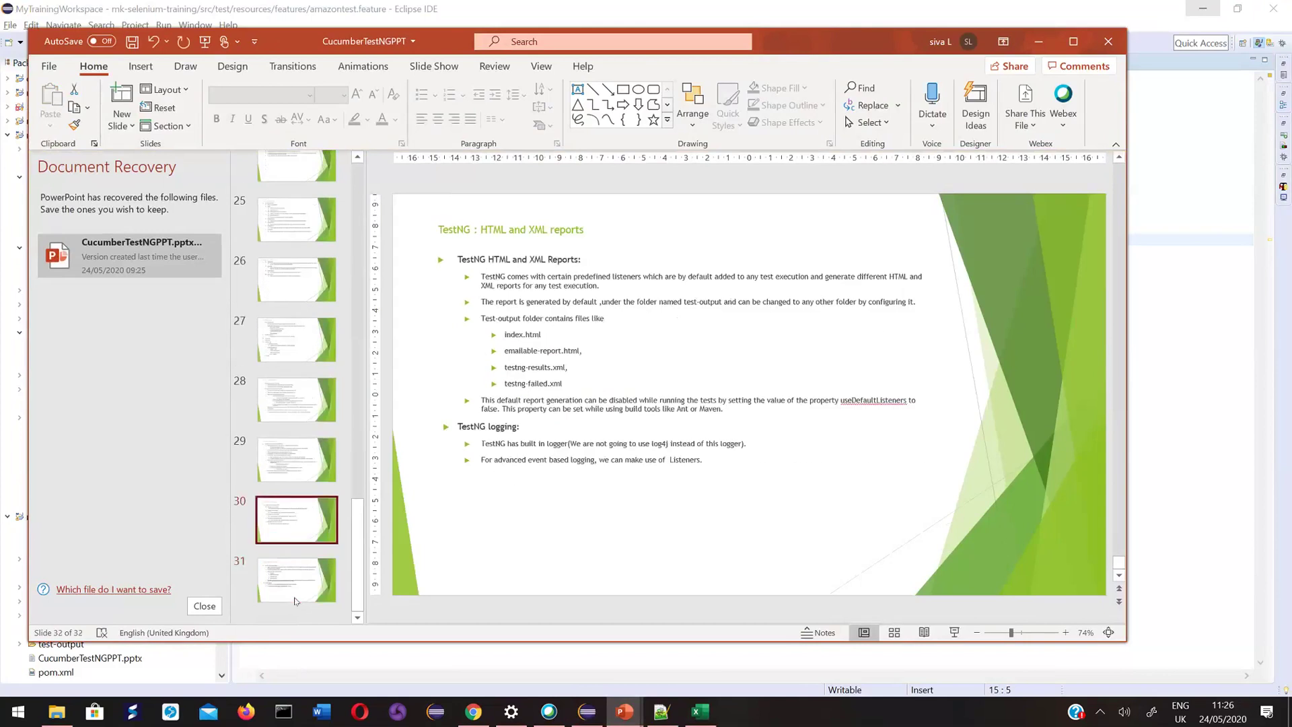
key("Up")
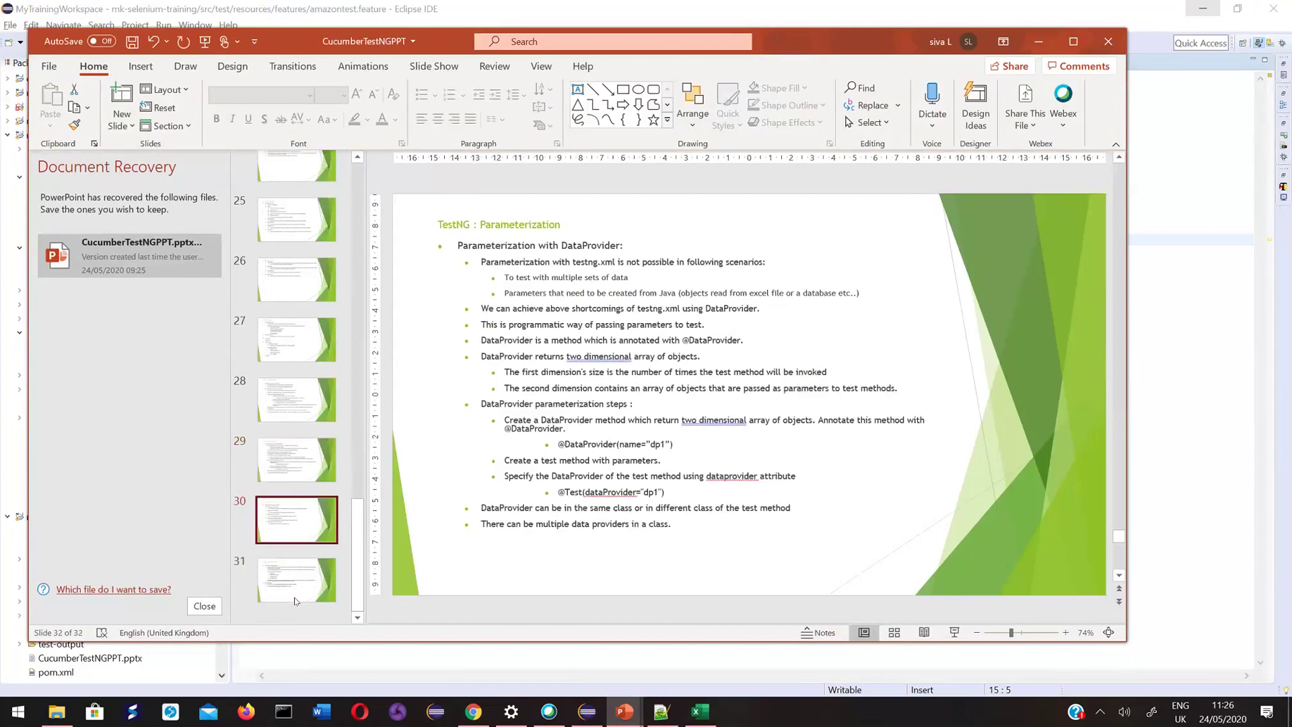
key("Down")
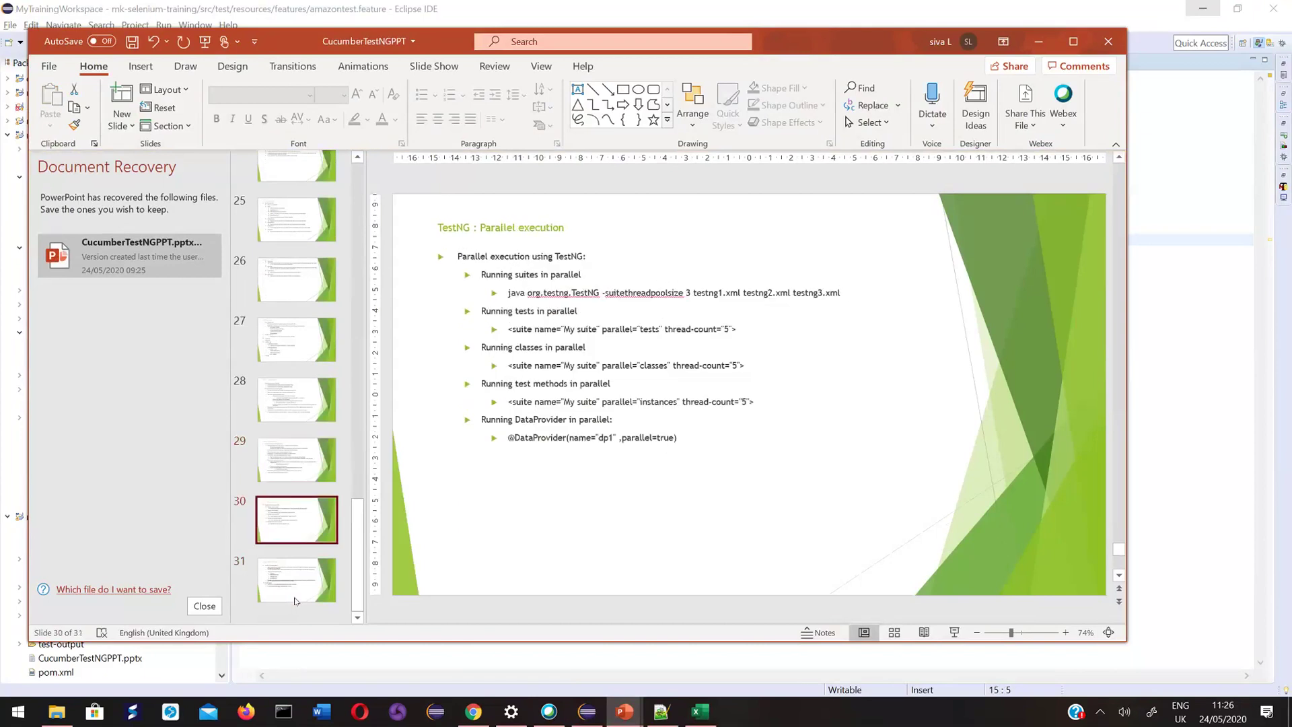
key("Delete")
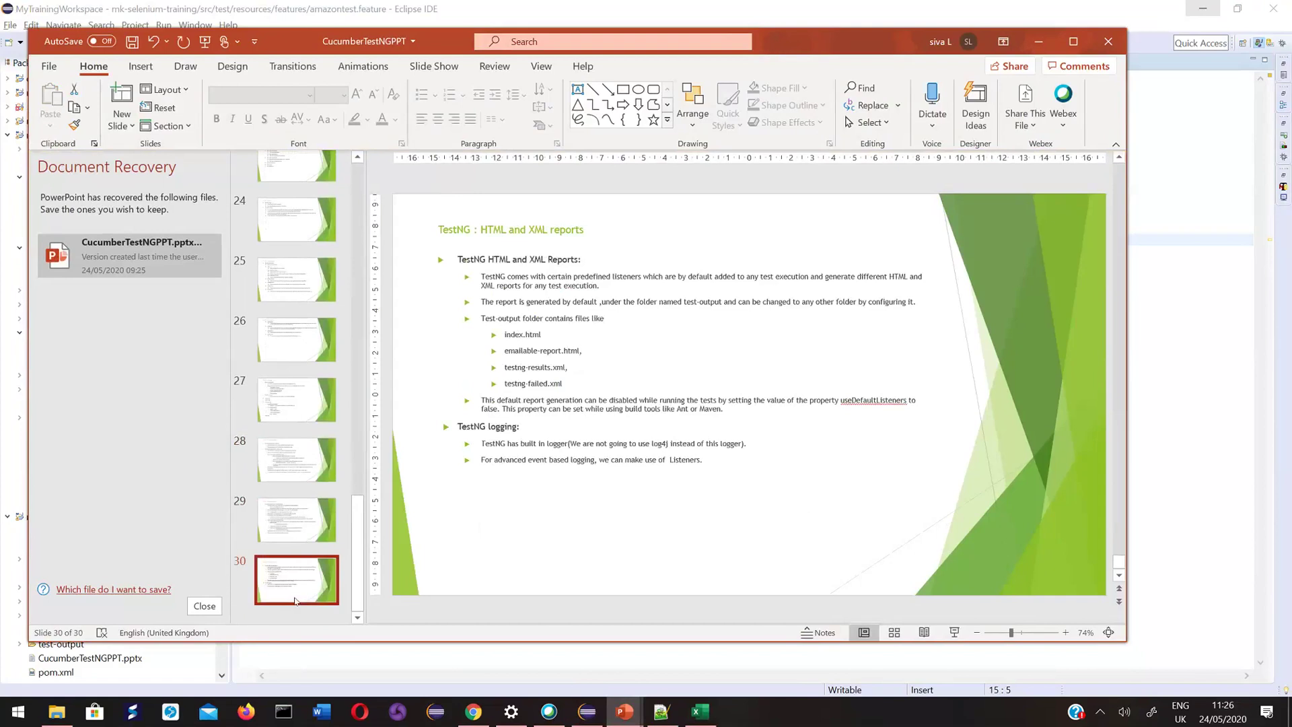
Maximize the PowerPoint window showing the TestNG HTML and XML reports slide, then switch back to Eclipse.
left_click(513, 319)
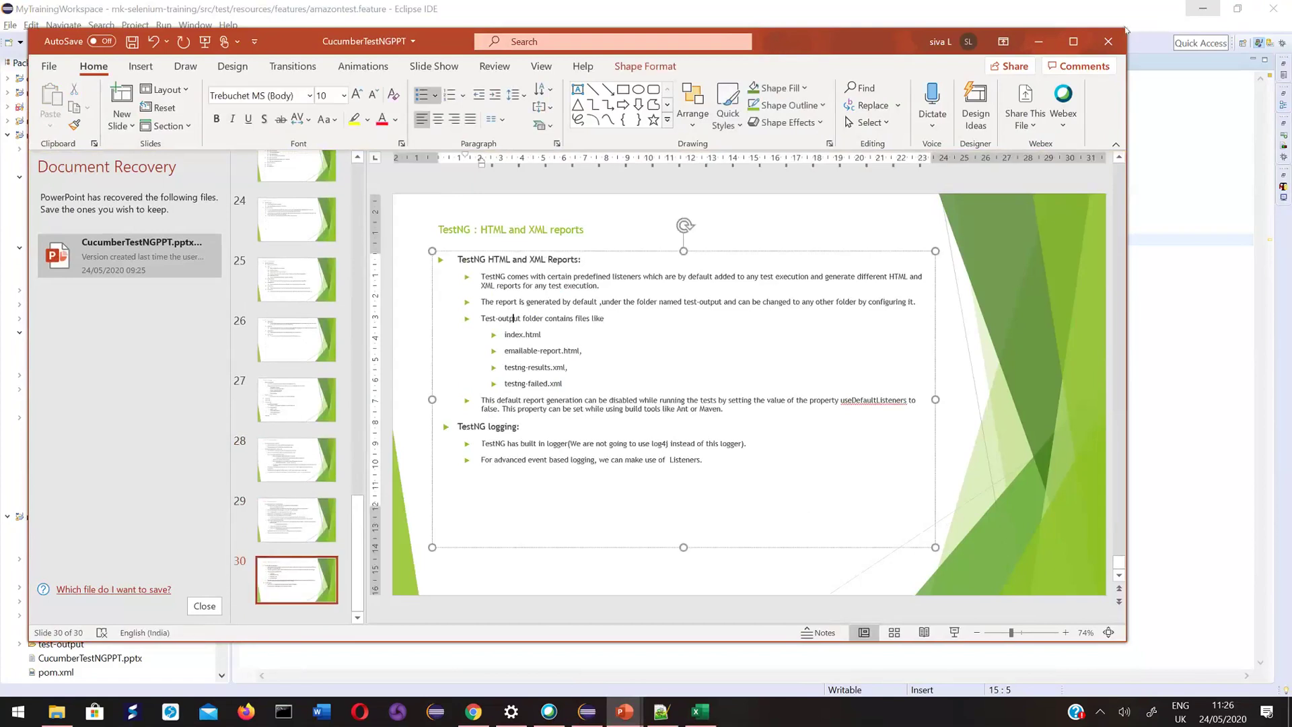
left_click(1082, 42)
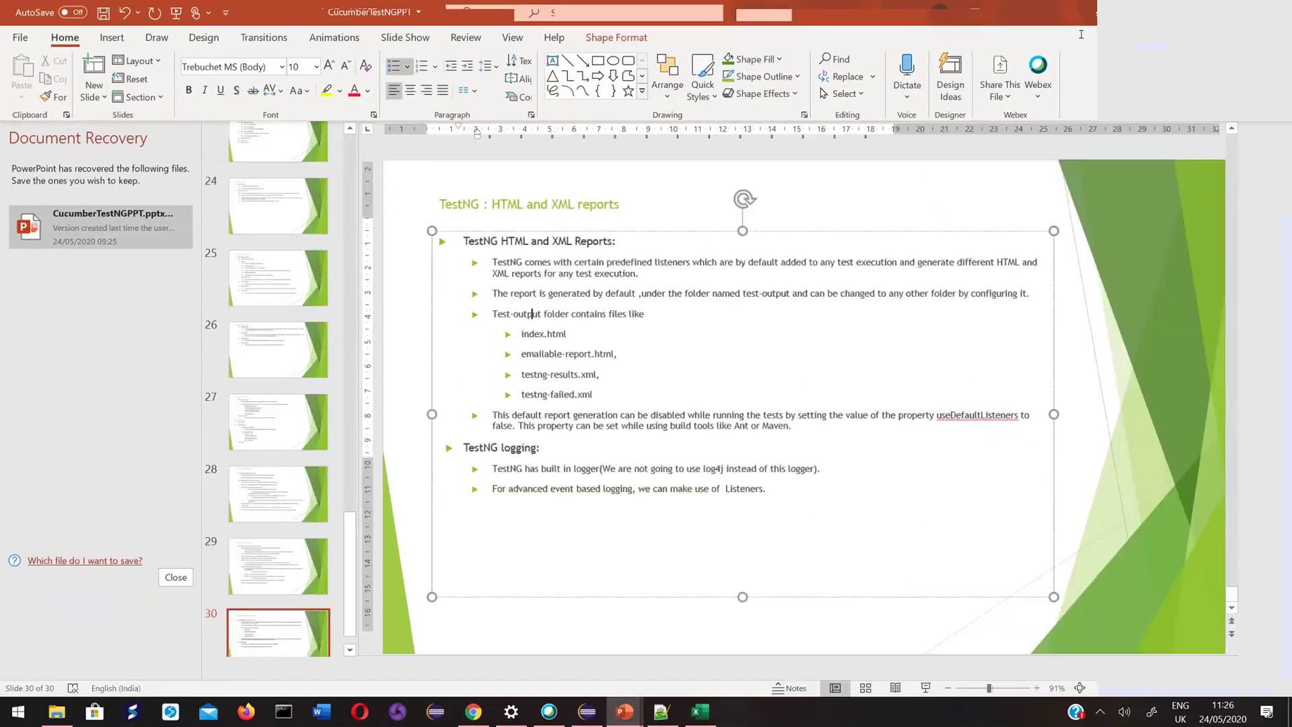
mouse_move(581, 716)
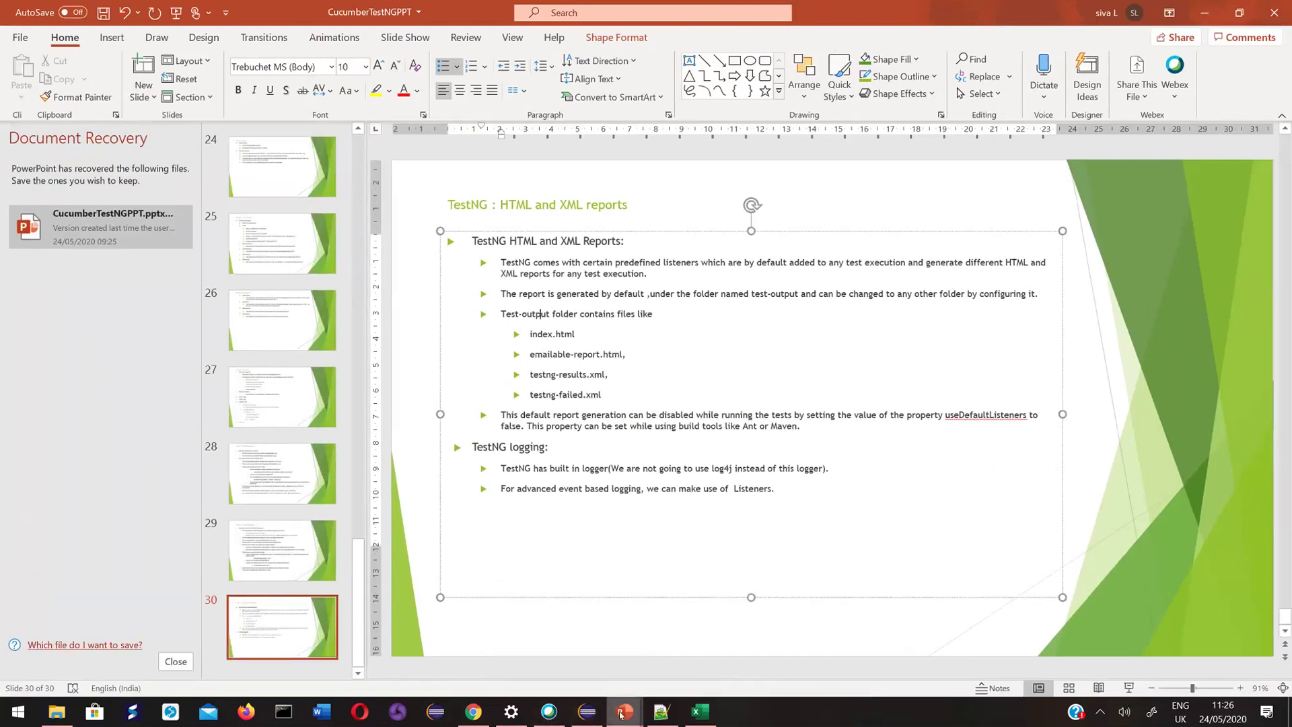
mouse_move(620, 714)
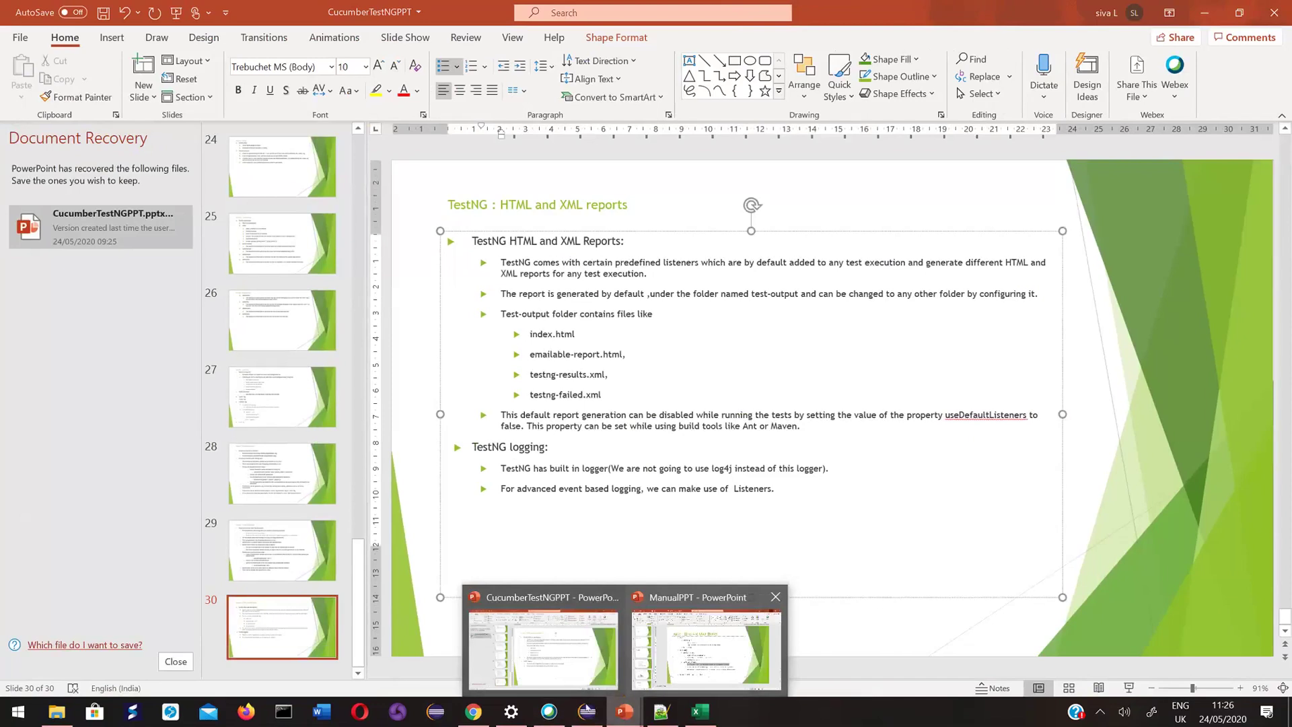
key("alt+Tab")
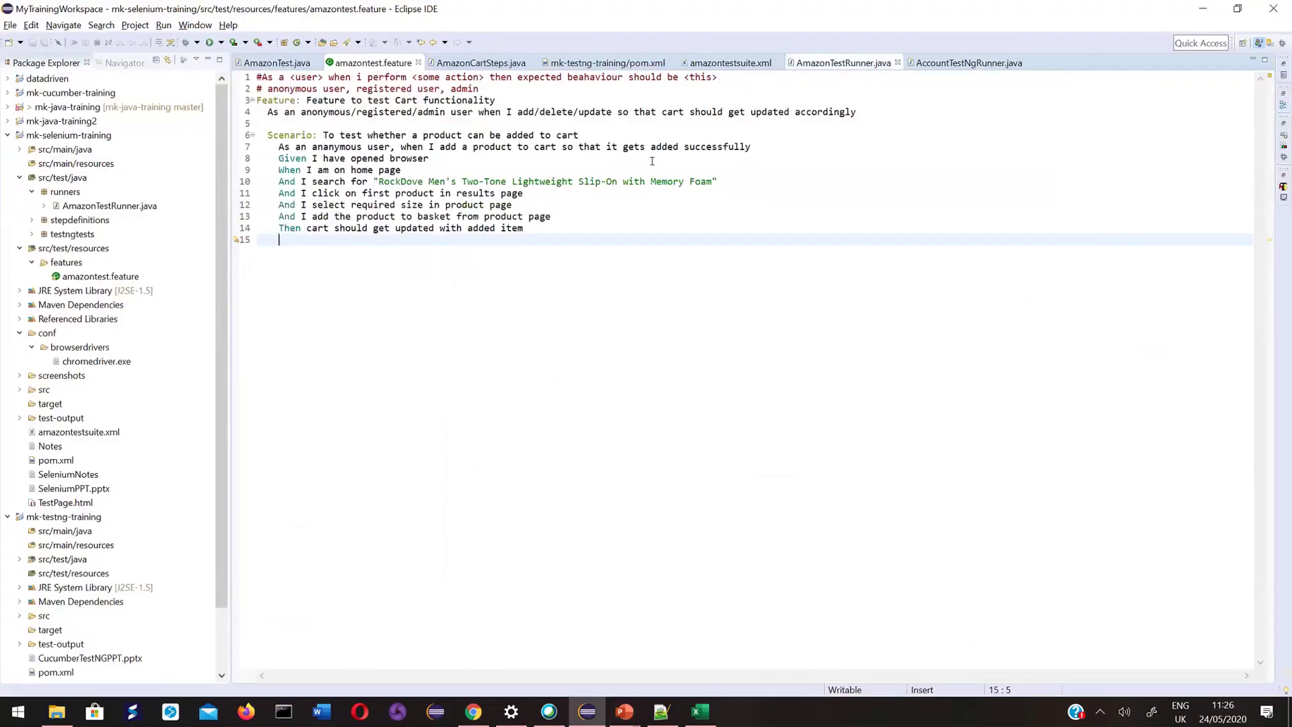
View AccountTestNgRunner.java, then open AllTestNgRuner.java from the runners package of mk-cucumber-training.
left_click(936, 65)
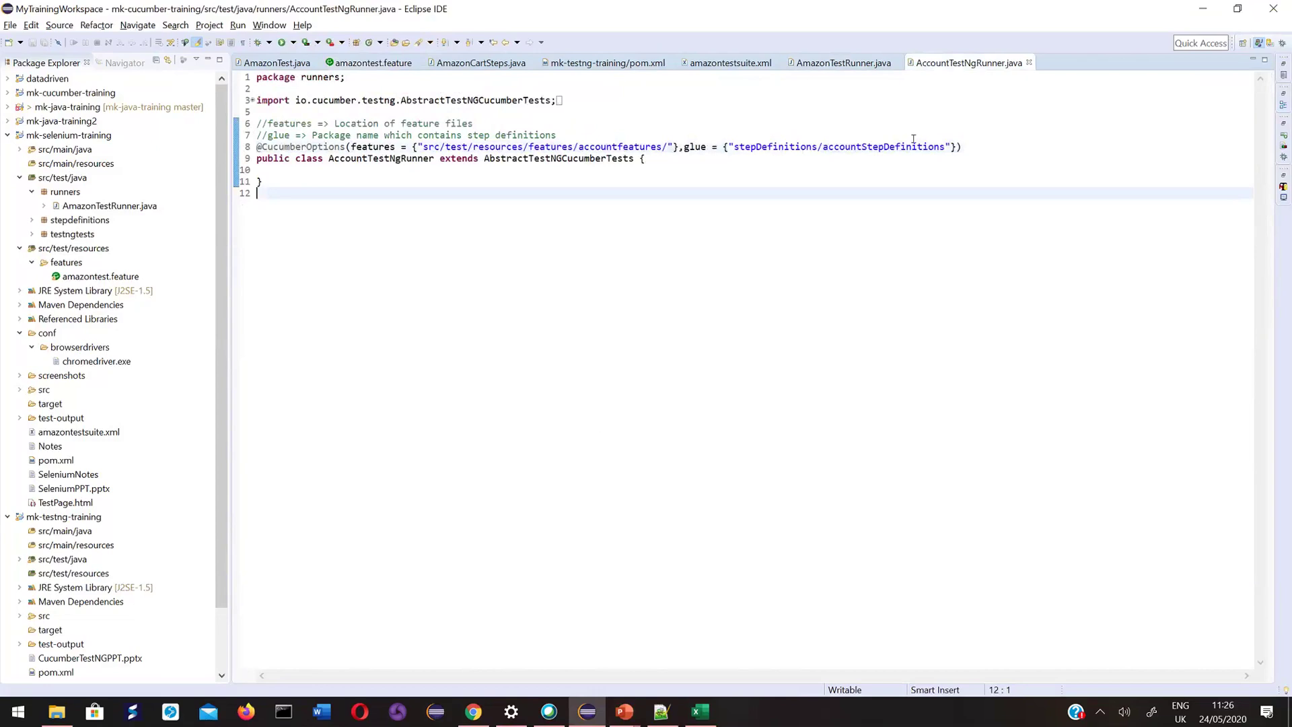
left_click(950, 146)
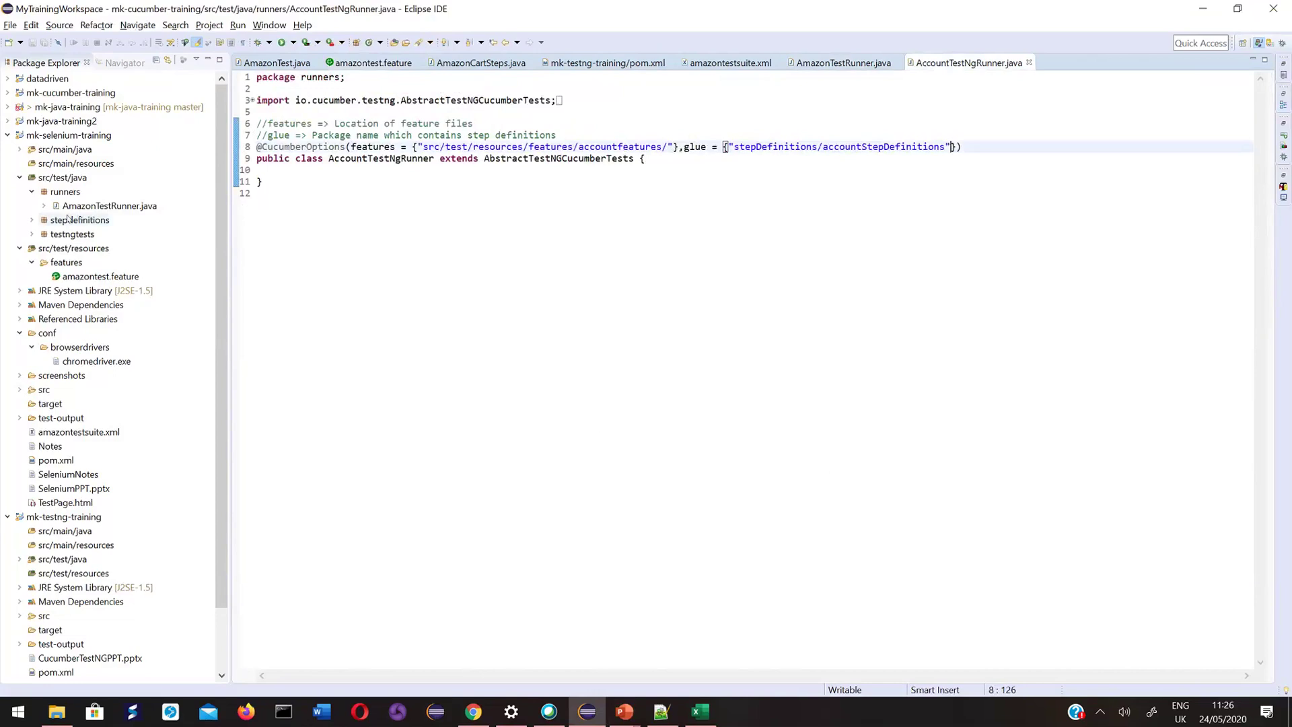
double_click(71, 92)
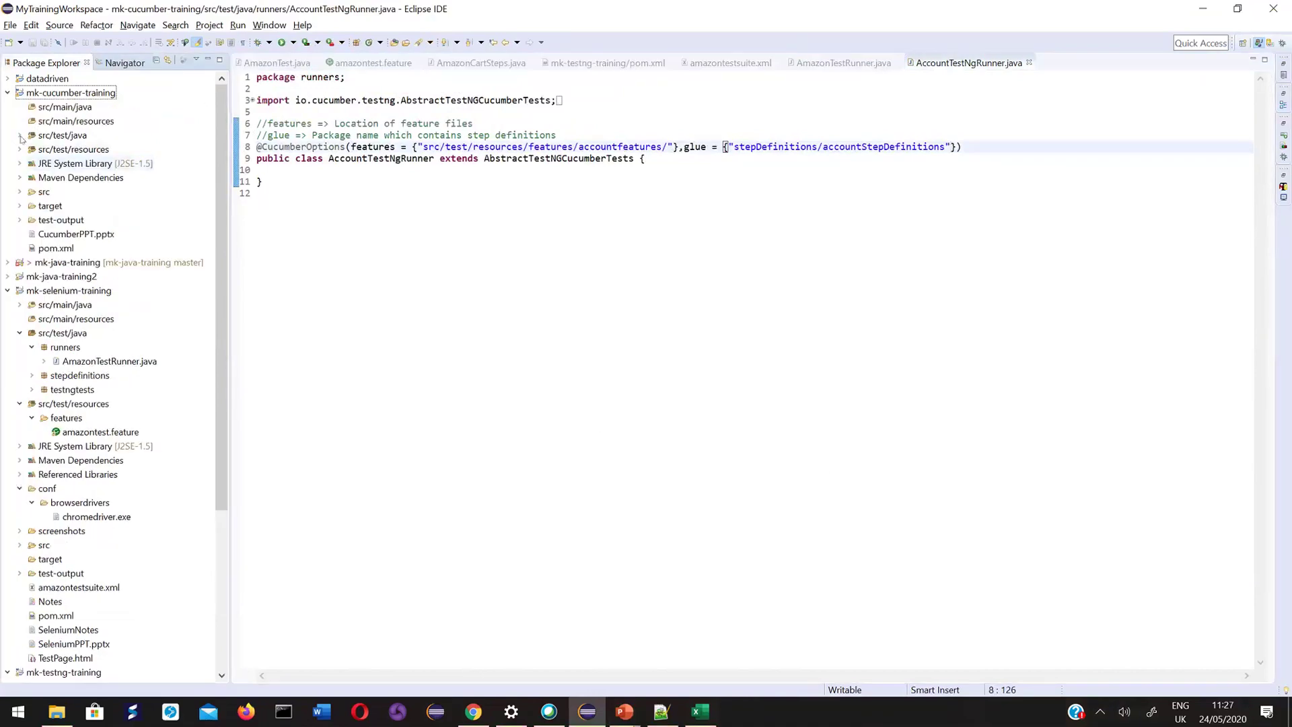
left_click(19, 135)
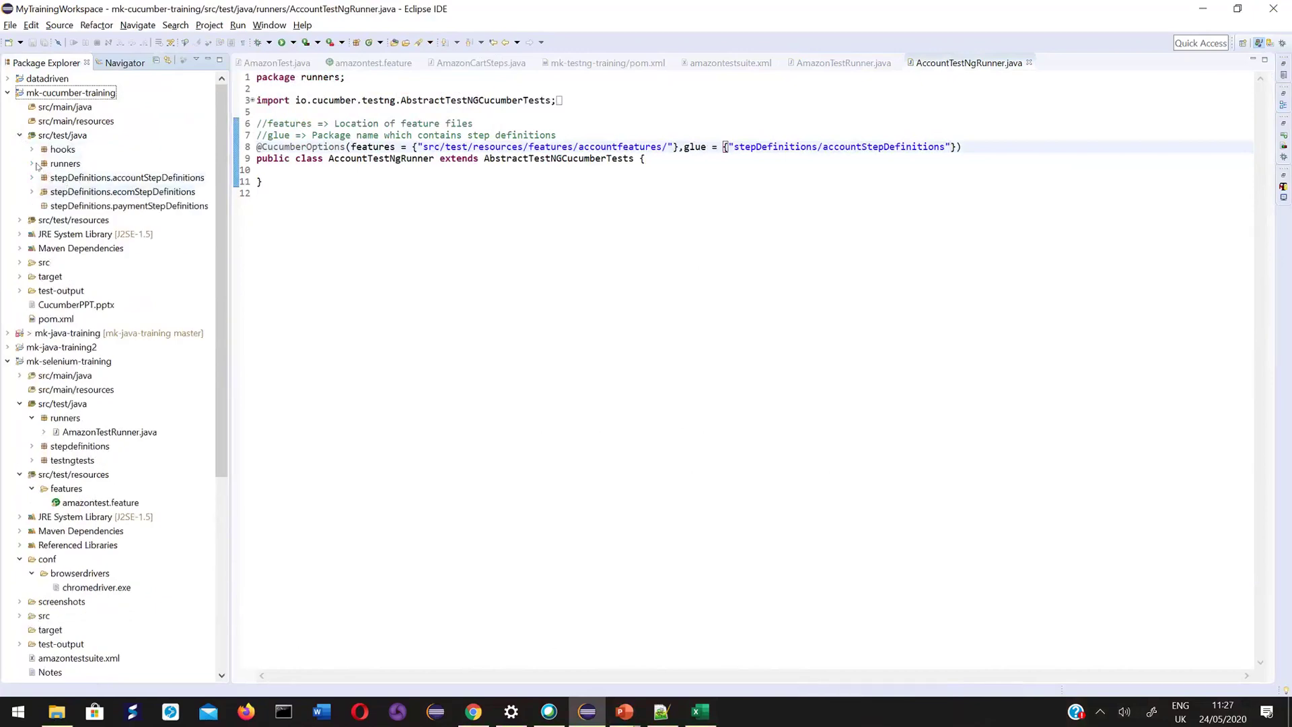
left_click(32, 163)
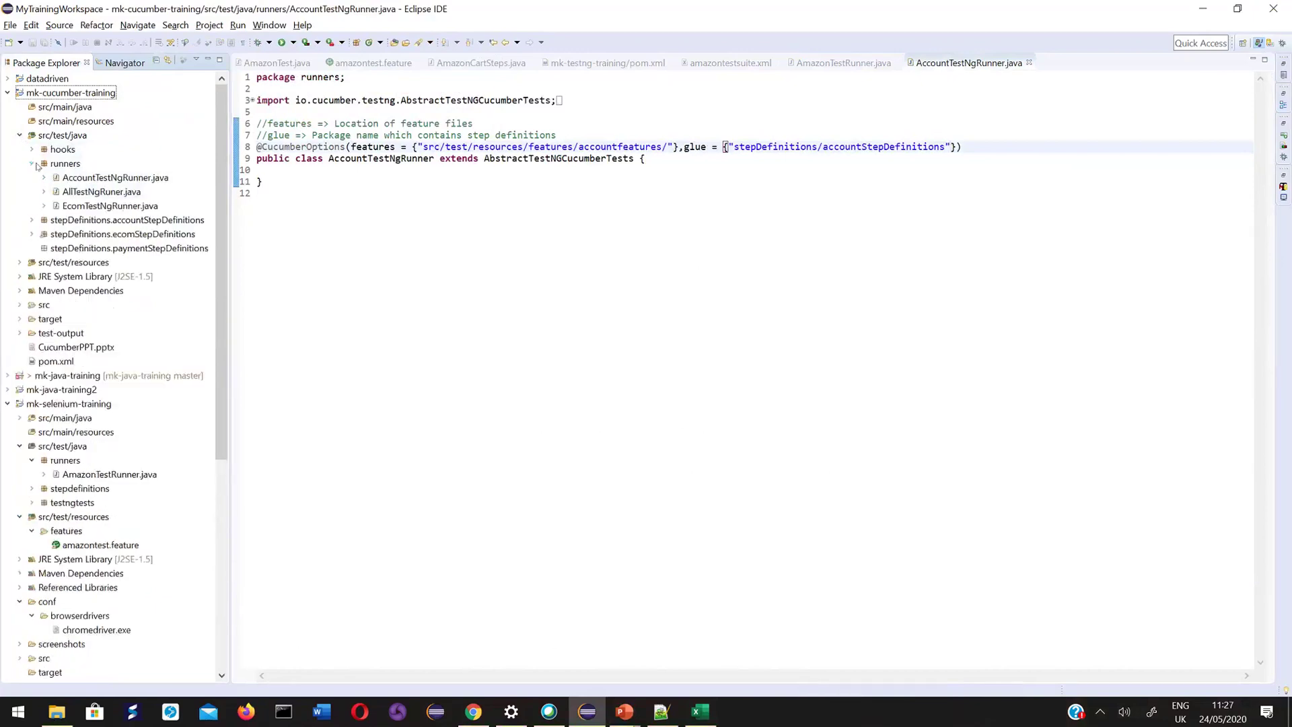
double_click(101, 192)
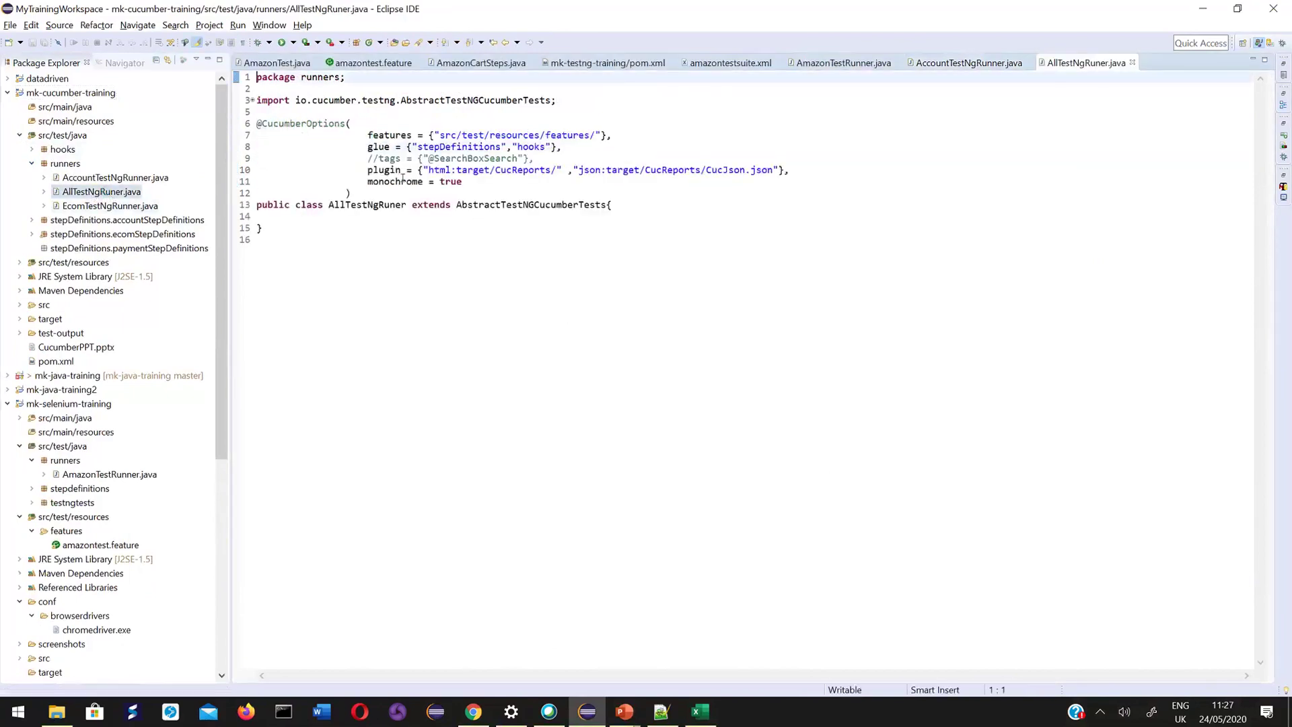
Copy the plugin option line from AllTestNgRuner.java and highlight its html and json report targets.
left_click_drag(366, 169, 793, 162)
key("ctrl+c")
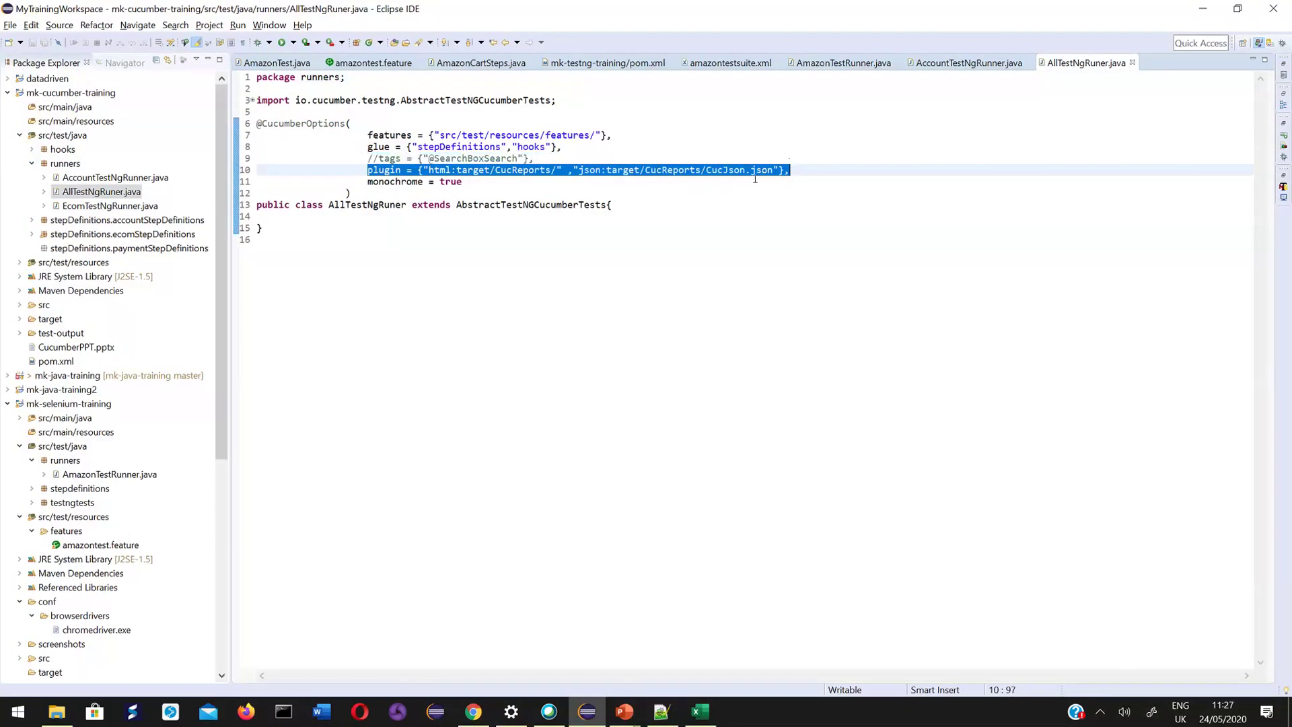
left_click(473, 195)
left_click_drag(428, 169, 772, 169)
left_click(626, 170)
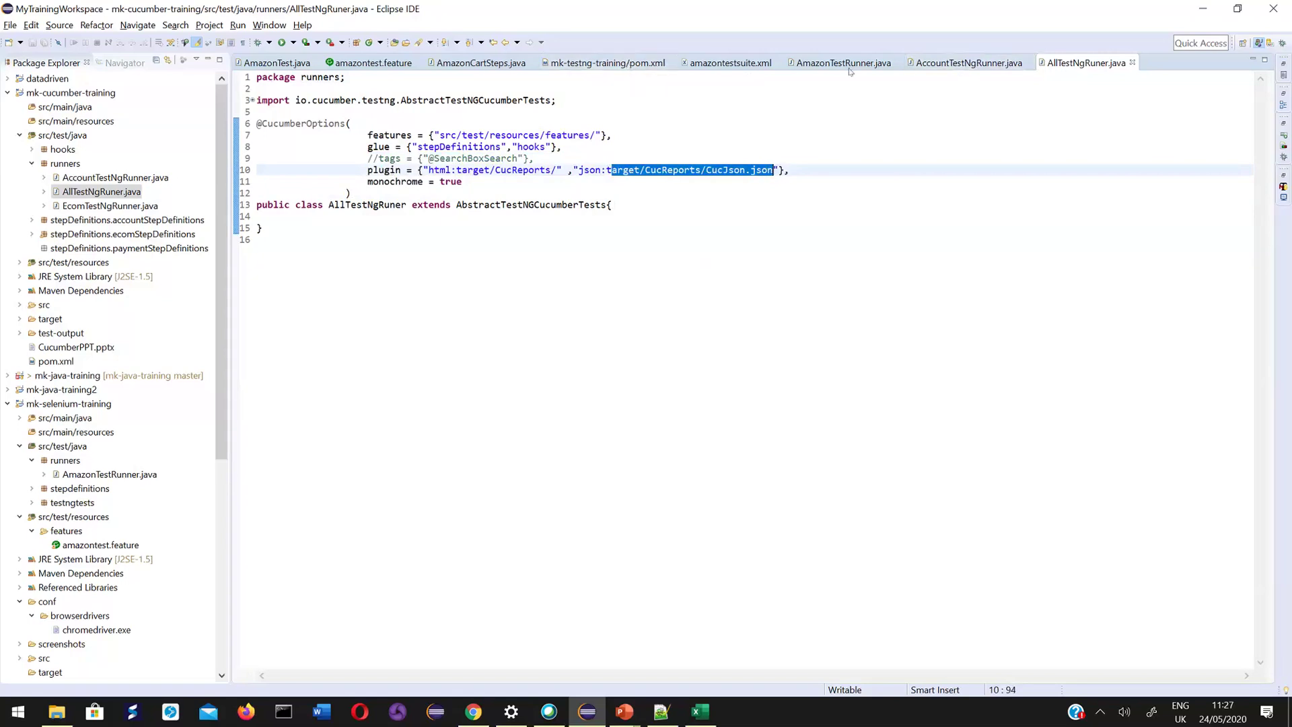
Add the plugin option for "html:target/CucReports/" and "json:target/CucReports/CucJson.json" to CucumberOptions in AccountTestNgRunner.java and save.
left_click(967, 62)
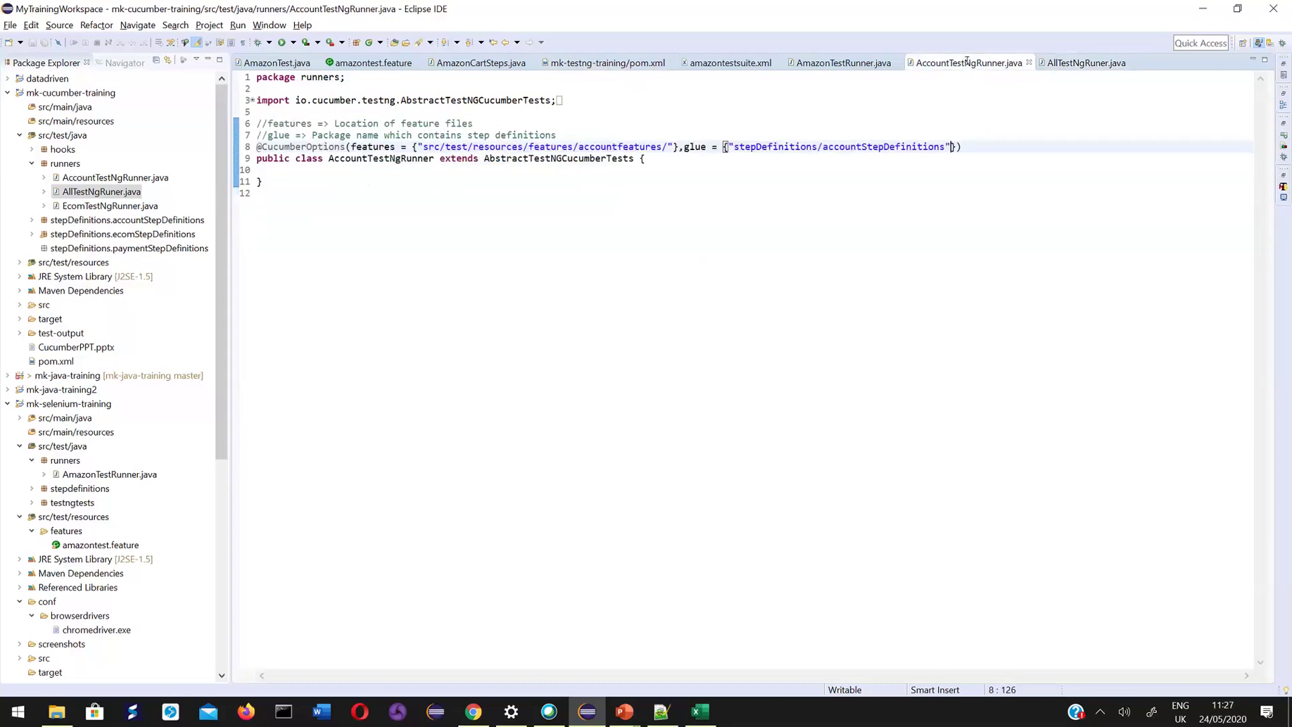
left_click(956, 146)
type(",plugin = {\"html:target/CucReports/\" ,\"json:target/CucReports/CucJson.json\"},")
key("BackSpace")
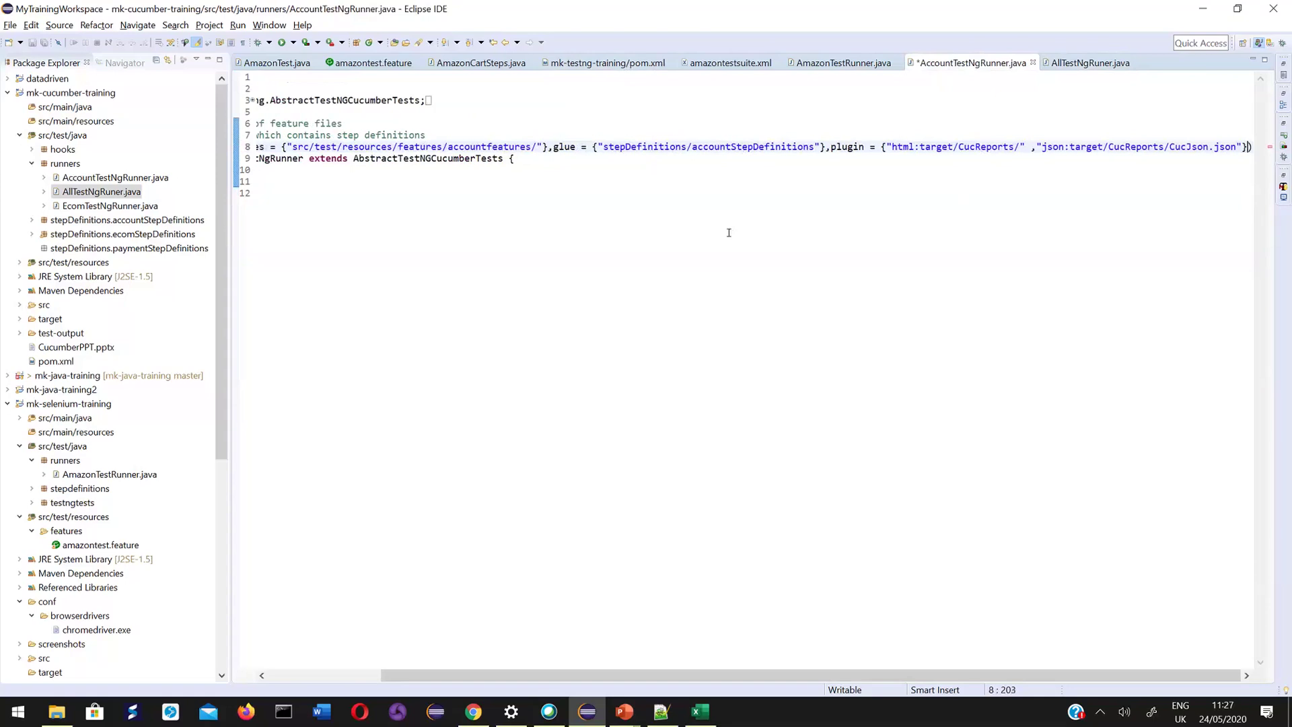
key("ctrl+s")
Run AccountTestNgRunner as a TestNG test and review the results.
right_click(731, 282)
mouse_move(781, 578)
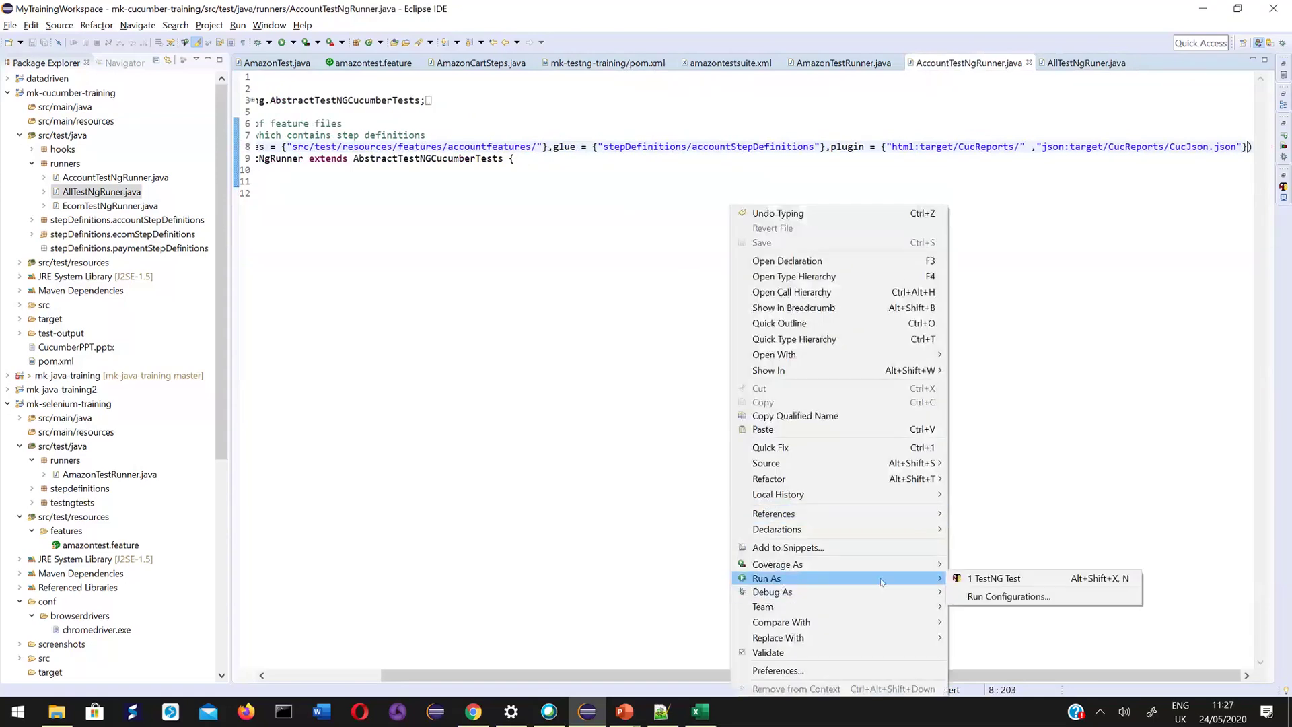
left_click(990, 578)
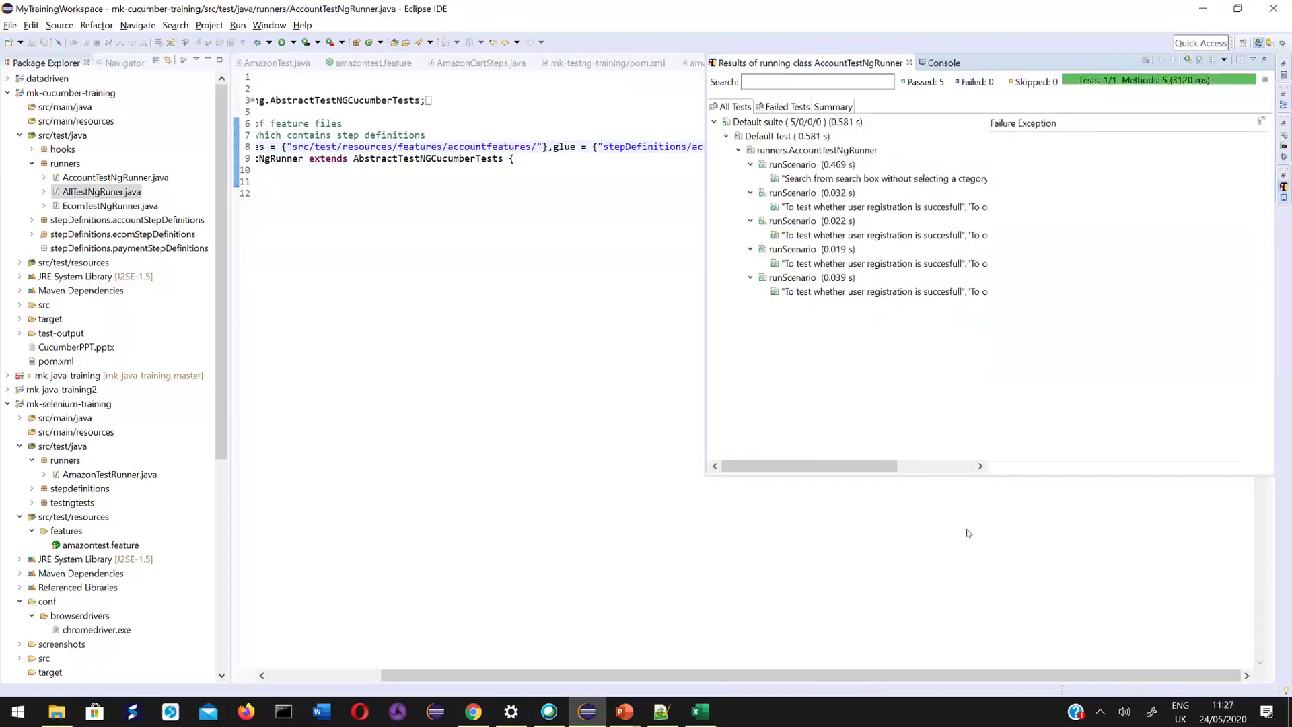
key("ctrl+m")
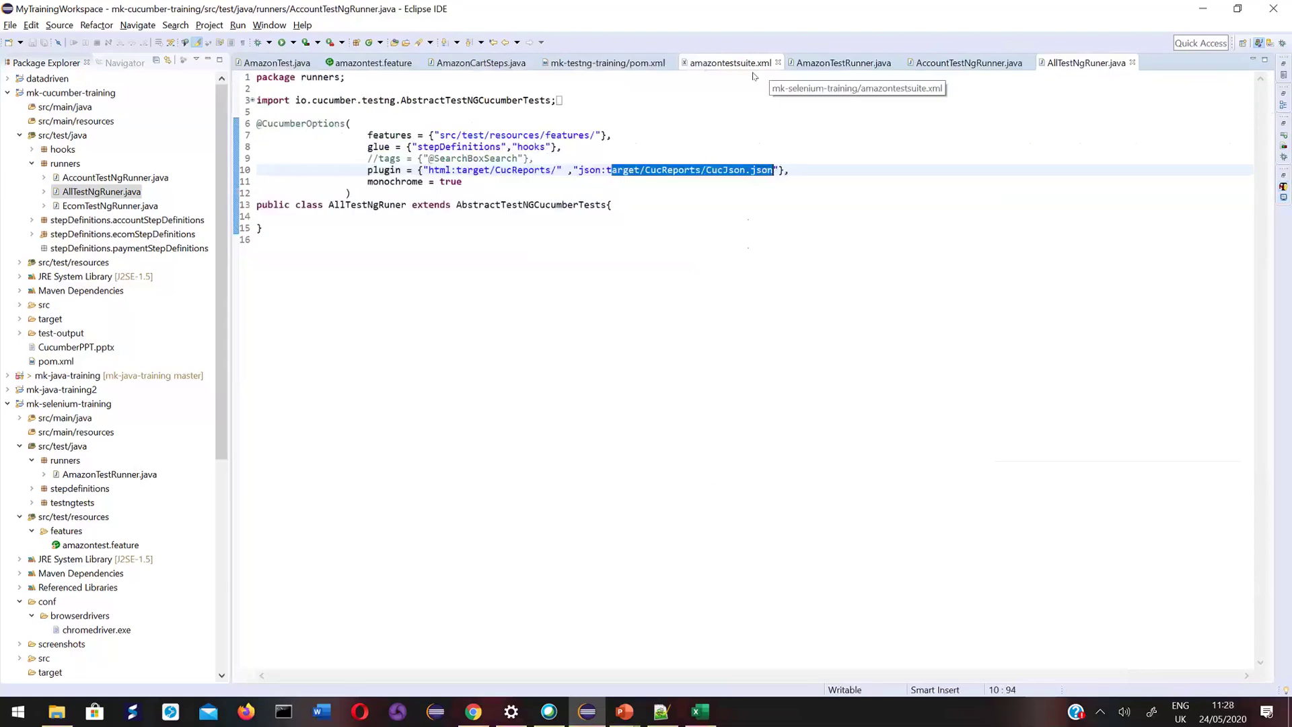
Return to AccountTestNgRunner.java, undo the pasted plugin option and close the file.
key("ctrl+F6")
key("ctrl+F6")
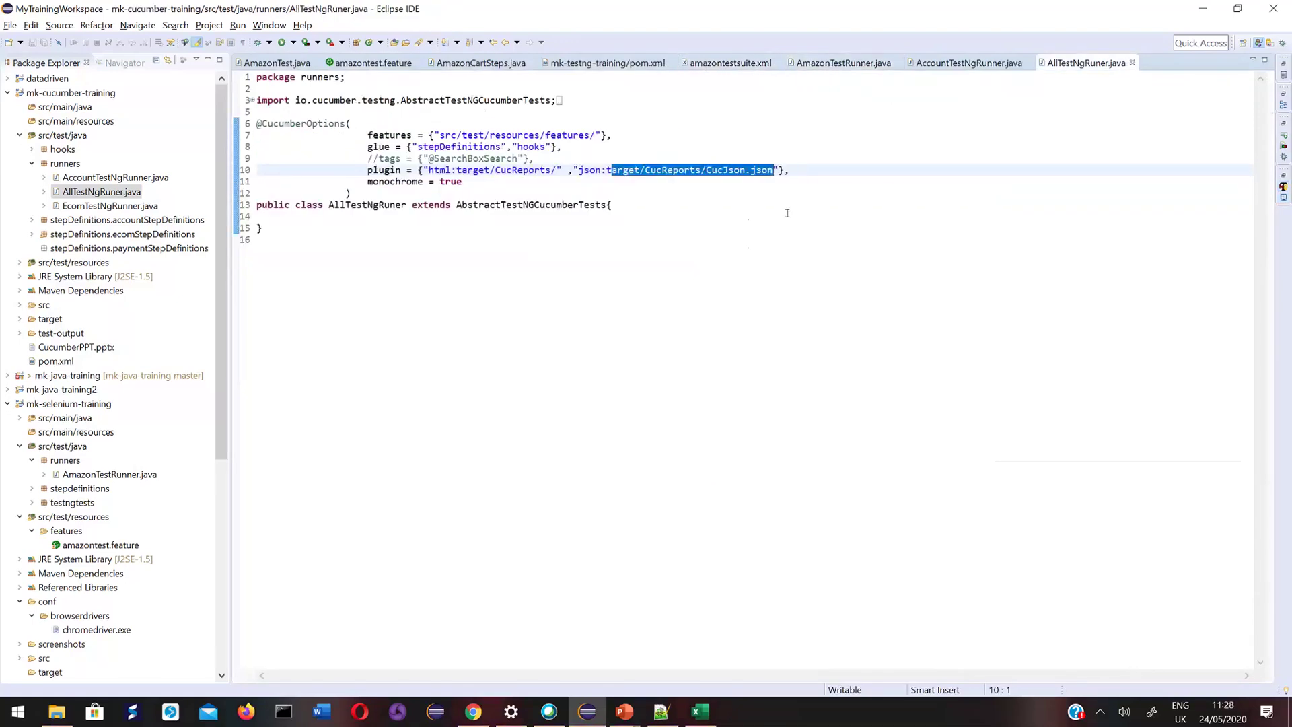
left_click(955, 60)
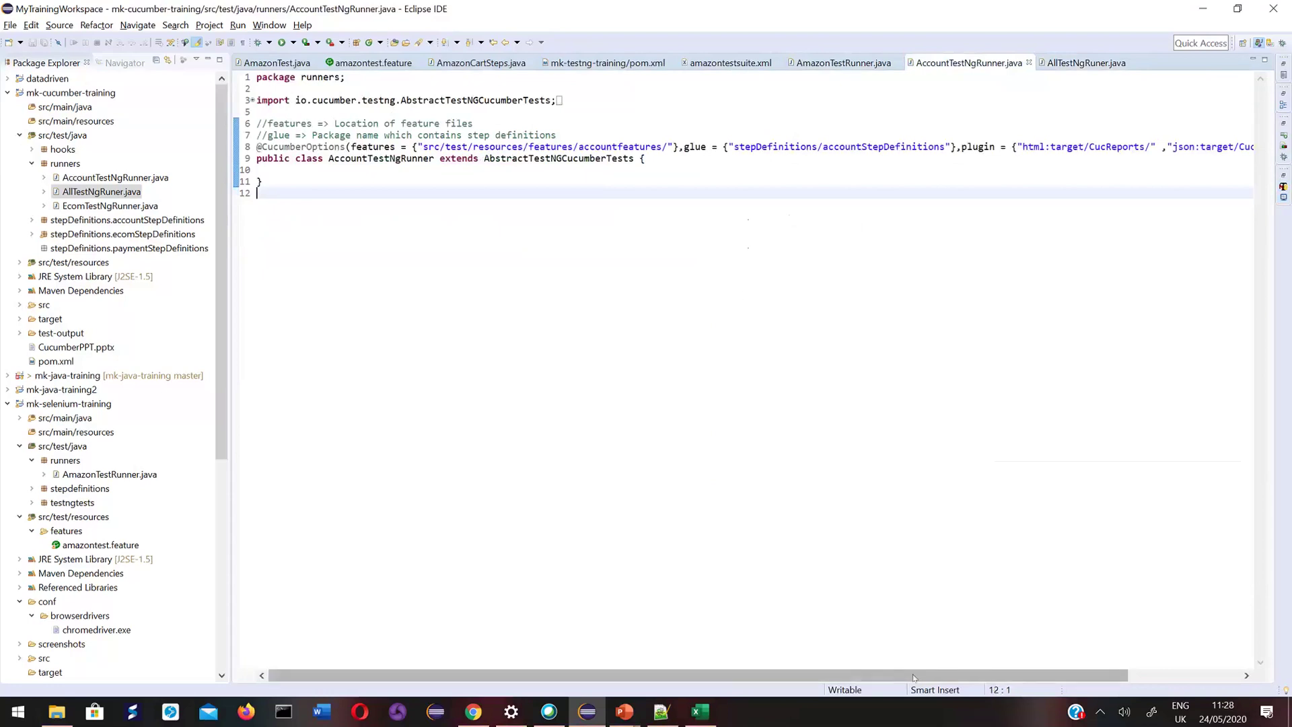
scroll(1066, 658, "right", 3)
key("ctrl+z")
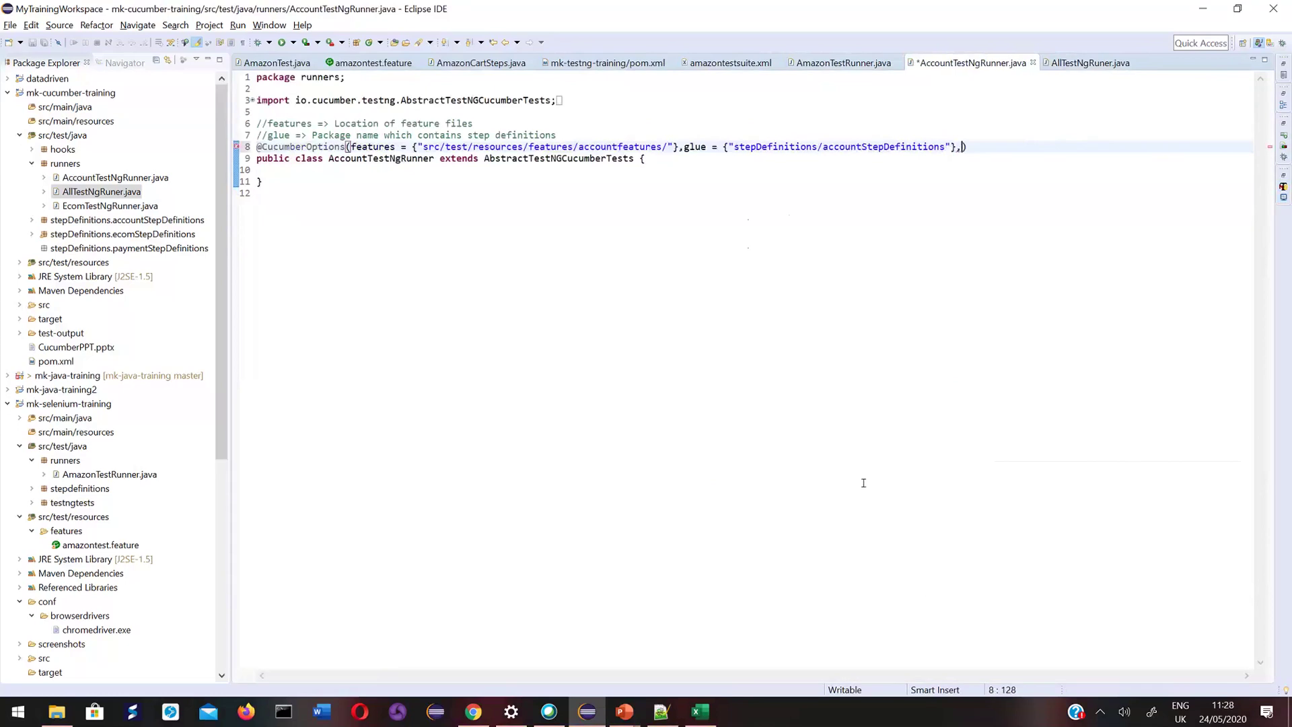
left_click(1033, 63)
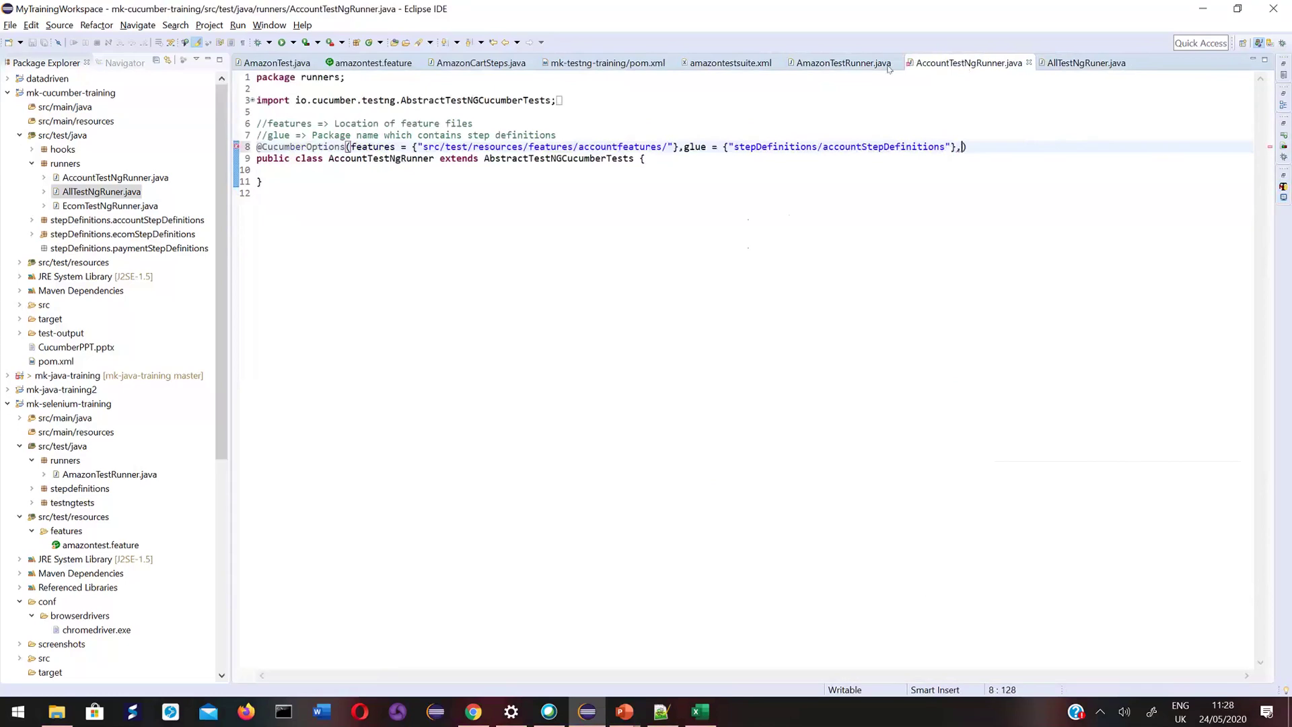
Add the copied plugin option with the html and json CucReports targets after glue in AmazonTestRunner.java and save.
left_click(849, 64)
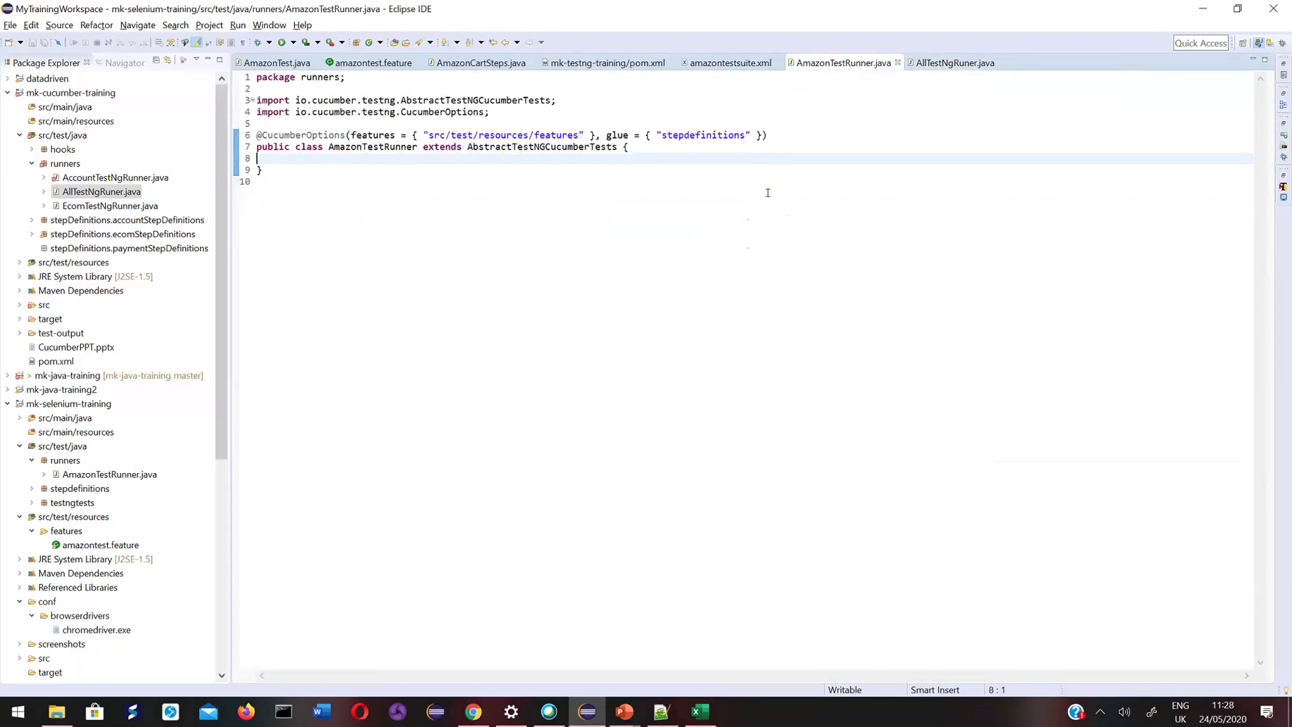
key("Up")
key("Up")
key("End")
key("Left")
type(",")
key("ctrl+v")
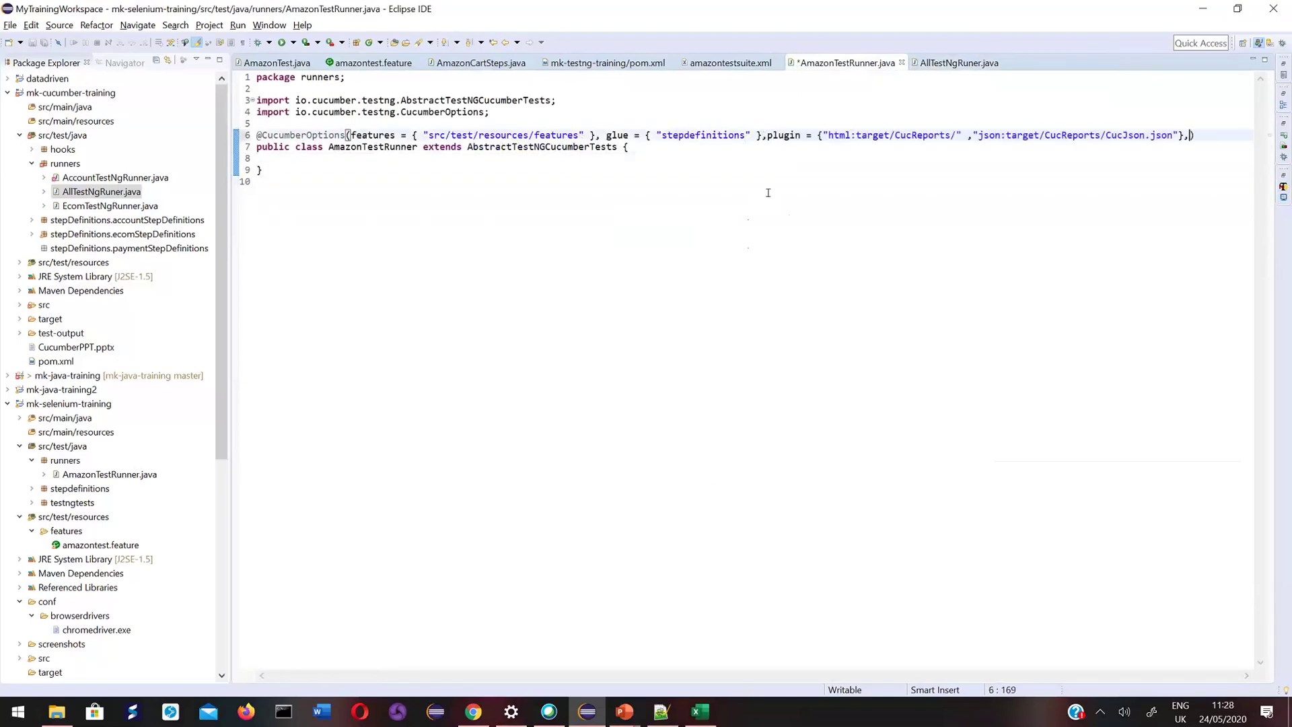
key("BackSpace")
key("ctrl+s")
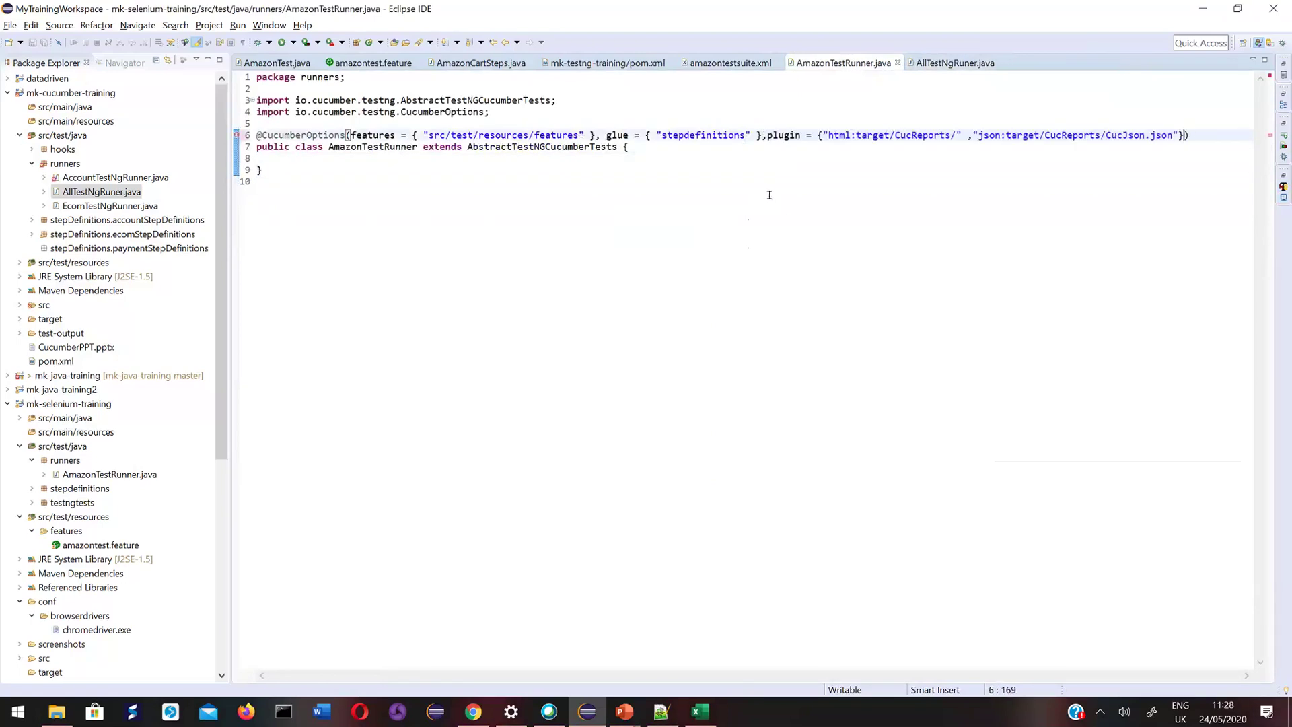
Run AmazonTestRunner.java as a TestNG test and let it search Amazon for "RockDove Men's Two-Tone Lightweight Slip-On with Memory Foam".
left_click(782, 197)
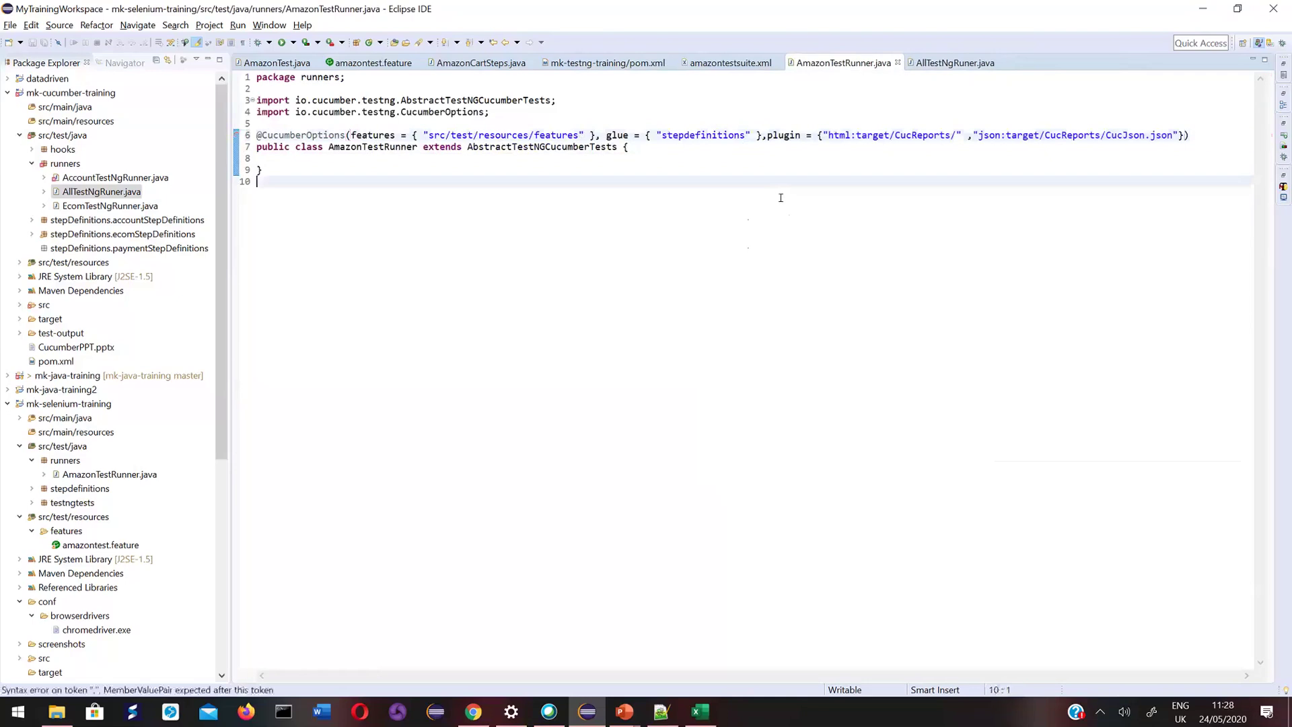
right_click(525, 256)
mouse_move(740, 592)
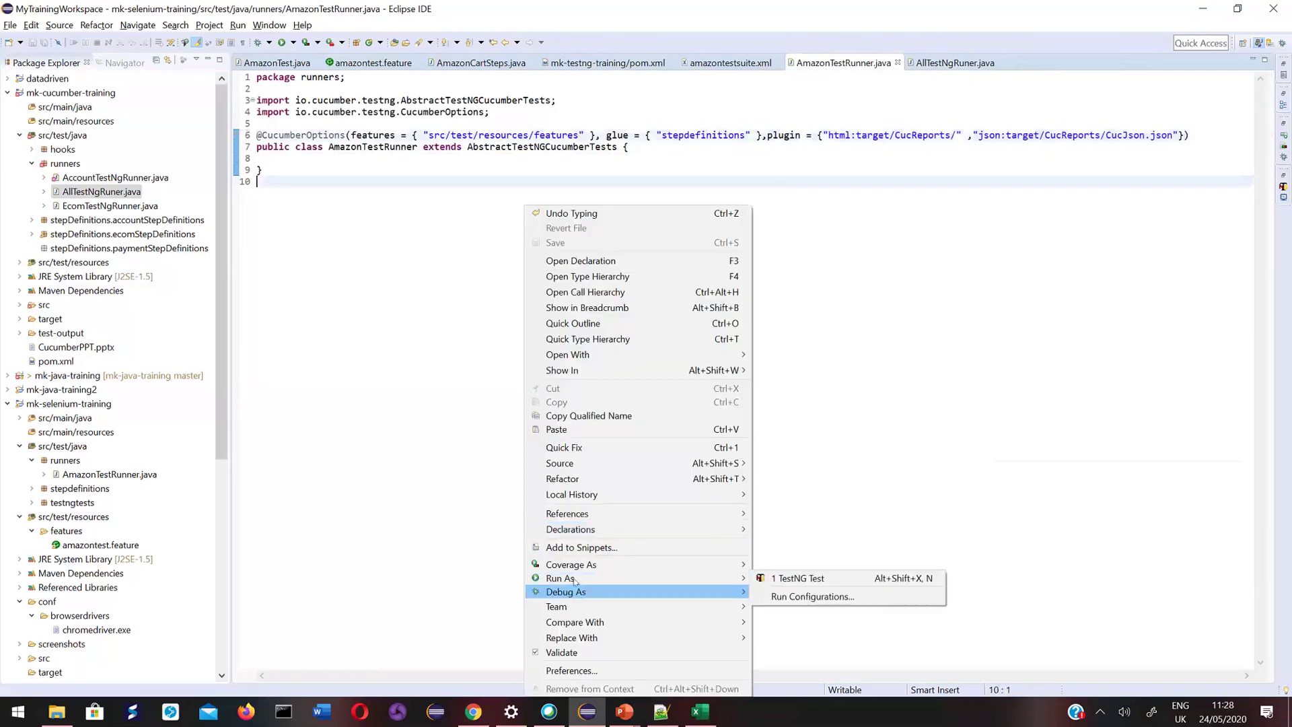
left_click(782, 578)
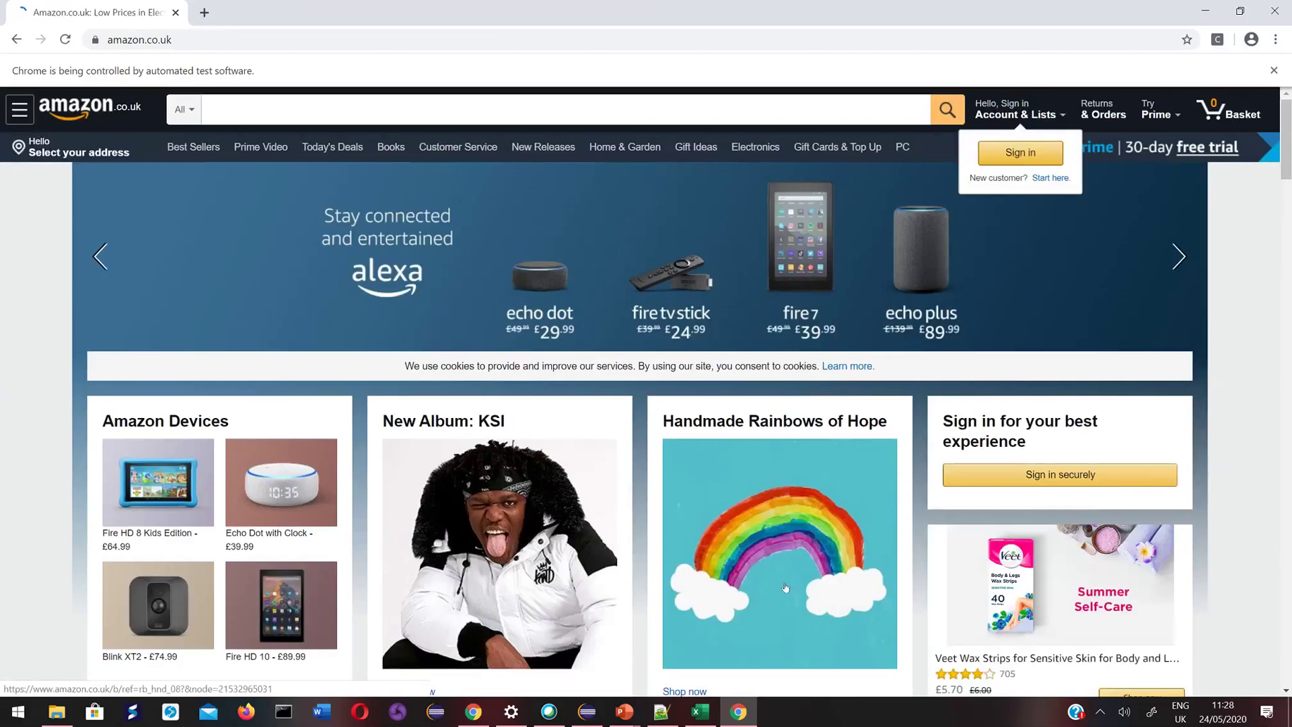
type("RockDove")
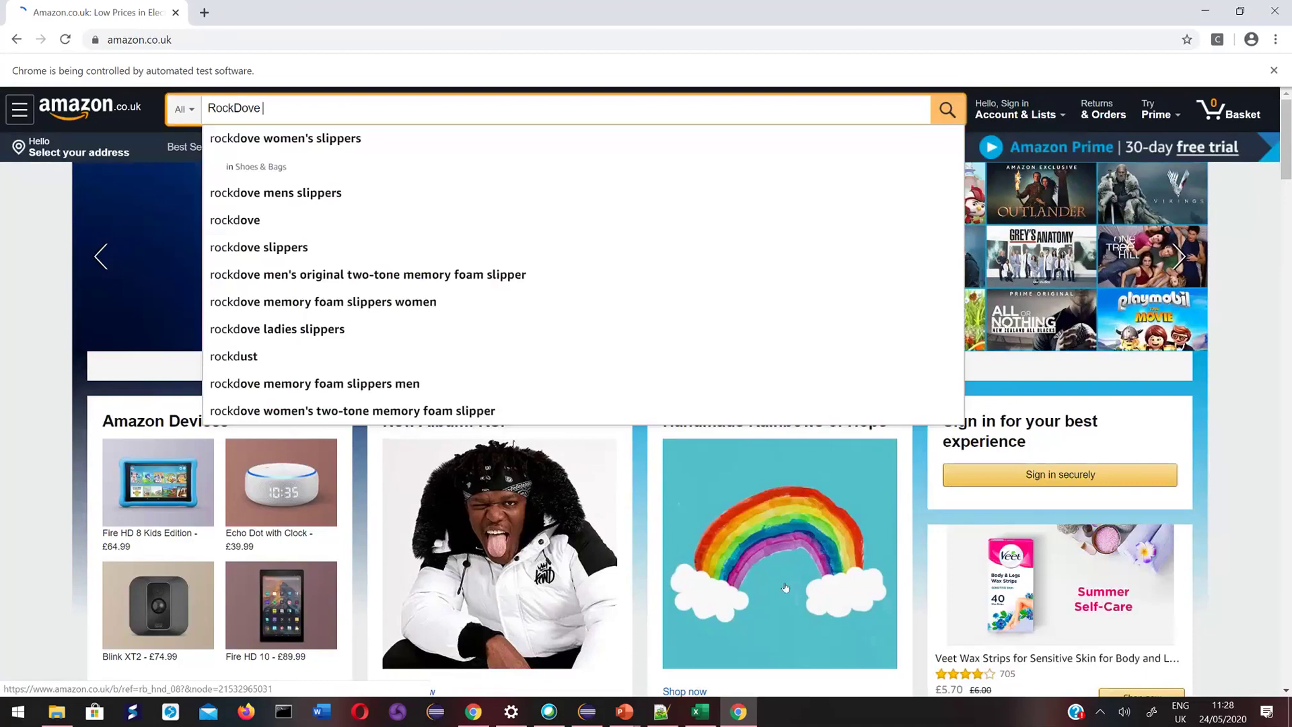
key("Escape")
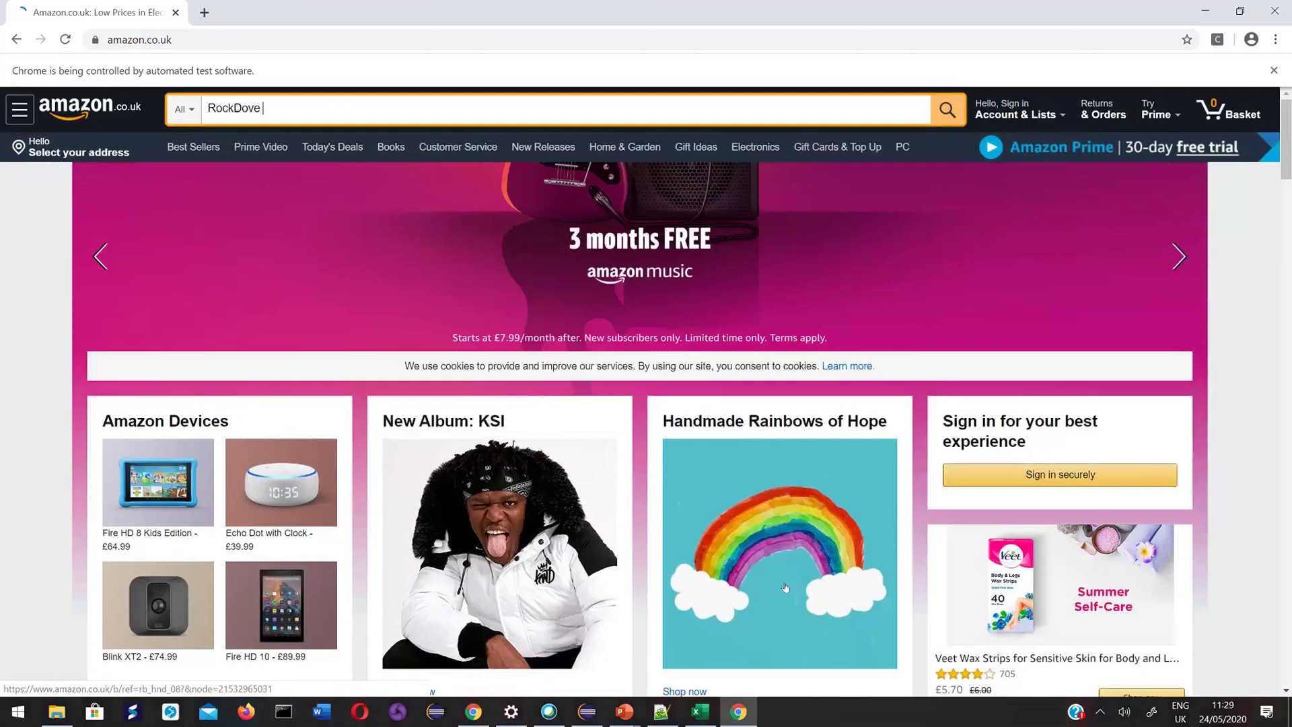
type("Men's Two-Tone Lightweight Slip-On with Memory Foa")
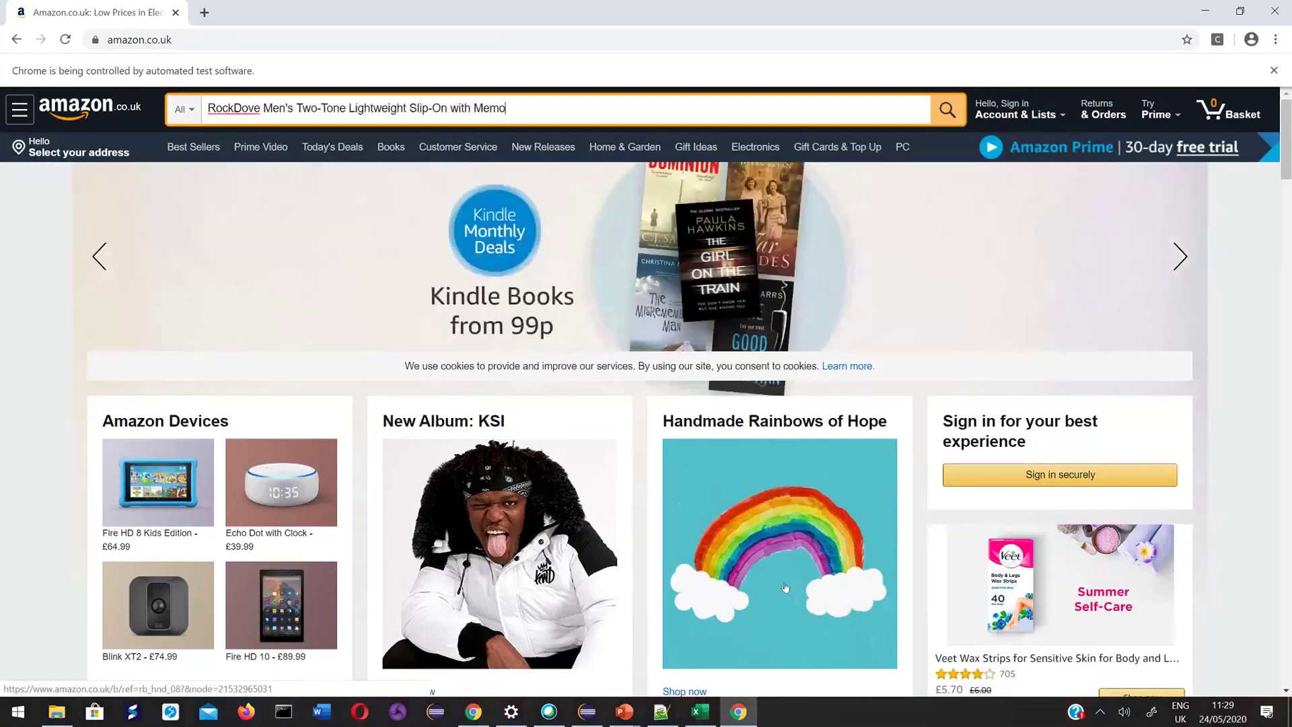
type("m")
key("Return")
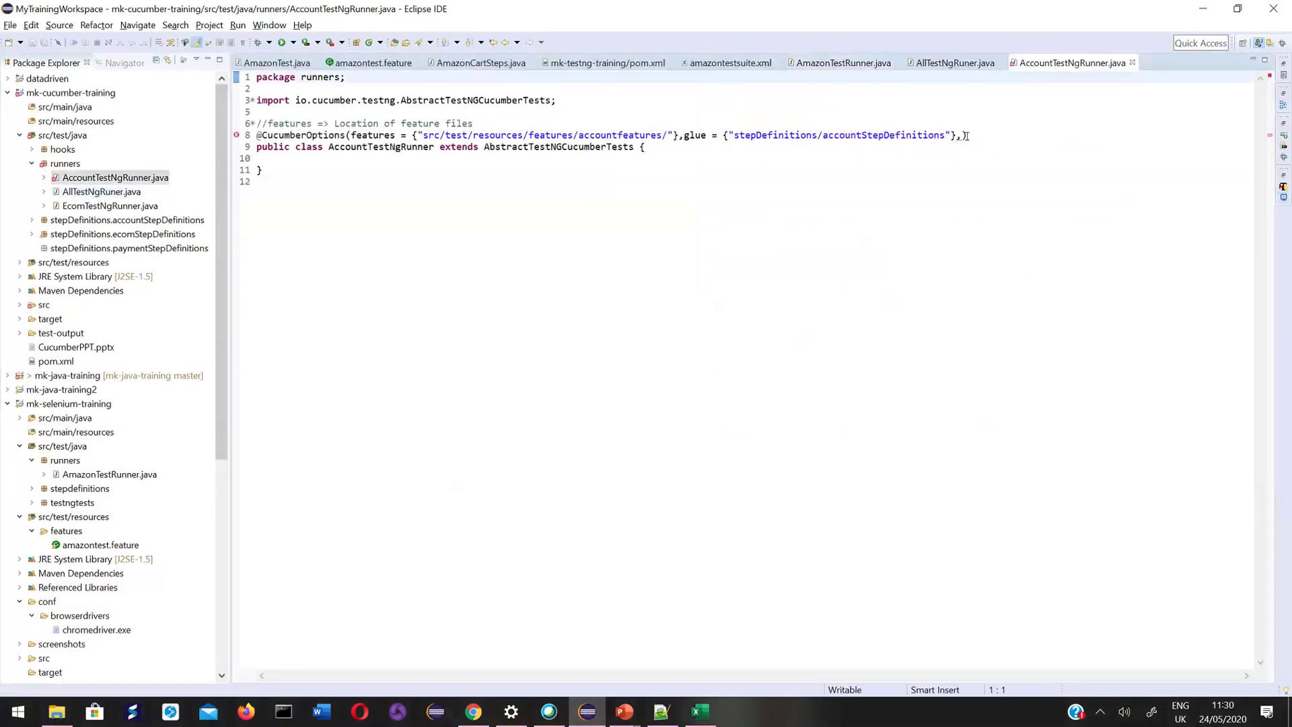
Remove the trailing comma after the glue option in AccountTestNgRunner.java, save the file and close it.
left_click(967, 136)
key("BackSpace")
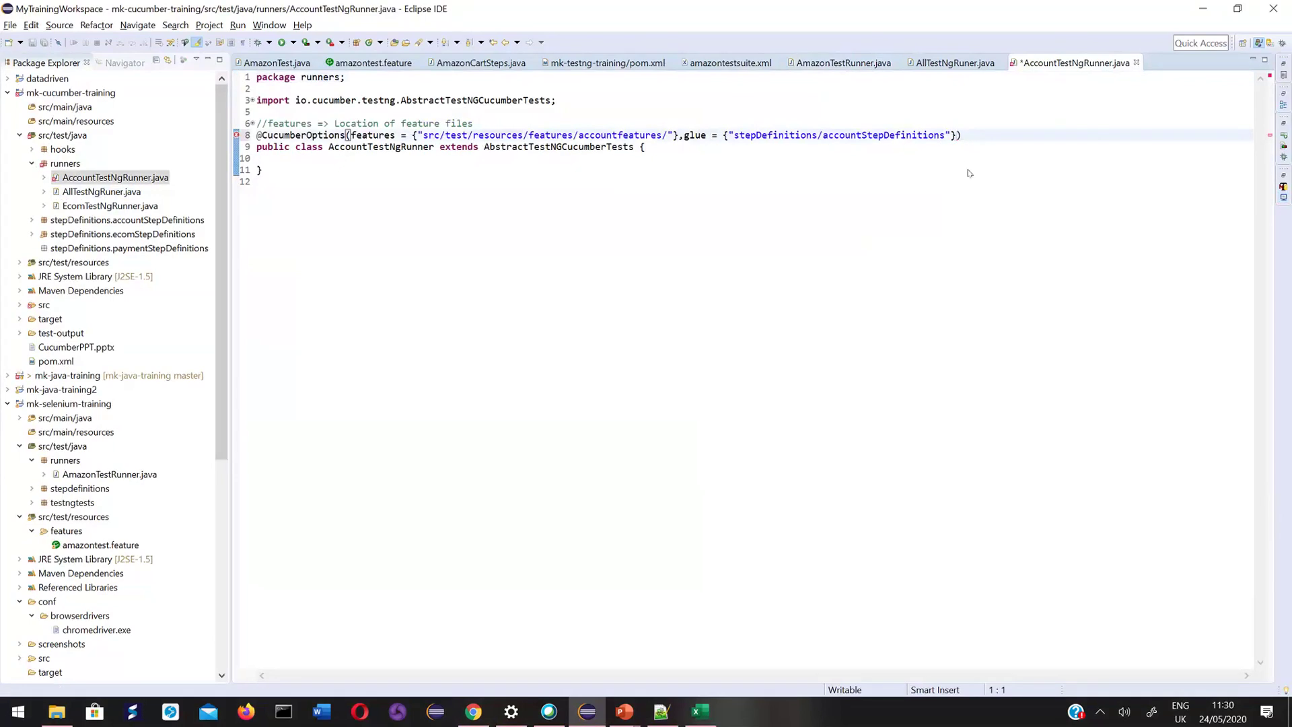
key("ctrl+s")
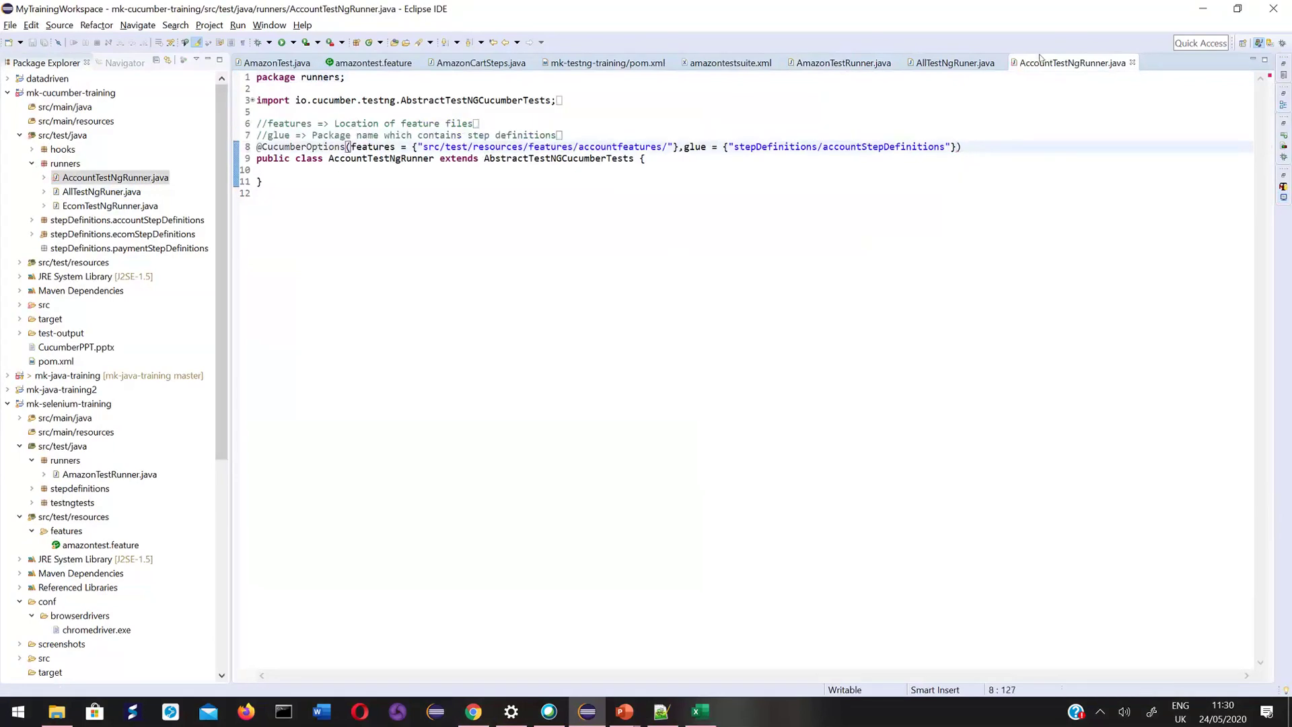
middle_click(1040, 58)
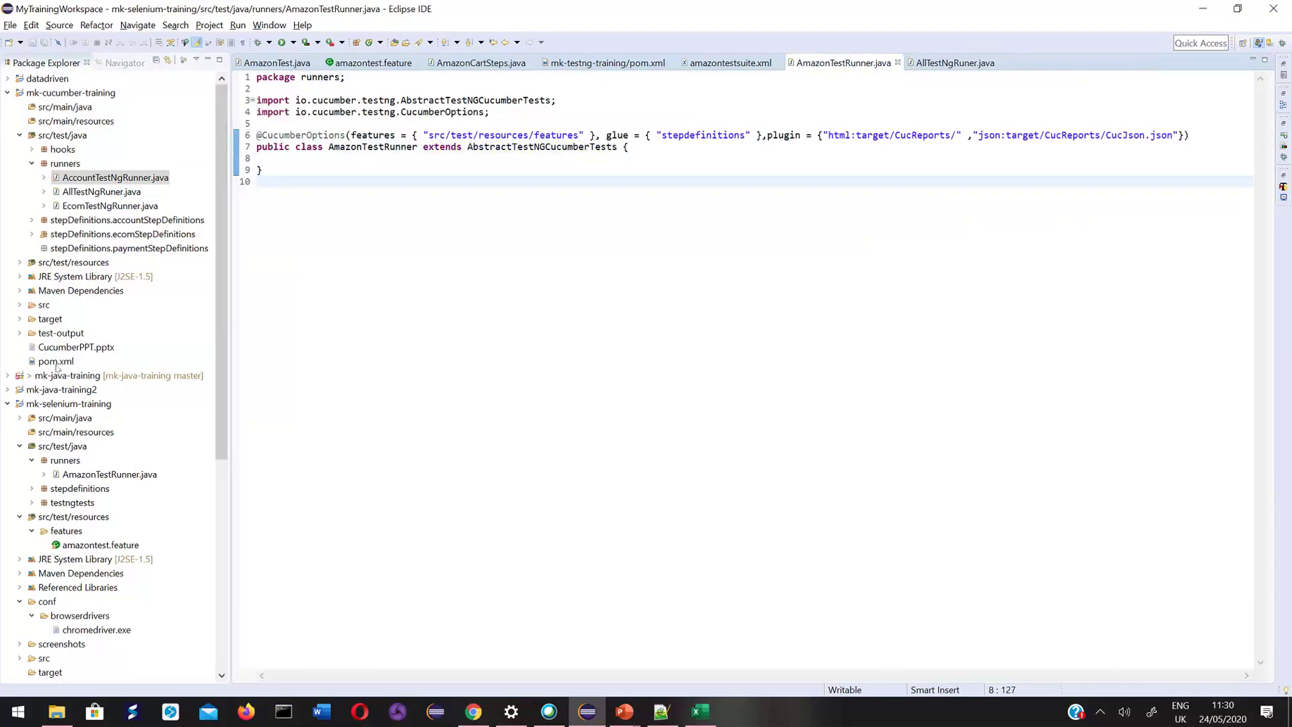
Collapse the mk-cucumber-training project and refresh the mk-selenium-training project.
left_click(8, 93)
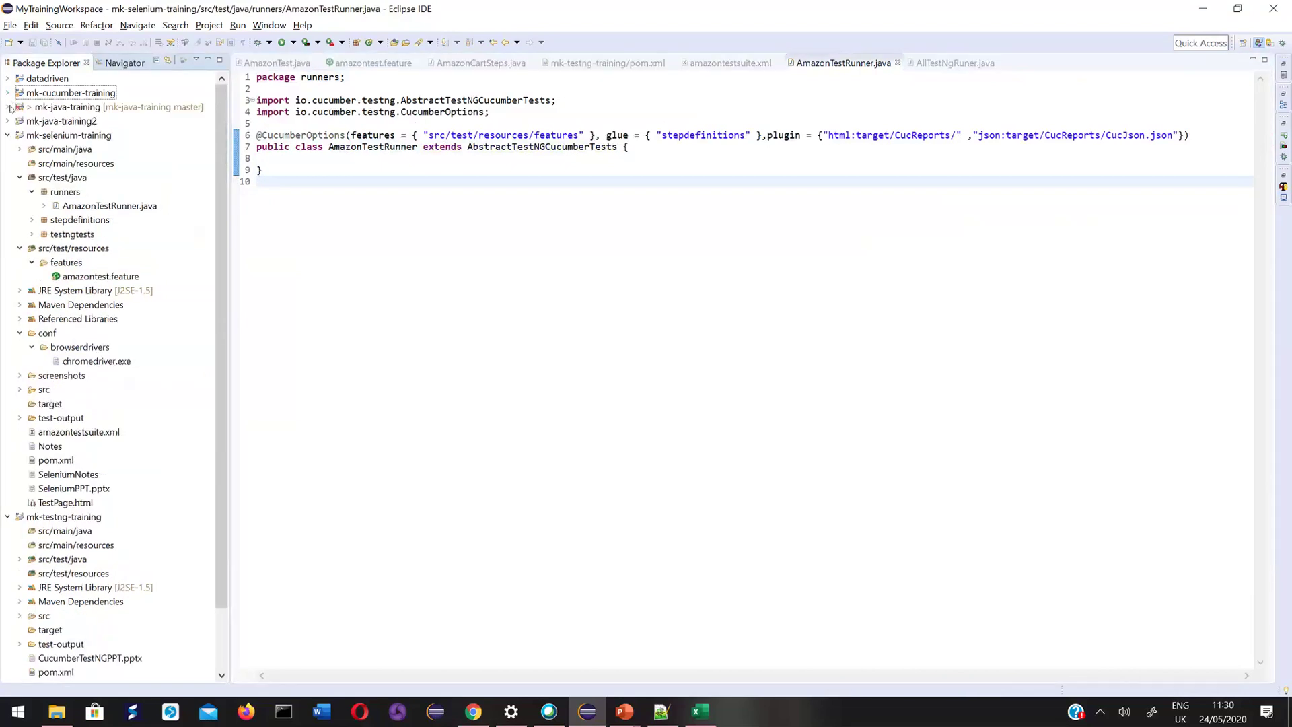
left_click(78, 136)
right_click(79, 137)
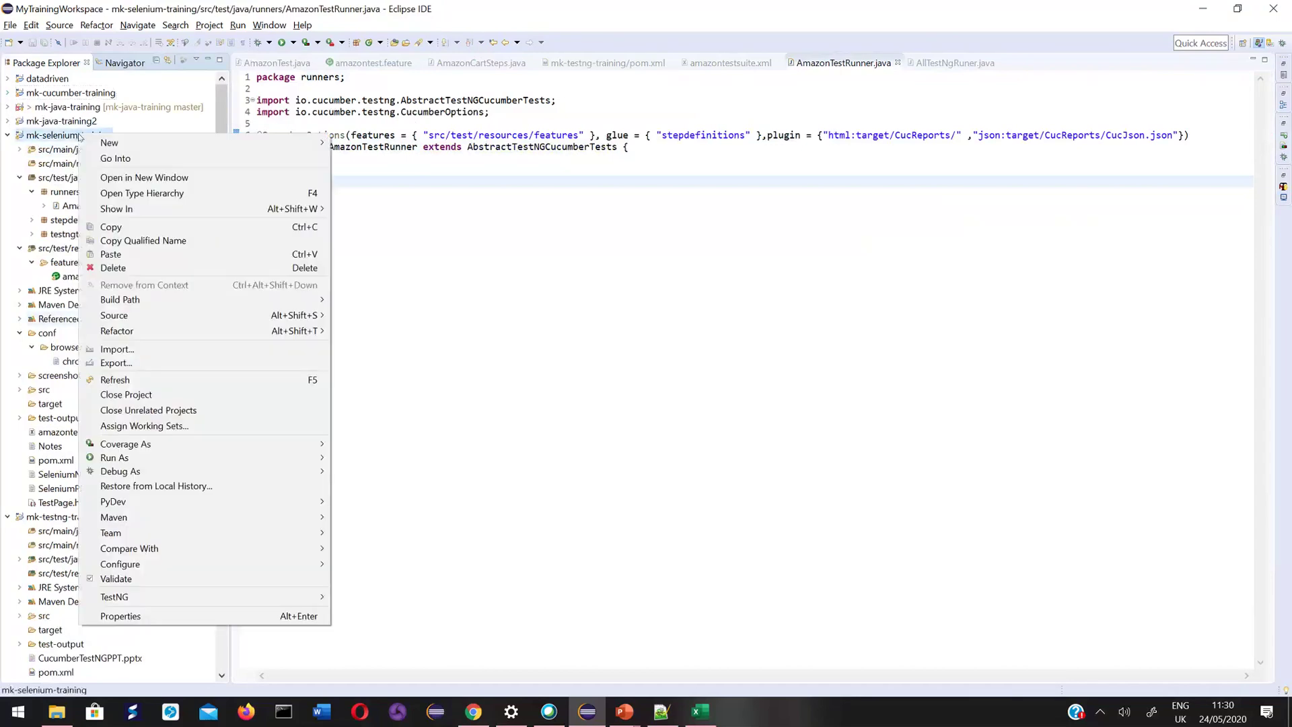
left_click(140, 381)
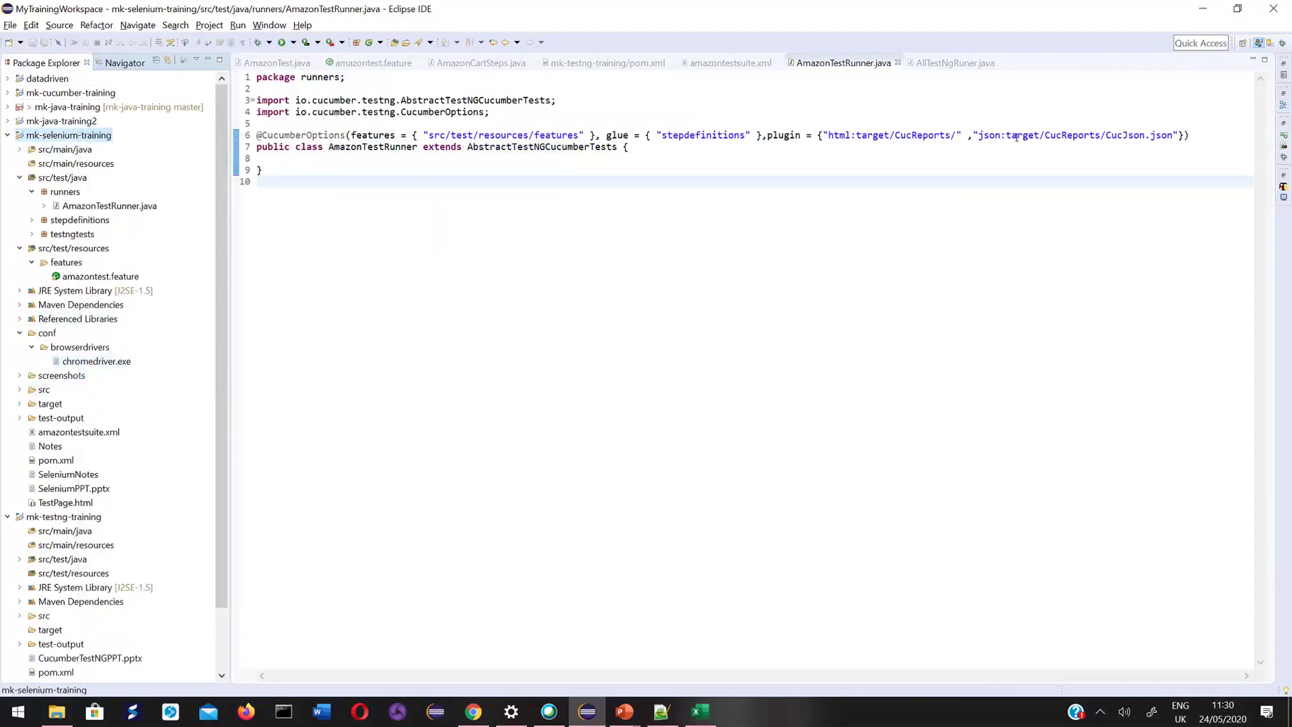
Compare the plugin paths with the contents of target/CucReports in mk-selenium-training and open index.html in the editor.
double_click(871, 135)
left_click(934, 135)
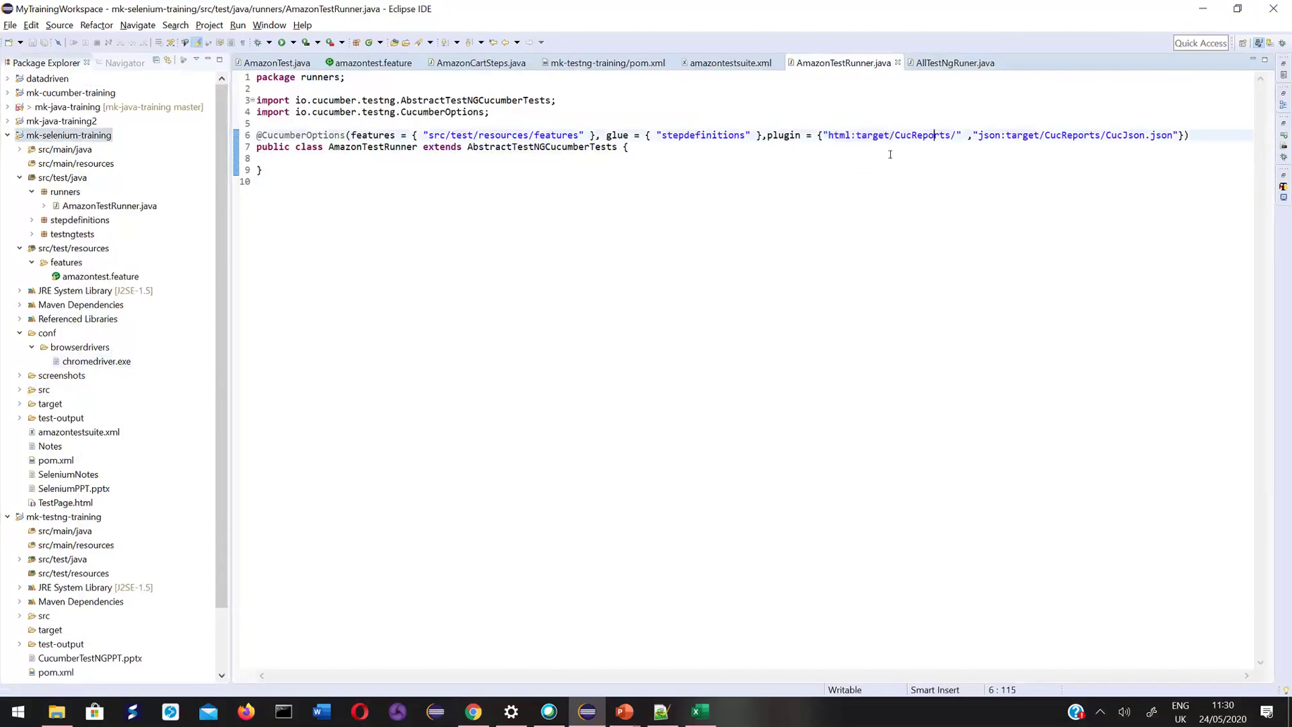
left_click(20, 404)
left_click(33, 418)
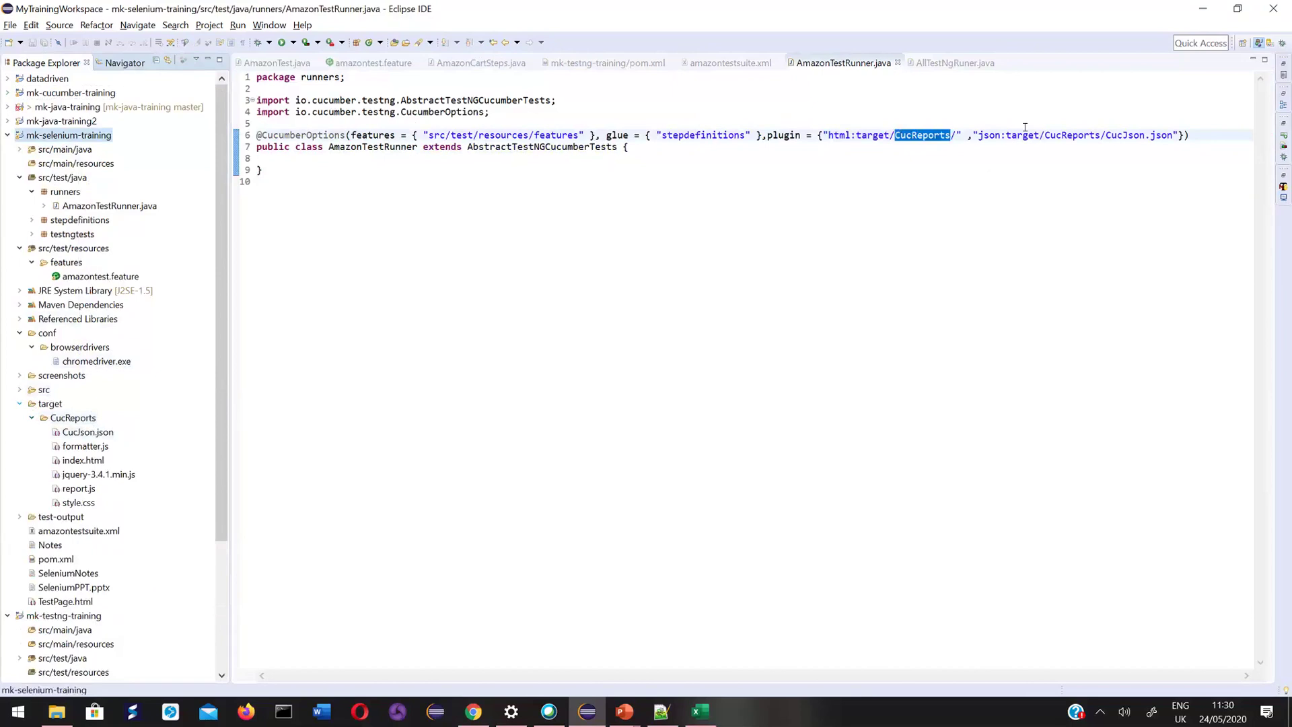
left_click(840, 135)
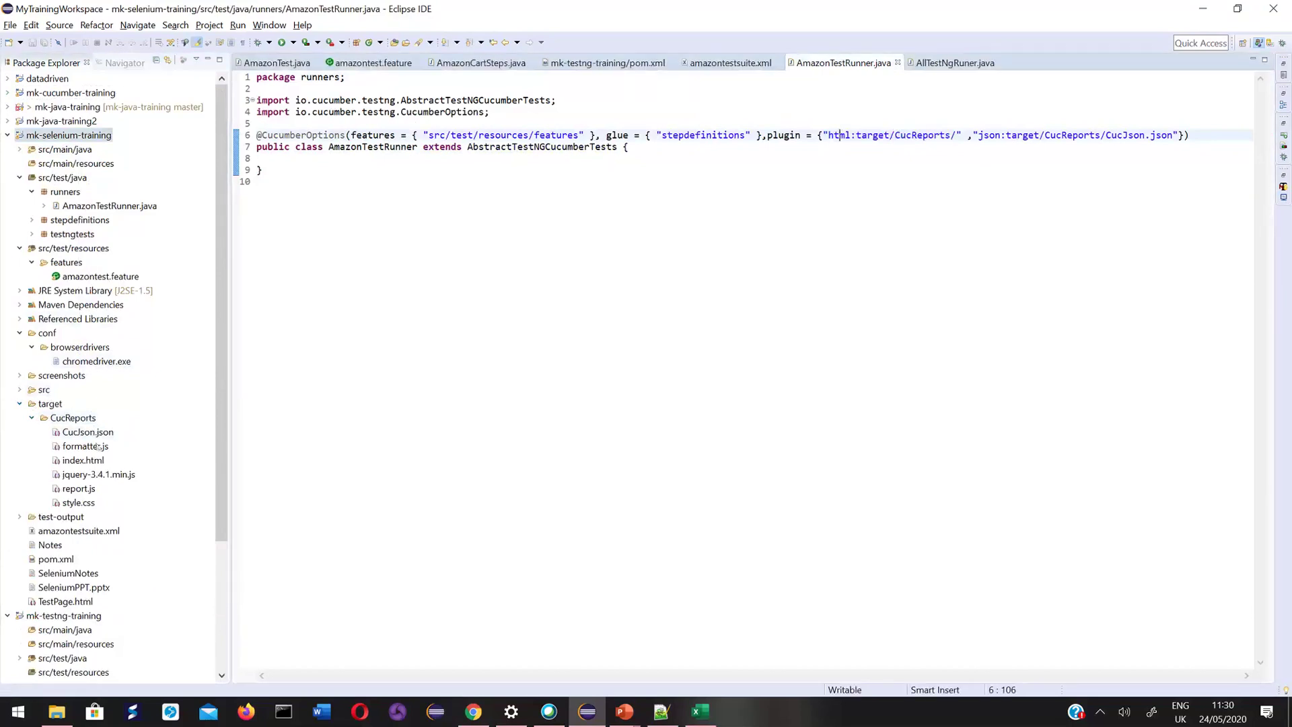
double_click(86, 460)
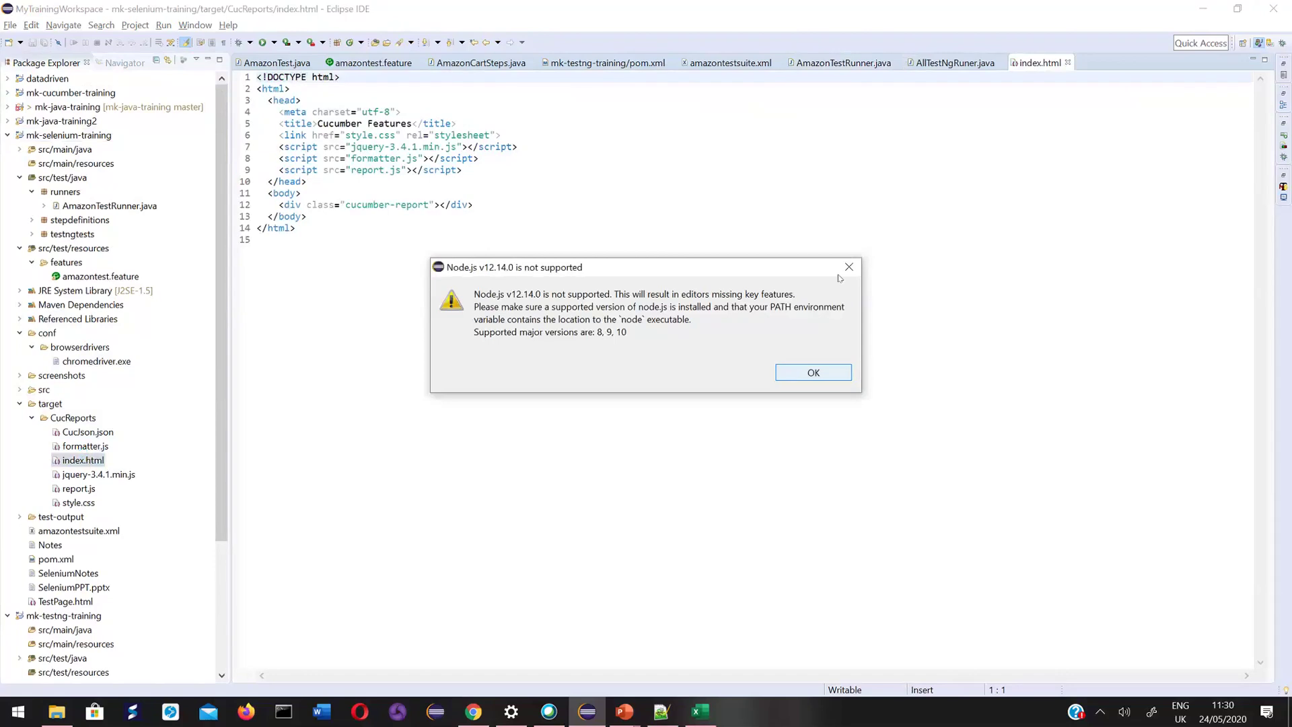
key("Return")
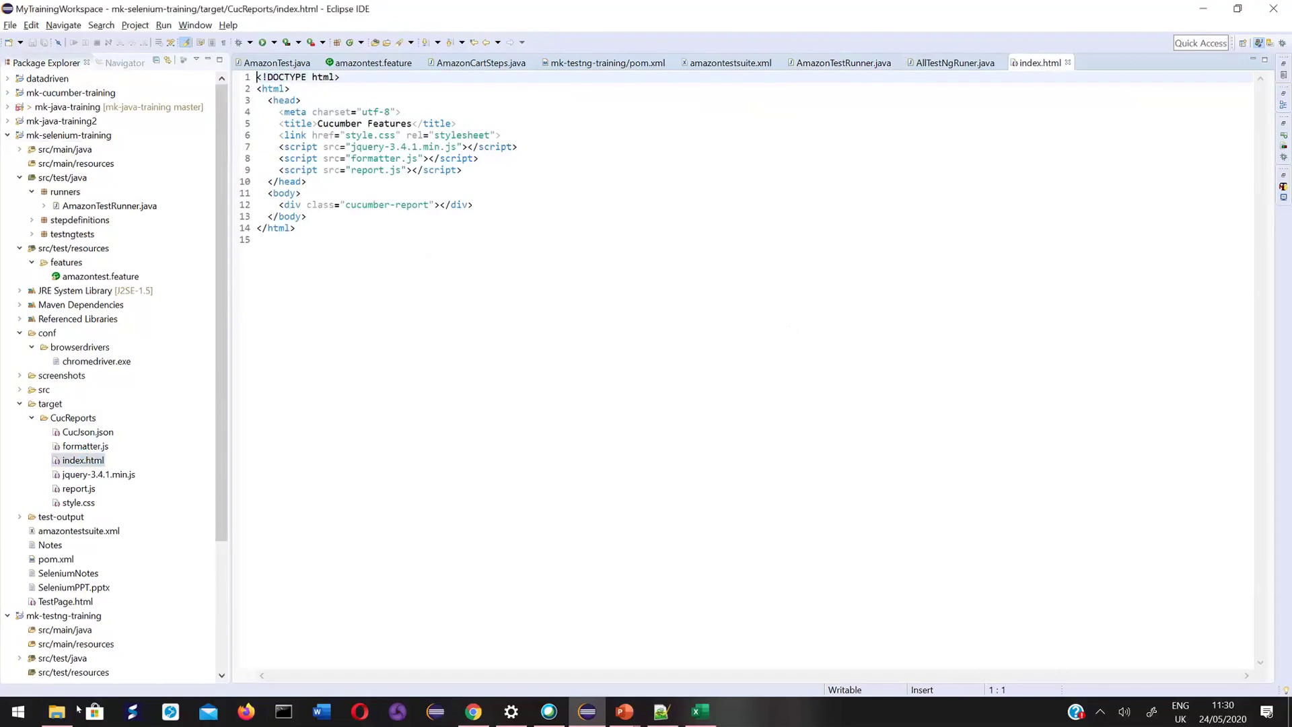
In File Explorer, open mk-selenium-training/target/CucReports/index in Chrome and expand the scenario about adding a product to cart.
key("alt+Tab")
left_click(289, 51)
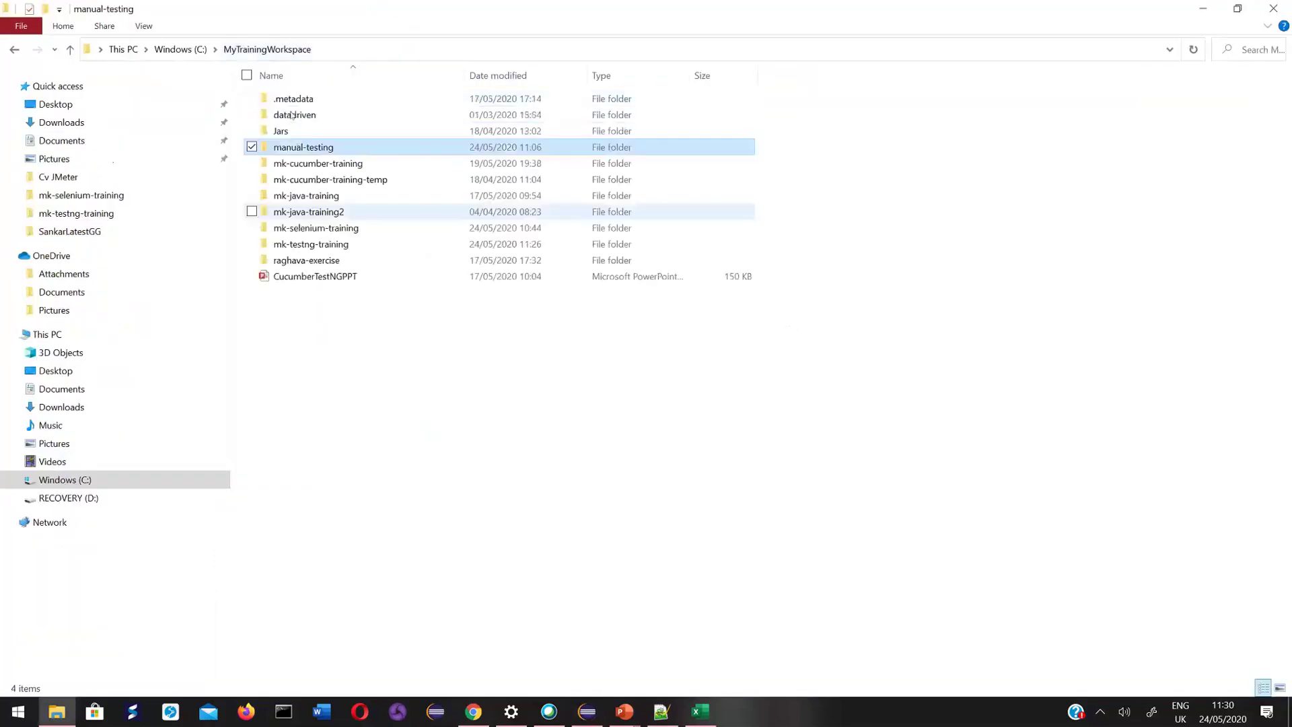
double_click(330, 240)
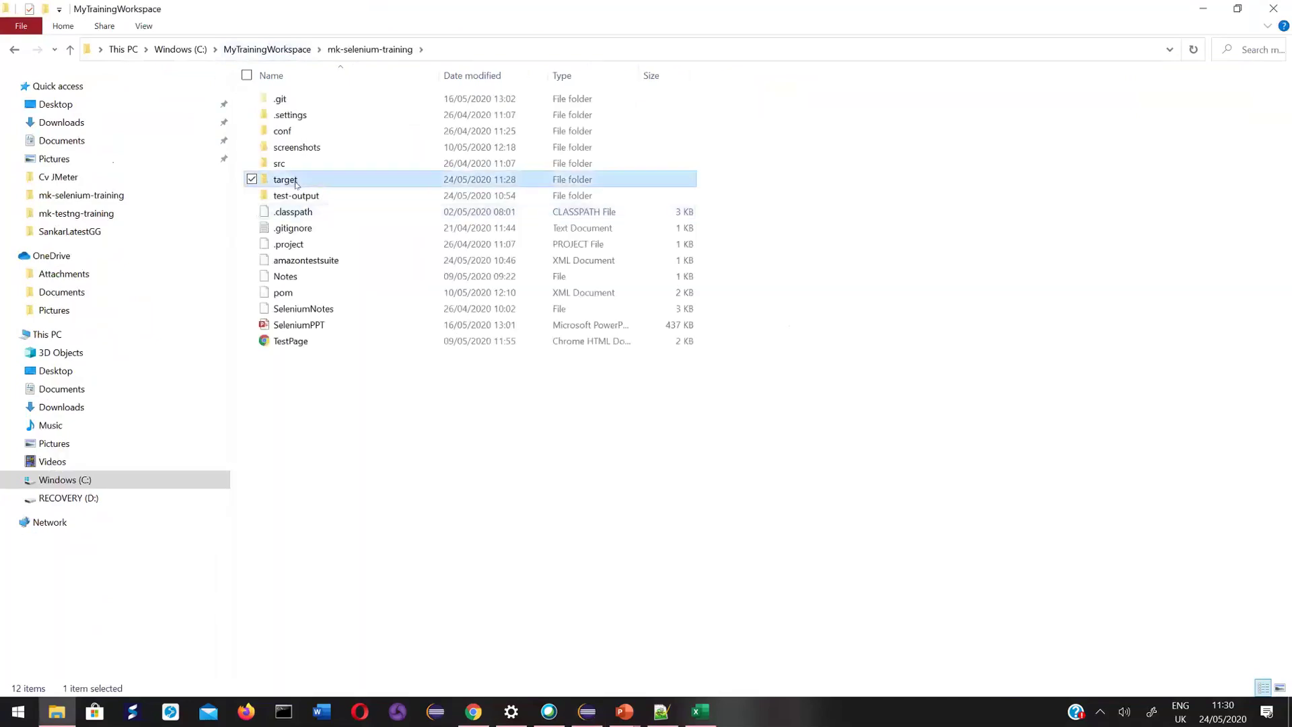
double_click(297, 180)
left_click(303, 120)
double_click(303, 118)
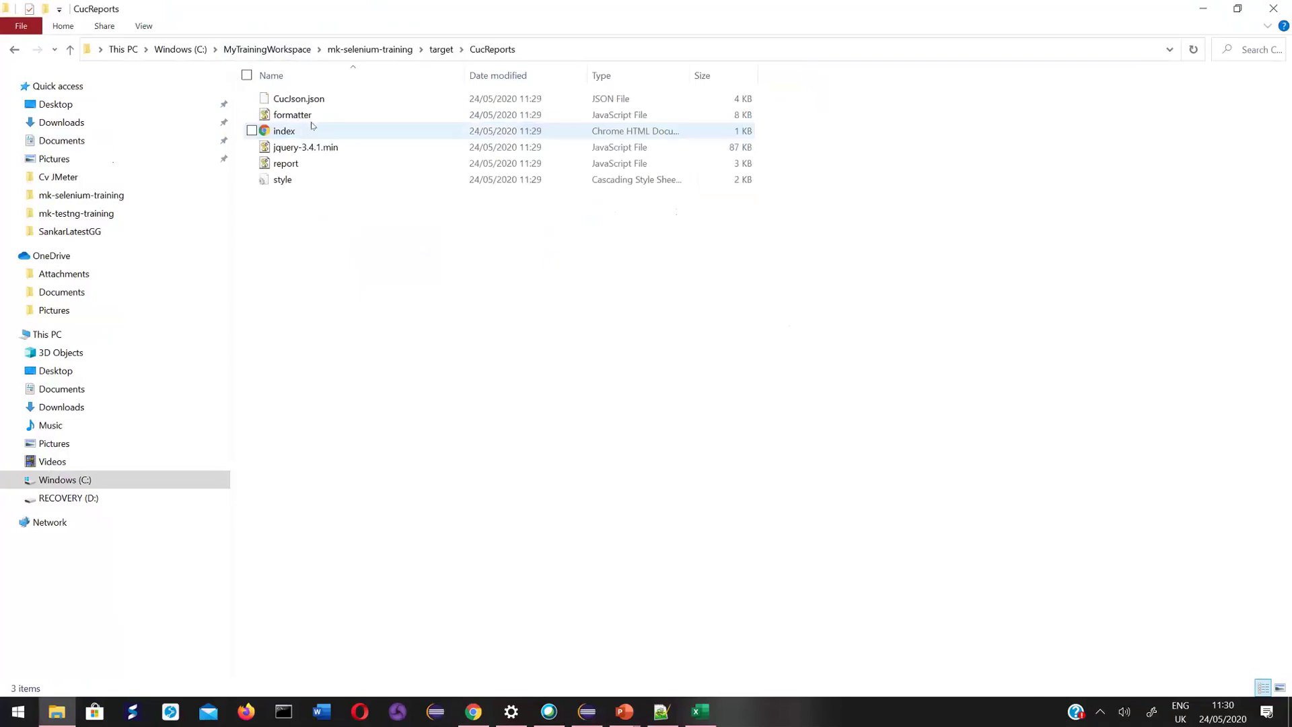
double_click(303, 130)
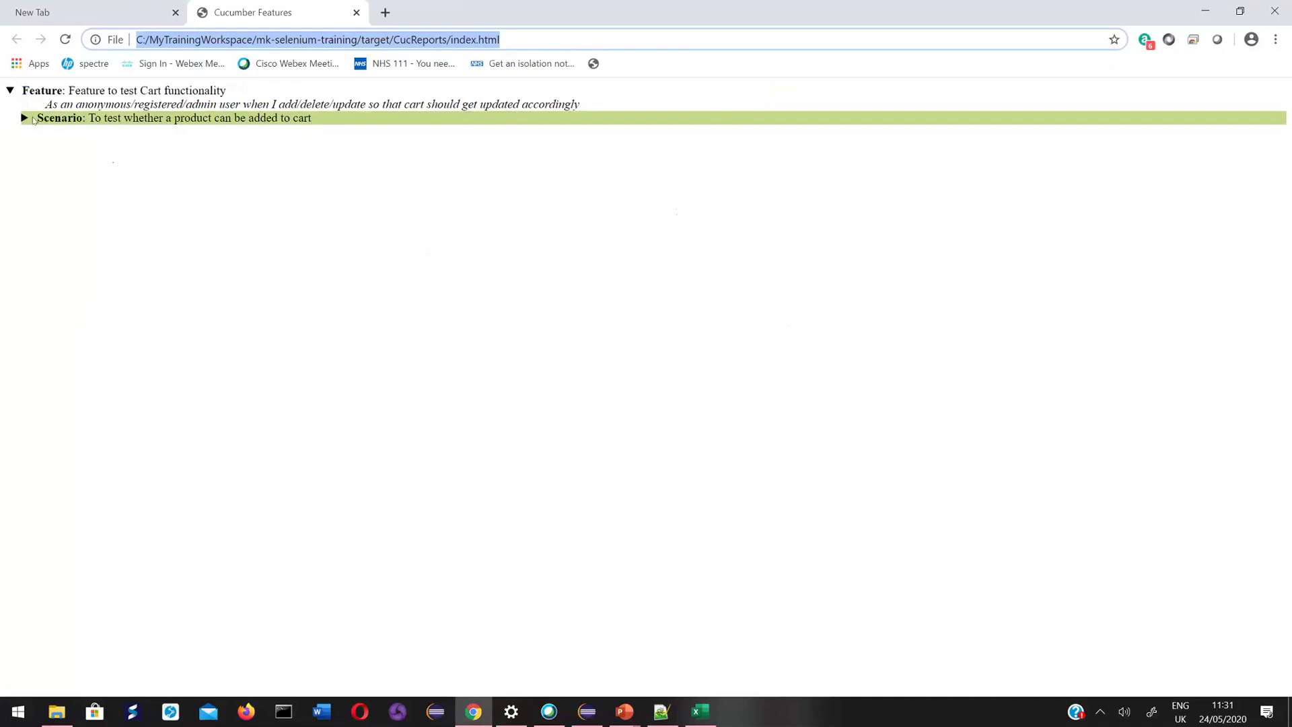
left_click(33, 119)
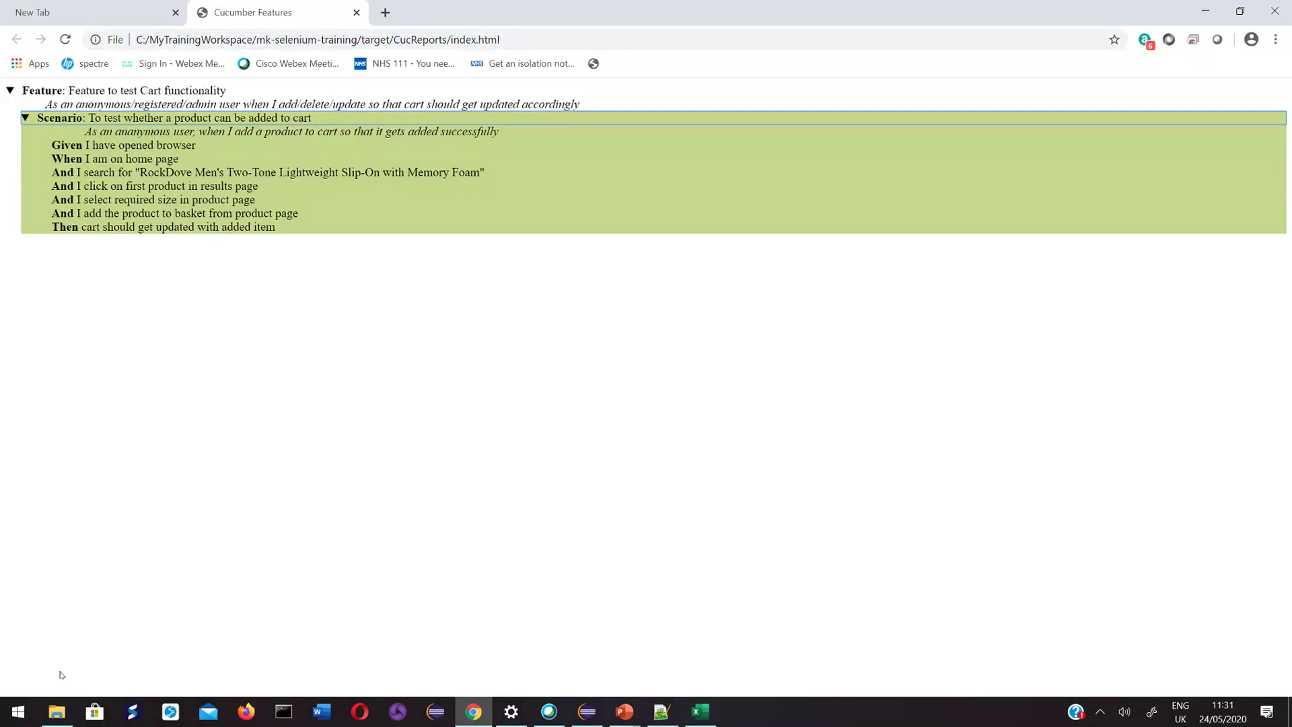
Open CucJson.json from the CucReports folder in Notepad++ and review the JSON results of the scenario steps.
left_click(74, 703)
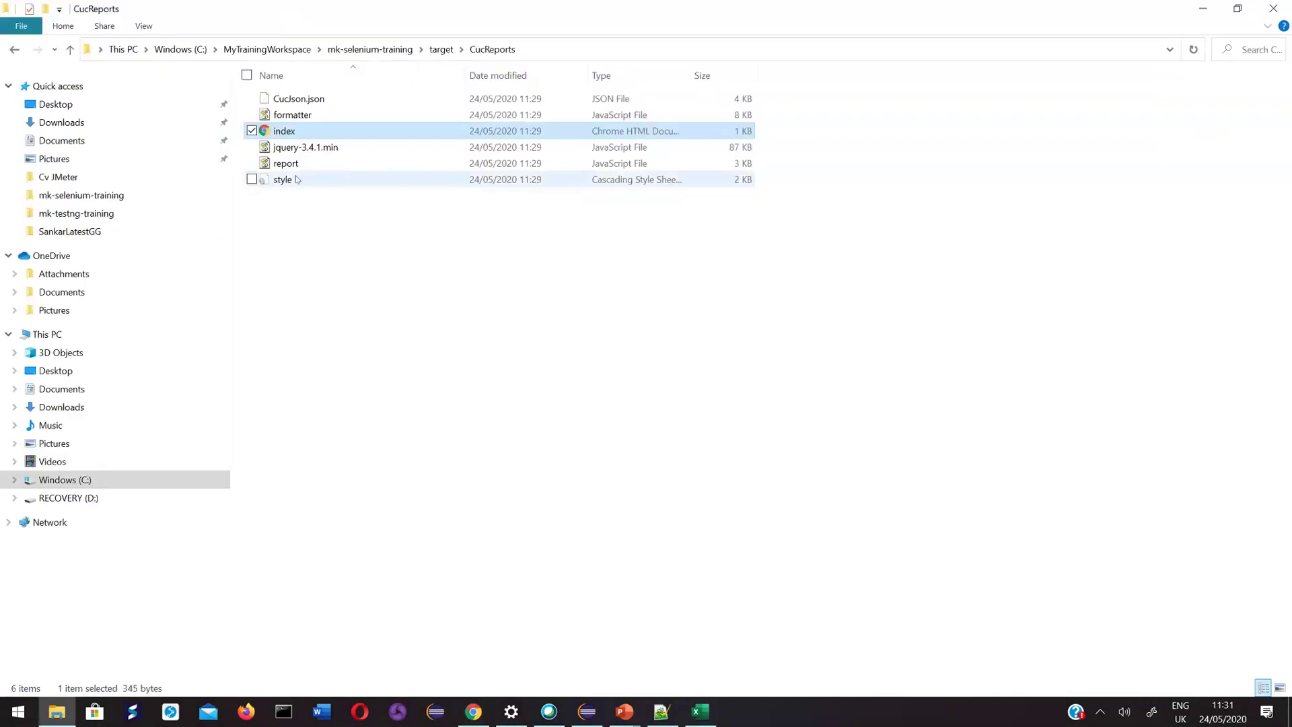
left_click(313, 101)
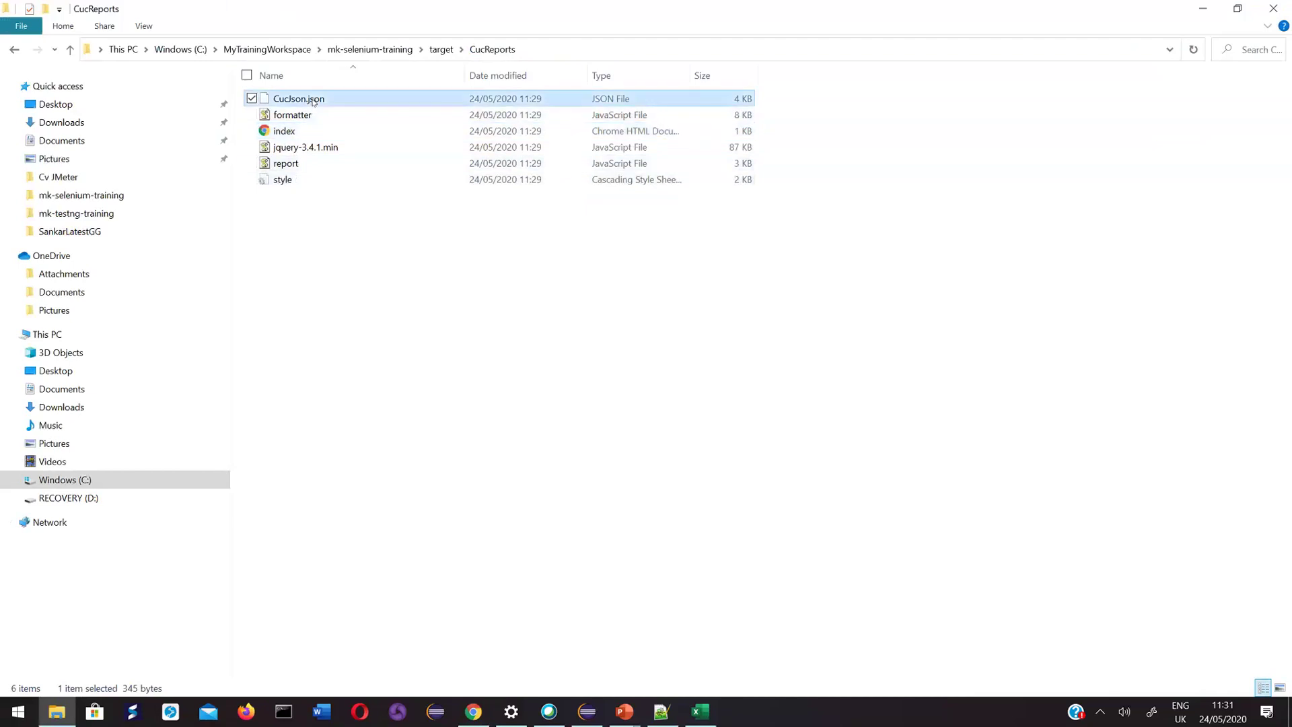
double_click(312, 101)
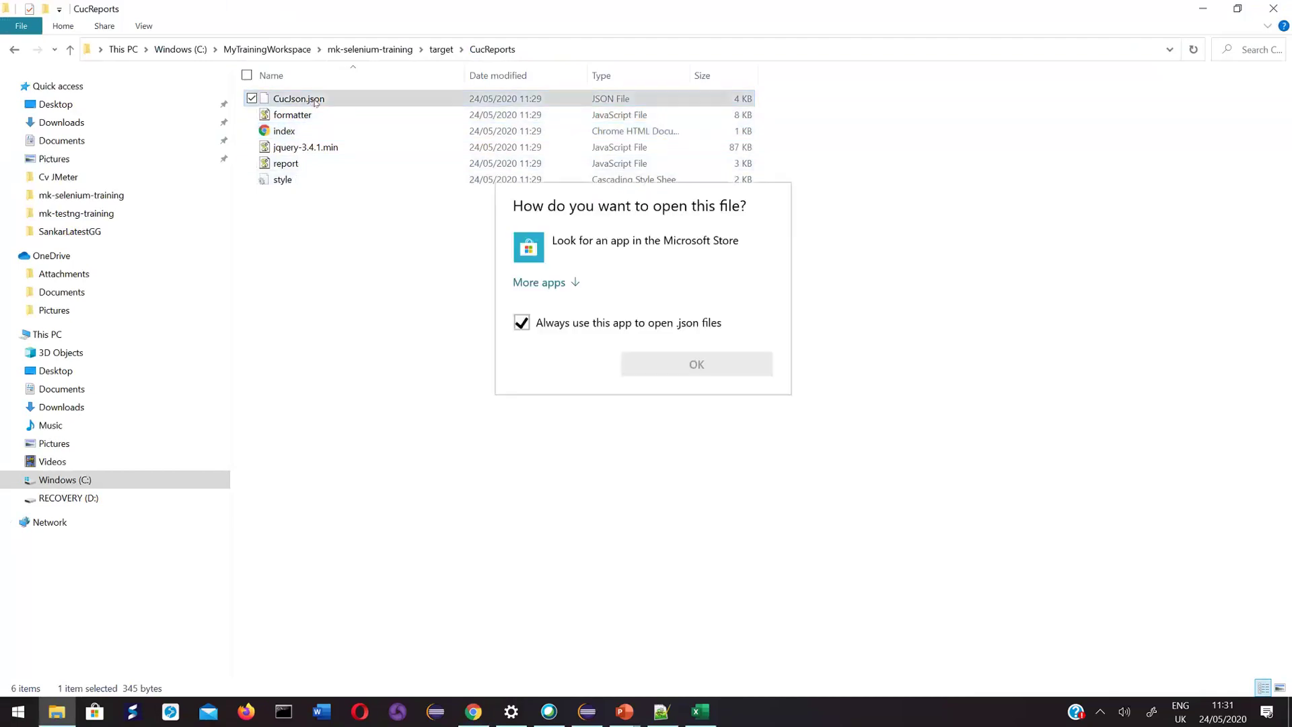
left_click(773, 427)
double_click(335, 97)
right_click(335, 96)
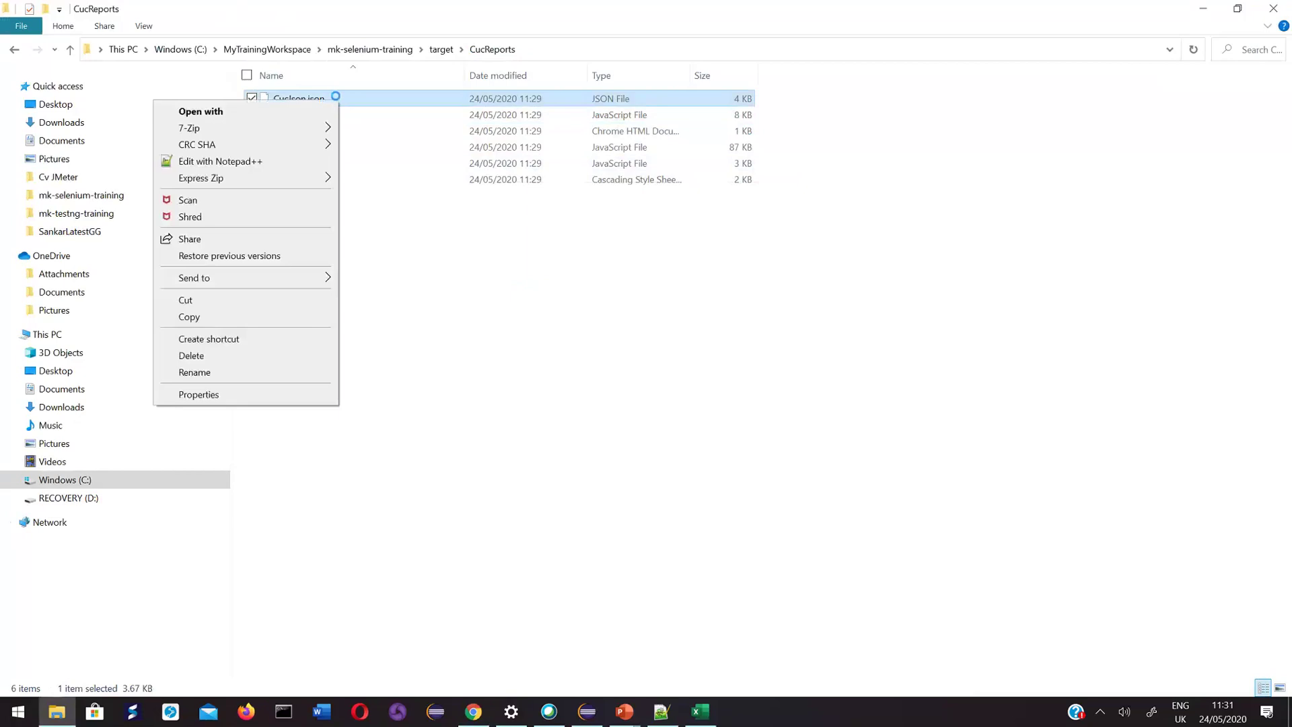
left_click(586, 375)
scroll(373, 410, "down", 20)
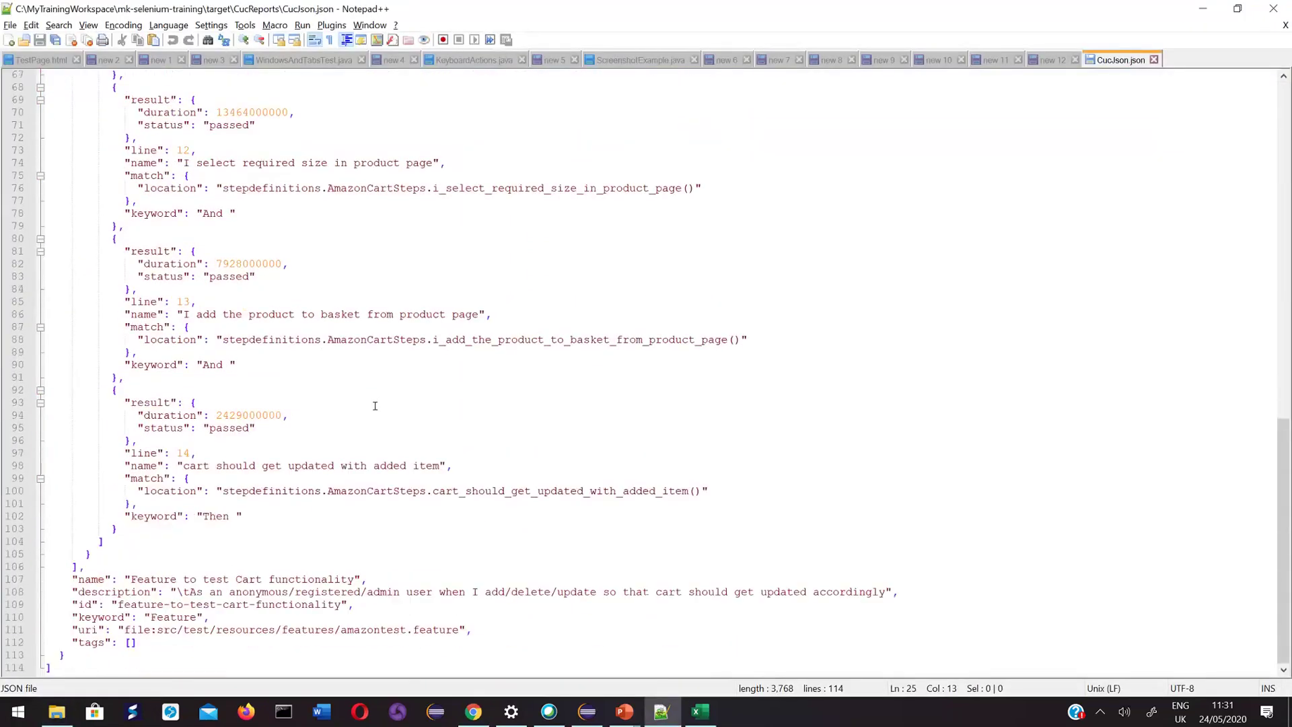
scroll(374, 404, "up", 10)
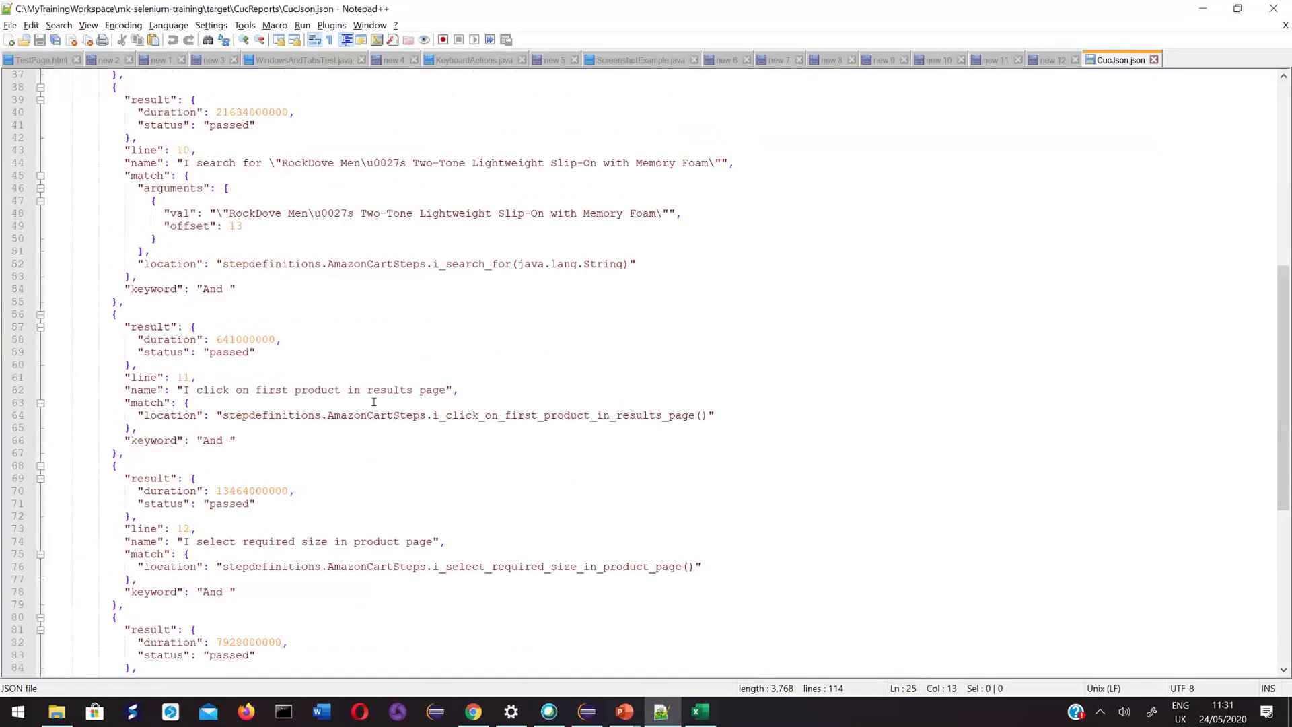
Close CucJson.json, close "new 12" without saving, and minimize Notepad++ and File Explorer.
middle_click(1101, 63)
left_click(1075, 60)
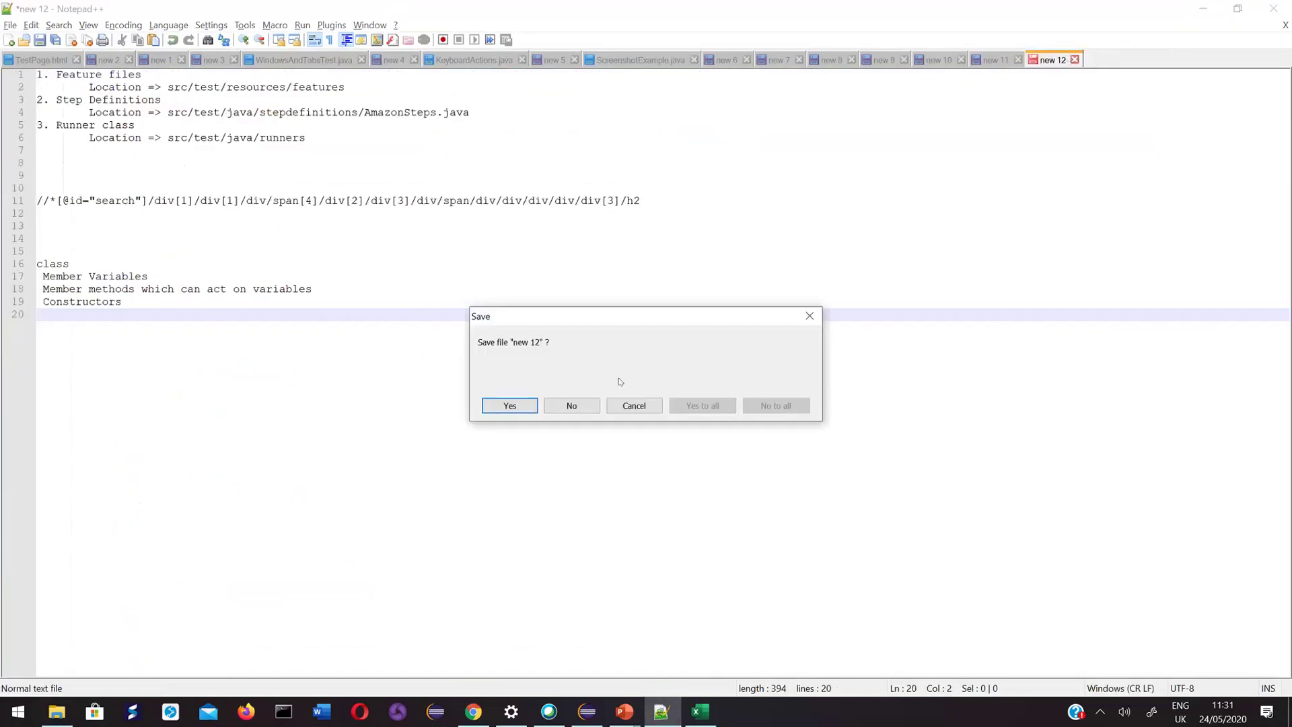
left_click(572, 405)
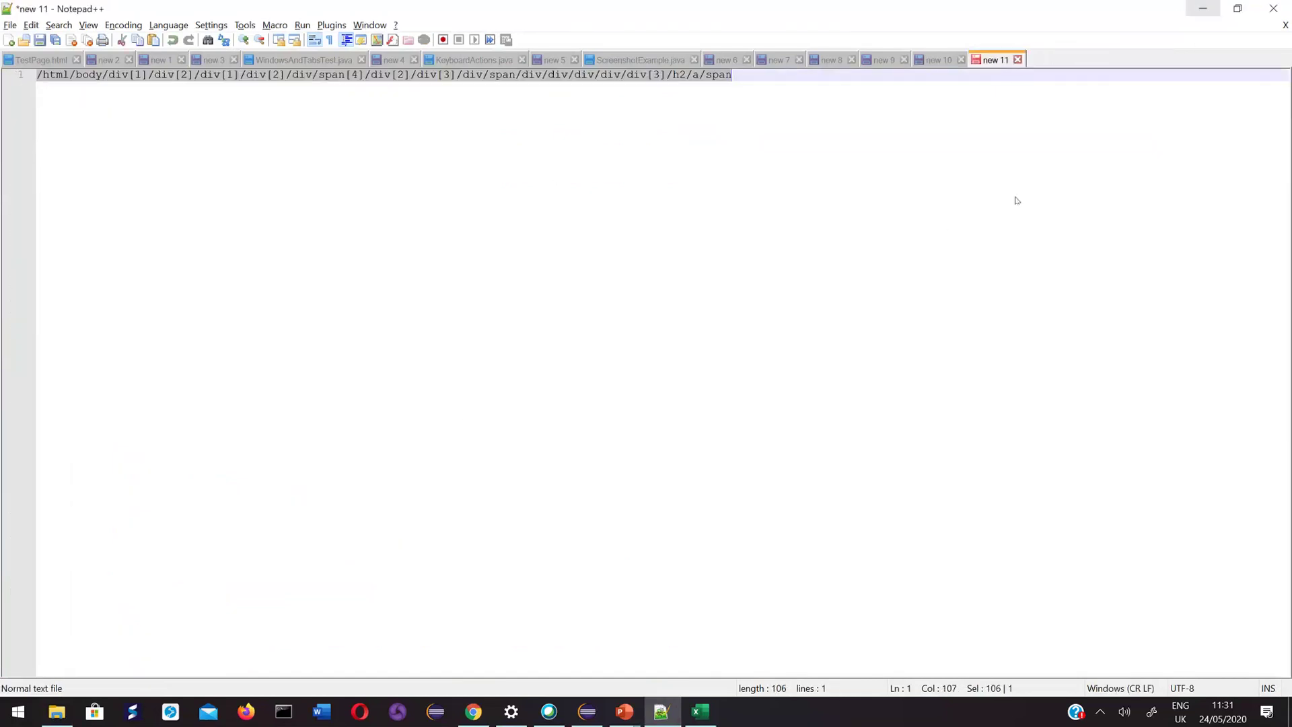
left_click(1203, 9)
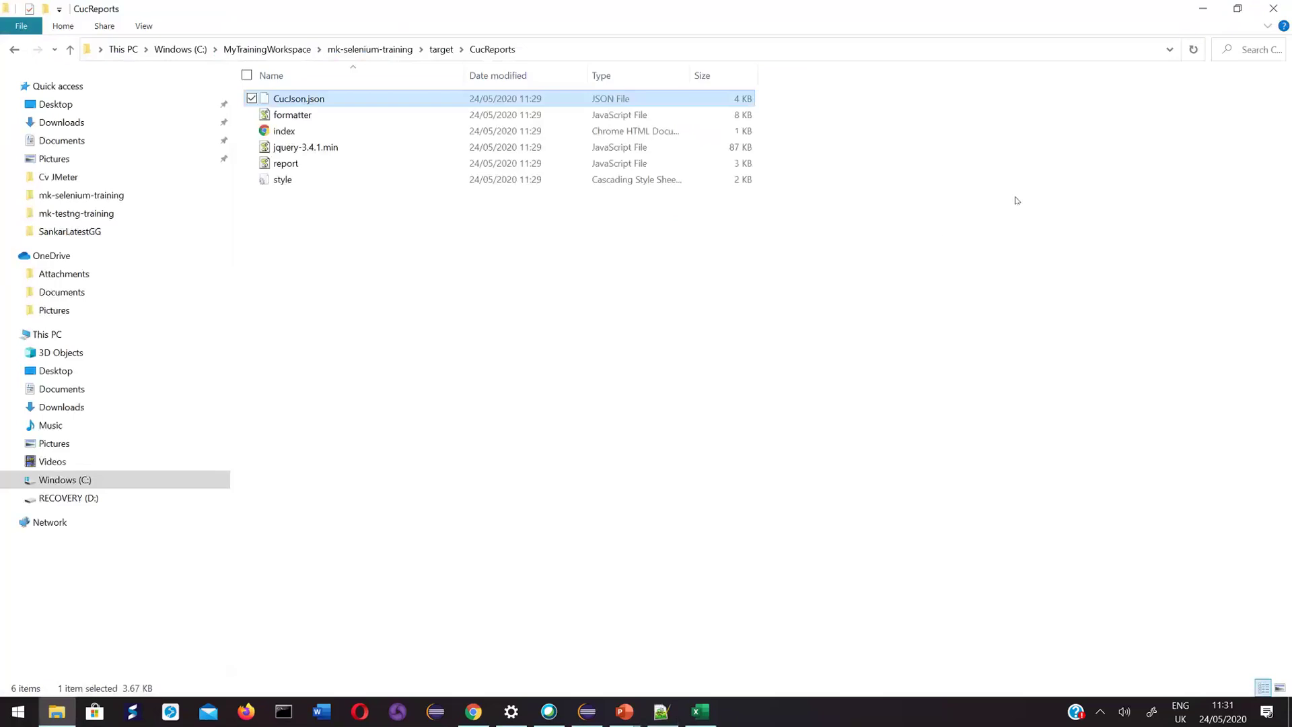
left_click(1203, 10)
Switch to the CucumberTestNGPPT presentation in PowerPoint and select the "TestNG HTML and XML Reports:" heading on slide 30.
mouse_move(625, 711)
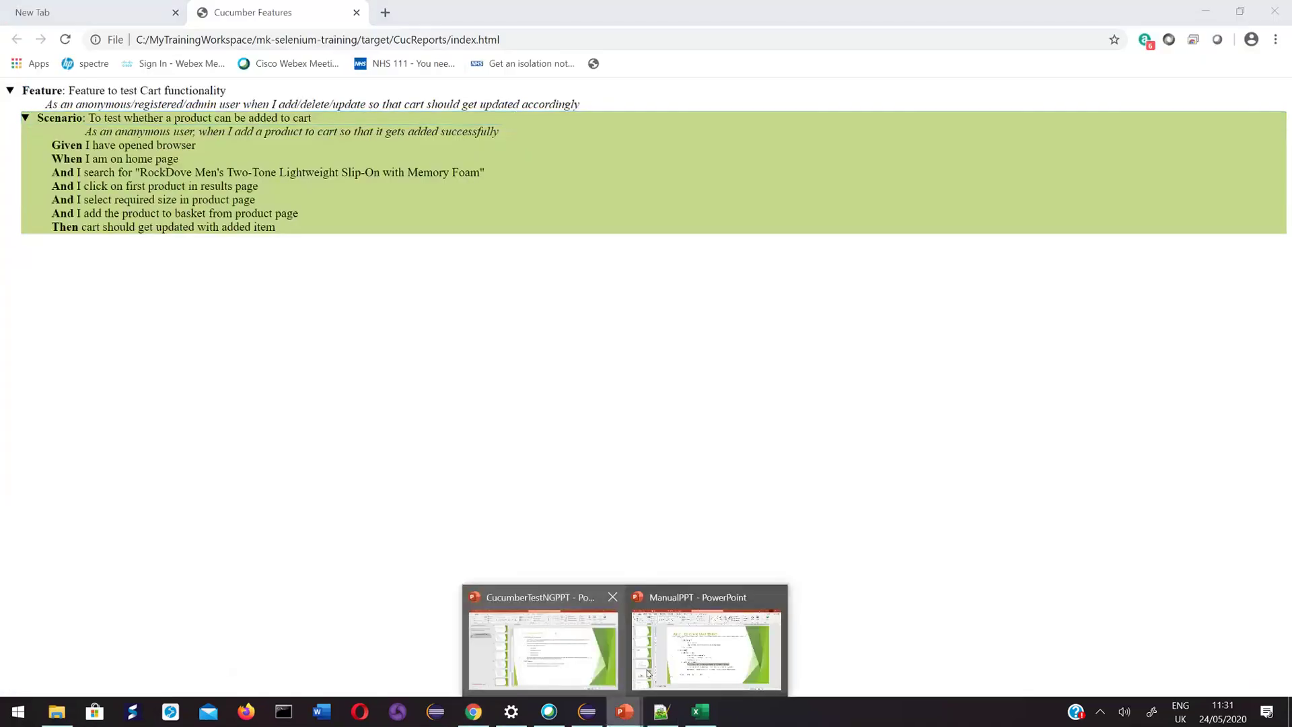
left_click(568, 648)
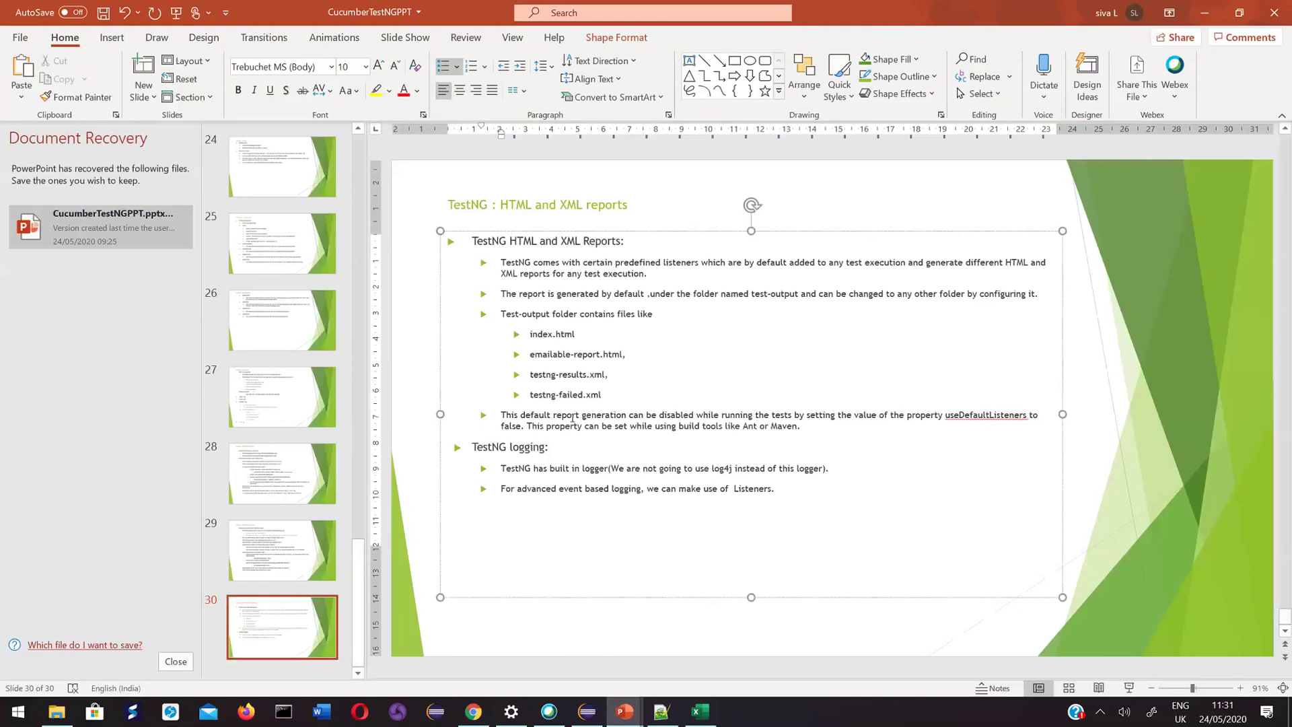
triple_click(504, 241)
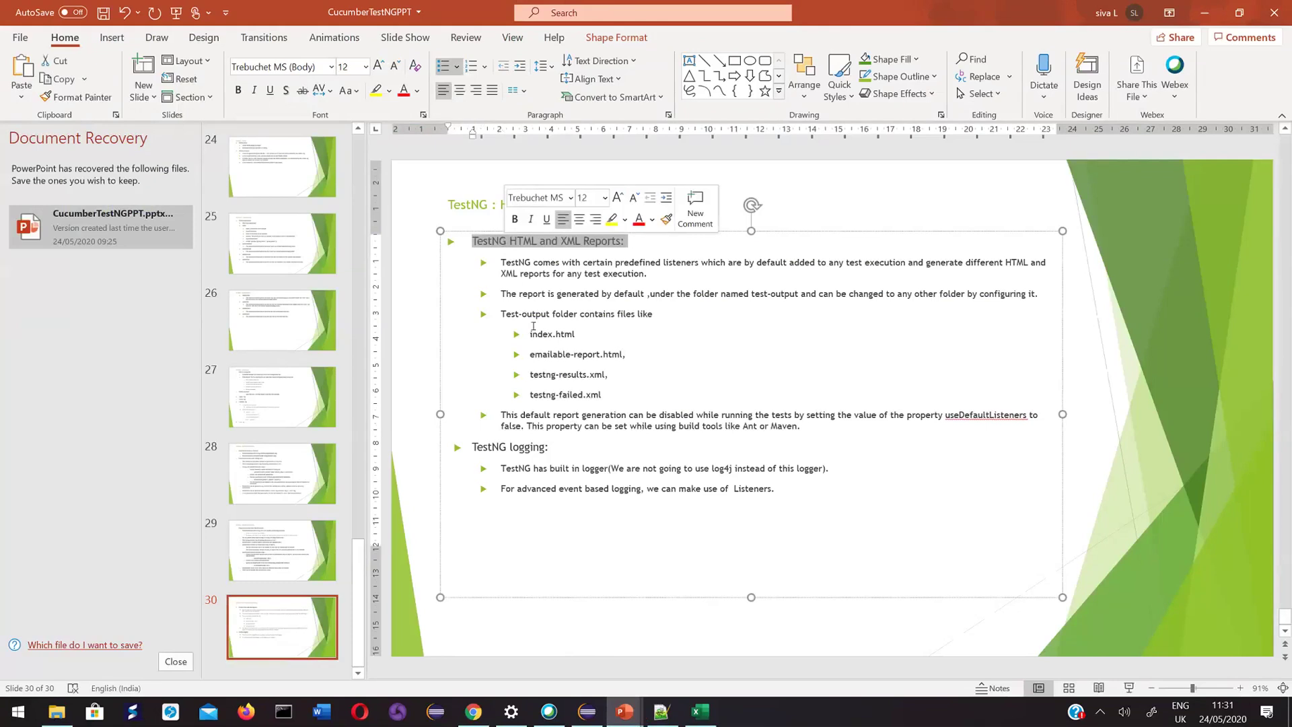
Review the slide 30 bullets on predefined listeners and the default report location, highlighting the test-output folder name.
left_click(533, 263)
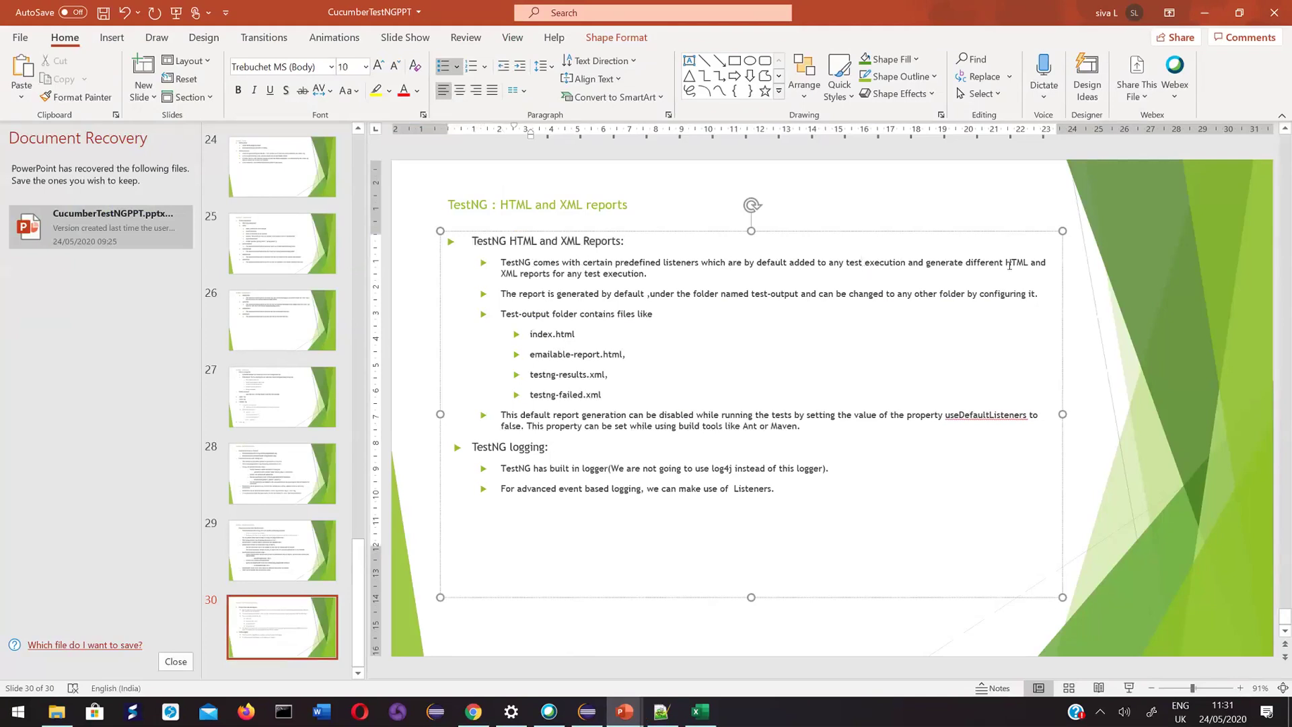
triple_click(546, 269)
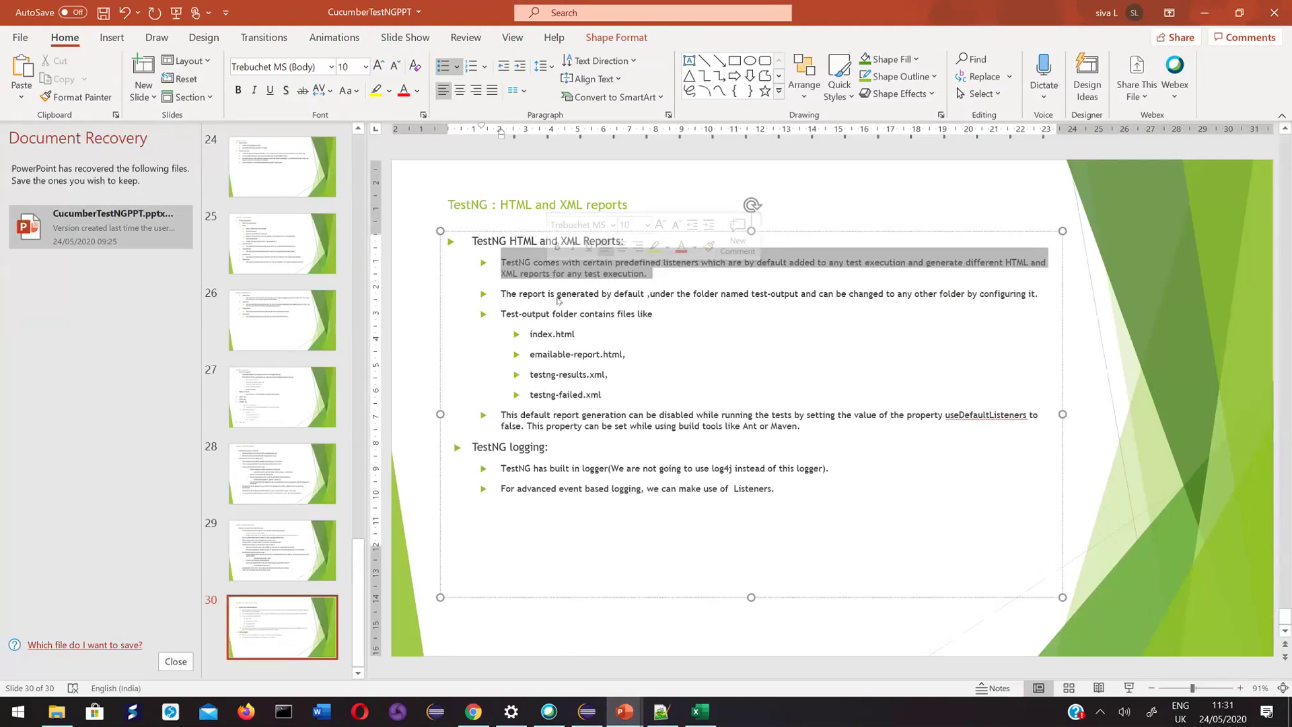
triple_click(555, 295)
left_click(724, 328)
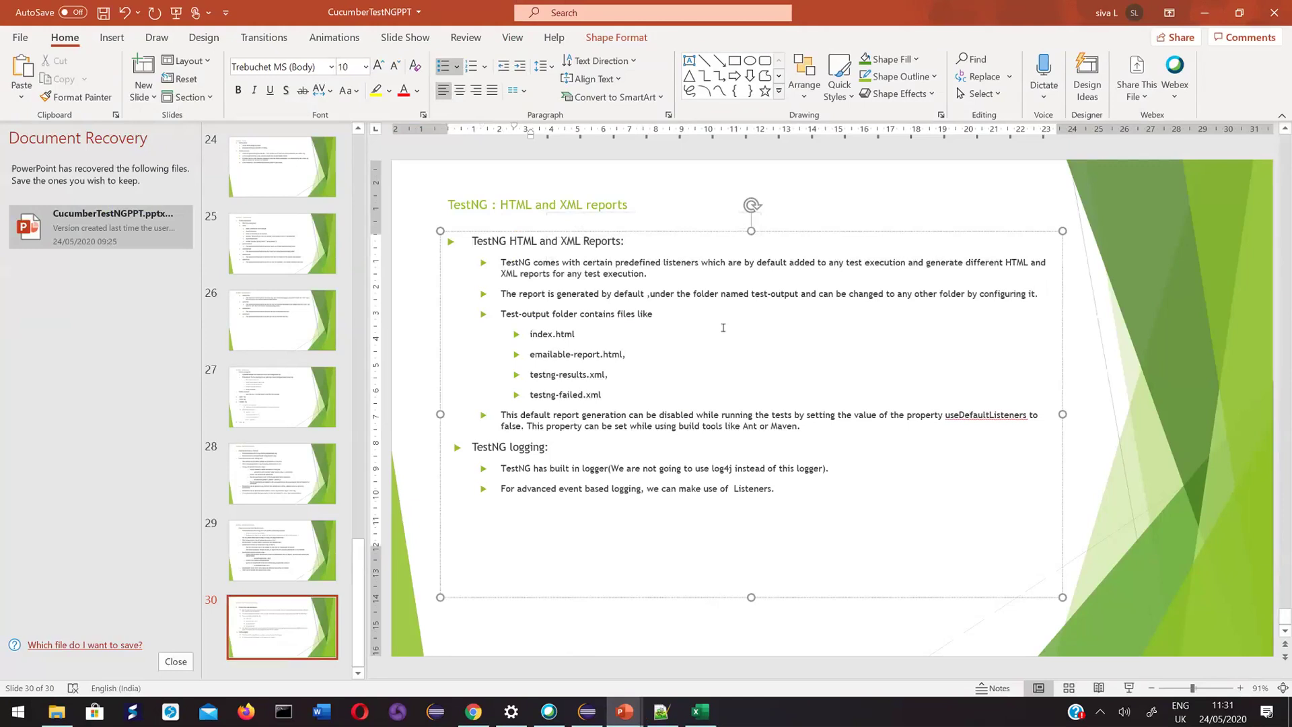
double_click(774, 293)
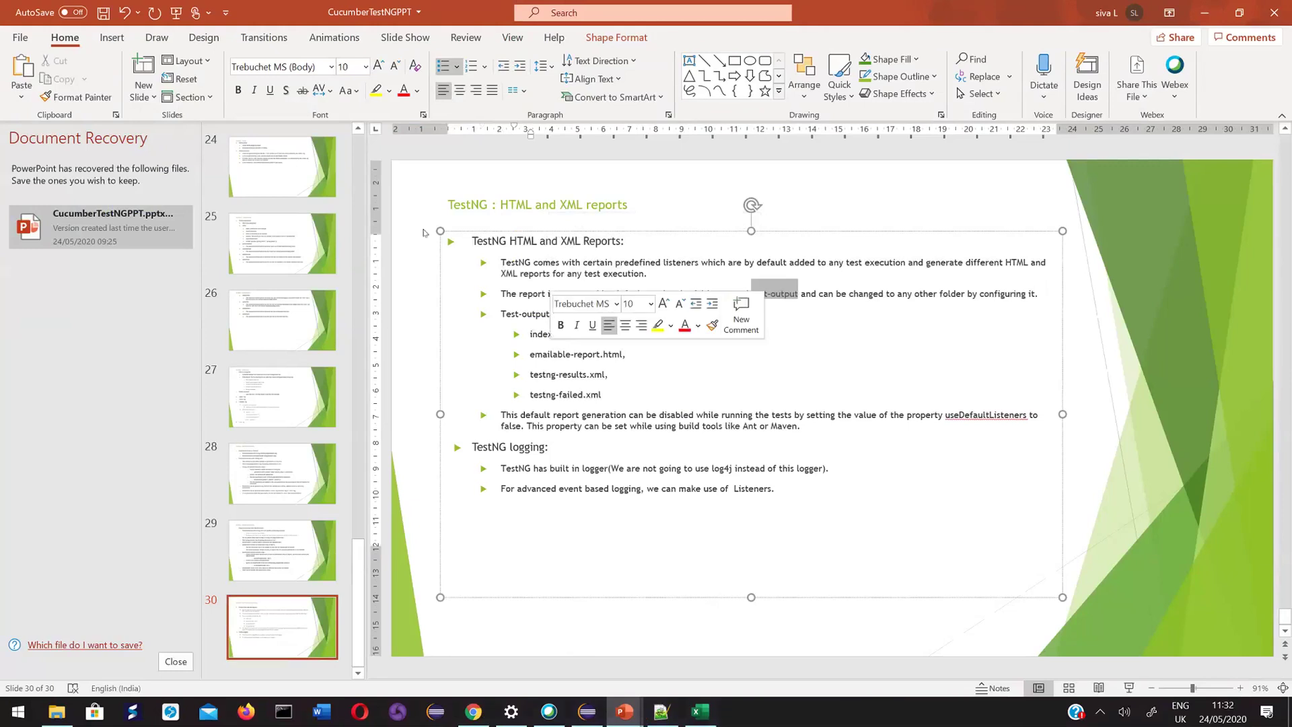
Switch to File Explorer and open emailable-report from mk-selenium-training/test-output in Chrome.
left_click(586, 714)
key("alt+Tab")
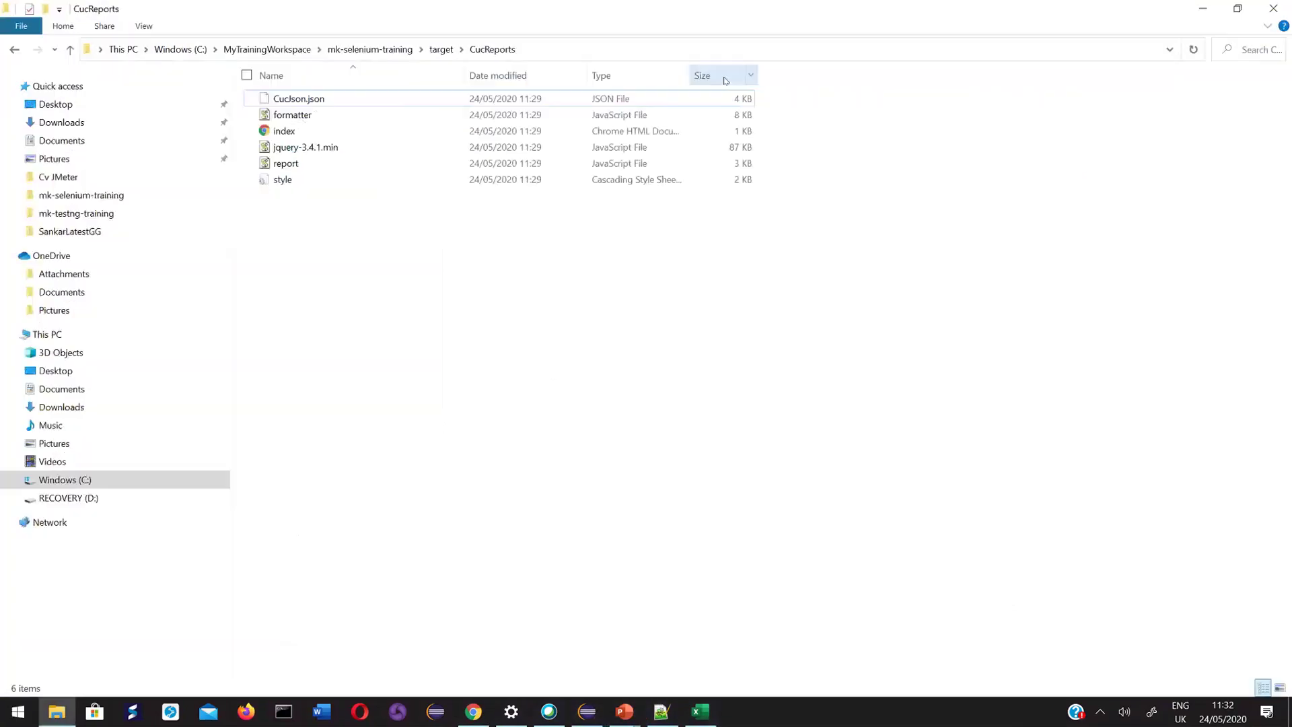
left_click(381, 56)
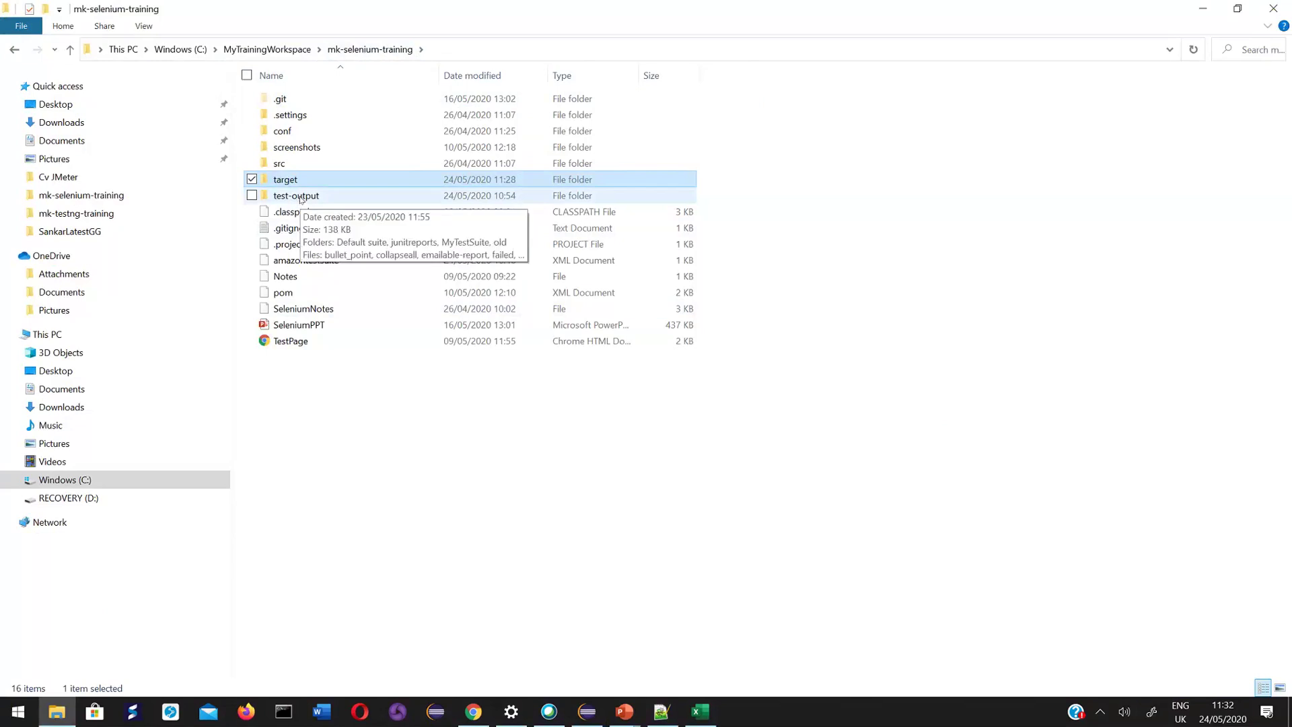
double_click(301, 196)
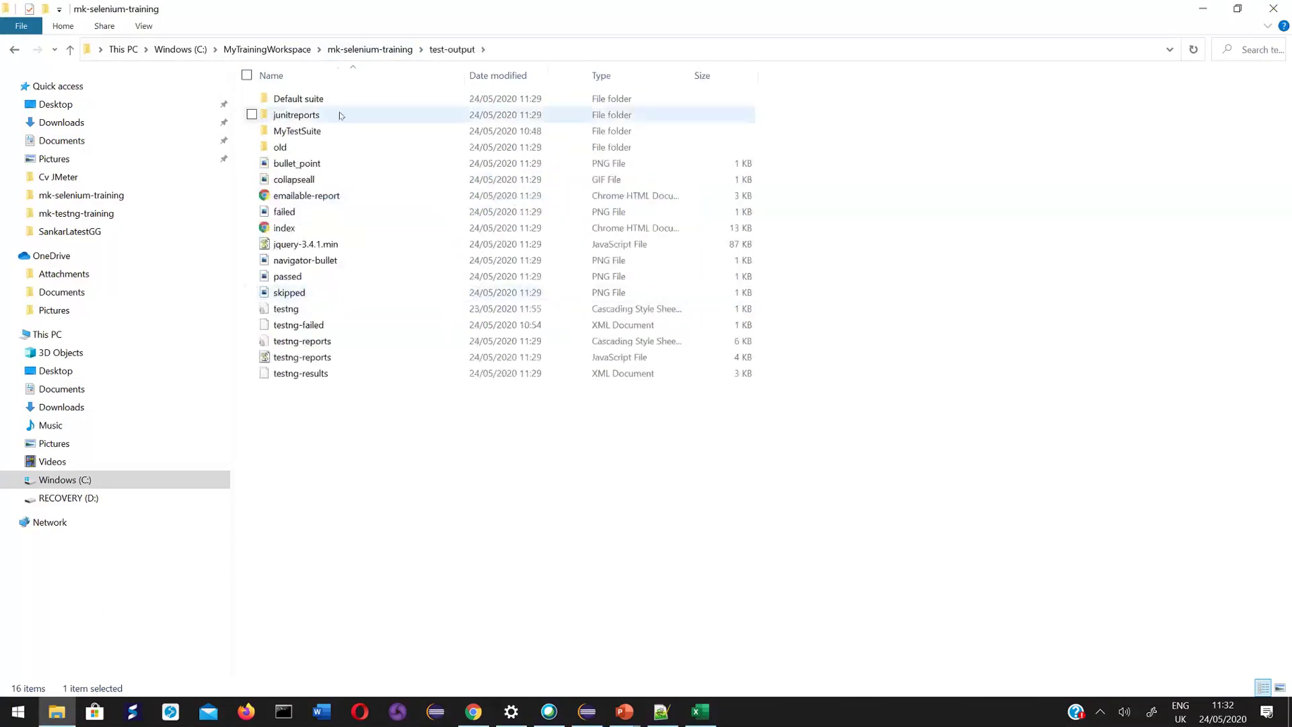
double_click(321, 195)
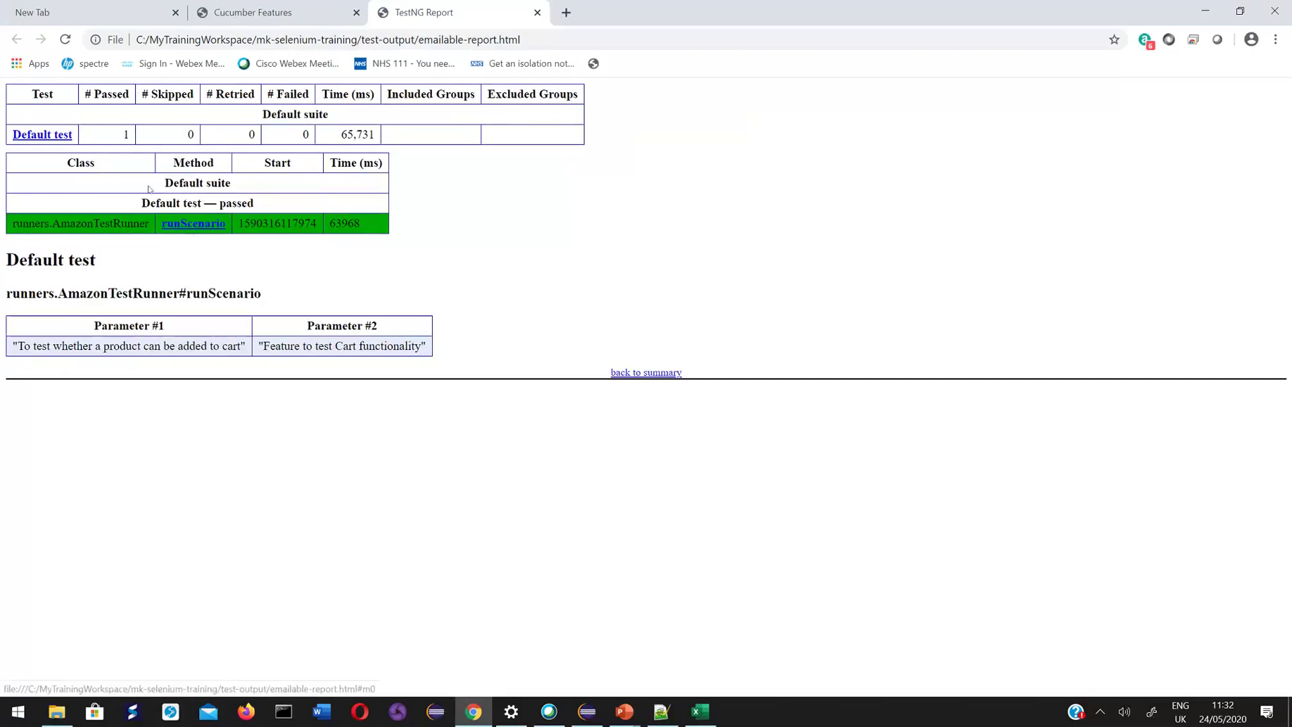
Examine the feature and scenario parameters of runScenario in the TestNG report, and close the report.
triple_click(325, 346)
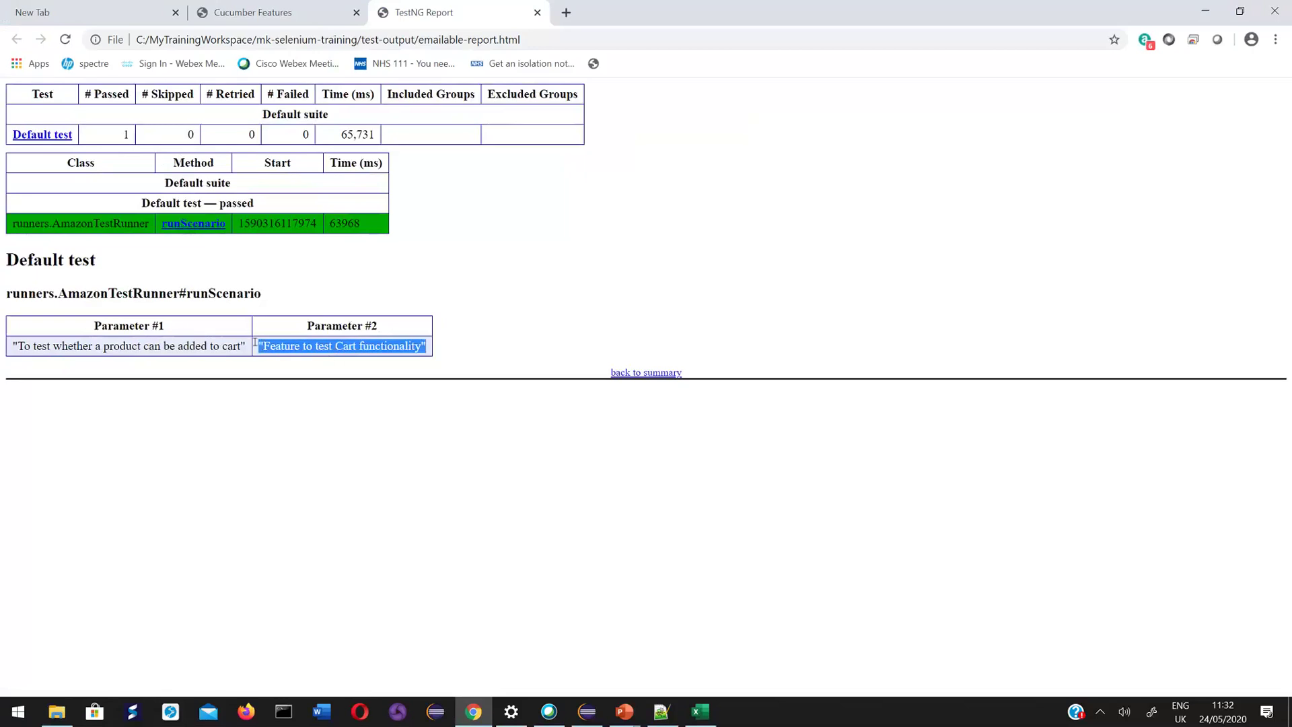
triple_click(138, 344)
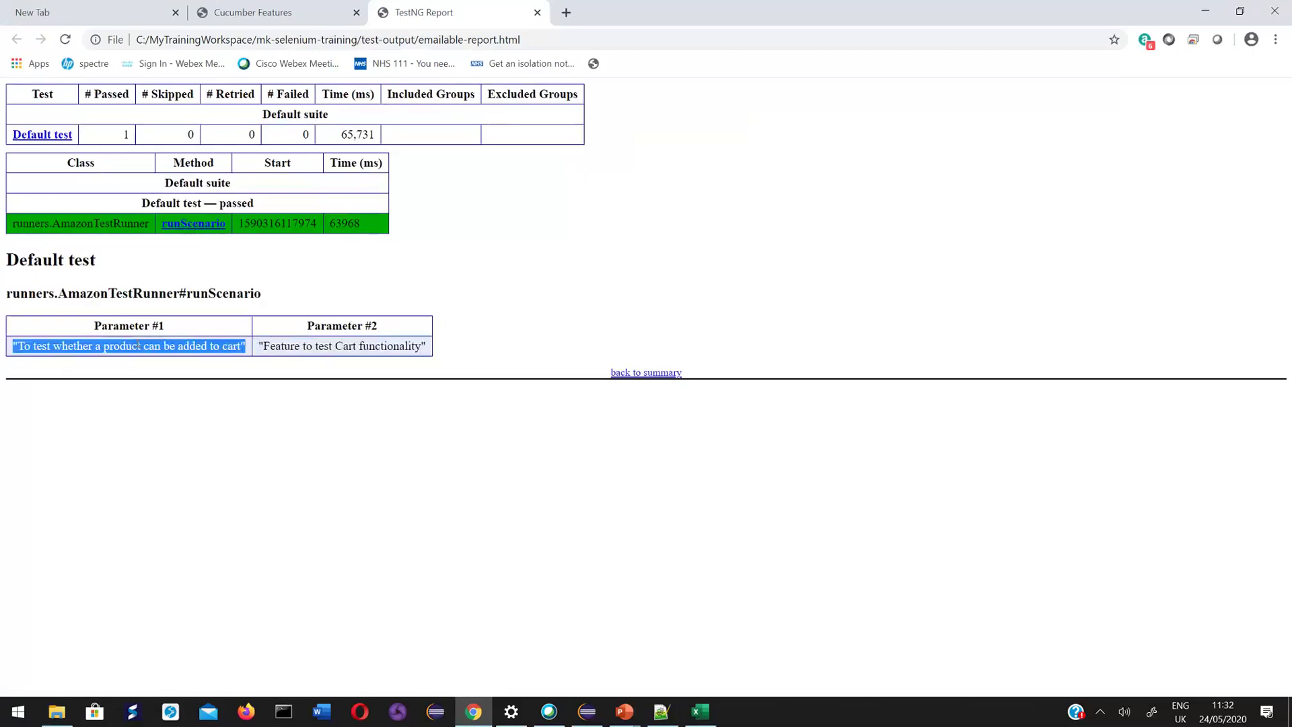
triple_click(139, 345)
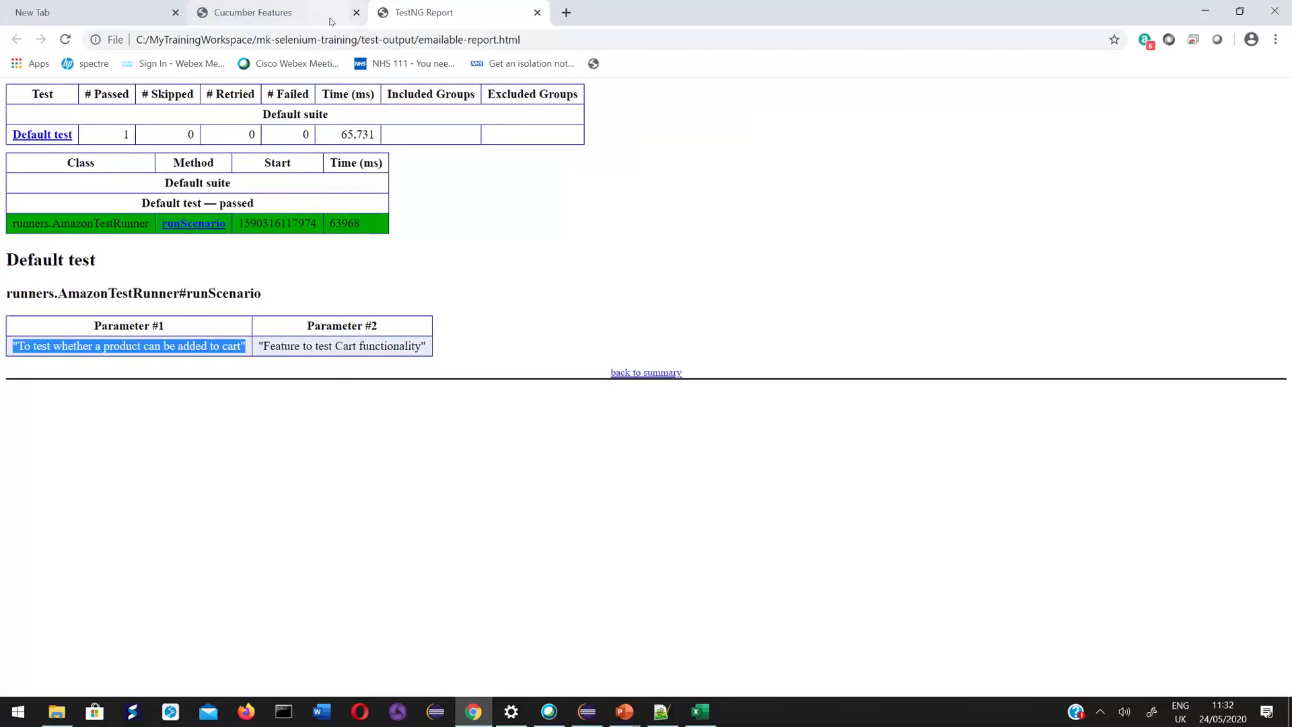
left_click(537, 13)
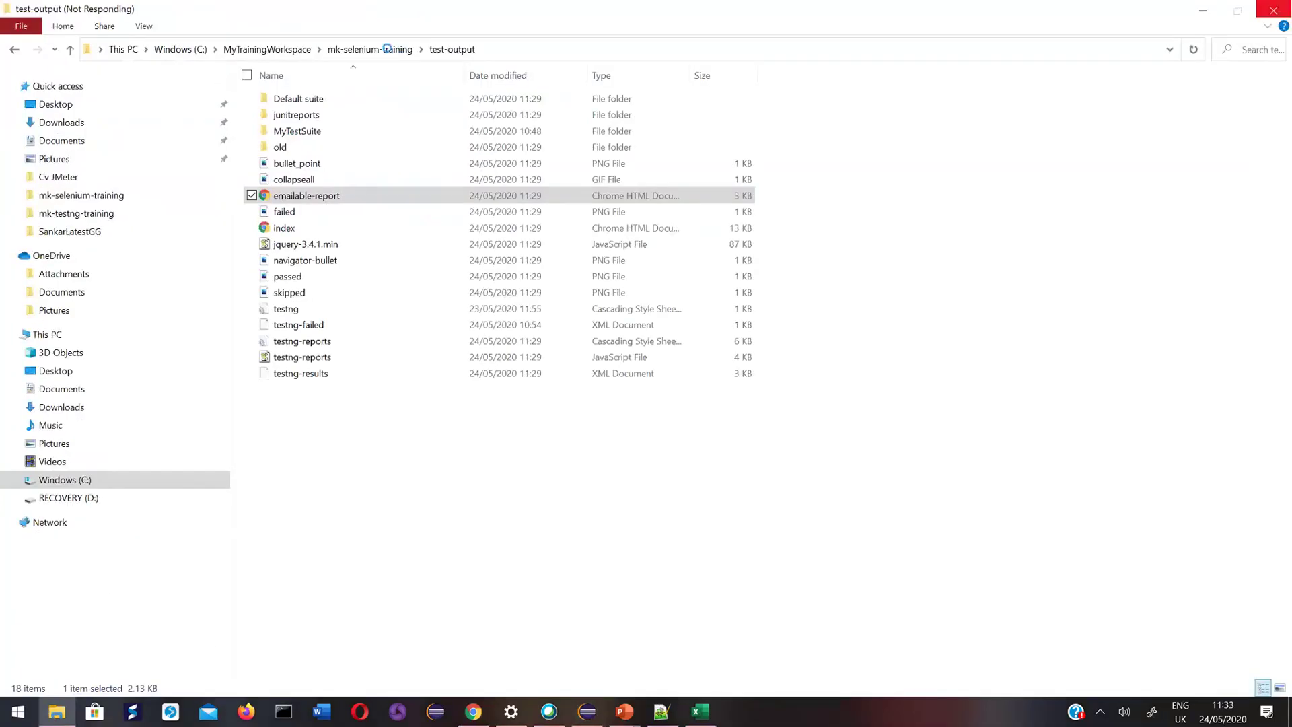
Delete the test-output folder from mk-selenium-training in File Explorer.
left_click(390, 50)
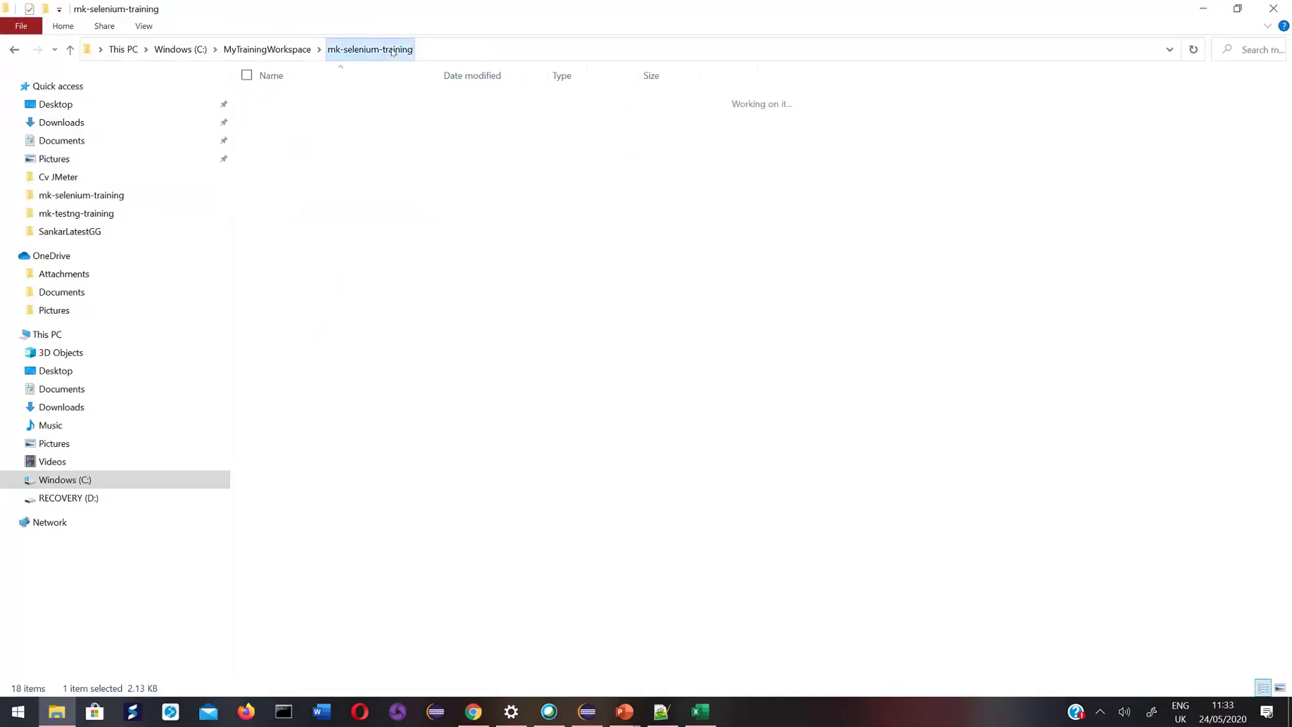
right_click(296, 203)
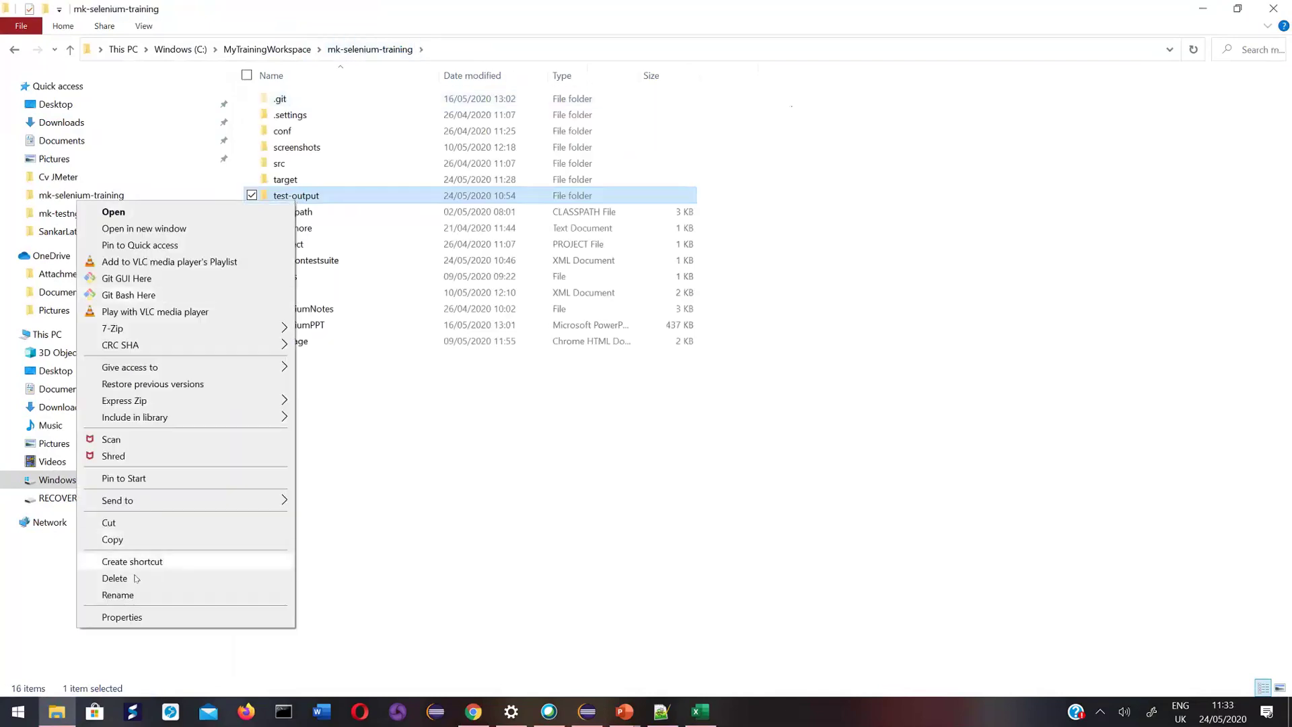
left_click(114, 578)
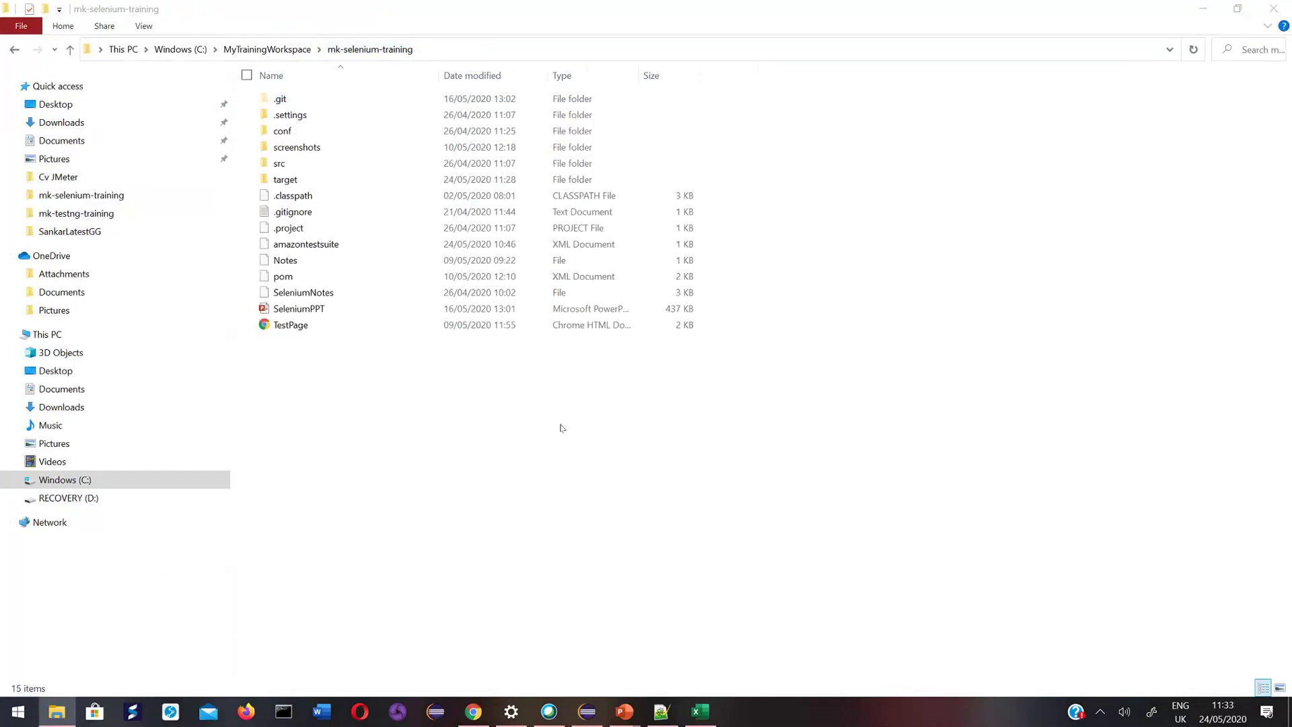
Switch to Eclipse and run amazontestsuite.xml from the mk-selenium-training project as a TestNG Suite.
left_click(588, 715)
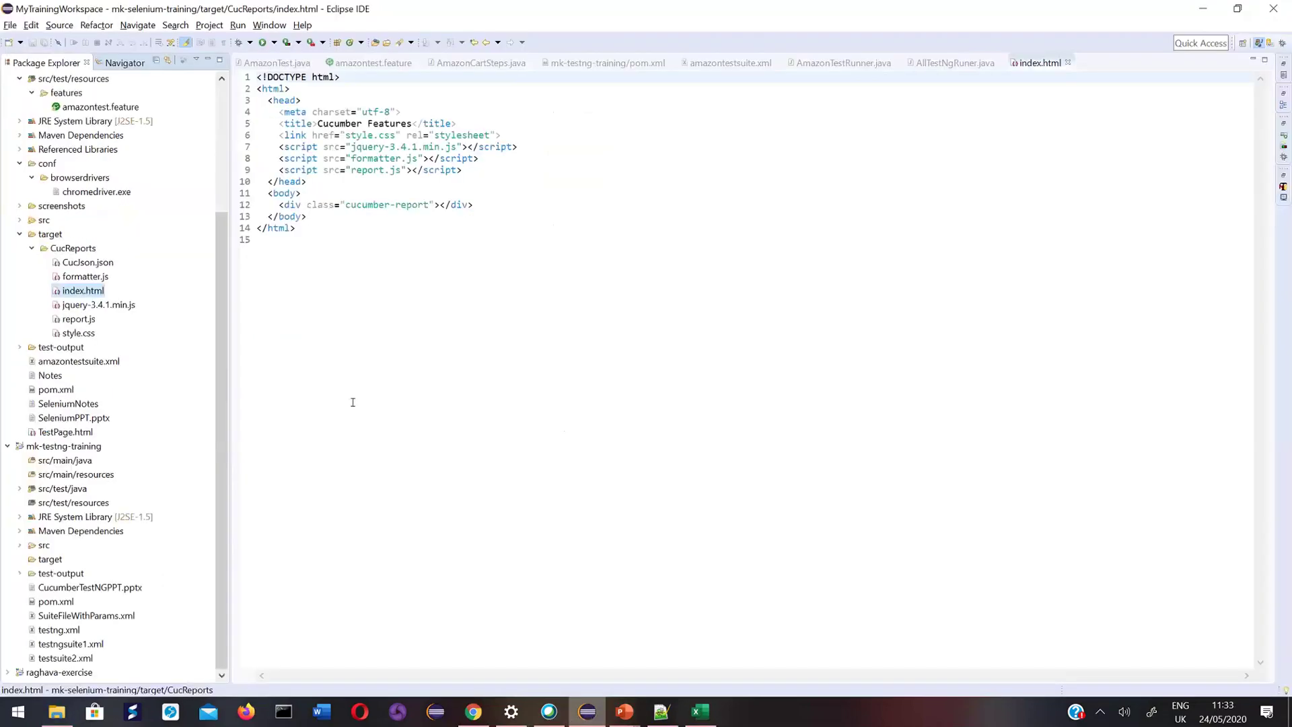
left_click(20, 235)
scroll(26, 138, "up", 2)
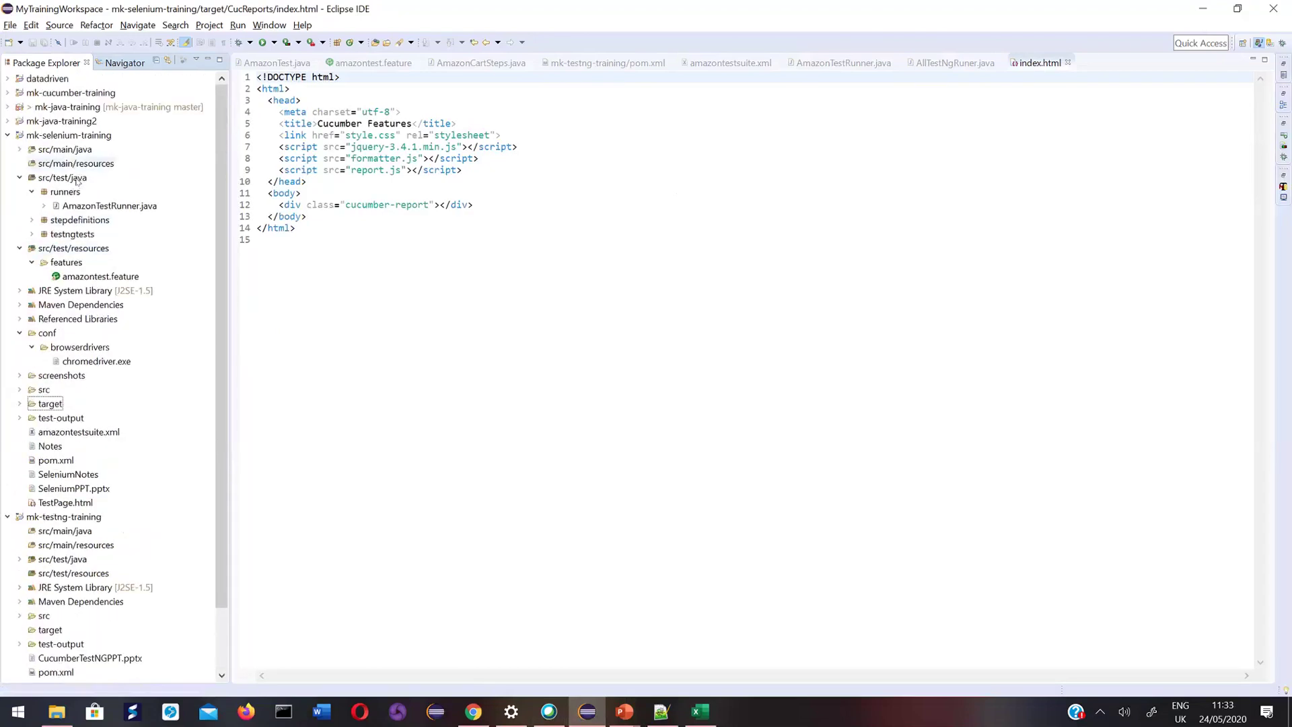
left_click(20, 179)
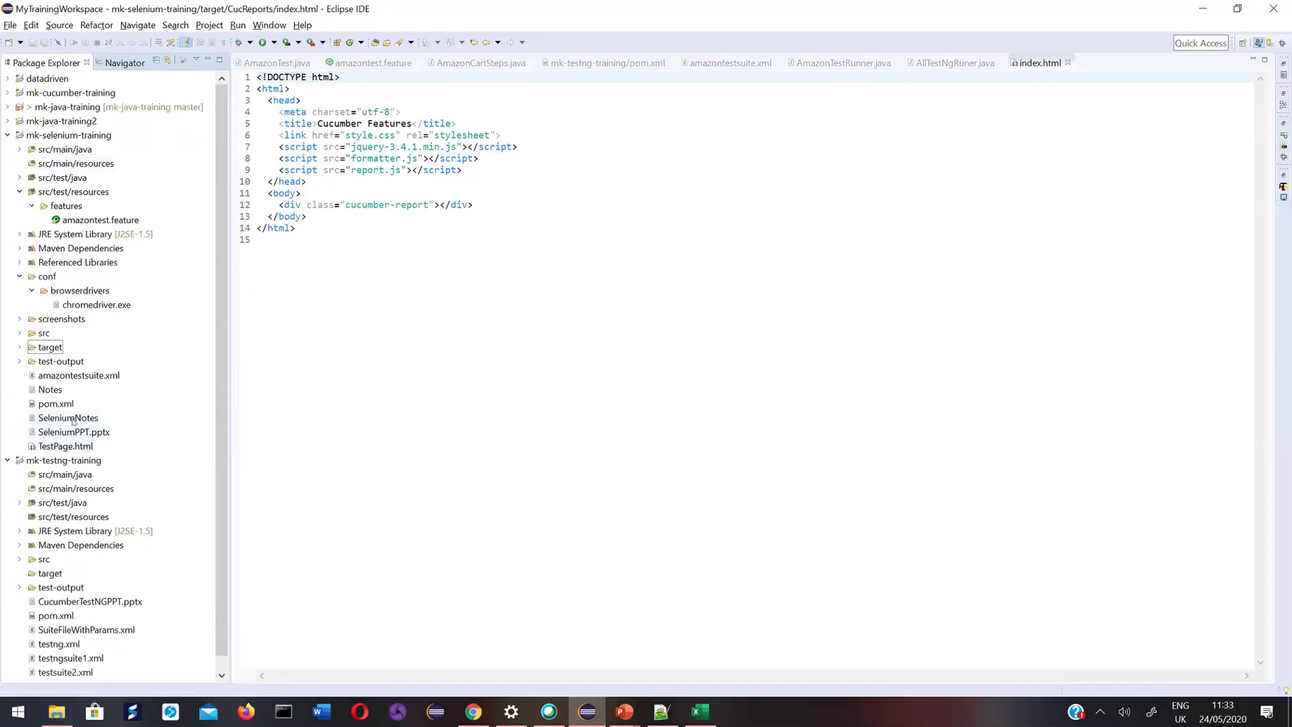
left_click(86, 378)
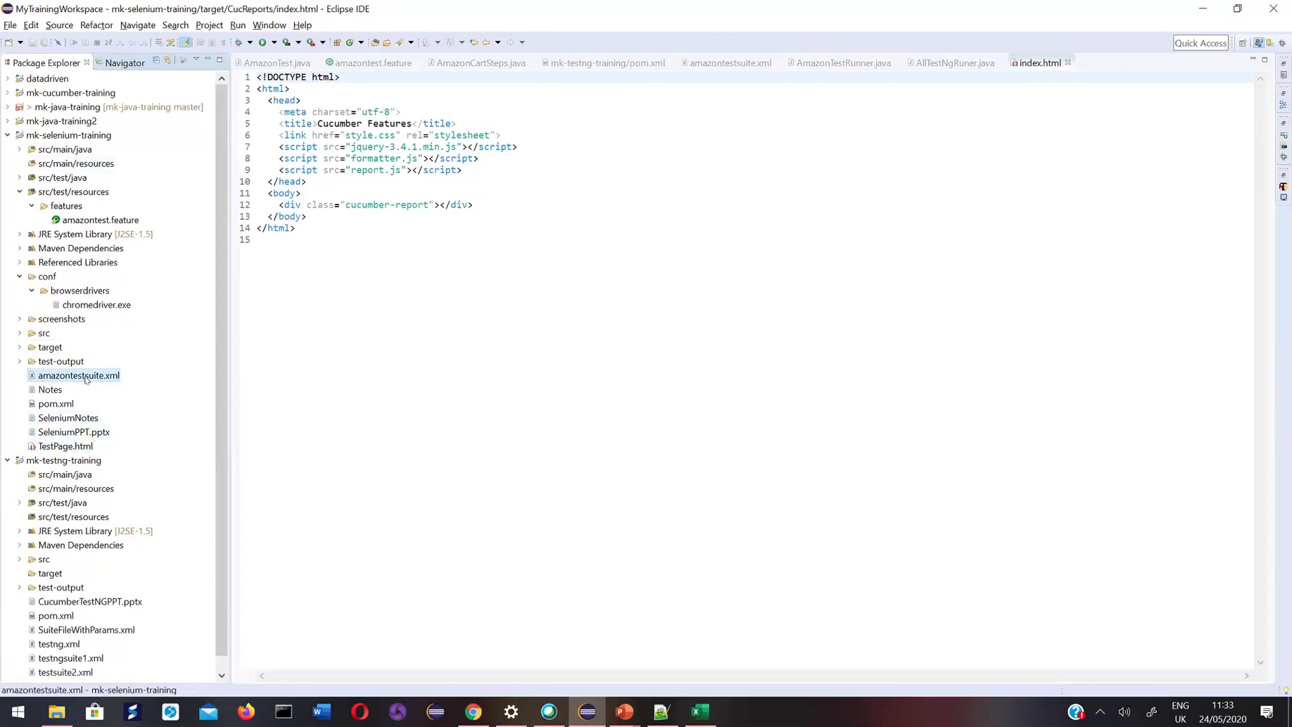
right_click(87, 379)
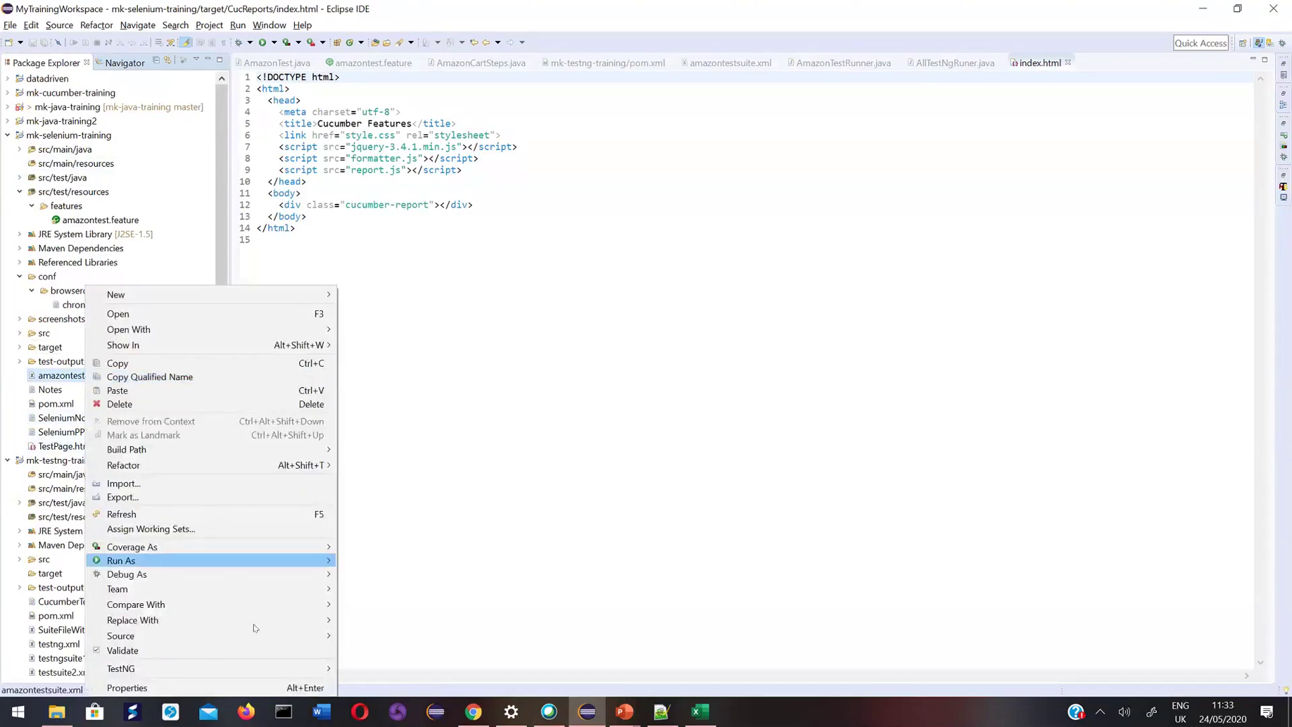
mouse_move(258, 563)
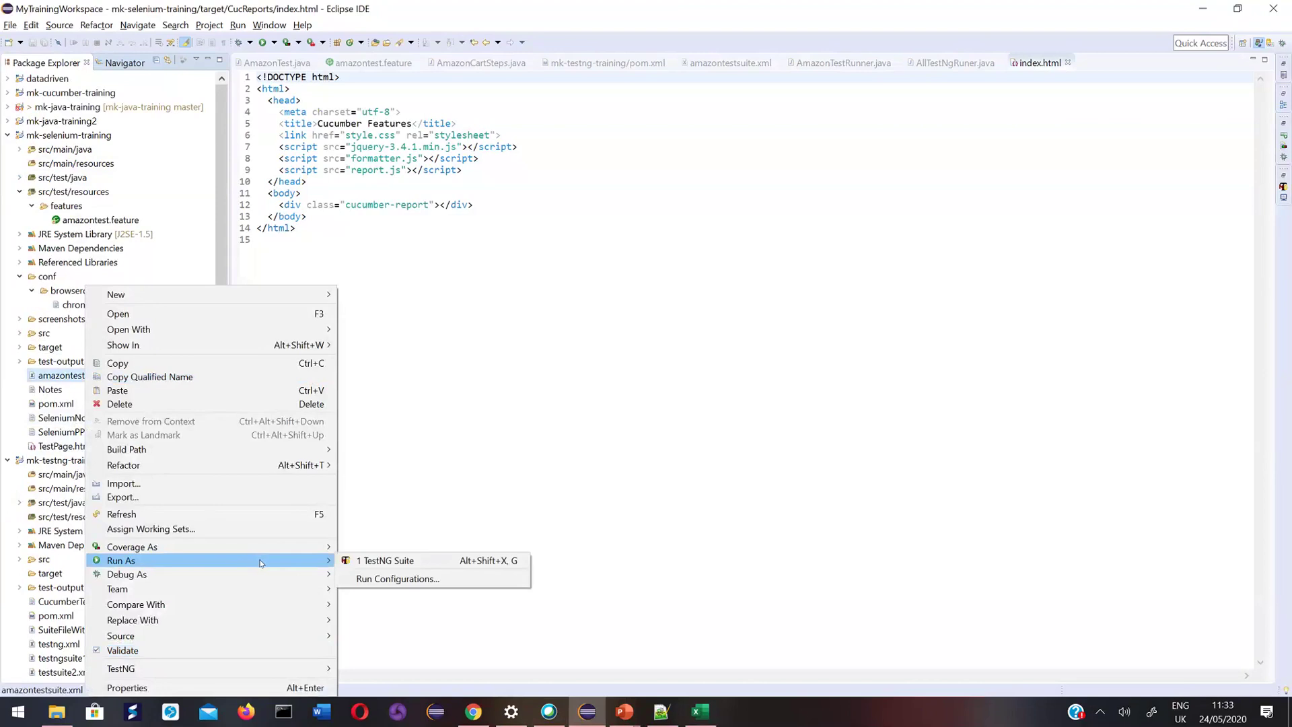
left_click(382, 562)
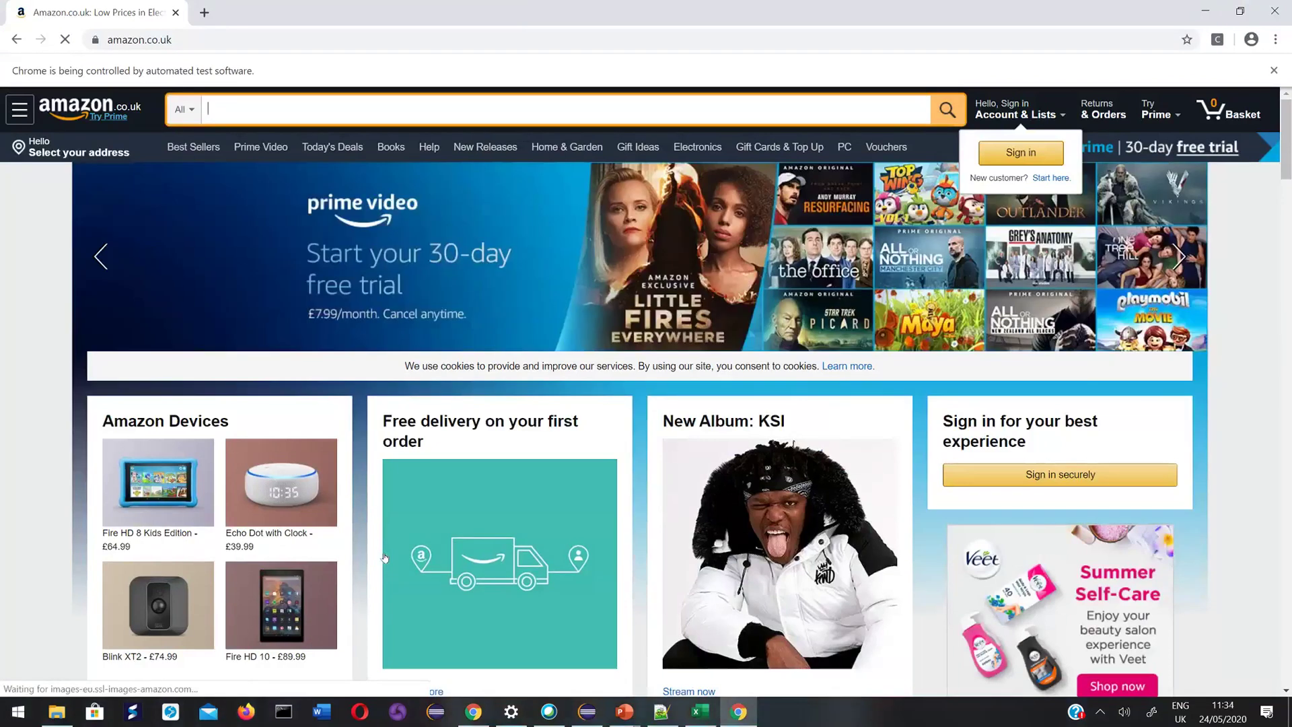
type("Ro")
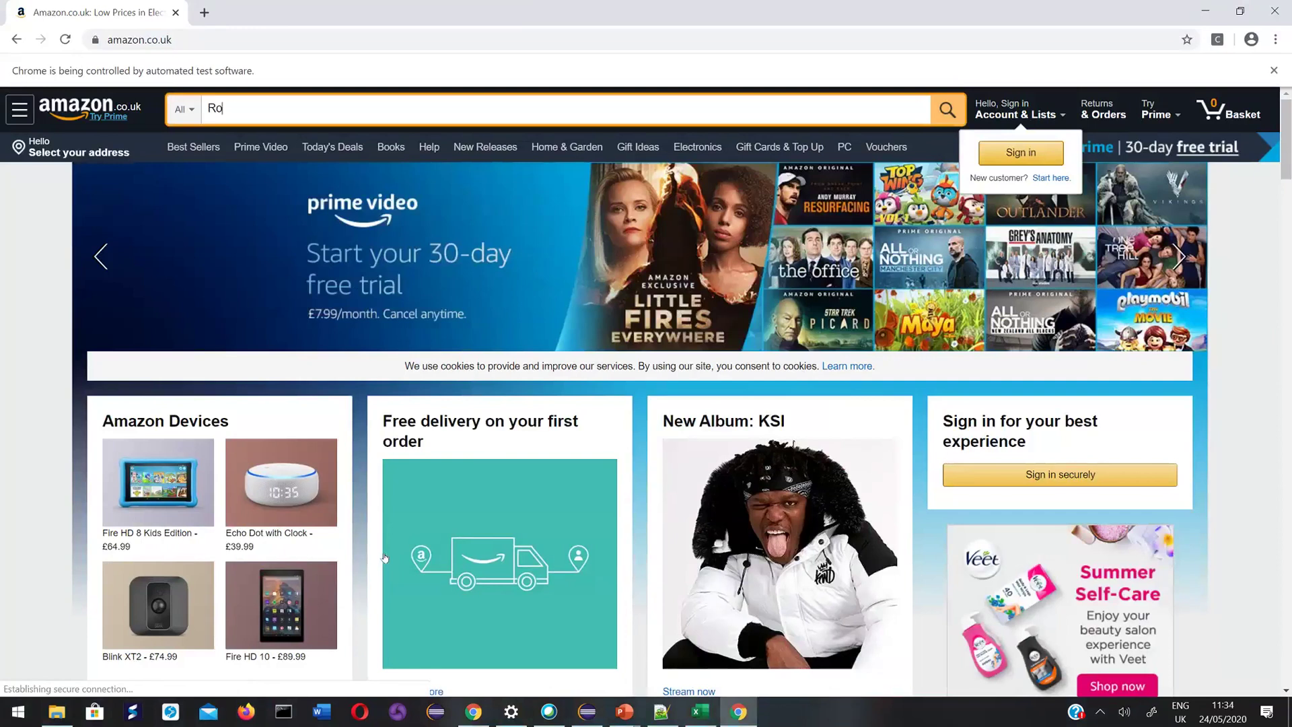
type("c")
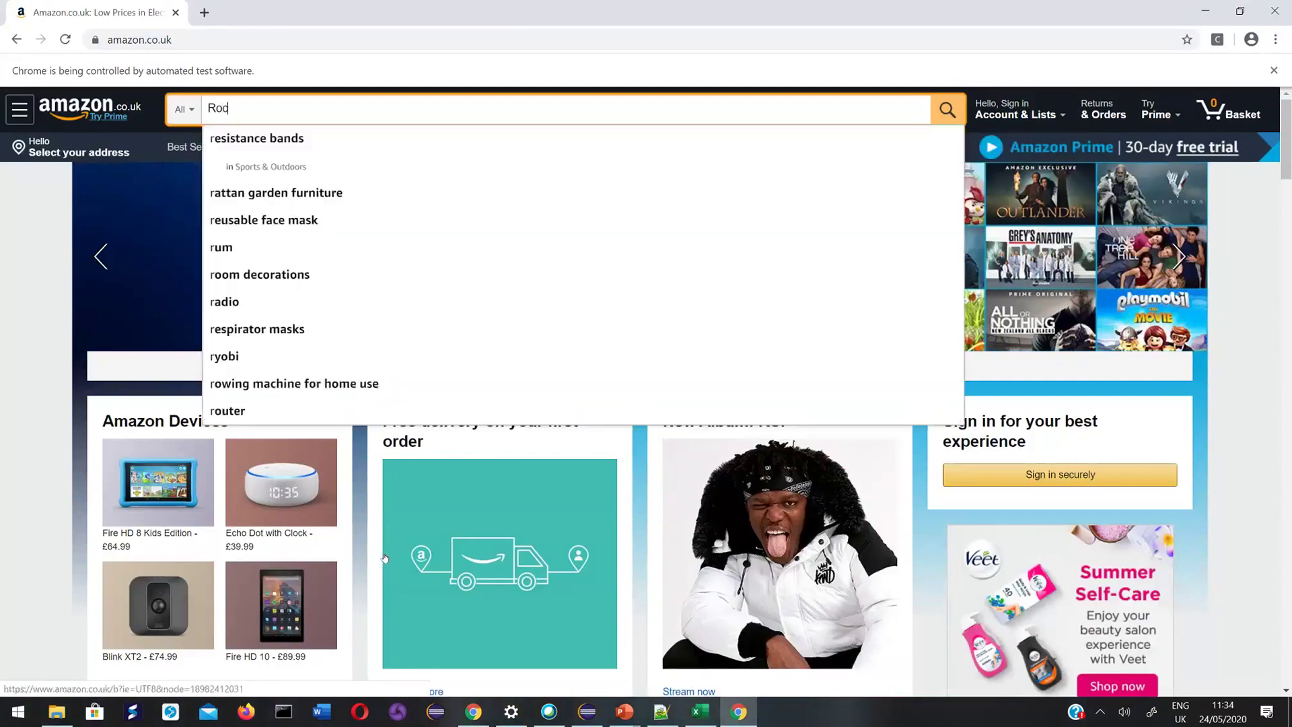
type("kDove Men's Two-Tone Lightweight Sli")
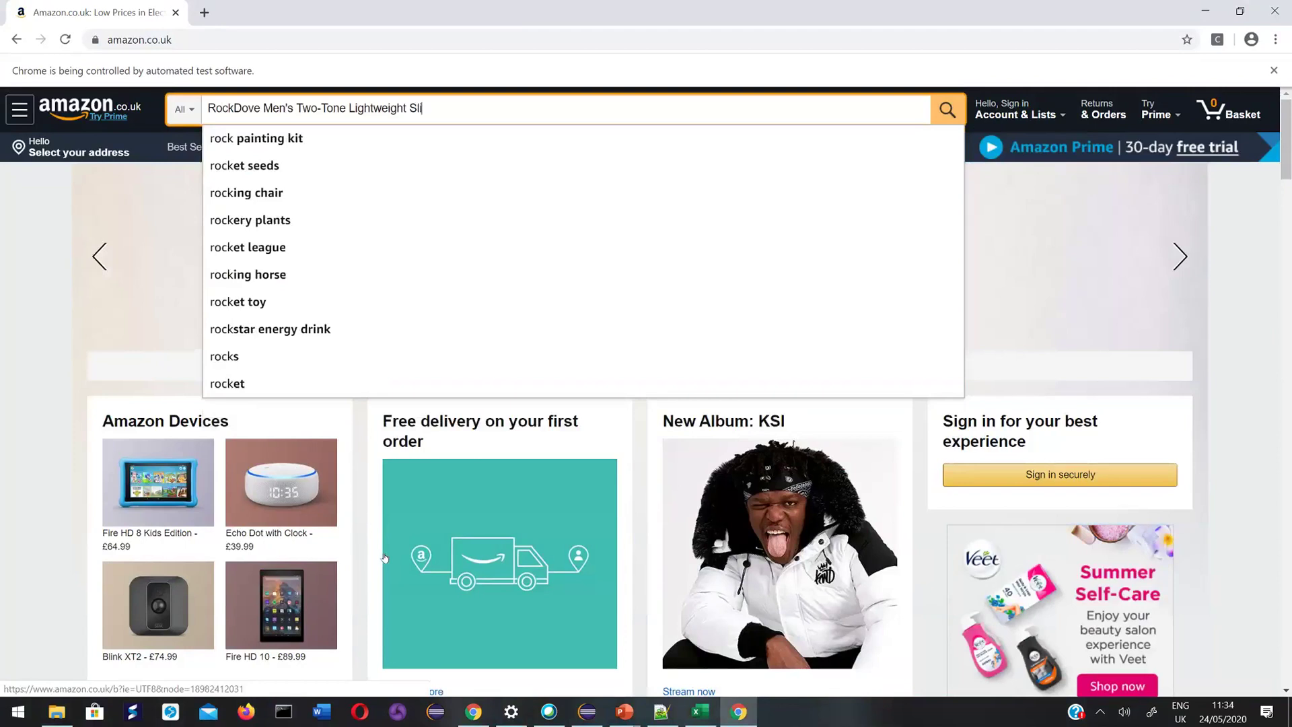
type("p-On with Memory Foam")
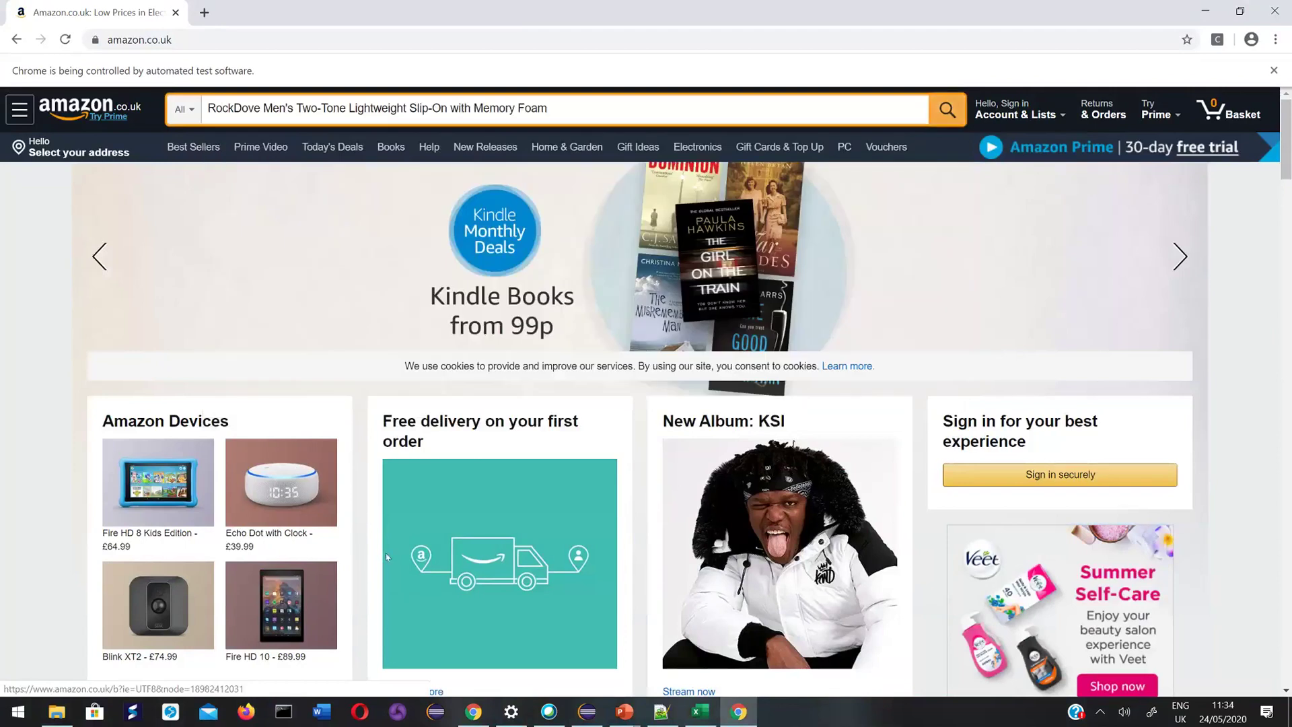
key("Return")
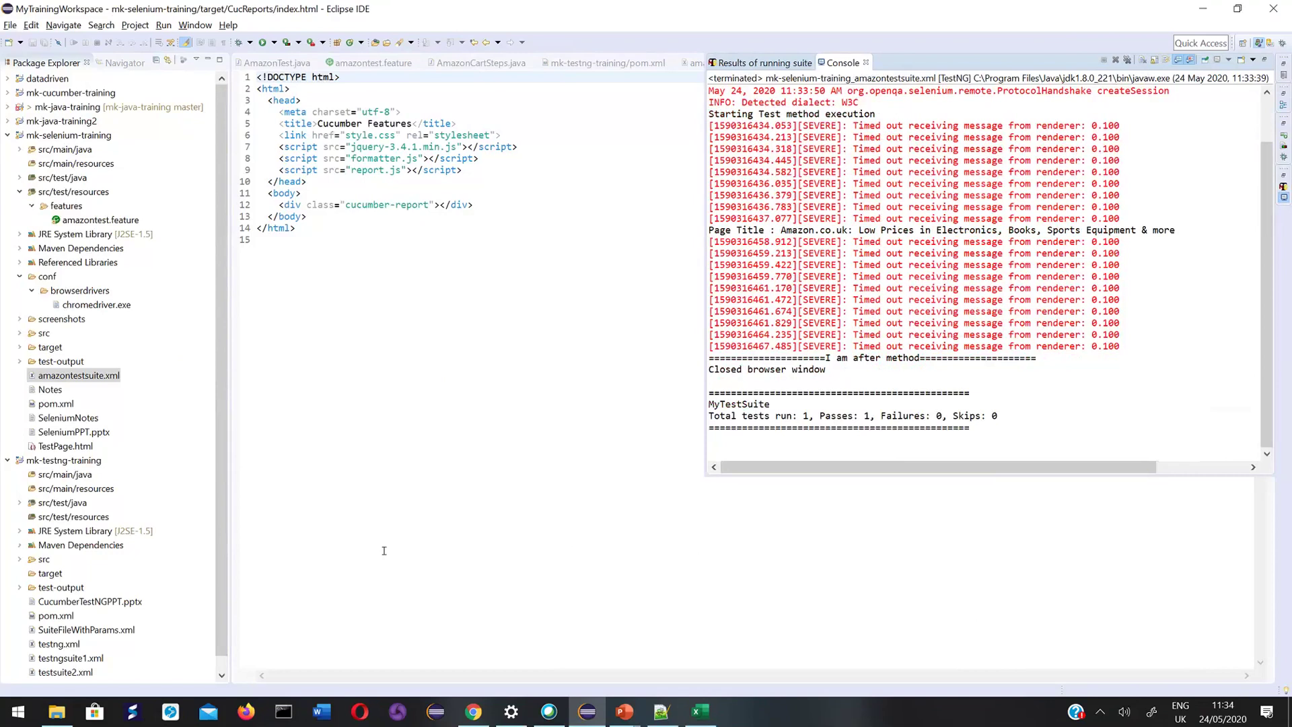
Dismiss the console and review the cart scenario's steps in amazontest.feature, focusing on the required size selection line.
left_click(382, 447)
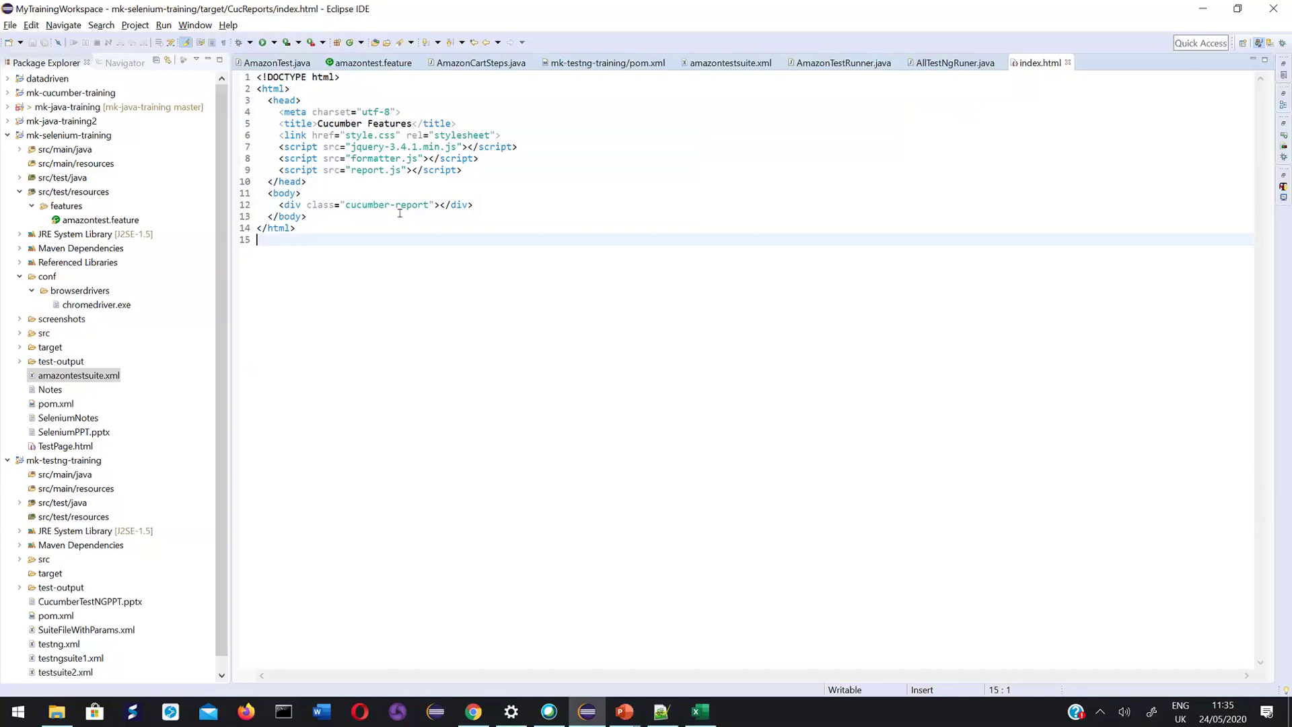
left_click(383, 64)
left_click(418, 228)
double_click(434, 203)
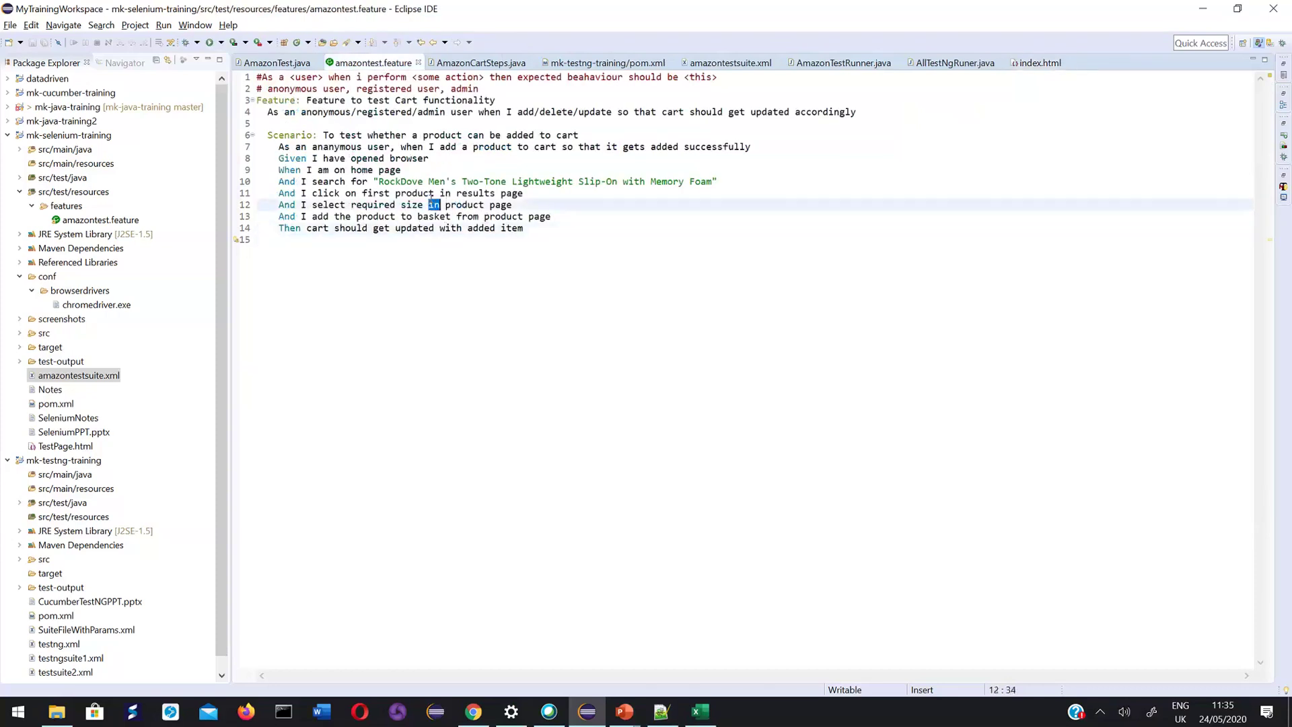
triple_click(432, 204)
left_click(531, 200)
key("Return")
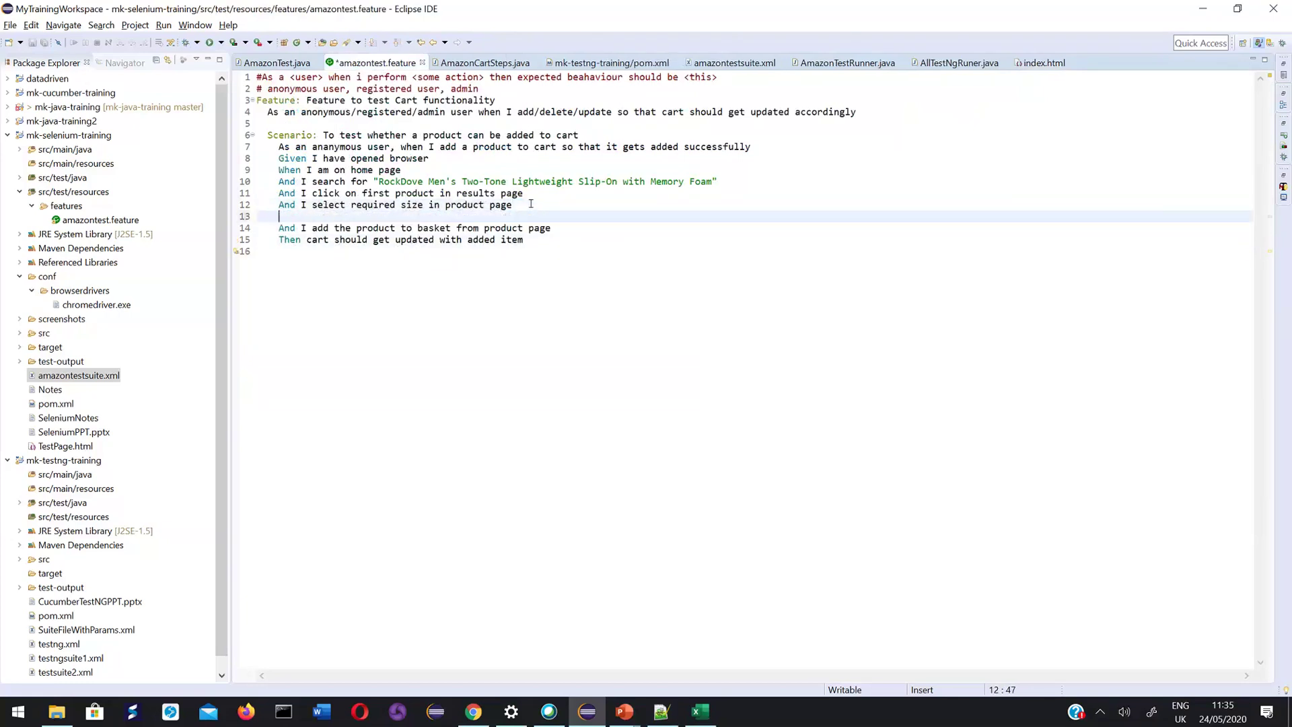
key("BackSpace")
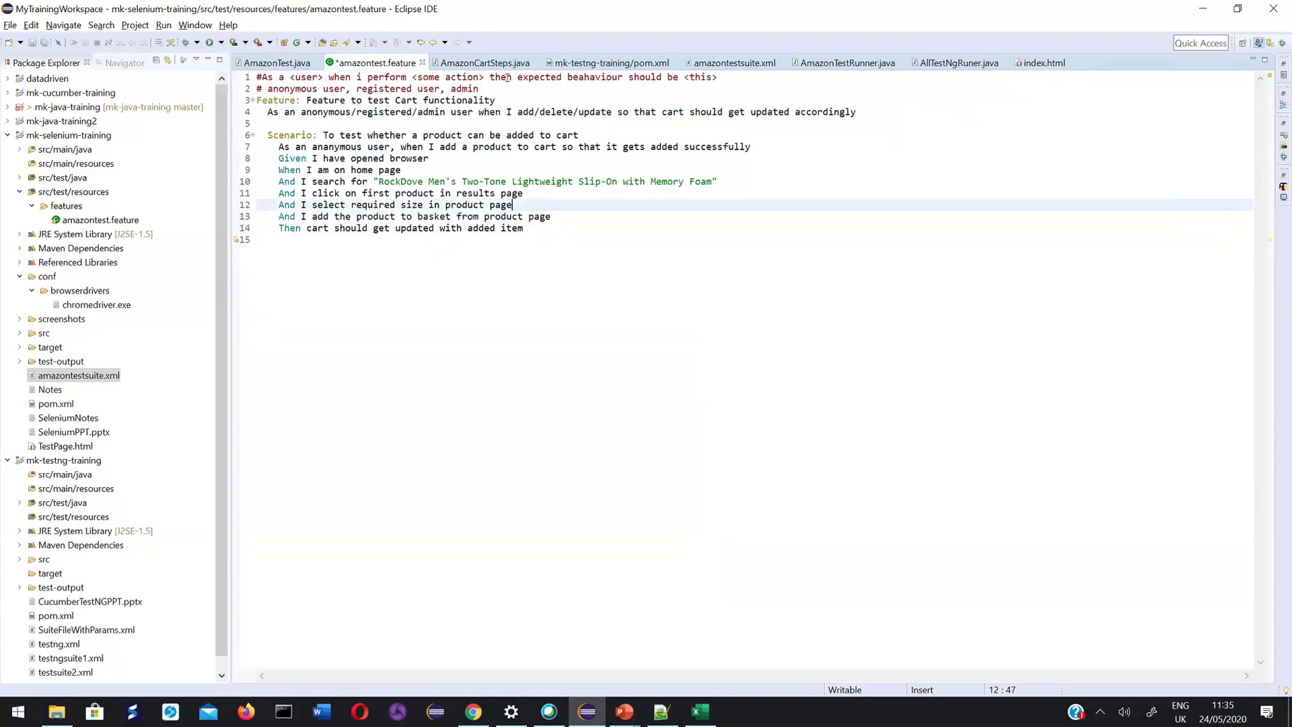
key("ctrl+s")
Examine the step definitions in AmazonCartSteps.java and return to the end of amazontest.feature.
key("ctrl+Page_Down")
scroll(547, 396, "down", 4)
scroll(483, 493, "down", 2)
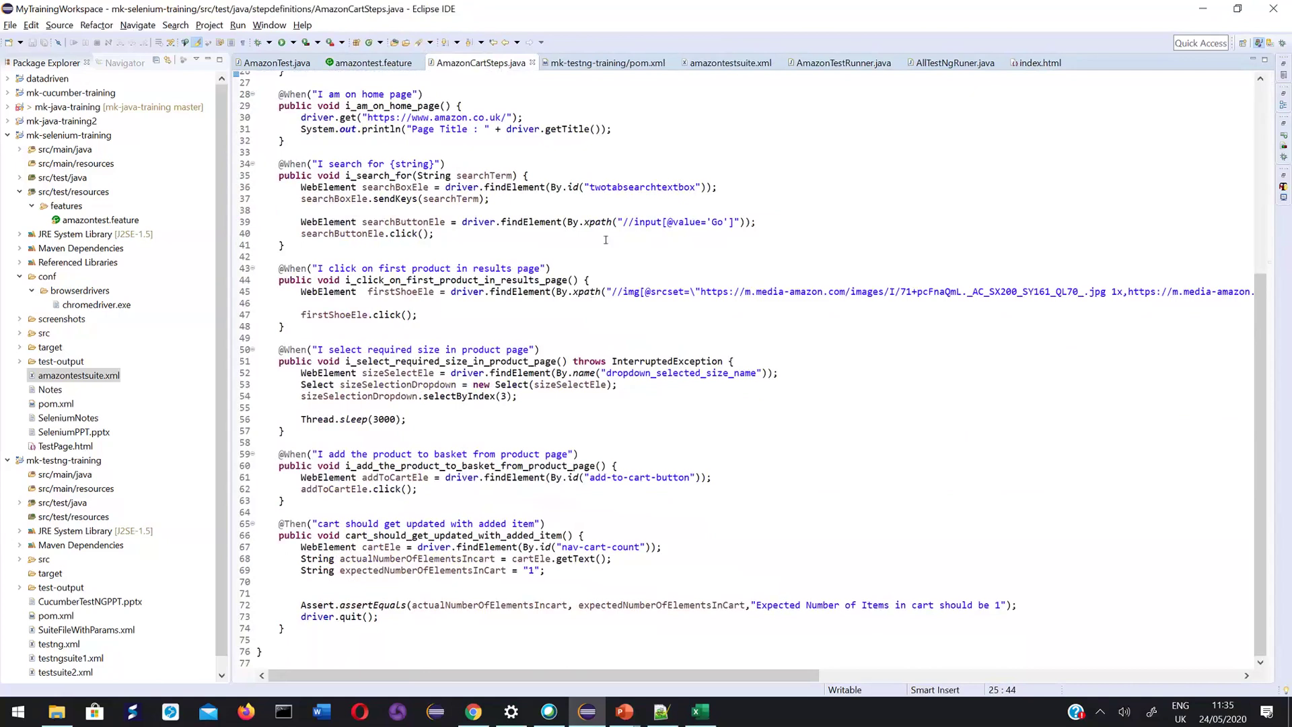
left_click(384, 63)
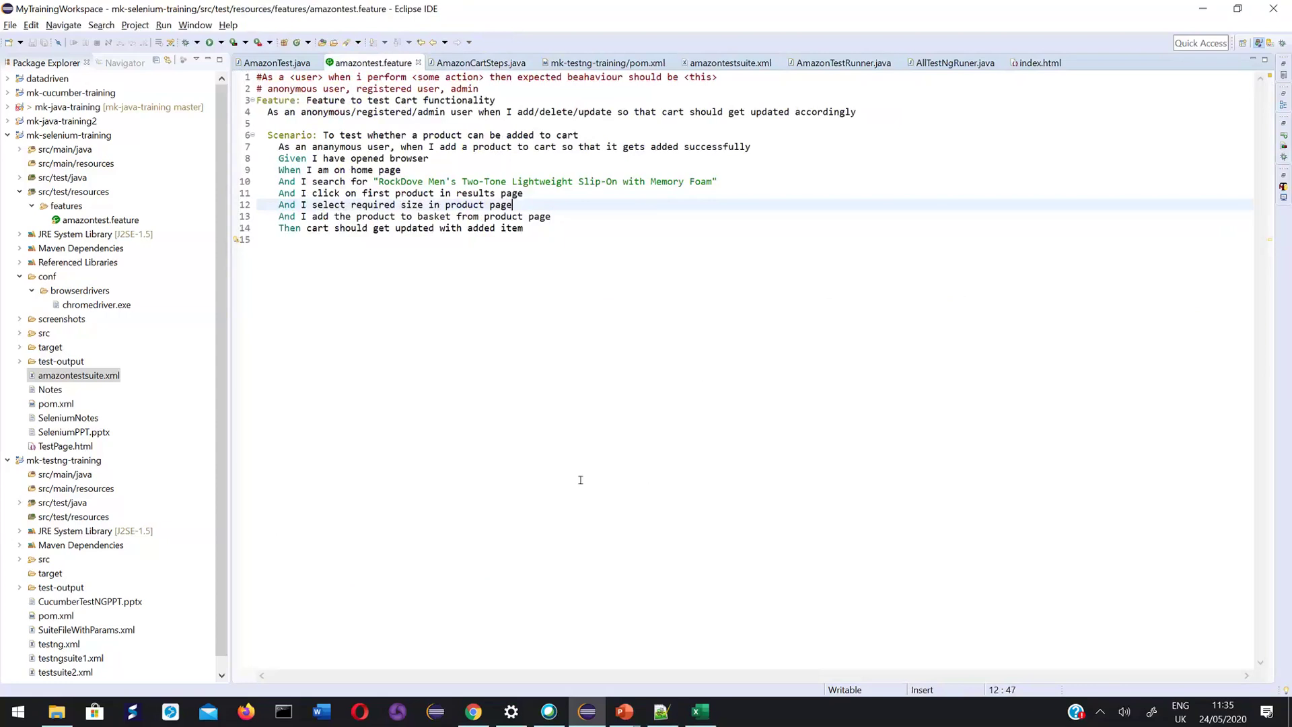
key("ctrl+End")
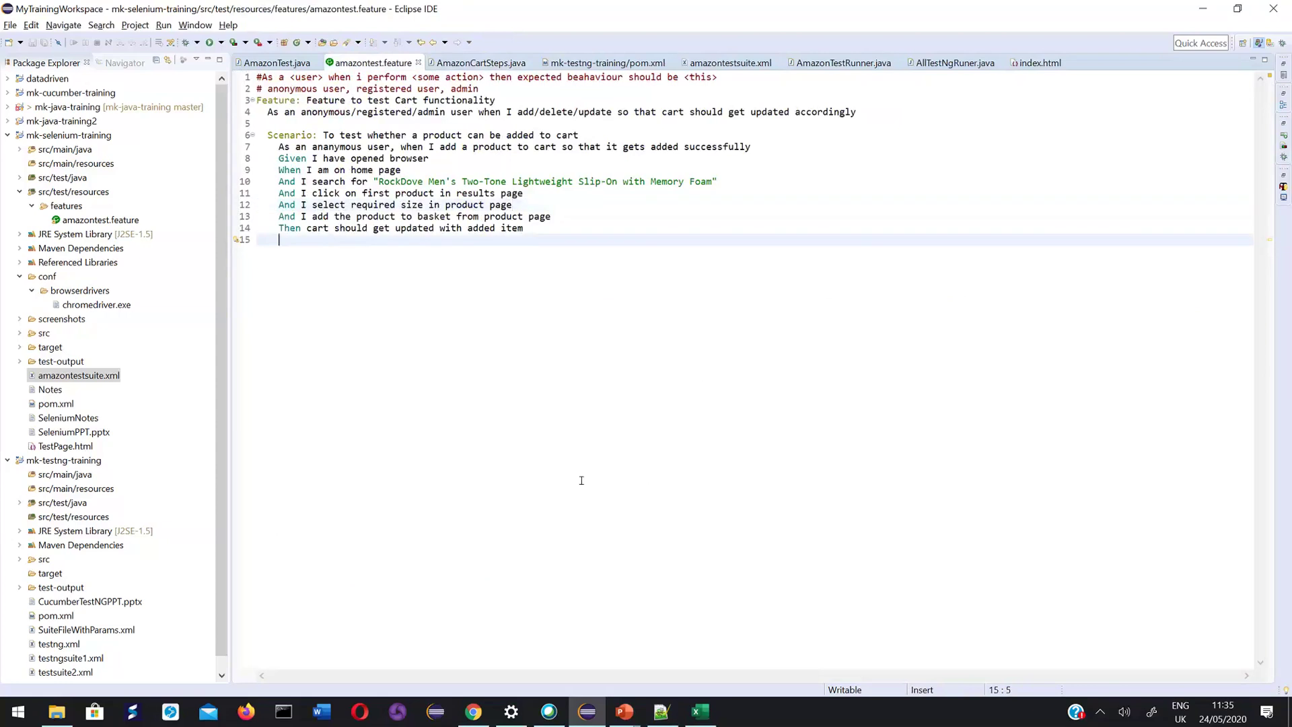
Switch to File Explorer and open the index report from the regenerated test-output folder in mk-selenium-training.
left_click(56, 711)
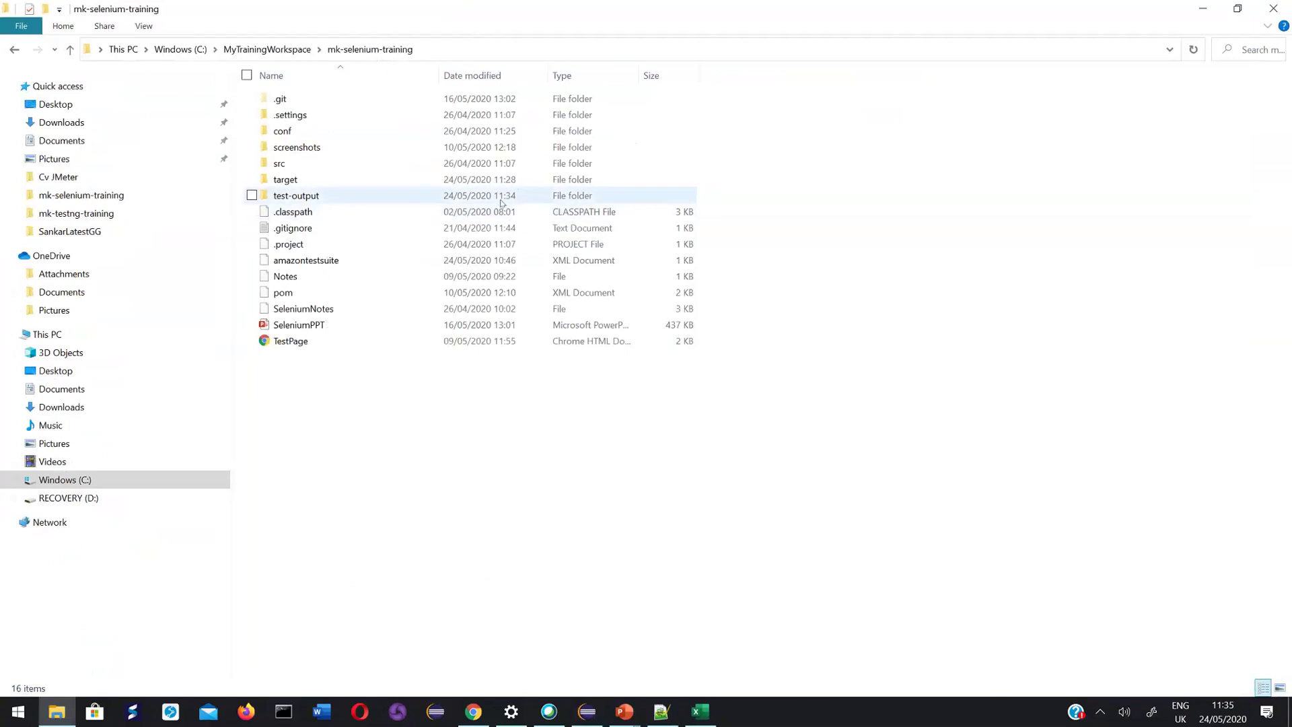
double_click(318, 197)
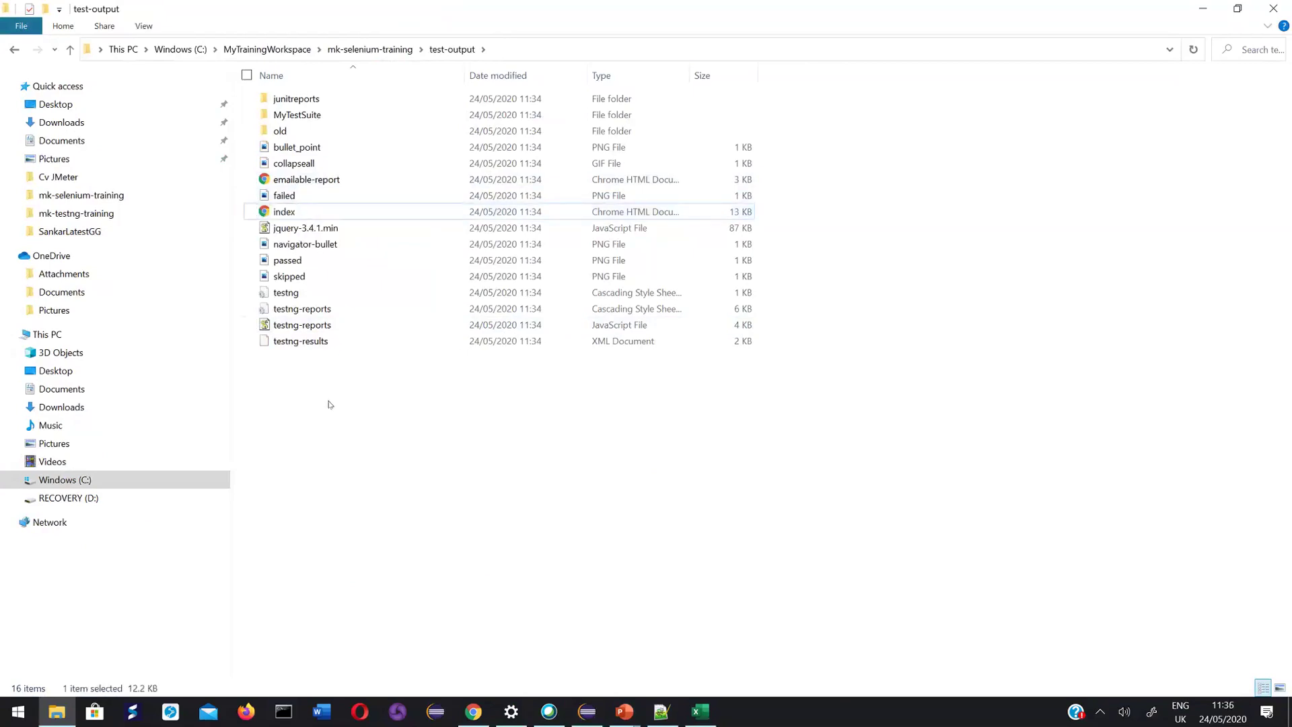
left_click(308, 214)
key("Return")
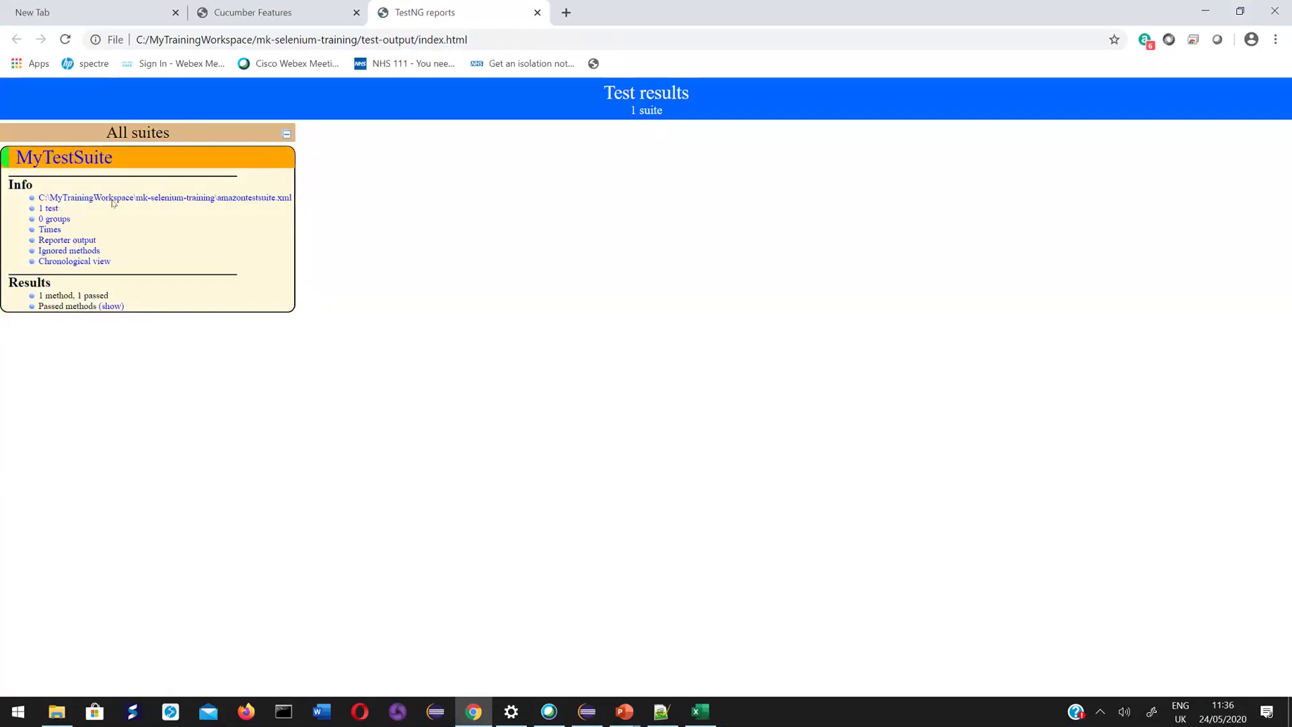
Open the report's amazontestsuite.xml link in a separate tab, and view the tests listed for MyTestSuite in the original report.
middle_click(242, 199)
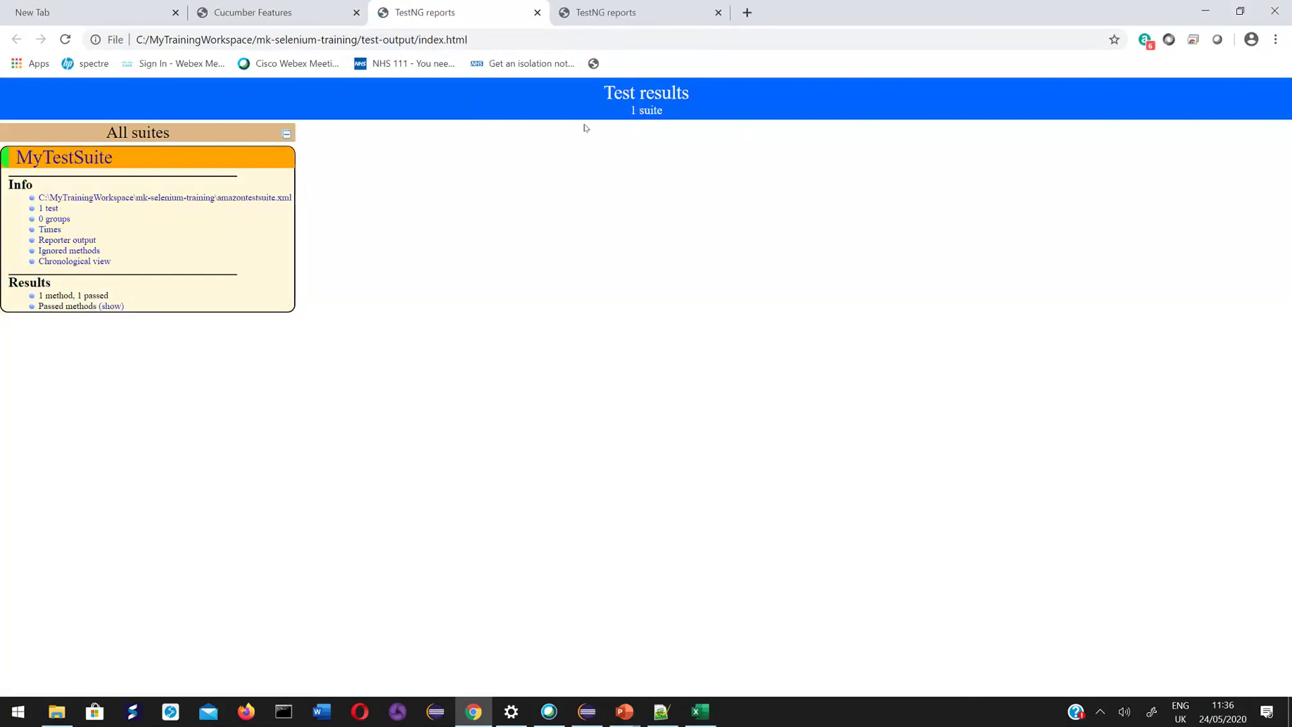
left_click(596, 26)
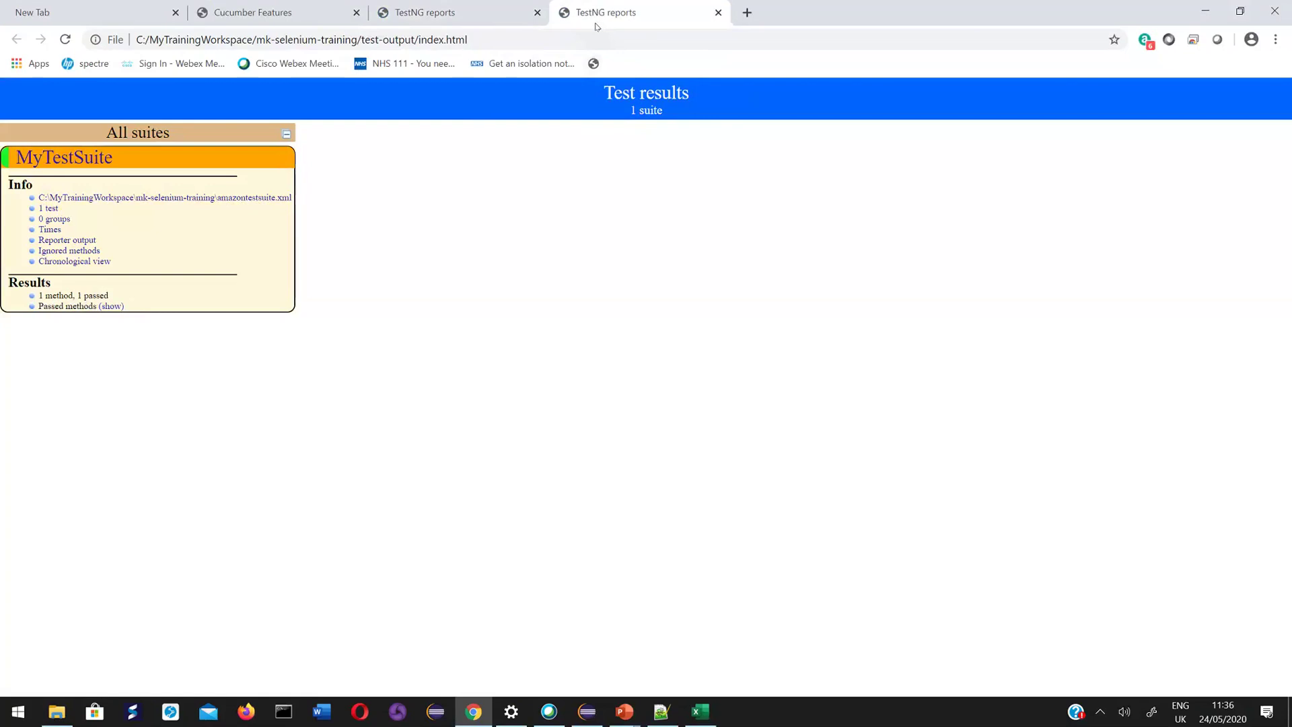
left_click(469, 21)
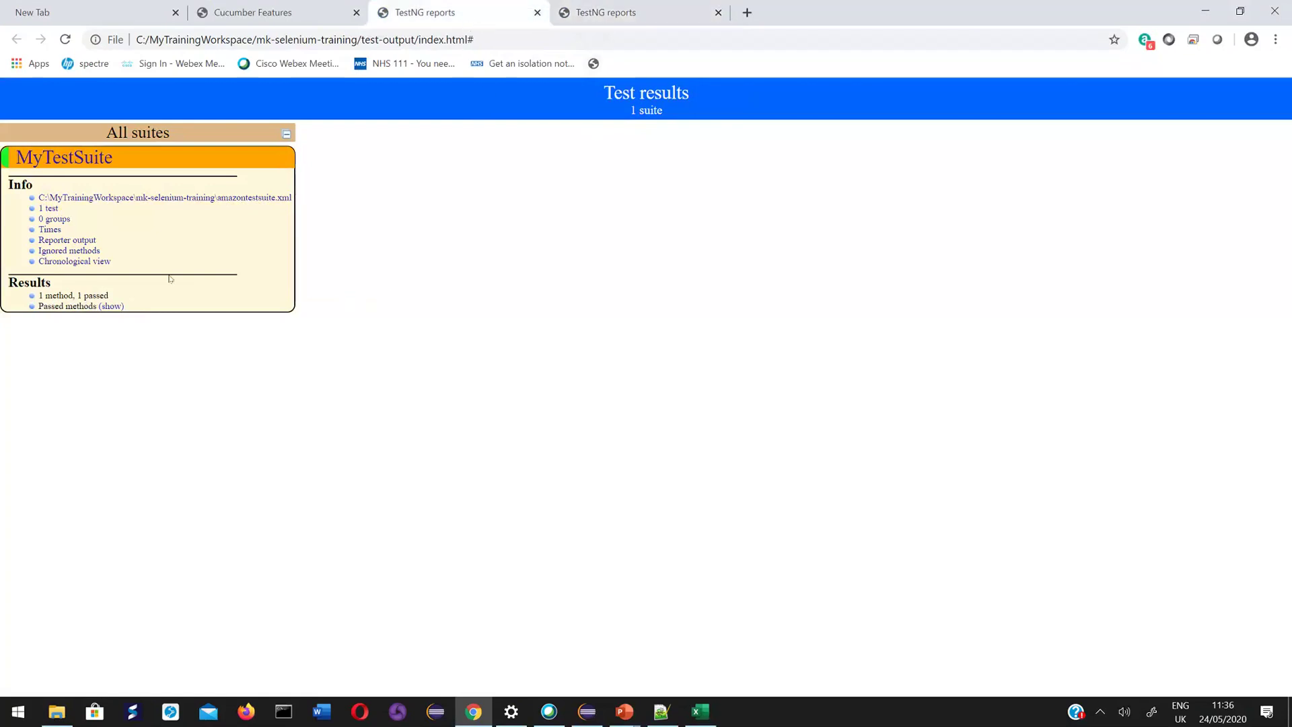
left_click(48, 209)
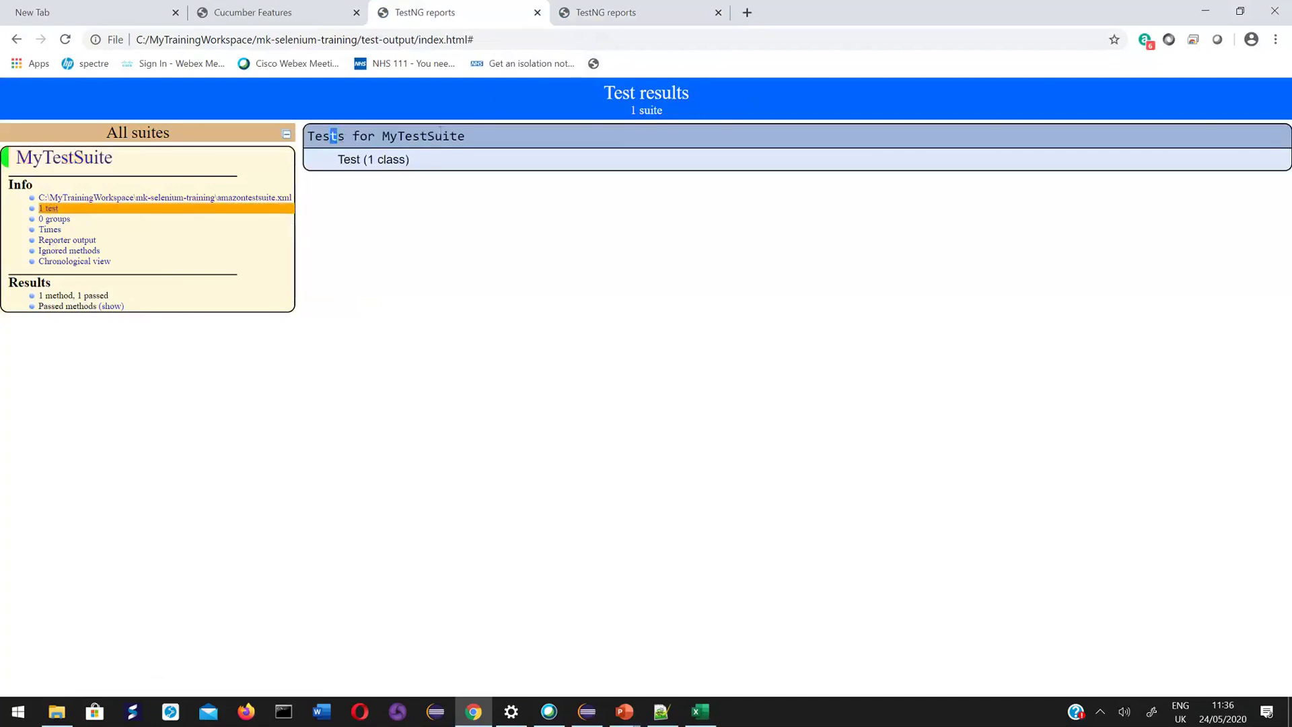
left_click_drag(331, 135, 458, 136)
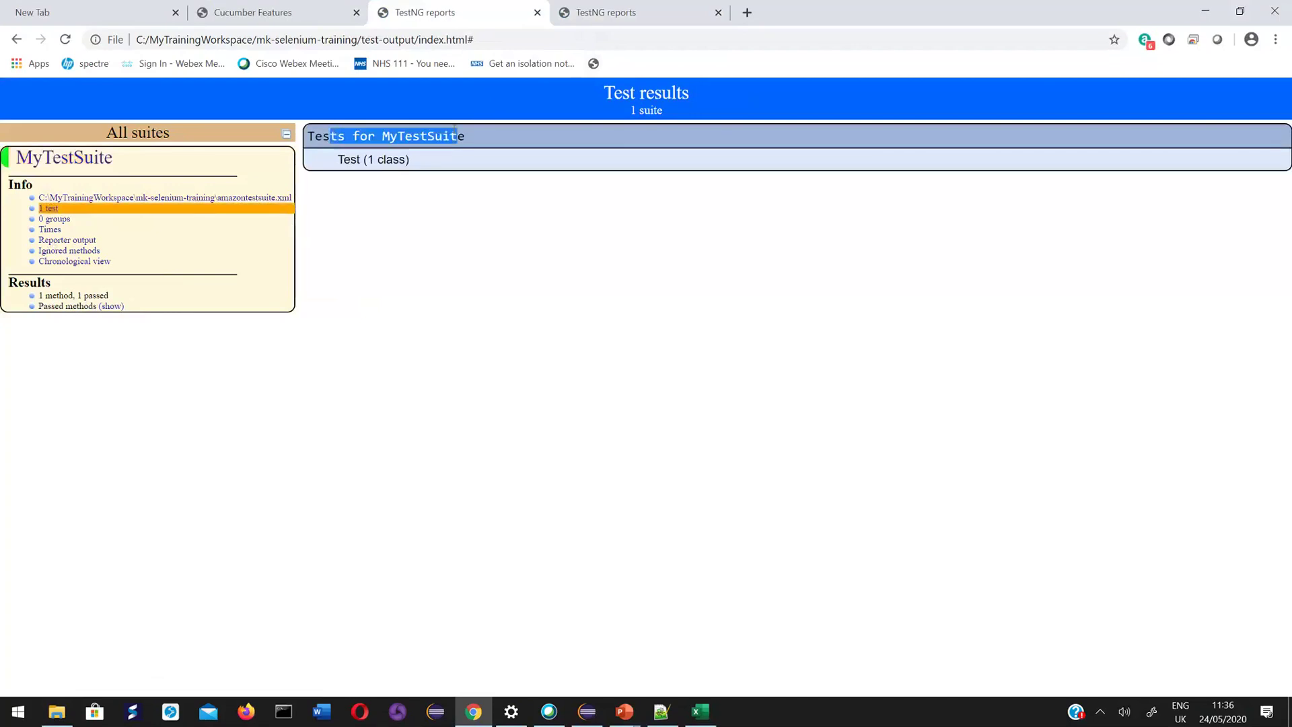
Switch to Eclipse, highlight the suite name MyTestSuite in amazontestsuite.xml, and shrink the window to compare it with the report.
left_click(587, 714)
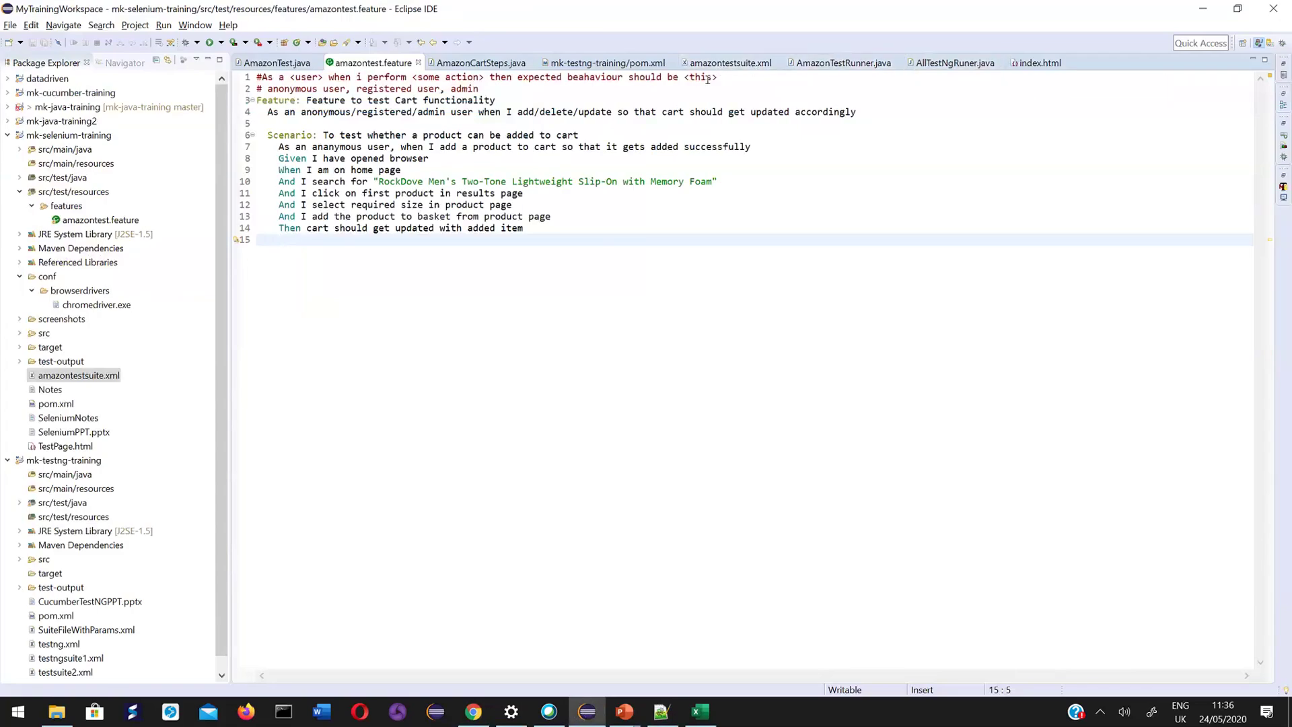
left_click(724, 63)
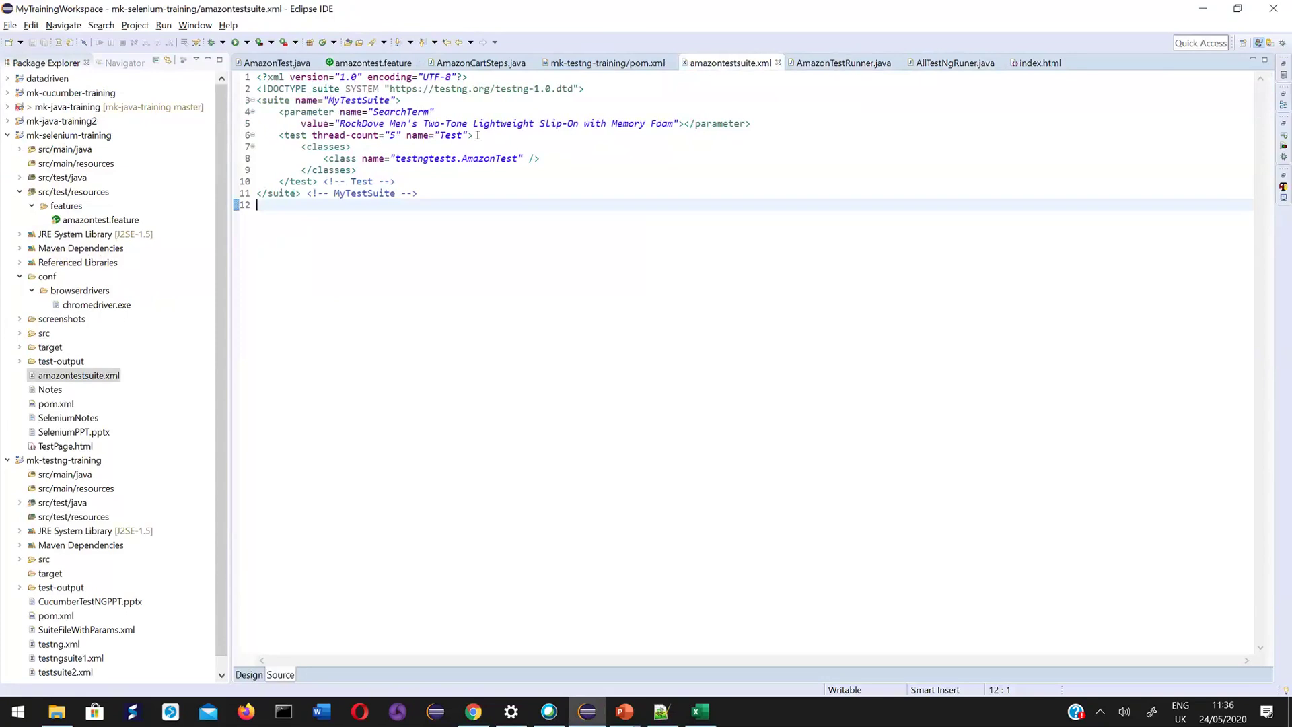
left_click(364, 101)
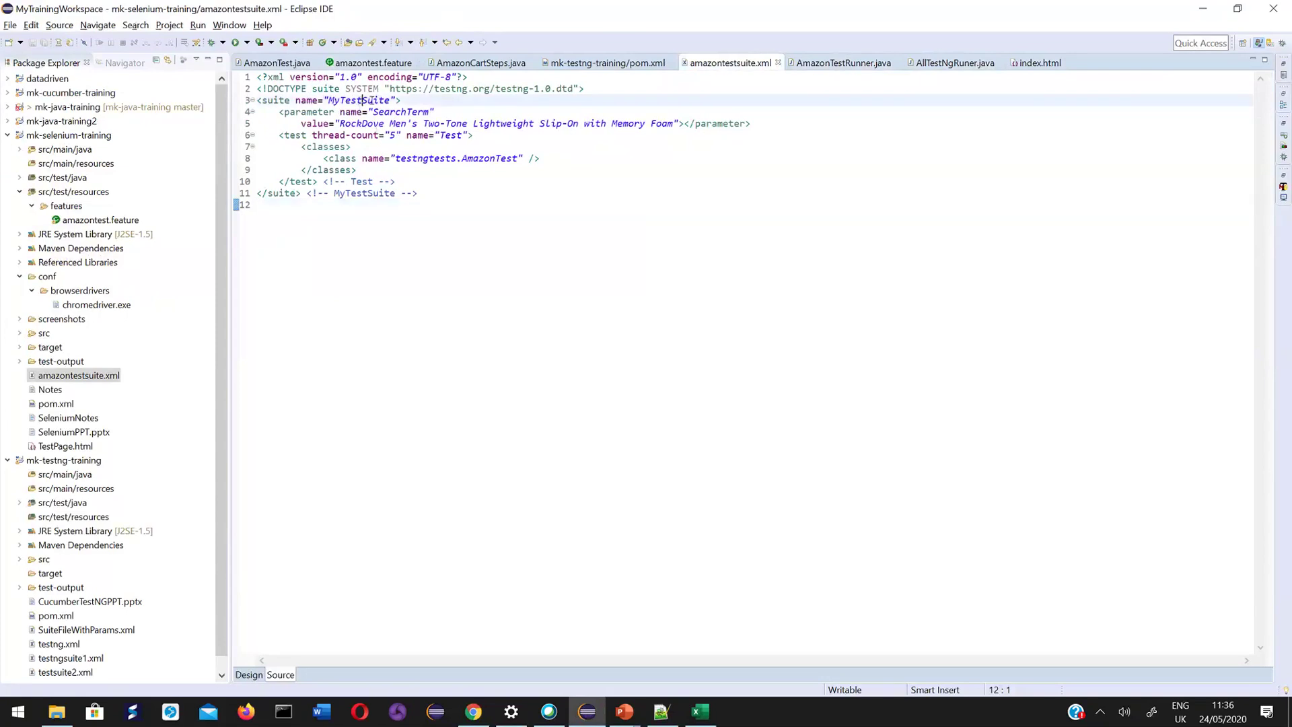
left_click(1236, 9)
double_click(357, 100)
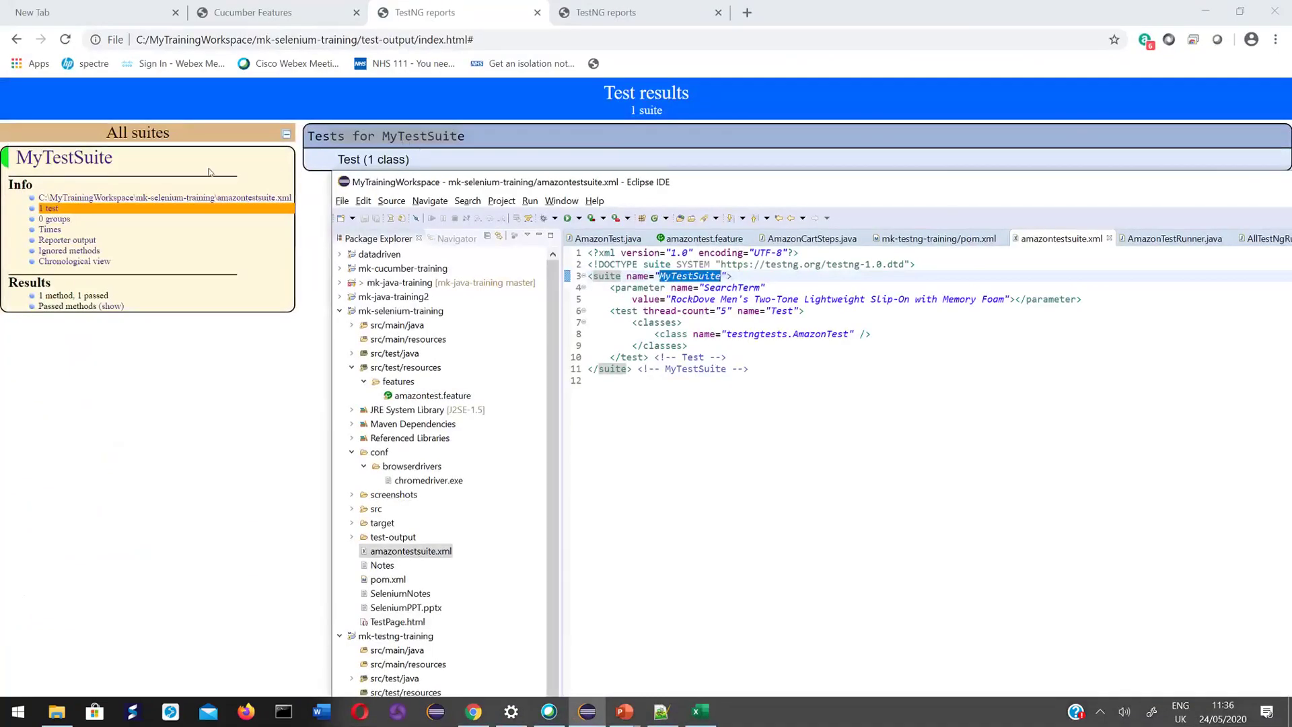
Review the report's Times, Reporter output and Chronological view, examining the executed methods and the addToCartTest search parameter.
left_click(49, 230)
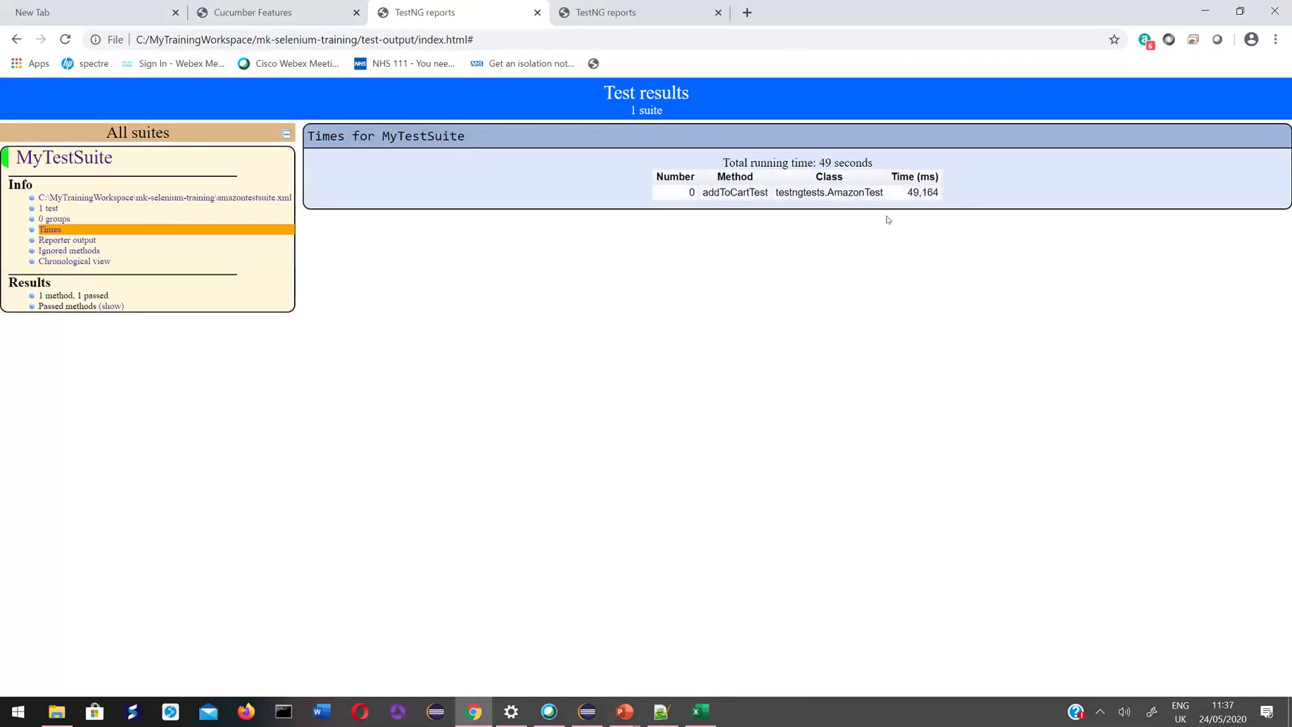
left_click(66, 241)
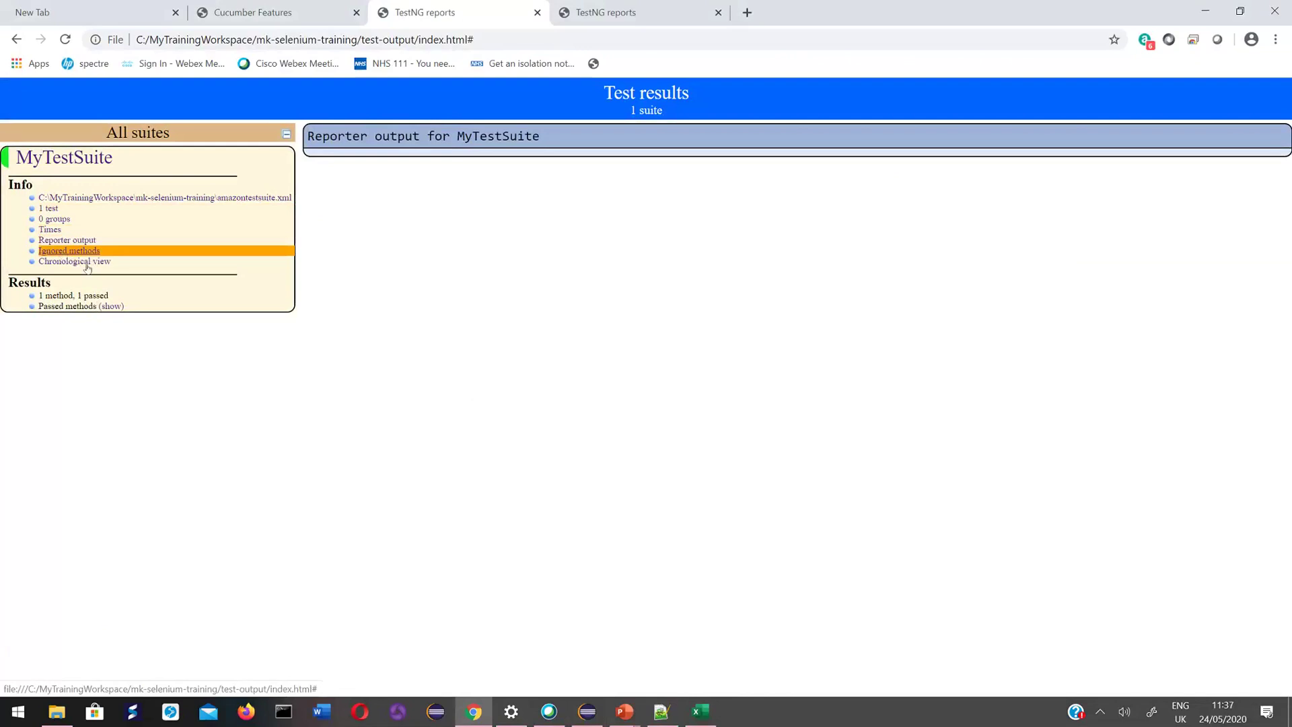
left_click(78, 265)
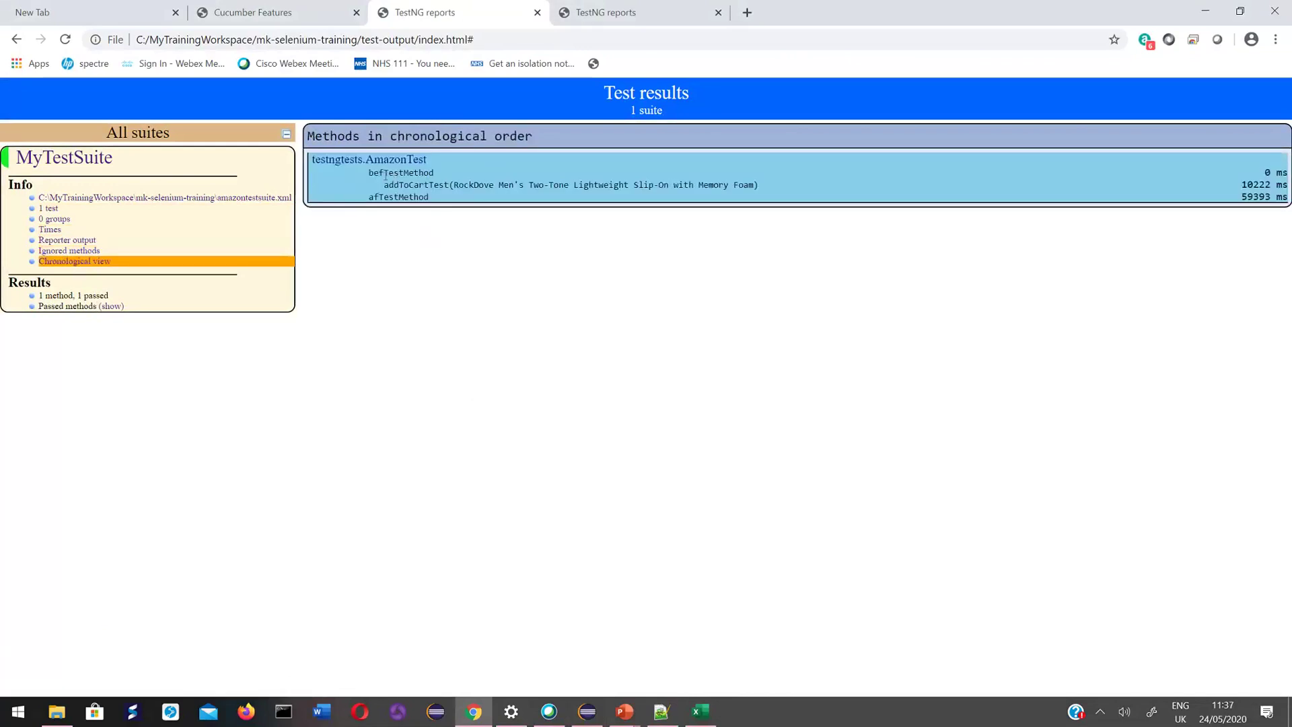
left_click_drag(390, 174, 430, 173)
double_click(417, 185)
double_click(391, 196)
left_click(453, 180)
left_click_drag(453, 180, 757, 178)
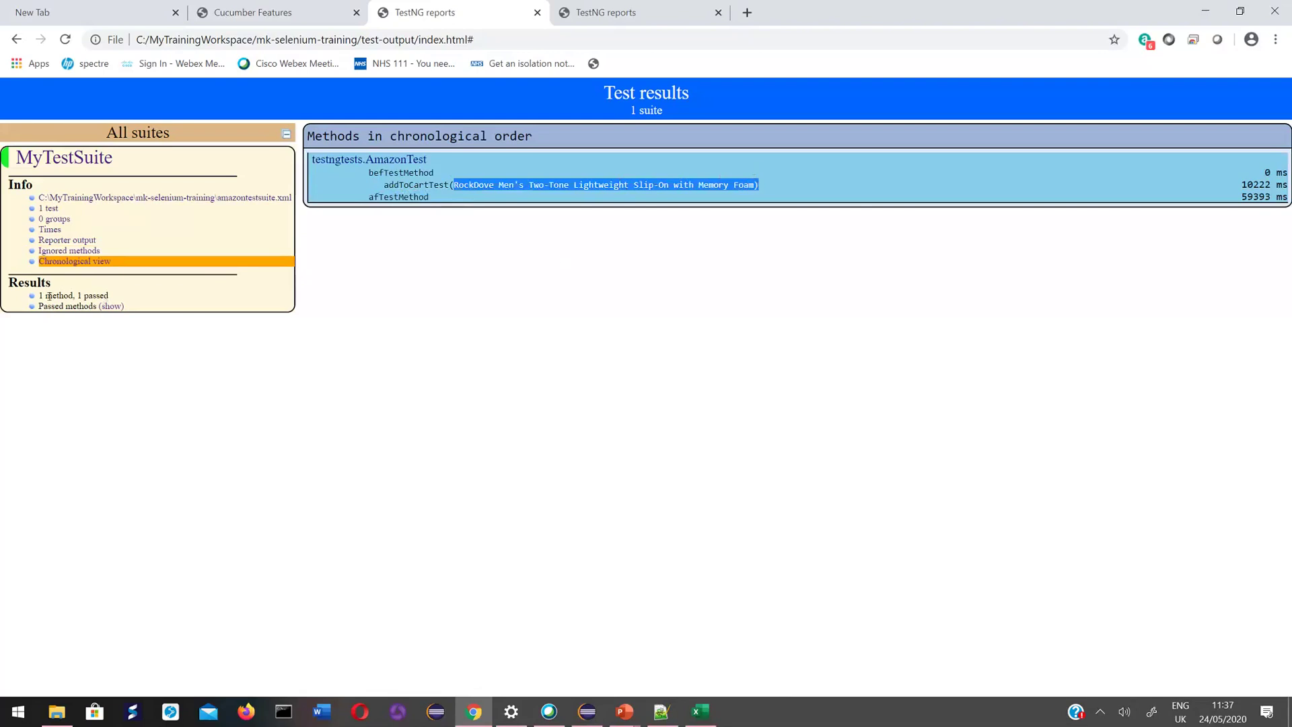
Show the passed methods in the MyTestSuite results and close that TestNG report tab.
left_click(83, 292)
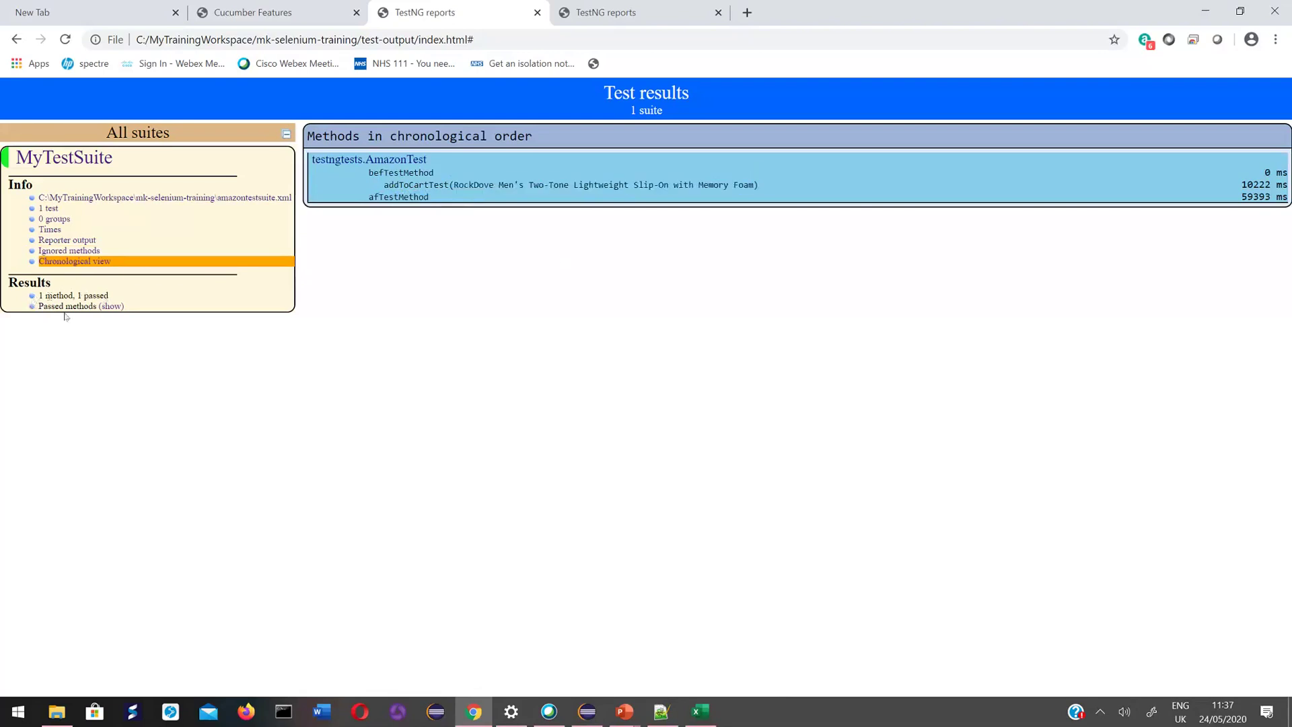
left_click(111, 308)
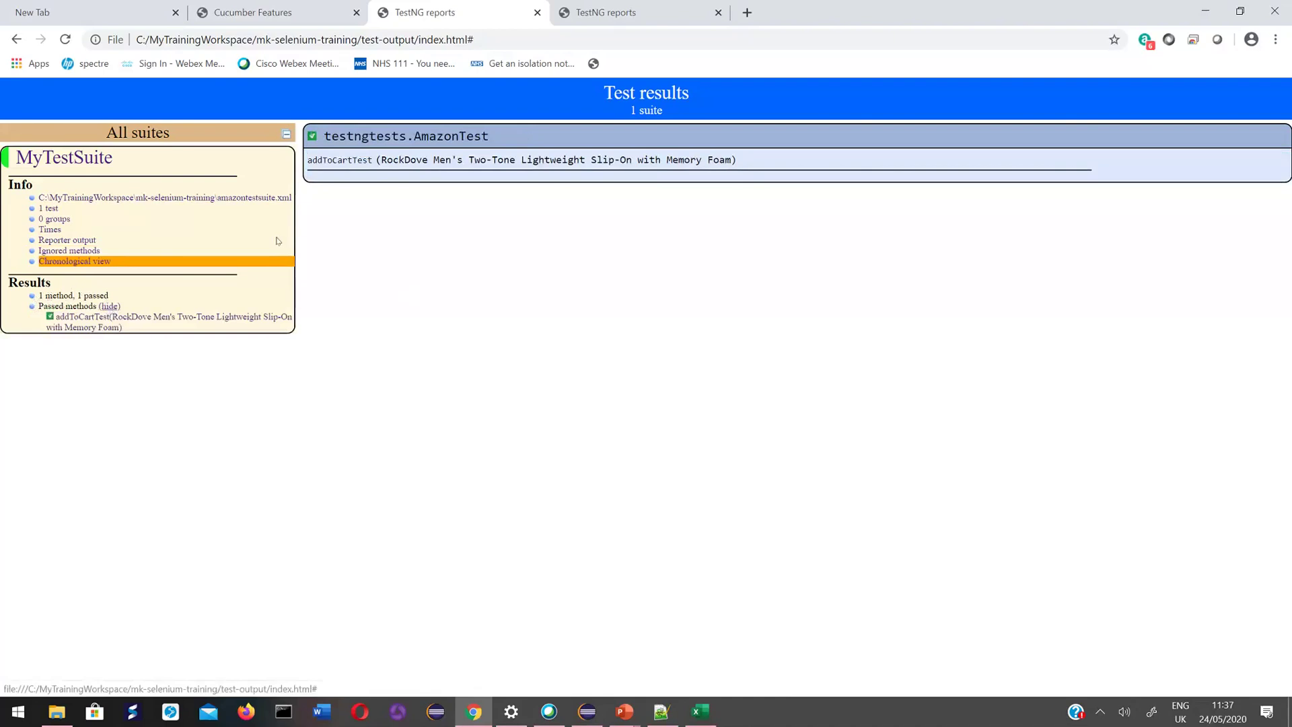
middle_click(462, 13)
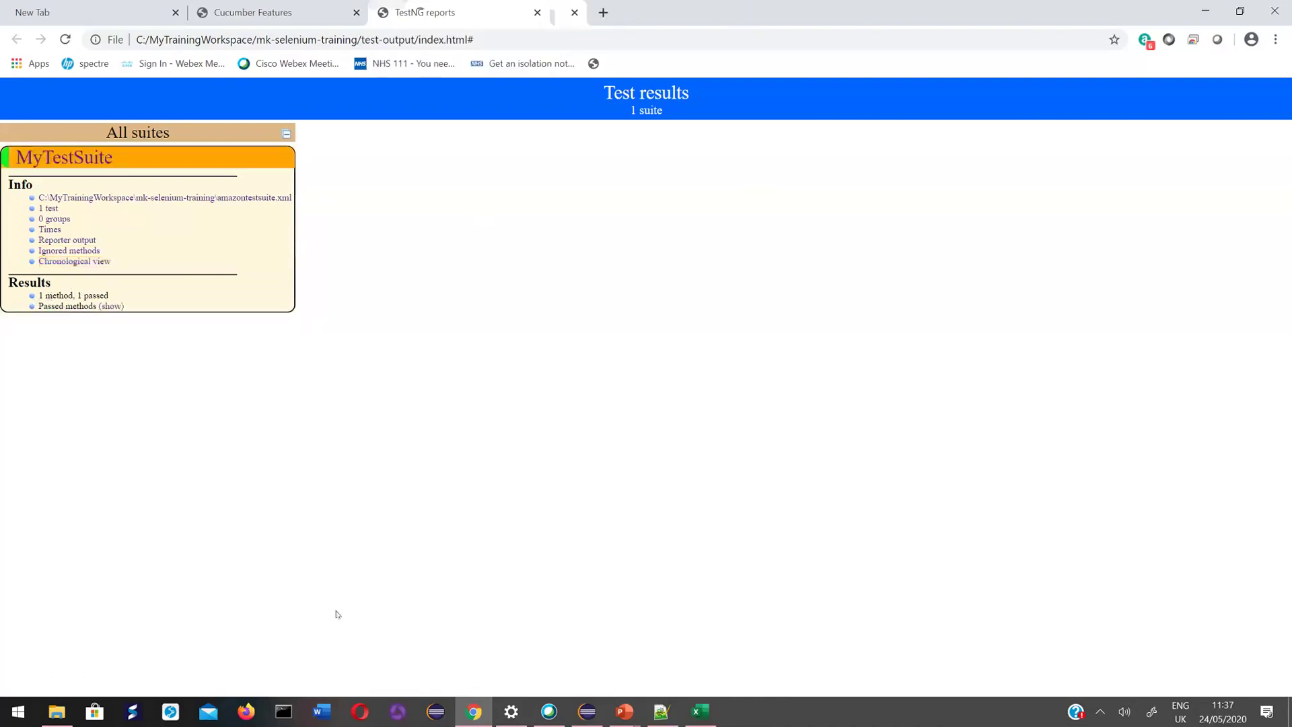
Open emailable-report from the test-output folder and examine the addToCartTest execution time and Parameter #1.
left_click(56, 718)
left_click(377, 494)
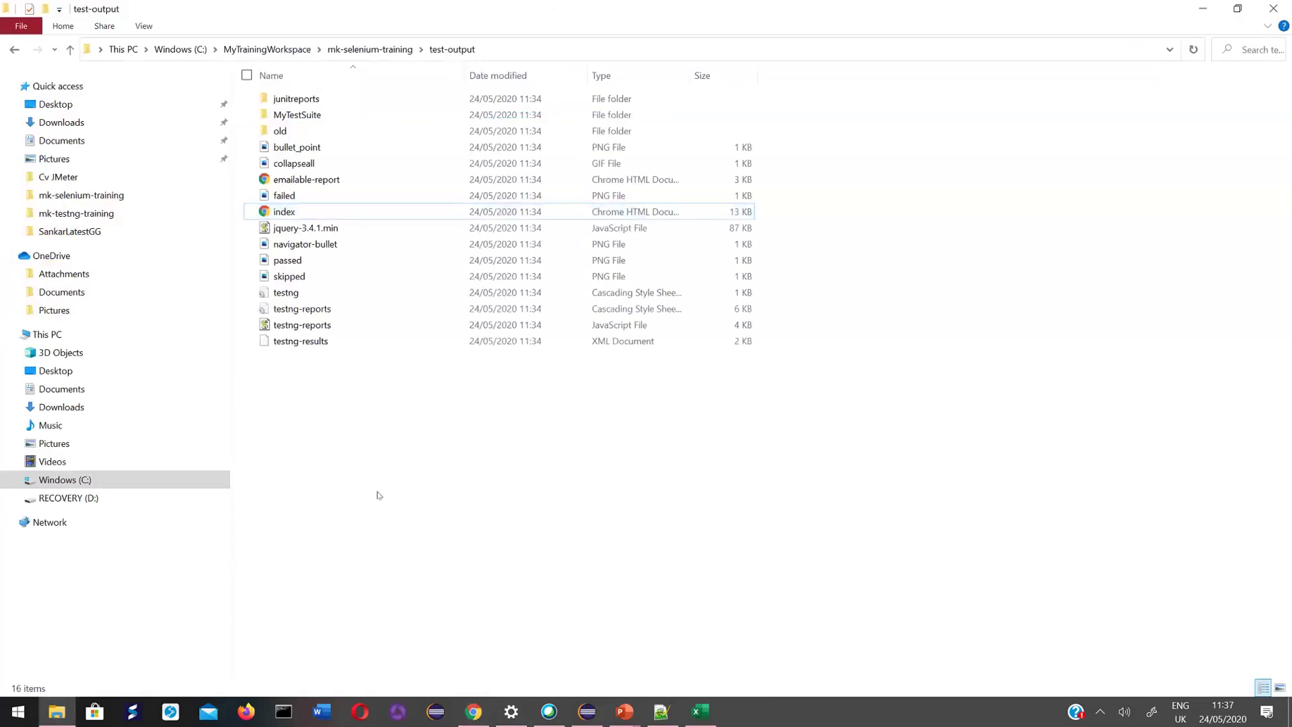
left_click(336, 183)
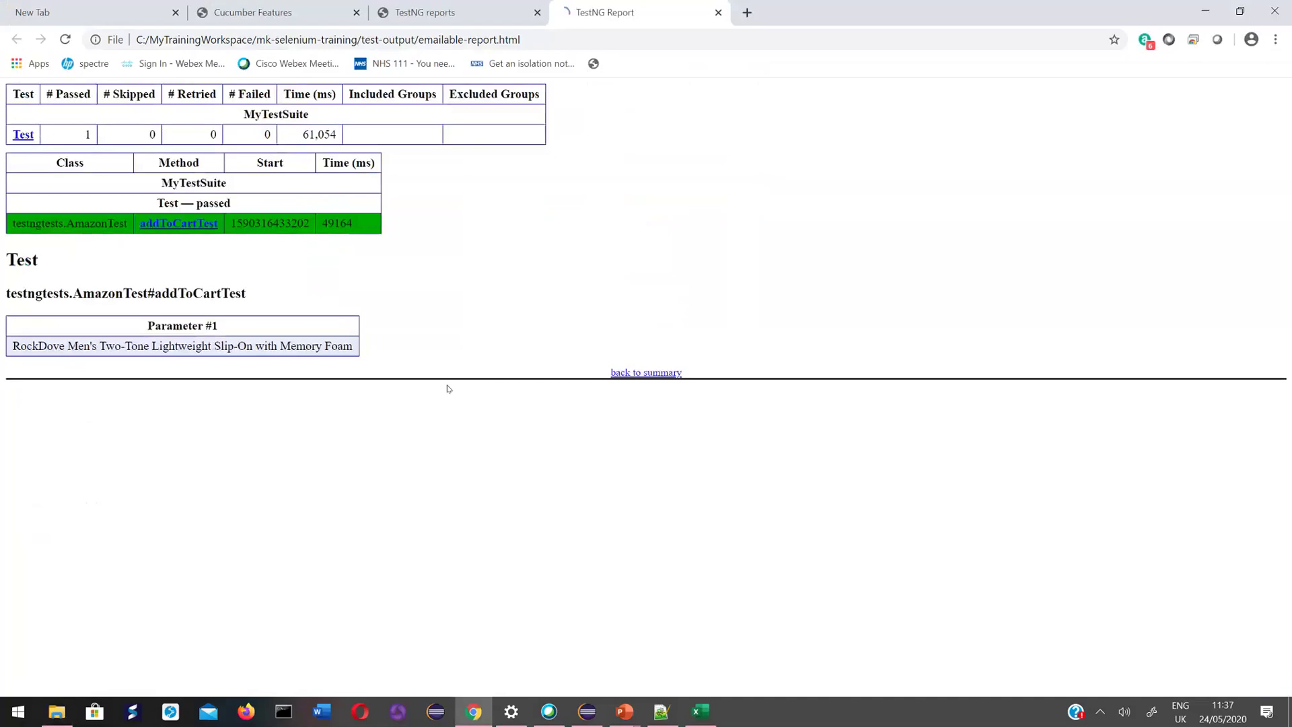
double_click(171, 345)
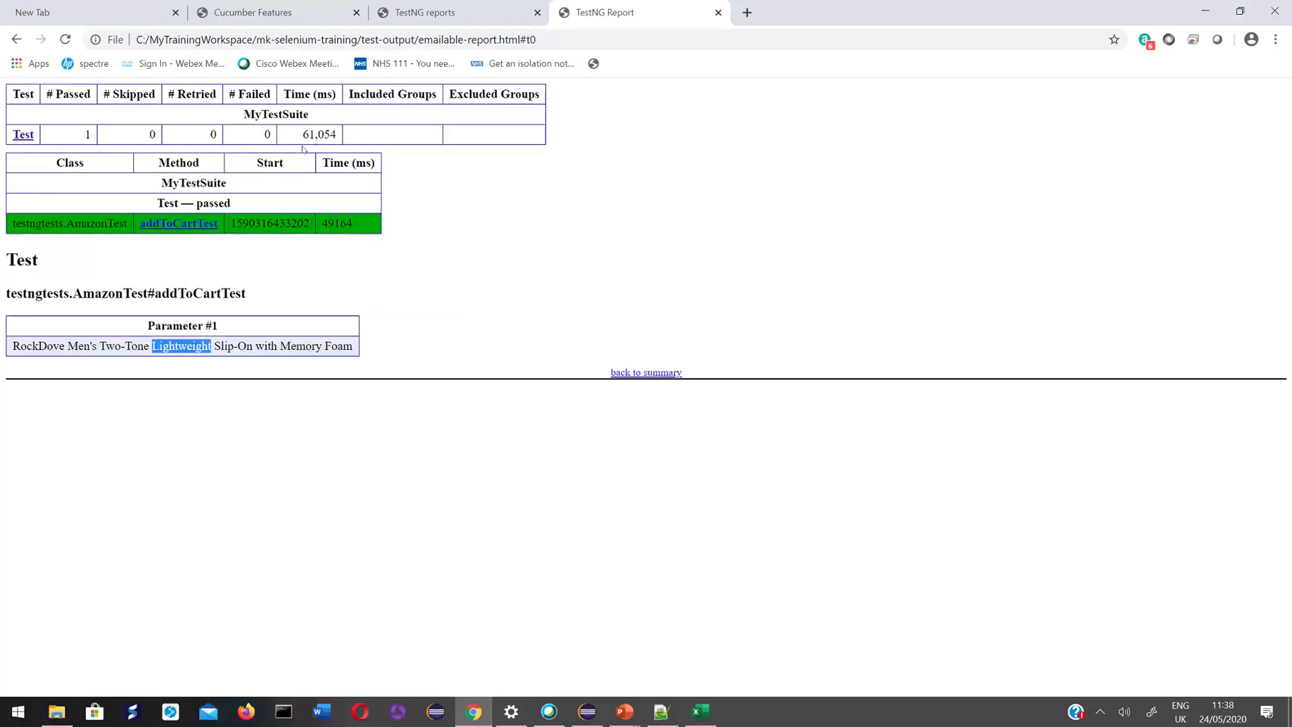
left_click_drag(354, 224, 329, 224)
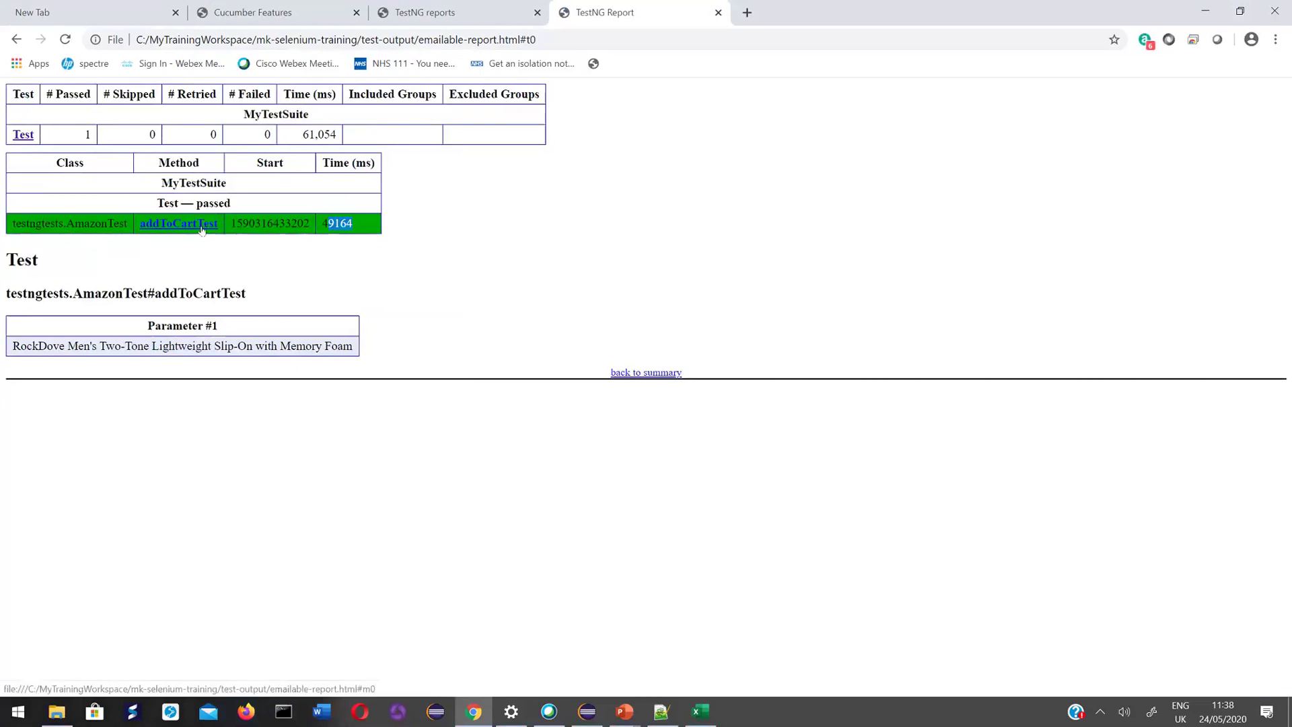
triple_click(187, 339)
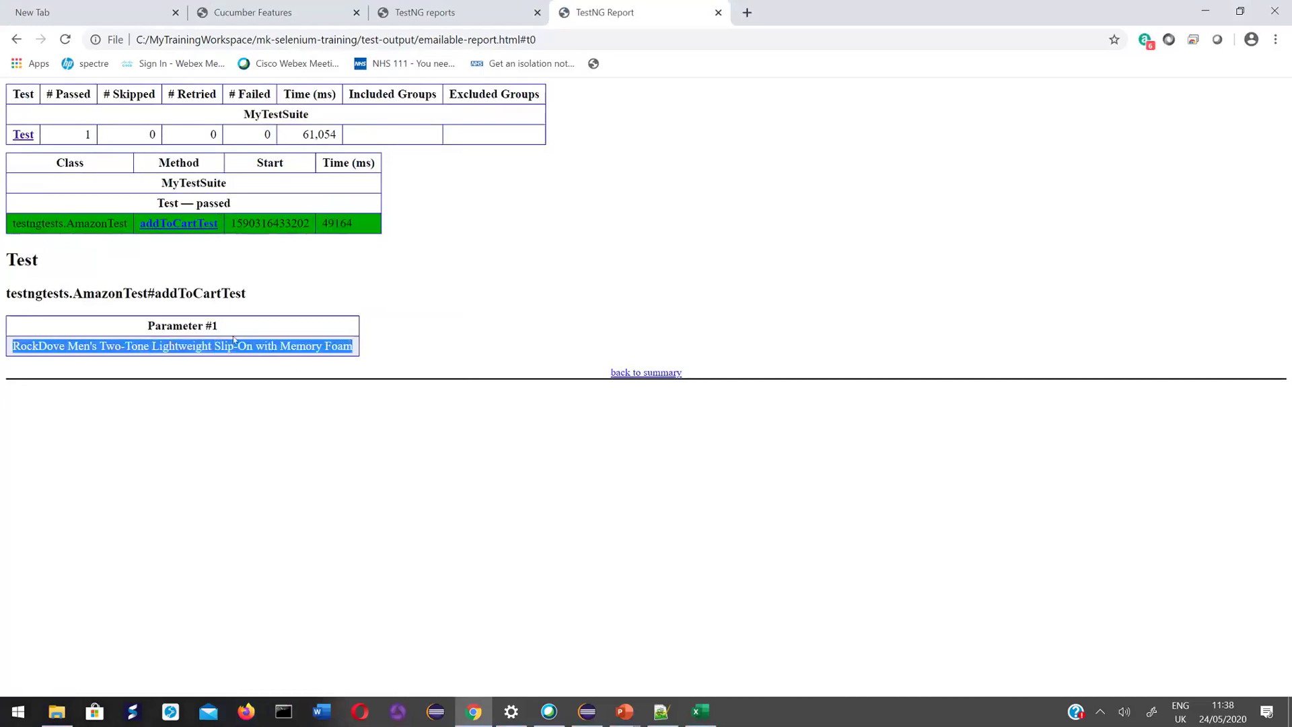
Clear the text selection and return to the Cucumber Features report to compare it with the TestNG reports.
left_click(563, 351)
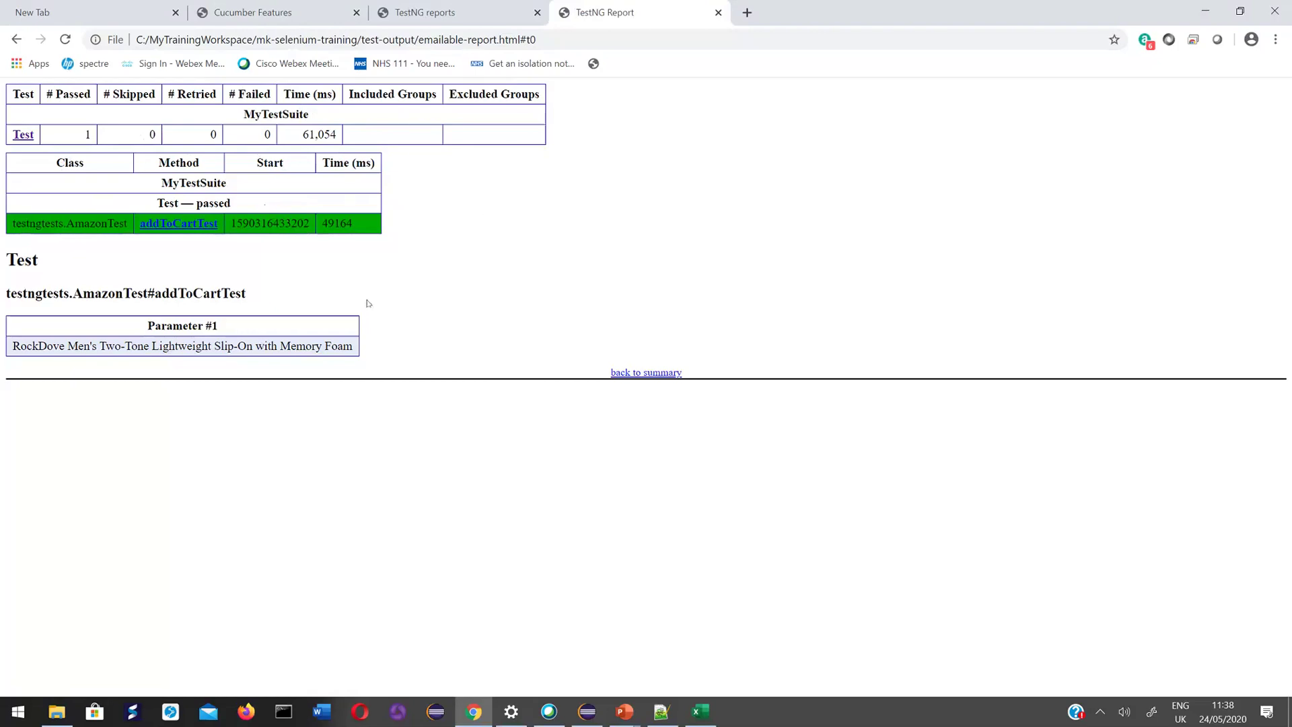
left_click(424, 14)
left_click(303, 9)
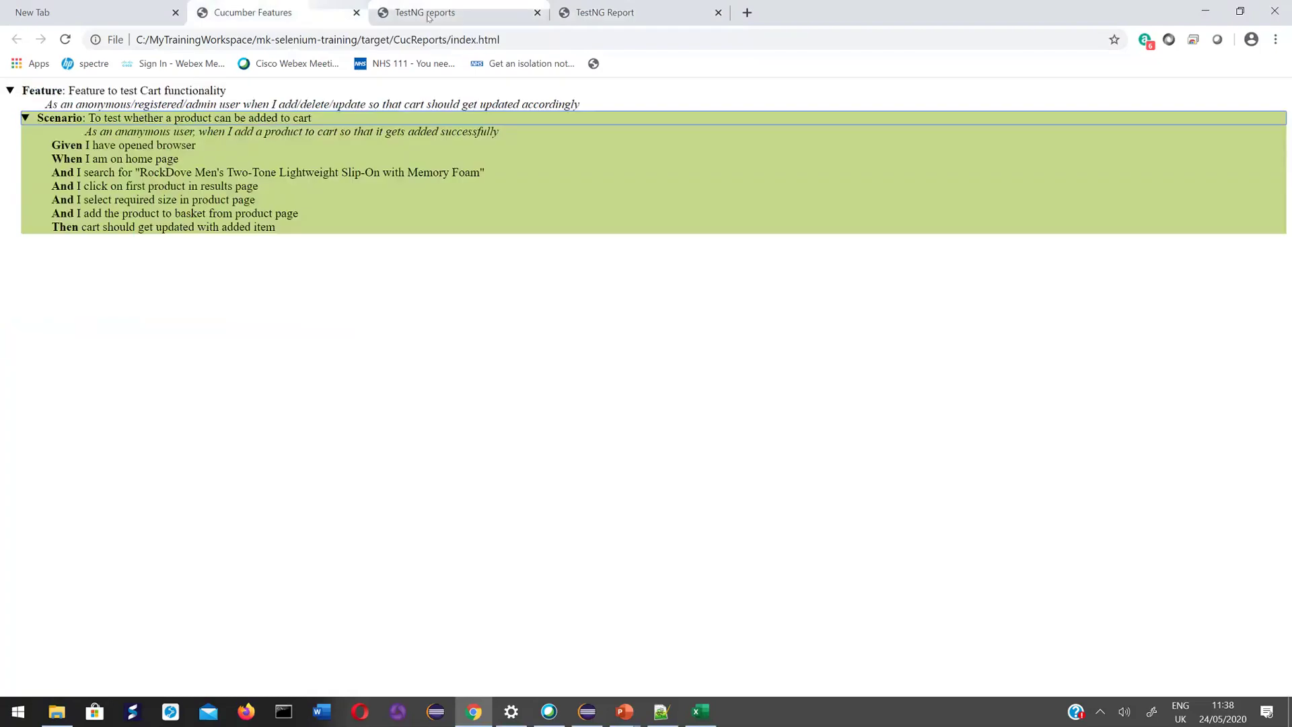
Inspect the report files in test-output and the contents of its MyTestSuite folder, and close File Explorer.
left_click(57, 711)
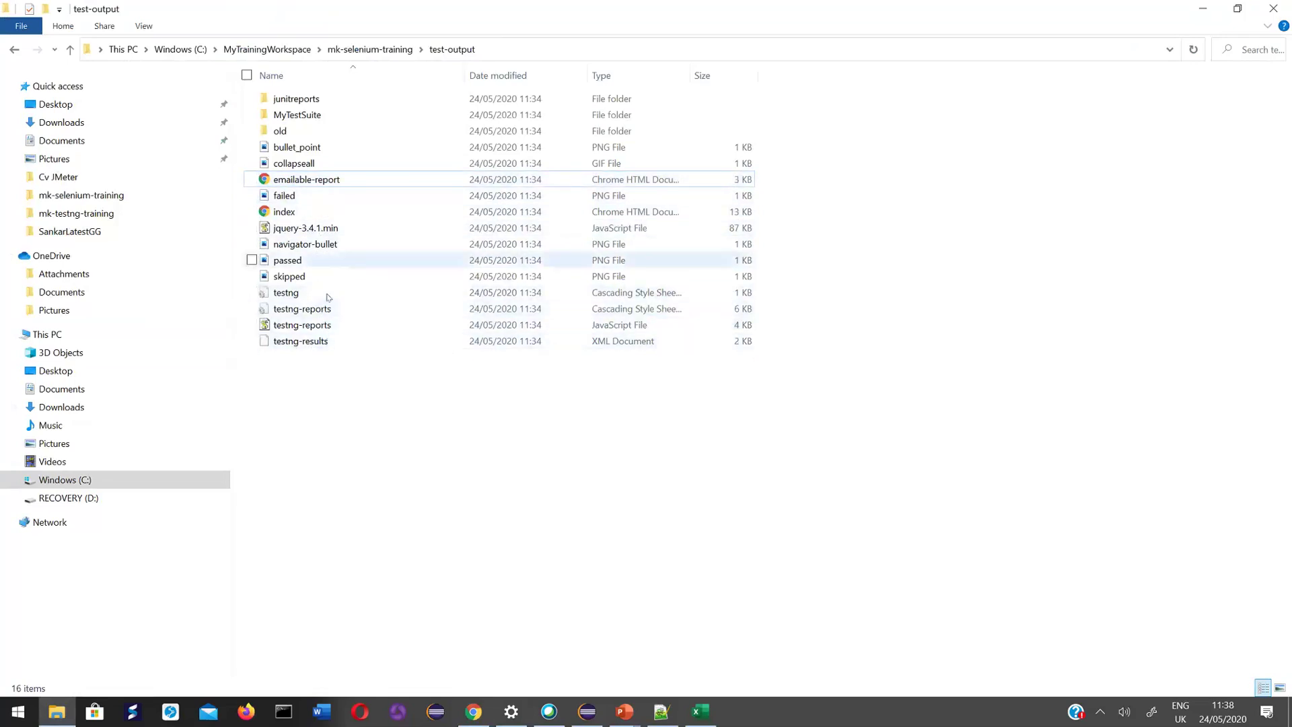
left_click(301, 197)
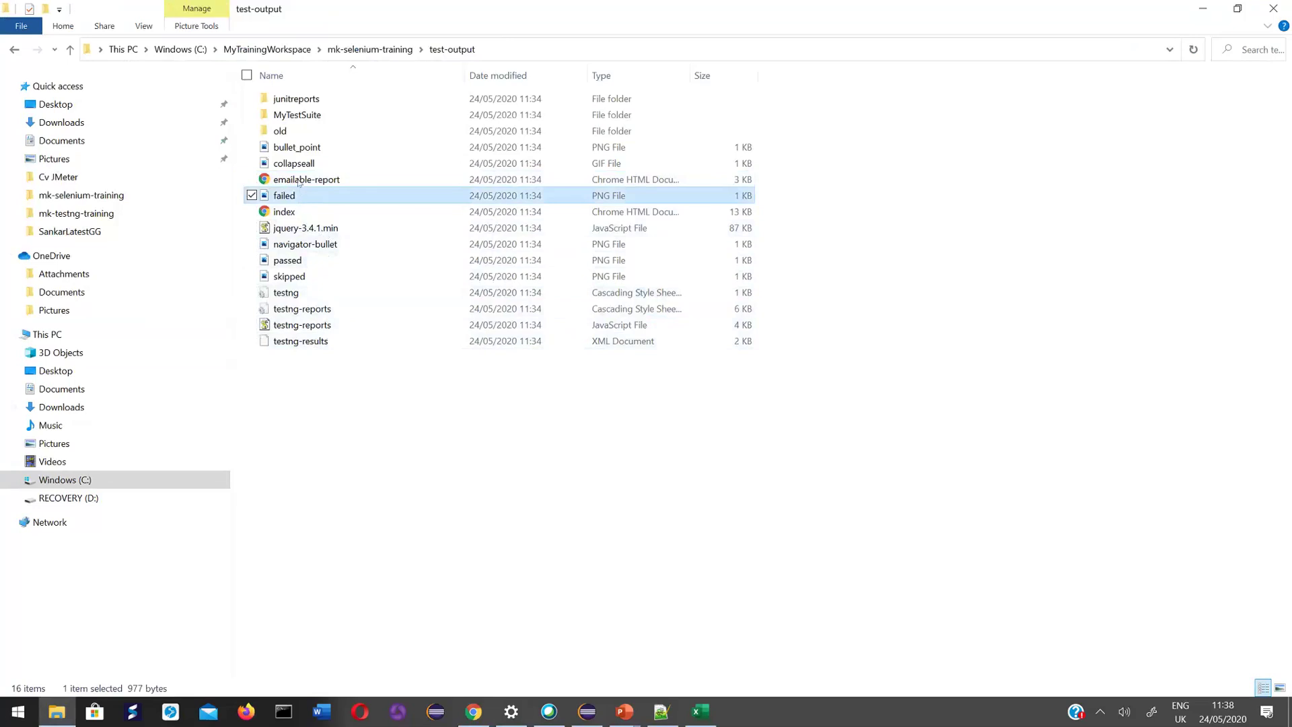
left_click(299, 180)
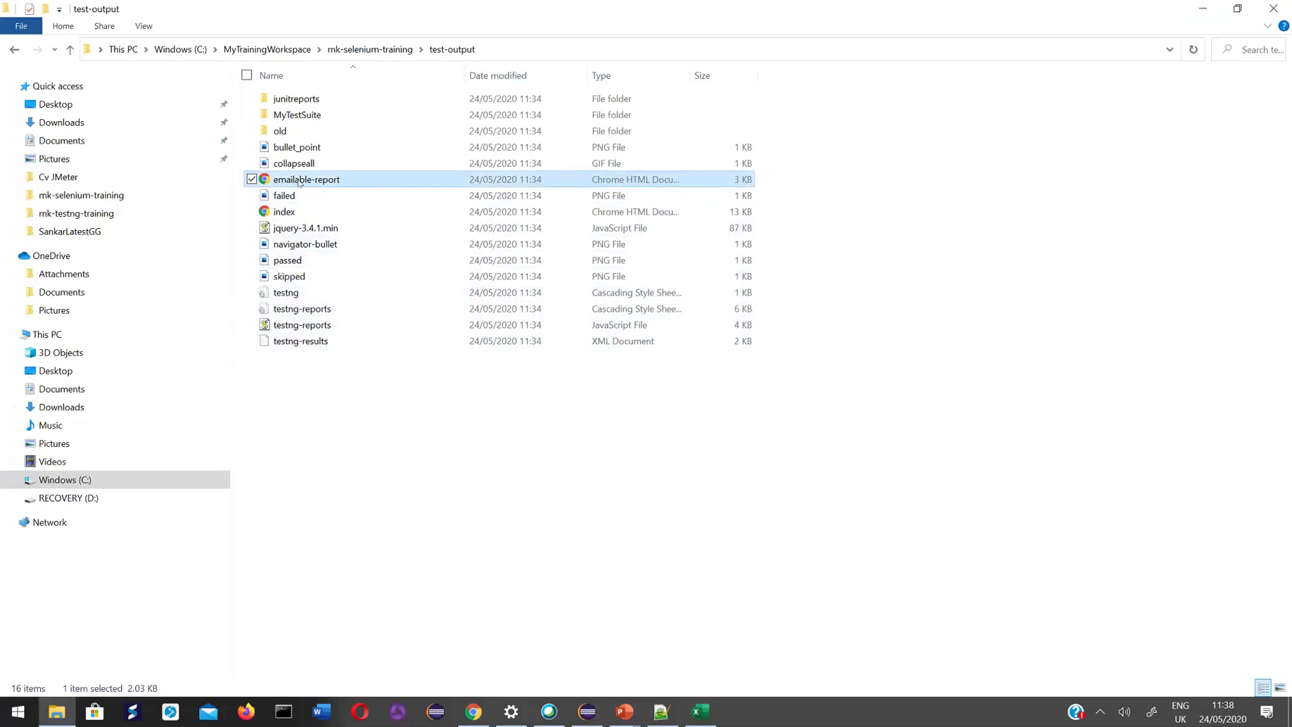
key("alt+f")
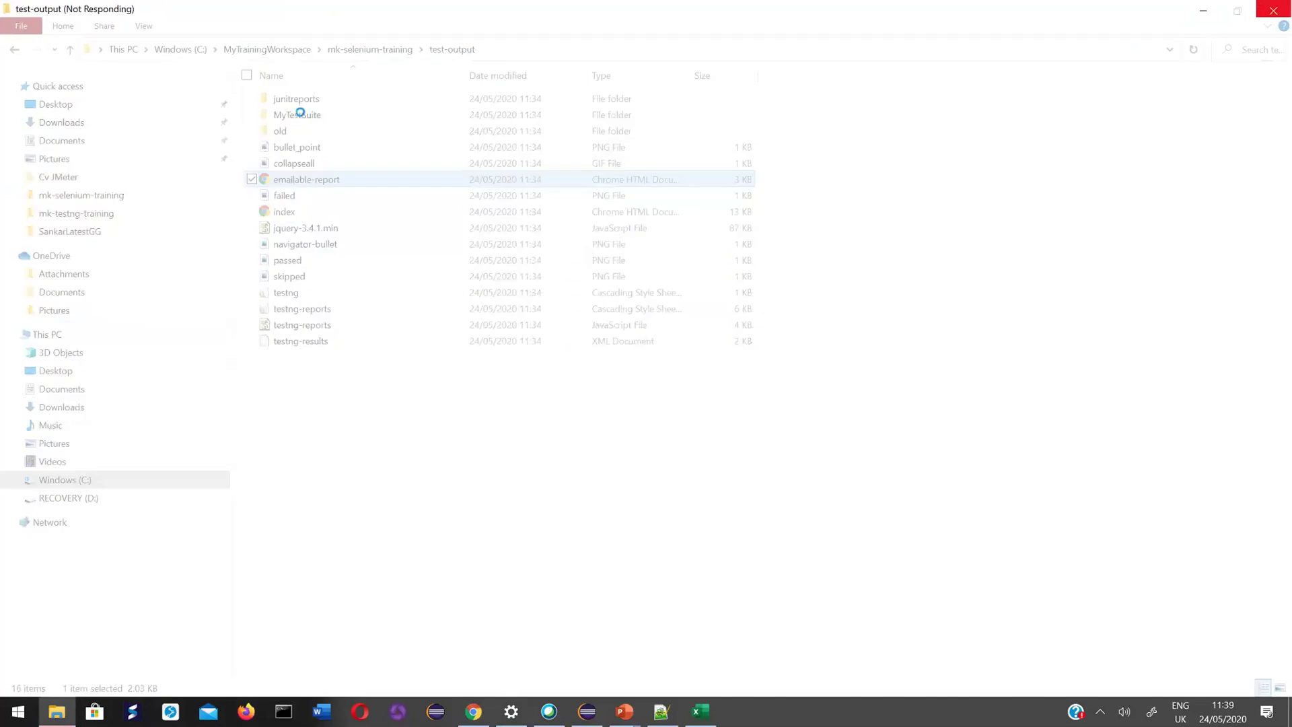
double_click(301, 114)
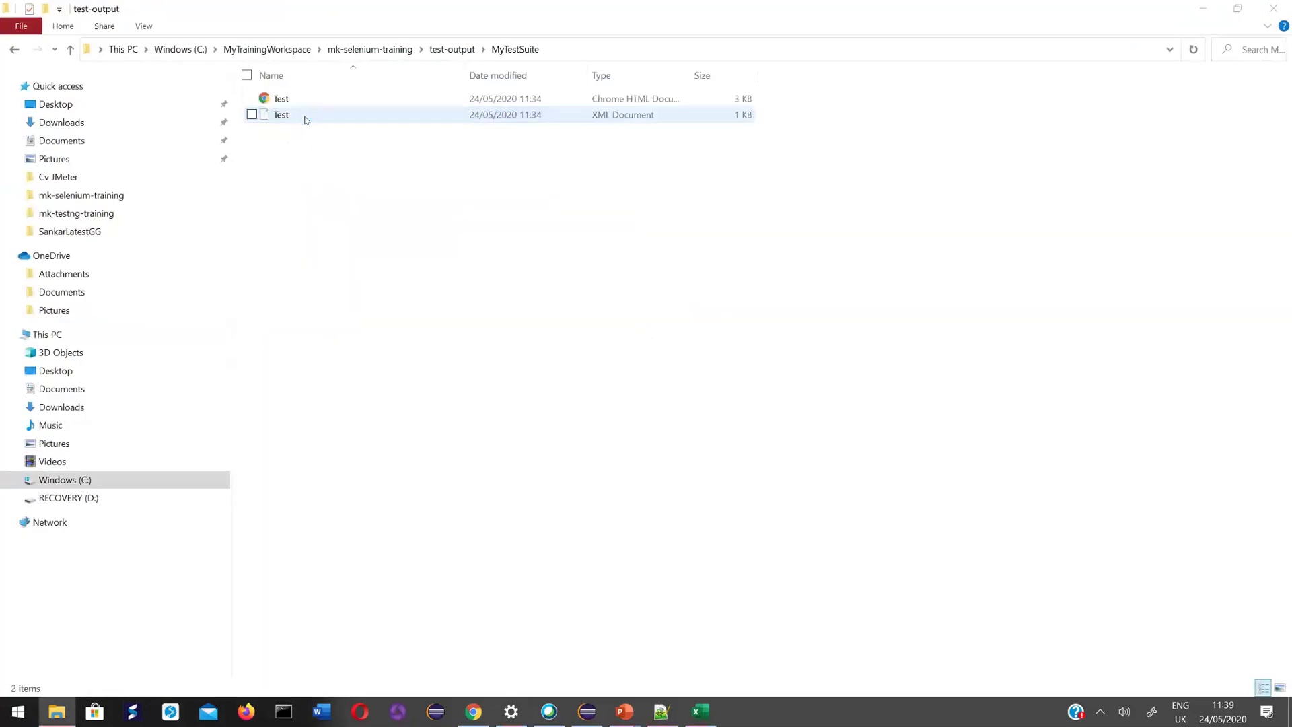
left_click(14, 52)
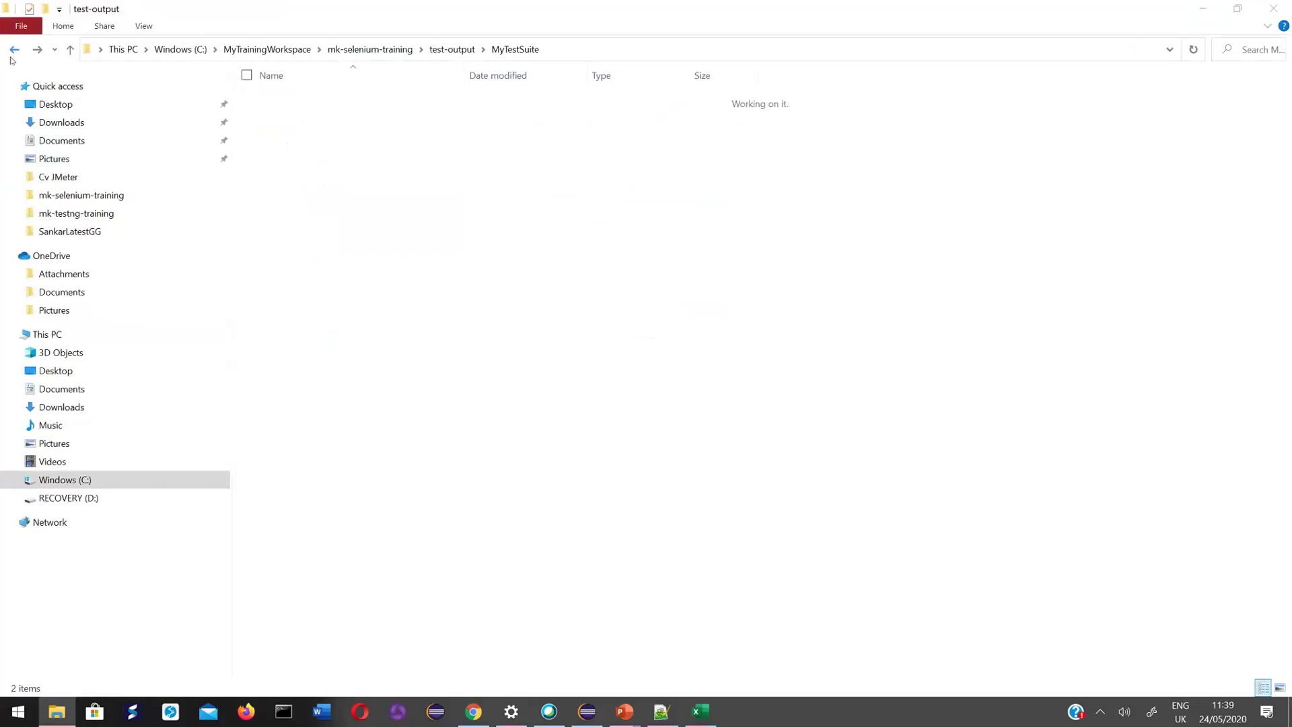
left_click(360, 456)
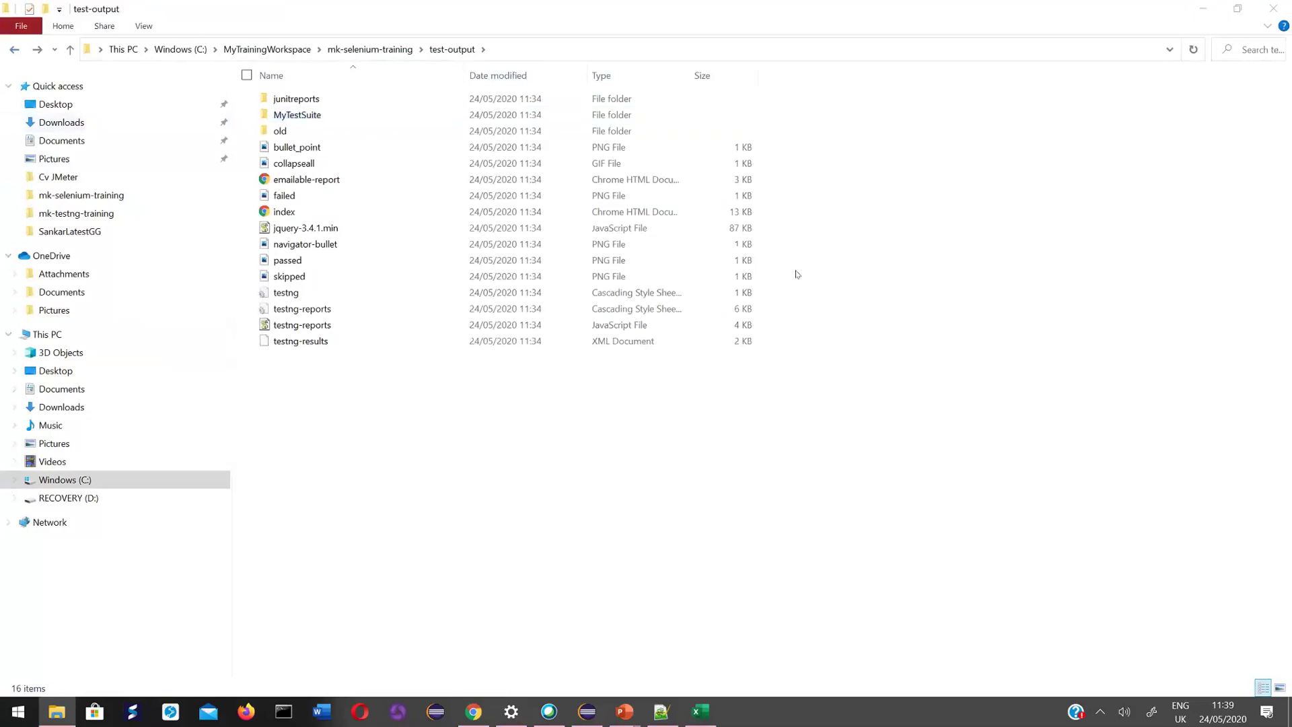
left_click(1268, 12)
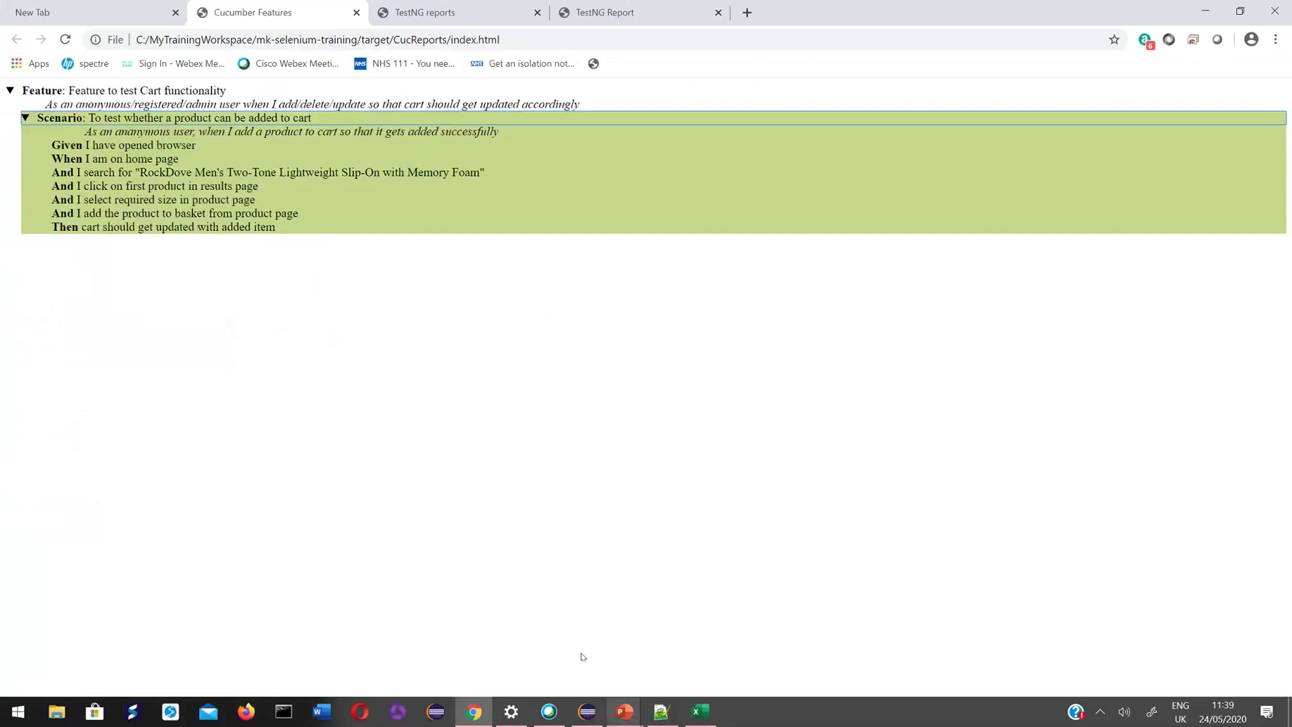
Switch to PowerPoint and highlight the "Test-output folder contains files like" line on the TestNG HTML and XML reports slide.
key("alt+Tab")
left_click(502, 308)
triple_click(677, 315)
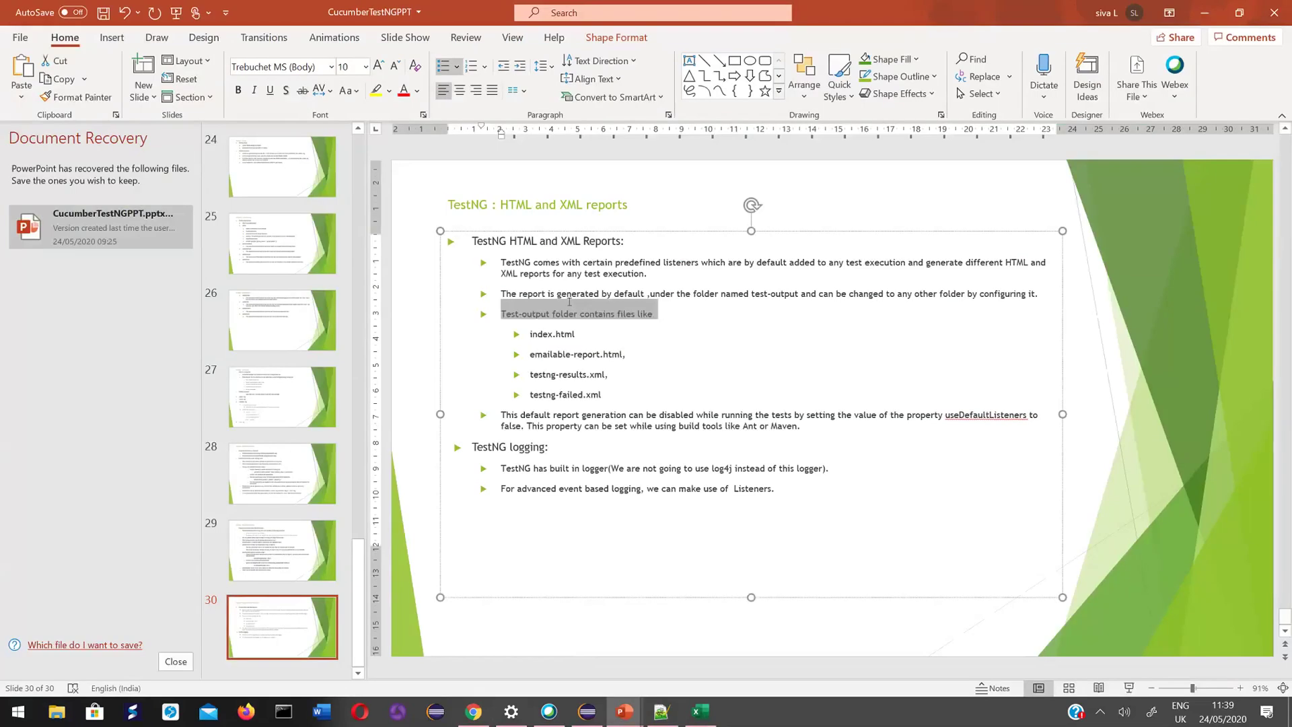
Highlight the emailable-report.html, testng-results.xml and testng-failed.xml entries on the slide one after another.
triple_click(567, 353)
triple_click(546, 374)
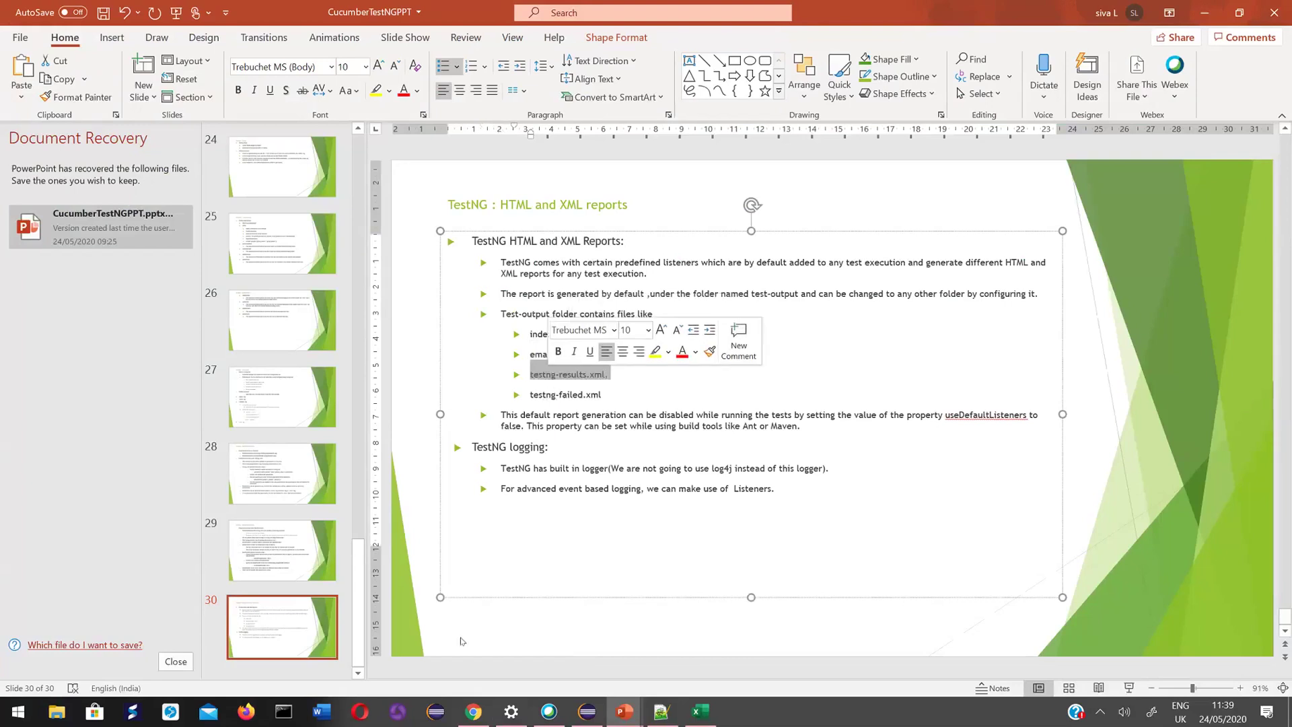
triple_click(547, 396)
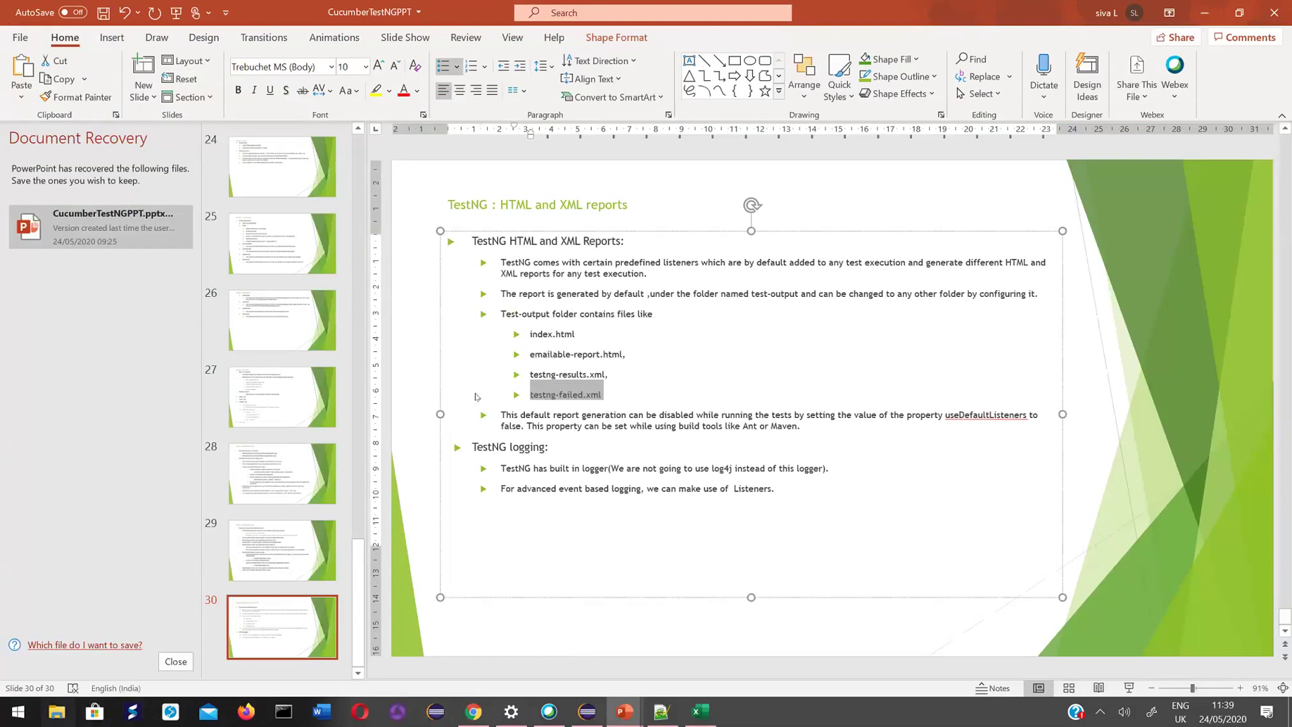
Open testng-failed.xml from the mk-testng-training project's test-output folder in Notepad++.
key("super+e")
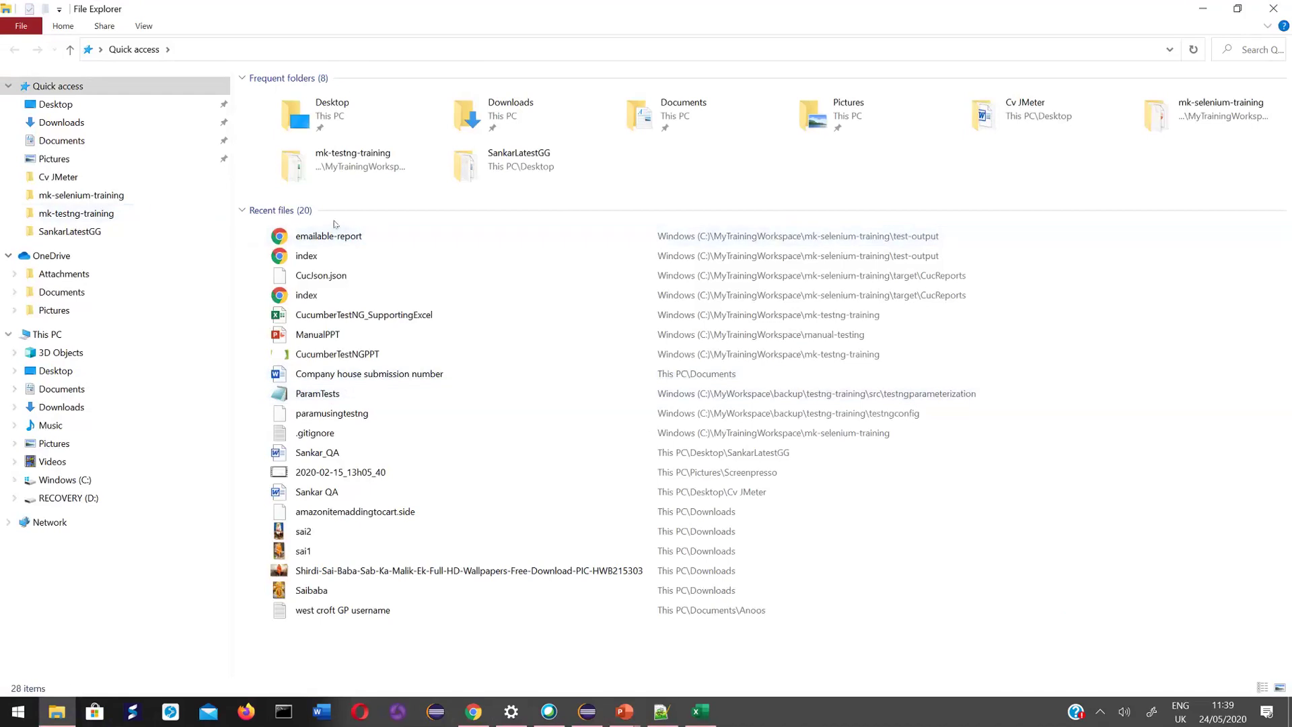
double_click(379, 166)
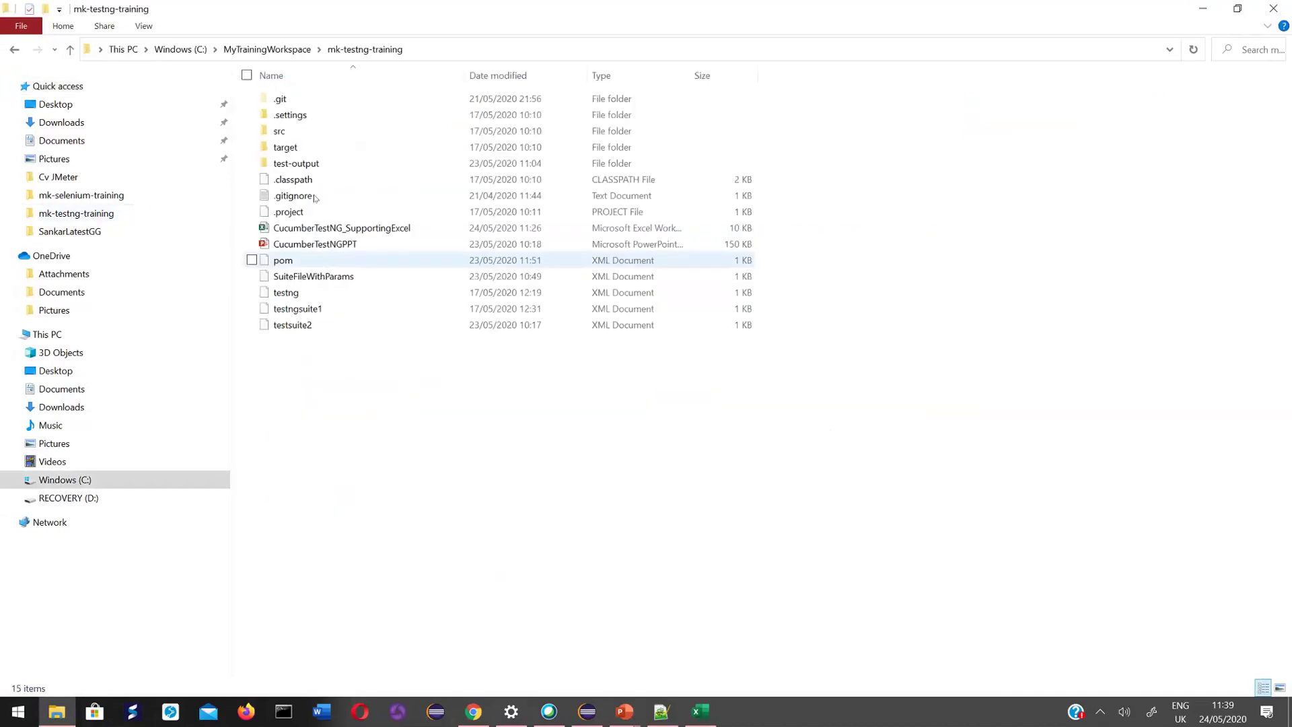
left_click(296, 165)
double_click(297, 165)
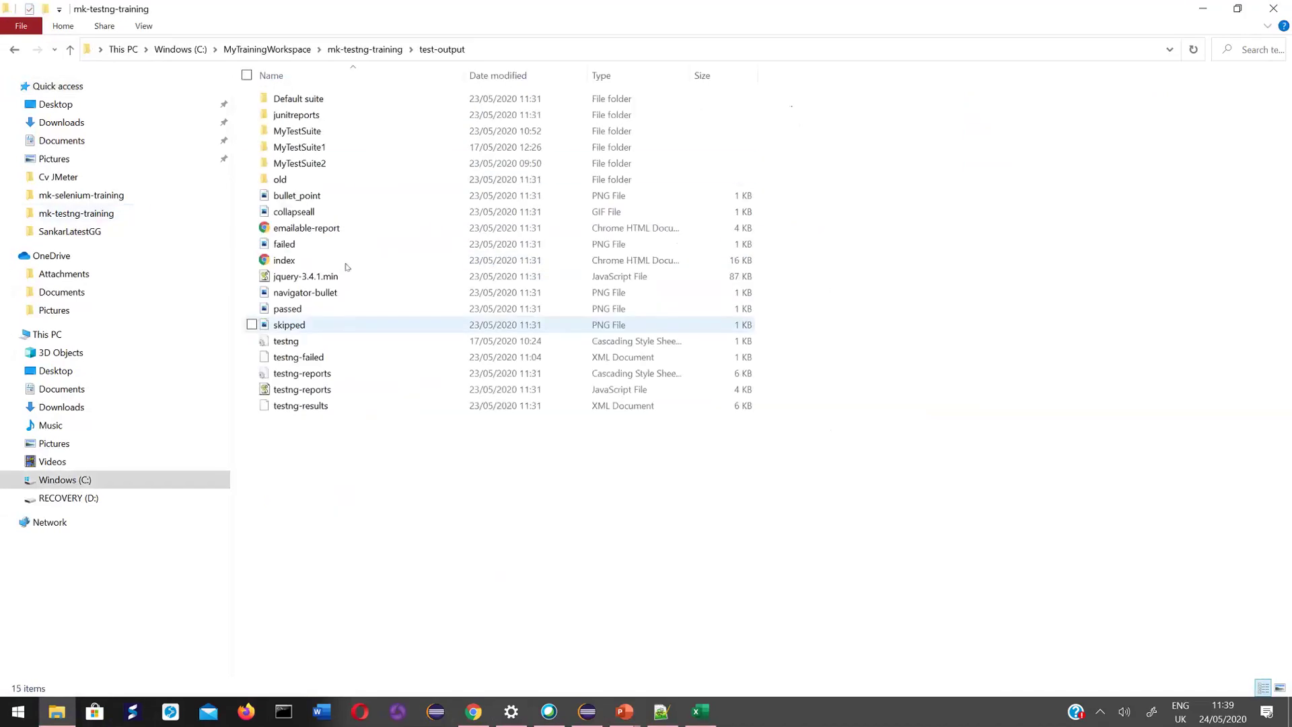
left_click(324, 360)
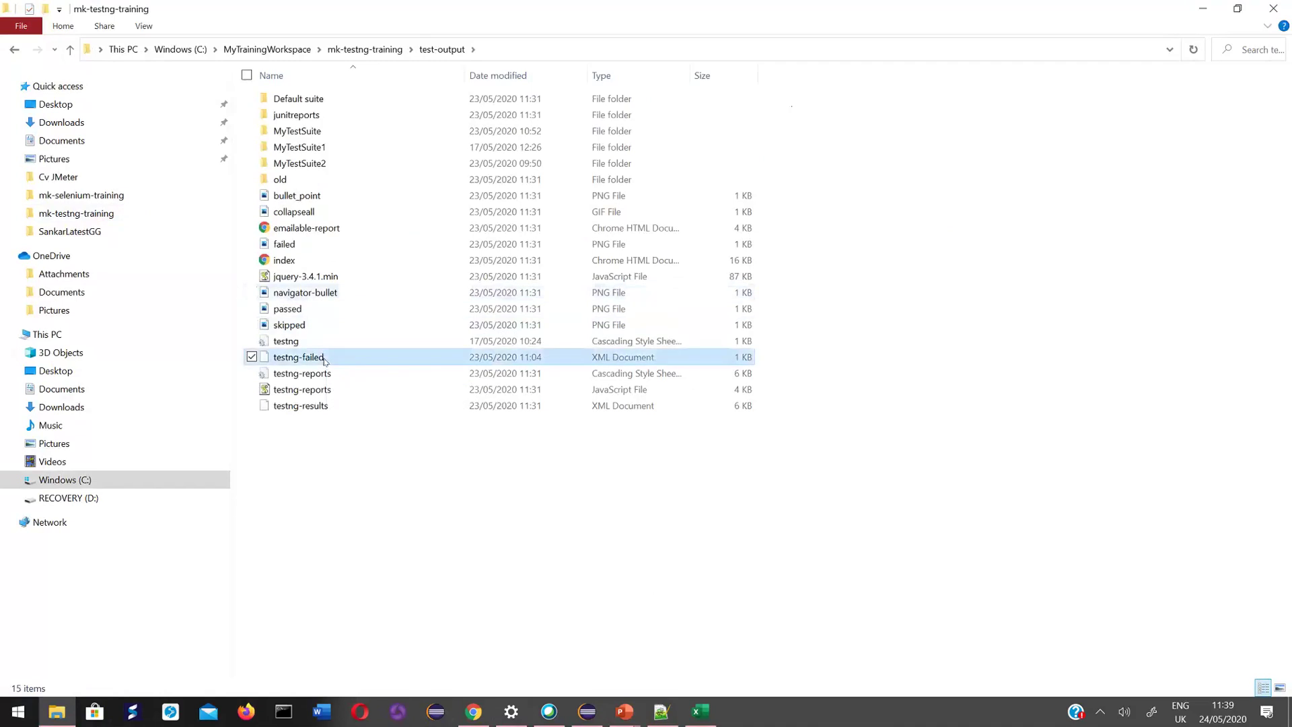
right_click(324, 362)
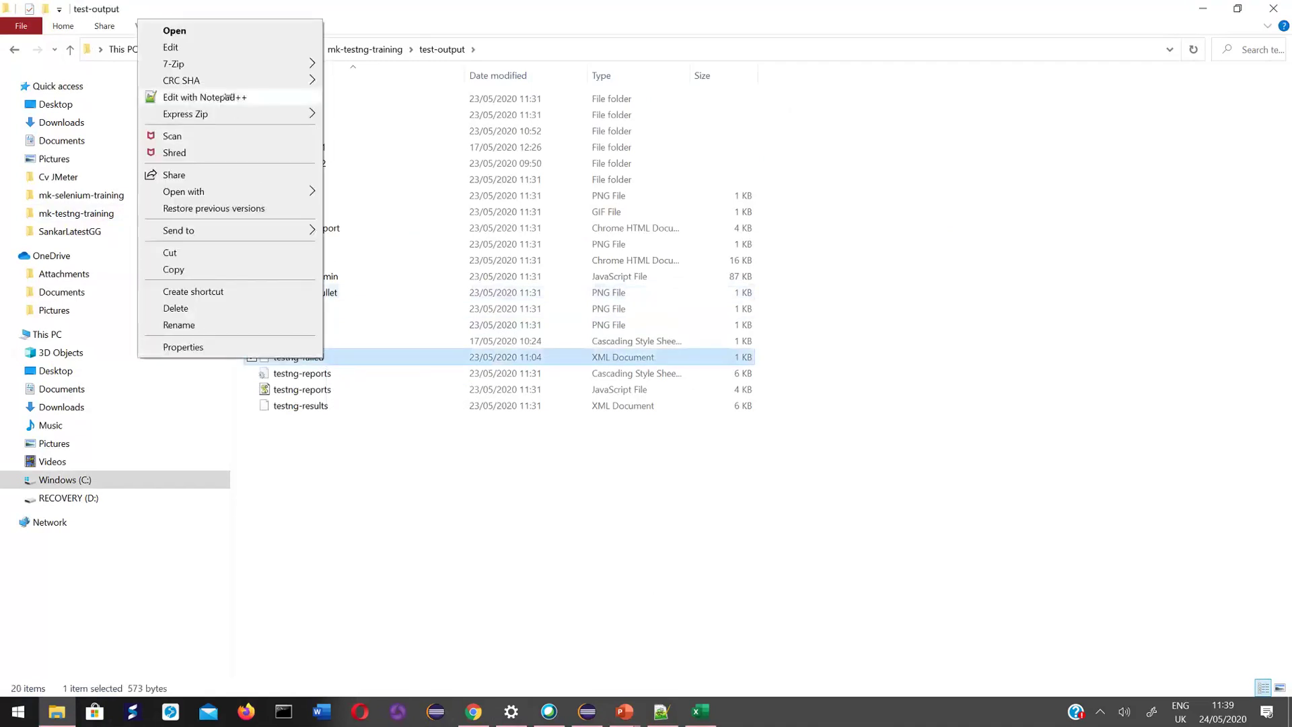
left_click(227, 98)
Highlight the full suite definition in testng-failed.xml to review it, and clear the selection.
left_click(353, 273)
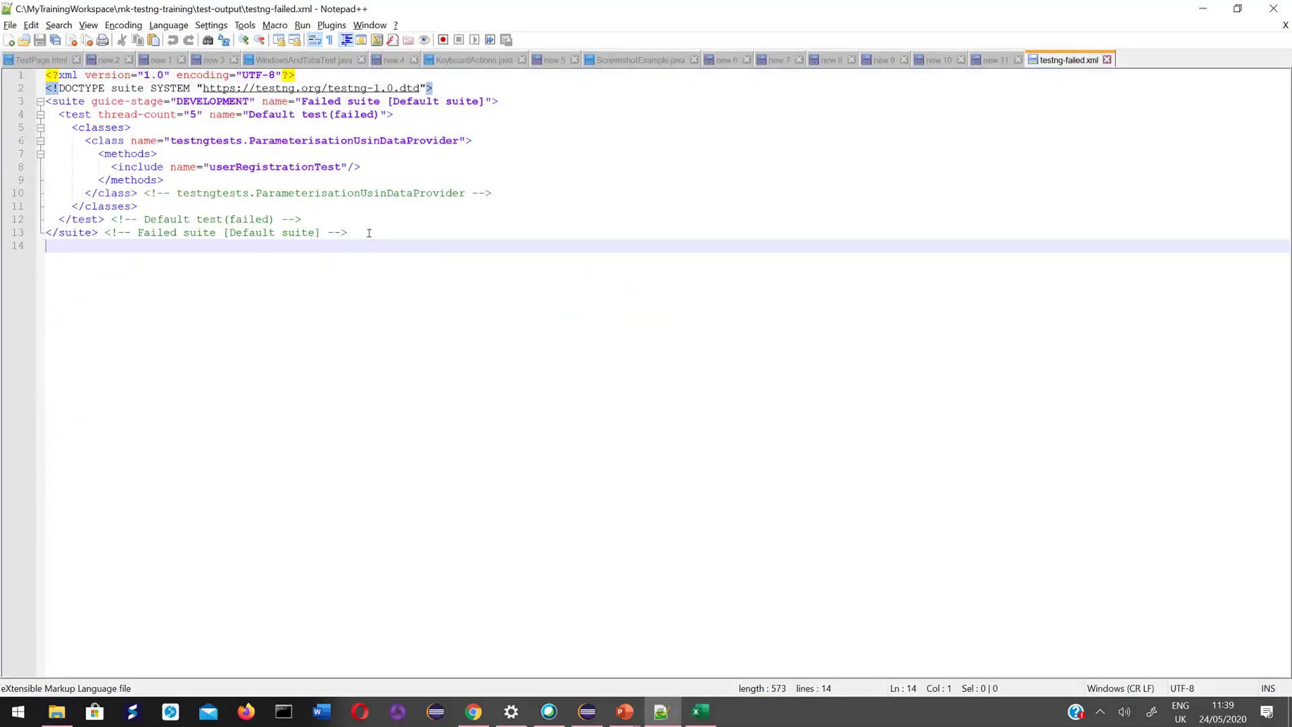
left_click_drag(369, 233, 45, 75)
key("Left")
left_click(395, 233)
left_click_drag(350, 233, 46, 74)
left_click(169, 281)
Switch to Eclipse and highlight the whole amazontestsuite.xml suite definition to compare it with testng-failed.xml.
left_click(588, 711)
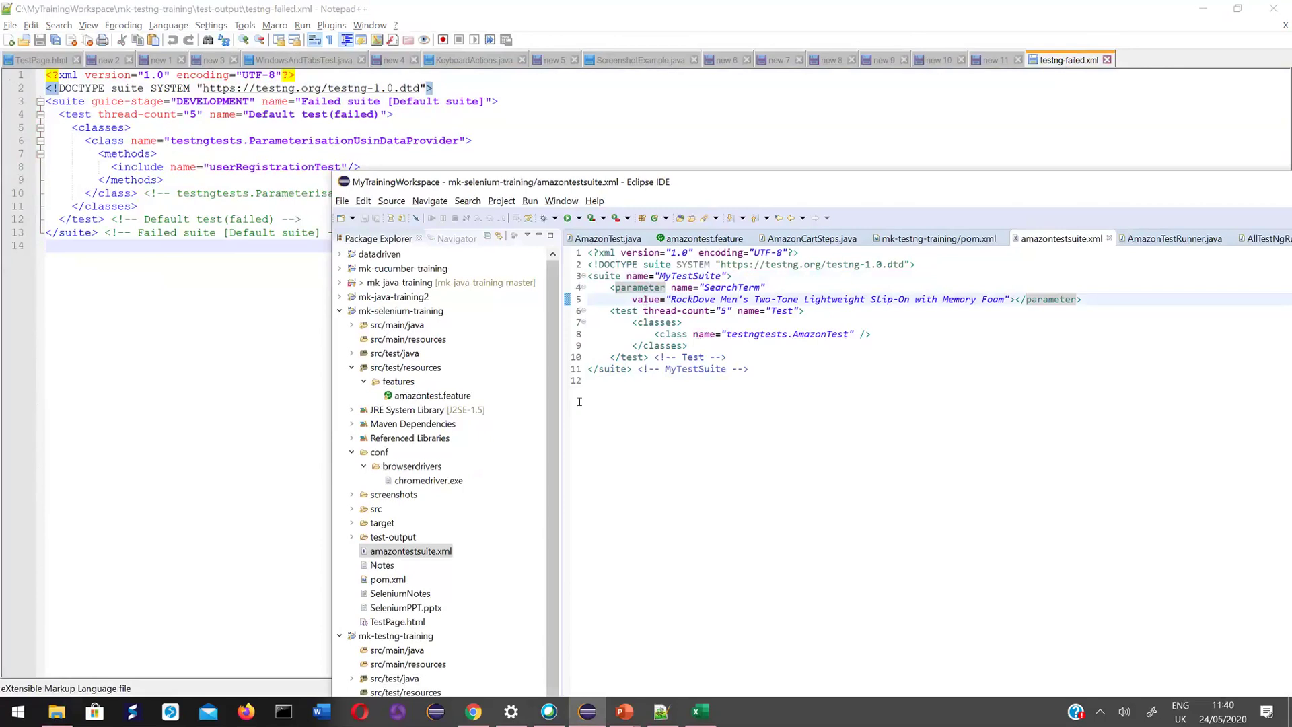
left_click(730, 418)
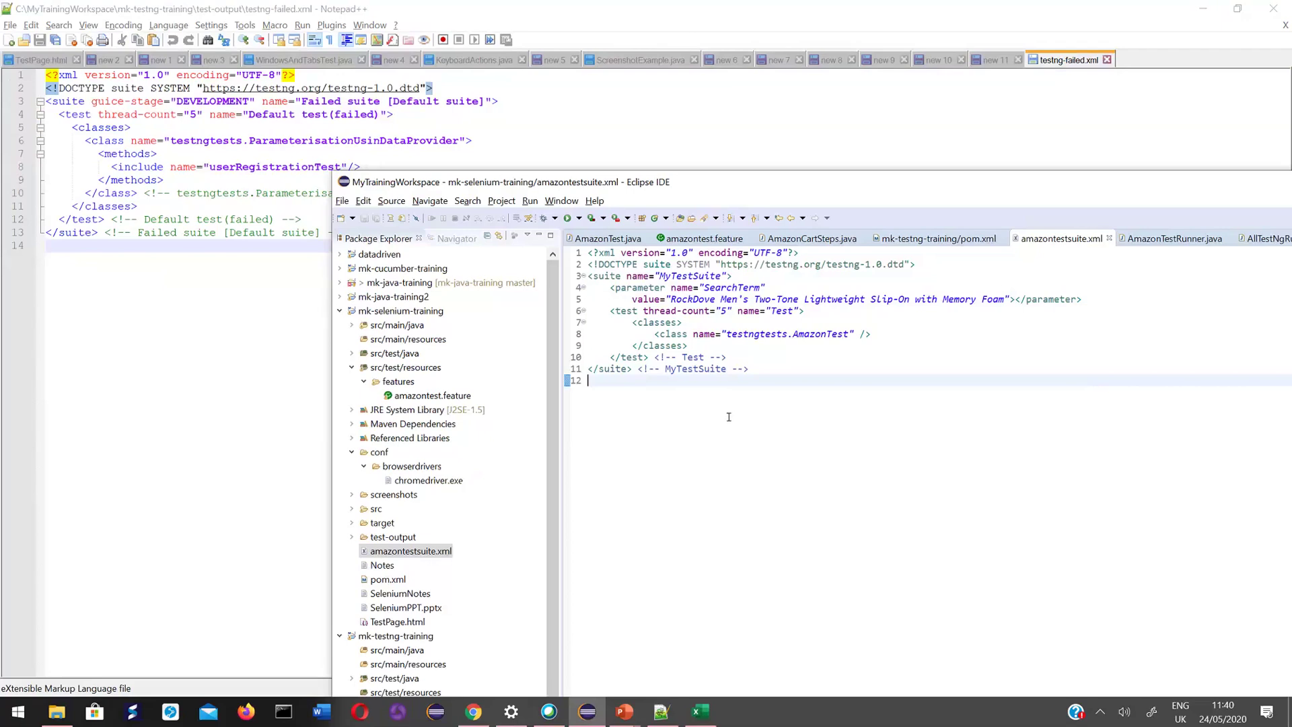
left_click_drag(751, 374, 550, 233)
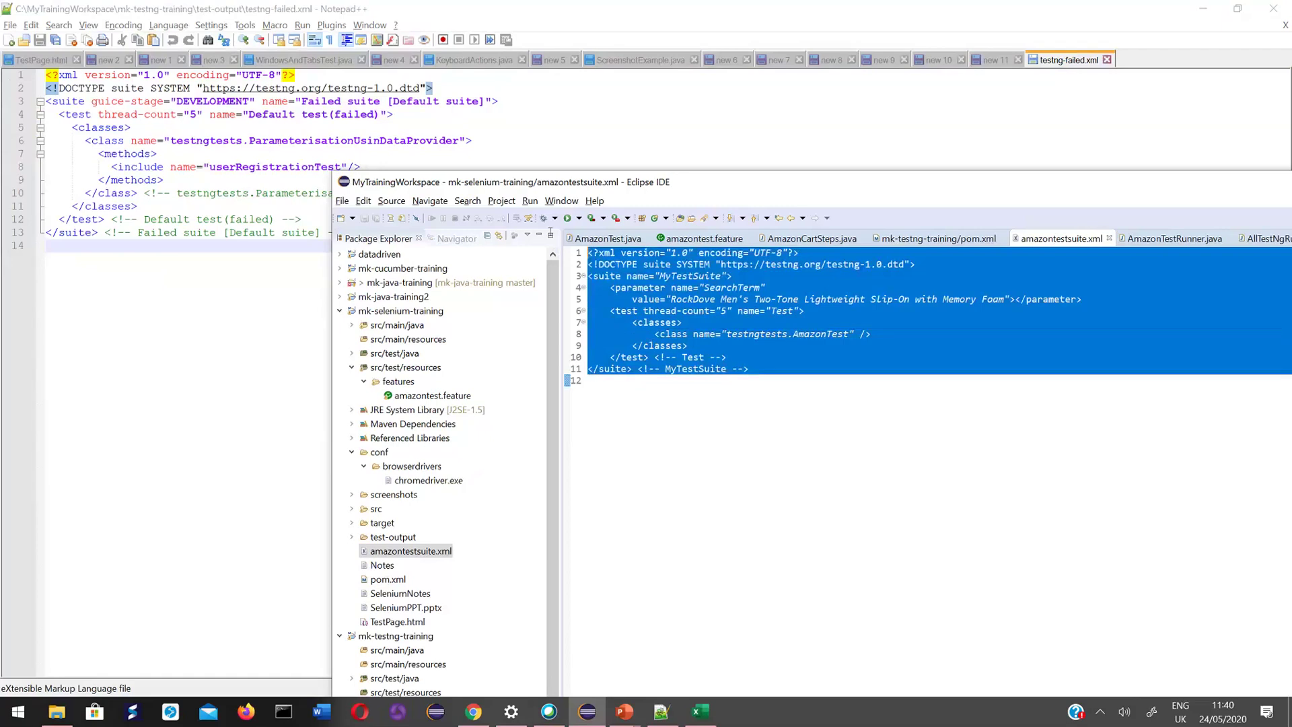
left_click(679, 409)
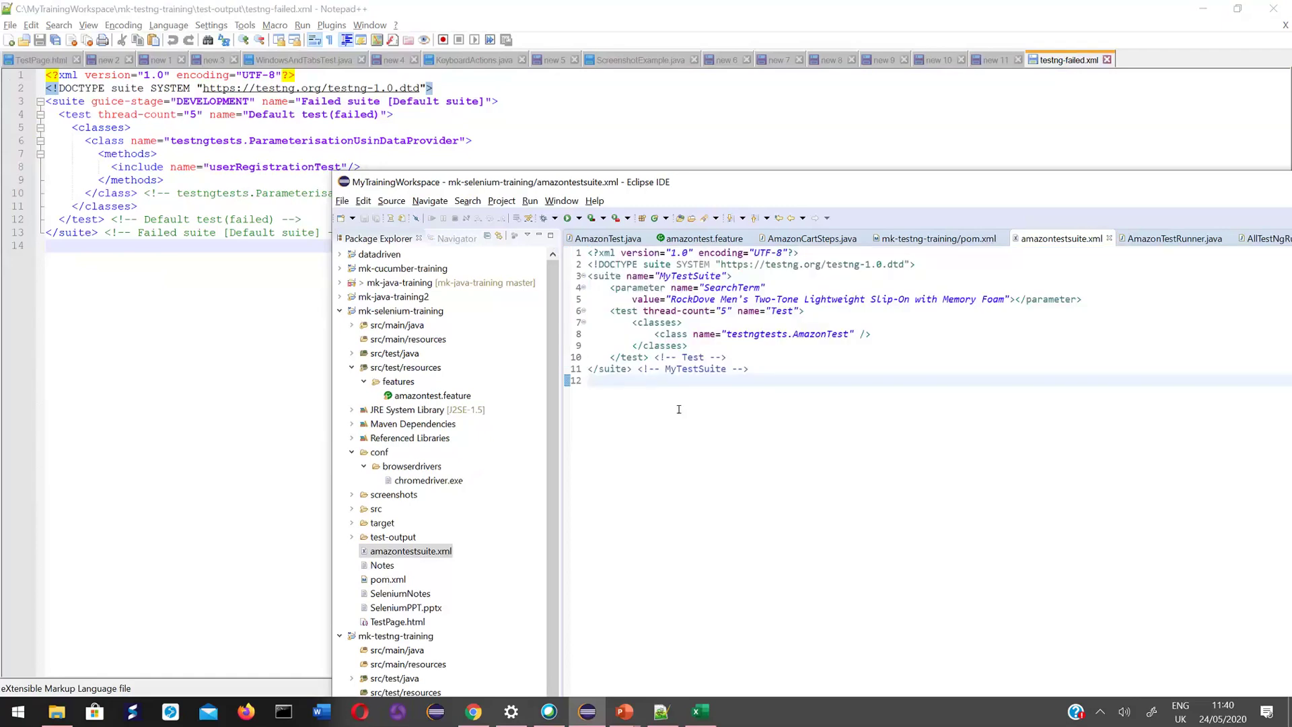
left_click_drag(588, 252, 751, 370)
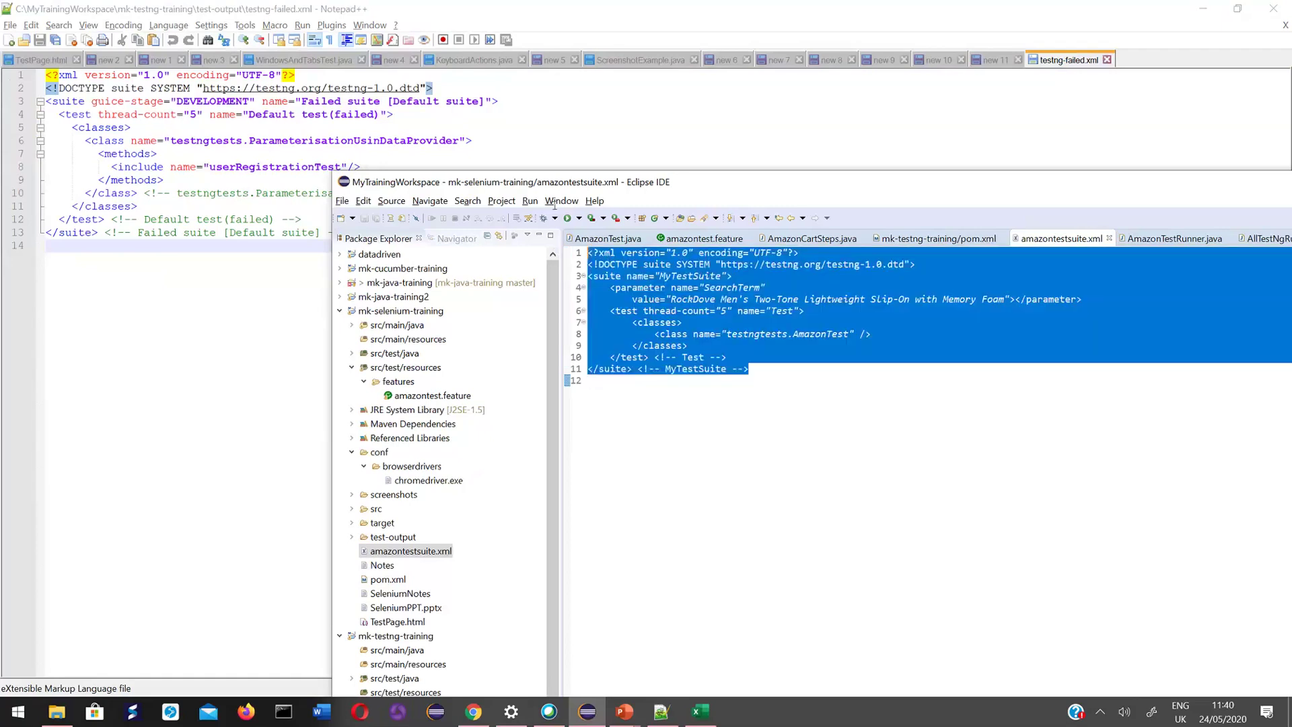
left_click(821, 457)
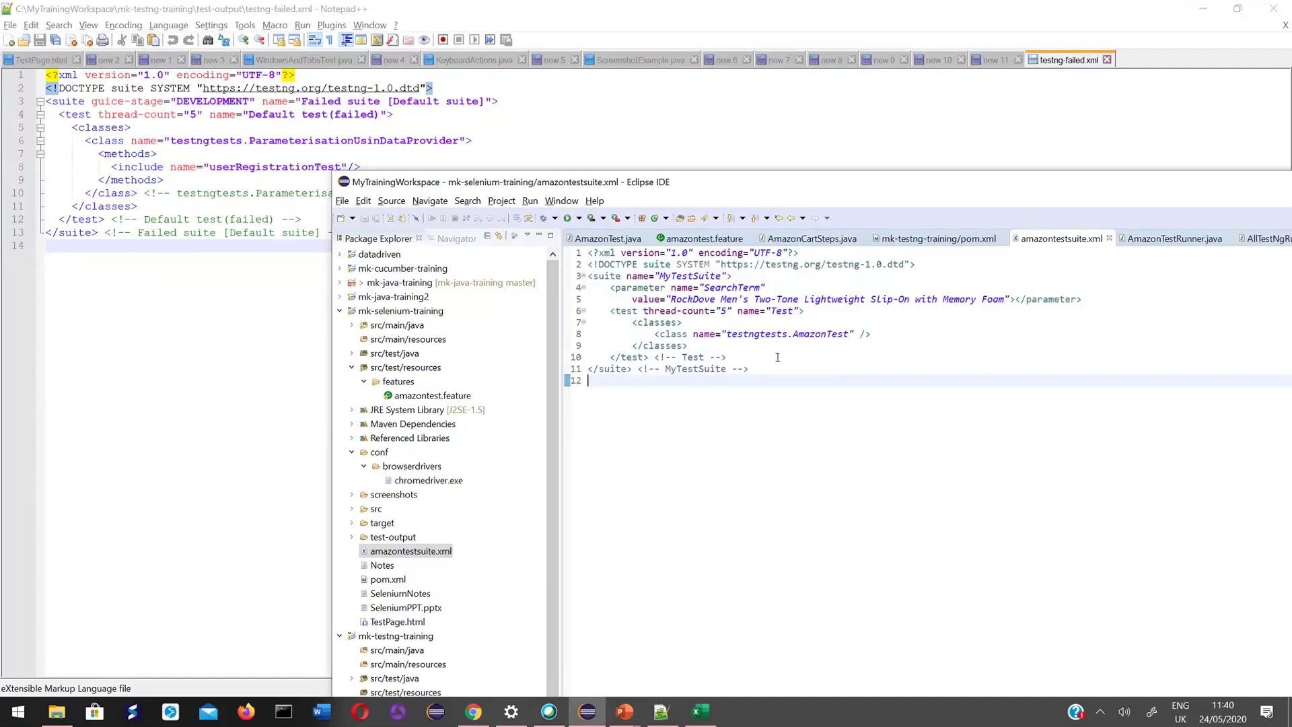
key("ctrl+a")
left_click(658, 499)
Return to testng-failed.xml in Notepad++ and examine its suite, class and userRegistrationTest include entries.
left_click(170, 259)
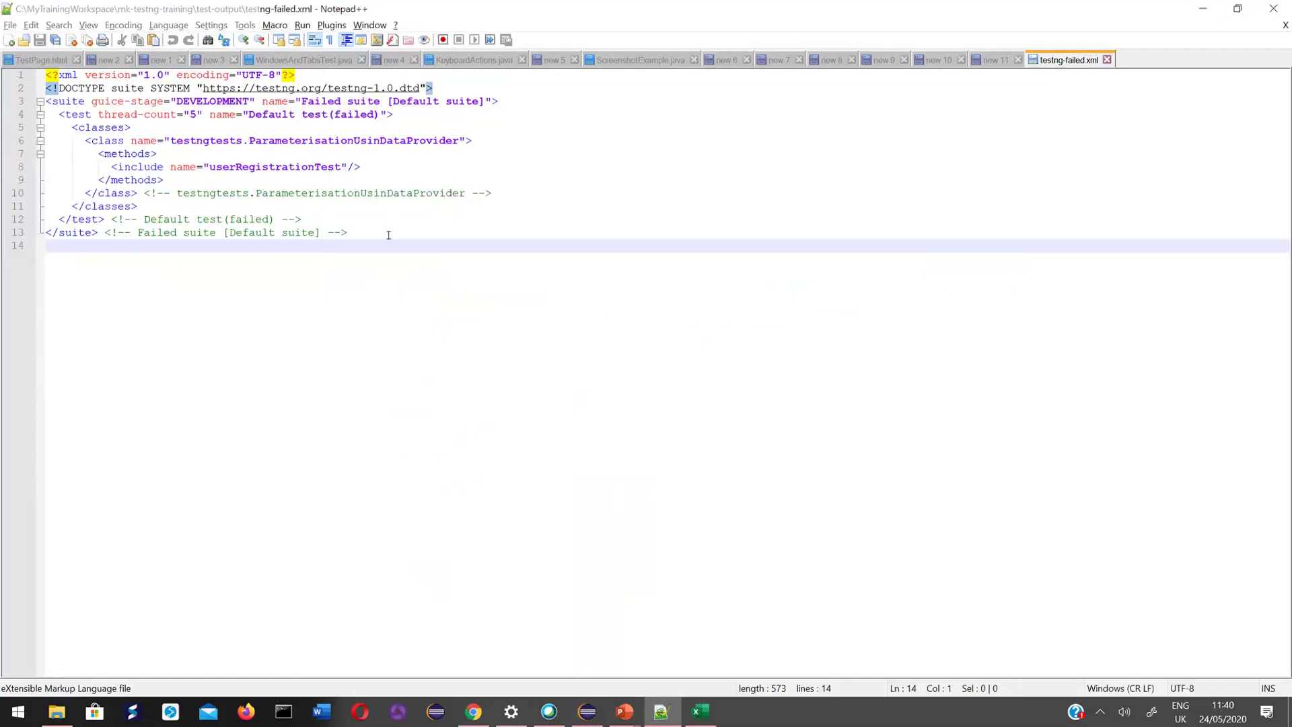
left_click(357, 229)
left_click_drag(357, 229, 46, 101)
left_click(97, 140)
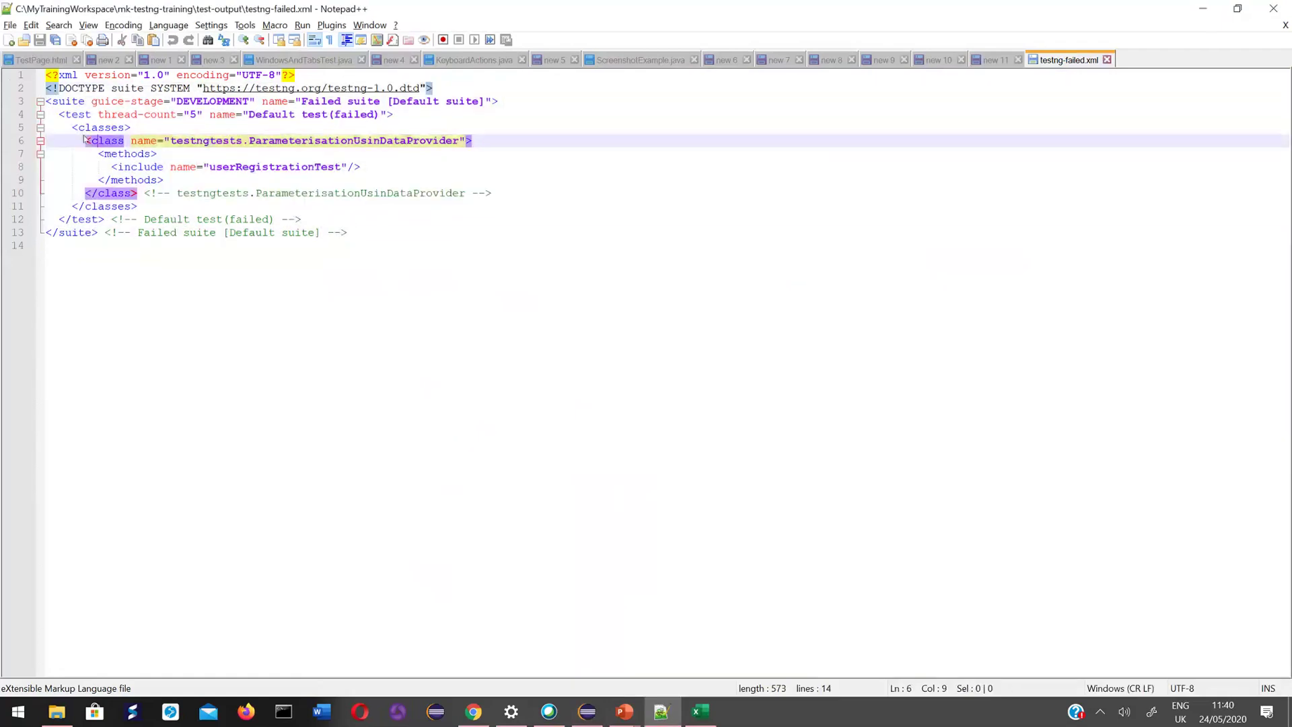
left_click(74, 101)
left_click(98, 140)
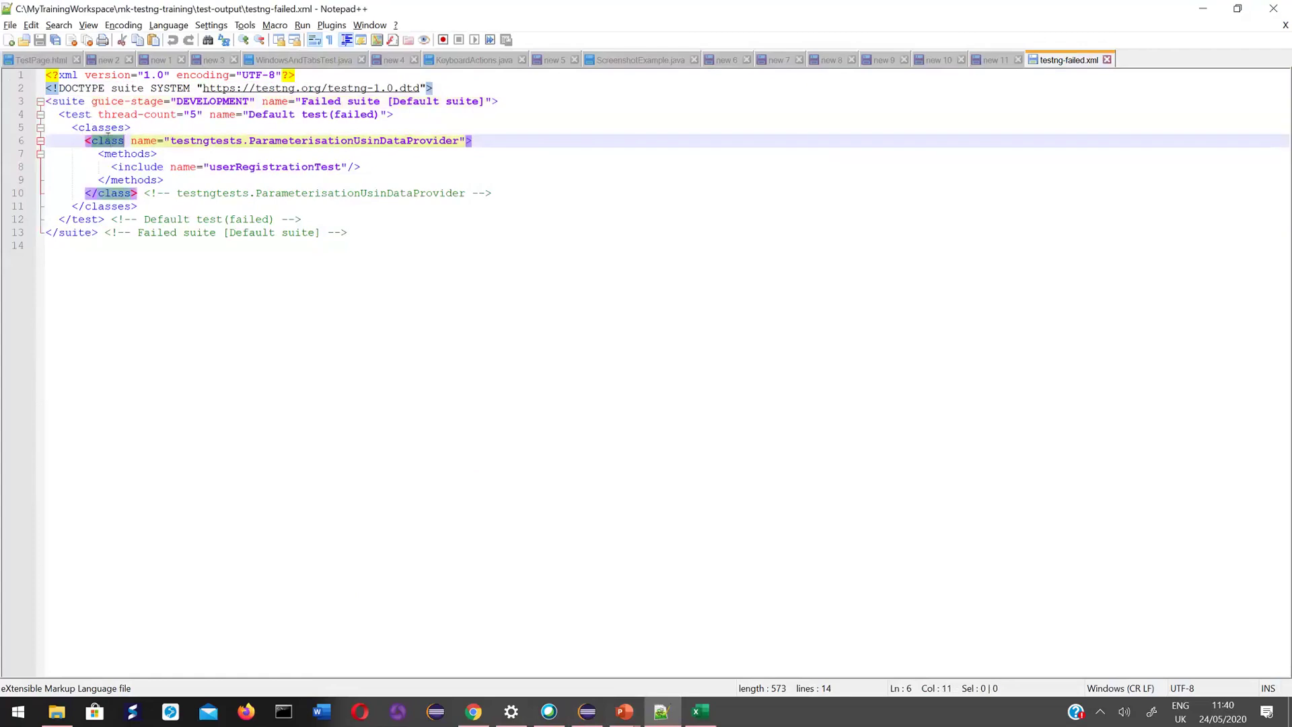
left_click(228, 167)
left_click(265, 169)
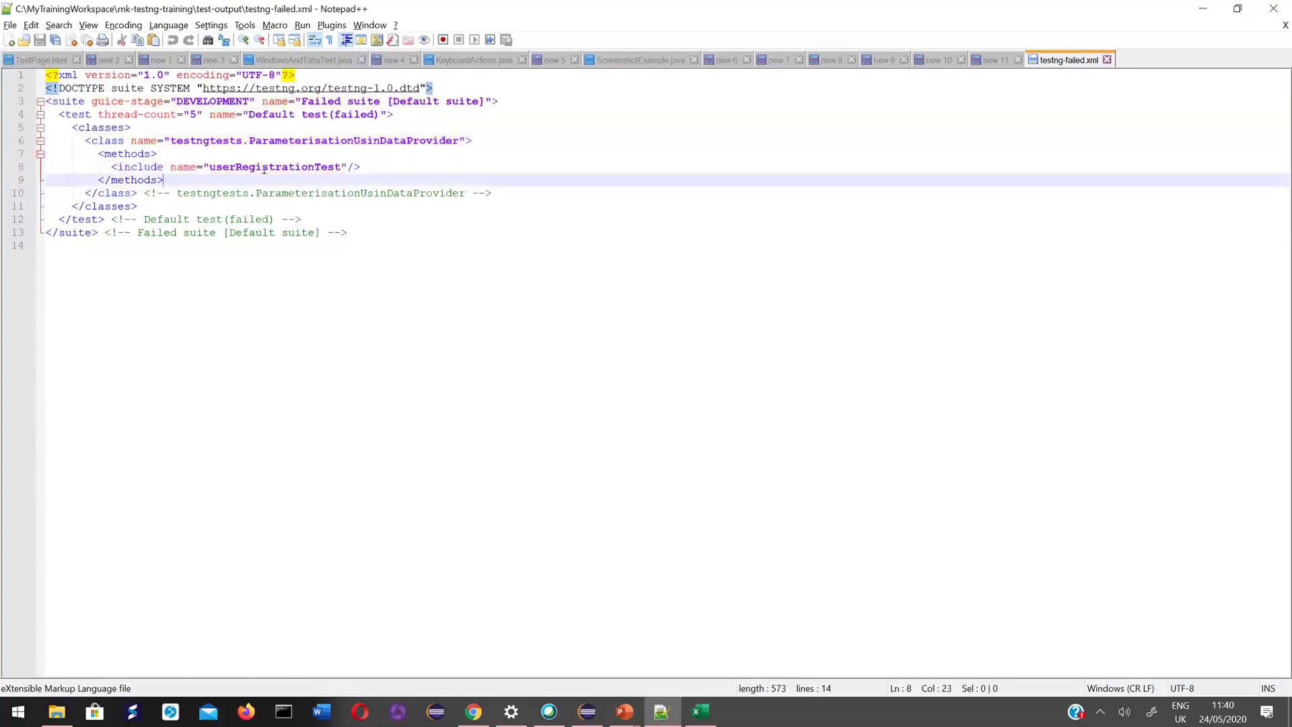
left_click(282, 281)
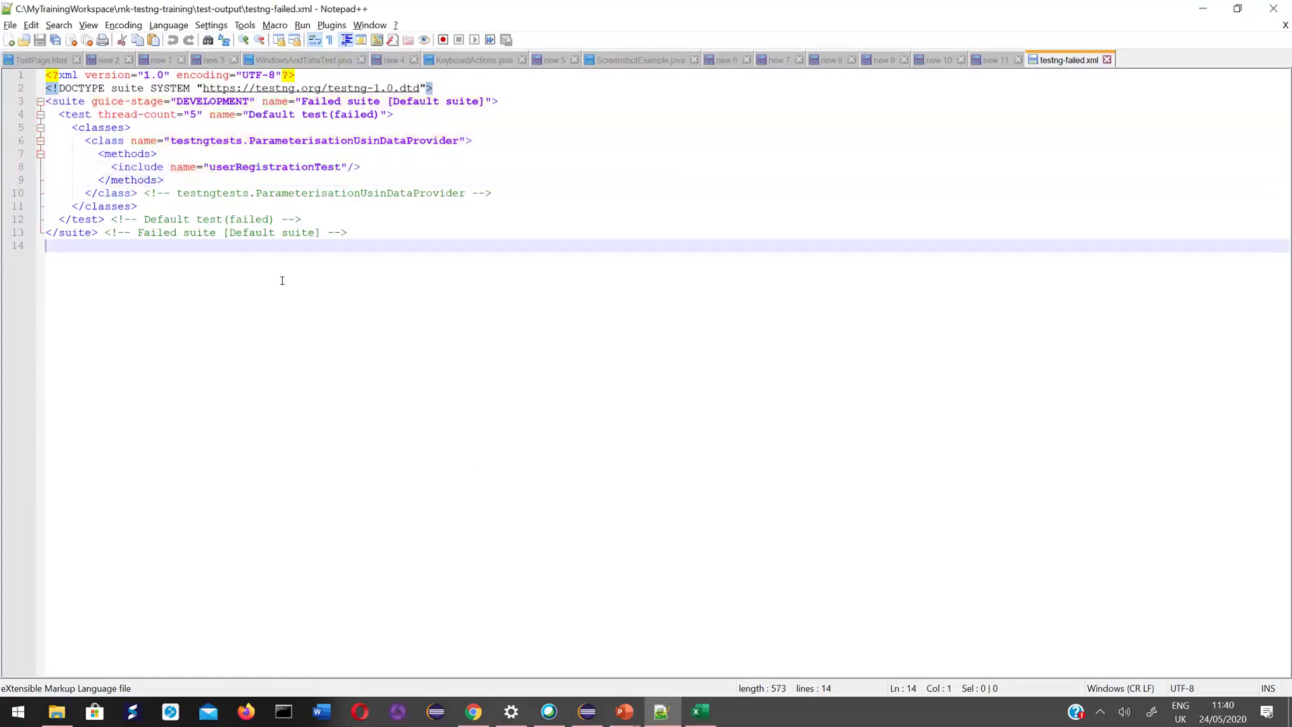
left_click(220, 167)
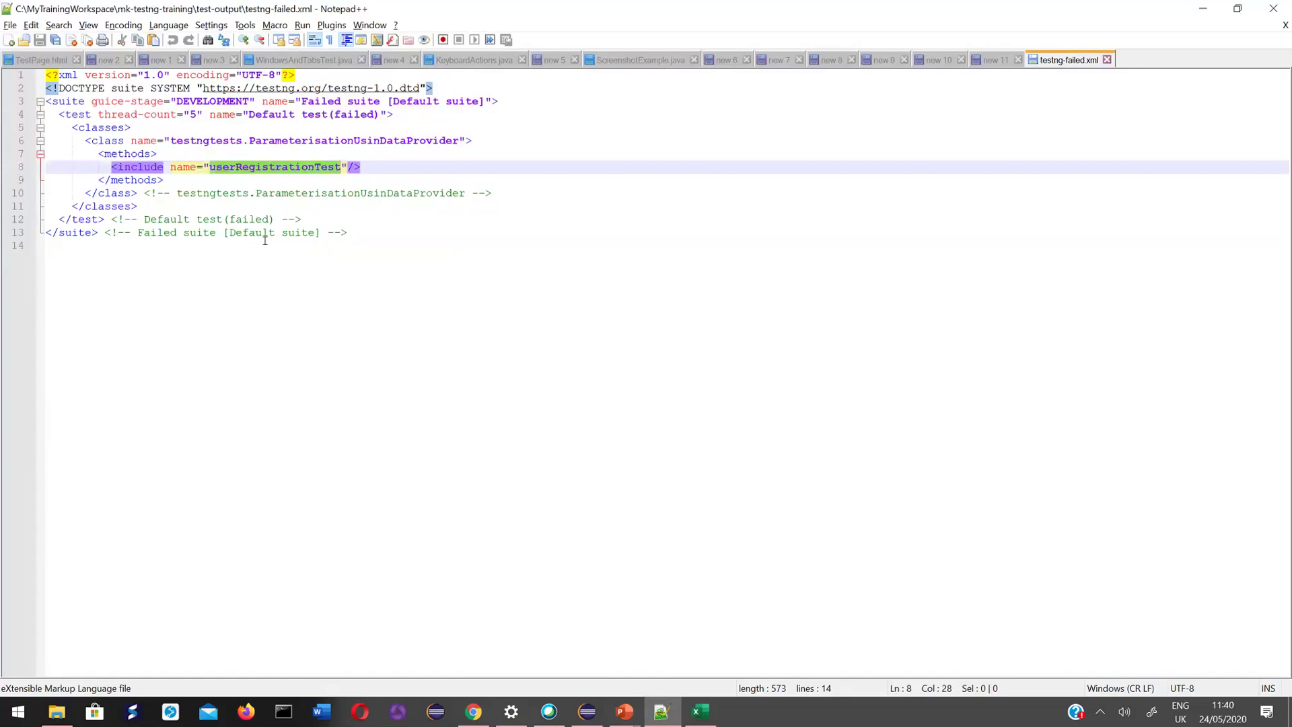
left_click(264, 238)
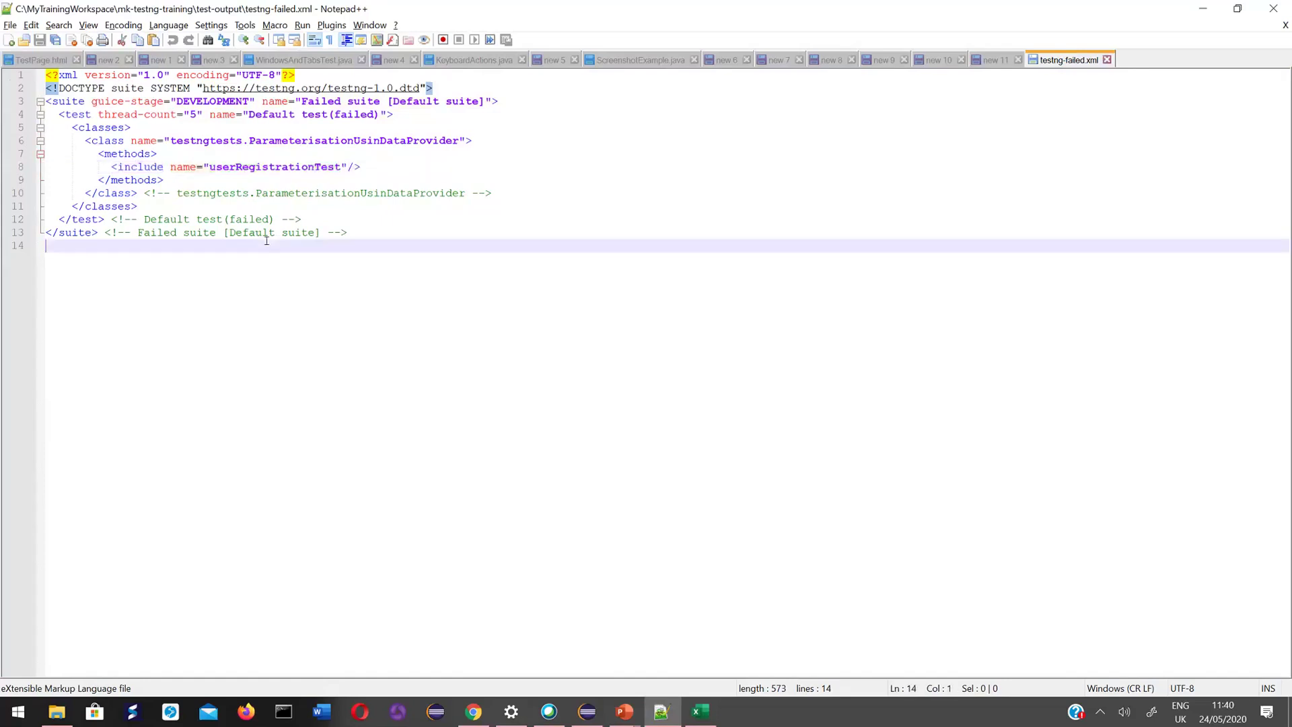
Highlight the failed suite's XML, check it against amazontestsuite.xml in Eclipse, and return to Notepad++ to review it again.
left_click(157, 238)
key("ctrl+shift+Home")
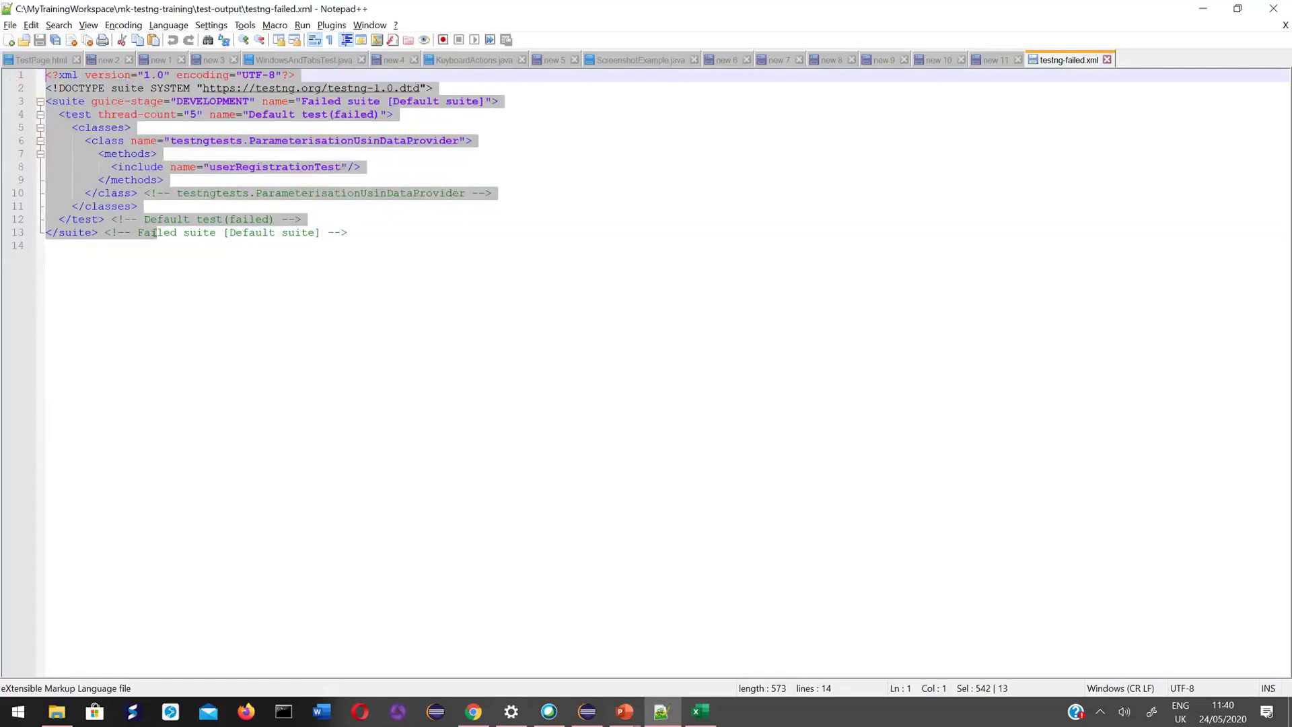
key("alt+Tab")
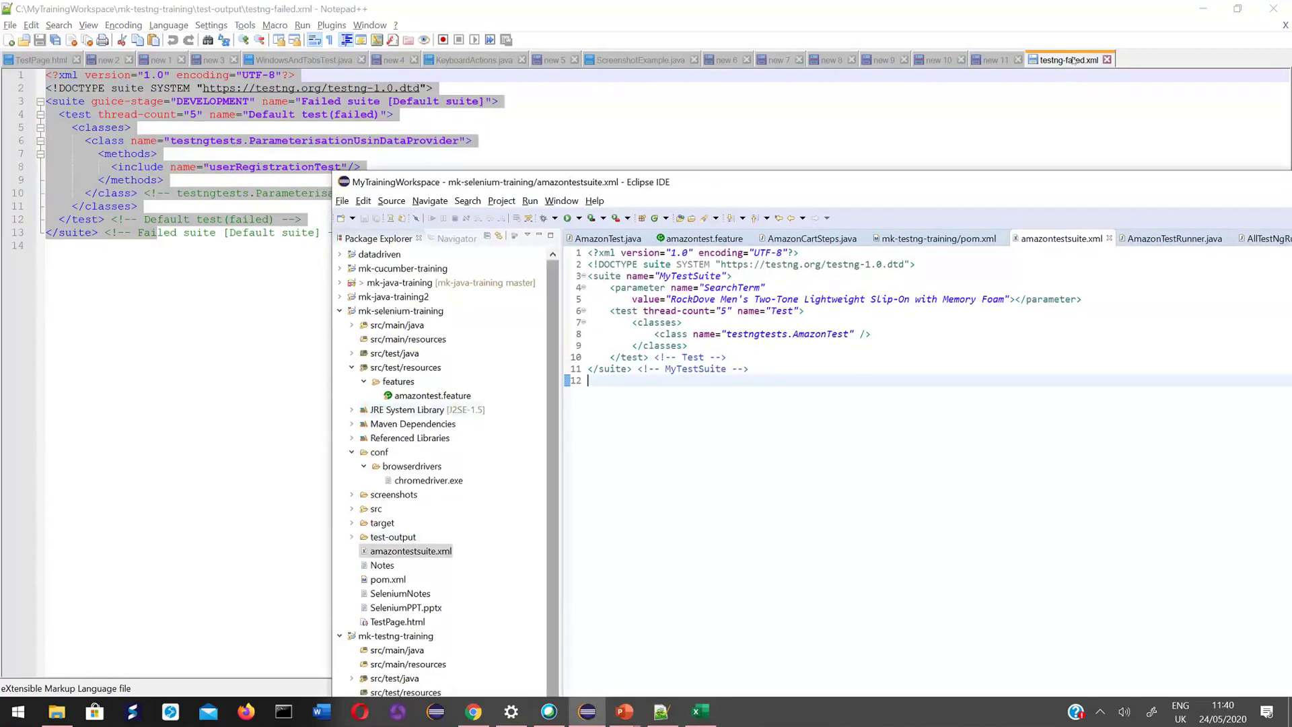
key("alt+Tab")
left_click_drag(355, 231, 44, 75)
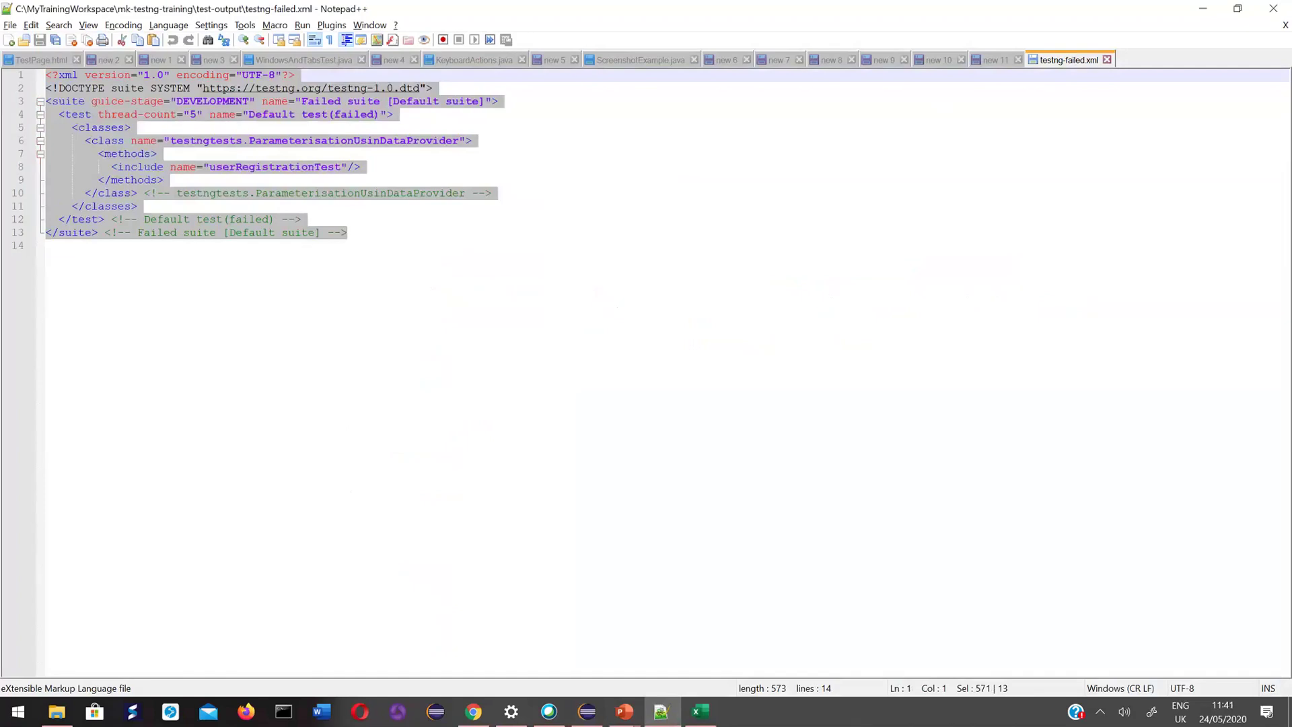
left_click(180, 353)
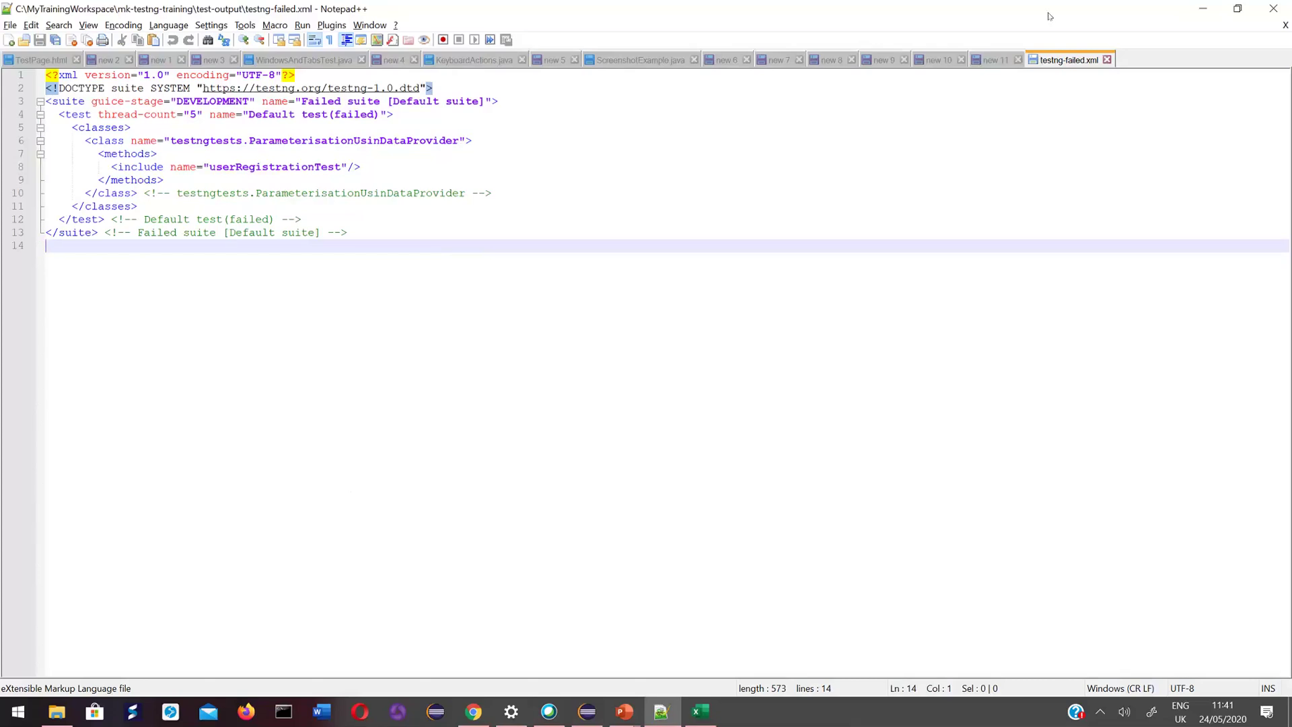
Close testng-failed.xml, minimize Notepad++ and switch to the CucumberTestNGPPT presentation in PowerPoint.
middle_click(1054, 59)
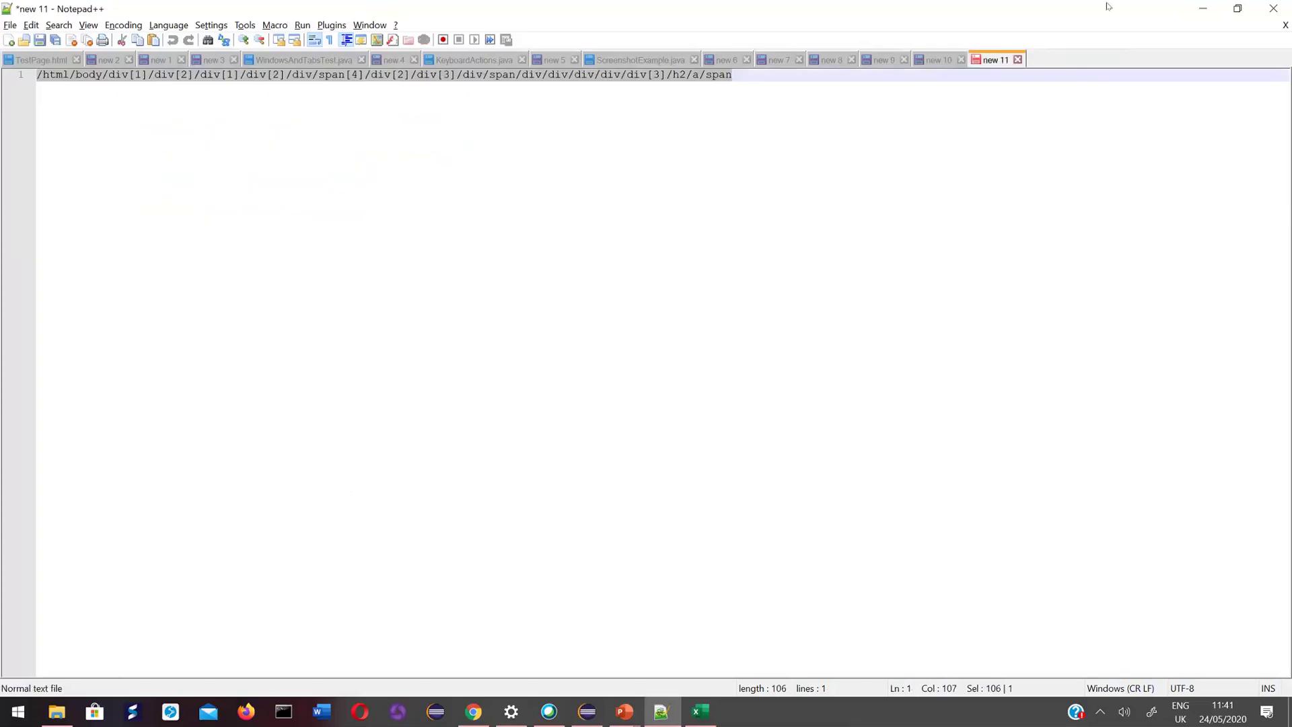
left_click(1202, 9)
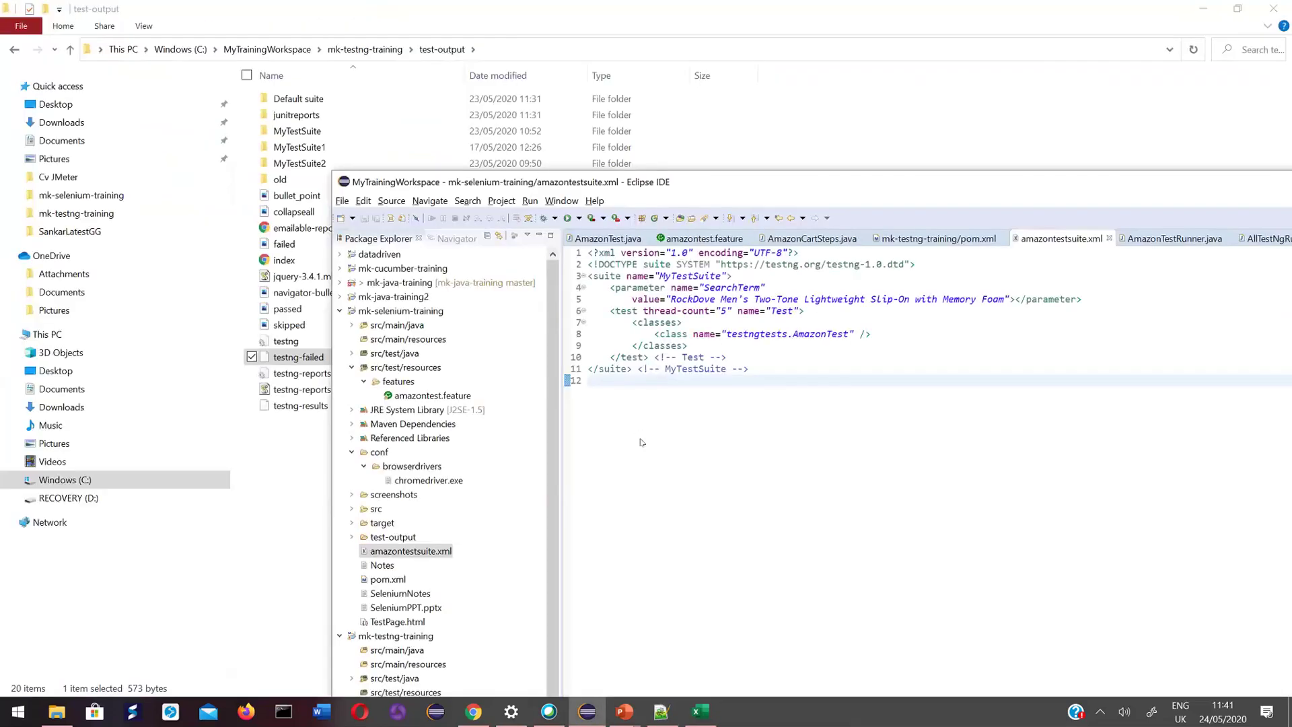
mouse_move(625, 711)
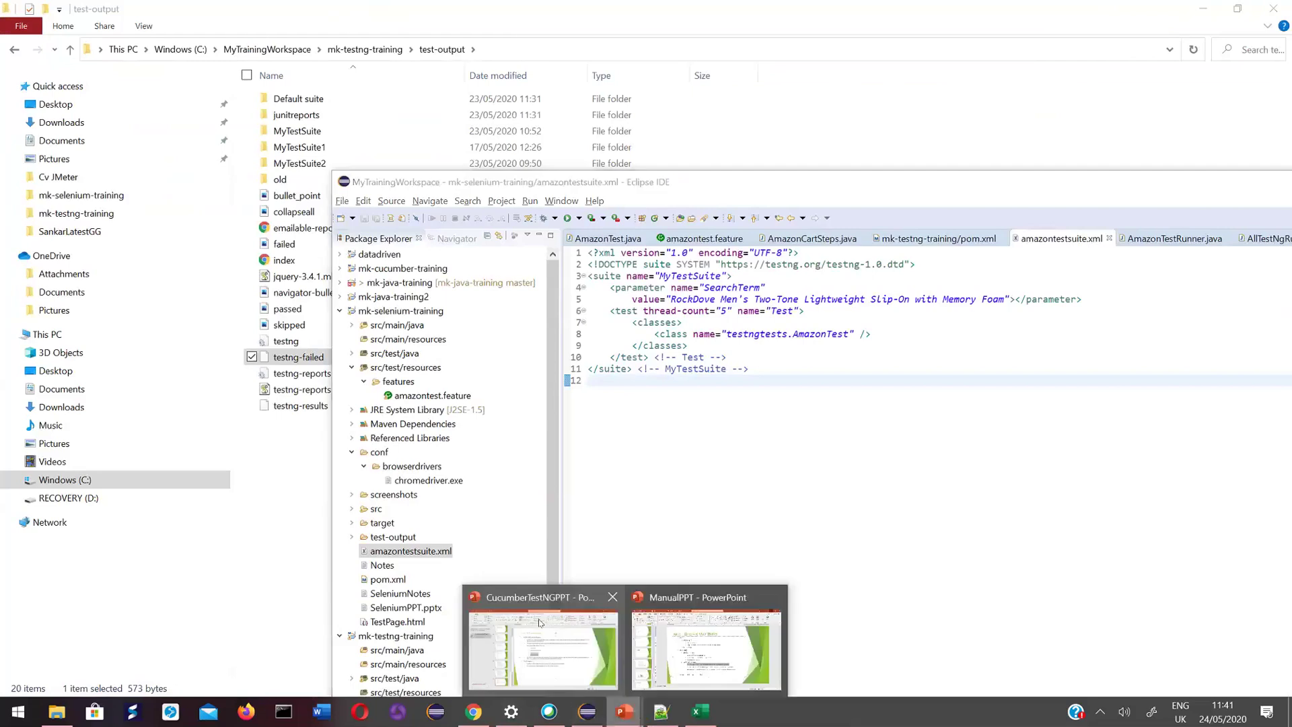
left_click(542, 640)
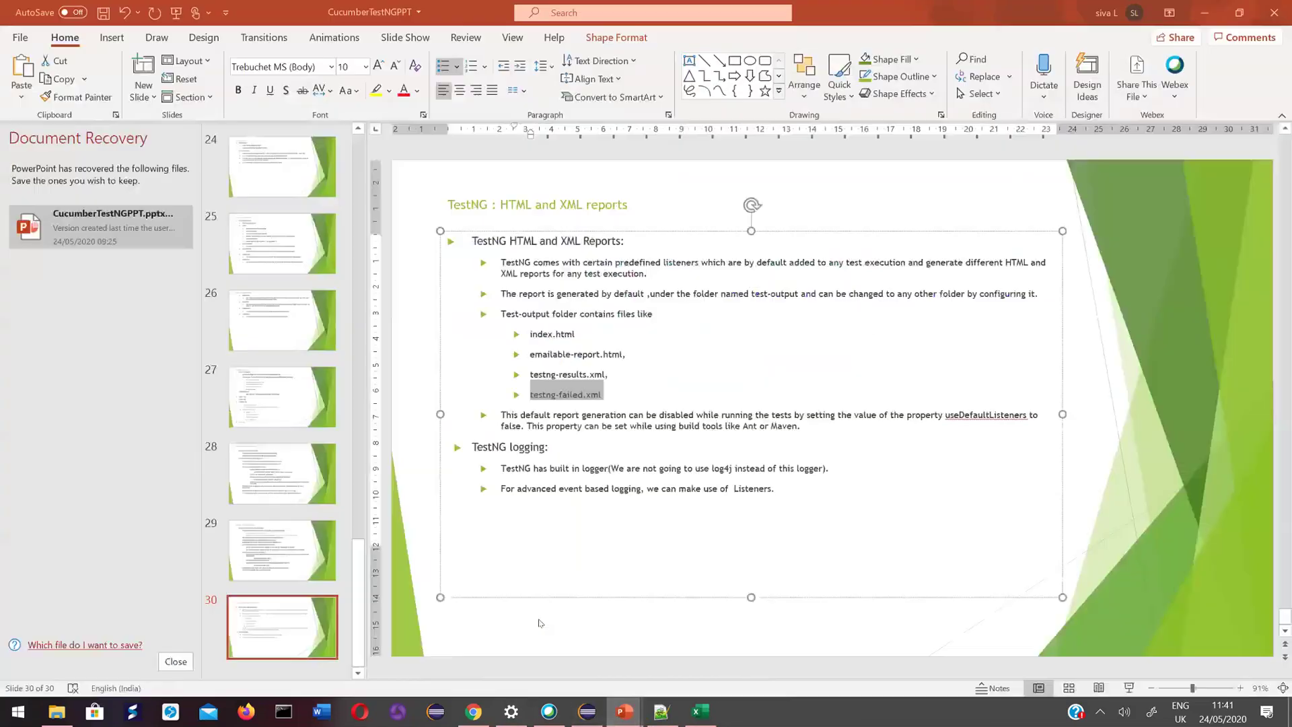
Delete the TestNG logging heading with its two sub-bullets and add an empty second-level bullet below the useDefaultListeners line.
left_click(568, 487)
left_click(759, 488)
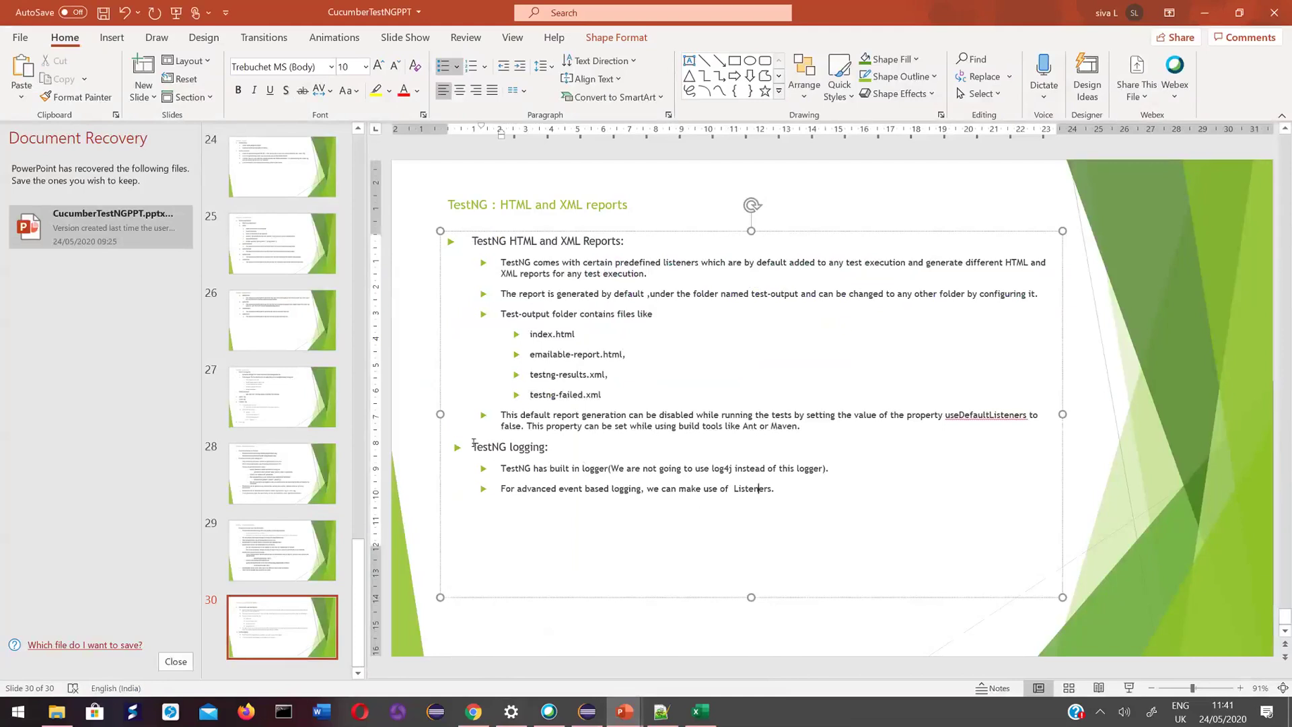
left_click(451, 449, "shift")
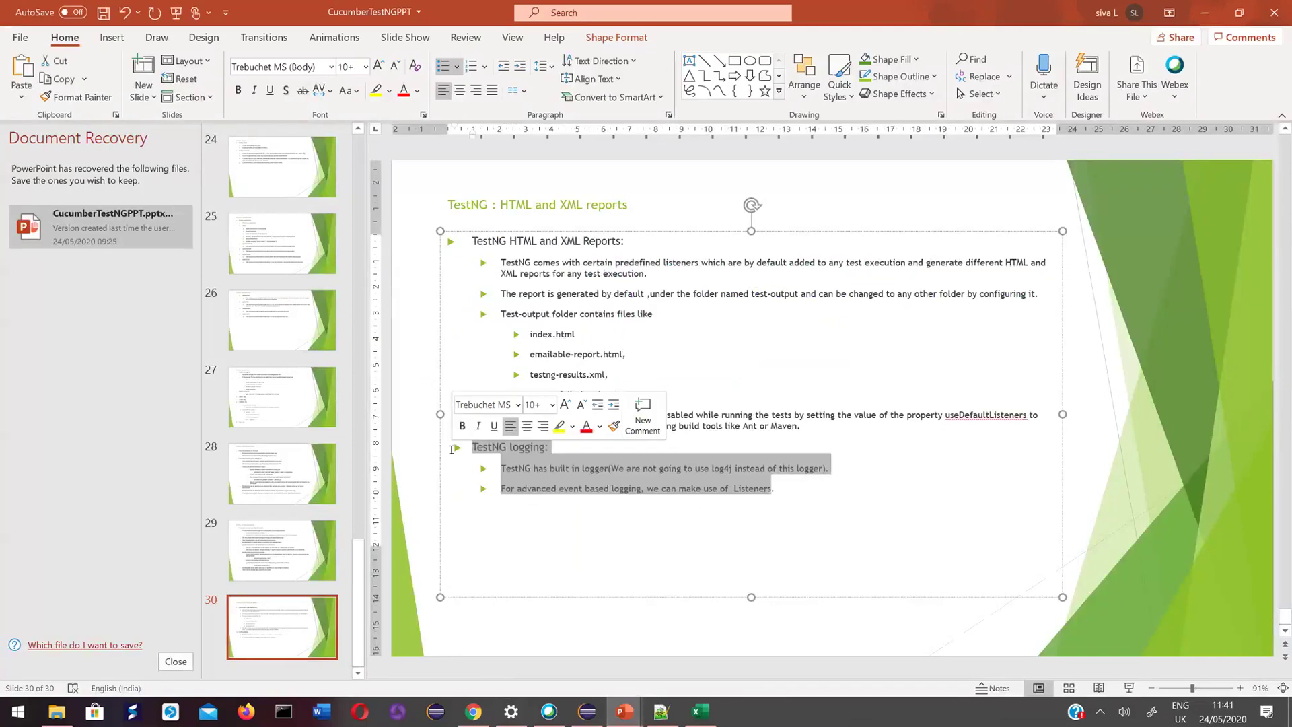
key("Delete")
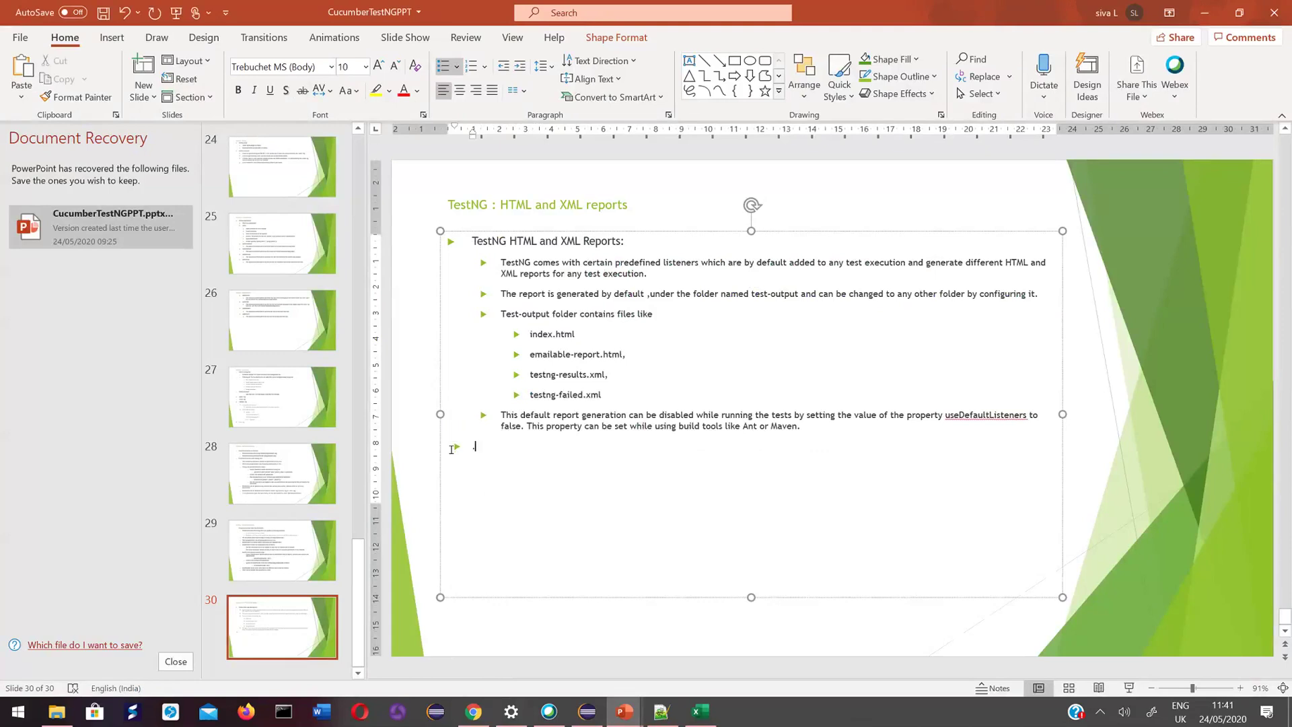
key("BackSpace")
key("BackSpace")
key("Return")
key("Tab")
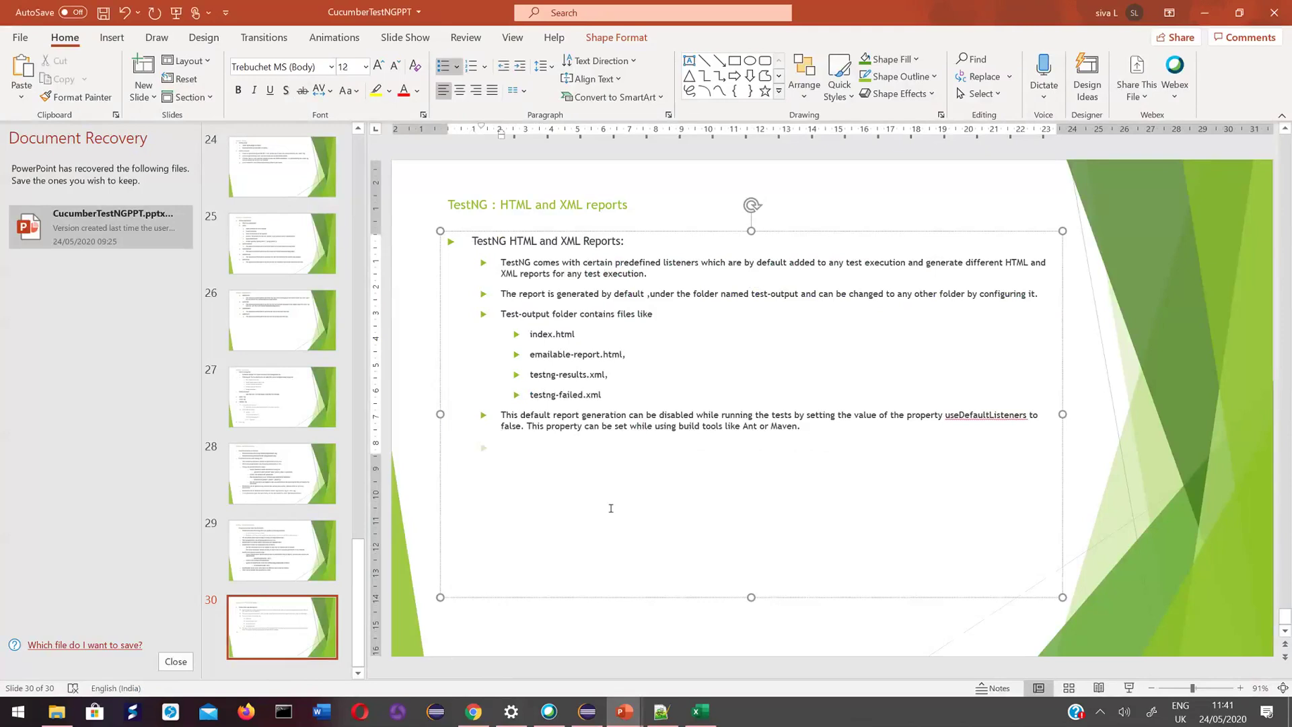